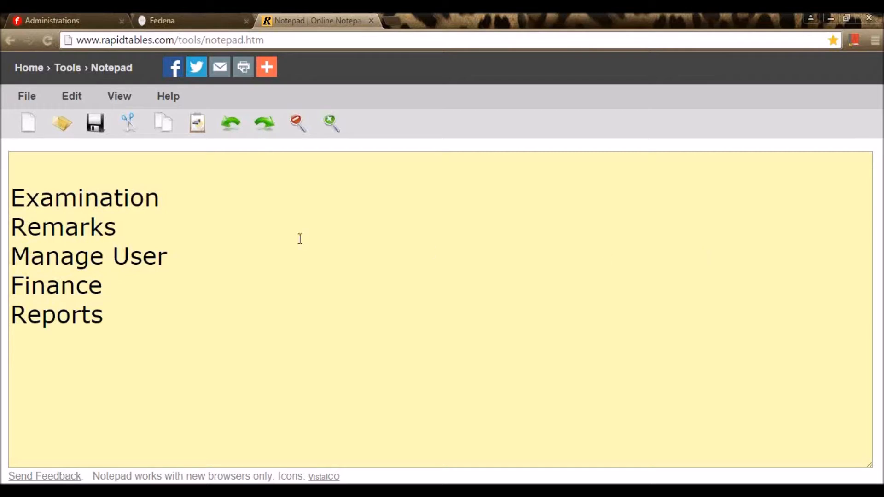
- Go over the notepad topics Examination, Remarks, Manage User, Finance and Reports, then switch to Fedena
{"action": "left_click", "coordinate": [164, 205]}
{"action": "left_click", "coordinate": [150, 237]}
{"action": "left_click", "coordinate": [187, 256]}
{"action": "left_click", "coordinate": [156, 282]}
{"action": "left_click", "coordinate": [121, 321]}
{"action": "left_click", "coordinate": [188, 14]}
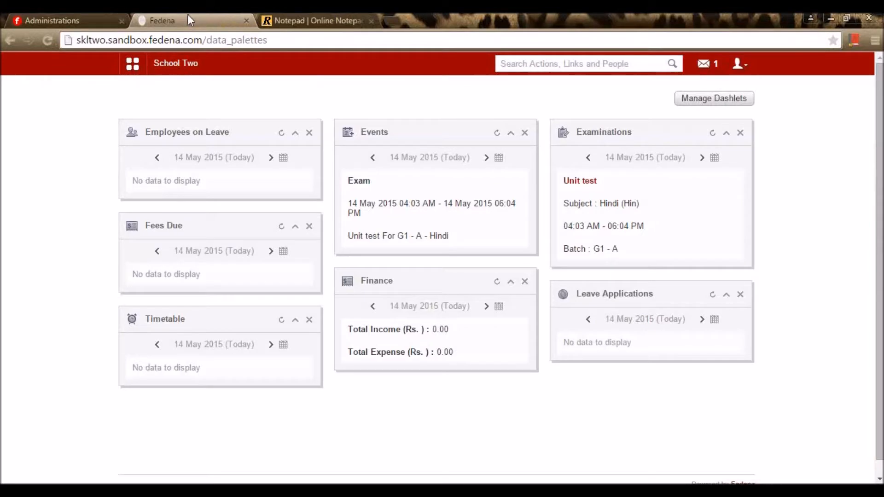
- In Administration > Settings > General settings, enable GPA, CWA, CCE and ICSE grading and save
{"action": "left_click", "coordinate": [132, 64]}
{"action": "left_click", "coordinate": [447, 100]}
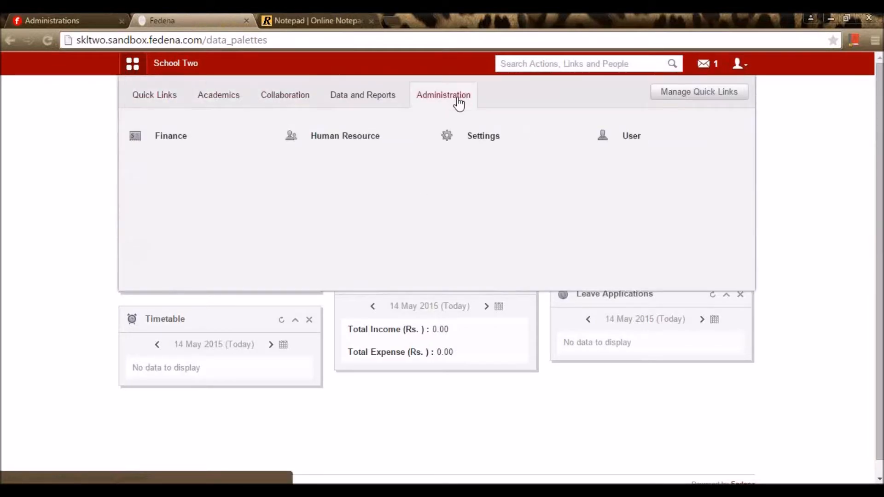
{"action": "left_click", "coordinate": [475, 137]}
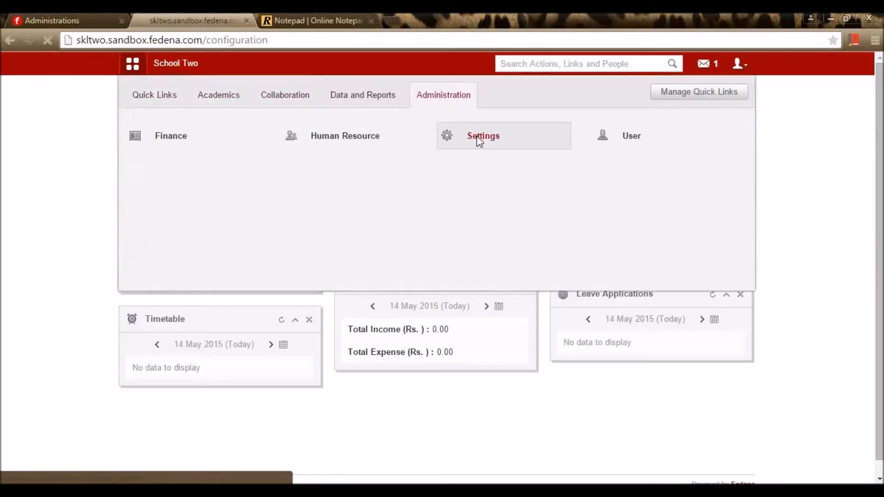
{"action": "left_click", "coordinate": [480, 244]}
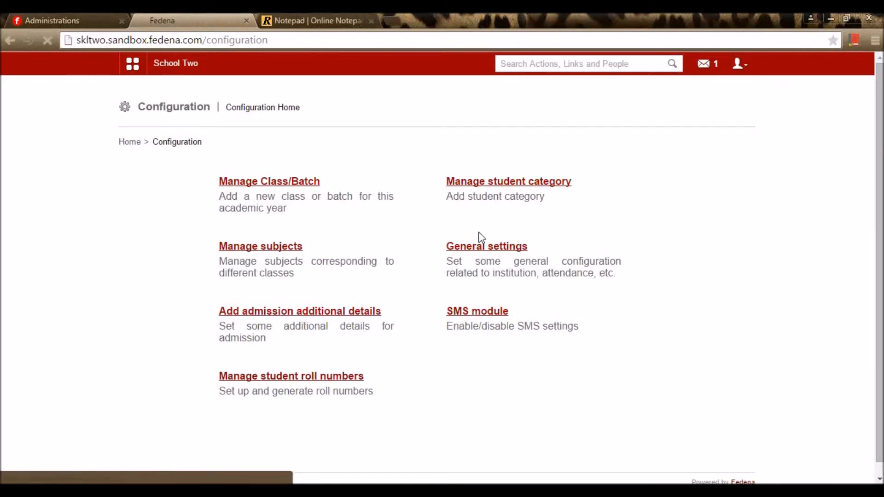
{"action": "scroll", "coordinate": [481, 248], "scroll_direction": "down", "scroll_amount": 7}
{"action": "scroll", "coordinate": [481, 250], "scroll_direction": "down", "scroll_amount": 4}
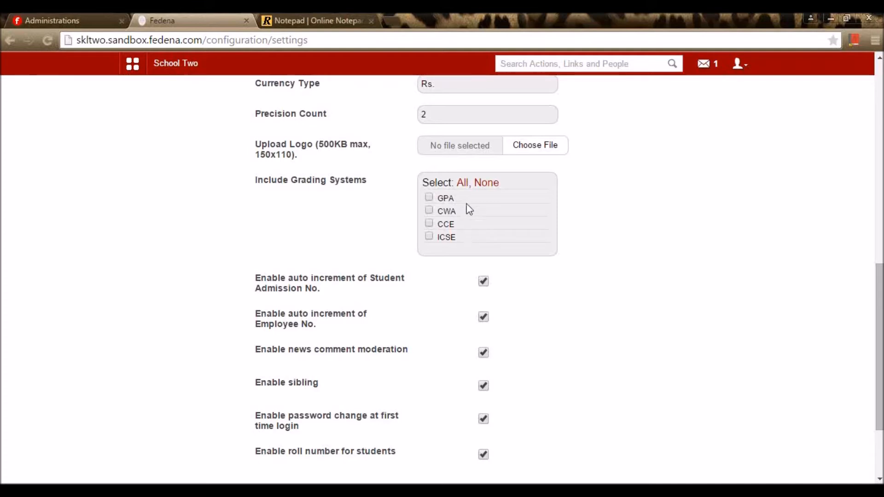
{"action": "left_click", "coordinate": [462, 183]}
{"action": "scroll", "coordinate": [547, 356], "scroll_direction": "down", "scroll_amount": 3}
{"action": "left_click", "coordinate": [457, 393]}
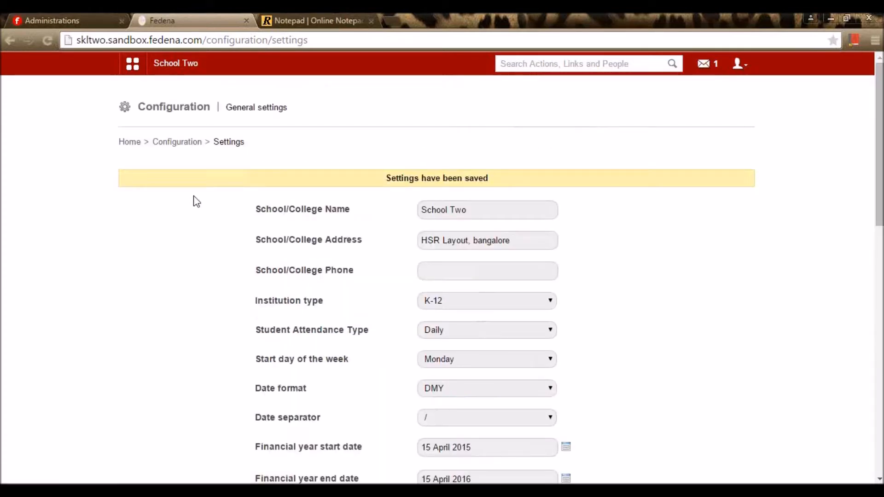
- Go from the School Two dashboard to Academics > Examination > Settings
{"action": "left_click", "coordinate": [165, 72]}
{"action": "left_click", "coordinate": [132, 69]}
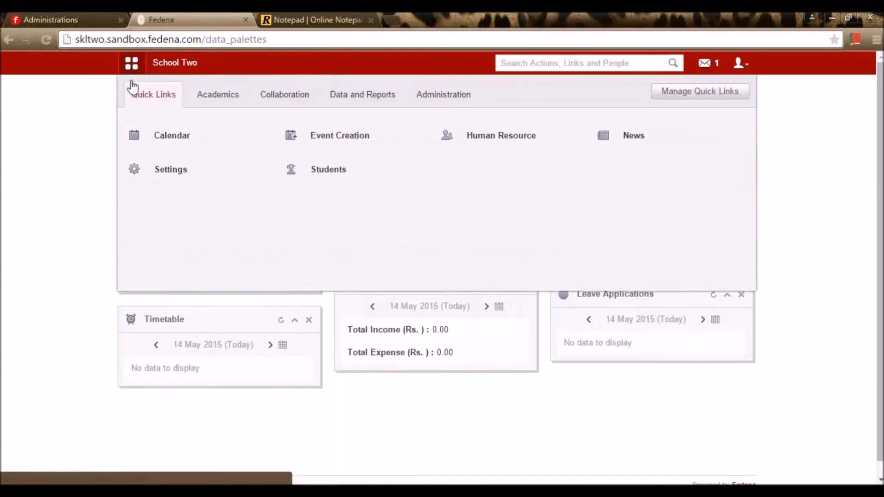
{"action": "left_click", "coordinate": [202, 105]}
{"action": "left_click", "coordinate": [663, 137]}
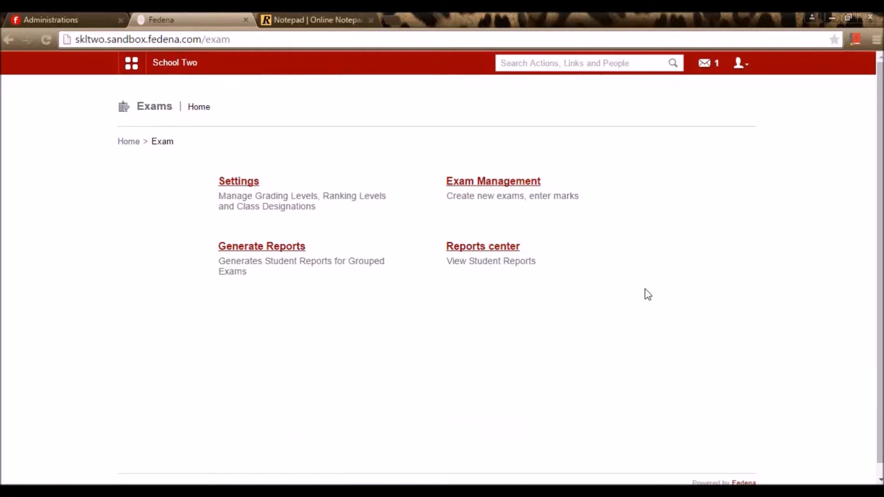
{"action": "left_click", "coordinate": [252, 189]}
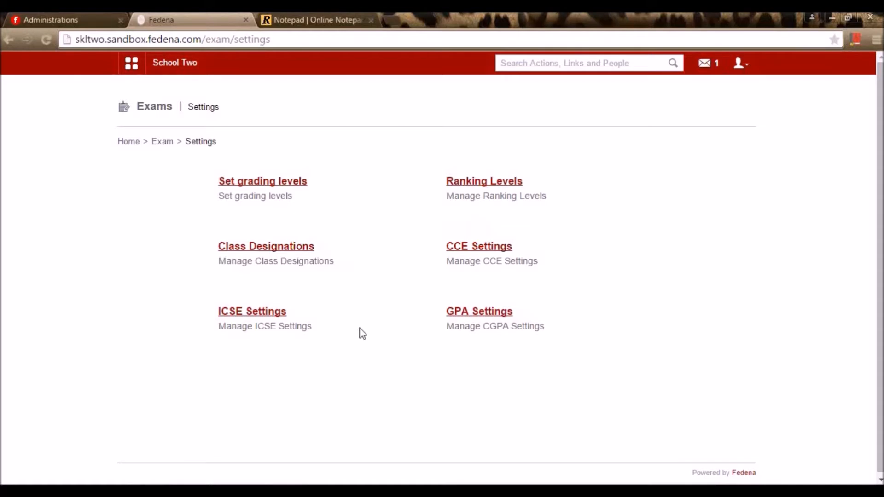
- Open Grading Levels and show the grades for batch C3 - A 2015 - 2016
{"action": "left_click", "coordinate": [297, 184]}
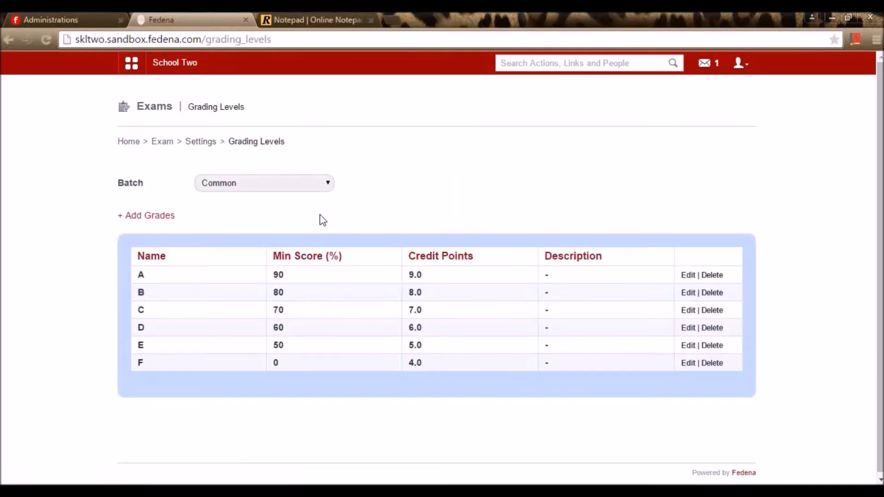
{"action": "left_click", "coordinate": [297, 184]}
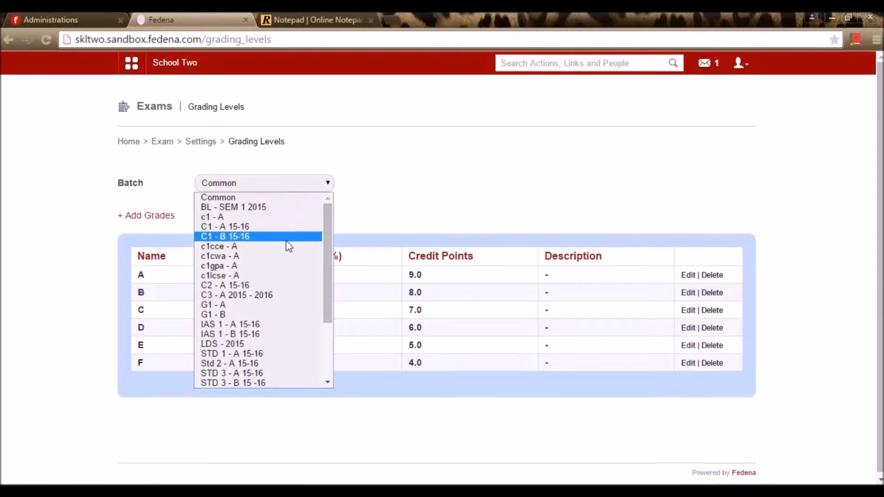
{"action": "left_click", "coordinate": [393, 191]}
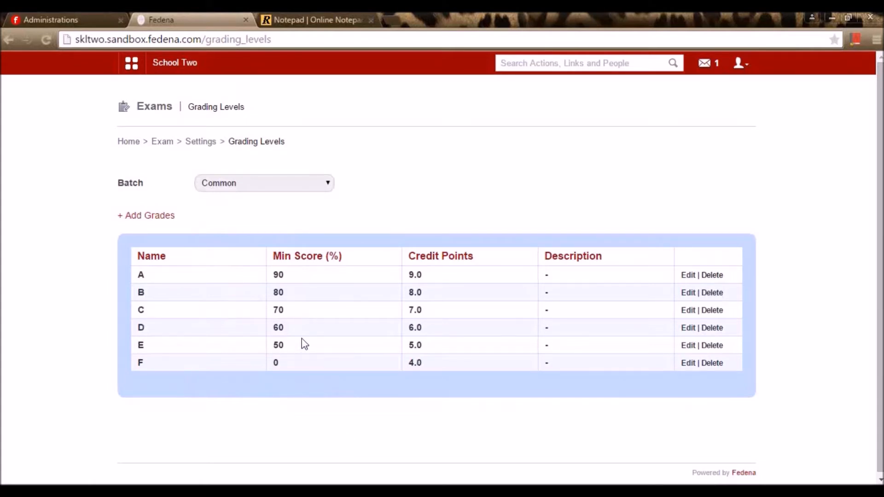
{"action": "left_click", "coordinate": [300, 184]}
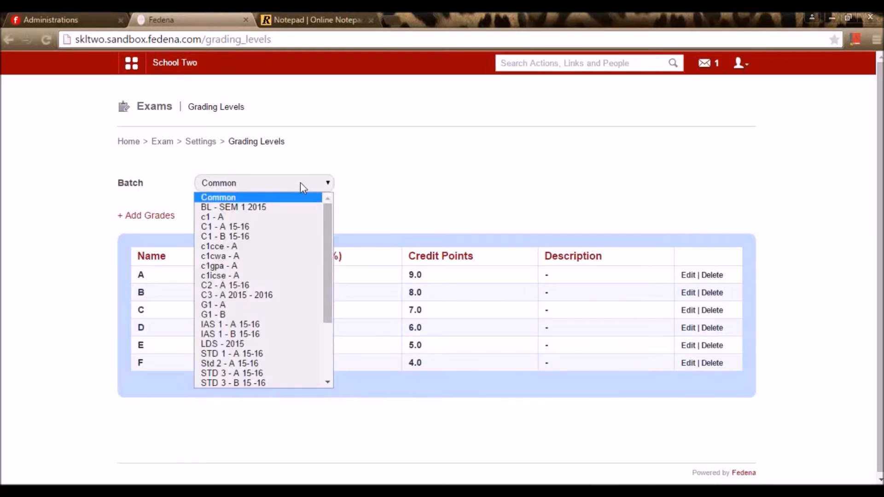
{"action": "left_click", "coordinate": [280, 295]}
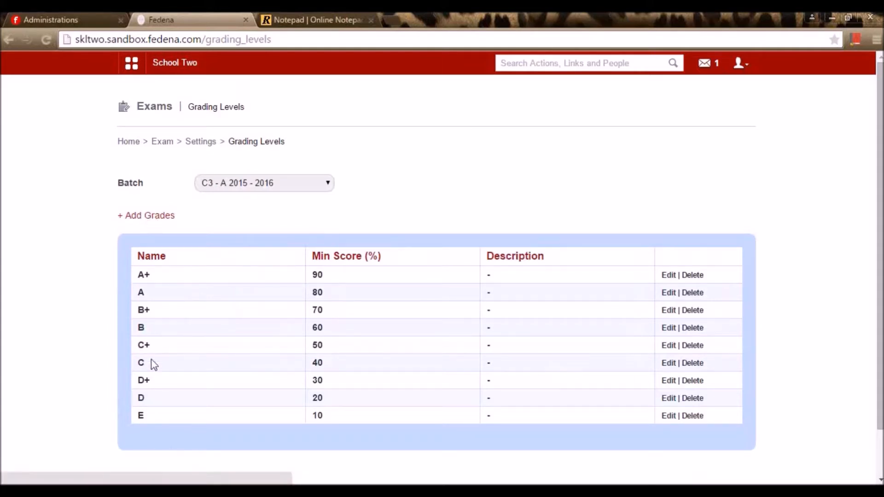
- Re-save grade A+ of batch C3 - A 2015 - 2016 with its 90% minimum score
{"action": "left_click", "coordinate": [669, 276]}
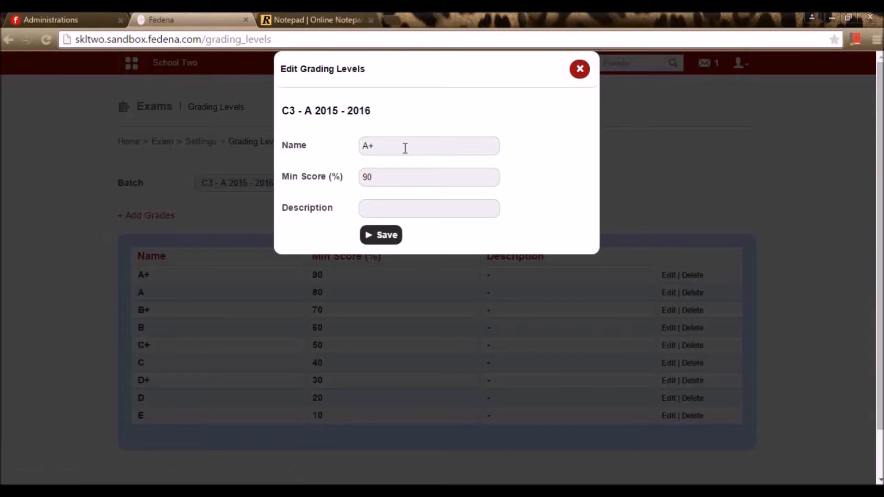
{"action": "left_click_drag", "start_coordinate": [405, 148], "coordinate": [335, 144]}
{"action": "left_click", "coordinate": [355, 163]}
{"action": "left_click", "coordinate": [397, 207]}
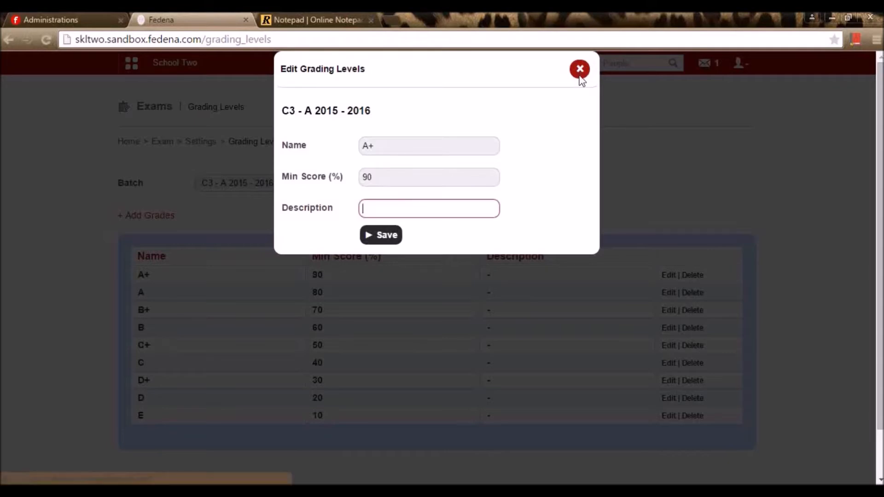
{"action": "left_click", "coordinate": [376, 236]}
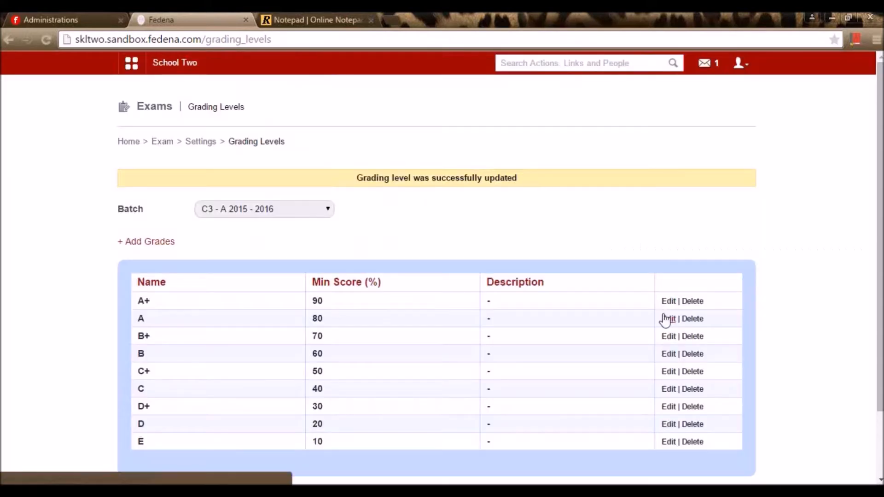
{"action": "scroll", "coordinate": [239, 293], "scroll_direction": "down", "scroll_amount": 2}
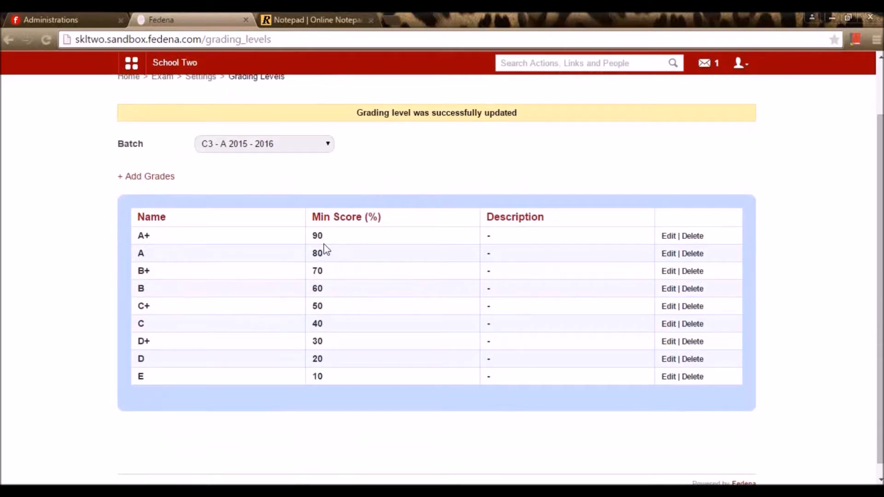
{"action": "scroll", "coordinate": [359, 373], "scroll_direction": "up", "scroll_amount": 2}
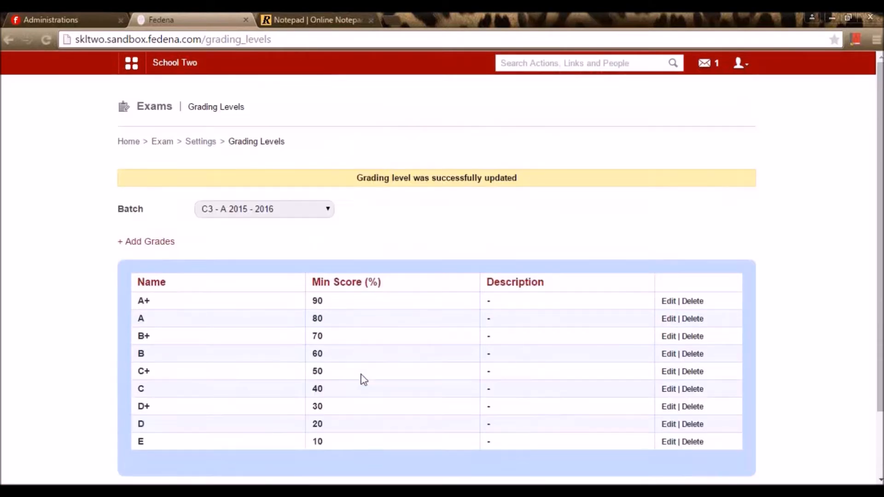
- Switch to batch c1cce - A and re-save grade A1 at its 91% minimum score
{"action": "left_click", "coordinate": [246, 211]}
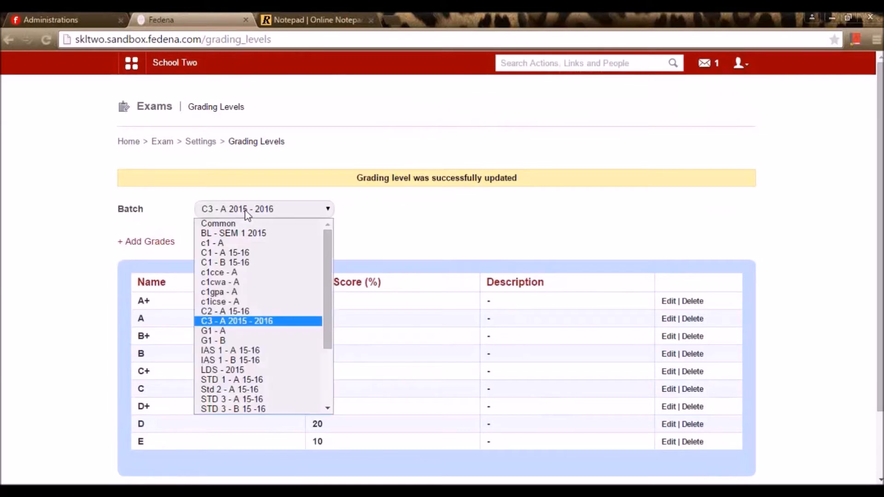
{"action": "left_click", "coordinate": [225, 273]}
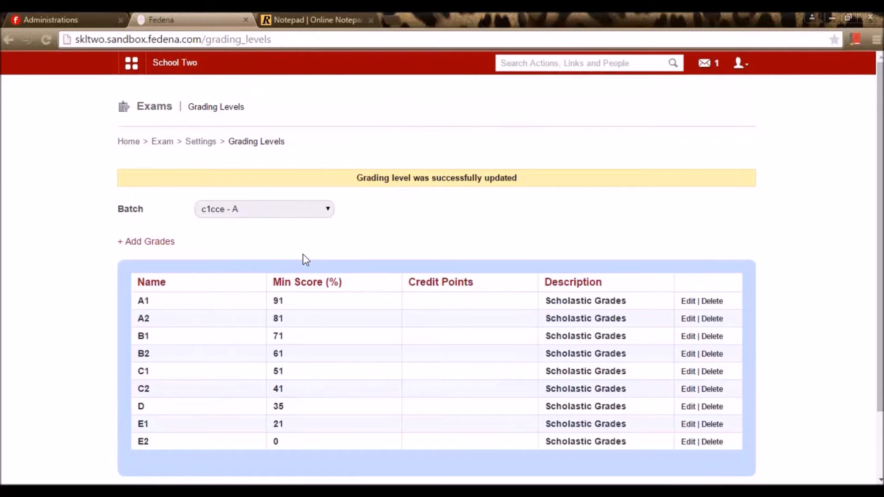
{"action": "scroll", "coordinate": [308, 261], "scroll_direction": "down", "scroll_amount": 3}
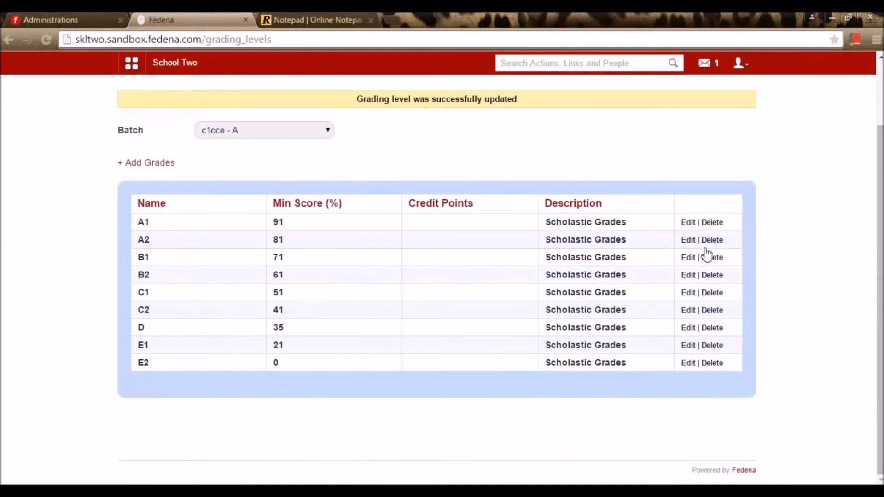
{"action": "left_click", "coordinate": [687, 222]}
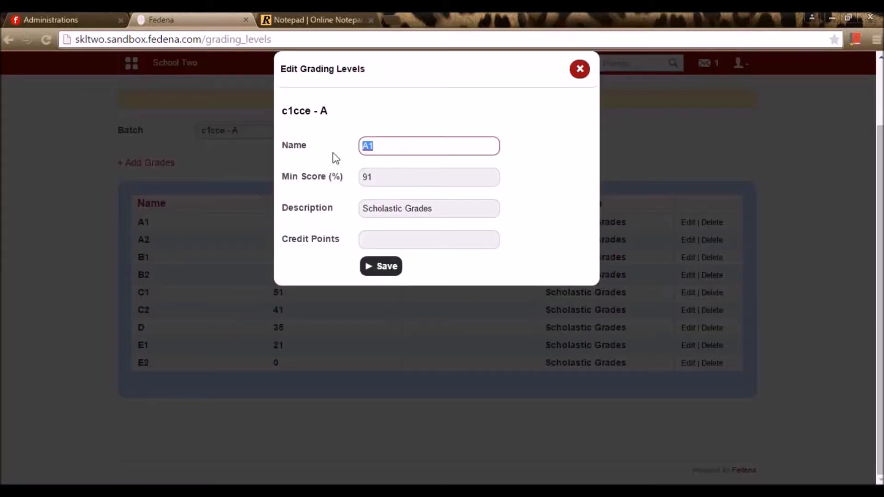
{"action": "left_click_drag", "start_coordinate": [391, 181], "coordinate": [336, 179]}
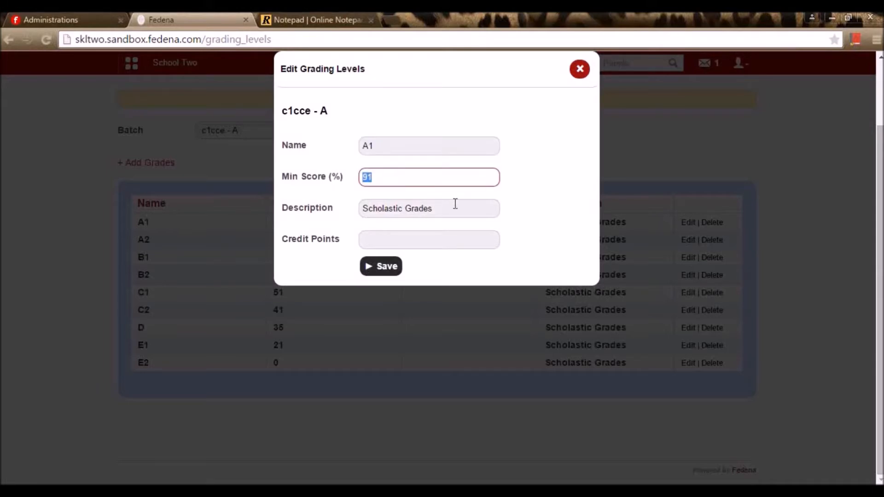
{"action": "left_click", "coordinate": [388, 272]}
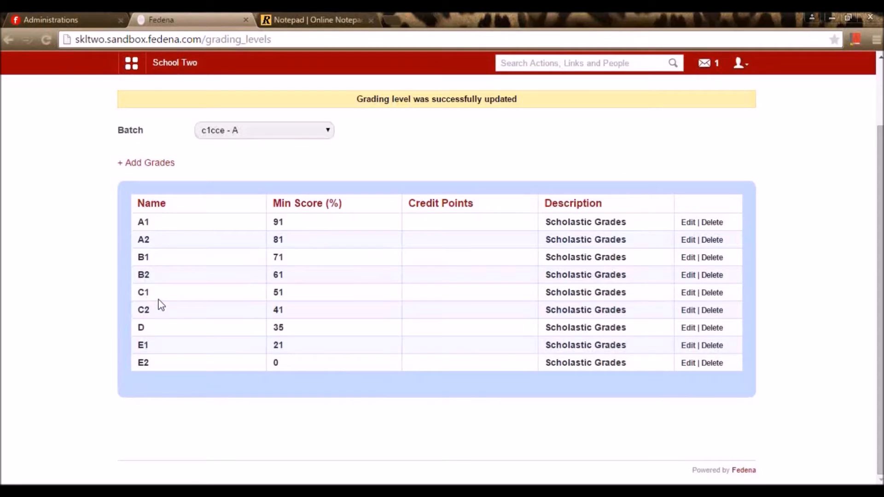
- Switch to batch c1gpa - A and re-save grade A+ at 90% with 9.0 credit points
{"action": "left_click", "coordinate": [300, 134]}
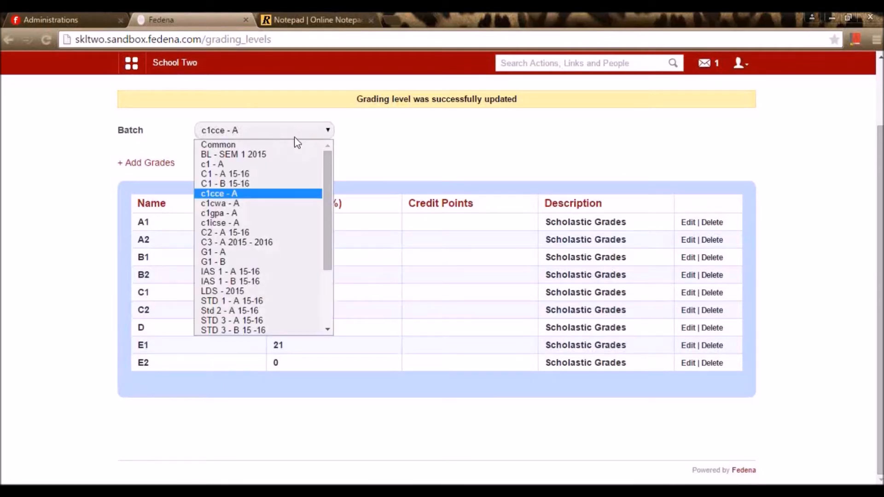
{"action": "left_click", "coordinate": [237, 206]}
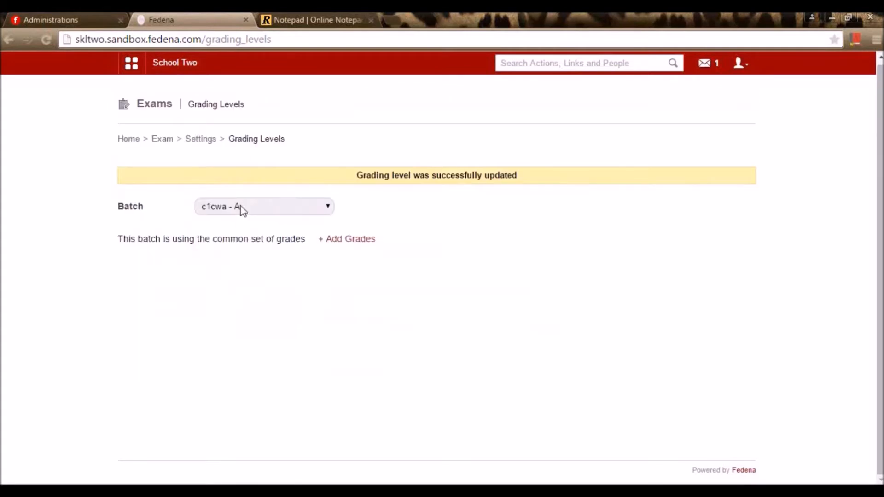
{"action": "left_click", "coordinate": [238, 207]}
{"action": "left_click", "coordinate": [229, 290]}
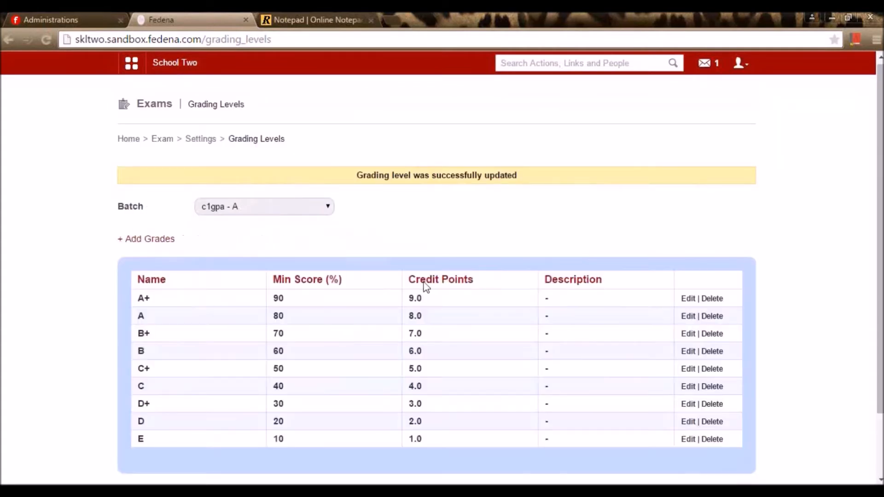
{"action": "scroll", "coordinate": [428, 258], "scroll_direction": "down", "scroll_amount": 3}
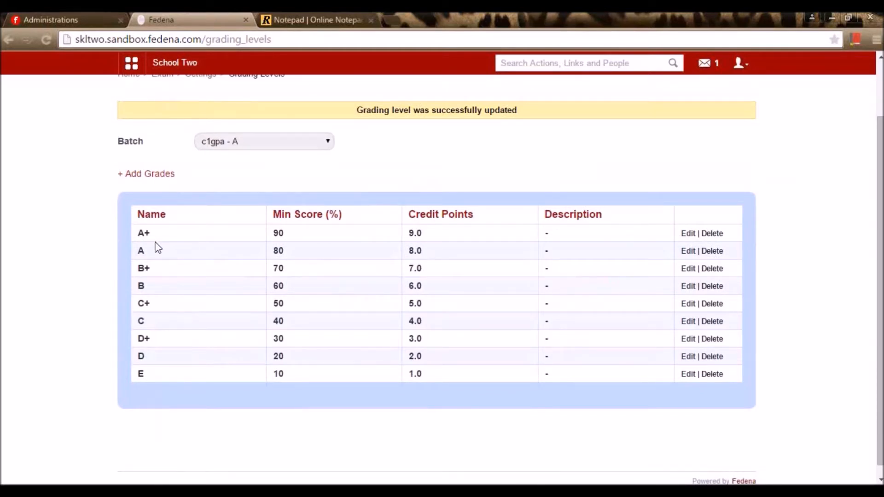
{"action": "left_click", "coordinate": [687, 233]}
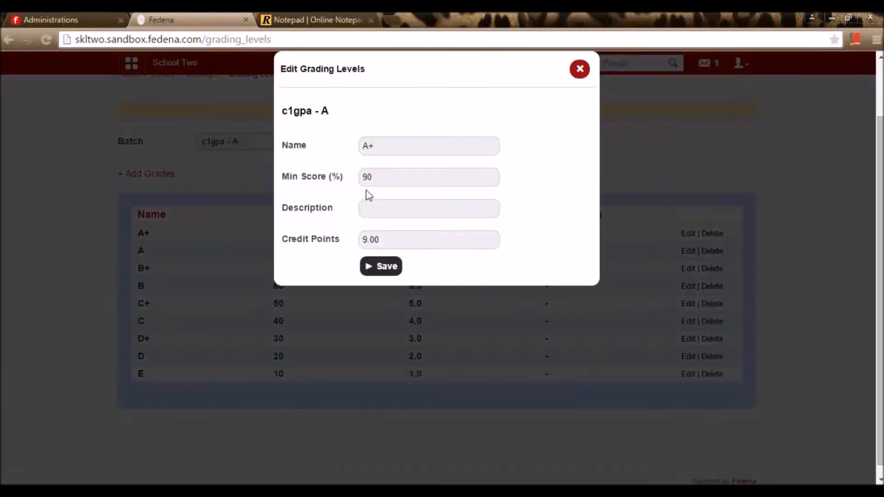
{"action": "double_click", "coordinate": [380, 176]}
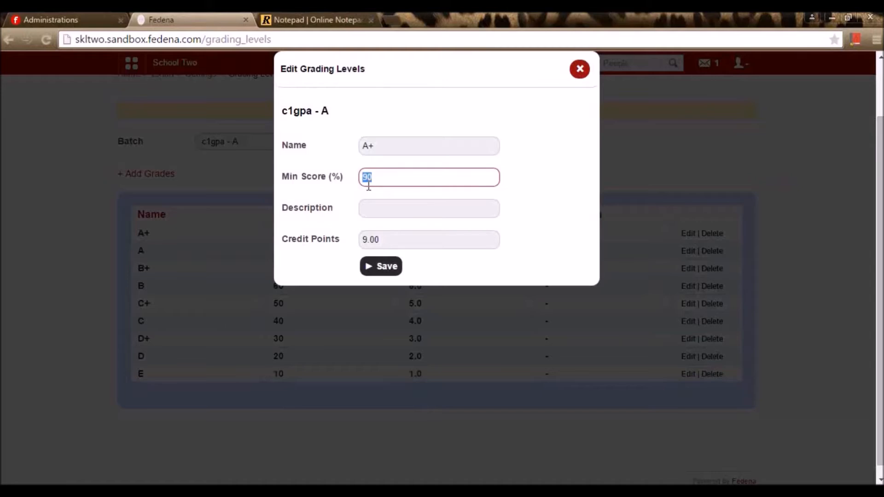
{"action": "left_click", "coordinate": [387, 176]}
{"action": "left_click_drag", "start_coordinate": [379, 178], "coordinate": [345, 178]}
{"action": "left_click", "coordinate": [390, 243]}
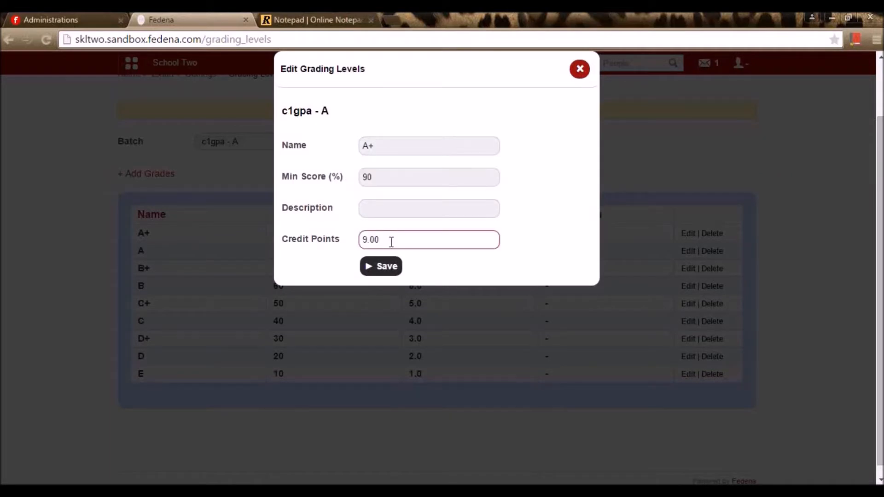
{"action": "left_click", "coordinate": [385, 269]}
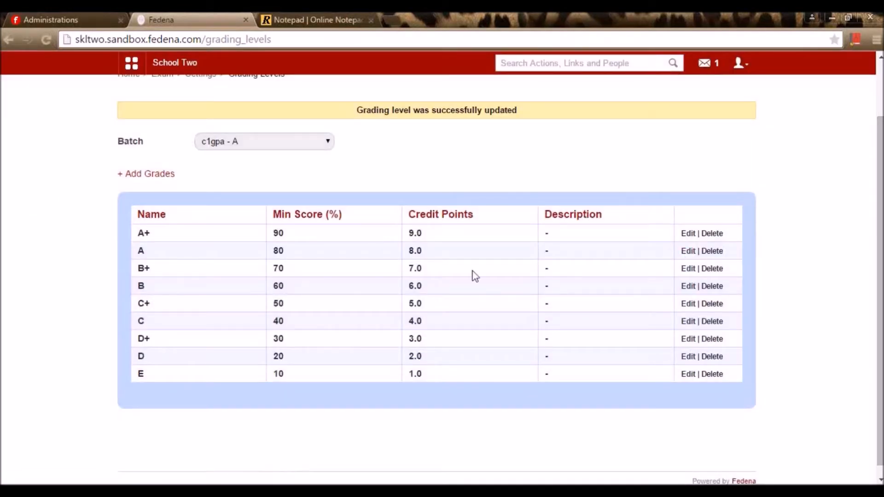
- Re-save grade A of c1gpa - A at 80% with 8.0 credit points
{"action": "left_click", "coordinate": [688, 250]}
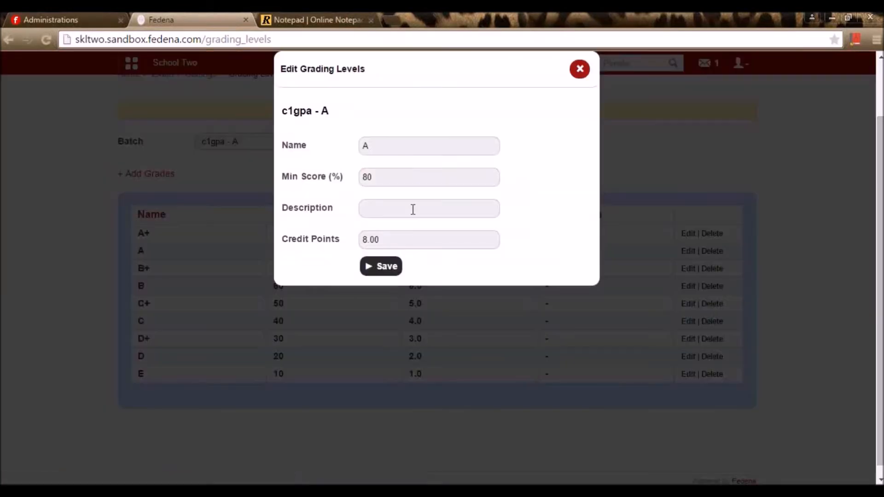
{"action": "left_click", "coordinate": [385, 150]}
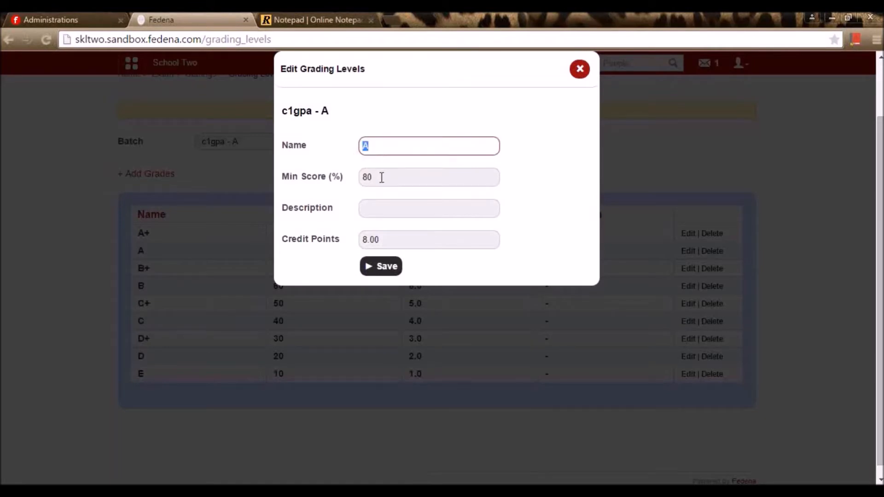
{"action": "key", "text": "Tab"}
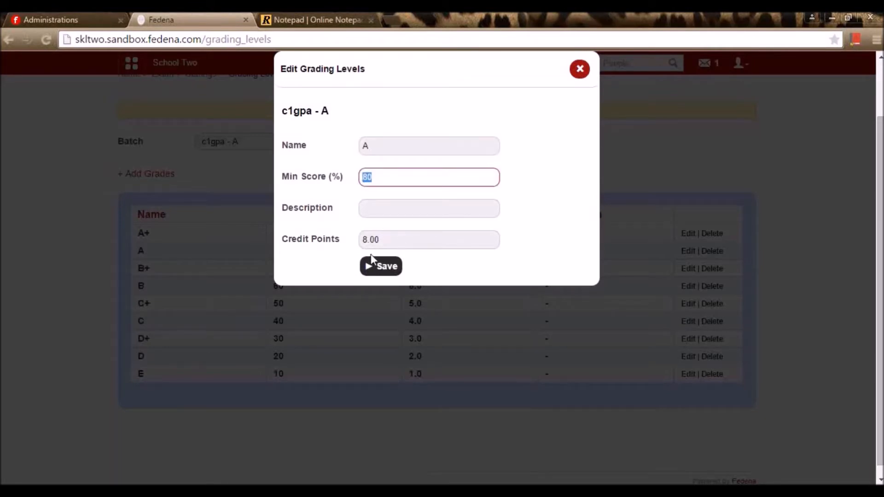
{"action": "left_click", "coordinate": [385, 269]}
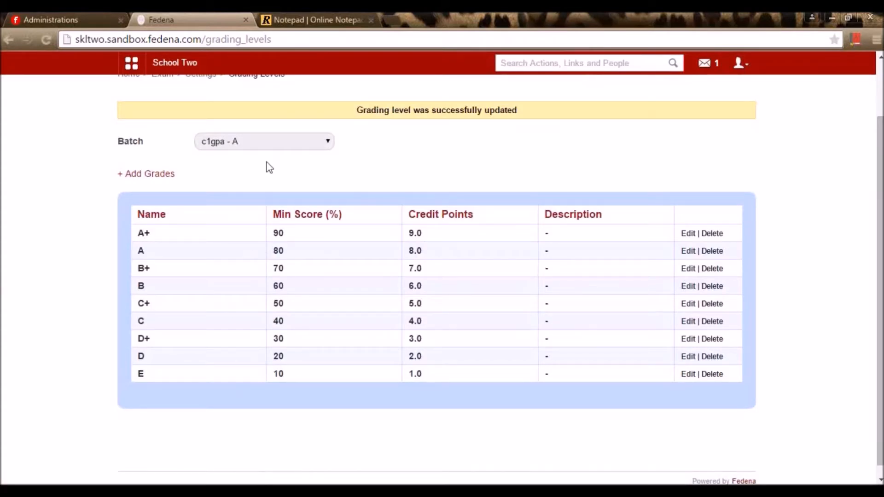
{"action": "left_click", "coordinate": [272, 145]}
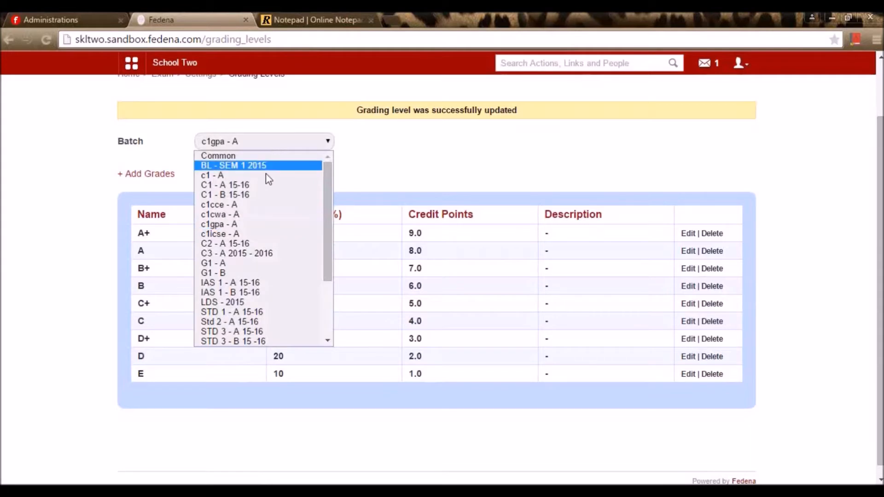
- Review batch c1icse - A's grades and A1's 91% score unsaved, then return to Exam Settings
{"action": "left_click", "coordinate": [243, 233]}
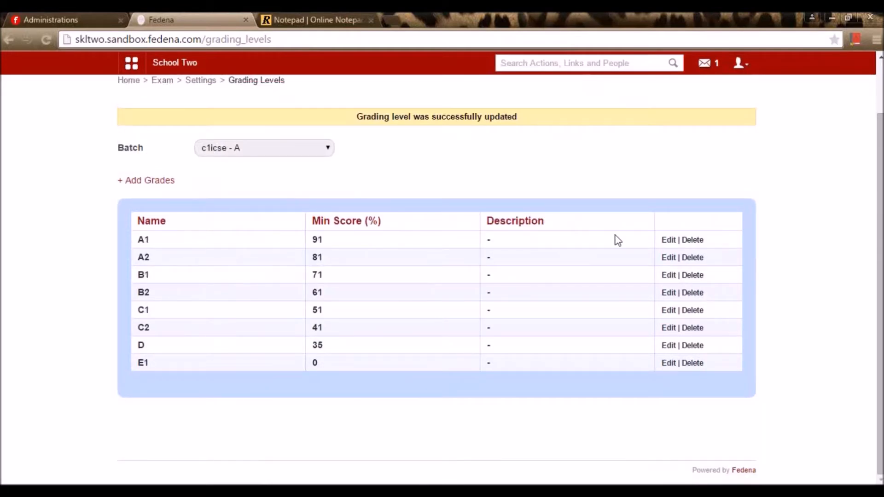
{"action": "left_click", "coordinate": [668, 240]}
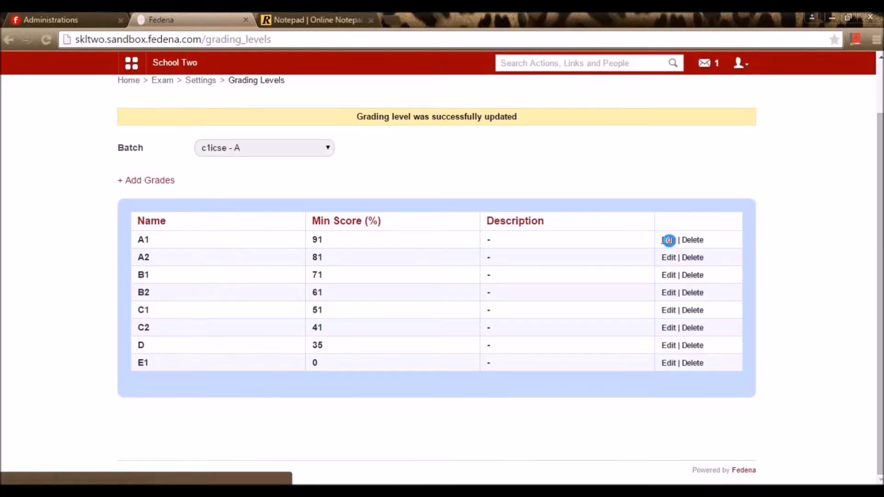
{"action": "left_click_drag", "start_coordinate": [375, 144], "coordinate": [332, 148]}
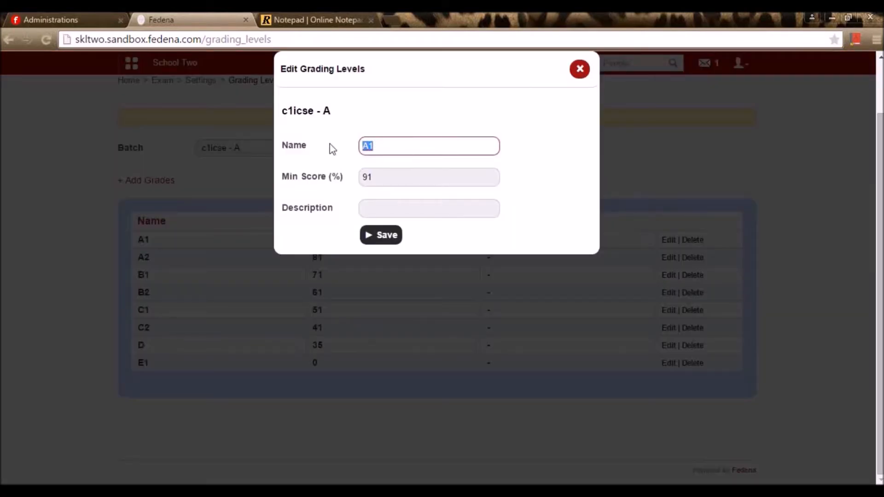
{"action": "left_click_drag", "start_coordinate": [388, 178], "coordinate": [367, 182]}
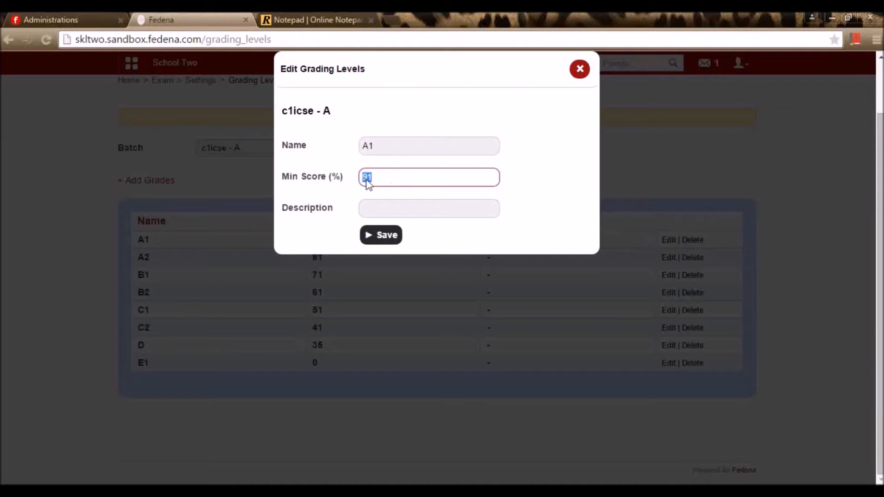
{"action": "left_click", "coordinate": [581, 70]}
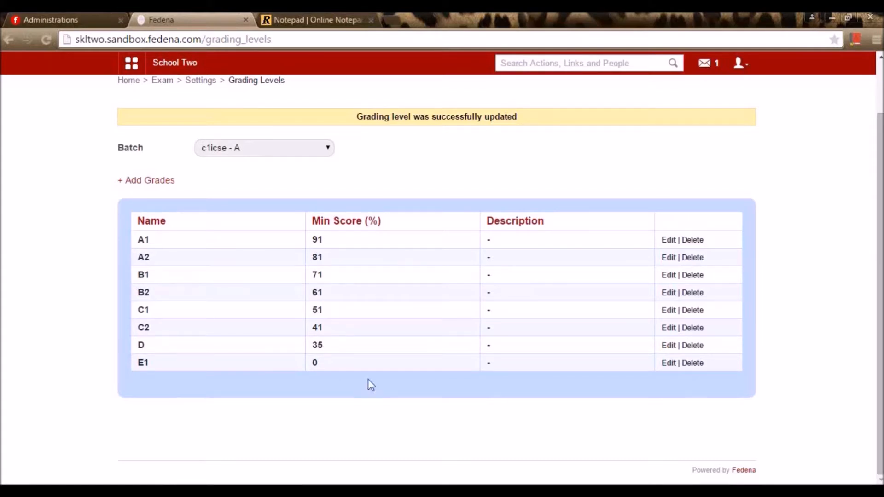
{"action": "scroll", "coordinate": [414, 198], "scroll_direction": "up", "scroll_amount": 2}
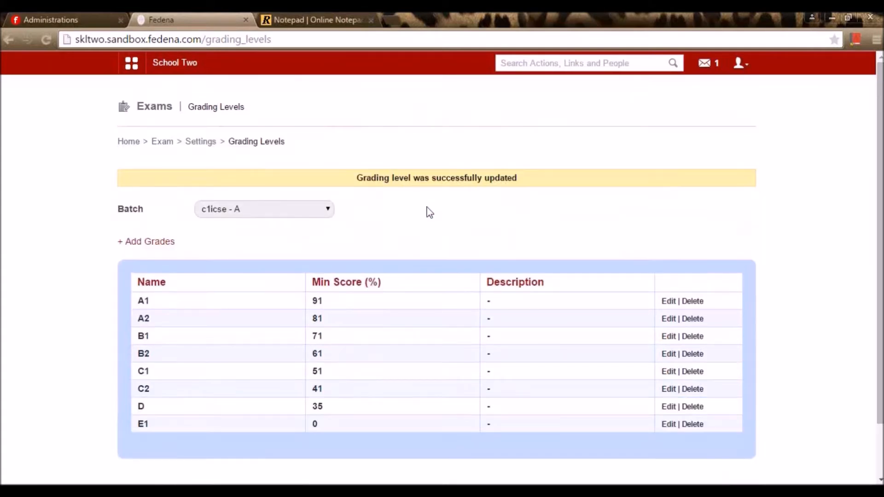
{"action": "scroll", "coordinate": [437, 249], "scroll_direction": "down", "scroll_amount": 2}
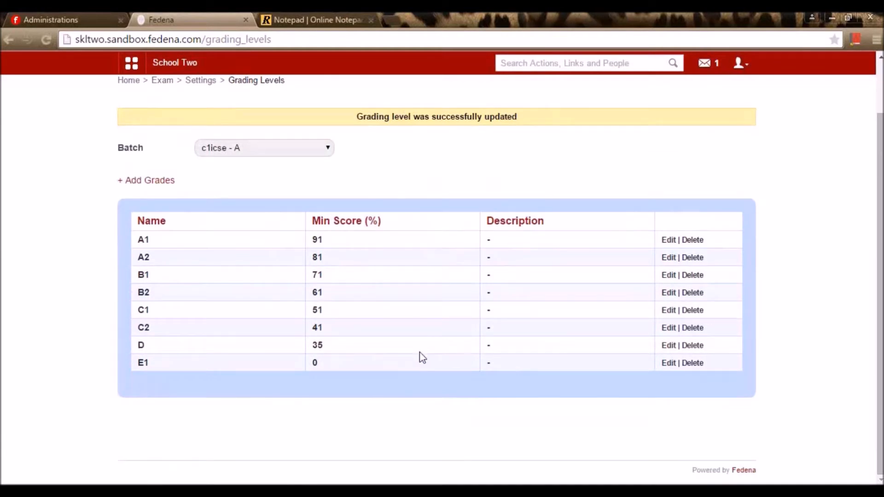
{"action": "scroll", "coordinate": [417, 357], "scroll_direction": "up", "scroll_amount": 2}
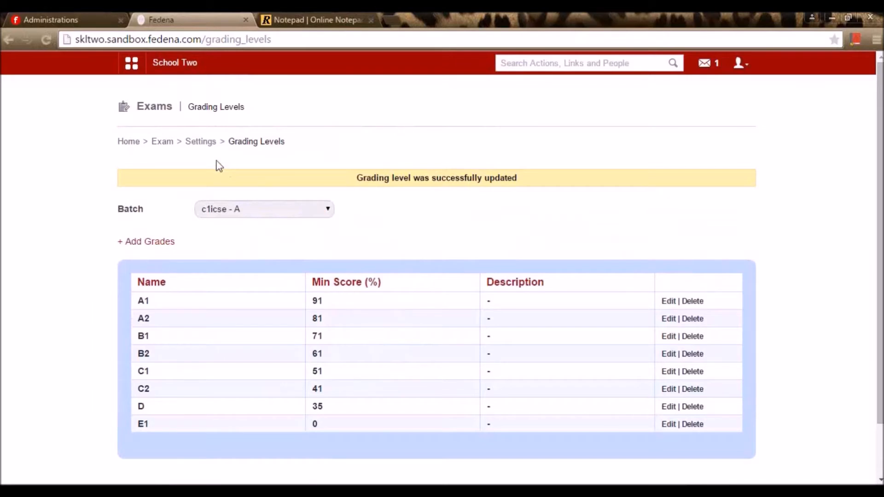
{"action": "left_click", "coordinate": [207, 145]}
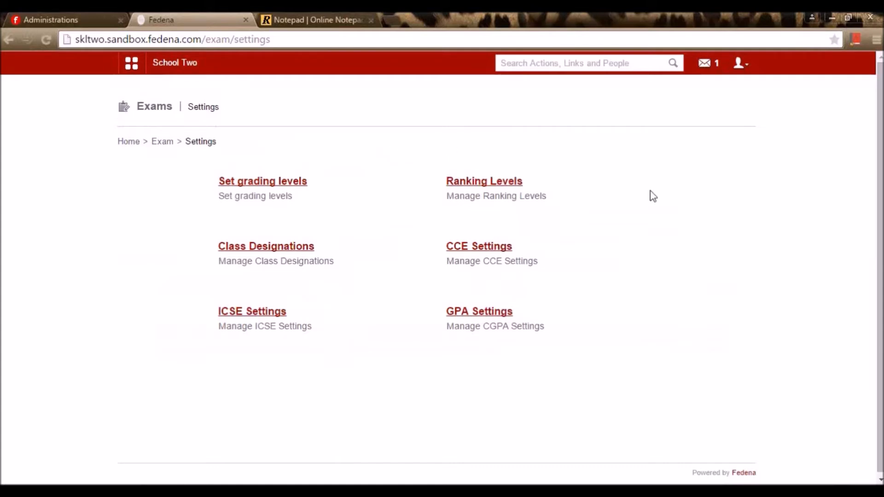
- Open Ranking Levels and select Class 3 to show its empty ranking-level form
{"action": "left_click", "coordinate": [516, 189]}
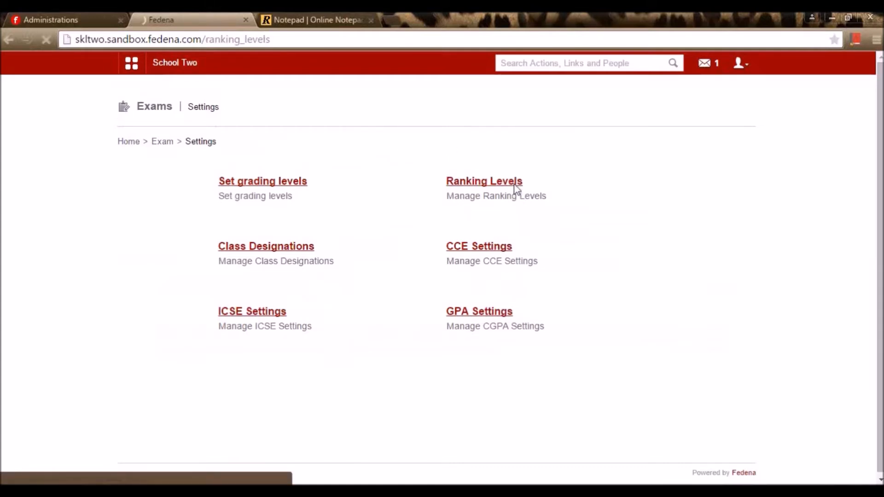
{"action": "left_click", "coordinate": [514, 184]}
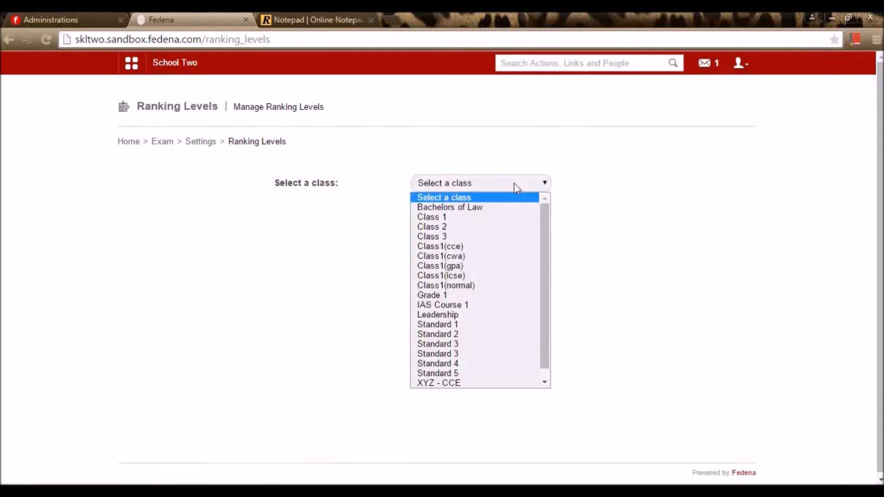
{"action": "left_click", "coordinate": [510, 244]}
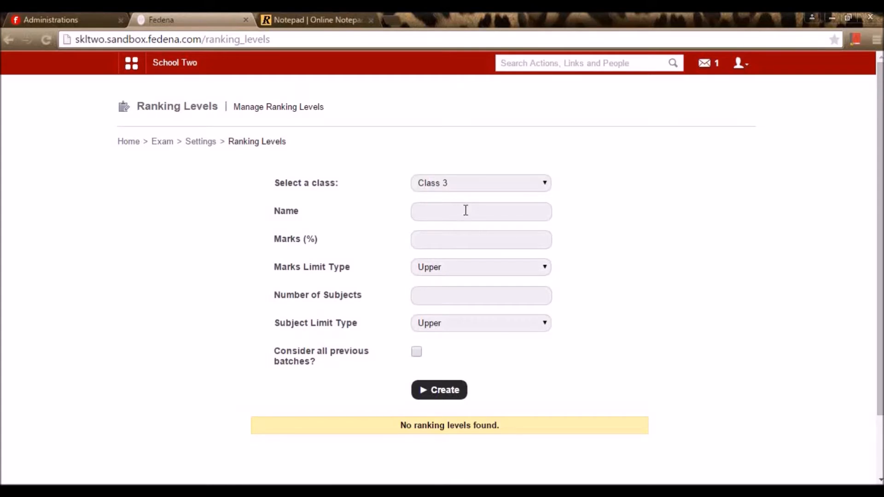
{"action": "left_click", "coordinate": [465, 211]}
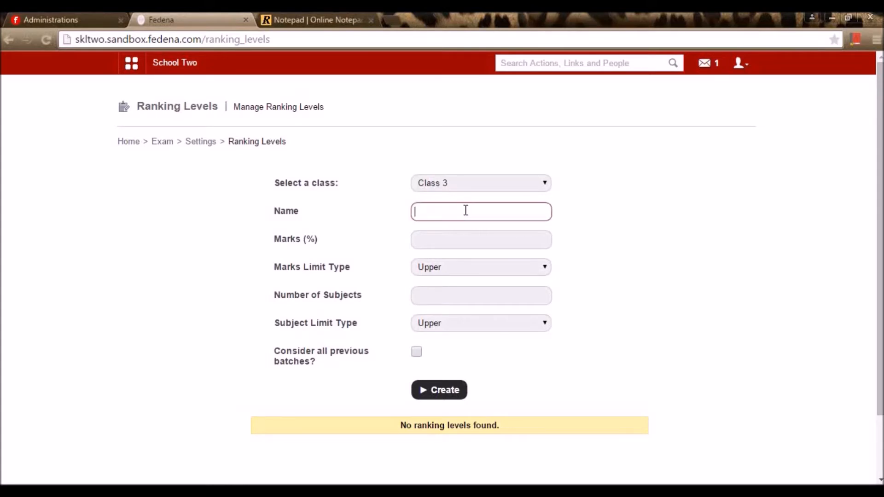
- Fill the Class 3 ranking level: name Top Performer, marks 90%, marks limit type Lower
{"action": "type", "text": "Top Performer"}
{"action": "left_click", "coordinate": [456, 237]}
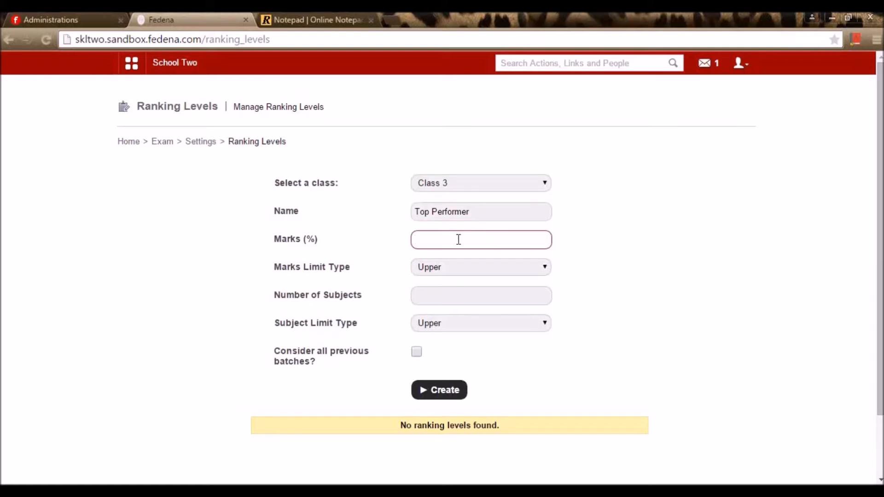
{"action": "type", "text": "90"}
{"action": "left_click", "coordinate": [617, 262]}
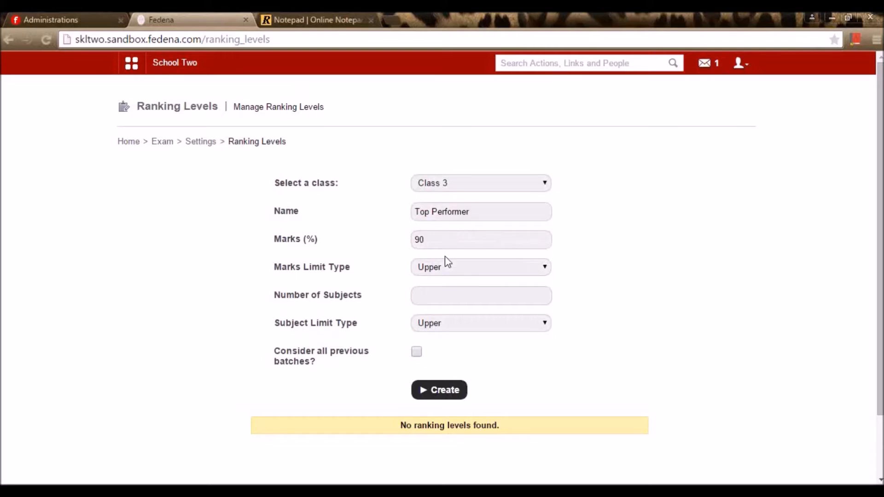
{"action": "left_click", "coordinate": [449, 268]}
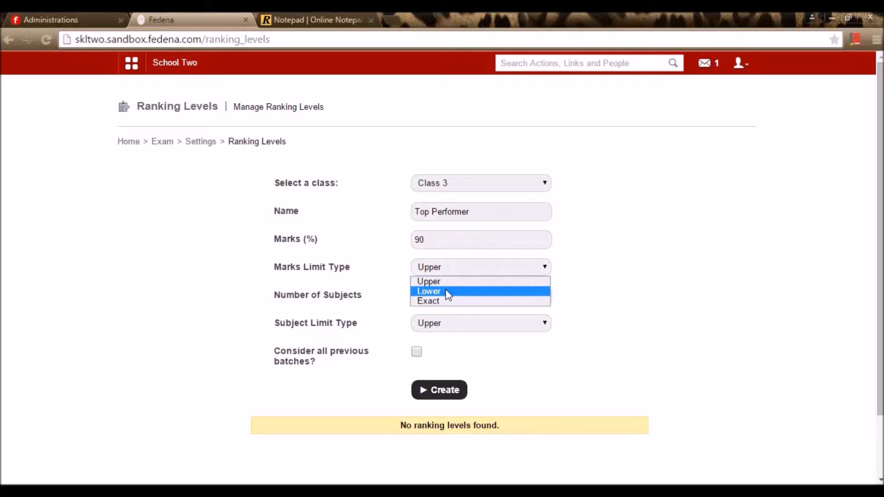
{"action": "key", "text": "shift+Tab"}
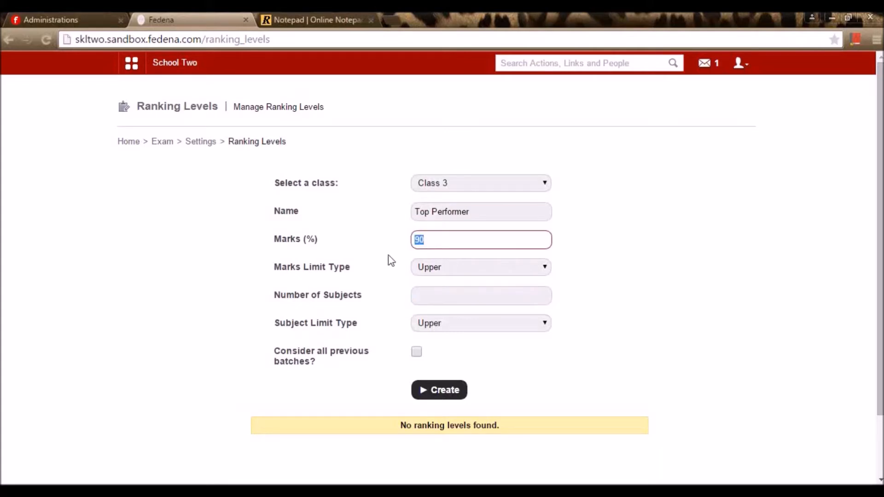
{"action": "left_click", "coordinate": [438, 270]}
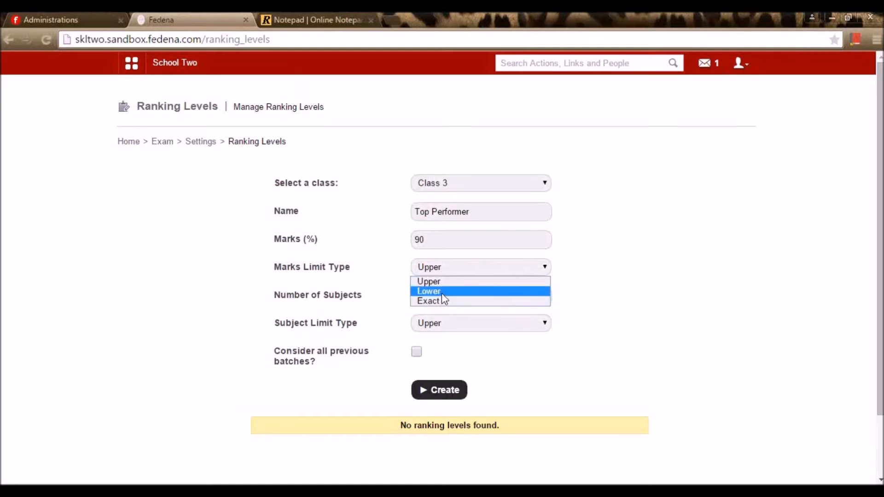
{"action": "left_click", "coordinate": [441, 292]}
- Give the Top Performer ranking level 3 subjects with a Lower subject limit type
{"action": "left_click", "coordinate": [441, 296]}
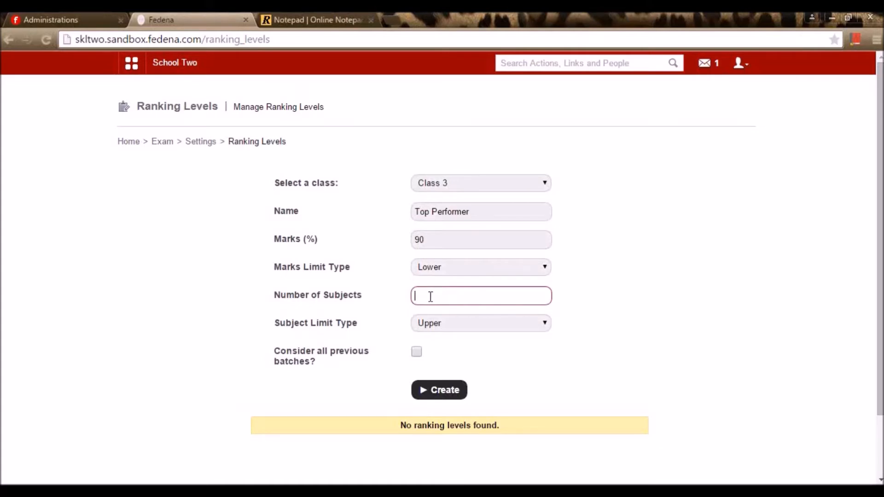
{"action": "type", "text": "3"}
{"action": "left_click", "coordinate": [664, 317]}
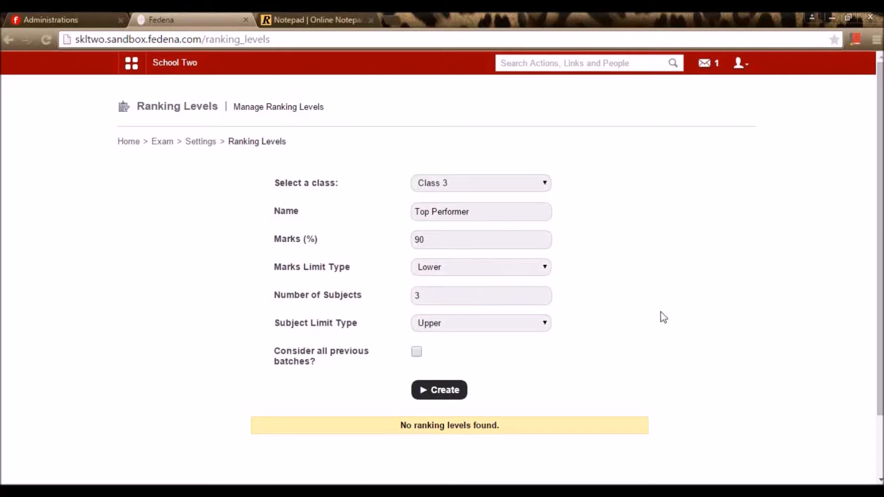
{"action": "left_click", "coordinate": [459, 324]}
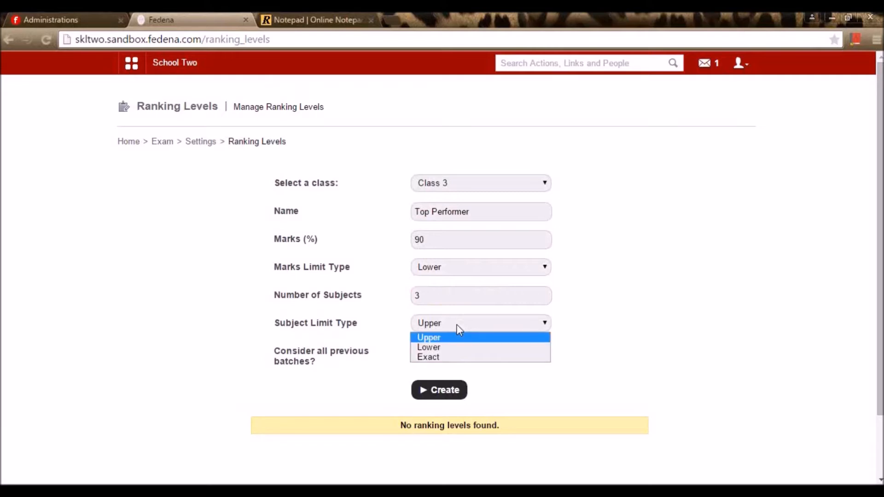
{"action": "left_click", "coordinate": [452, 350]}
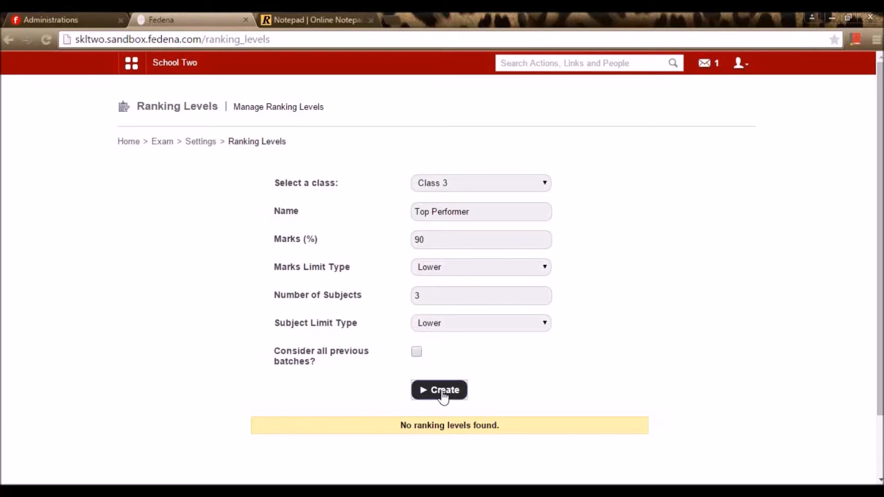
{"action": "scroll", "coordinate": [504, 394], "scroll_direction": "down", "scroll_amount": 2}
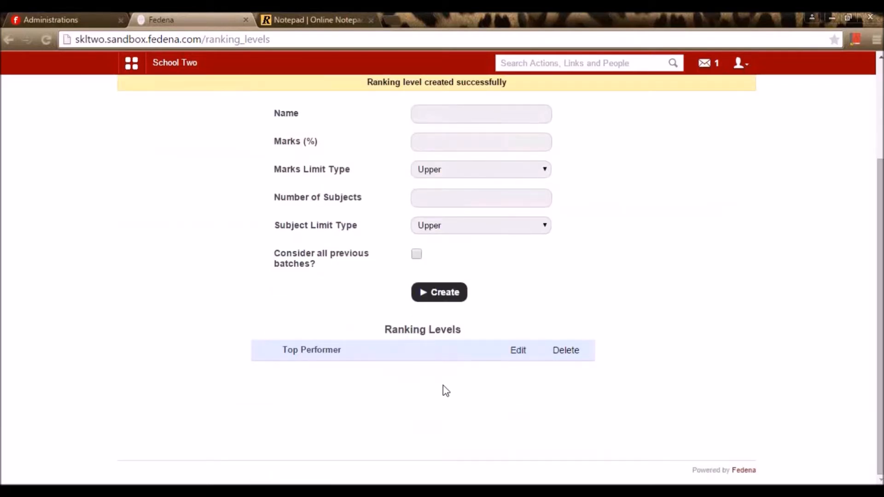
- Name the new ranking level High Performer with 80% marks and a Lower marks limit
{"action": "scroll", "coordinate": [440, 387], "scroll_direction": "up", "scroll_amount": 1}
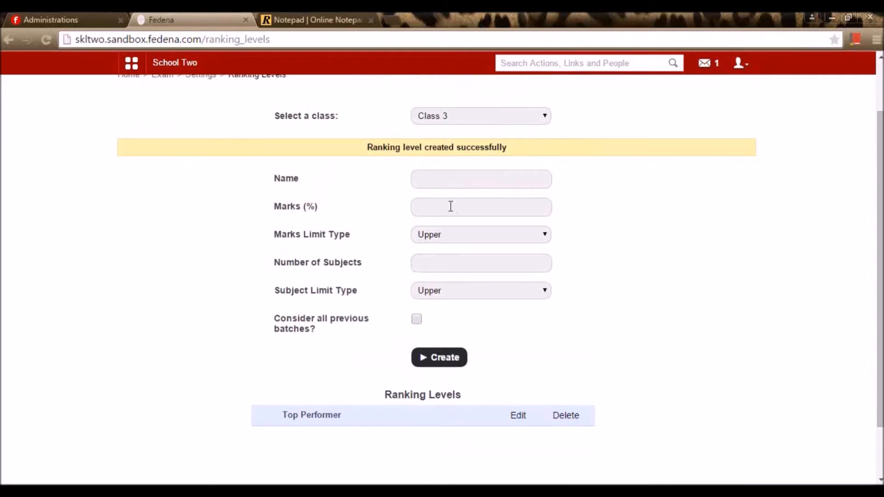
{"action": "left_click", "coordinate": [460, 183]}
{"action": "type", "text": "Hig"}
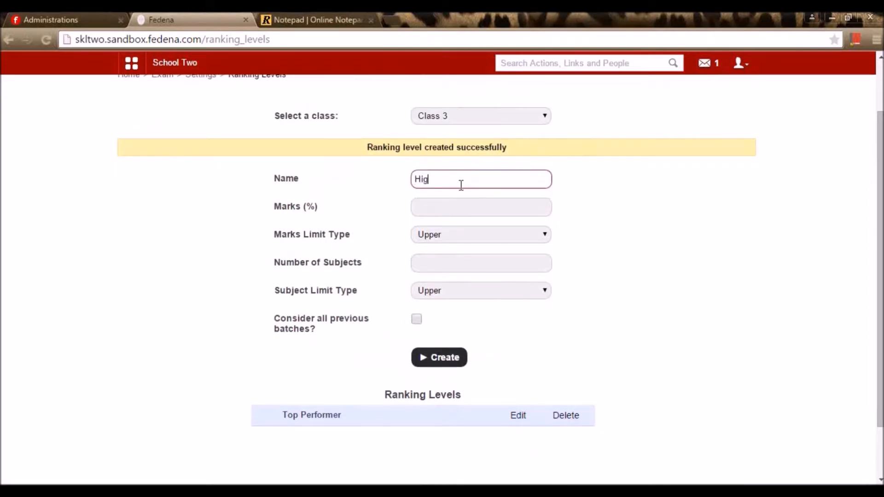
{"action": "type", "text": "h Performer"}
{"action": "left_click", "coordinate": [455, 202]}
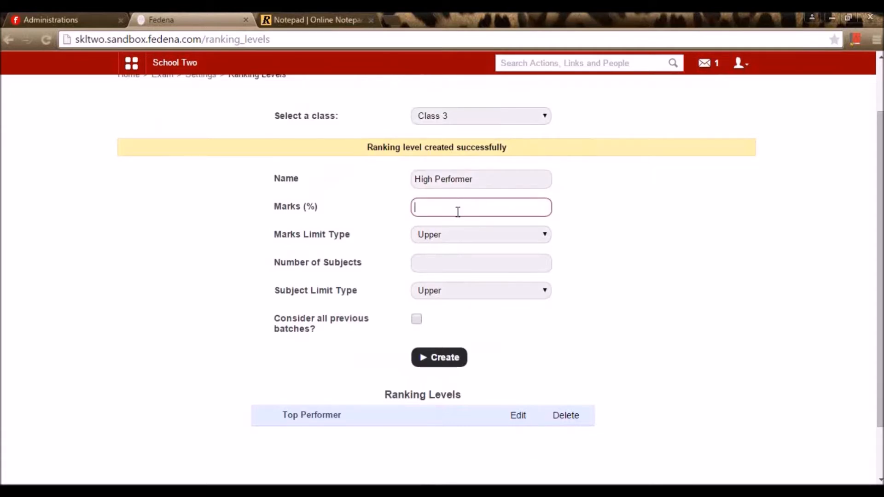
{"action": "type", "text": "80"}
{"action": "left_click", "coordinate": [453, 236]}
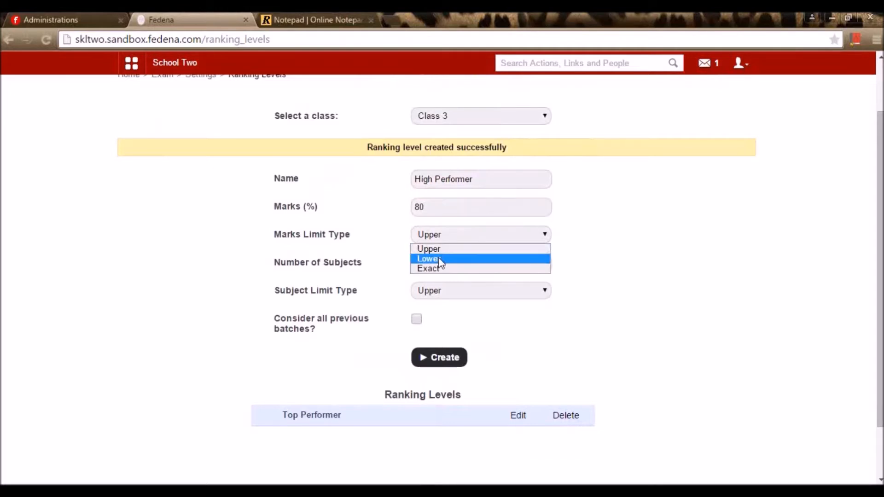
{"action": "left_click", "coordinate": [441, 259]}
- Set 3 subjects with a Lower subject limit and create High Performer
{"action": "left_click", "coordinate": [437, 263]}
{"action": "type", "text": "3"}
{"action": "left_click", "coordinate": [433, 294]}
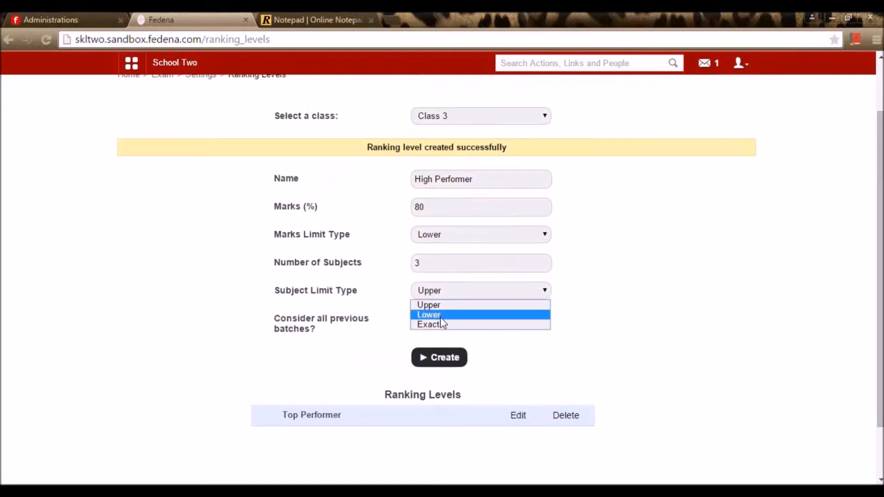
{"action": "left_click", "coordinate": [440, 315]}
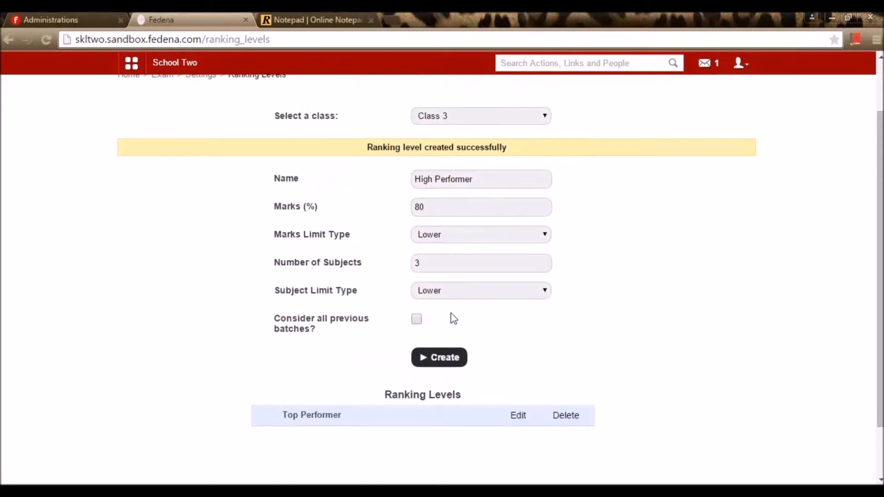
{"action": "left_click", "coordinate": [443, 358]}
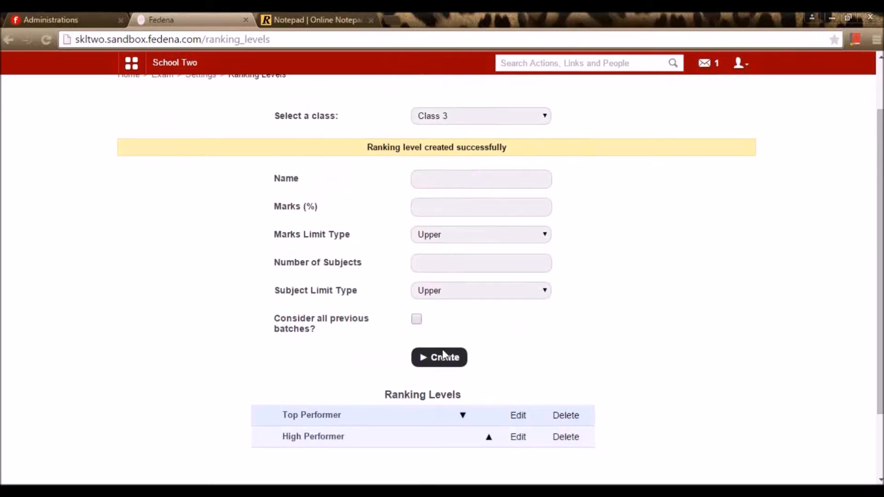
{"action": "scroll", "coordinate": [442, 349], "scroll_direction": "up", "scroll_amount": 2}
- Open the Class Designations settings for Class 3
{"action": "left_click", "coordinate": [202, 146]}
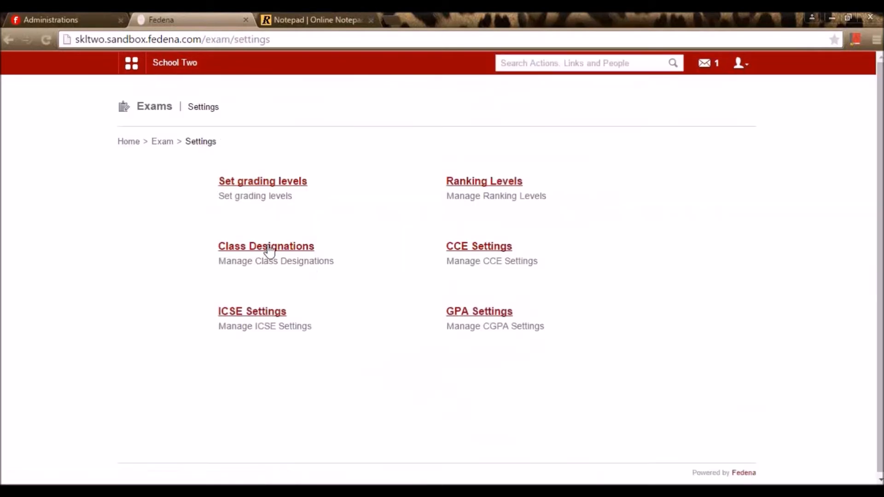
{"action": "left_click", "coordinate": [269, 251]}
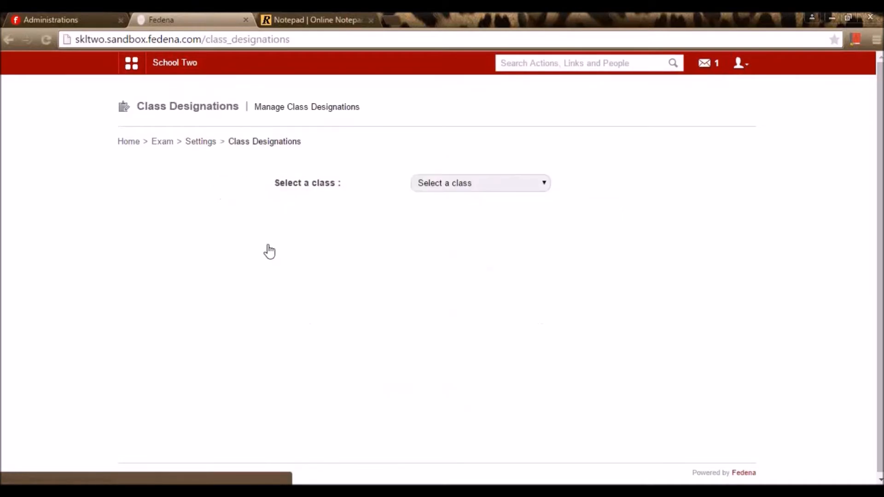
{"action": "left_click", "coordinate": [477, 186]}
{"action": "left_click", "coordinate": [460, 237]}
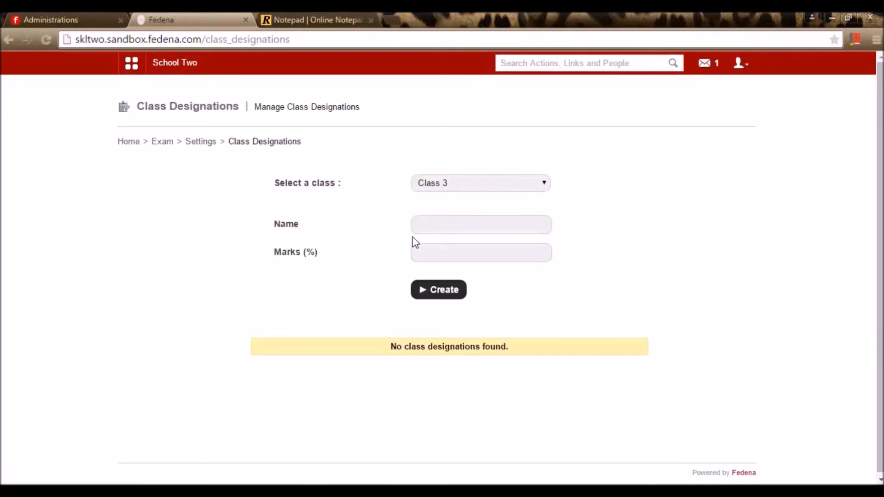
- Create the First class designation at 80 marks
{"action": "left_click", "coordinate": [436, 230]}
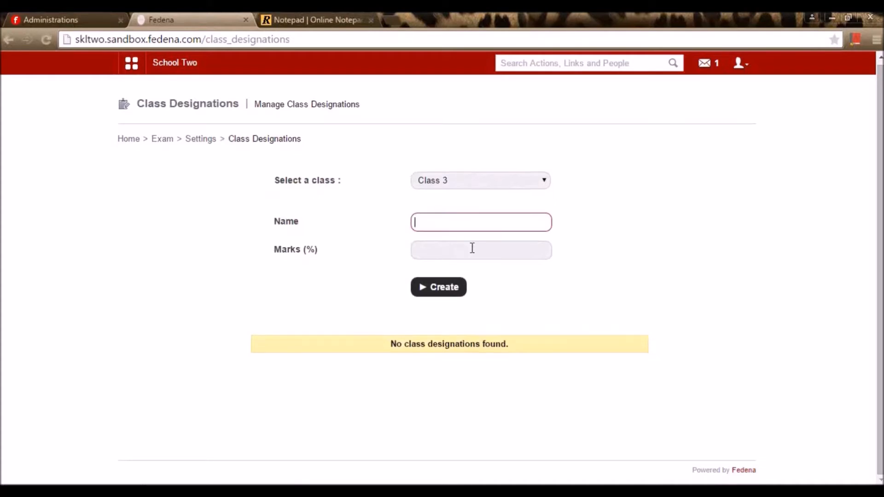
{"action": "type", "text": "First class"}
{"action": "left_click", "coordinate": [469, 250]}
{"action": "type", "text": "80"}
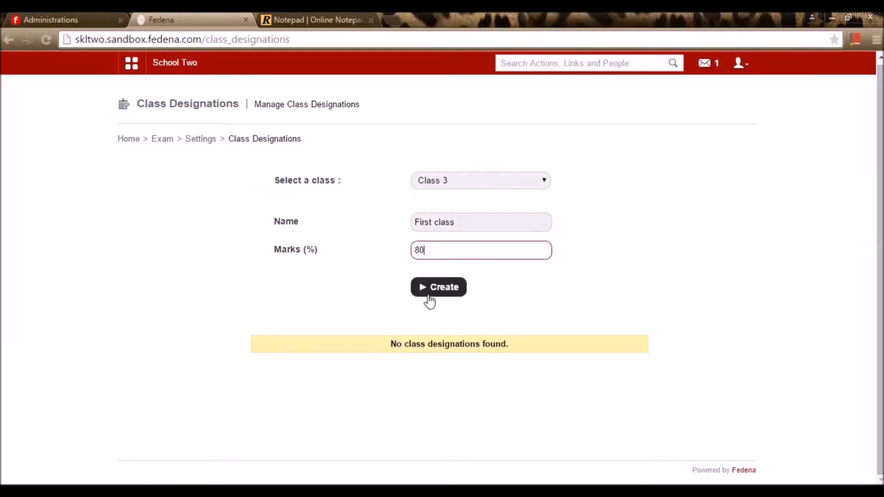
{"action": "left_click", "coordinate": [429, 299]}
- Add the Second class designation at 60 marks
{"action": "left_click", "coordinate": [458, 254]}
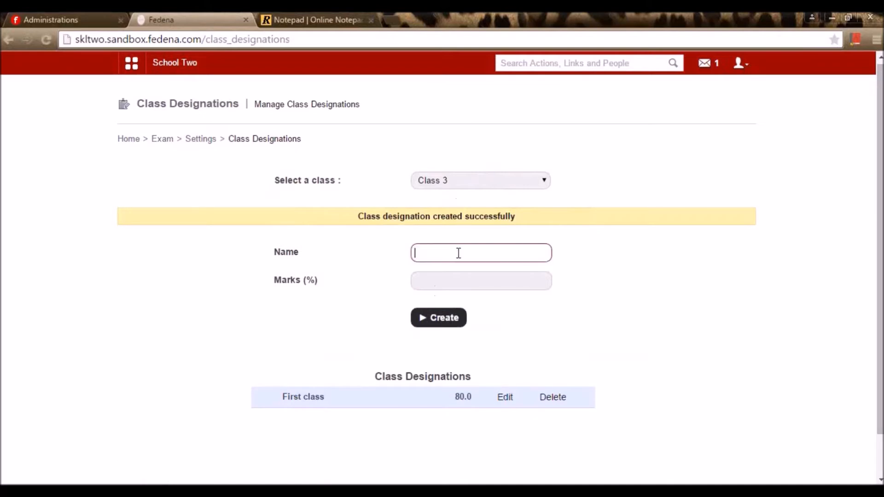
{"action": "type", "text": "Second class"}
{"action": "key", "text": "Tab"}
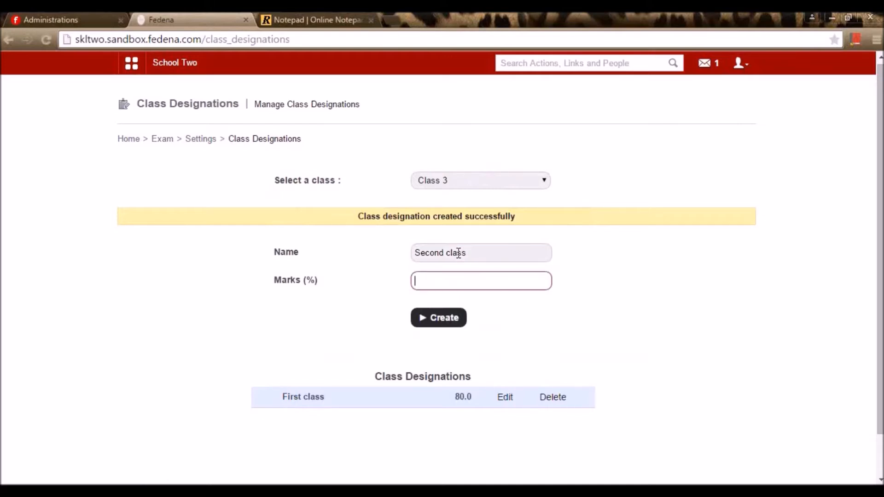
{"action": "type", "text": "60"}
{"action": "left_click", "coordinate": [455, 319]}
- Add the Pass designation at 50 marks and return to the exam settings list
{"action": "left_click", "coordinate": [460, 255]}
{"action": "type", "text": "O"}
{"action": "type", "text": "ass"}
{"action": "key", "text": "Tab"}
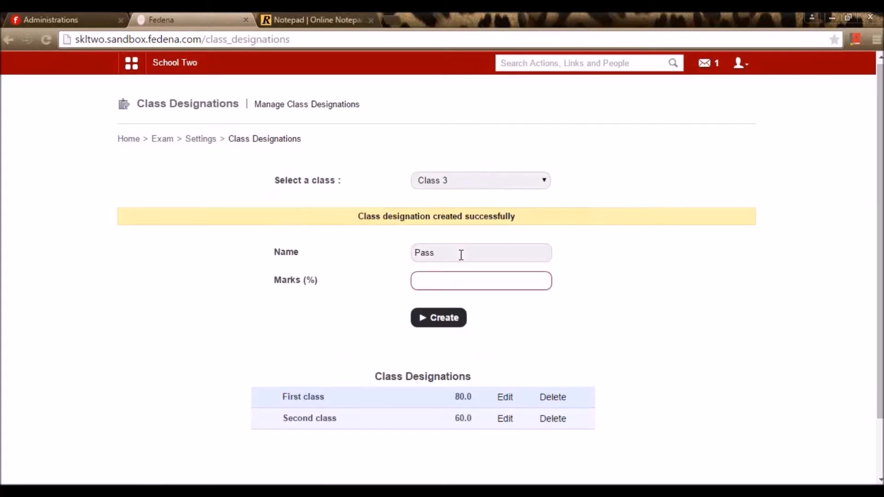
{"action": "type", "text": "50"}
{"action": "left_click", "coordinate": [459, 322]}
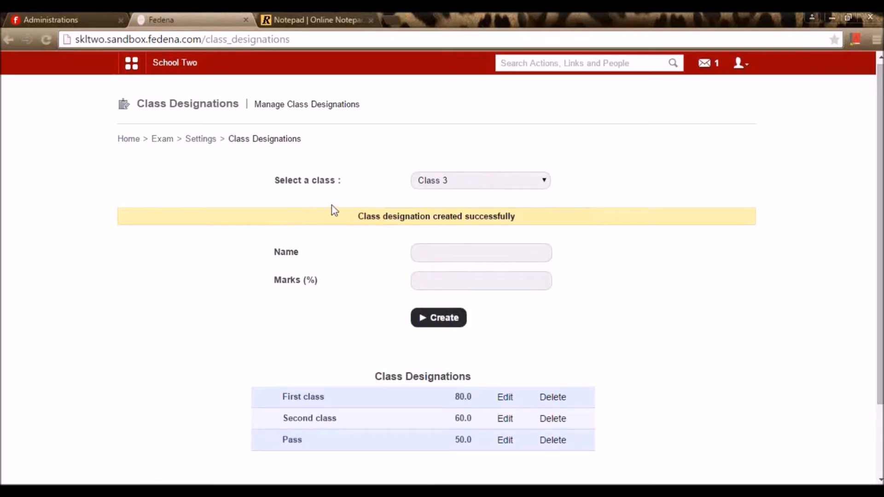
{"action": "left_click", "coordinate": [208, 140]}
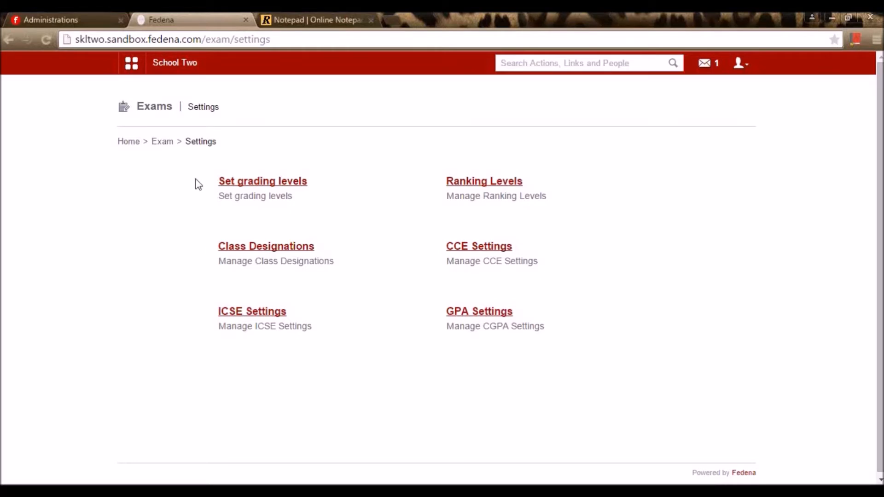
- Go to Exam Management, select Class 3 and switch to Class-wise Exam creation
{"action": "left_click", "coordinate": [168, 145]}
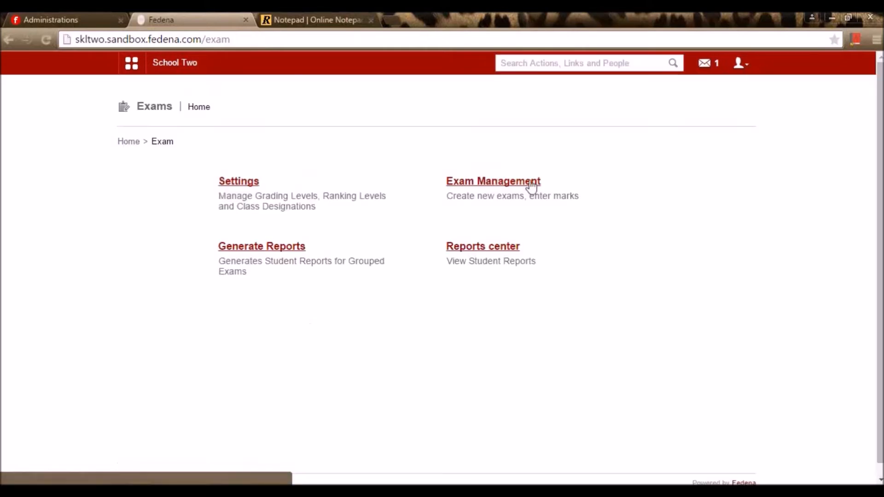
{"action": "left_click", "coordinate": [533, 186]}
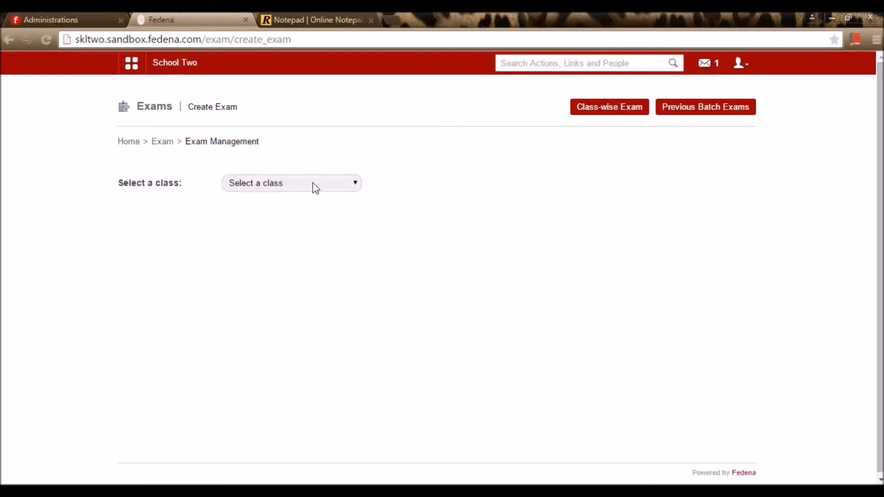
{"action": "left_click", "coordinate": [339, 184]}
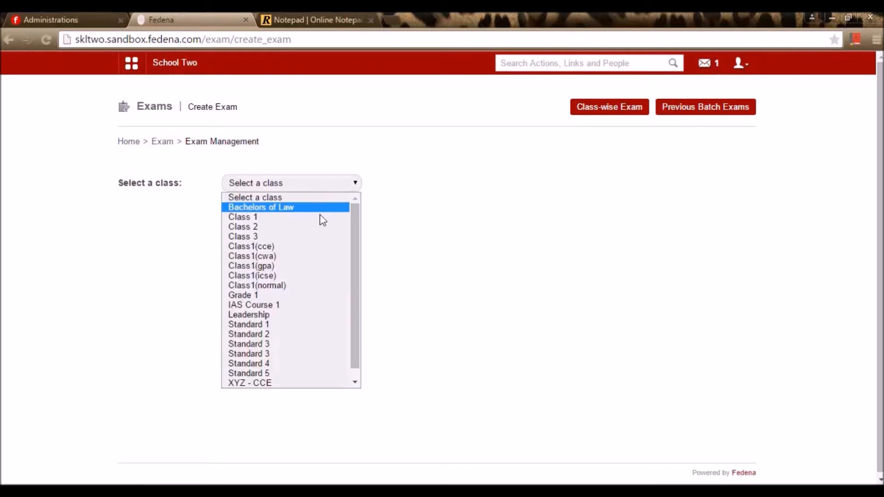
{"action": "left_click", "coordinate": [315, 238]}
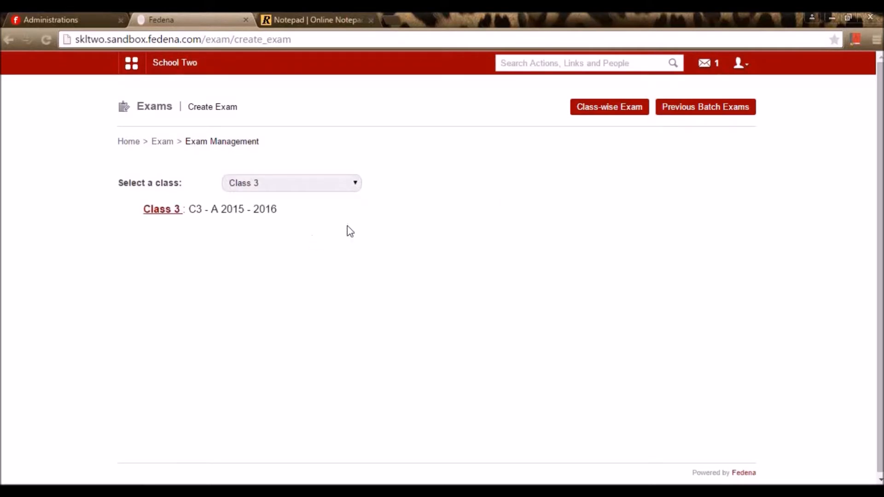
{"action": "left_click", "coordinate": [608, 114]}
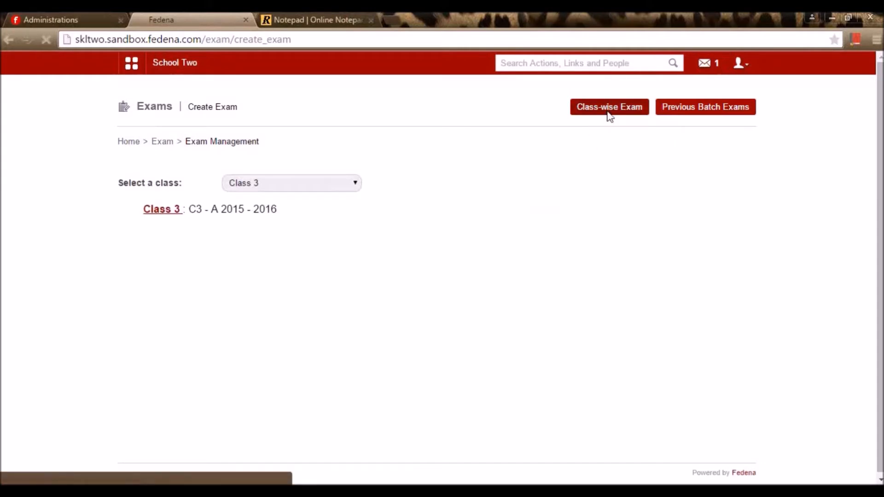
- Save a new Class 3 exam named Term 1 with exam type Marks and Grades
{"action": "left_click", "coordinate": [324, 189]}
{"action": "left_click", "coordinate": [304, 237]}
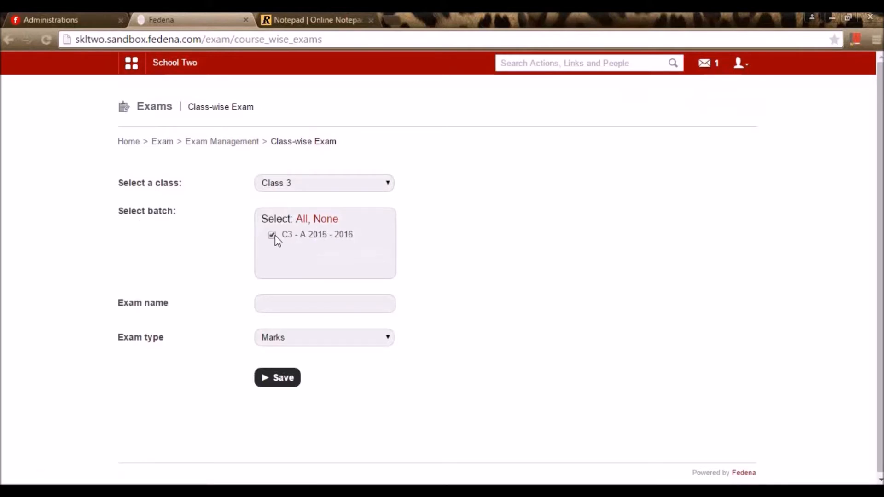
{"action": "left_click", "coordinate": [295, 307]}
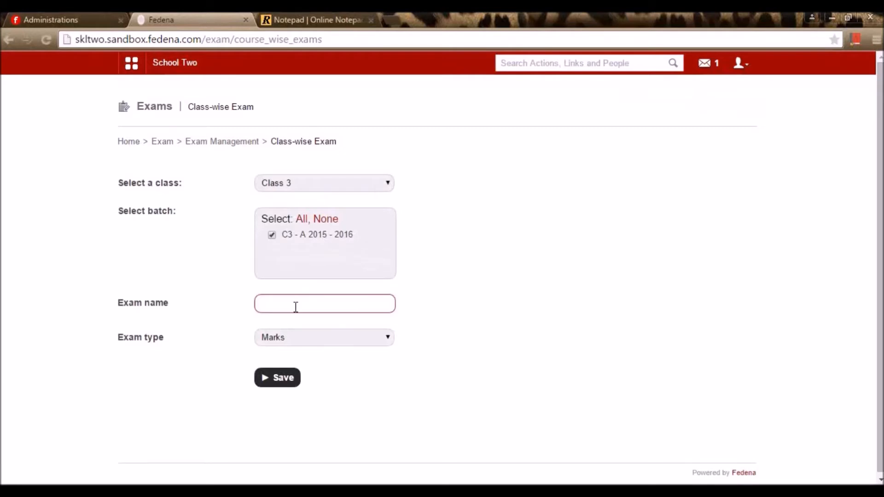
{"action": "type", "text": "Term 1"}
{"action": "scroll", "coordinate": [413, 308], "scroll_direction": "down", "scroll_amount": 1}
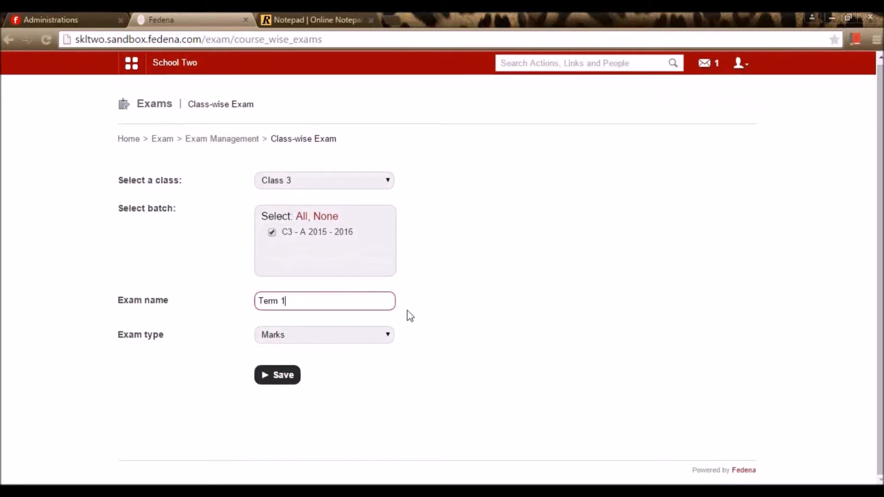
{"action": "left_click", "coordinate": [313, 341]}
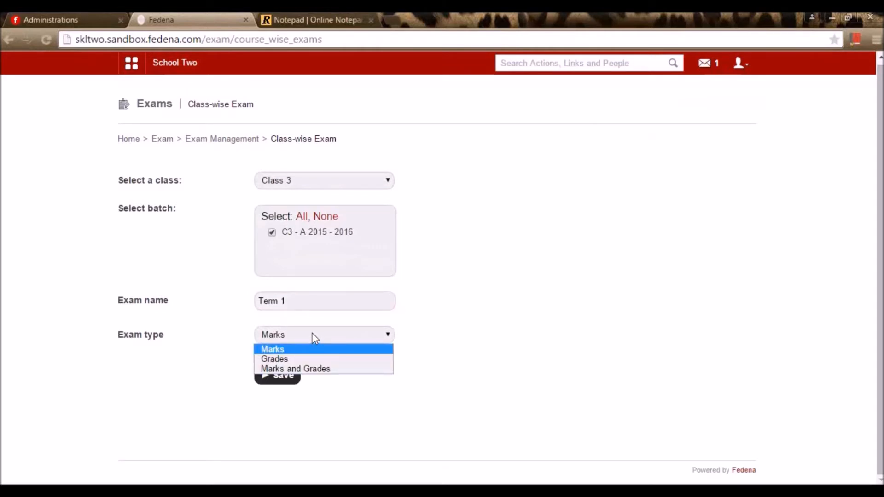
{"action": "left_click", "coordinate": [286, 368]}
{"action": "left_click", "coordinate": [284, 377]}
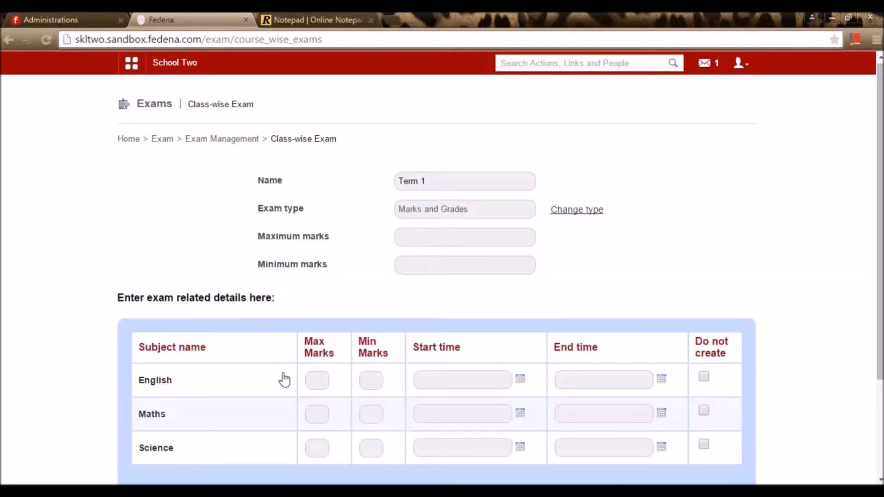
- Set maximum marks 100 and minimum marks 40 for every Term 1 subject
{"action": "scroll", "coordinate": [350, 318], "scroll_direction": "down", "scroll_amount": 2}
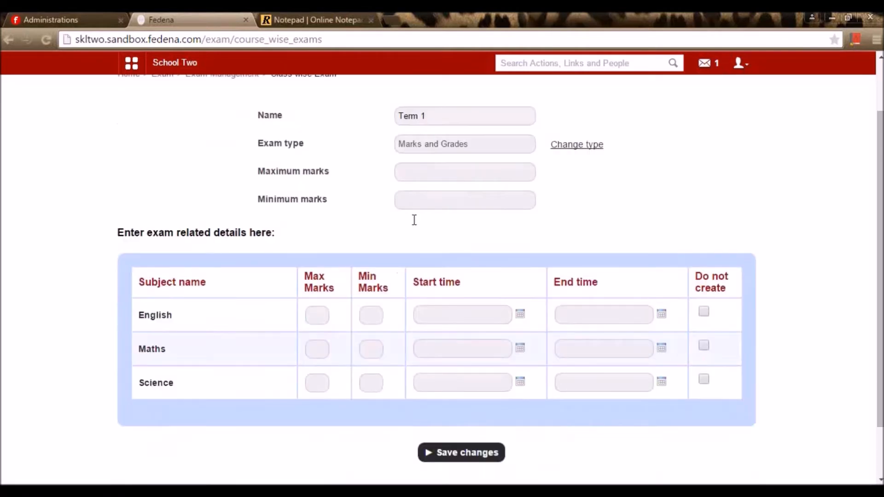
{"action": "left_click", "coordinate": [444, 177]}
{"action": "type", "text": "100"}
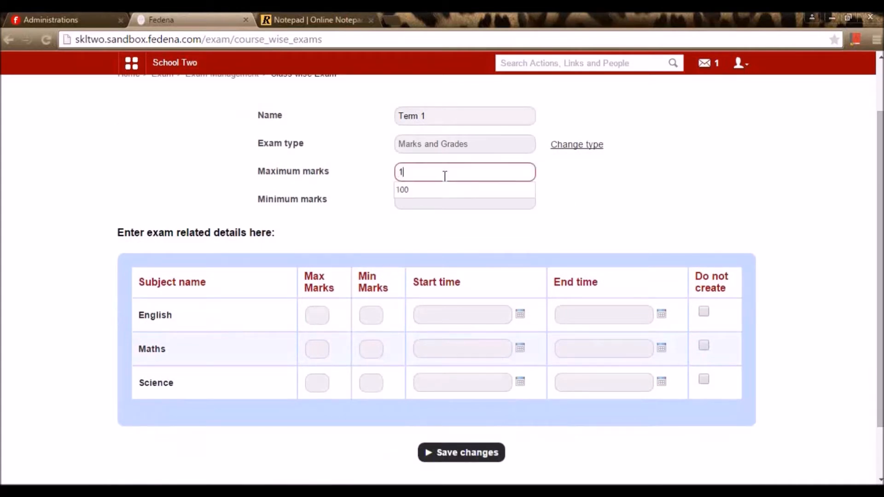
{"action": "left_click", "coordinate": [441, 198]}
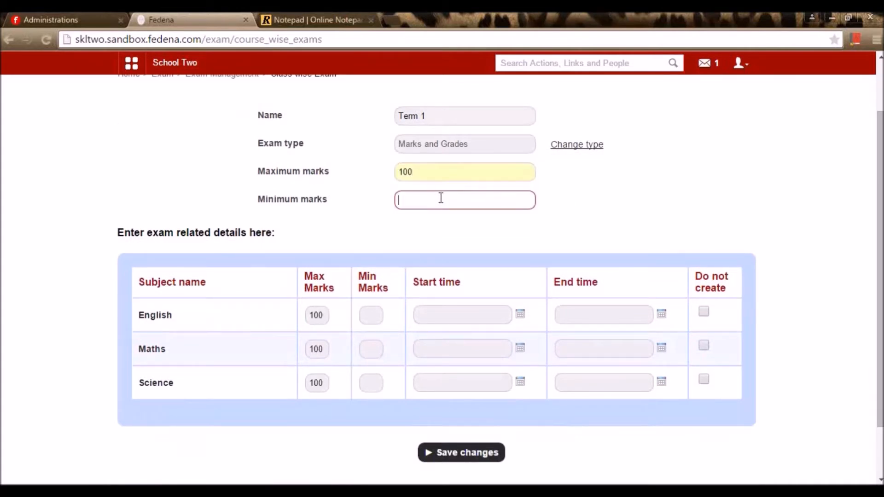
{"action": "type", "text": "40"}
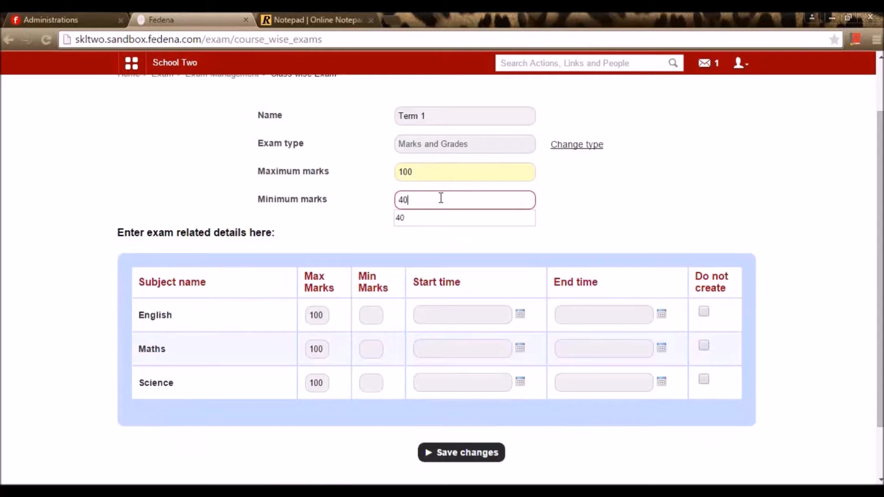
{"action": "left_click", "coordinate": [486, 253]}
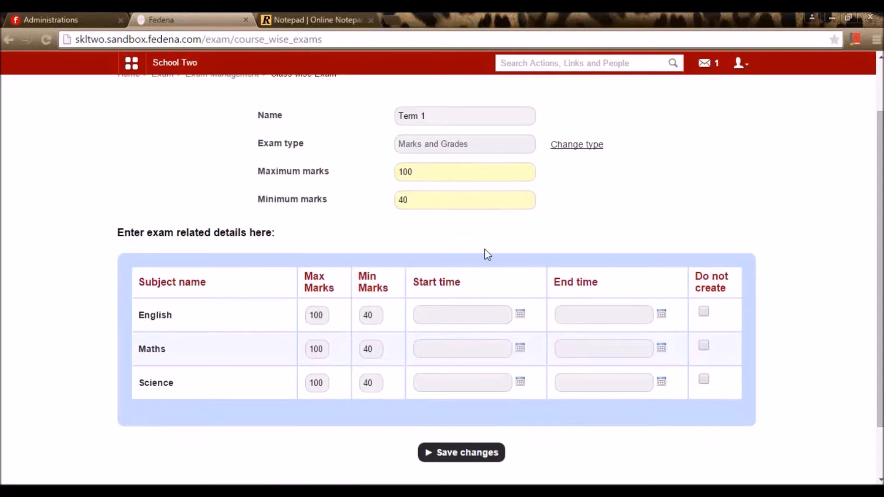
- Schedule English on 14 May from 3 AM to 6 PM
{"action": "left_click", "coordinate": [521, 317]}
{"action": "left_click", "coordinate": [494, 380]}
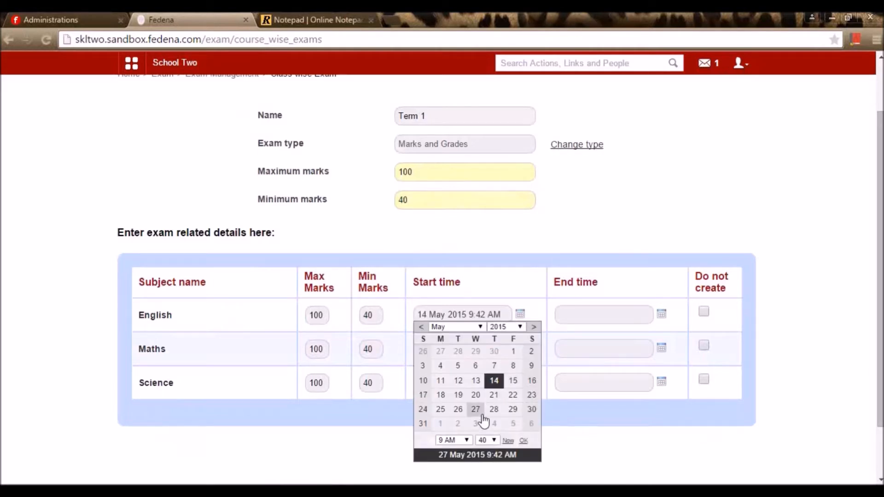
{"action": "left_click", "coordinate": [453, 440]}
{"action": "left_click", "coordinate": [447, 305]}
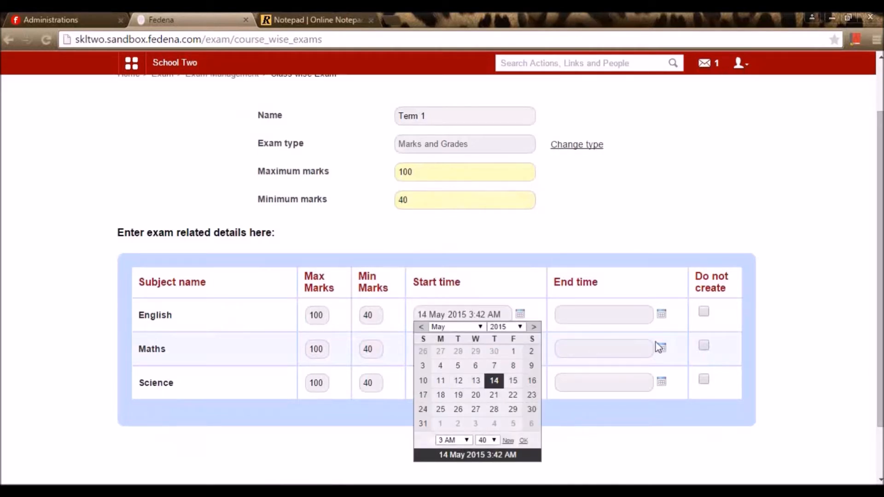
{"action": "left_click", "coordinate": [660, 316]}
{"action": "left_click", "coordinate": [635, 380]}
{"action": "left_click", "coordinate": [594, 440]}
{"action": "left_click", "coordinate": [588, 422]}
- Schedule Maths on 15 May from 3 AM to 5 PM
{"action": "left_click", "coordinate": [521, 348]}
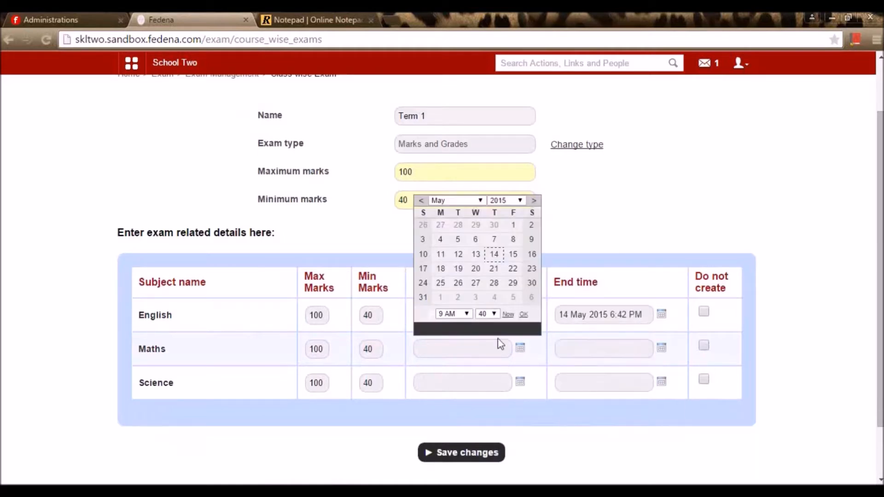
{"action": "left_click", "coordinate": [513, 255]}
{"action": "left_click", "coordinate": [453, 314]}
{"action": "left_click", "coordinate": [454, 347]}
{"action": "left_click", "coordinate": [661, 347]}
{"action": "left_click", "coordinate": [653, 256]}
{"action": "left_click", "coordinate": [593, 314]}
{"action": "left_click", "coordinate": [590, 459]}
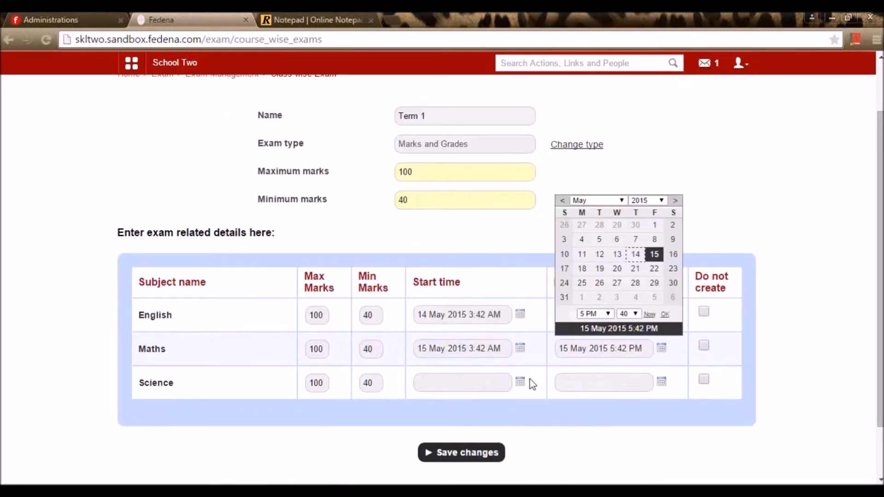
- Schedule Science on 16 May from 5 AM to 7 PM and save the exam group
{"action": "left_click", "coordinate": [520, 382]}
{"action": "left_click", "coordinate": [531, 288]}
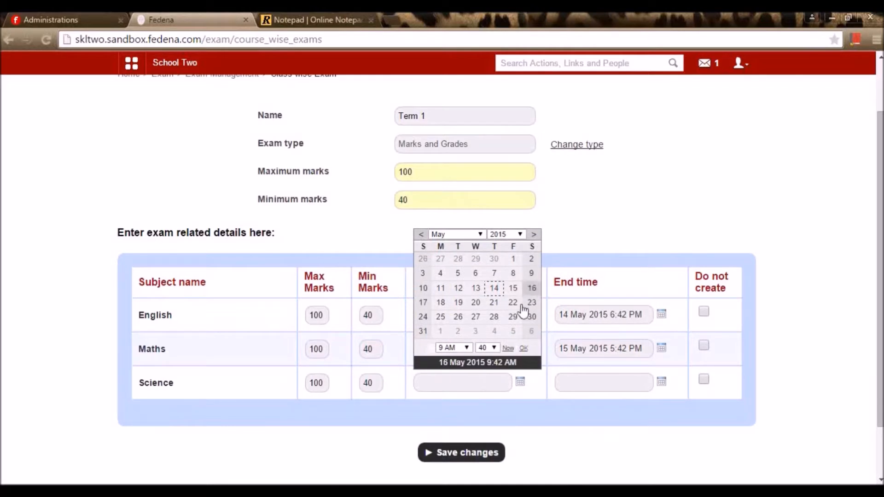
{"action": "left_click", "coordinate": [453, 347]}
{"action": "left_click", "coordinate": [449, 223]}
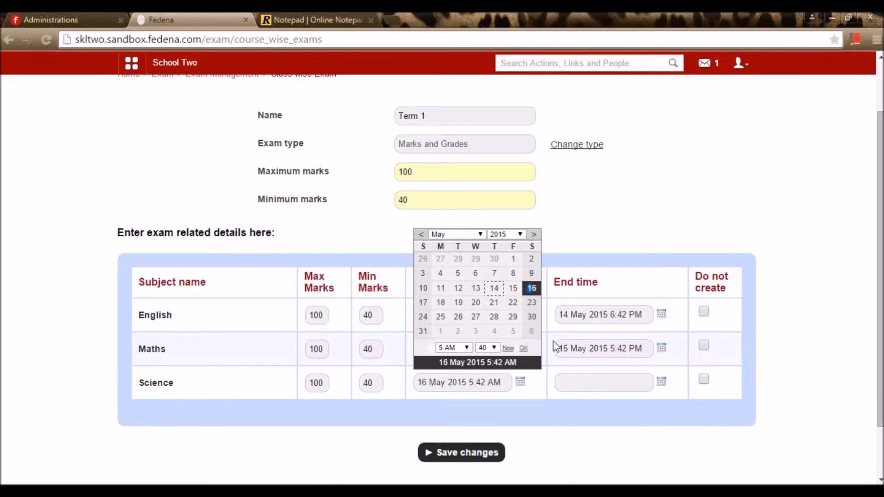
{"action": "left_click", "coordinate": [662, 382]}
{"action": "left_click", "coordinate": [673, 288]}
{"action": "left_click", "coordinate": [606, 348]}
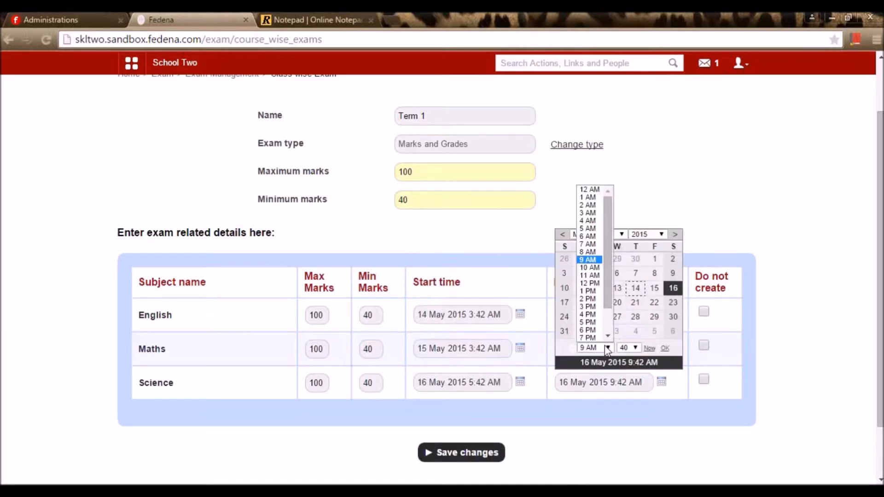
{"action": "left_click", "coordinate": [588, 244]}
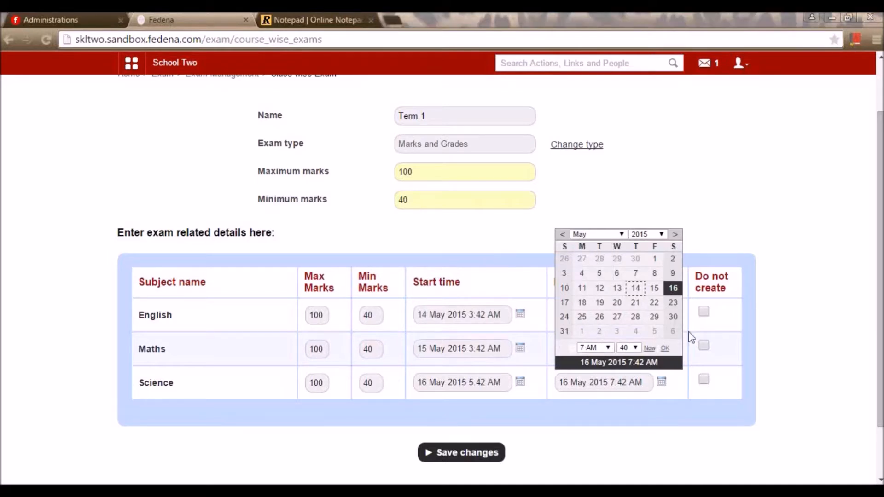
{"action": "left_click", "coordinate": [594, 348]}
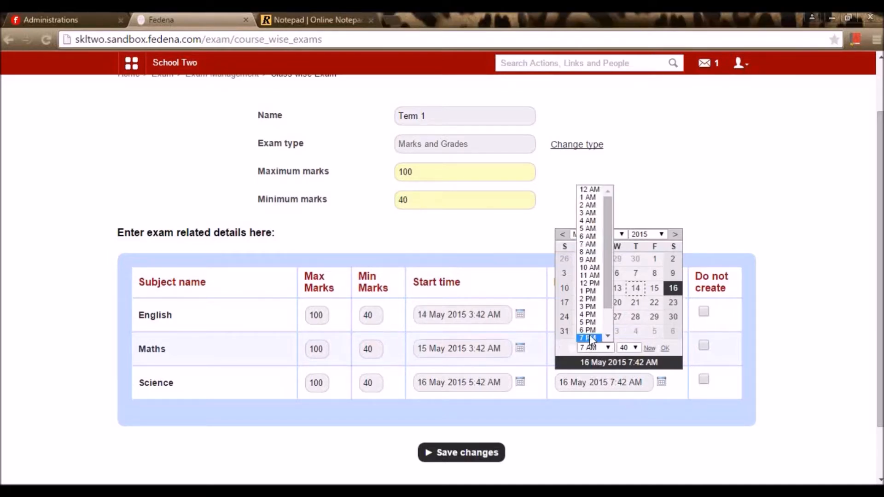
{"action": "left_click", "coordinate": [589, 339]}
{"action": "left_click", "coordinate": [490, 460]}
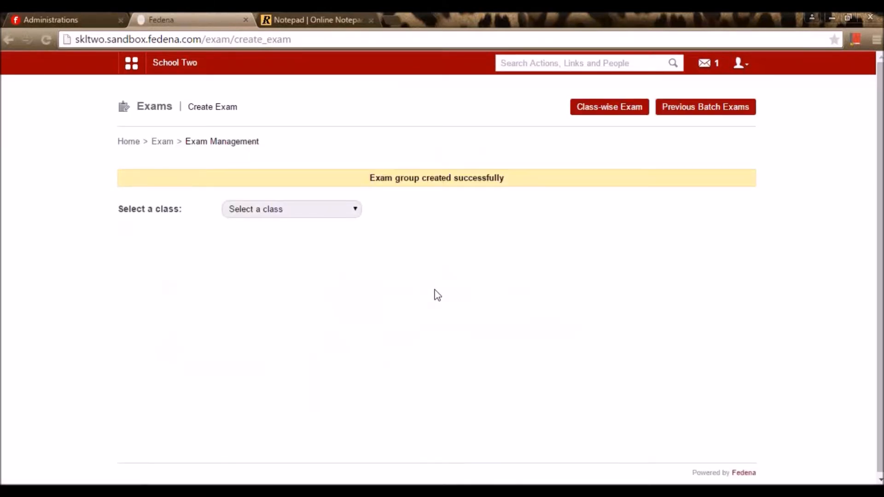
- Publish the Term 1 schedule for Class 3 batch C3 - A, then open Term 1
{"action": "left_click", "coordinate": [231, 213]}
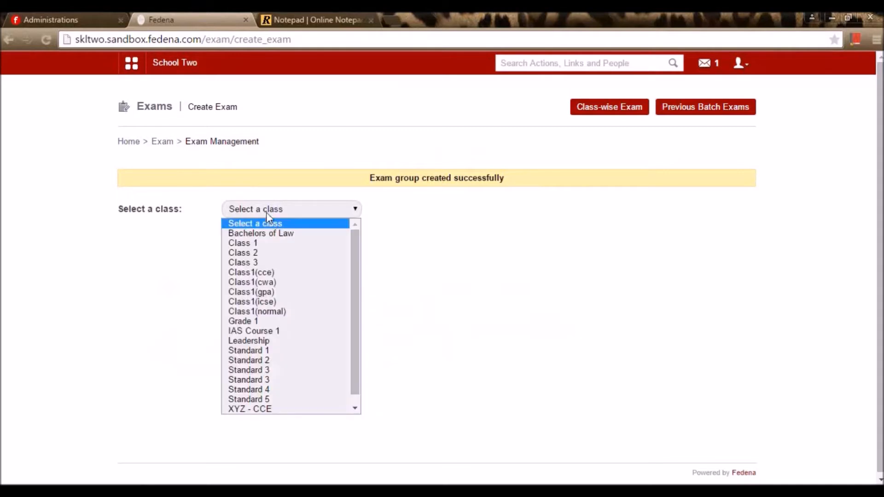
{"action": "left_click", "coordinate": [276, 265]}
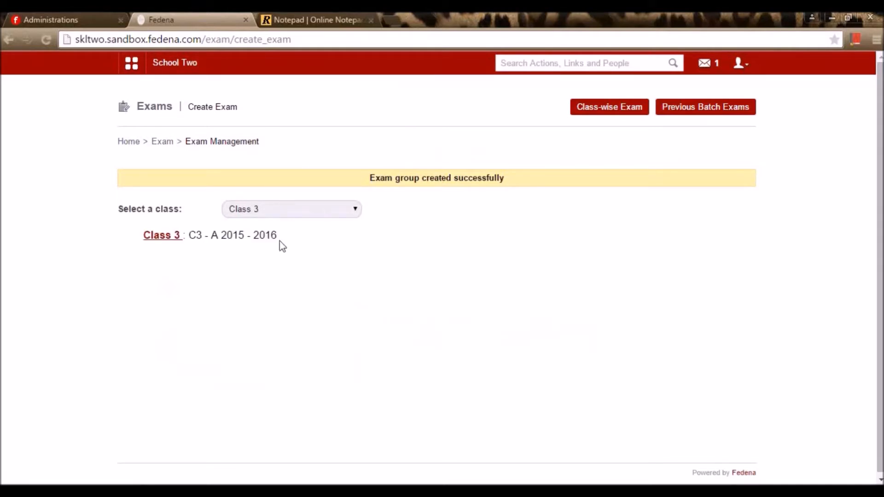
{"action": "left_click", "coordinate": [167, 238]}
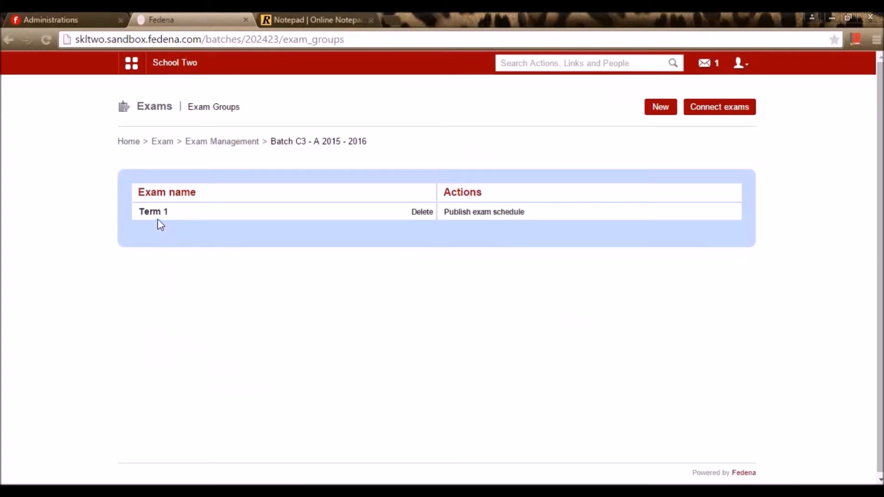
{"action": "left_click", "coordinate": [480, 215]}
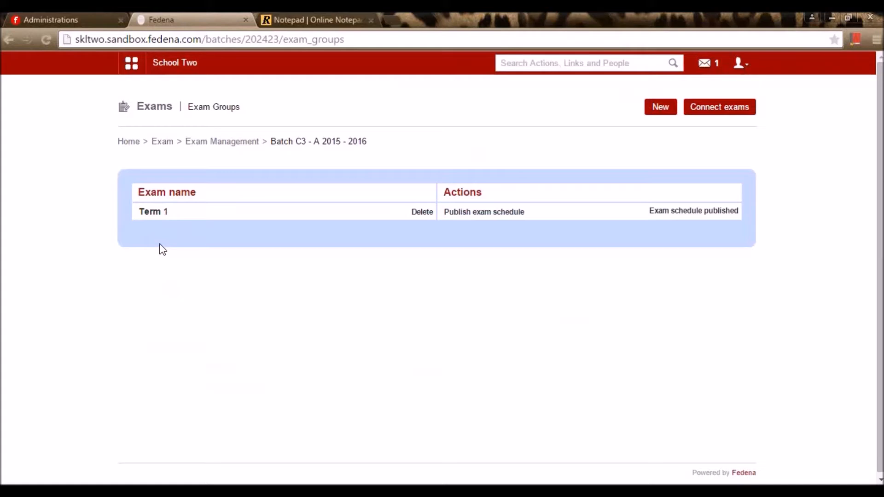
{"action": "left_click", "coordinate": [158, 213]}
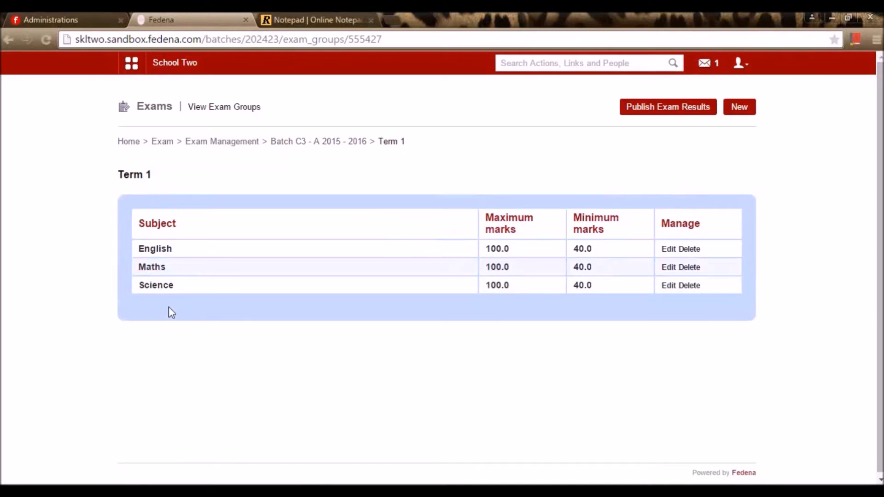
- Enter and save Term 1 English marks 98, 67 and 98, then return to the subject list
{"action": "left_click", "coordinate": [171, 254]}
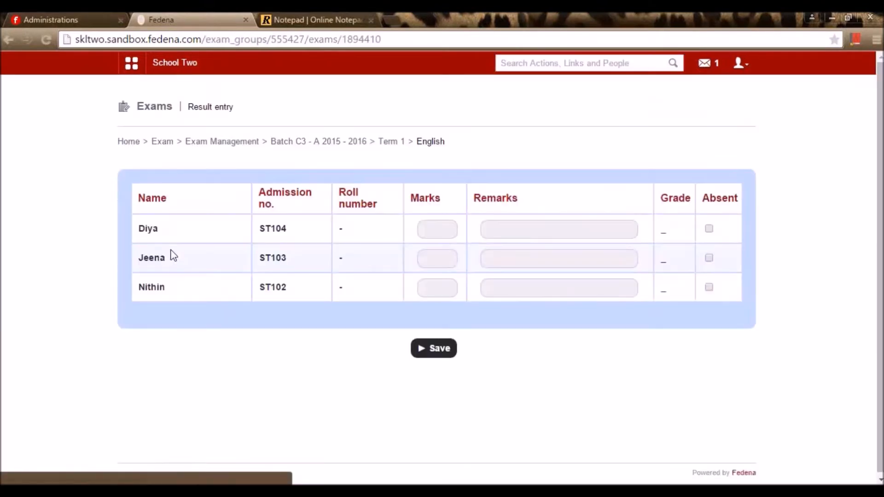
{"action": "left_click", "coordinate": [443, 234]}
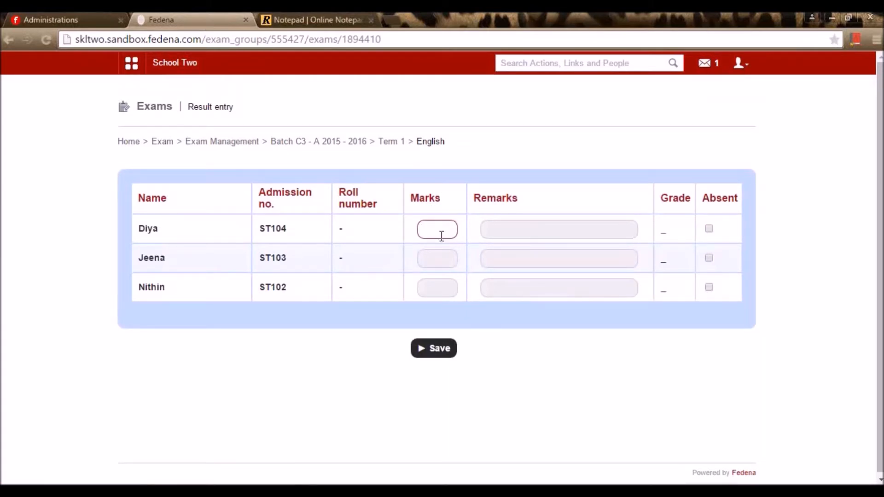
{"action": "type", "text": "98"}
{"action": "left_click", "coordinate": [434, 251]}
{"action": "type", "text": "67"}
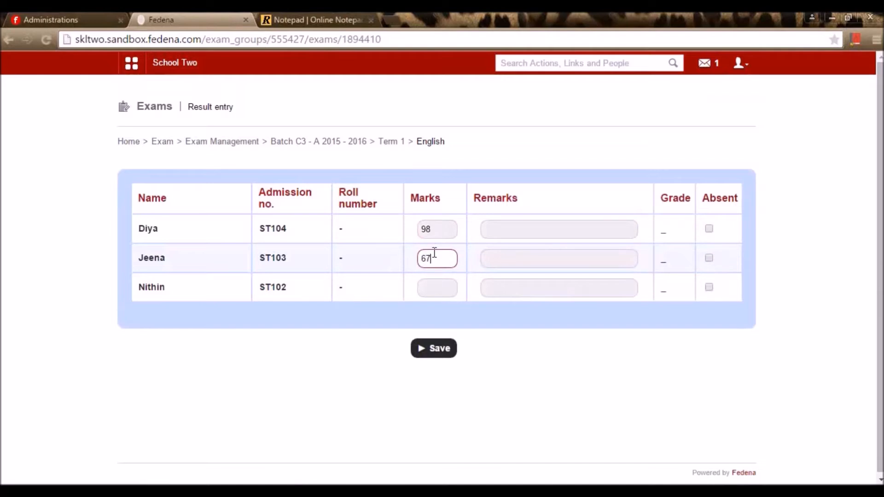
{"action": "left_click", "coordinate": [439, 284]}
{"action": "type", "text": "98"}
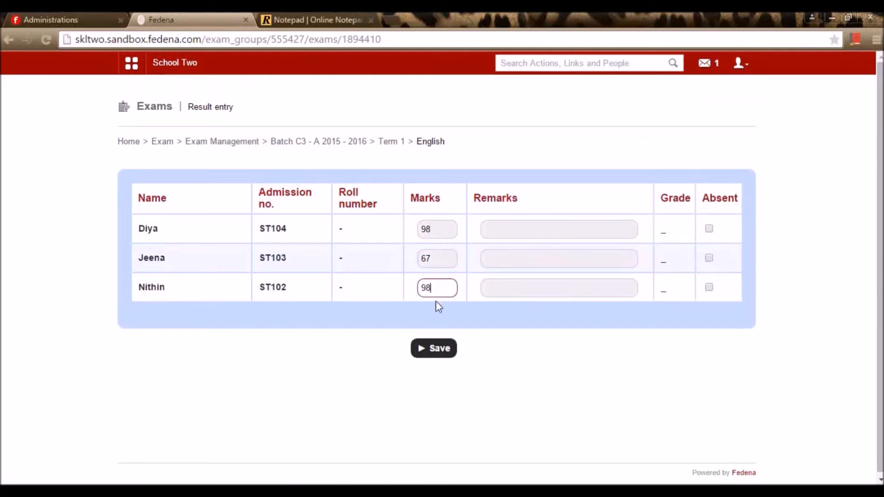
{"action": "left_click", "coordinate": [437, 351]}
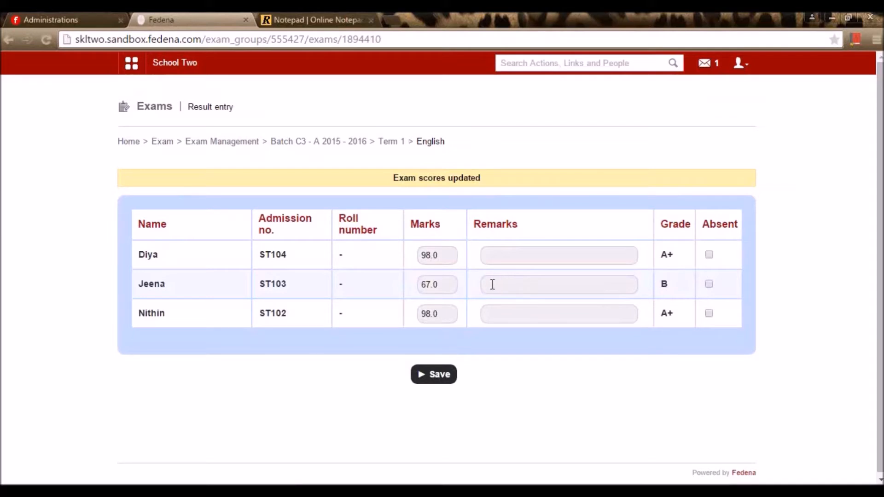
{"action": "left_click", "coordinate": [391, 144]}
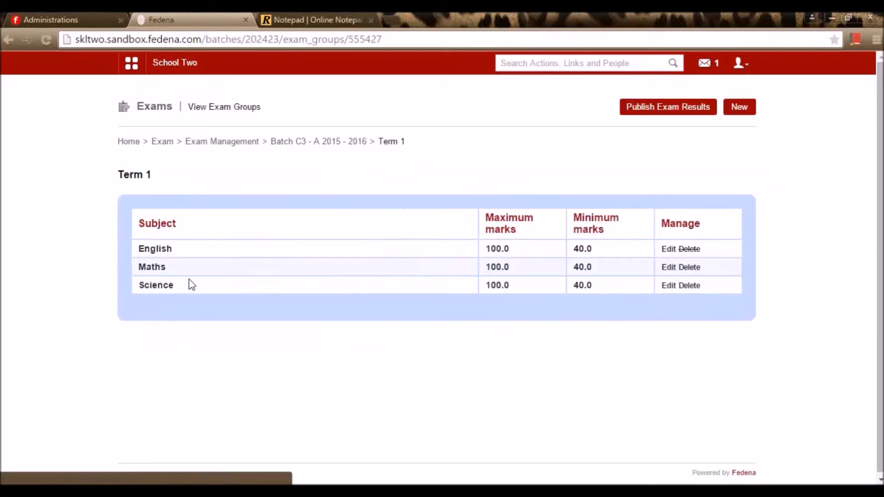
- Enter and save Term 1 Maths marks 97, 89 and 81
{"action": "left_click", "coordinate": [153, 270]}
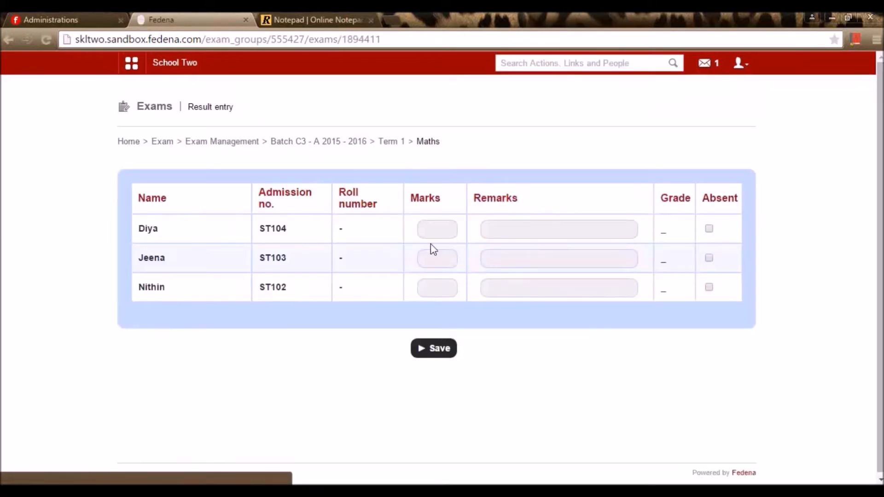
{"action": "left_click", "coordinate": [447, 238]}
{"action": "type", "text": "97"}
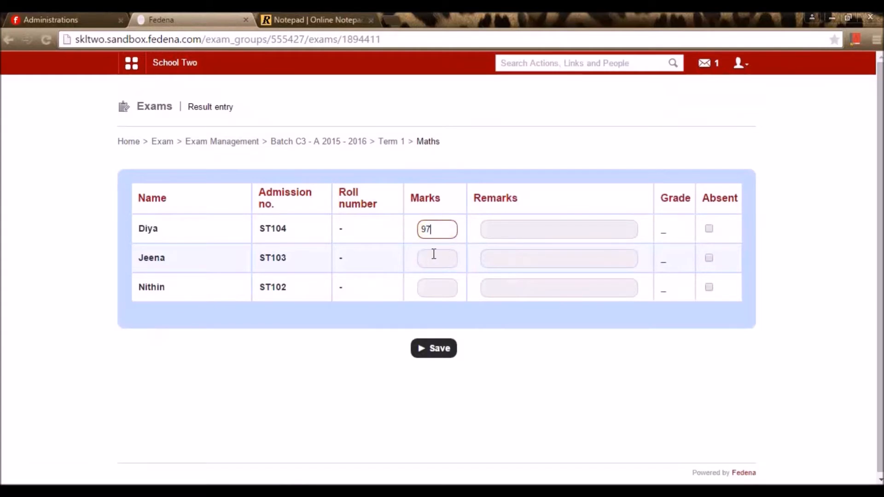
{"action": "left_click", "coordinate": [434, 256]}
{"action": "type", "text": "89"}
{"action": "left_click", "coordinate": [450, 282]}
{"action": "type", "text": "8"}
{"action": "left_click", "coordinate": [439, 350]}
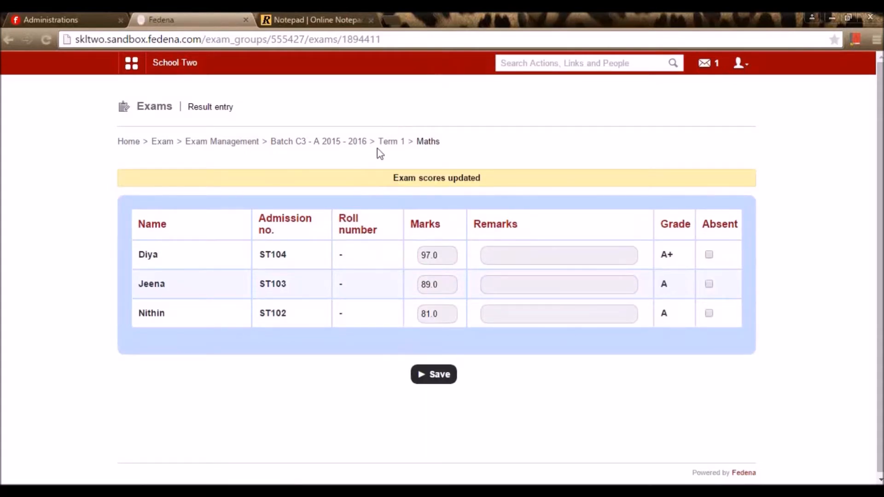
{"action": "left_click", "coordinate": [390, 141]}
- Enter and save Term 1 Science marks 80, 91 and 92, then return to exam groups
{"action": "left_click", "coordinate": [184, 286]}
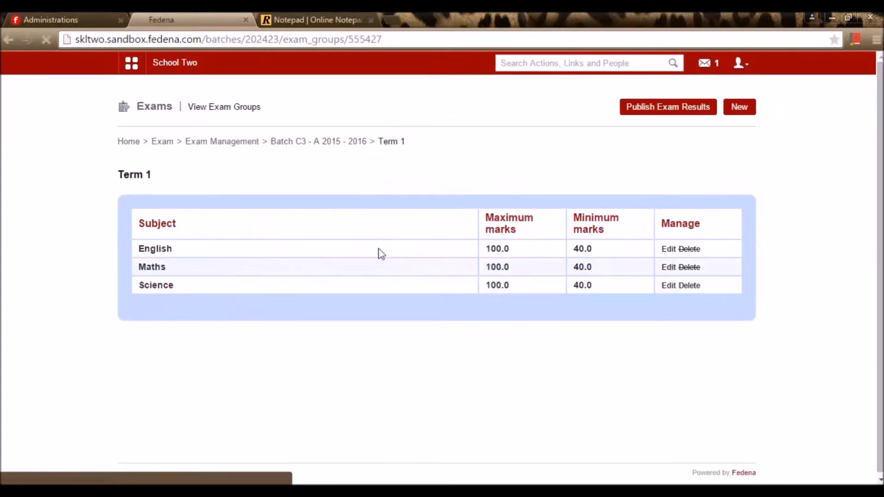
{"action": "left_click", "coordinate": [436, 230]}
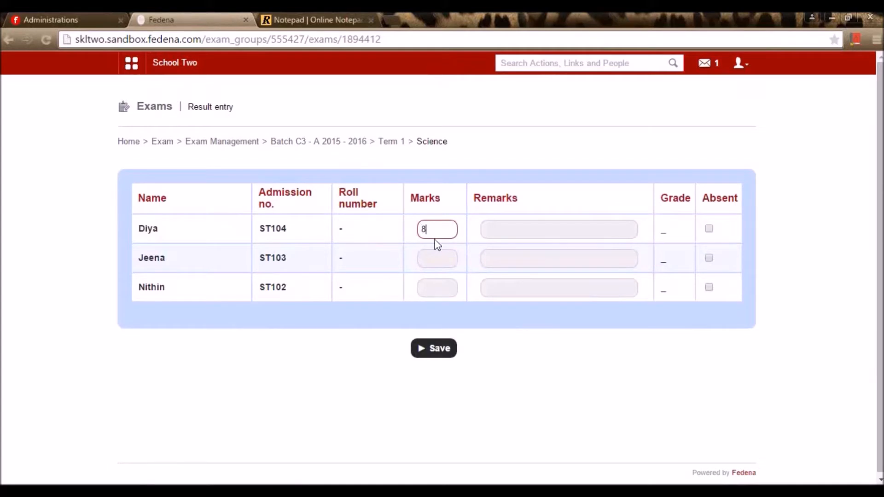
{"action": "left_click", "coordinate": [440, 259]}
{"action": "type", "text": "91"}
{"action": "left_click", "coordinate": [440, 290]}
{"action": "type", "text": "92"}
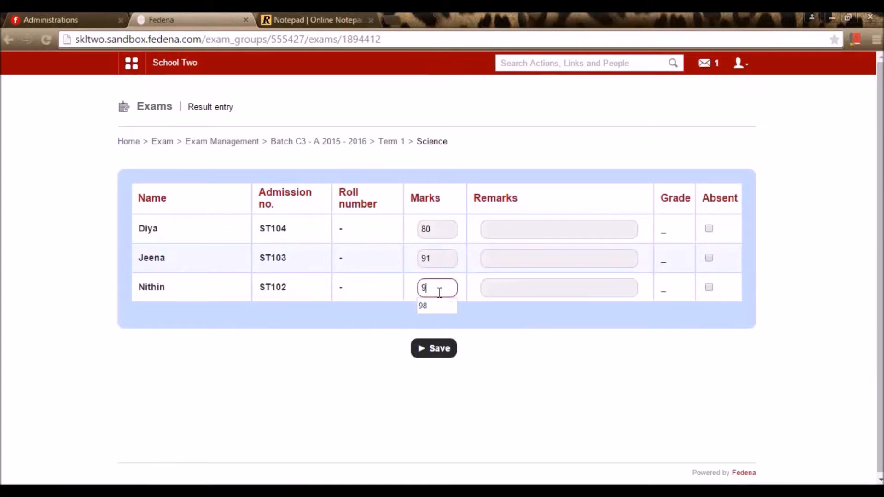
{"action": "left_click", "coordinate": [435, 348]}
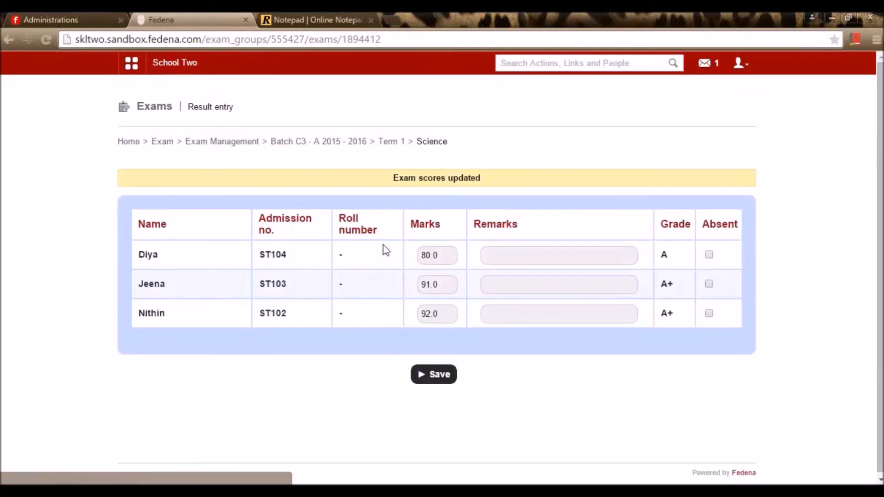
{"action": "left_click", "coordinate": [389, 143]}
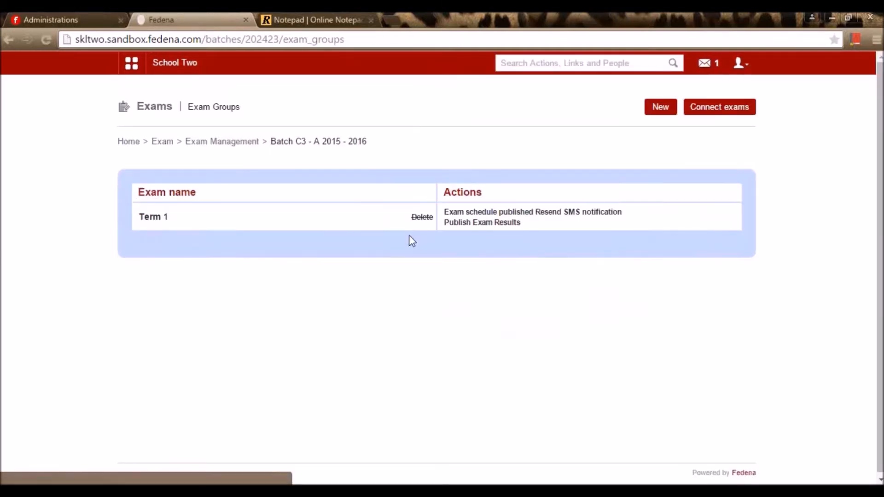
- Publish the Term 1 exam results and begin a new exam for batch C3 - A
{"action": "left_click", "coordinate": [465, 224]}
{"action": "left_click", "coordinate": [467, 120]}
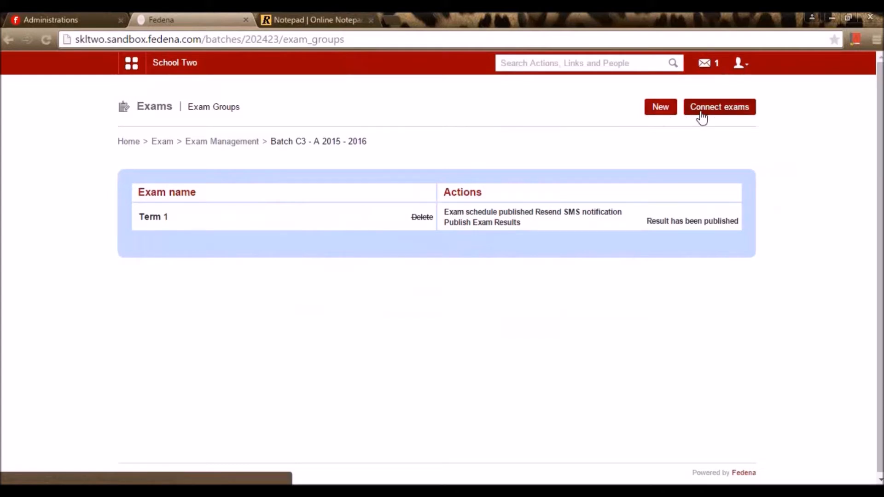
{"action": "left_click", "coordinate": [652, 112]}
{"action": "left_click", "coordinate": [366, 188]}
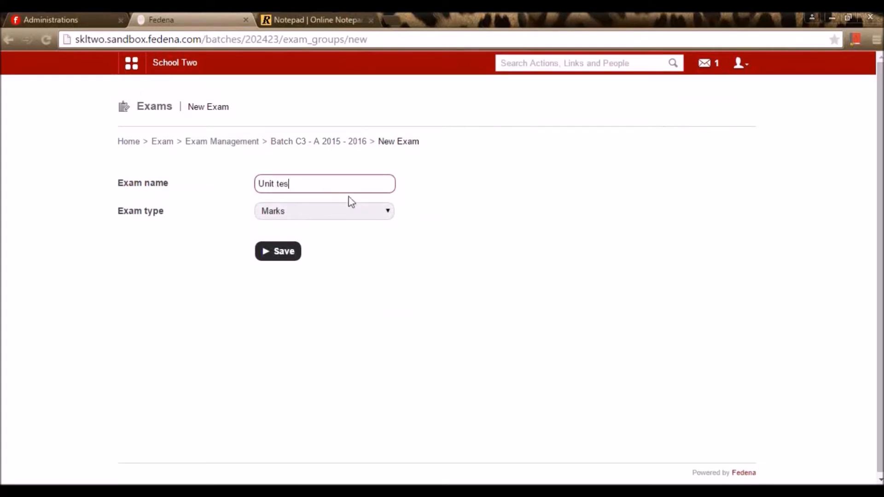
- Save the exam name and type, then give every subject maximum marks 20 and minimum 8
{"action": "left_click", "coordinate": [299, 251]}
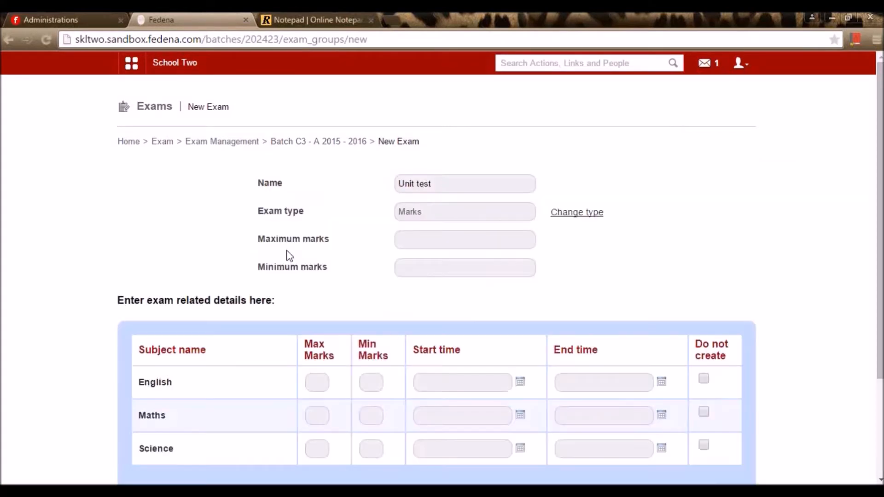
{"action": "left_click", "coordinate": [412, 243]}
{"action": "type", "text": "1"}
{"action": "key", "text": "BackSpace"}
{"action": "type", "text": "20"}
{"action": "left_click", "coordinate": [420, 258]}
{"action": "type", "text": "8"}
{"action": "key", "text": "Down"}
{"action": "key", "text": "Return"}
- Schedule English on 14 May 2015 from 11 AM to 7 PM
{"action": "left_click", "coordinate": [520, 382]}
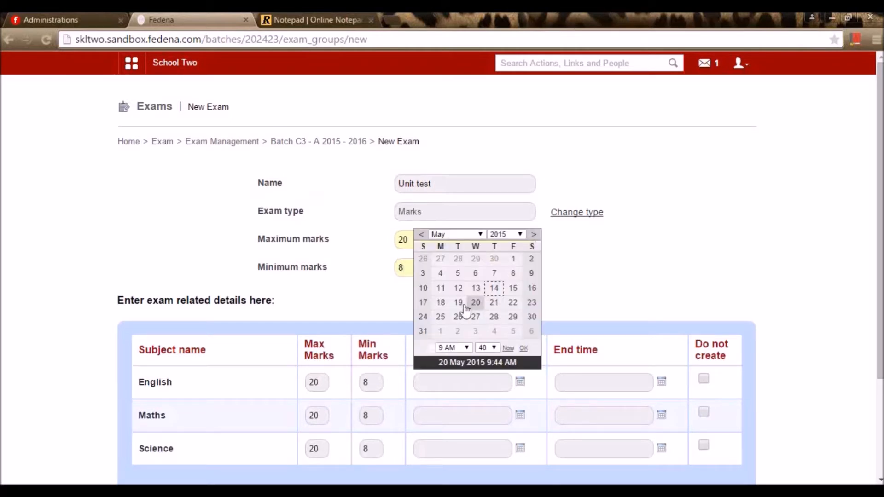
{"action": "left_click", "coordinate": [494, 287]}
{"action": "left_click", "coordinate": [454, 348]}
{"action": "left_click", "coordinate": [453, 305]}
{"action": "left_click", "coordinate": [455, 348]}
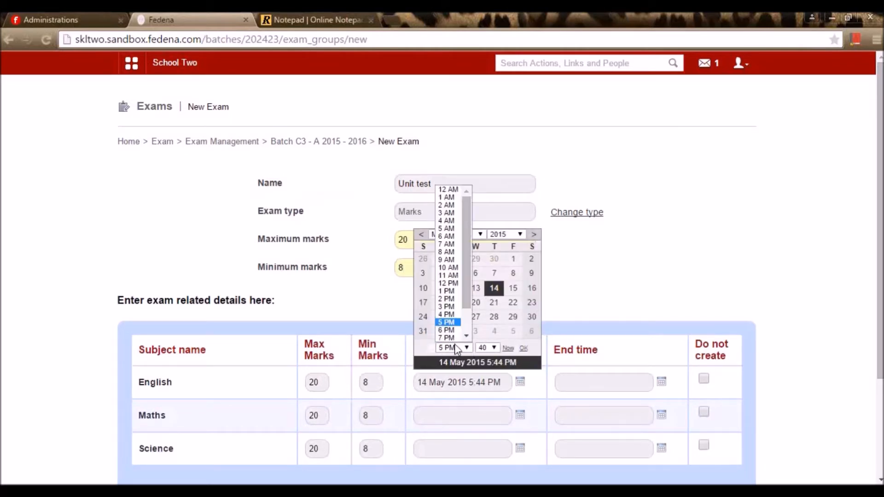
{"action": "left_click", "coordinate": [451, 265]}
{"action": "left_click", "coordinate": [661, 382]}
{"action": "left_click", "coordinate": [635, 288]}
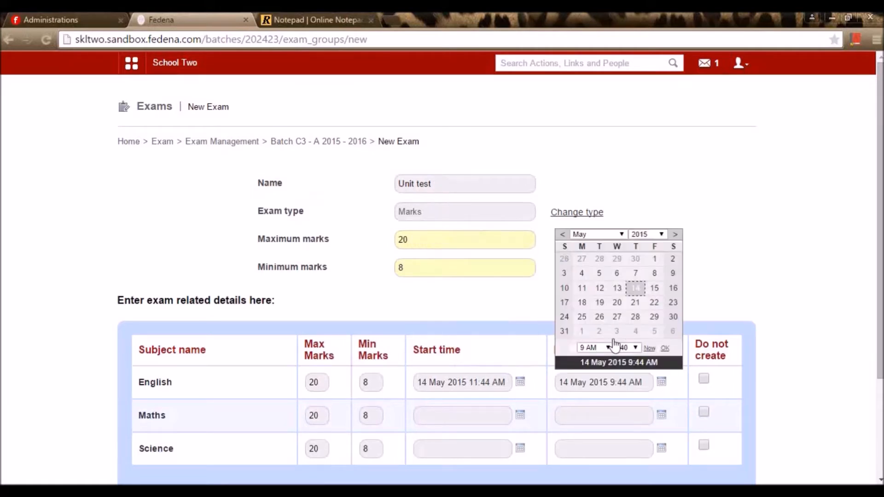
{"action": "left_click", "coordinate": [598, 349]}
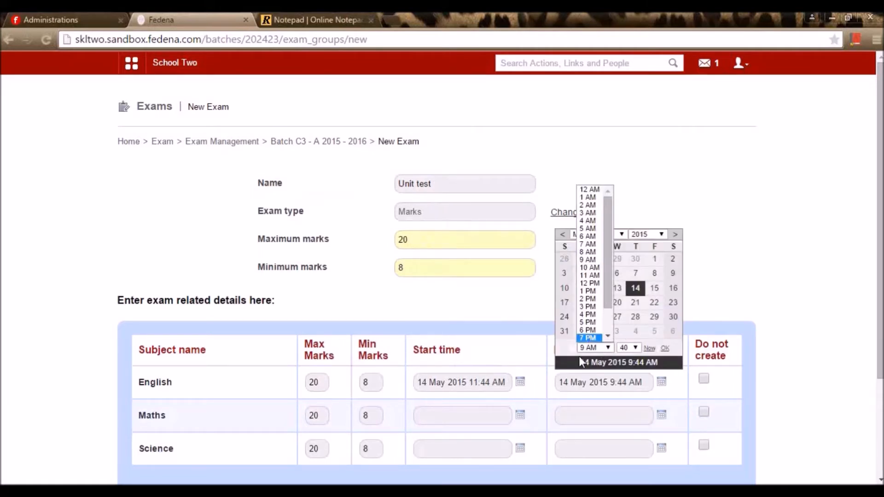
{"action": "left_click", "coordinate": [592, 336]}
- Schedule Maths on 15 May 2015 from 8 AM to 6 PM
{"action": "left_click", "coordinate": [520, 415]}
{"action": "left_click", "coordinate": [494, 321]}
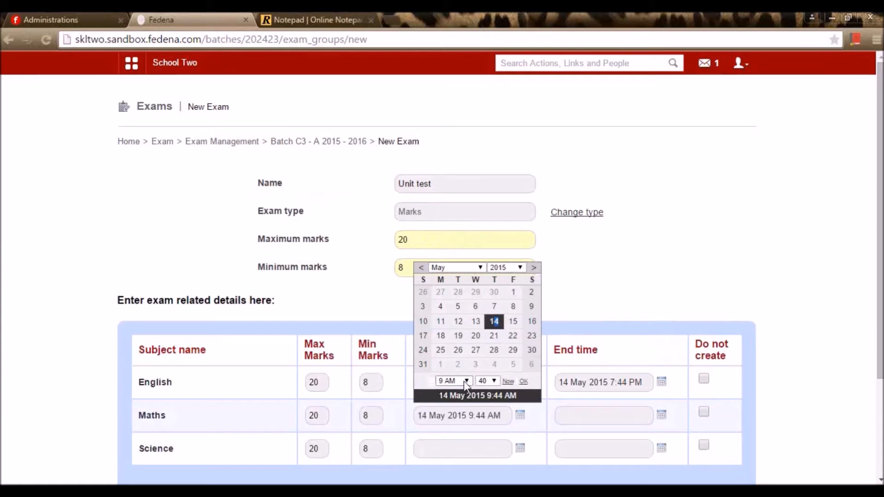
{"action": "left_click", "coordinate": [454, 382]}
{"action": "left_click", "coordinate": [449, 294]}
{"action": "left_click", "coordinate": [661, 414]}
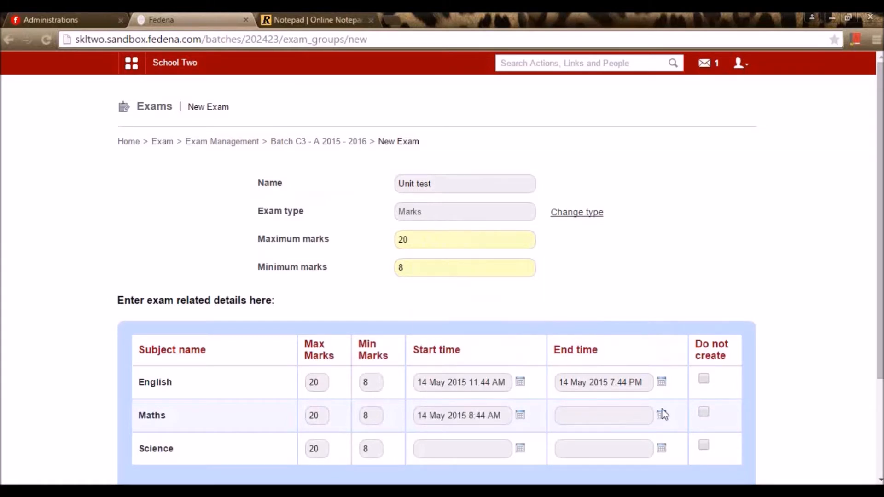
{"action": "left_click", "coordinate": [661, 416]}
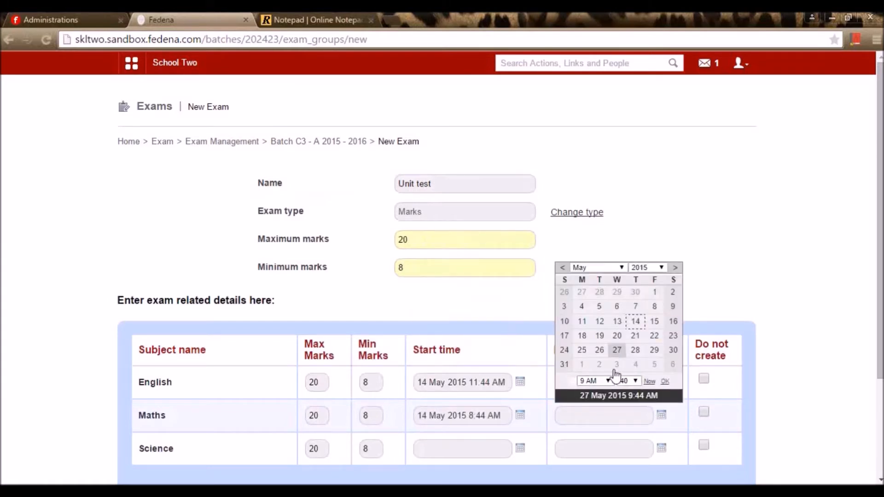
{"action": "left_click", "coordinate": [653, 322]}
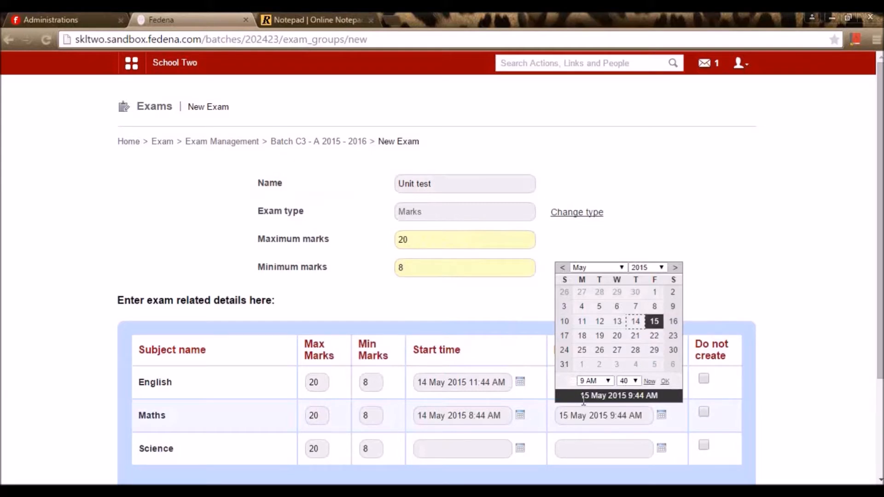
{"action": "left_click", "coordinate": [595, 381]}
{"action": "left_click", "coordinate": [587, 362]}
{"action": "left_click", "coordinate": [519, 415]}
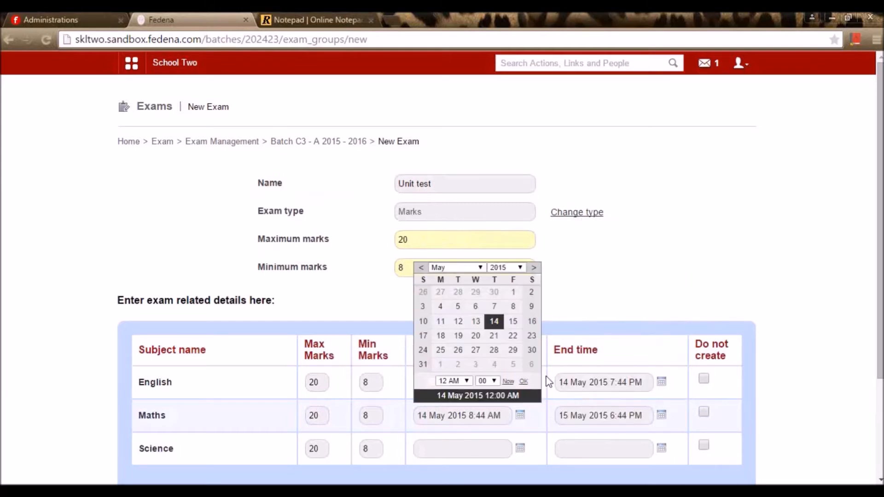
{"action": "left_click", "coordinate": [512, 321]}
{"action": "left_click", "coordinate": [454, 380]}
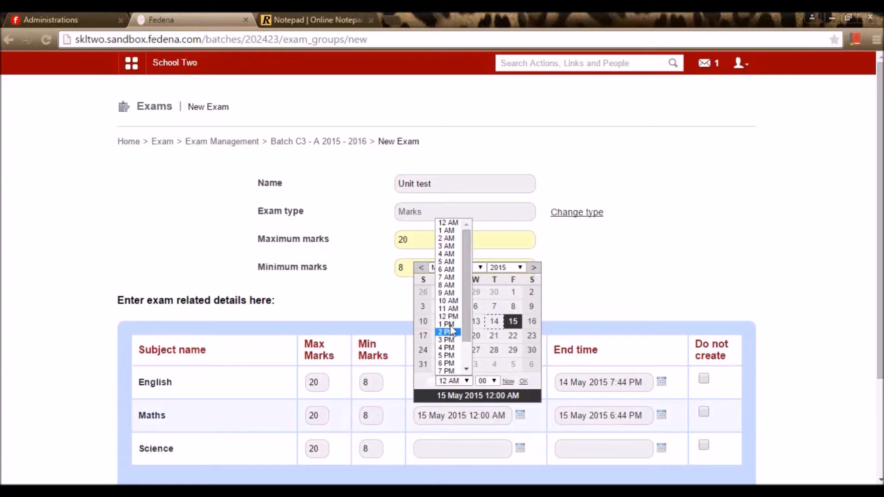
{"action": "left_click", "coordinate": [453, 286]}
- Schedule Science on 16 May 2015 from 6 AM to 7 PM
{"action": "left_click", "coordinate": [520, 448]}
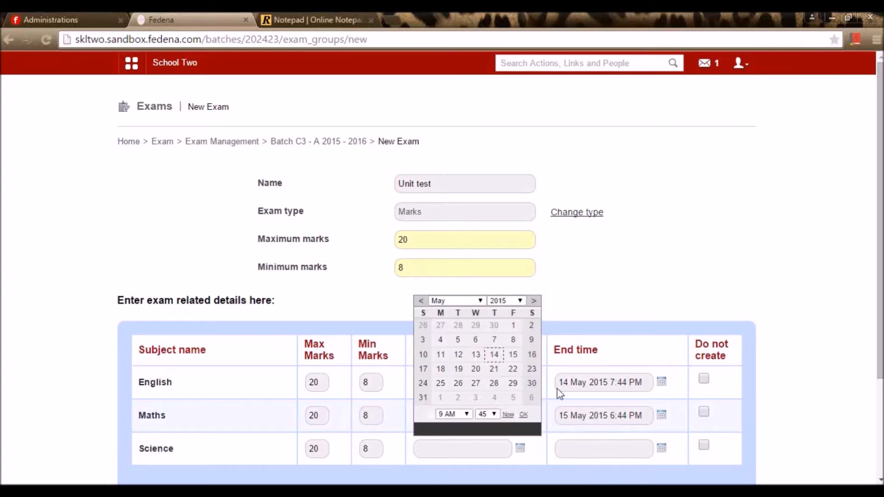
{"action": "left_click", "coordinate": [532, 355]}
{"action": "left_click", "coordinate": [454, 414]}
{"action": "left_click", "coordinate": [448, 294]}
{"action": "left_click", "coordinate": [661, 448]}
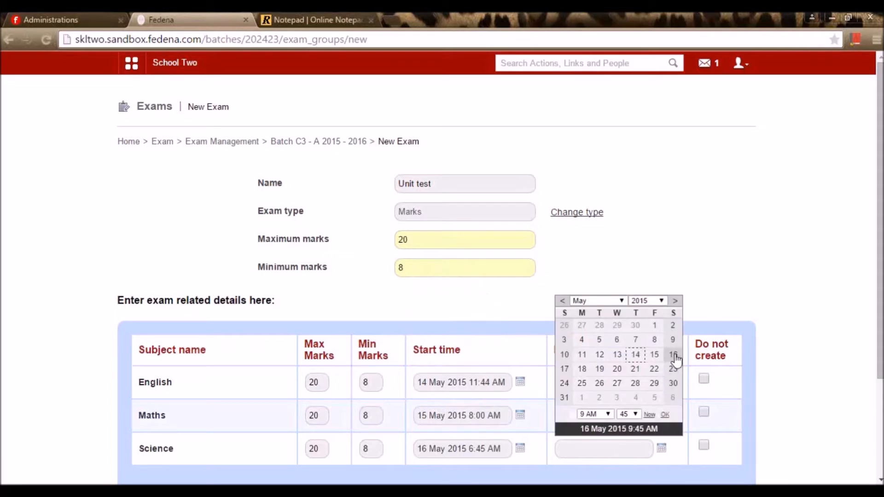
{"action": "left_click", "coordinate": [673, 354]}
{"action": "left_click", "coordinate": [607, 414]}
{"action": "left_click", "coordinate": [594, 326]}
{"action": "left_click", "coordinate": [664, 414]}
{"action": "scroll", "coordinate": [655, 397], "scroll_direction": "down", "scroll_amount": 3}
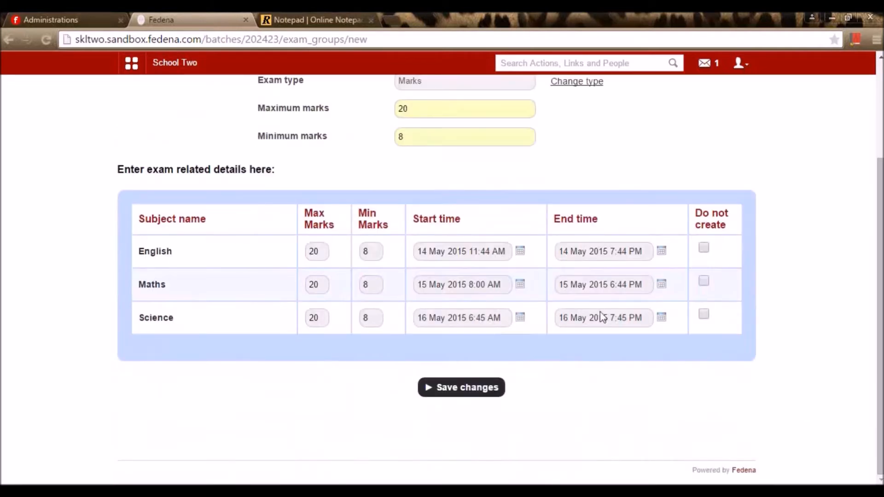
- Save and publish the Unit test schedule, check its English page, then return to the exam groups
{"action": "left_click", "coordinate": [468, 386]}
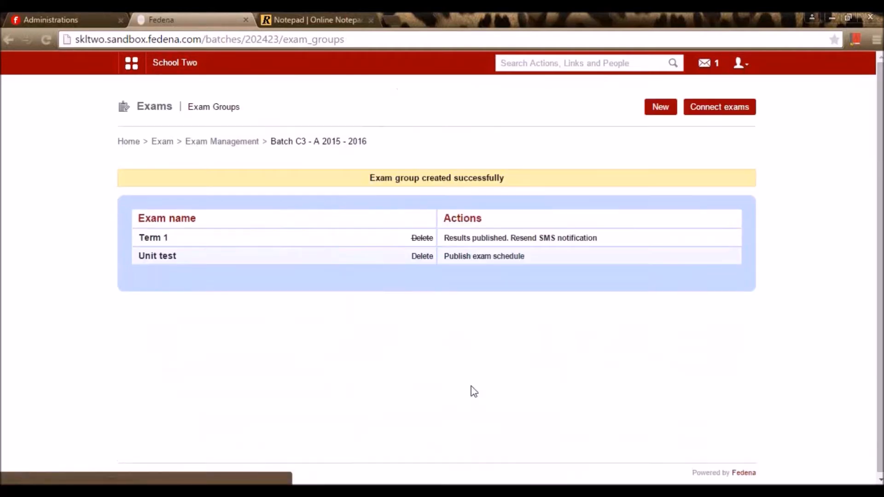
{"action": "left_click", "coordinate": [480, 260]}
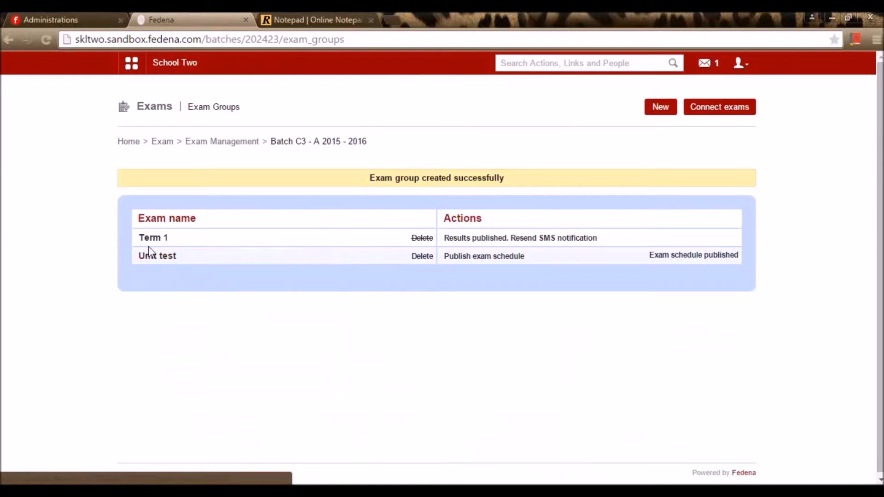
{"action": "left_click", "coordinate": [154, 260]}
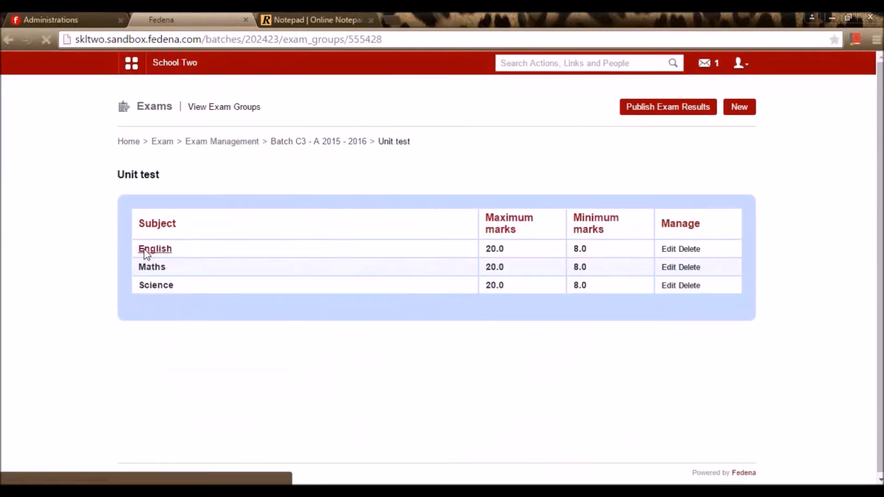
{"action": "left_click", "coordinate": [145, 250]}
{"action": "key", "text": "alt+Left"}
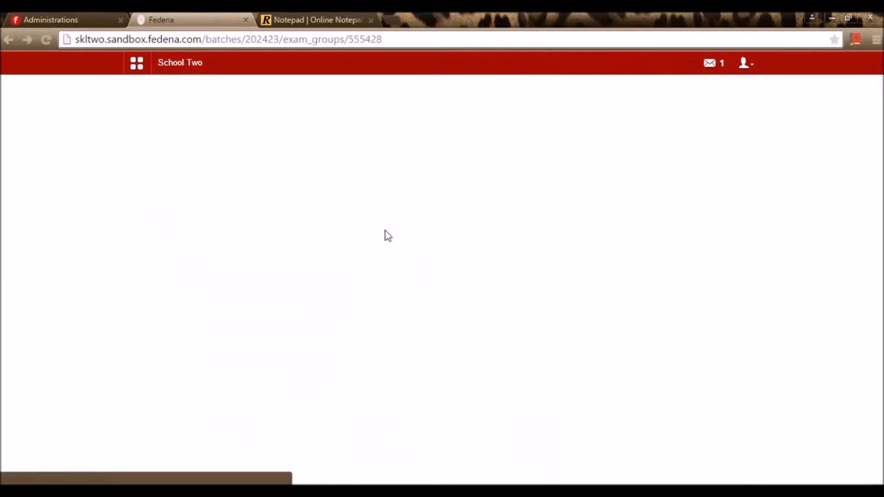
{"action": "key", "text": "alt+Left"}
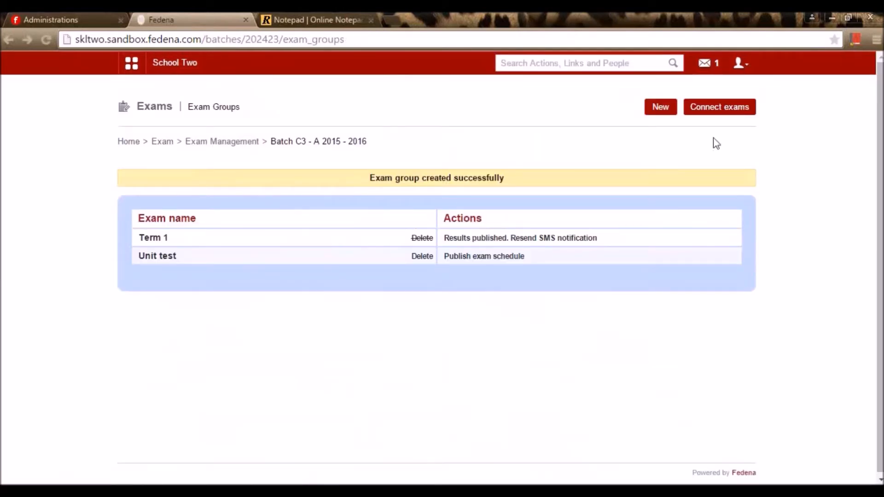
{"action": "left_click", "coordinate": [731, 118]}
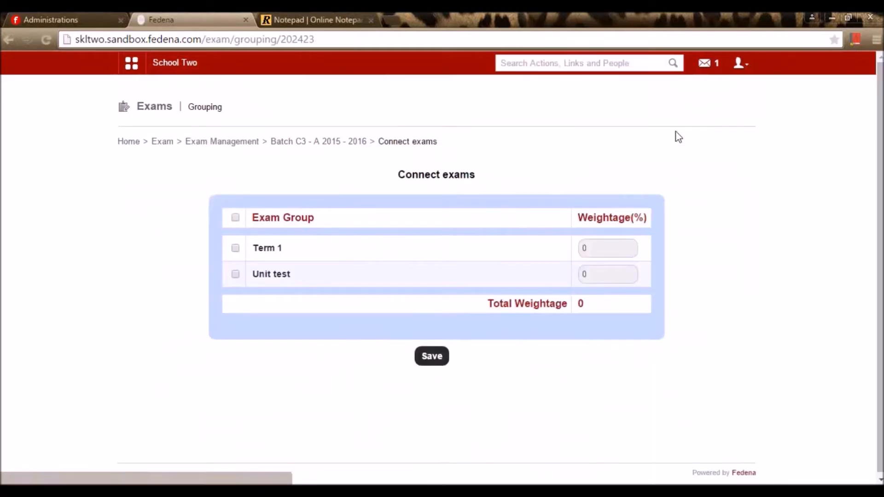
- Connect all exam groups, weighting Term 1 at 80 and Unit test at 20, and save
{"action": "left_click", "coordinate": [612, 254]}
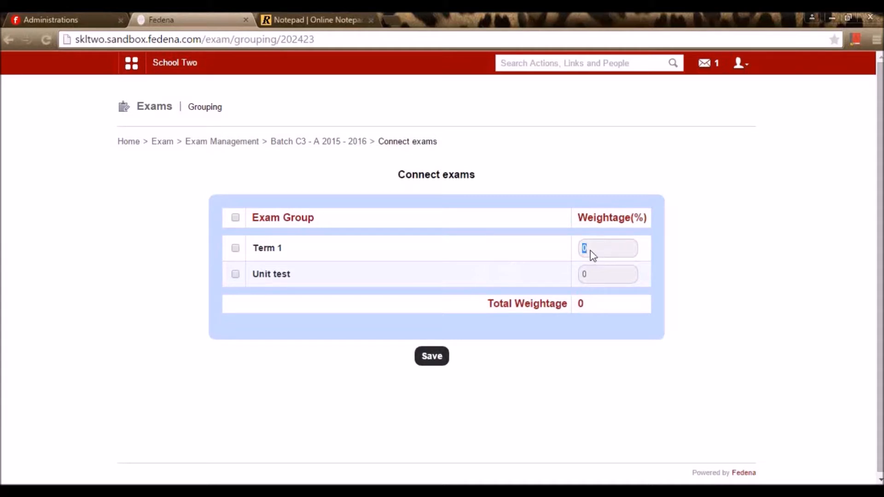
{"action": "left_click", "coordinate": [236, 218]}
{"action": "type", "text": "80"}
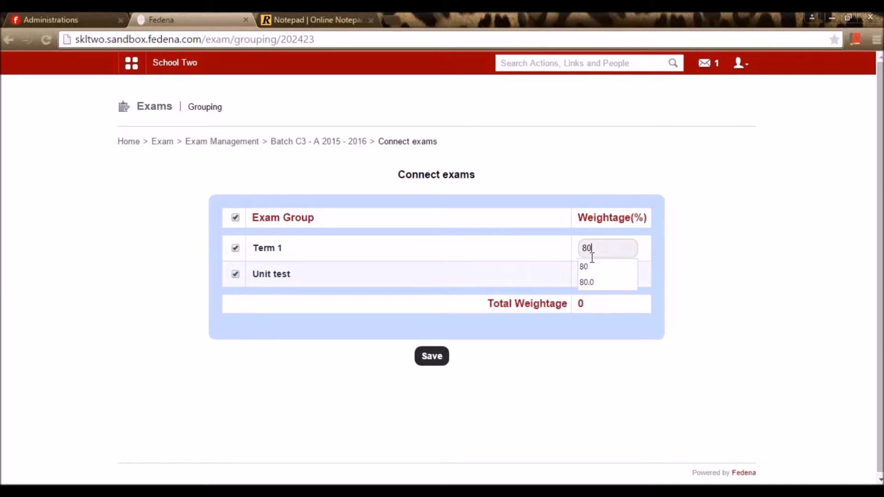
{"action": "left_click", "coordinate": [603, 268]}
{"action": "left_click_drag", "start_coordinate": [596, 277], "coordinate": [527, 284]}
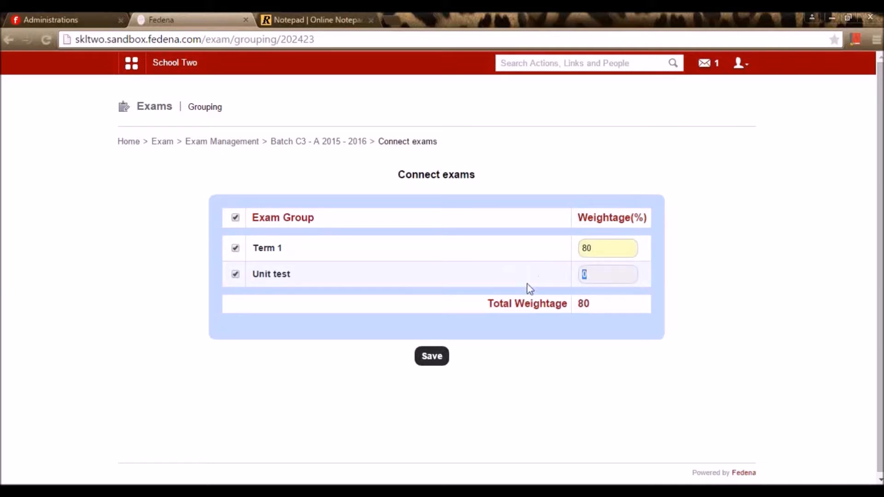
{"action": "type", "text": "20"}
{"action": "left_click", "coordinate": [493, 275]}
{"action": "left_click", "coordinate": [432, 357]}
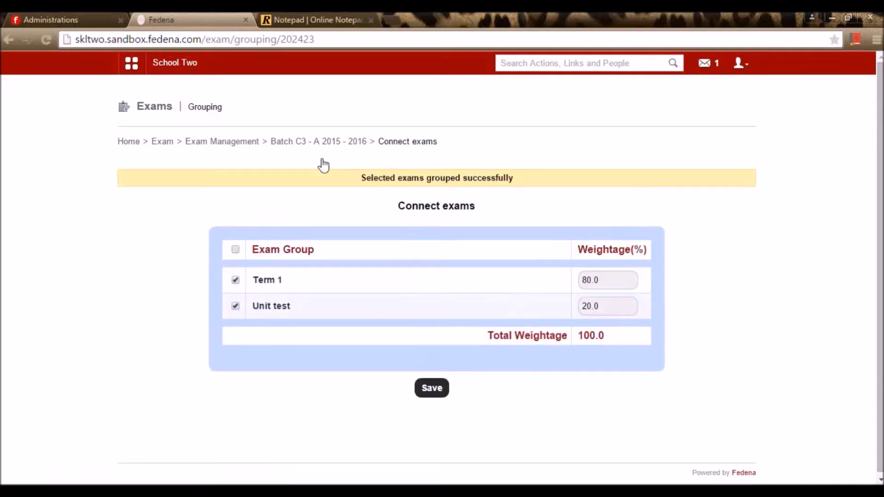
{"action": "left_click", "coordinate": [324, 142]}
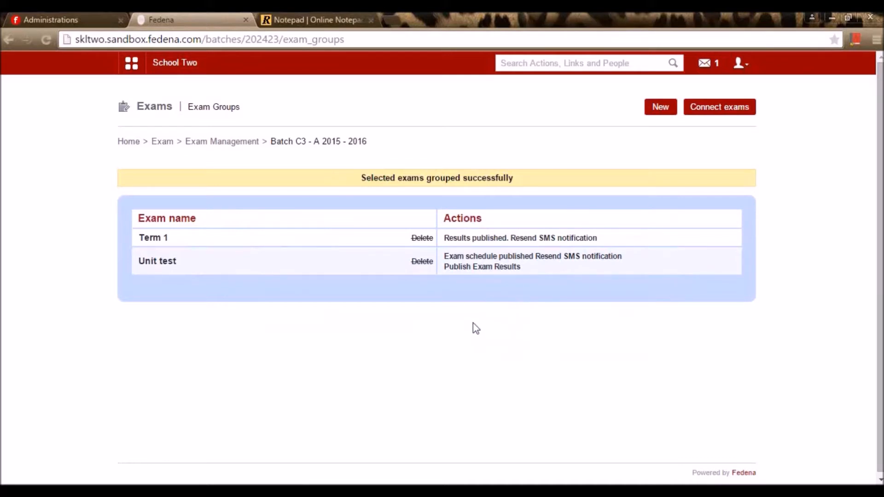
- Publish and confirm the Unit test results, then go to Exam > Settings > CCE Settings > Basic Settings
{"action": "left_click", "coordinate": [495, 268]}
{"action": "left_click", "coordinate": [469, 121]}
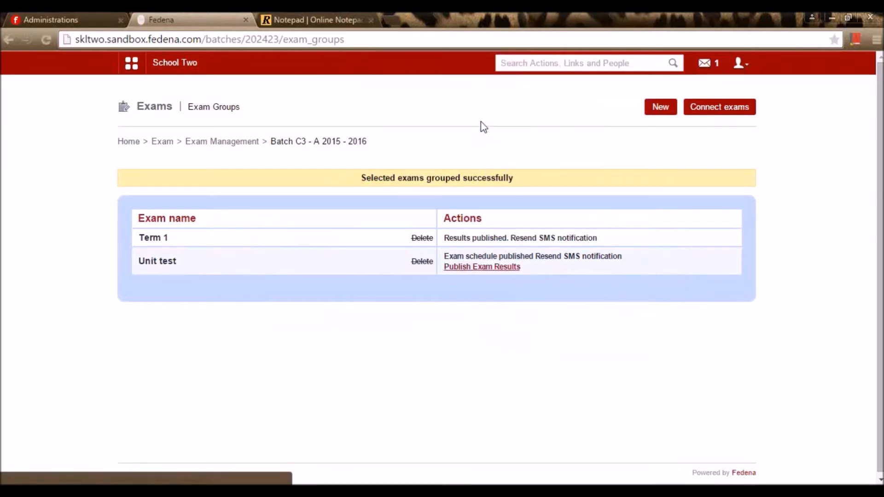
{"action": "left_click", "coordinate": [250, 143]}
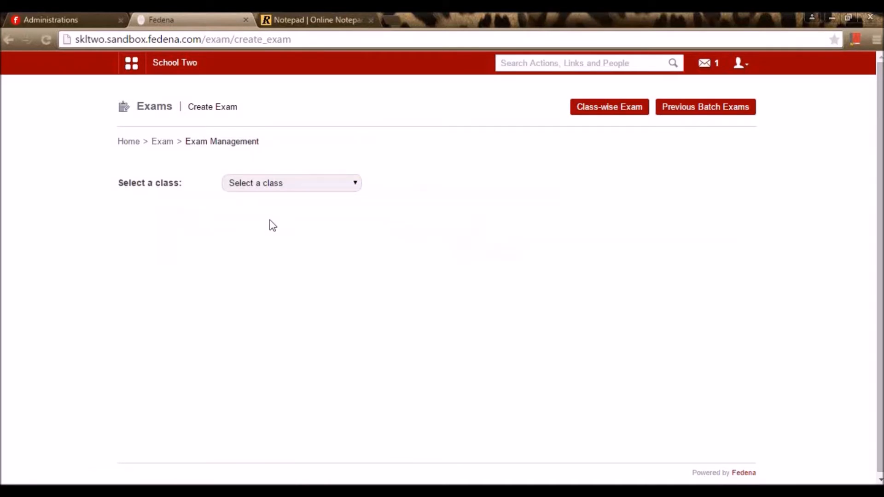
{"action": "left_click", "coordinate": [164, 142]}
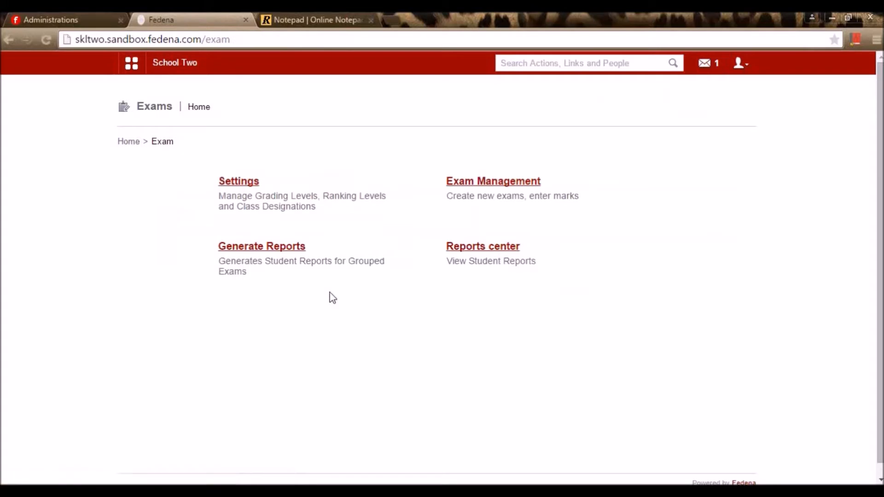
{"action": "left_click", "coordinate": [245, 199]}
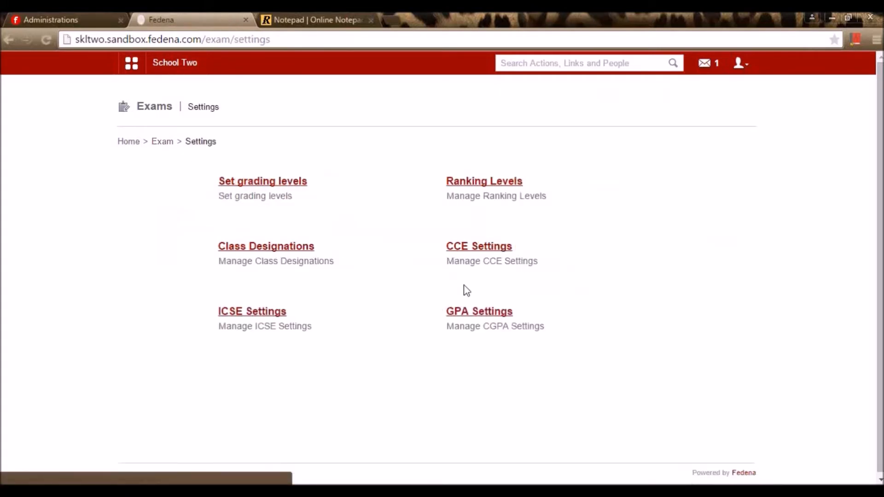
{"action": "left_click", "coordinate": [487, 250]}
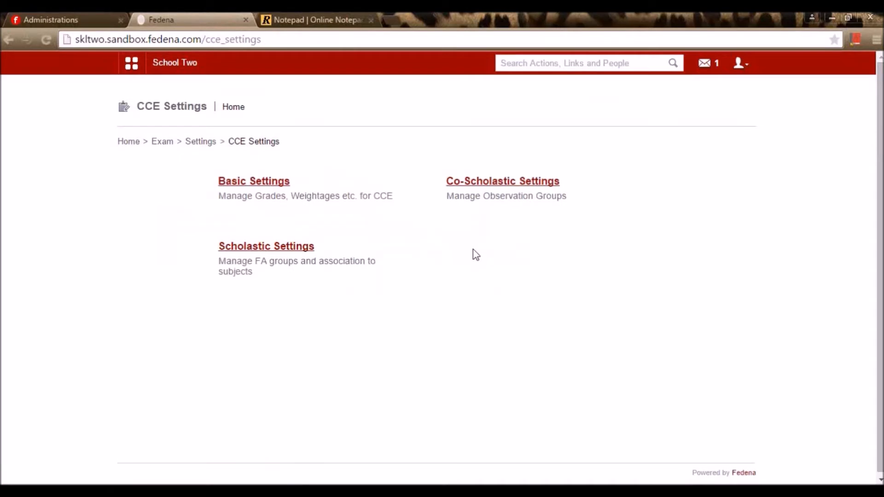
{"action": "left_click", "coordinate": [241, 187]}
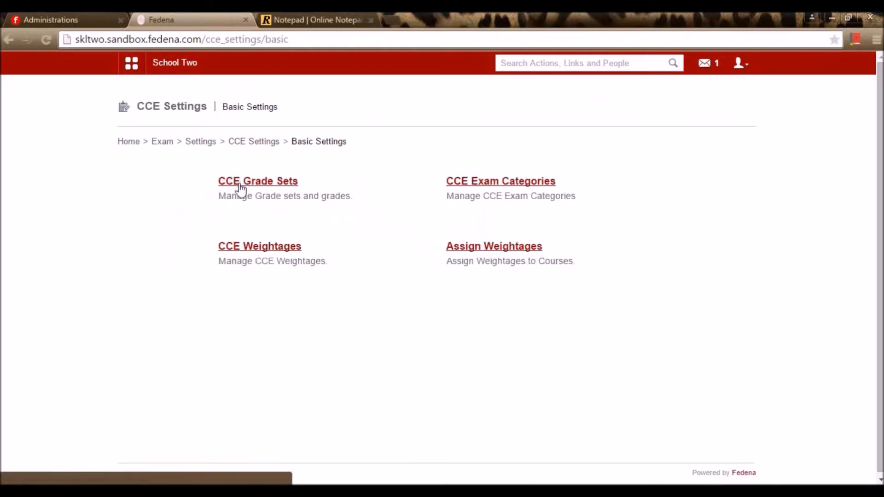
- Open CCE Grade Sets and discard a new grade set form without saving
{"action": "left_click", "coordinate": [240, 184]}
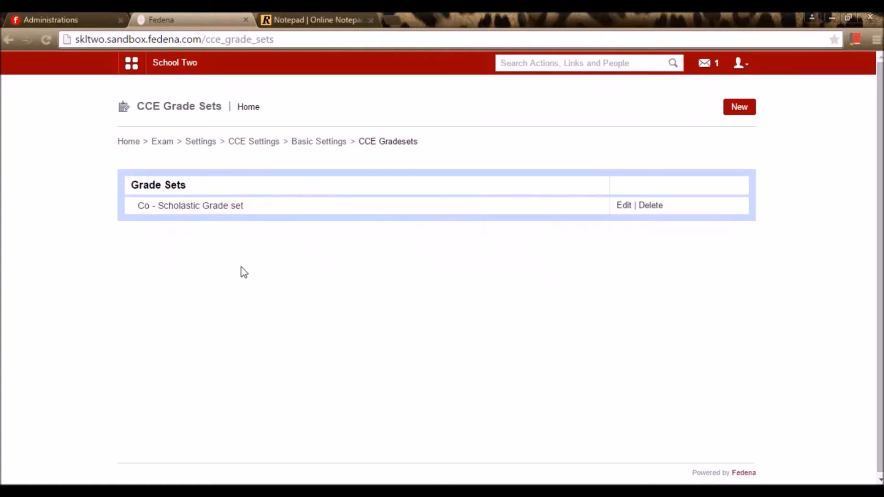
{"action": "left_click", "coordinate": [738, 108]}
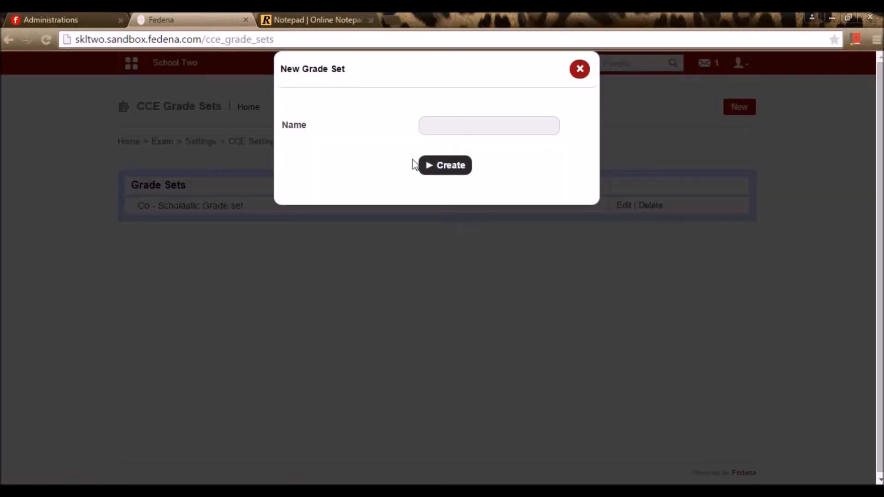
{"action": "left_click", "coordinate": [445, 125]}
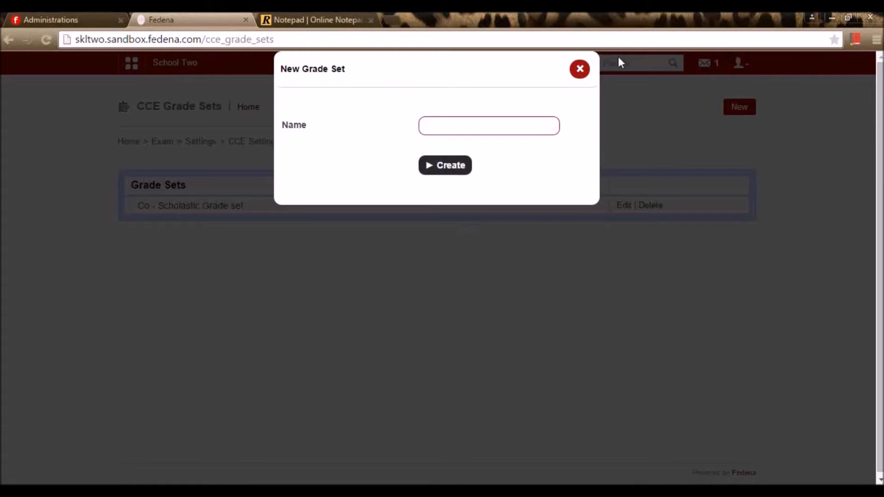
{"action": "left_click", "coordinate": [599, 69]}
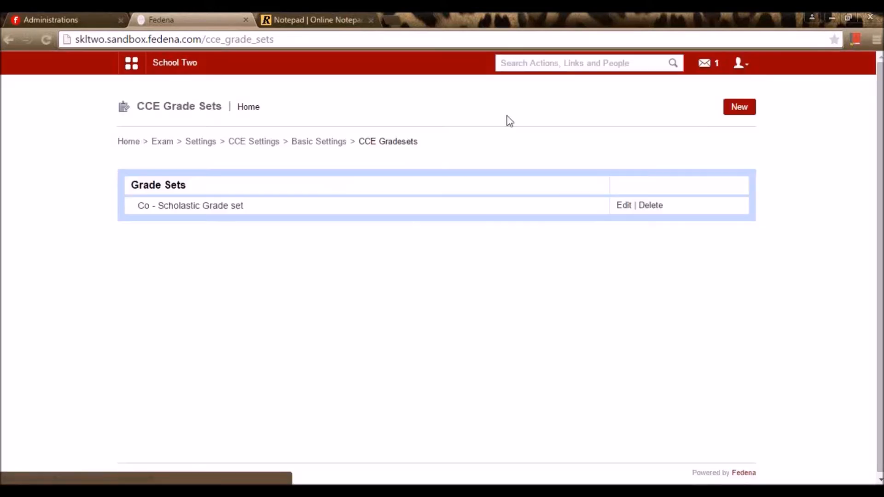
- Review the Co - Scholastic Grade set's grades A–E, closing Add grade and the grade A edit unsaved
{"action": "left_click", "coordinate": [180, 207]}
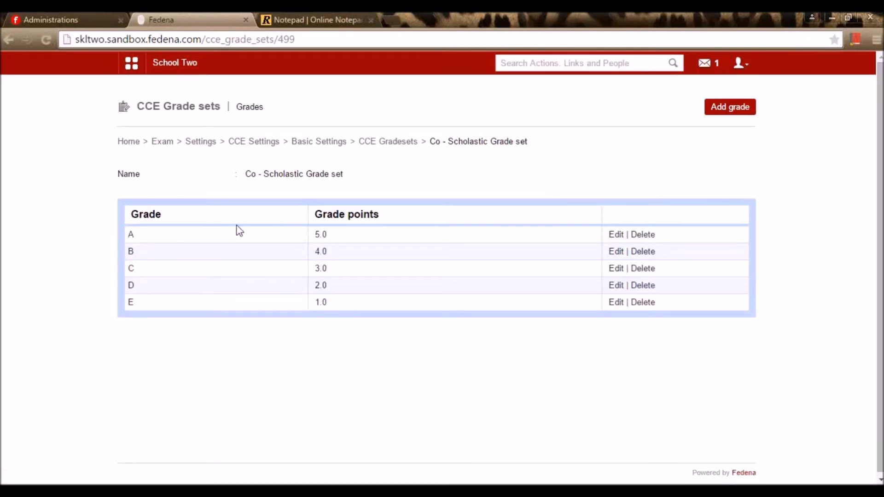
{"action": "left_click", "coordinate": [739, 110]}
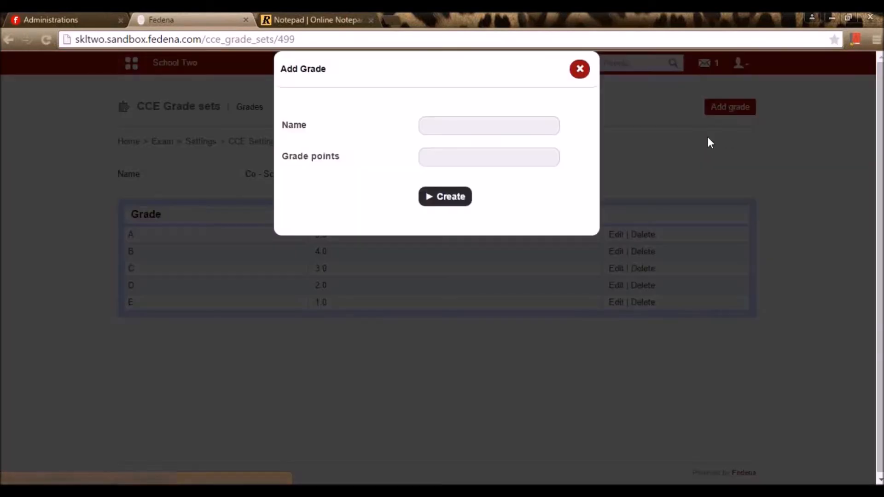
{"action": "left_click", "coordinate": [467, 123]}
{"action": "left_click", "coordinate": [456, 160]}
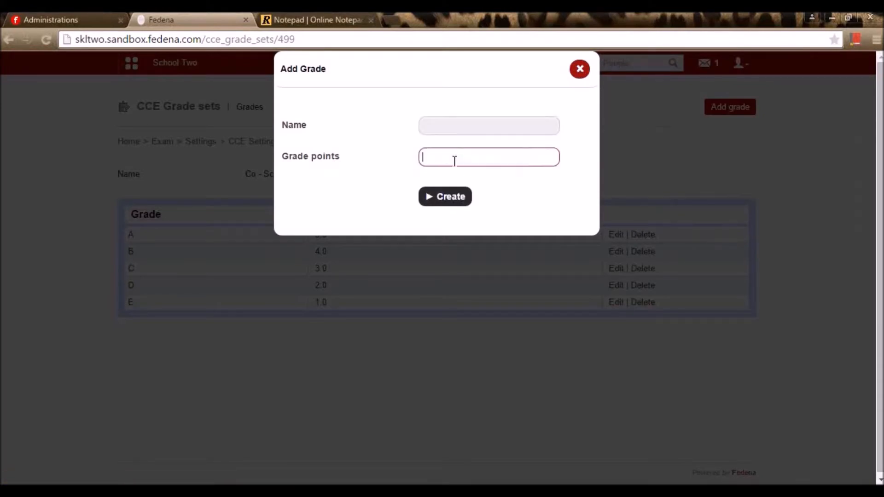
{"action": "left_click", "coordinate": [580, 72]}
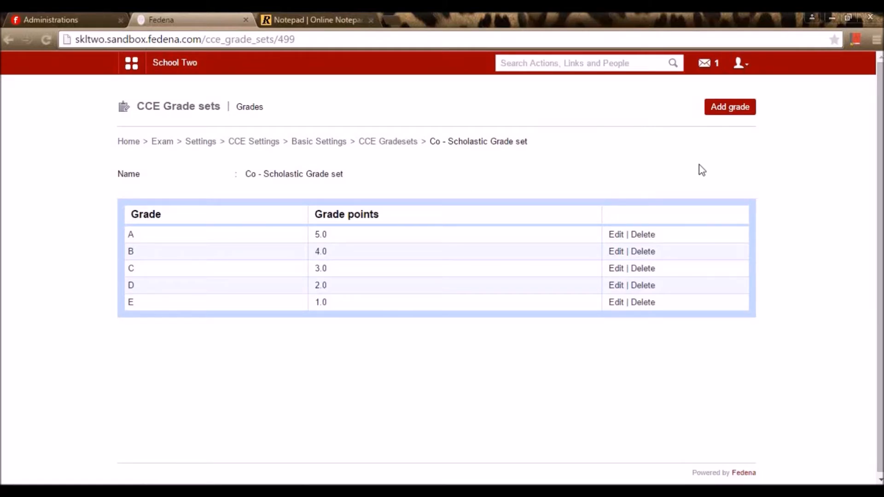
{"action": "left_click", "coordinate": [736, 111]}
{"action": "left_click", "coordinate": [579, 73]}
{"action": "left_click", "coordinate": [616, 234]}
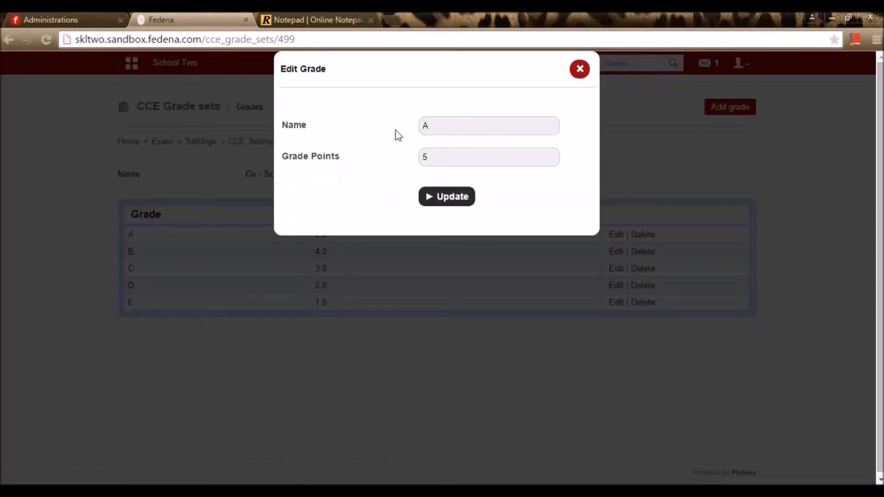
{"action": "left_click_drag", "start_coordinate": [466, 161], "coordinate": [403, 157]}
{"action": "left_click", "coordinate": [585, 74]}
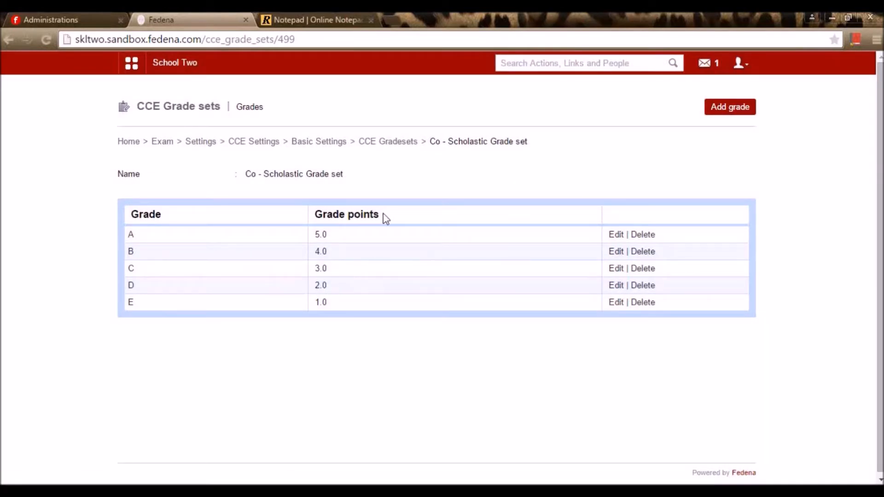
{"action": "left_click", "coordinate": [400, 148]}
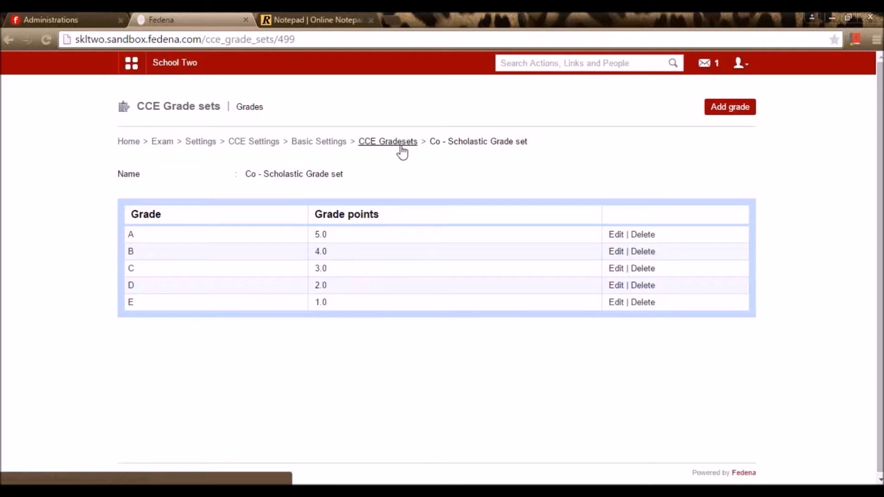
{"action": "left_click", "coordinate": [320, 144]}
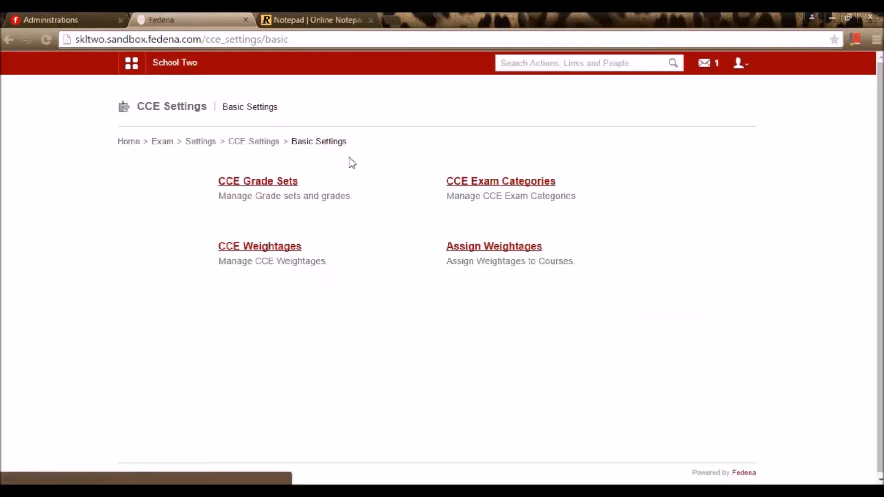
- Review the CCE Exam Categories, discarding a new category form without saving
{"action": "left_click", "coordinate": [457, 188]}
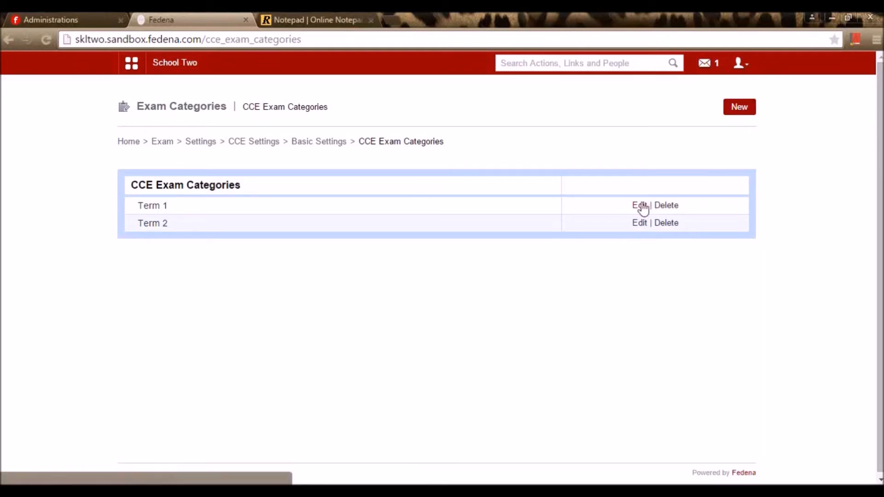
{"action": "left_click", "coordinate": [742, 110]}
{"action": "left_click", "coordinate": [437, 126]}
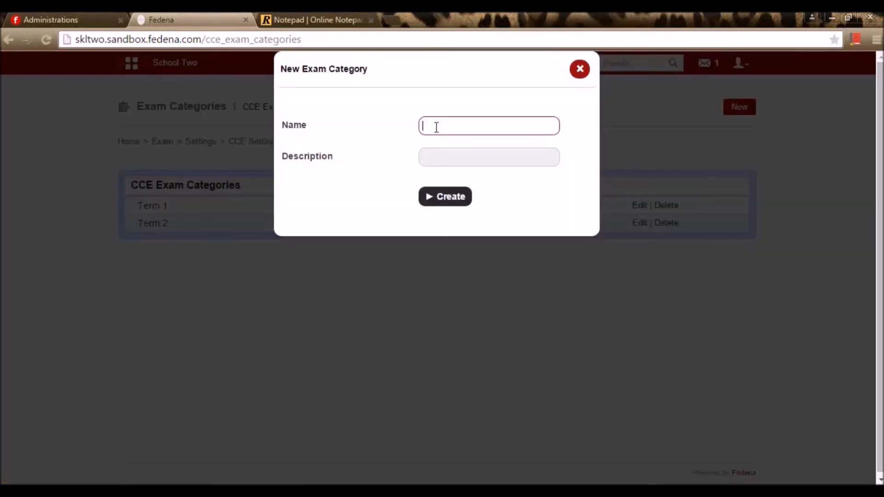
{"action": "left_click", "coordinate": [579, 74]}
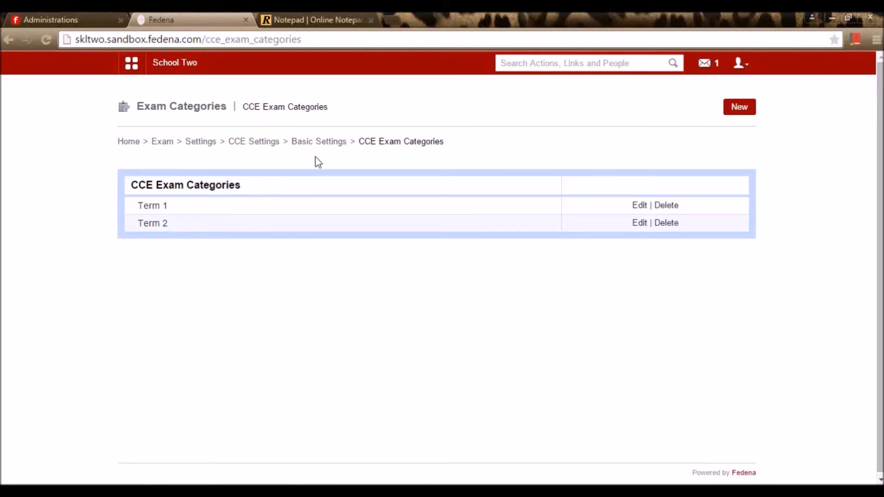
{"action": "left_click", "coordinate": [326, 143]}
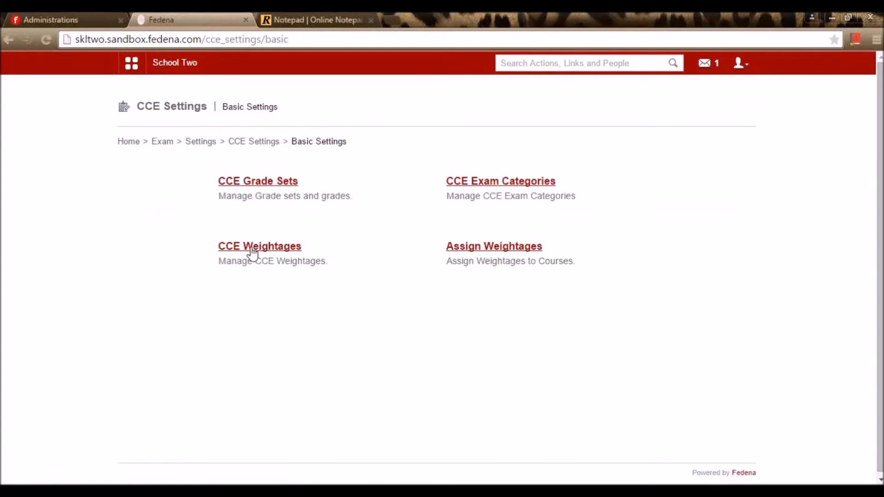
- View the CCE Weightages (10 FA, 30 SA) and start a new line below Reports in the notepad
{"action": "left_click", "coordinate": [252, 253]}
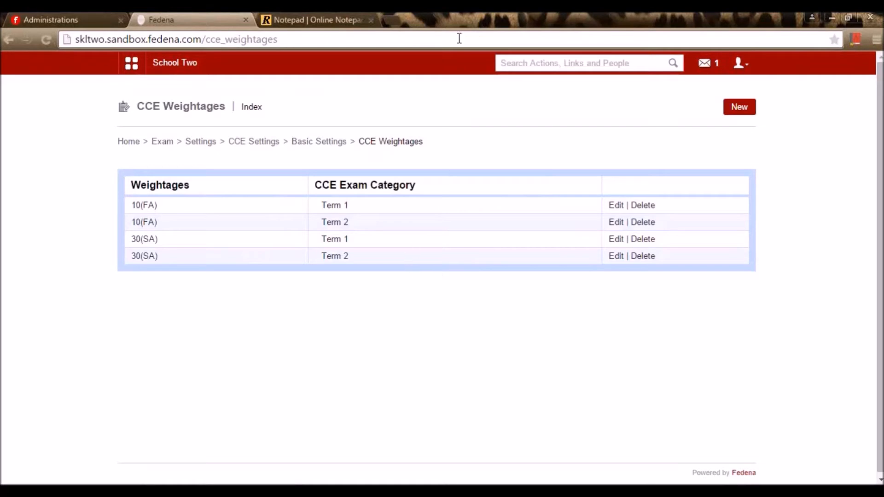
{"action": "left_click", "coordinate": [342, 14]}
{"action": "key", "text": "Return"}
{"action": "key", "text": "Return"}
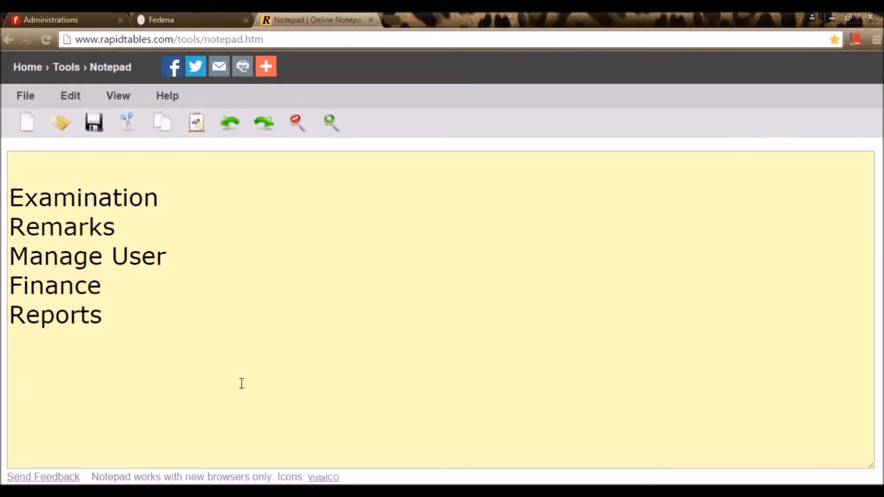
- Write the formula '(10%)FA+ (10%FA)+30% SA= 50%' on the new line below Reports
{"action": "type", "text": "FA SA"}
{"action": "key", "text": "Left"}
{"action": "key", "text": "Left"}
{"action": "key", "text": "Left"}
{"action": "key", "text": "Left"}
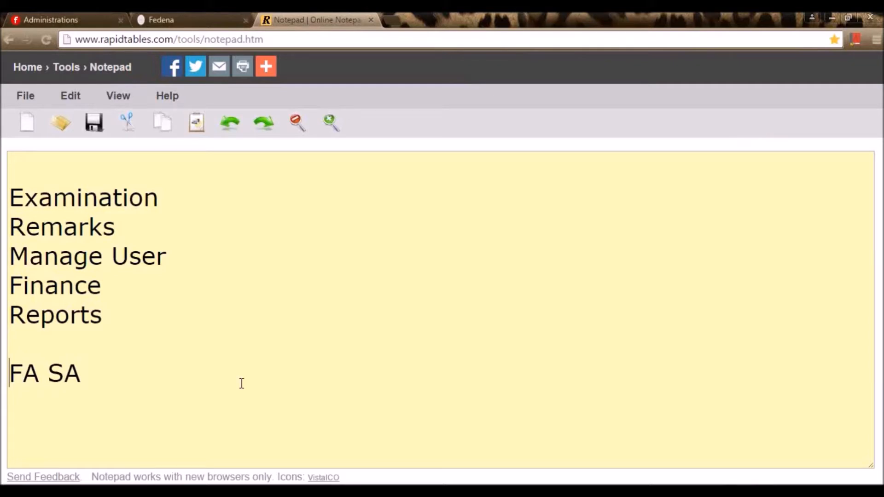
{"action": "type", "text": "10"}
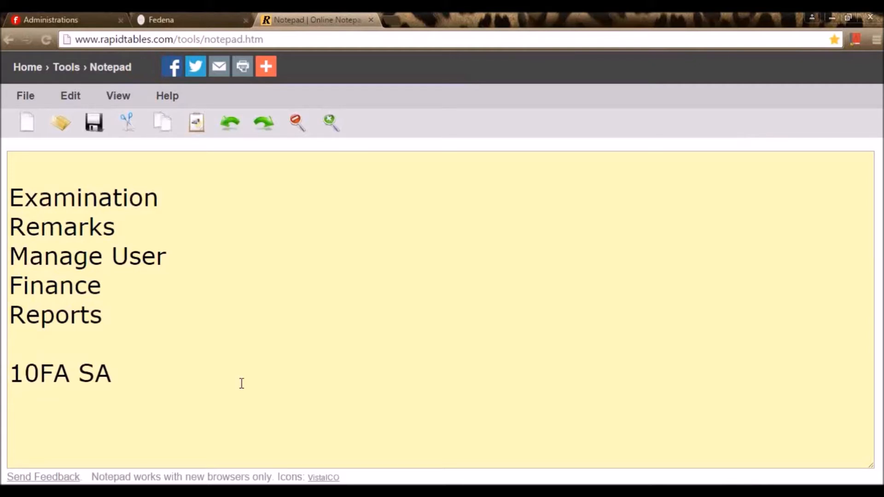
{"action": "type", "text": "%"}
{"action": "key", "text": "Right"}
{"action": "key", "text": "Right"}
{"action": "key", "text": "Left"}
{"action": "key", "text": "Left"}
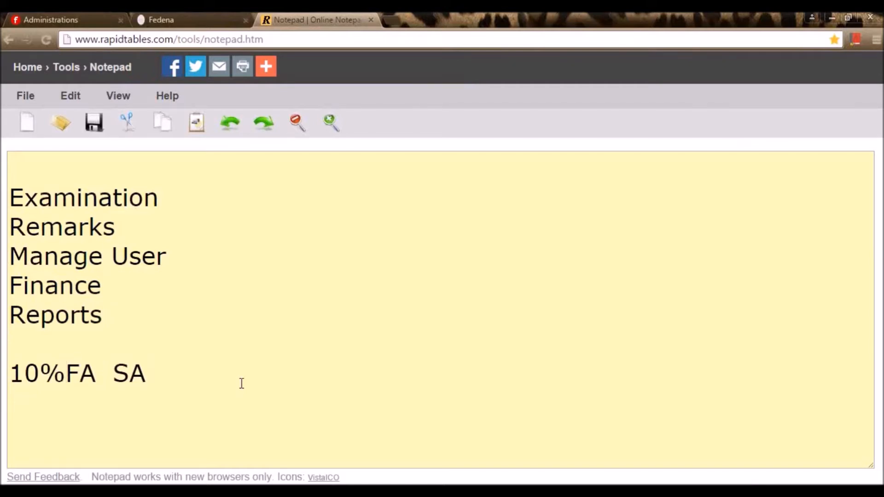
{"action": "type", "text": ")"}
{"action": "key", "text": "Left"}
{"action": "key", "text": "Left"}
{"action": "key", "text": "Left"}
{"action": "key", "text": "Left"}
{"action": "type", "text": "("}
{"action": "key", "text": "Right"}
{"action": "key", "text": "Right"}
{"action": "key", "text": "Right"}
{"action": "key", "text": "Right"}
{"action": "key", "text": "Right"}
{"action": "key", "text": "Right"}
{"action": "type", "text": "+ ("}
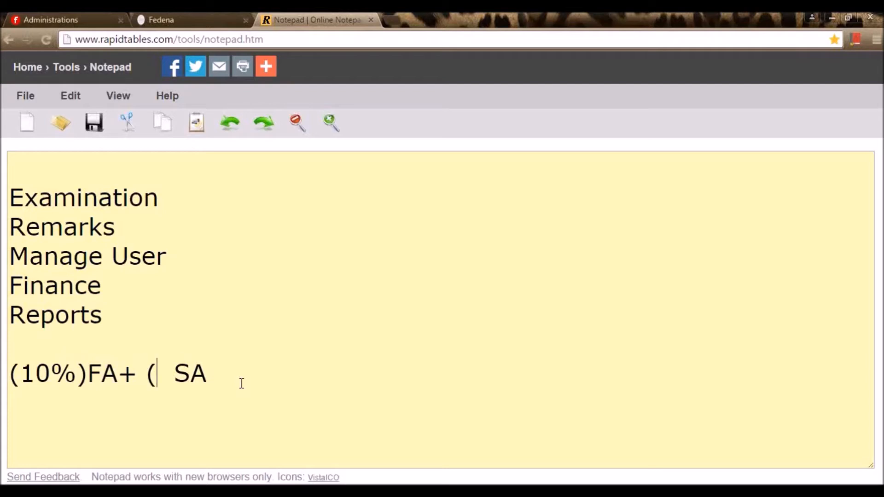
{"action": "type", "text": "10"}
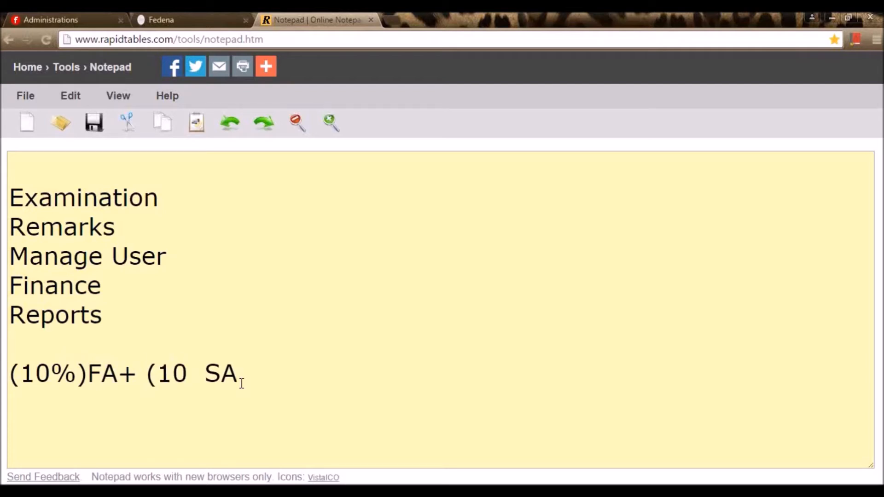
{"action": "type", "text": "%F"}
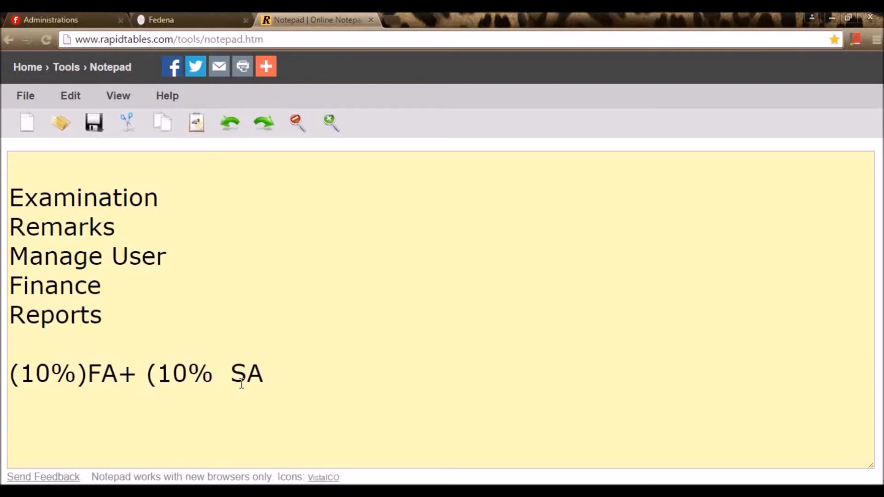
{"action": "type", "text": "A"}
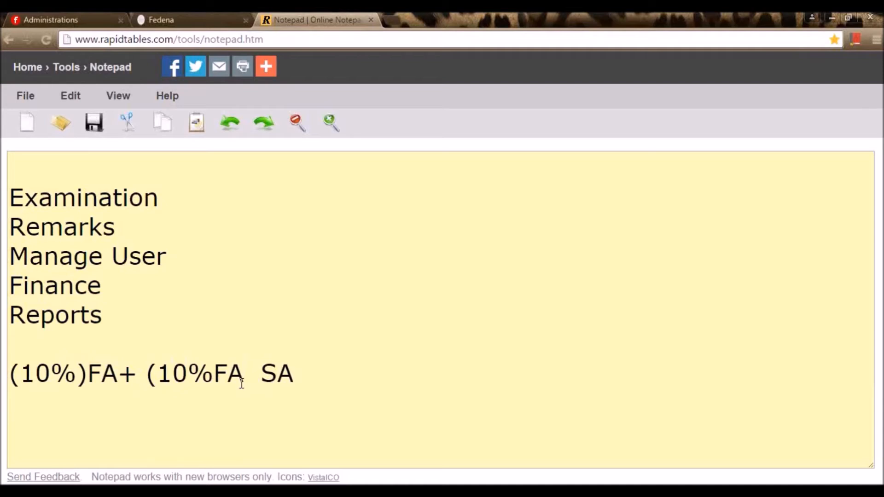
{"action": "type", "text": ")-"}
{"action": "key", "text": "BackSpace"}
{"action": "type", "text": "="}
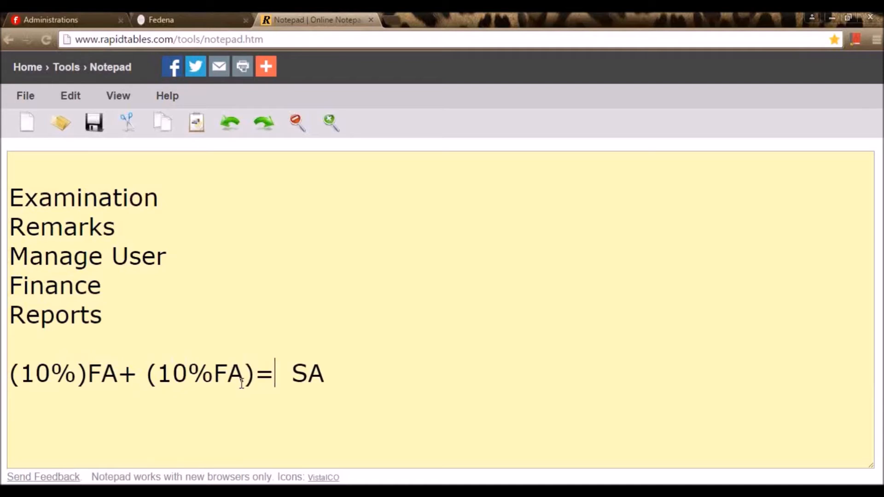
{"action": "key", "text": "BackSpace"}
{"action": "type", "text": "+30"}
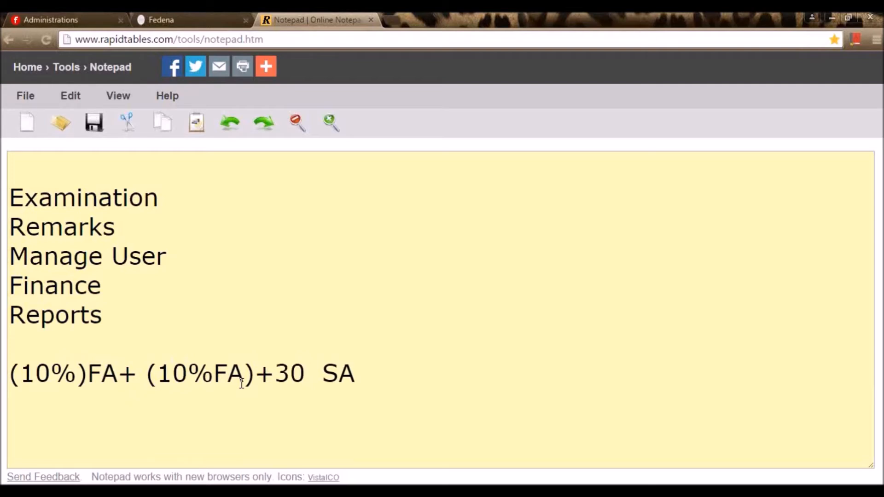
{"action": "key", "text": "Delete"}
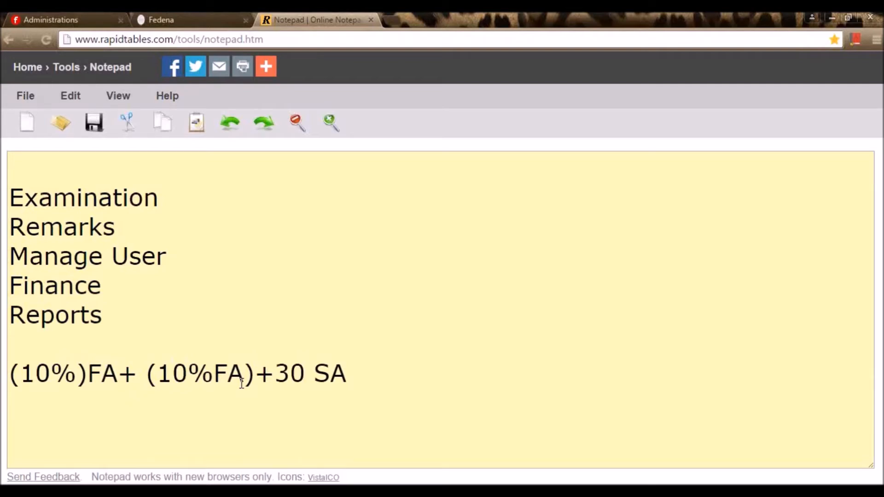
{"action": "type", "text": "%"}
{"action": "key", "text": "Right"}
{"action": "key", "text": "Right"}
{"action": "key", "text": "Right"}
{"action": "type", "text": "= "}
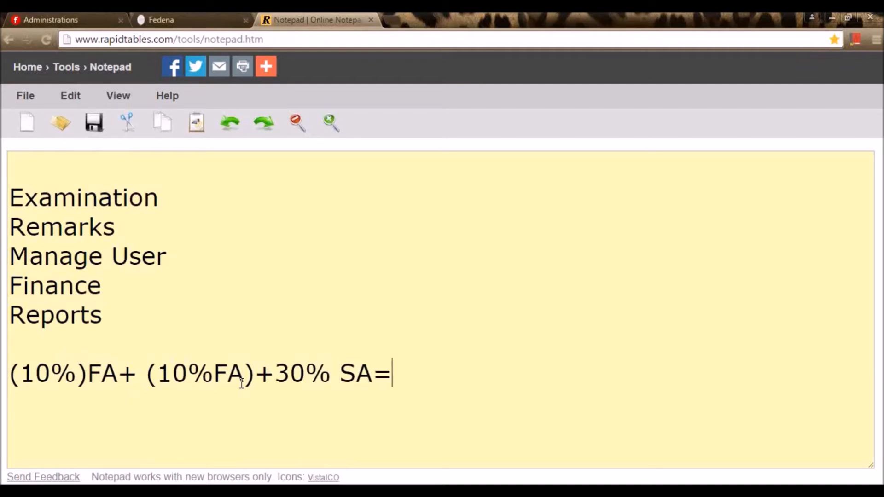
{"action": "type", "text": "50%"}
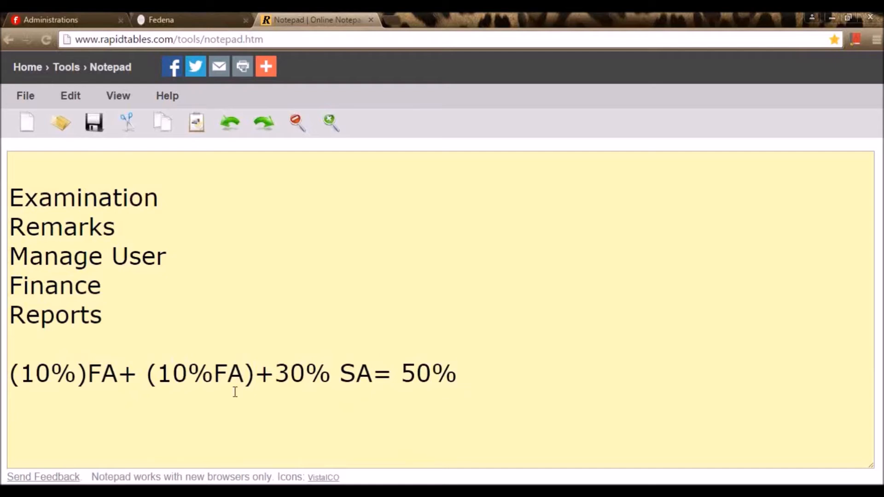
- Add a TERM 1 heading above the formula line, with blank lines around it
{"action": "left_click", "coordinate": [10, 366]}
{"action": "type", "text": "TERM 1"}
{"action": "key", "text": "Return"}
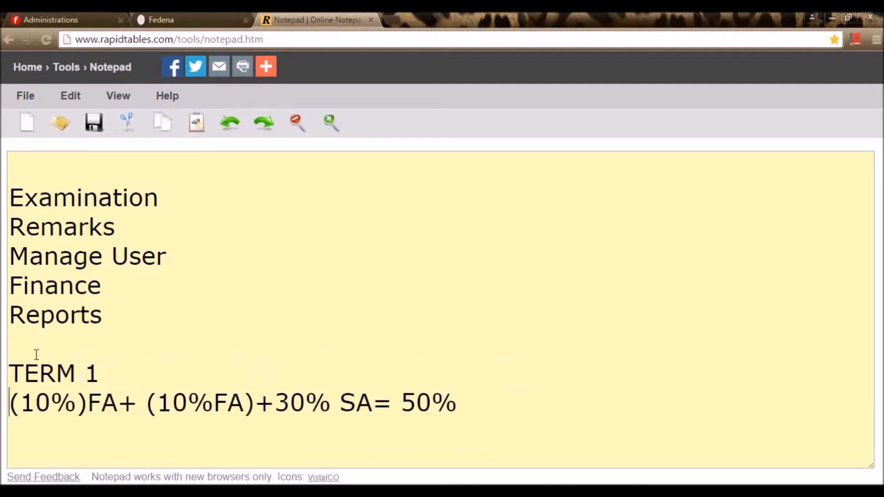
{"action": "key", "text": "Return"}
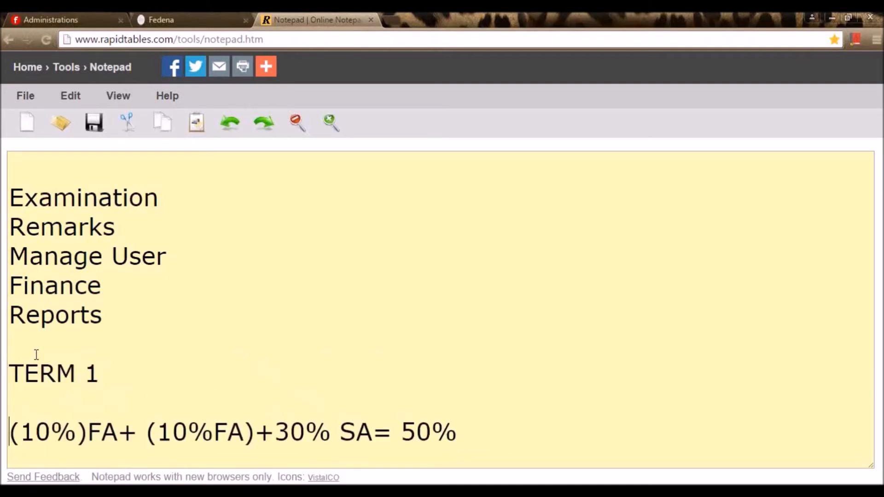
{"action": "left_click", "coordinate": [473, 432]}
{"action": "key", "text": "Return"}
{"action": "key", "text": "Return"}
- Add a TERM 2 heading and paste the '(10%)FA+ (10%FA)+30% SA= 50%' formula beneath it
{"action": "type", "text": "TERM 2"}
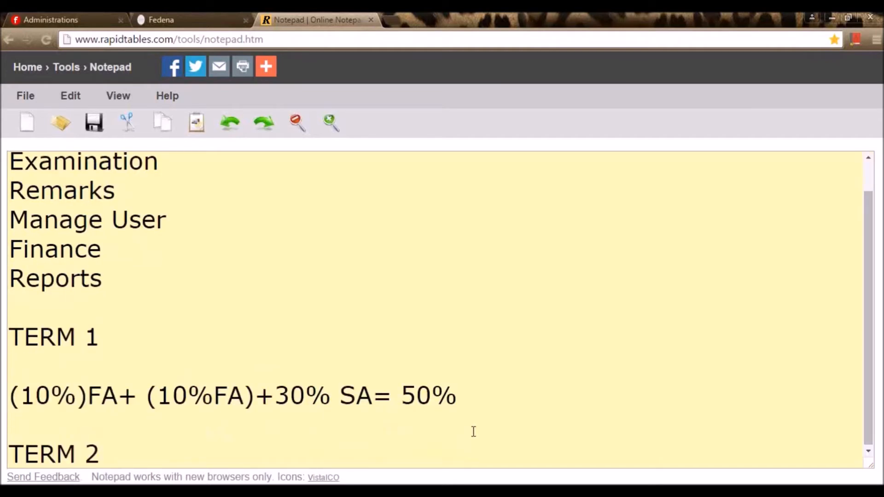
{"action": "scroll", "coordinate": [473, 432], "scroll_direction": "down", "scroll_amount": 2}
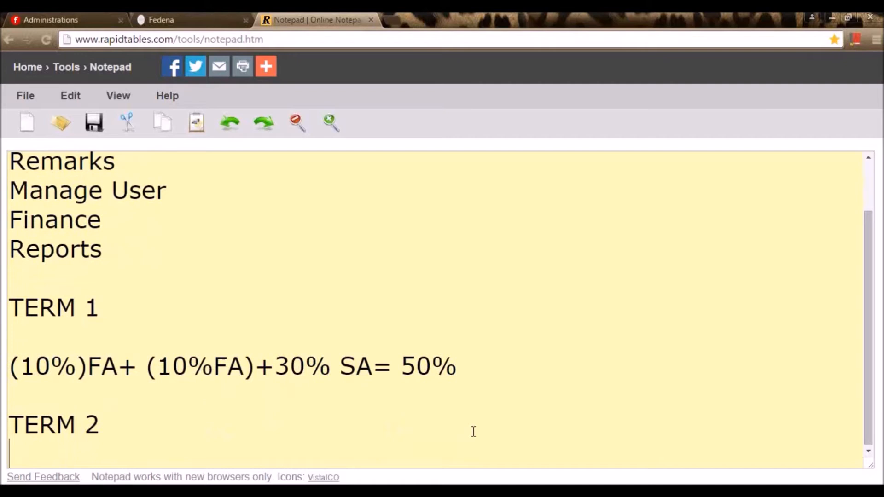
{"action": "left_click_drag", "start_coordinate": [480, 349], "coordinate": [12, 332]}
{"action": "key", "text": "ctrl+c"}
{"action": "left_click", "coordinate": [26, 430]}
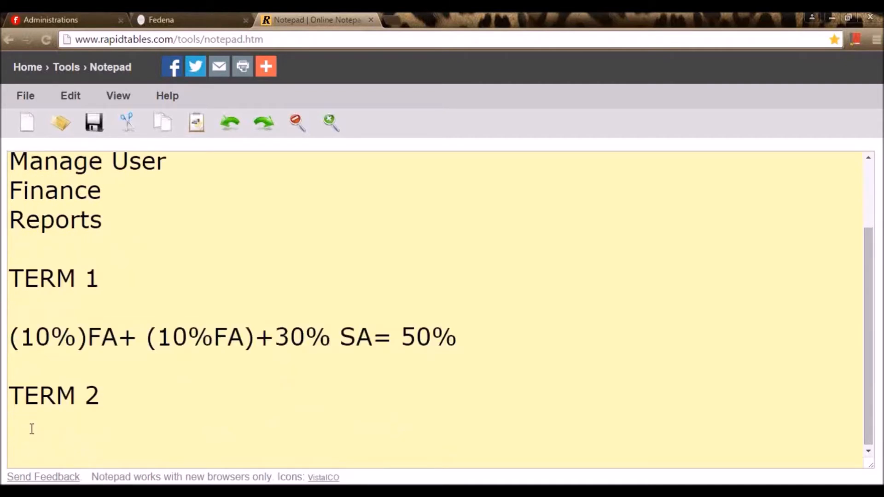
{"action": "key", "text": "ctrl+v"}
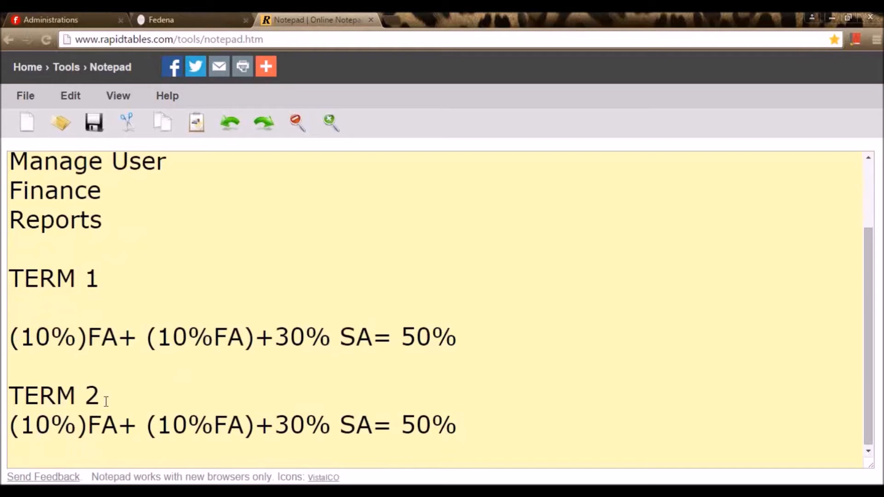
{"action": "key", "text": "Return"}
{"action": "scroll", "coordinate": [107, 403], "scroll_direction": "down", "scroll_amount": 1}
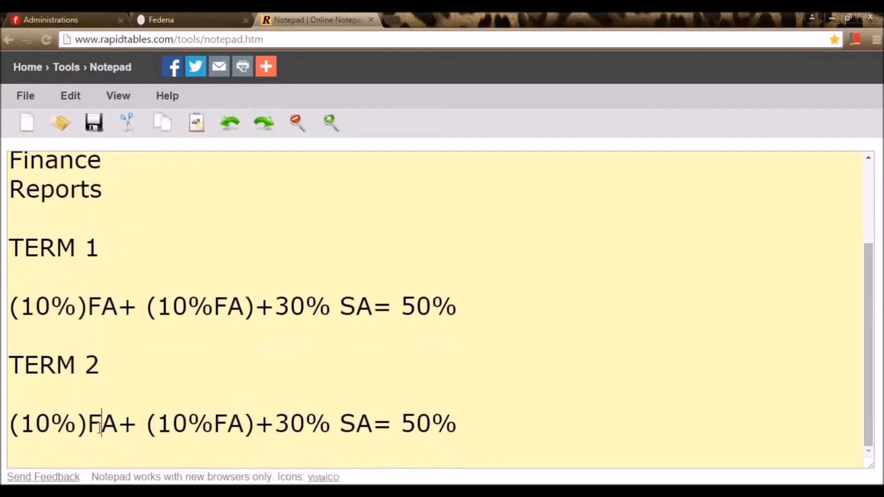
{"action": "left_click", "coordinate": [353, 428]}
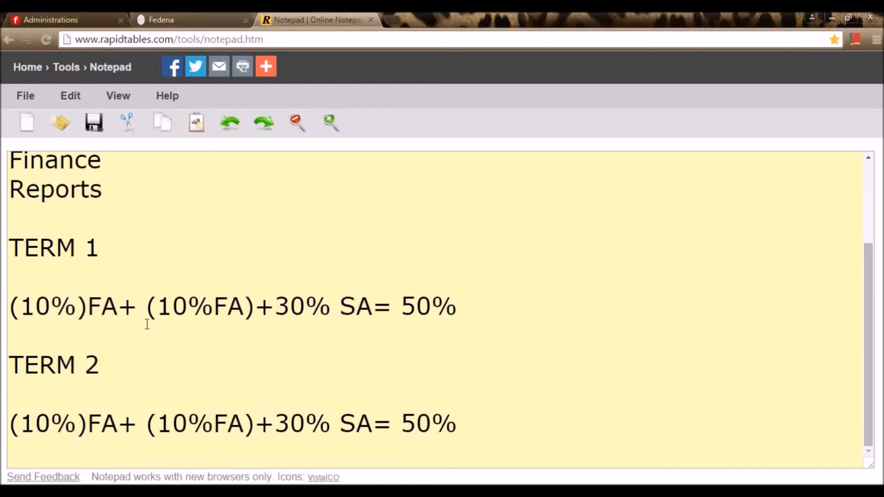
{"action": "left_click", "coordinate": [156, 17]}
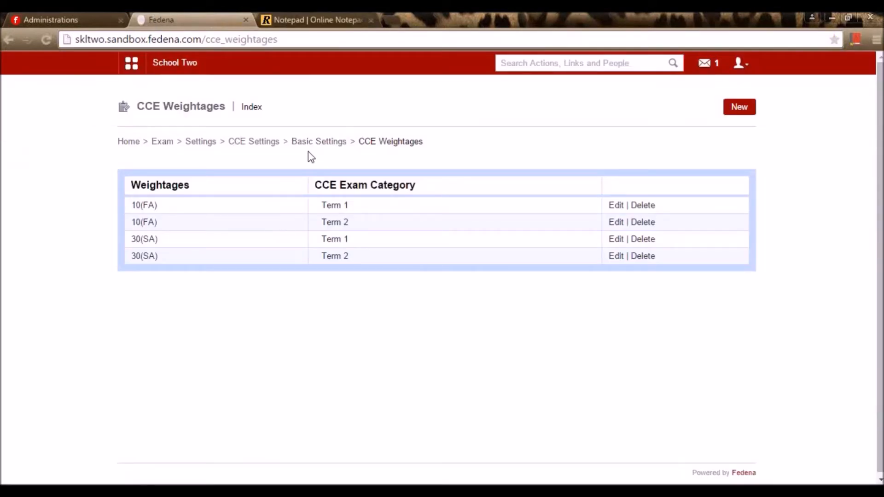
{"action": "left_click", "coordinate": [739, 110]}
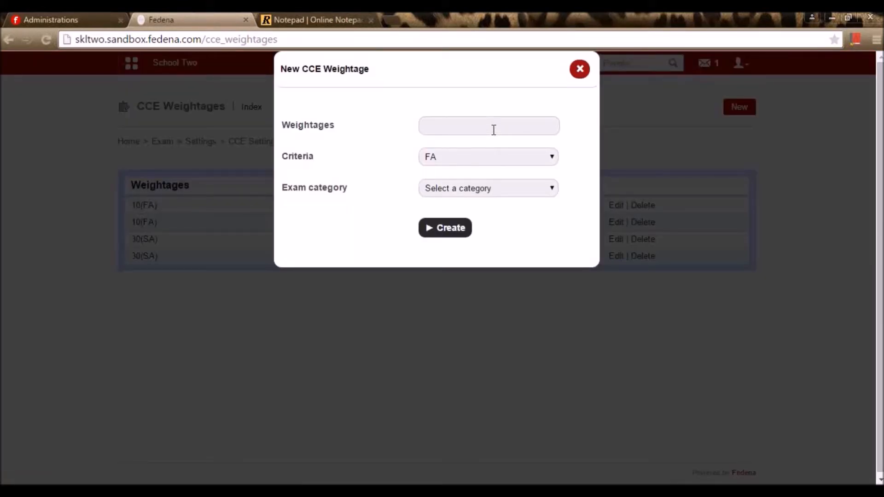
{"action": "left_click", "coordinate": [493, 130]}
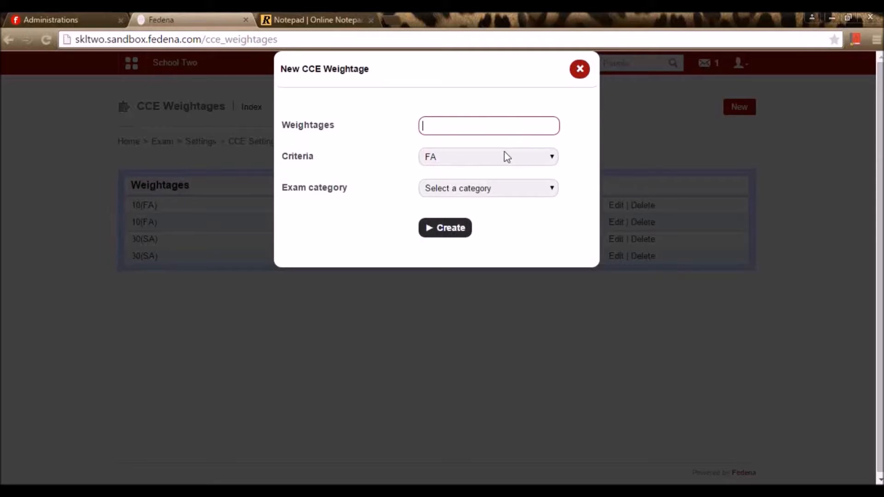
{"action": "left_click", "coordinate": [503, 188]}
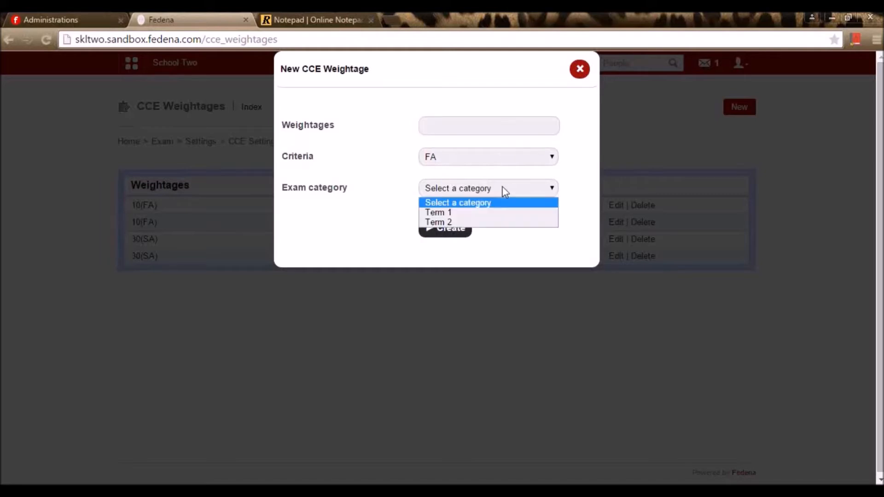
{"action": "left_click", "coordinate": [494, 215]}
{"action": "left_click", "coordinate": [579, 74]}
{"action": "left_click", "coordinate": [617, 205]}
{"action": "left_click_drag", "start_coordinate": [450, 128], "coordinate": [389, 127]}
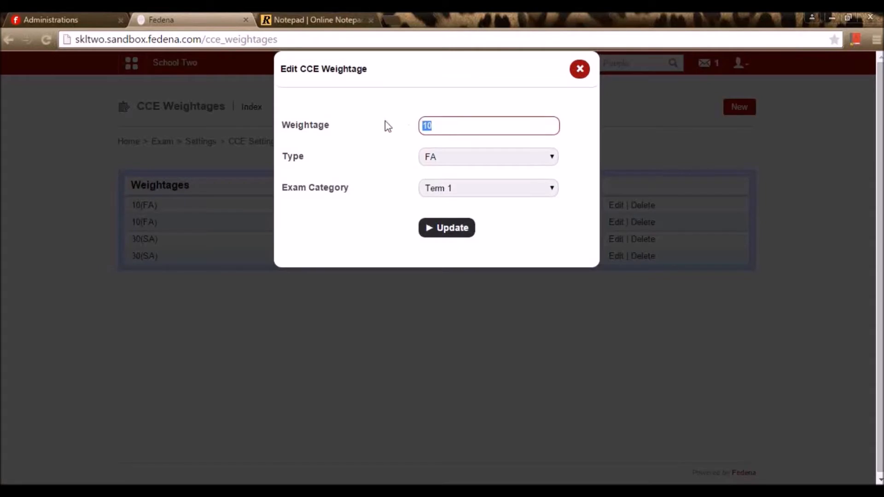
{"action": "left_click", "coordinate": [446, 155]}
{"action": "left_click", "coordinate": [446, 153]}
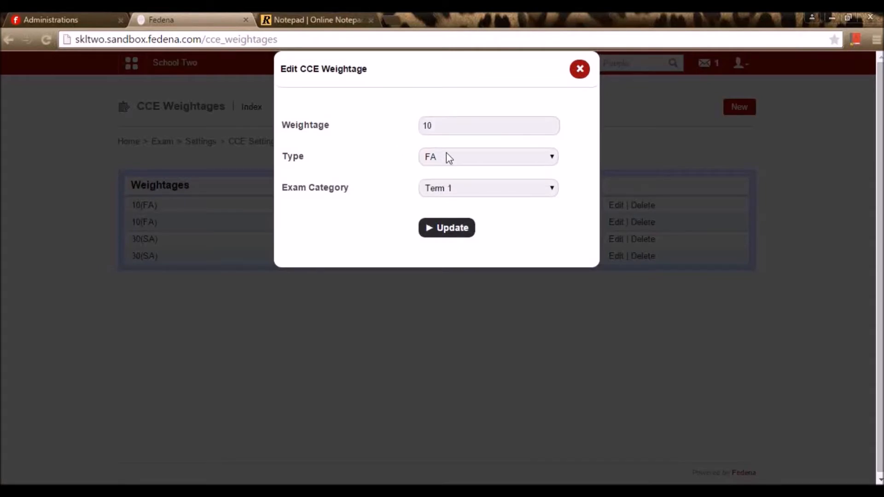
{"action": "left_click", "coordinate": [452, 189]}
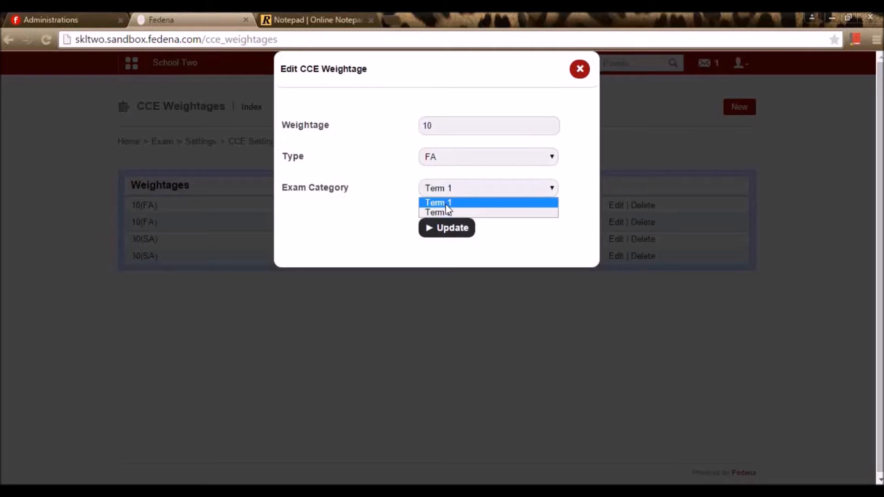
{"action": "left_click", "coordinate": [446, 205]}
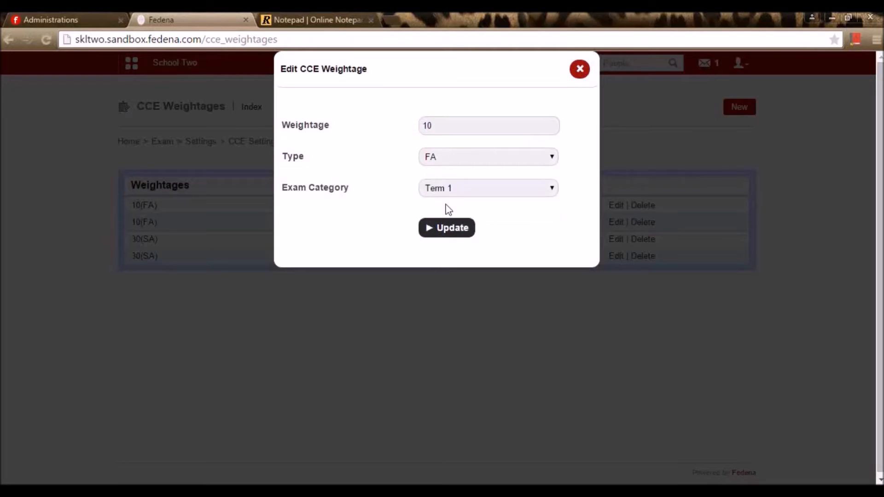
{"action": "left_click", "coordinate": [579, 69]}
{"action": "left_click", "coordinate": [616, 239]}
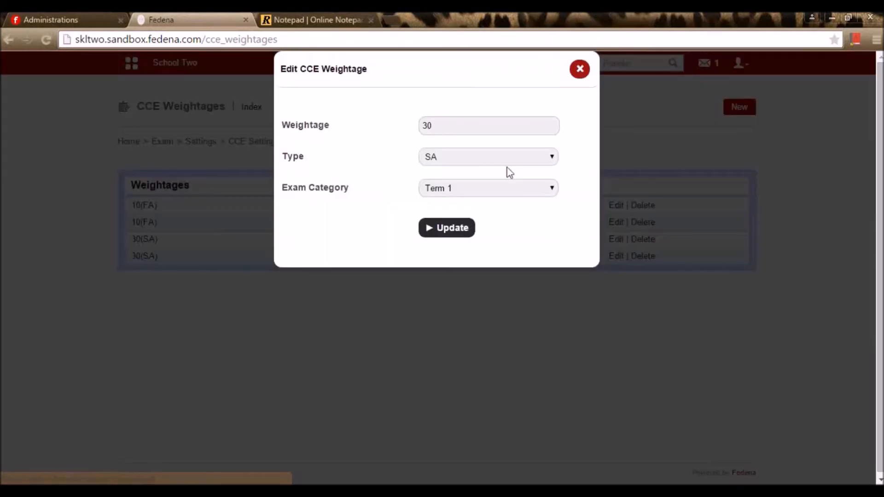
{"action": "left_click_drag", "start_coordinate": [457, 125], "coordinate": [405, 127]}
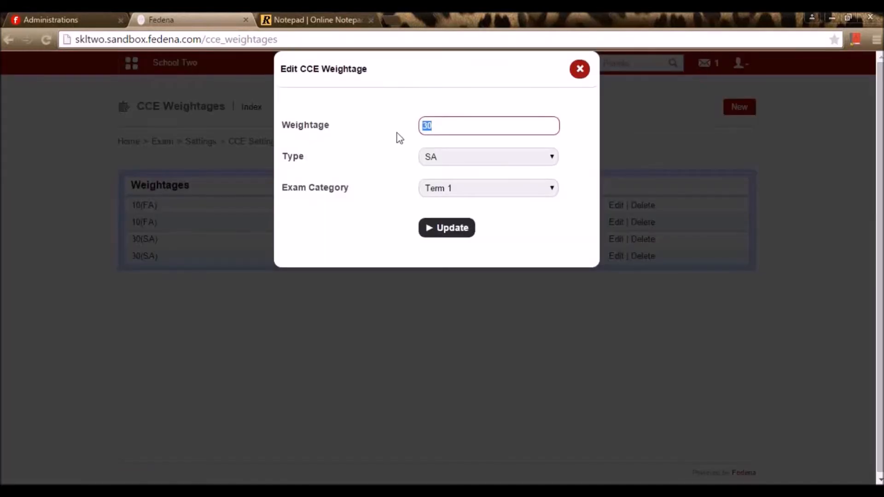
{"action": "left_click", "coordinate": [462, 159]}
{"action": "left_click", "coordinate": [462, 159]}
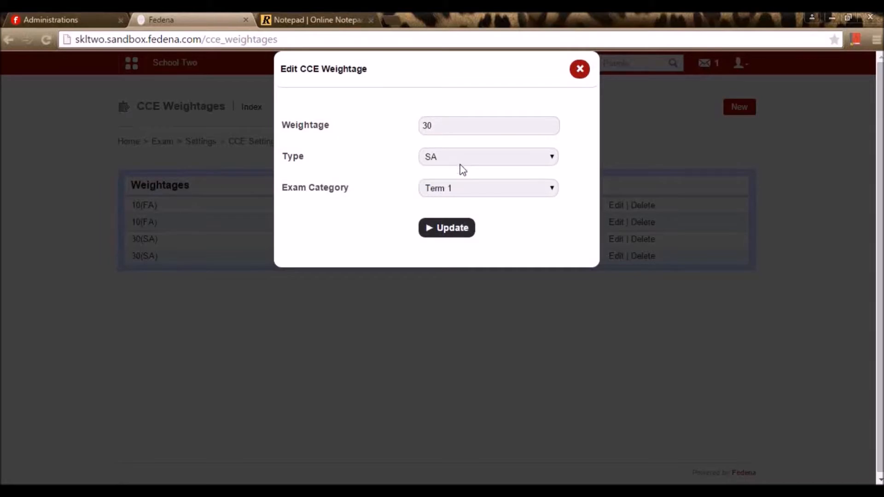
{"action": "left_click", "coordinate": [459, 189]}
{"action": "left_click", "coordinate": [459, 190]}
{"action": "left_click", "coordinate": [338, 13]}
{"action": "left_click_drag", "start_coordinate": [477, 320], "coordinate": [1, 313]}
{"action": "left_click", "coordinate": [181, 336]}
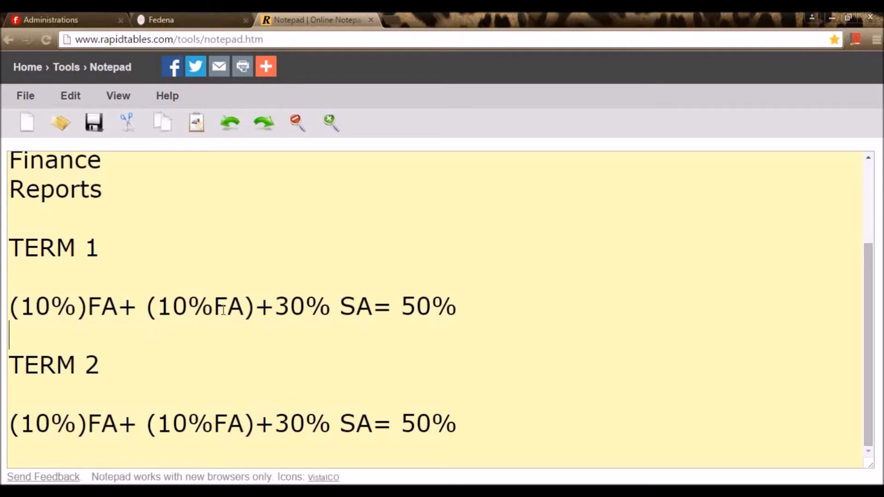
- Return to Fedena and close the Edit CCE Weightage dialog without changes
{"action": "left_click", "coordinate": [209, 13]}
{"action": "left_click", "coordinate": [576, 68]}
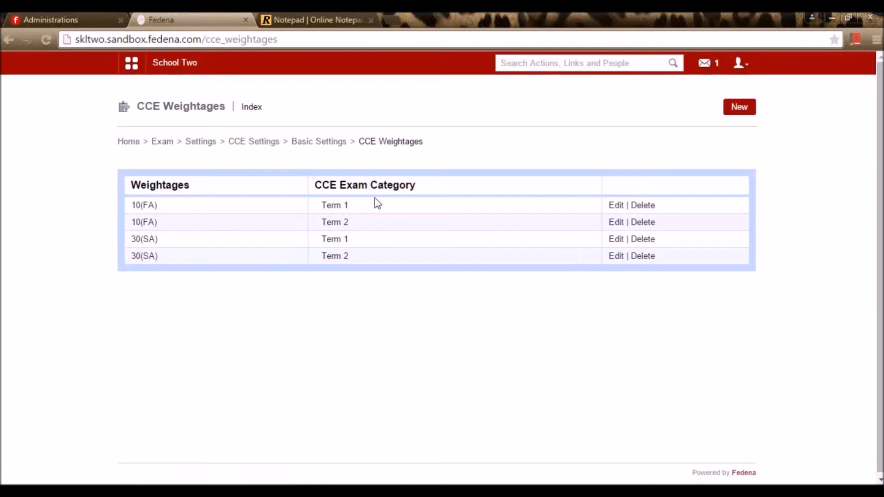
- Assign the 10(FA) and 30(SA) Term 1 and Term 2 weightages to Class1(cce) and save
{"action": "left_click", "coordinate": [331, 144]}
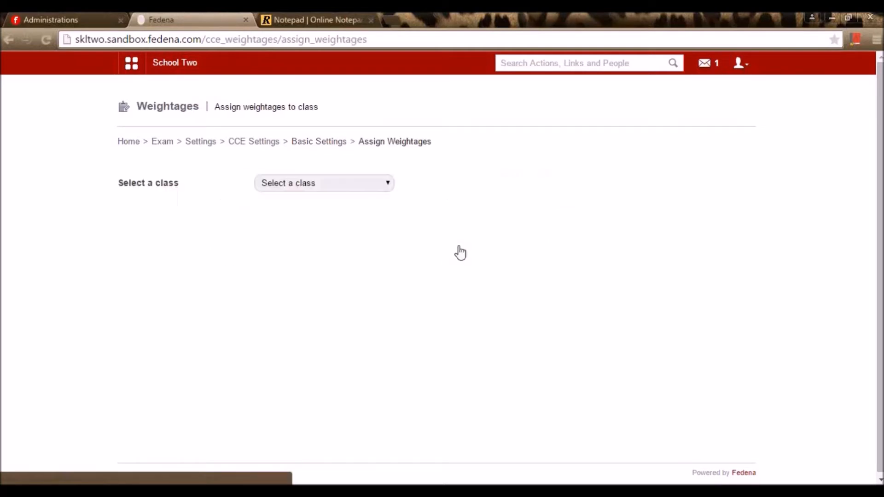
{"action": "left_click", "coordinate": [335, 182]}
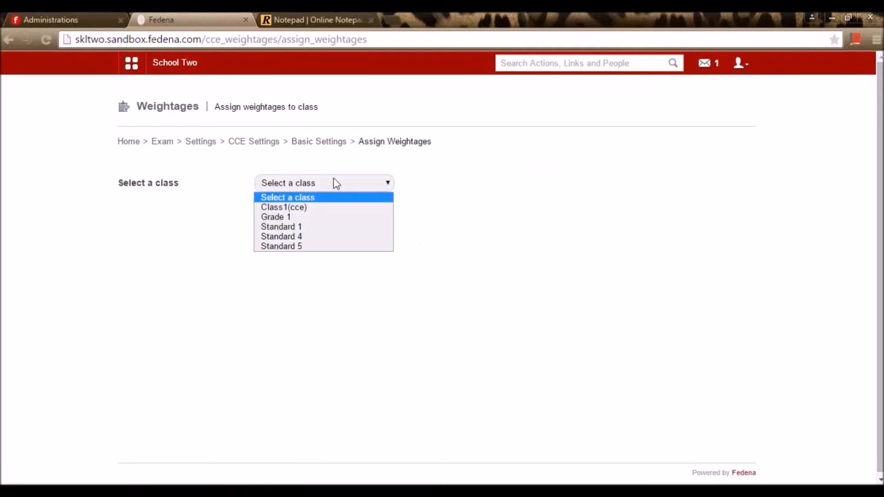
{"action": "left_click", "coordinate": [314, 215]}
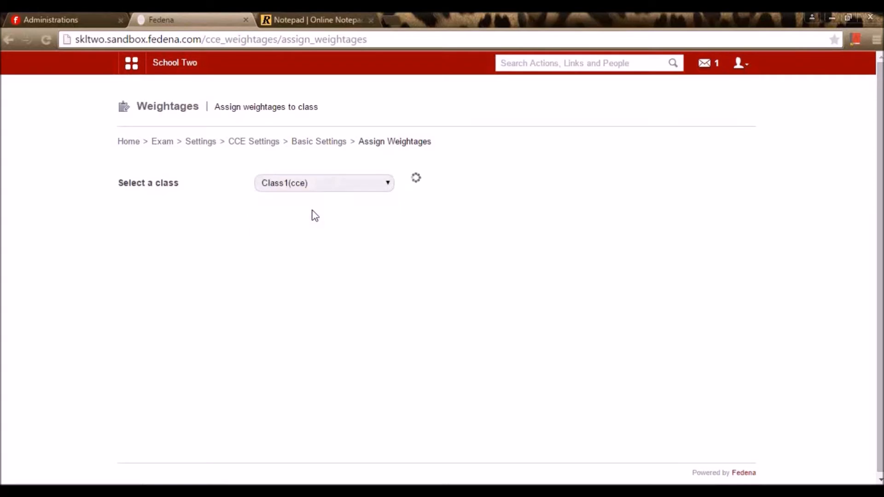
{"action": "scroll", "coordinate": [311, 307], "scroll_direction": "down", "scroll_amount": 1}
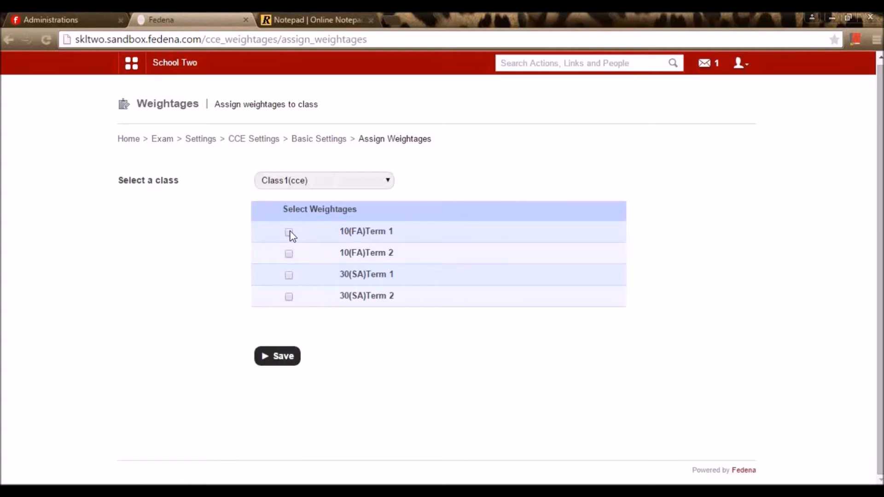
{"action": "left_click", "coordinate": [289, 296]}
{"action": "left_click", "coordinate": [285, 361]}
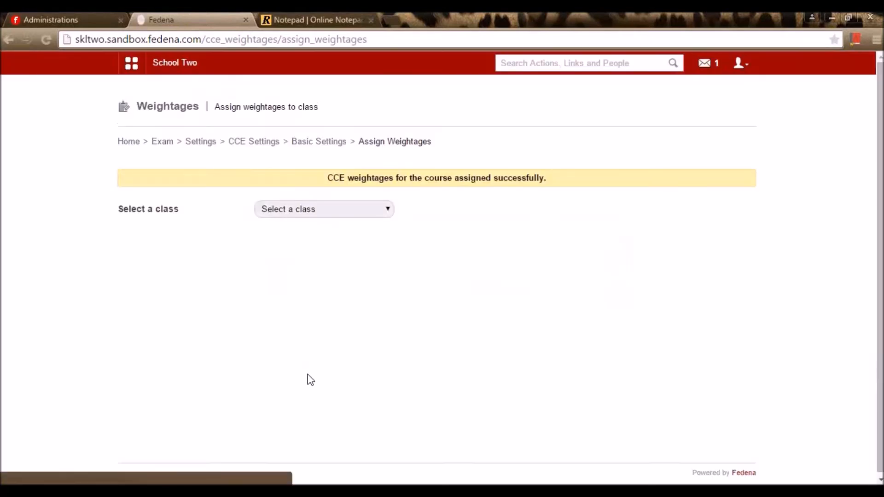
- Navigate from CCE settings through Co-Scholastic Settings to the Thinking, Analytical and Visual Skills groups list
{"action": "left_click", "coordinate": [328, 141]}
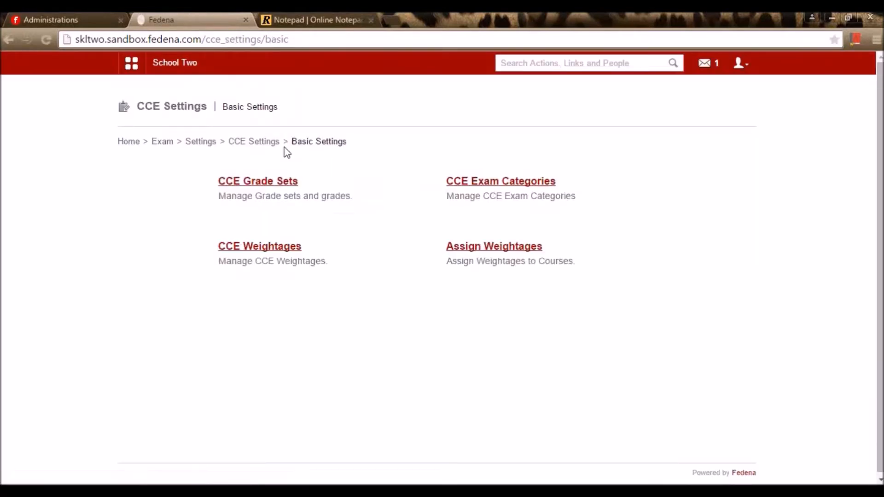
{"action": "left_click", "coordinate": [267, 144]}
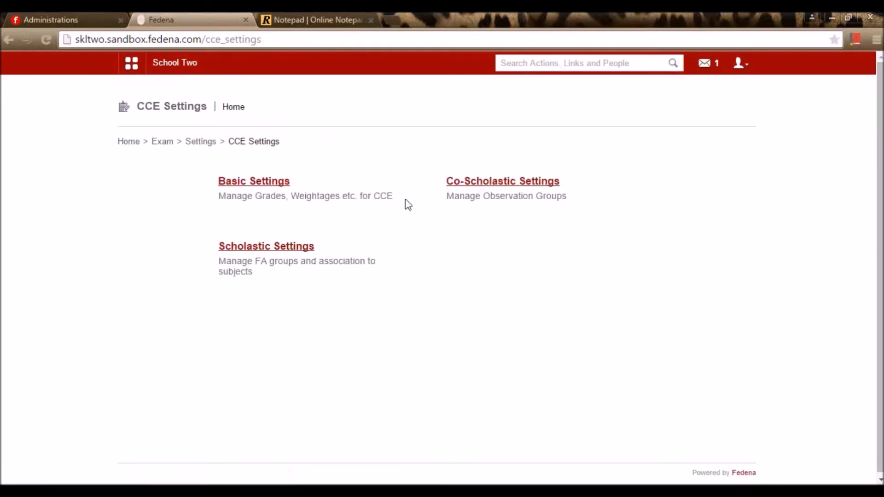
{"action": "left_click", "coordinate": [475, 185]}
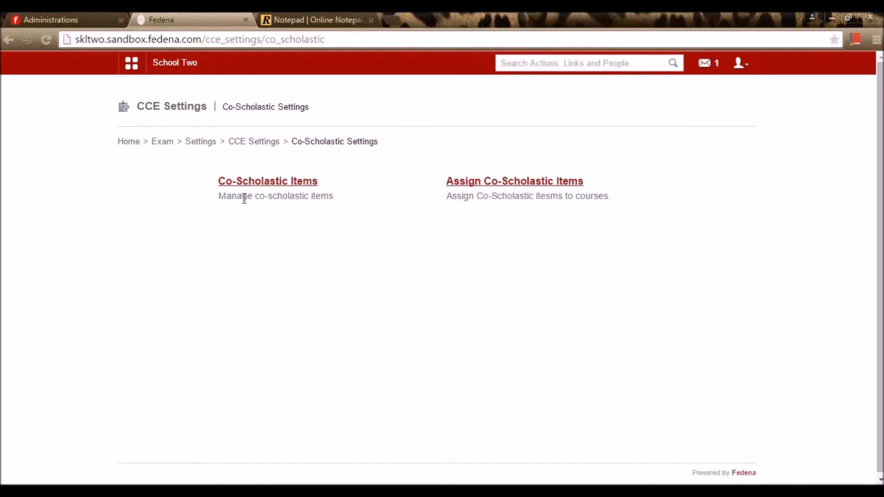
{"action": "left_click", "coordinate": [268, 182]}
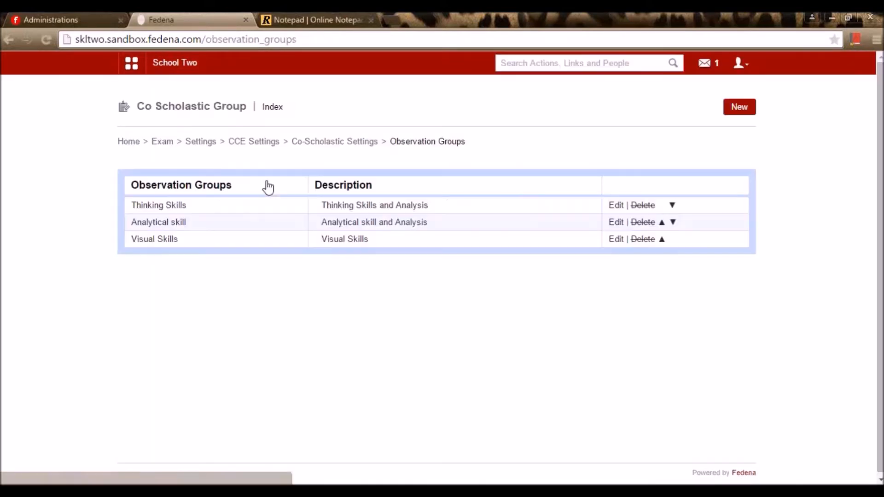
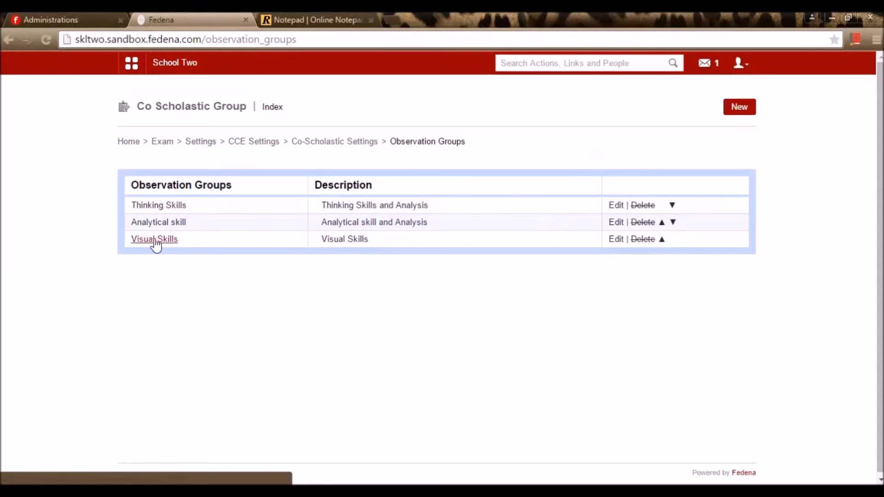
- Update Thinking Skills with Co - Scholastic Grade set and Co Scholastic Activity type, then view its details
{"action": "left_click", "coordinate": [154, 207]}
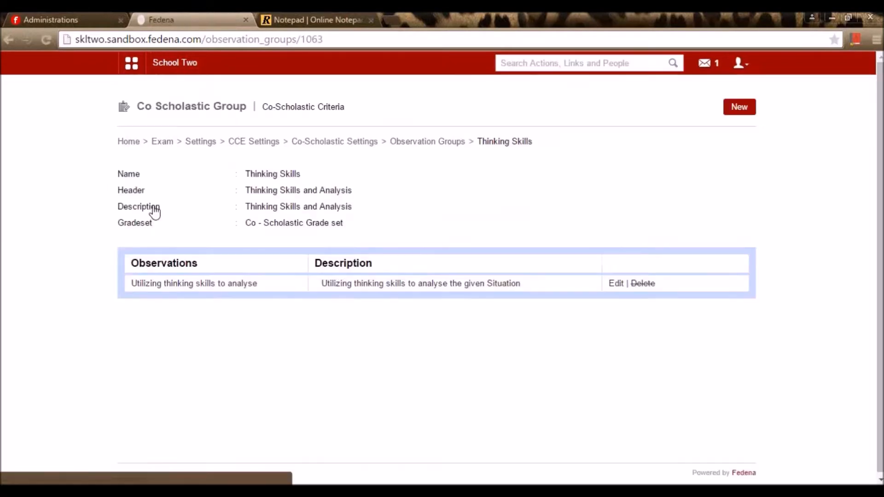
{"action": "key", "text": "alt+Left"}
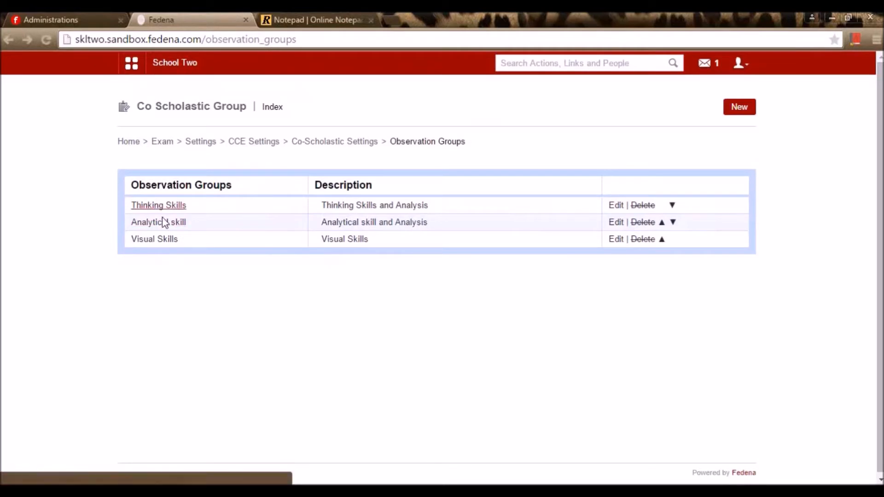
{"action": "left_click", "coordinate": [617, 205]}
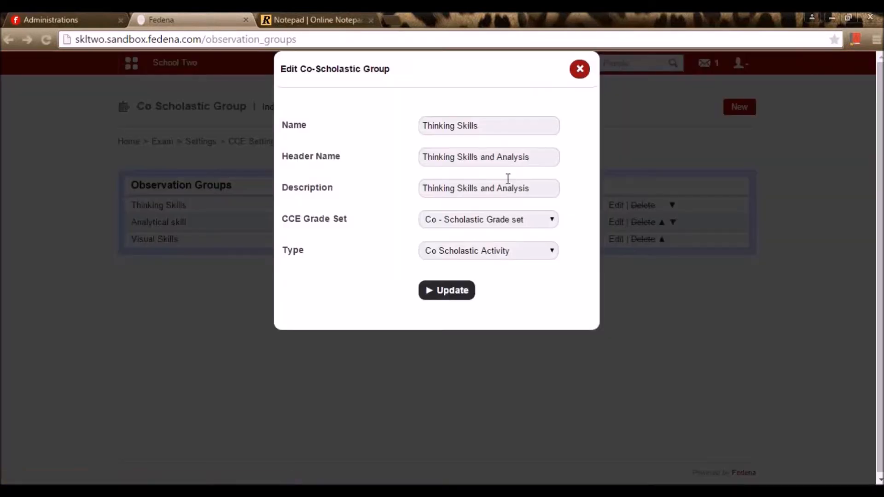
{"action": "left_click_drag", "start_coordinate": [497, 129], "coordinate": [424, 128]}
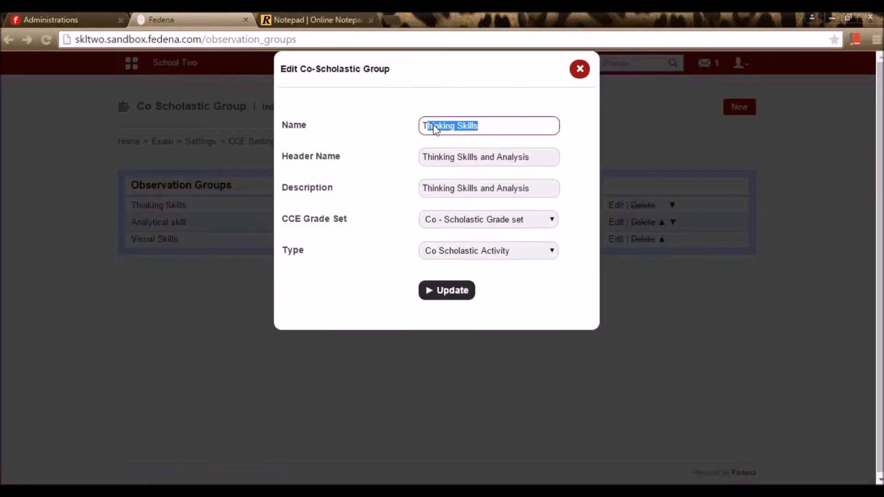
{"action": "left_click", "coordinate": [404, 151]}
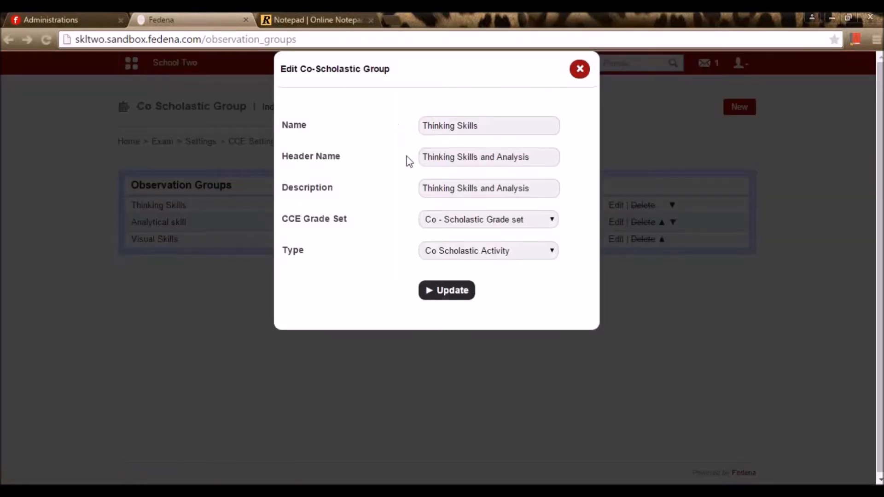
{"action": "left_click", "coordinate": [499, 221]}
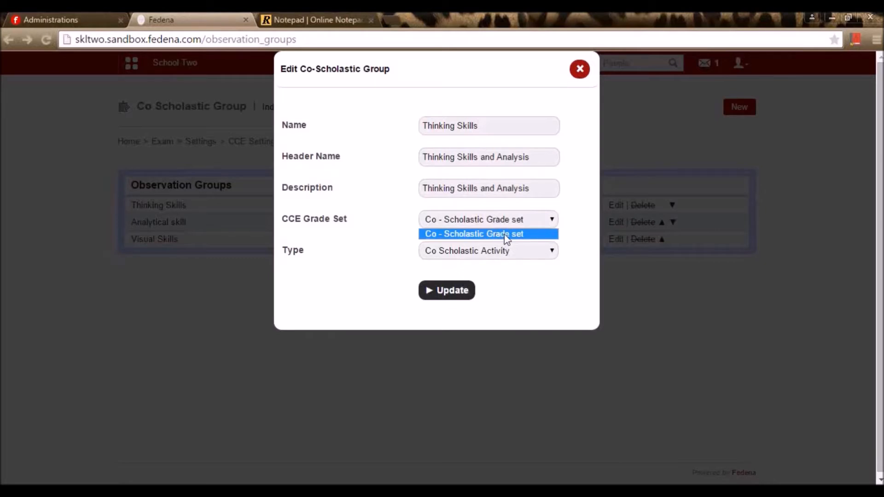
{"action": "left_click", "coordinate": [506, 235]}
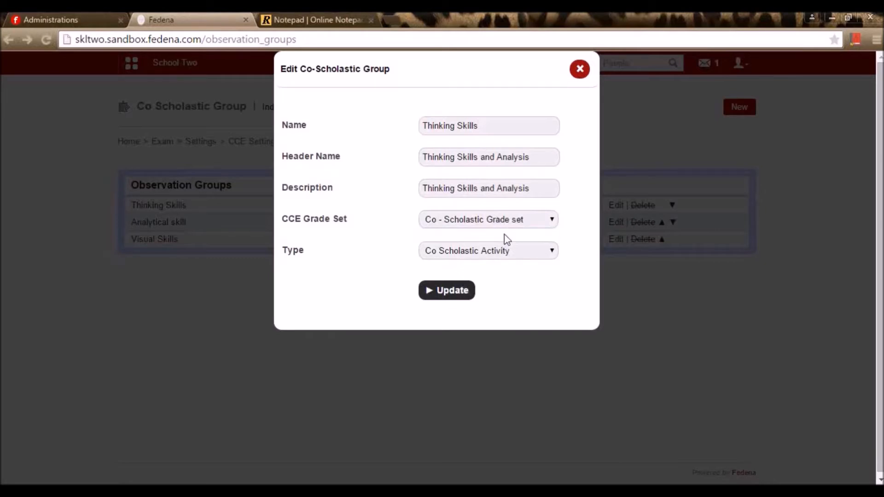
{"action": "left_click", "coordinate": [492, 254]}
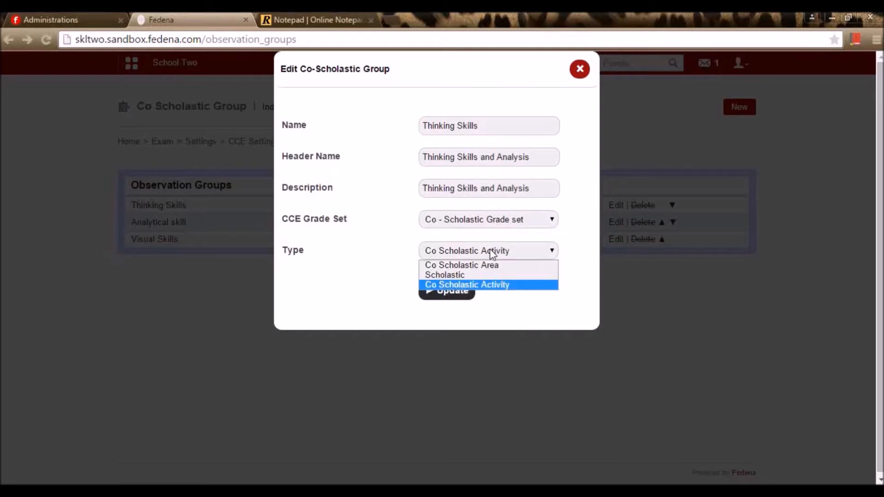
{"action": "left_click", "coordinate": [486, 257]}
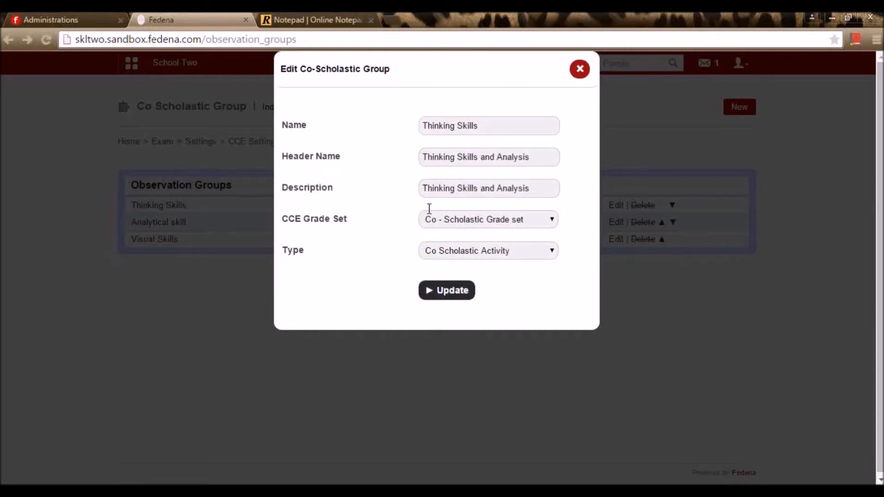
{"action": "left_click", "coordinate": [459, 296]}
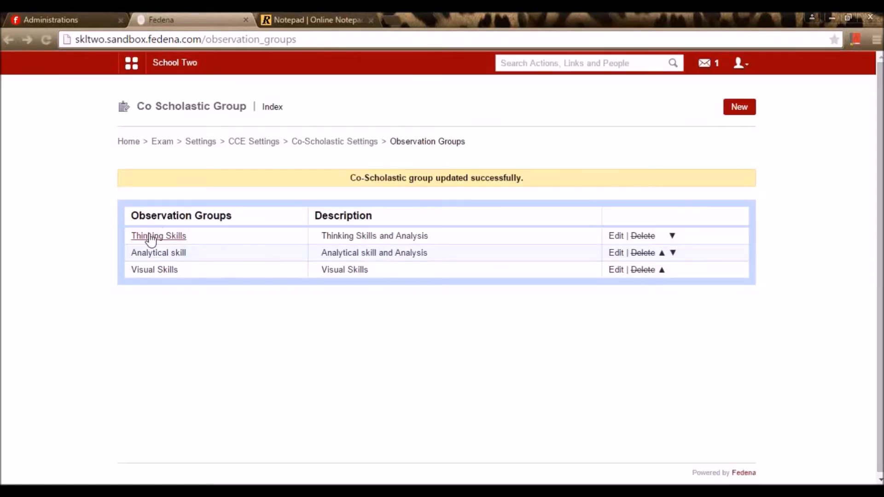
{"action": "left_click", "coordinate": [148, 236]}
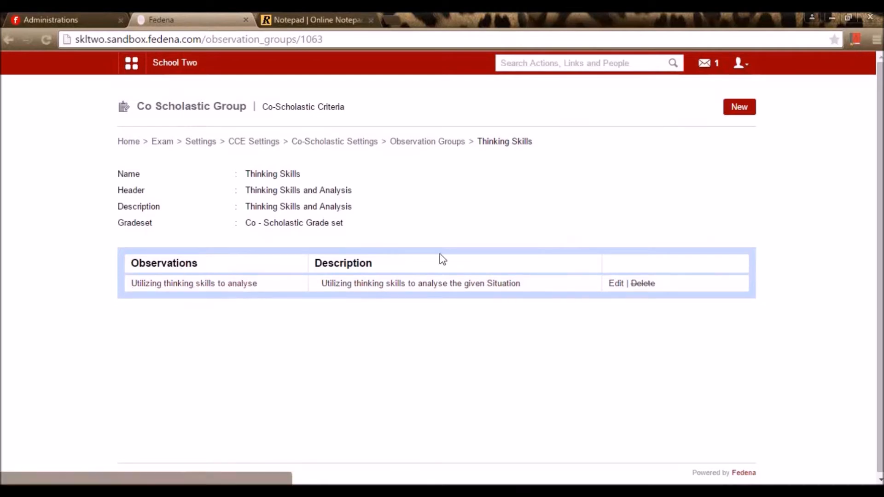
- Look over the Thinking Skills observation and its descriptive indicator without changes, then return to Observation Groups
{"action": "left_click", "coordinate": [728, 109]}
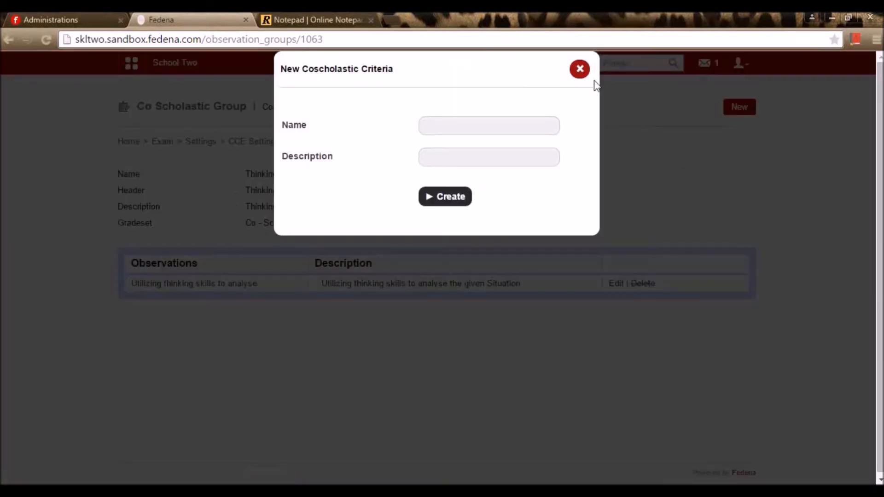
{"action": "left_click", "coordinate": [580, 69]}
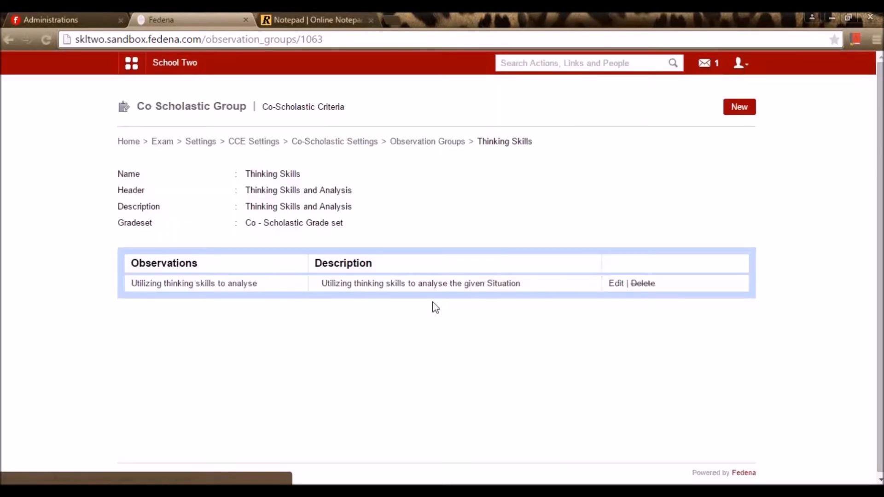
{"action": "left_click", "coordinate": [615, 285]}
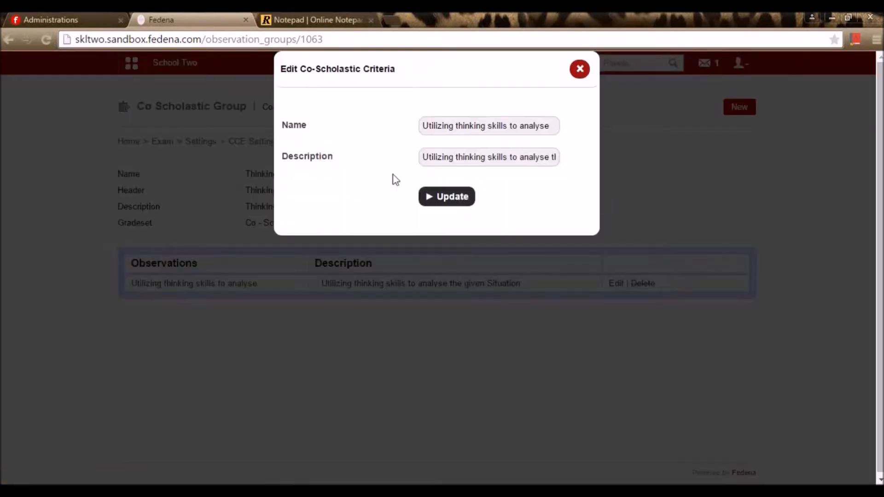
{"action": "left_click", "coordinate": [578, 70]}
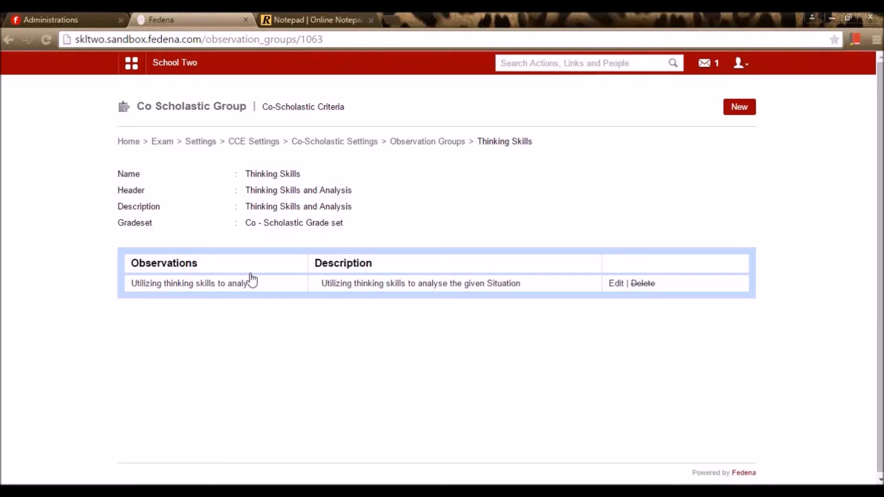
{"action": "left_click", "coordinate": [237, 285]}
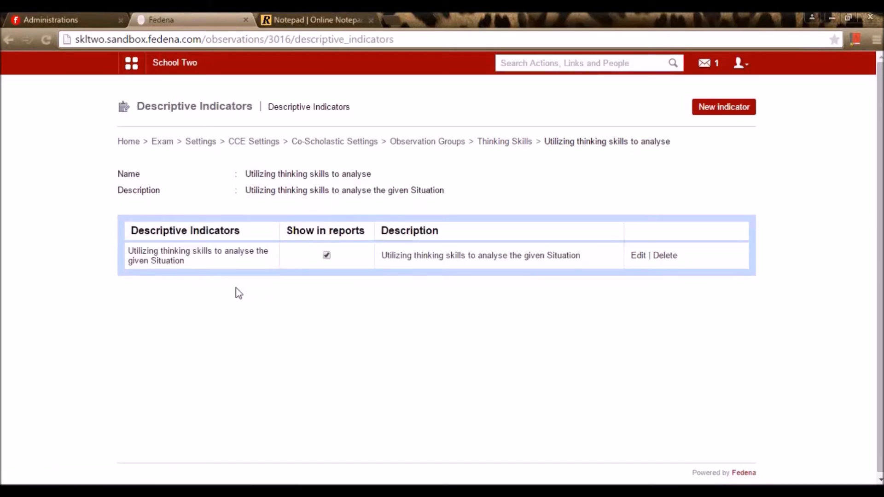
{"action": "left_click", "coordinate": [632, 259]}
{"action": "left_click", "coordinate": [579, 70]}
{"action": "key", "text": "alt+Left"}
{"action": "key", "text": "alt+Left"}
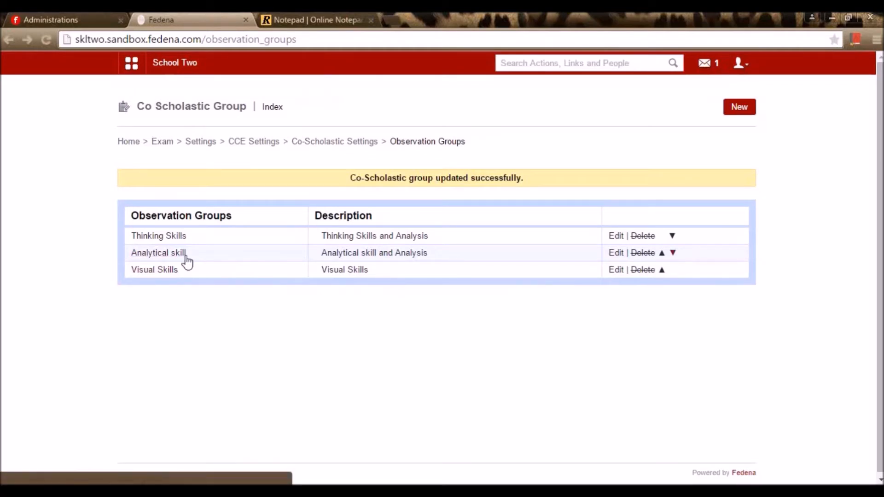
- Review Analytical skill and its 'Analytical skill and Analysis' descriptive indicators, then return to the groups list
{"action": "left_click", "coordinate": [162, 253]}
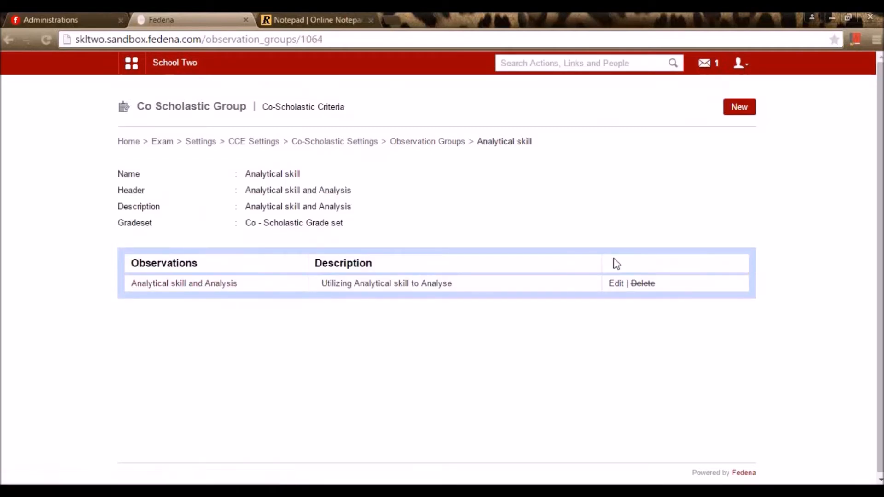
{"action": "left_click", "coordinate": [210, 284]}
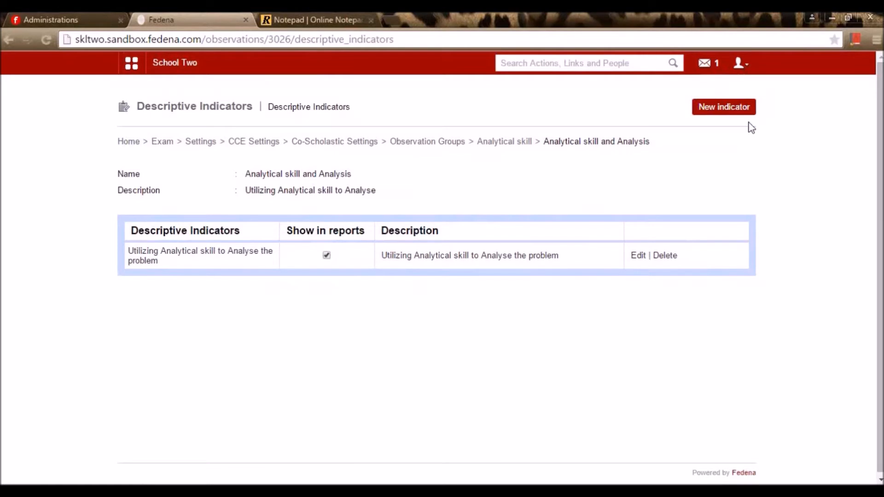
{"action": "key", "text": "alt+Left"}
{"action": "key", "text": "alt+Left"}
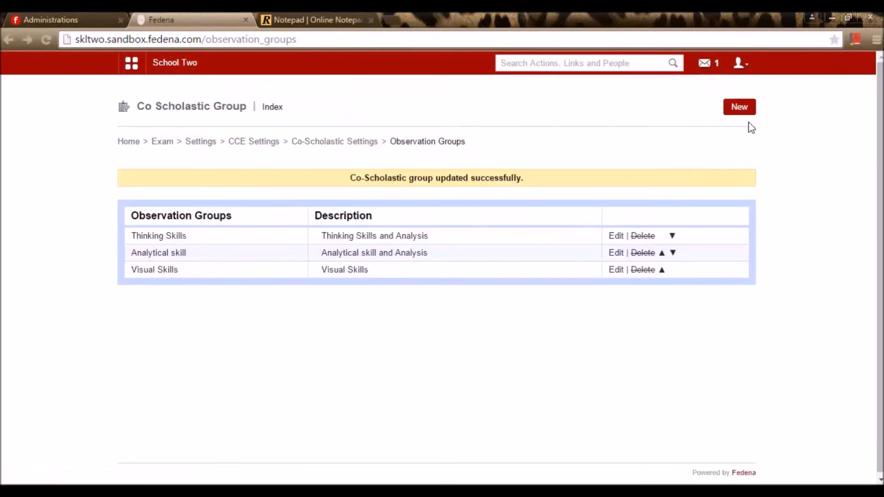
{"action": "key", "text": "alt+Left"}
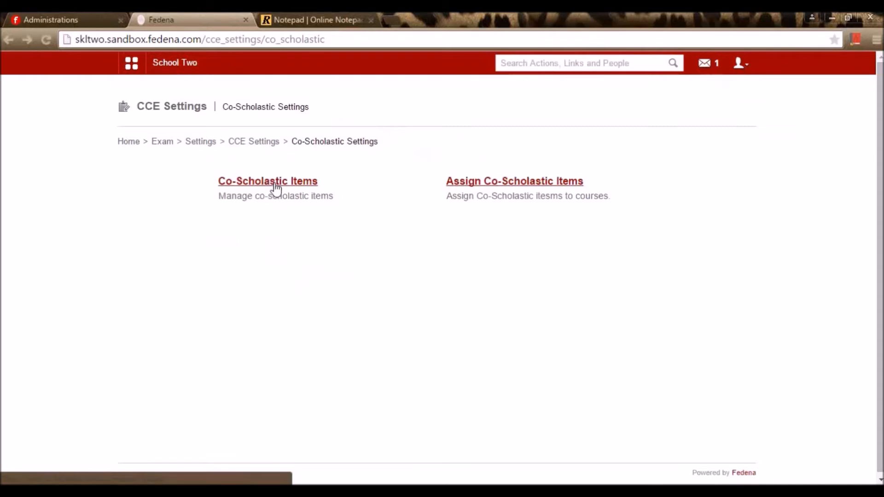
- Assign Thinking Skills and Analytical skill to Class1(cce), then go back to CCE Settings
{"action": "left_click", "coordinate": [479, 185]}
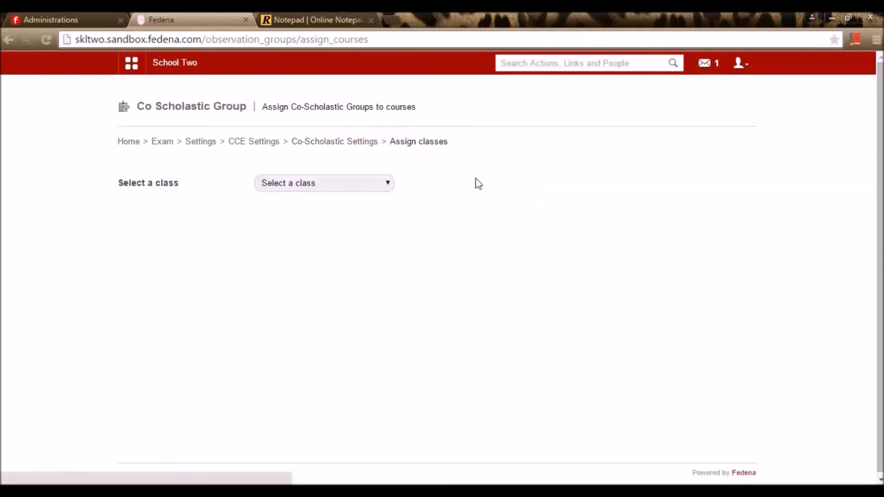
{"action": "left_click", "coordinate": [363, 186]}
{"action": "left_click", "coordinate": [353, 206]}
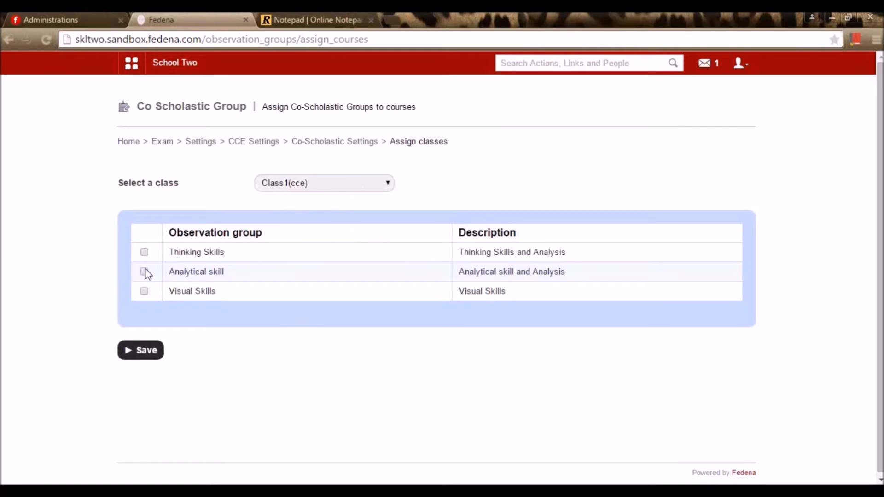
{"action": "left_click", "coordinate": [145, 252]}
{"action": "left_click", "coordinate": [144, 272]}
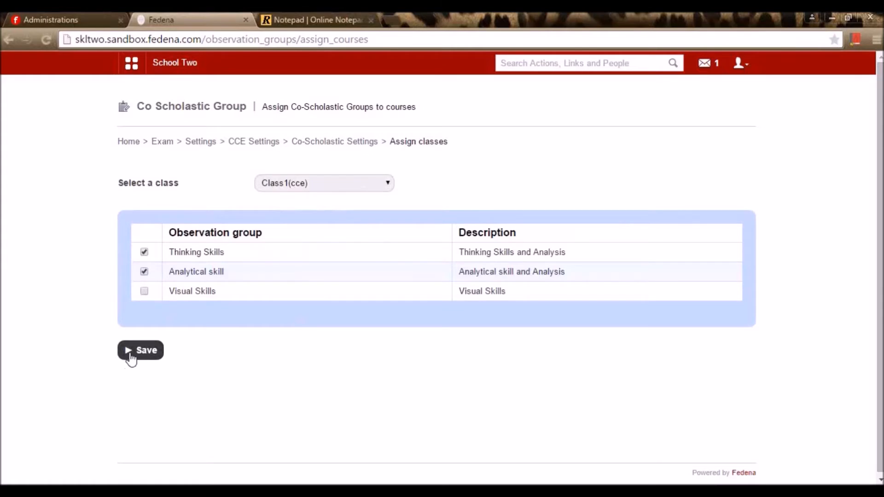
{"action": "left_click", "coordinate": [131, 358]}
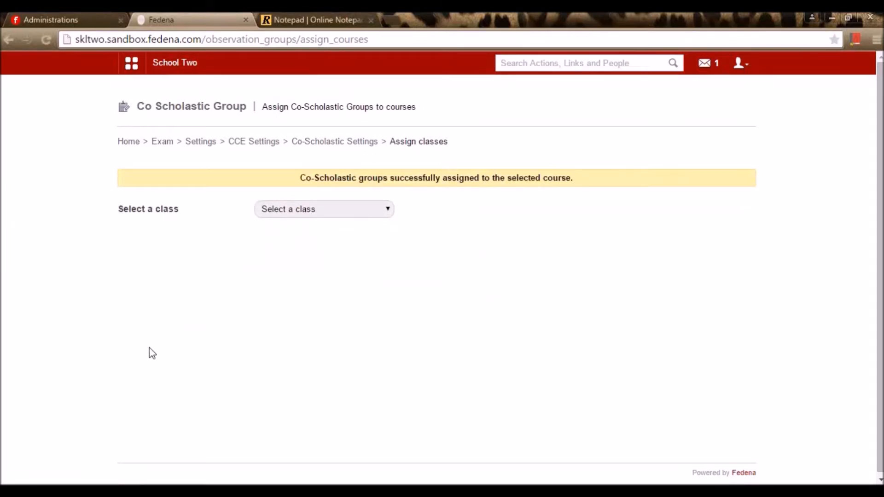
{"action": "left_click", "coordinate": [347, 142]}
{"action": "left_click", "coordinate": [263, 143]}
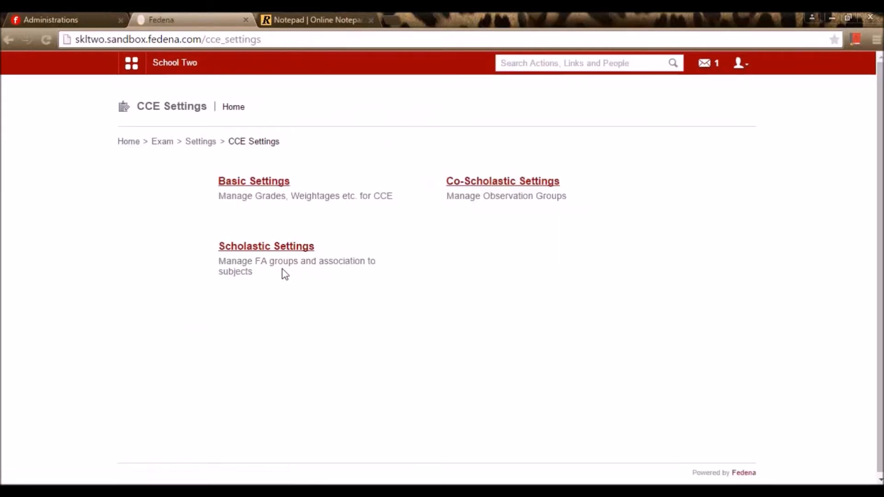
- Open Scholastic Settings, check the Term 1 FA formula in Notepad, then view Formative Assessment groups
{"action": "left_click", "coordinate": [283, 251]}
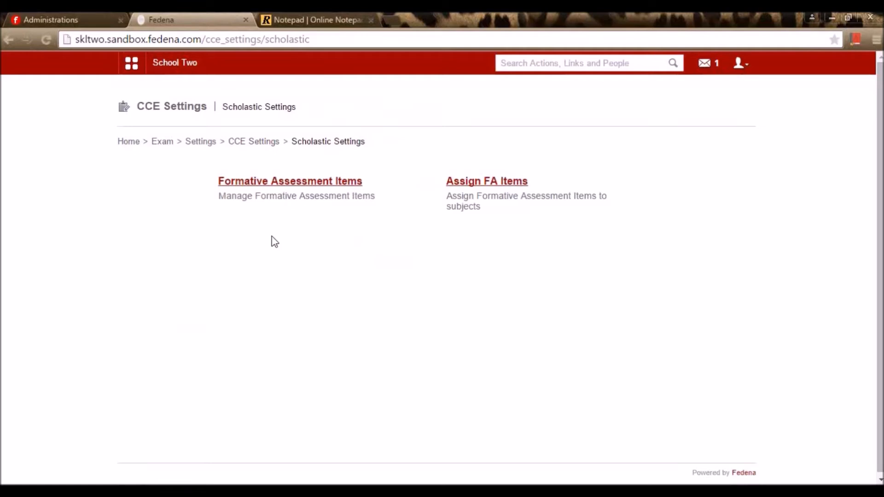
{"action": "left_click", "coordinate": [305, 19]}
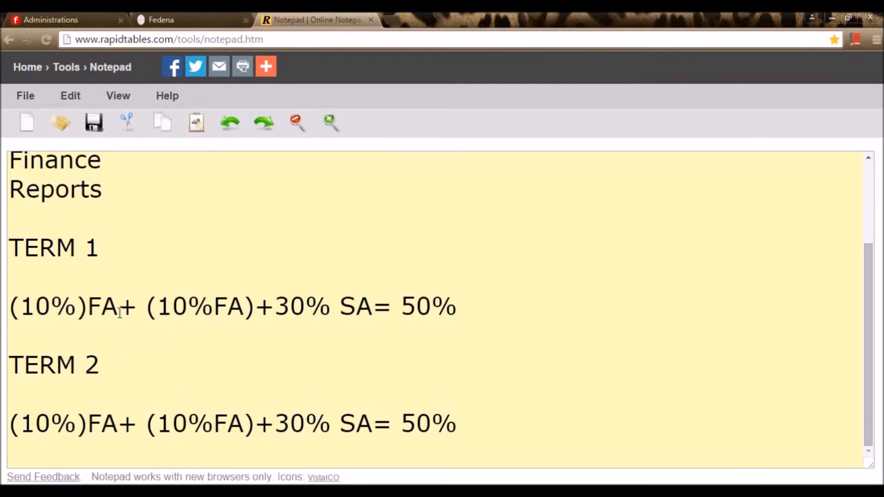
{"action": "double_click", "coordinate": [106, 306]}
{"action": "left_click", "coordinate": [339, 306]}
{"action": "left_click", "coordinate": [198, 17]}
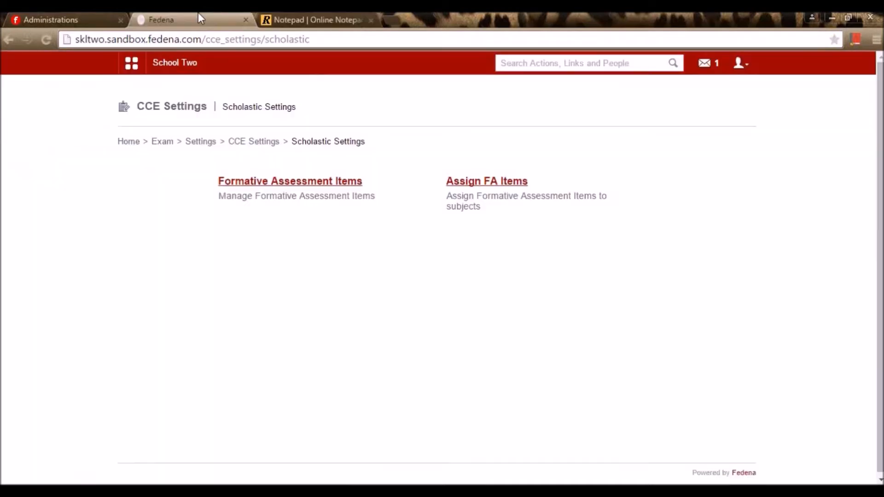
{"action": "left_click", "coordinate": [316, 186]}
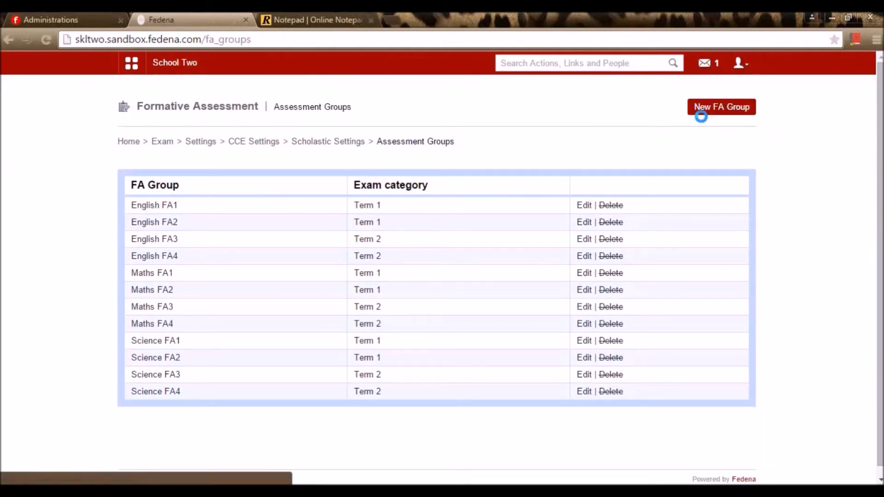
- Re-save English FA1, keeping group number FA1 and exam category Term 1
{"action": "left_click", "coordinate": [700, 113]}
{"action": "left_click", "coordinate": [579, 69]}
{"action": "left_click", "coordinate": [581, 205]}
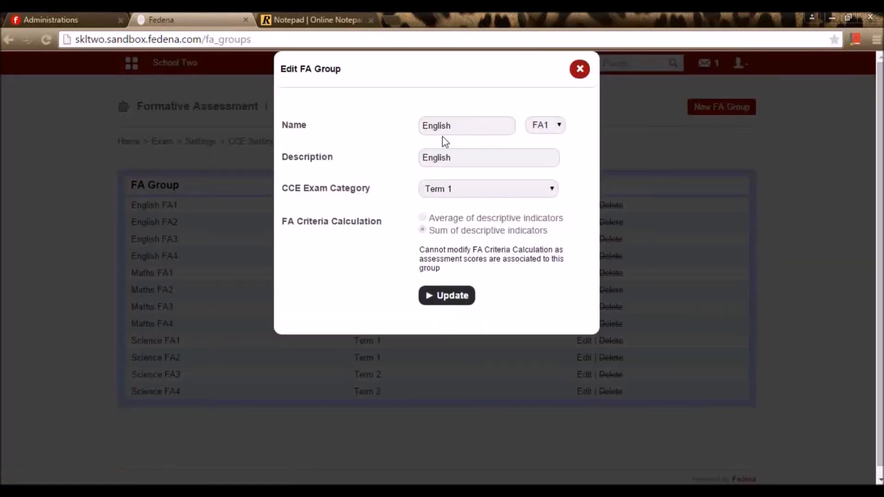
{"action": "left_click_drag", "start_coordinate": [476, 133], "coordinate": [375, 137]}
{"action": "left_click", "coordinate": [551, 126]}
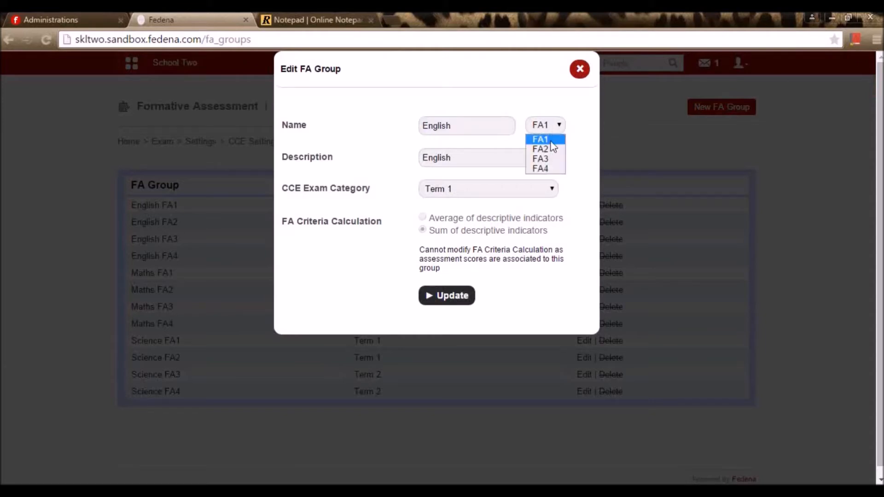
{"action": "left_click", "coordinate": [553, 140]}
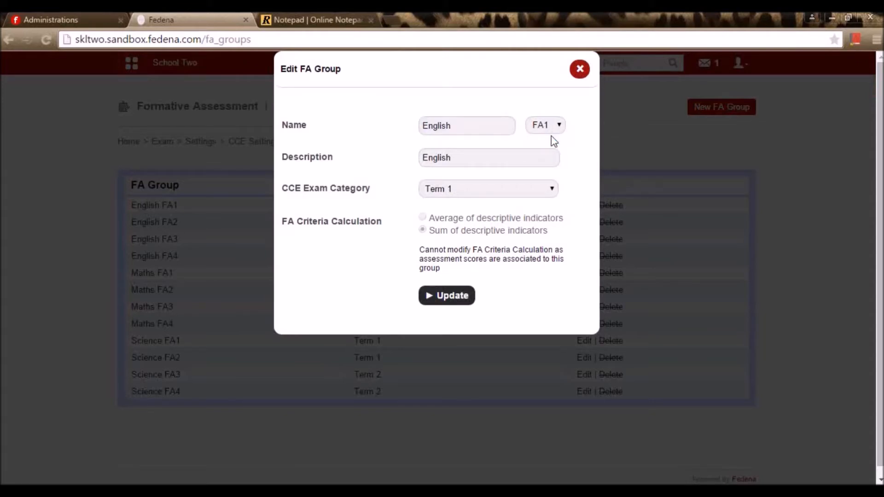
{"action": "left_click", "coordinate": [549, 190]}
{"action": "left_click", "coordinate": [500, 202]}
{"action": "left_click", "coordinate": [434, 304]}
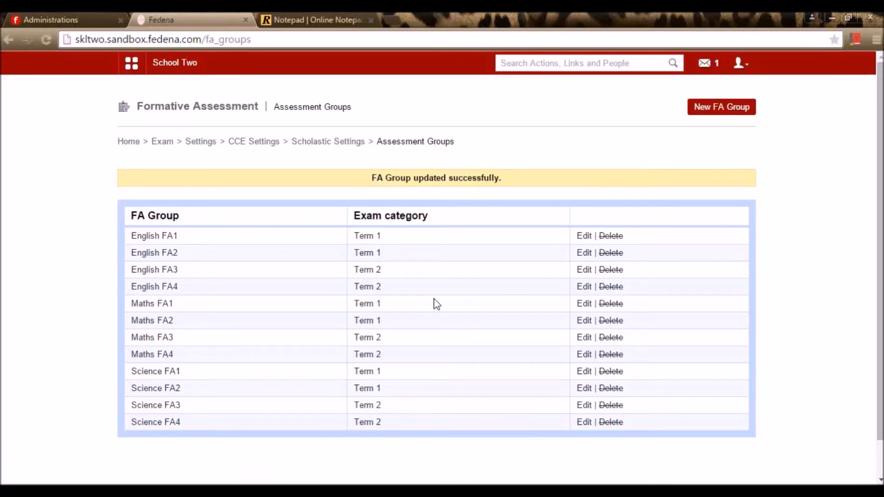
- Glance at English FA2 and the Term 1 weighting formula, then open English FA1's criteria
{"action": "left_click", "coordinate": [586, 257]}
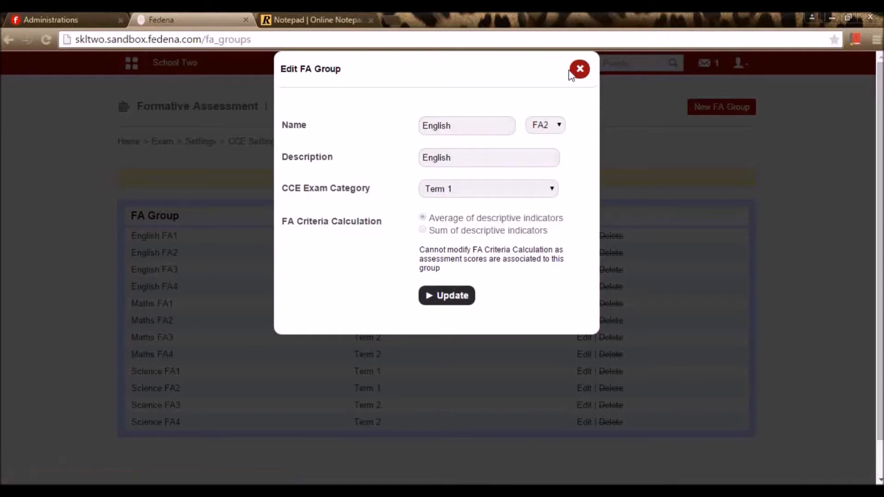
{"action": "left_click", "coordinate": [582, 69]}
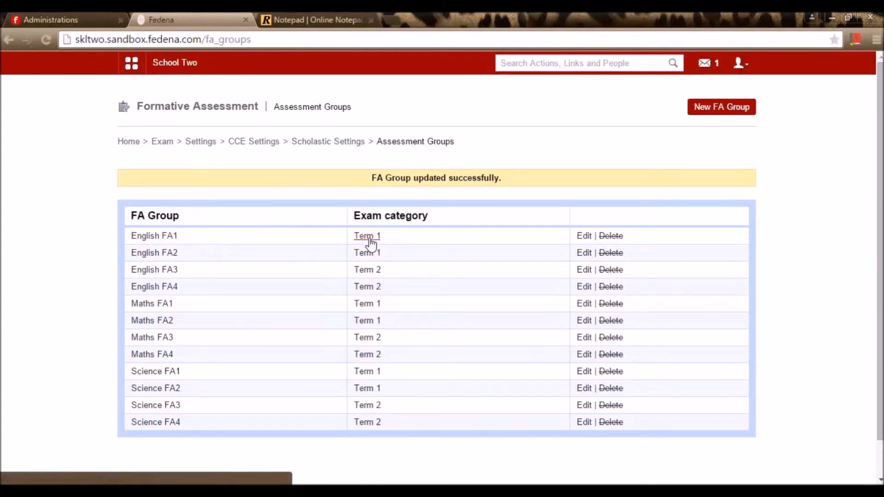
{"action": "left_click", "coordinate": [340, 14]}
{"action": "left_click_drag", "start_coordinate": [20, 306], "coordinate": [457, 297]}
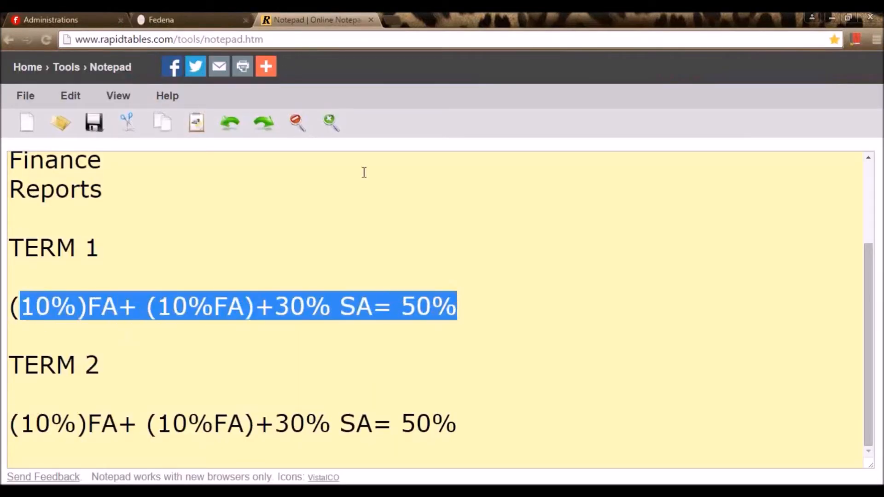
{"action": "left_click", "coordinate": [186, 17]}
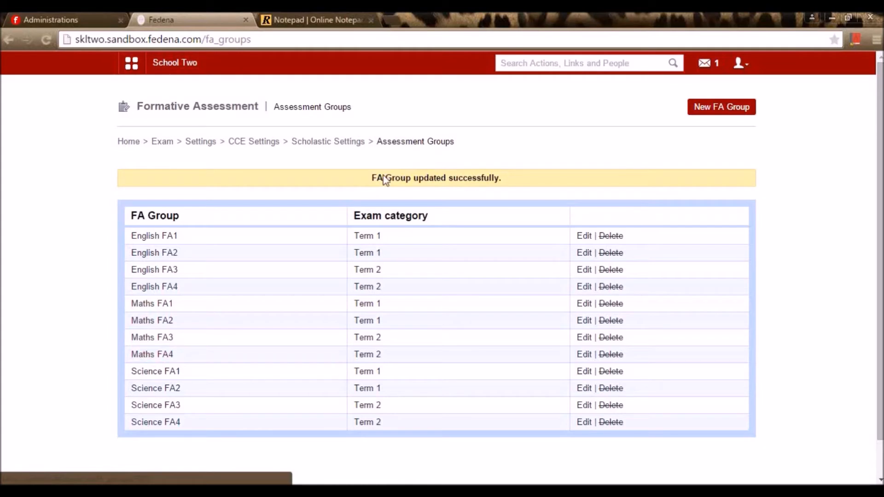
{"action": "left_click", "coordinate": [157, 238]}
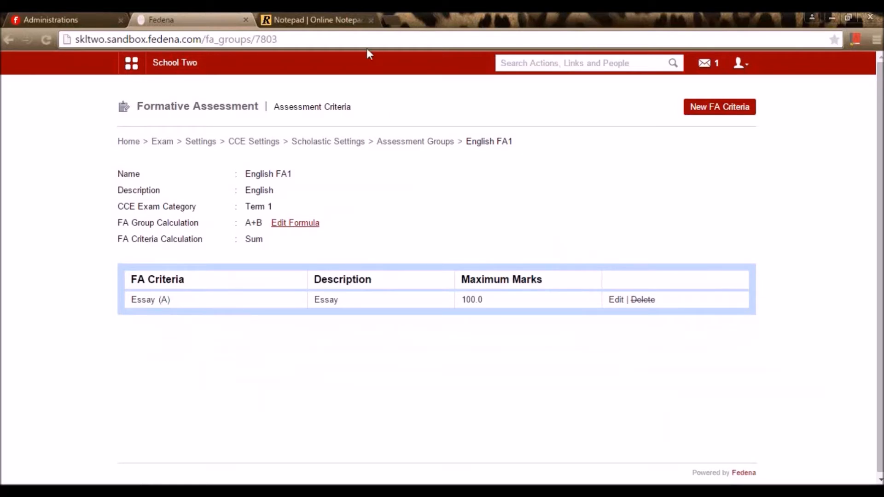
- Review the Essay criterion's descriptive indicators and edit form without making changes
{"action": "left_click", "coordinate": [332, 15]}
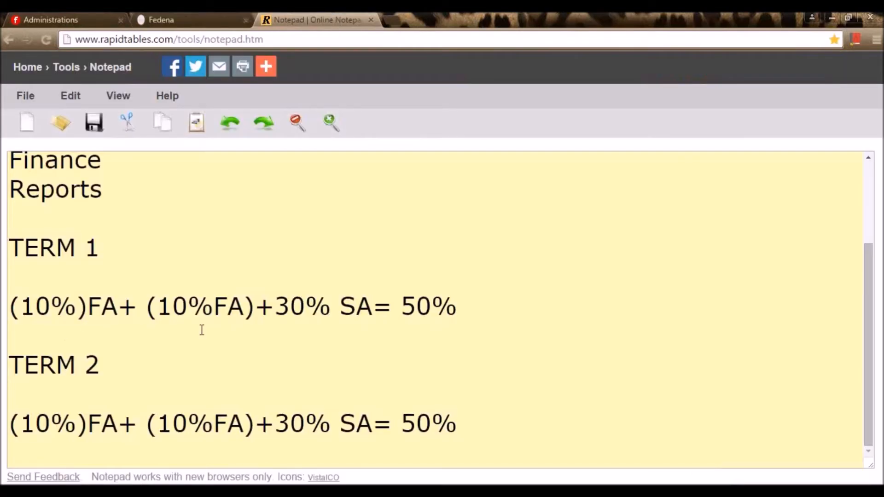
{"action": "left_click", "coordinate": [199, 19]}
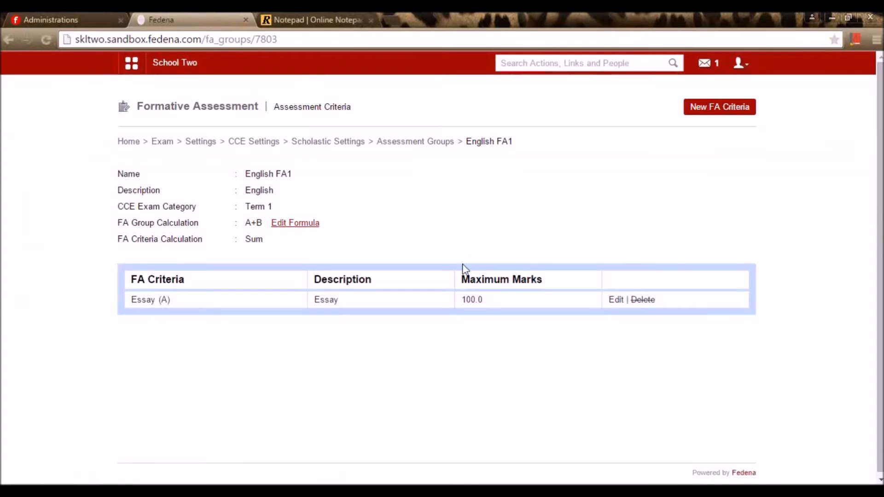
{"action": "left_click", "coordinate": [143, 299]}
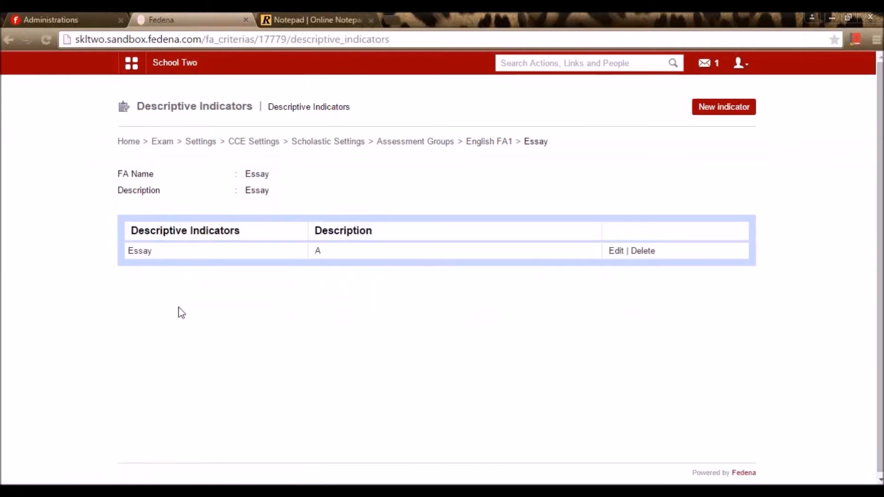
{"action": "key", "text": "alt+Left"}
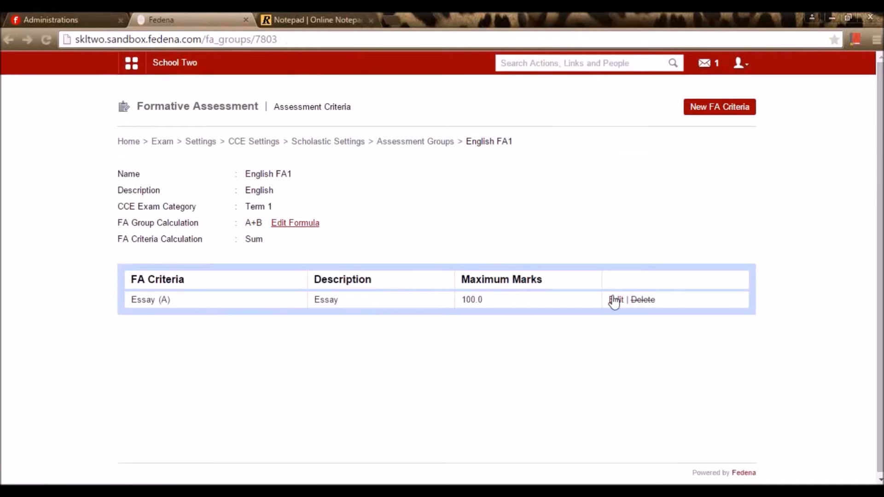
{"action": "left_click", "coordinate": [615, 300]}
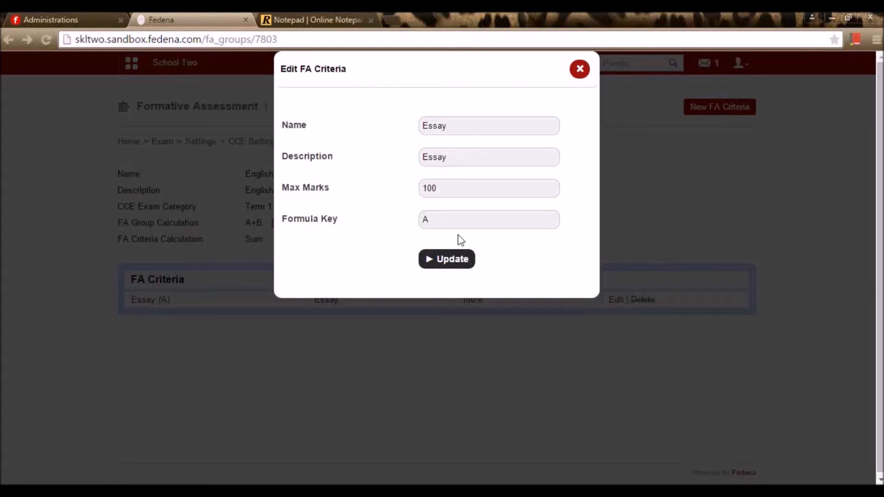
{"action": "left_click", "coordinate": [579, 69]}
- Create criterion 'Story writing' with the same description, 100 max marks and formula key B
{"action": "left_click", "coordinate": [711, 112]}
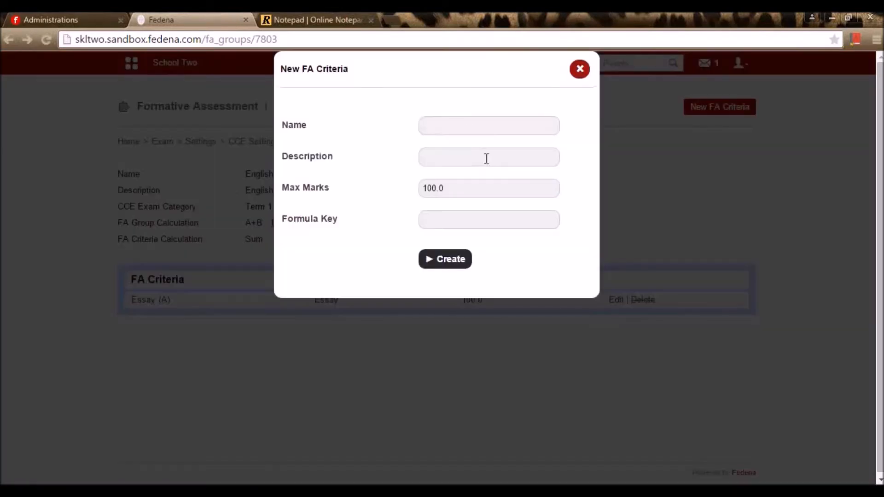
{"action": "left_click", "coordinate": [469, 129]}
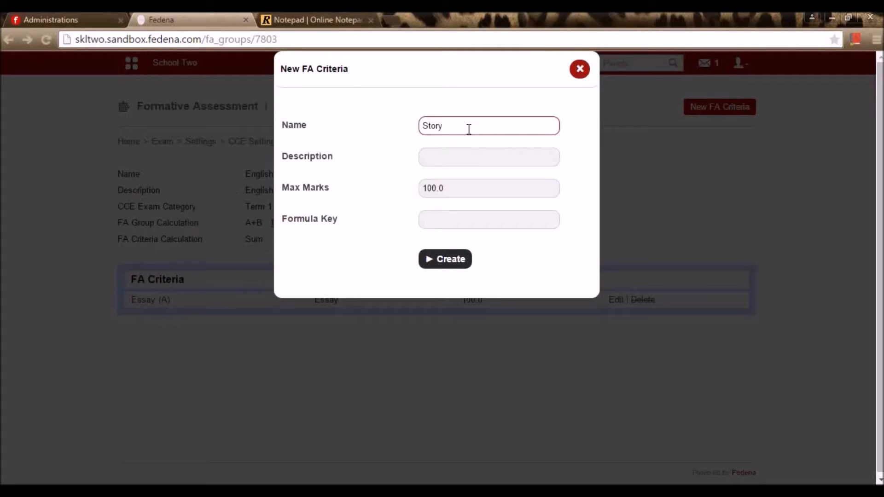
{"action": "type", "text": "riting"}
{"action": "left_click_drag", "start_coordinate": [496, 122], "coordinate": [395, 122]}
{"action": "key", "text": "ctrl+c"}
{"action": "left_click", "coordinate": [454, 158]}
{"action": "key", "text": "ctrl+v"}
{"action": "left_click", "coordinate": [454, 193]}
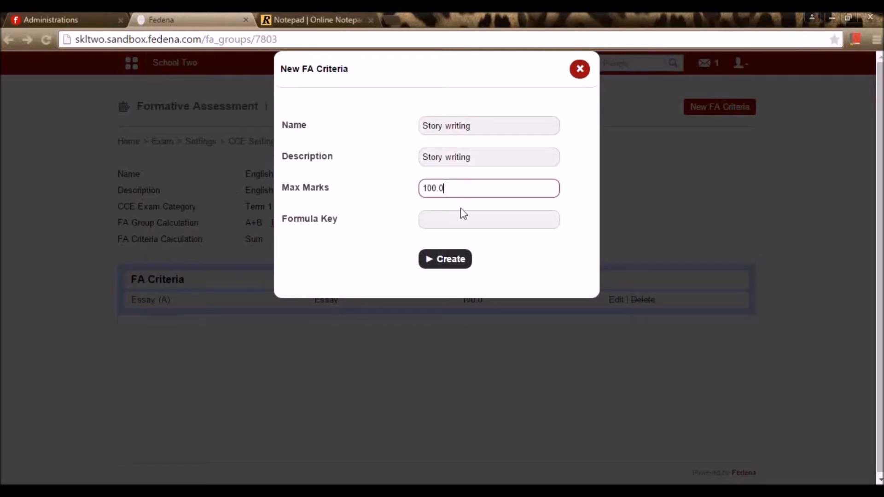
{"action": "left_click", "coordinate": [443, 221]}
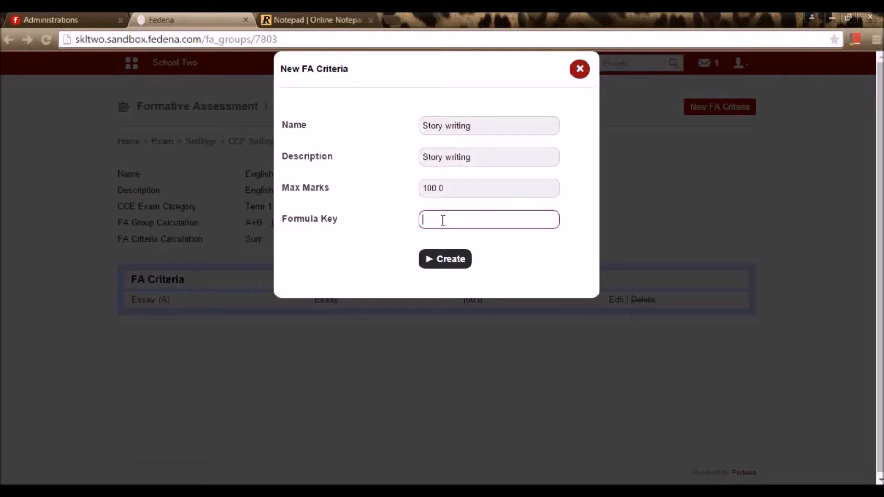
{"action": "type", "text": "B"}
{"action": "left_click", "coordinate": [445, 259]}
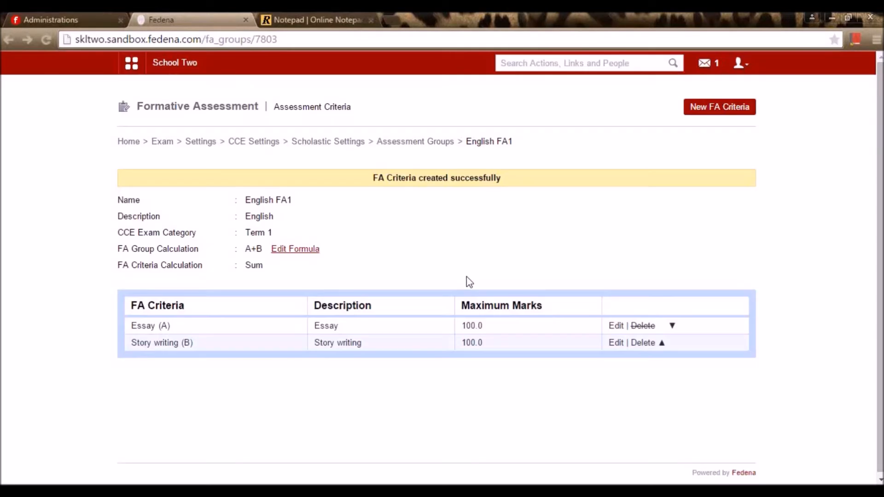
{"action": "scroll", "coordinate": [506, 281], "scroll_direction": "down", "scroll_amount": 1}
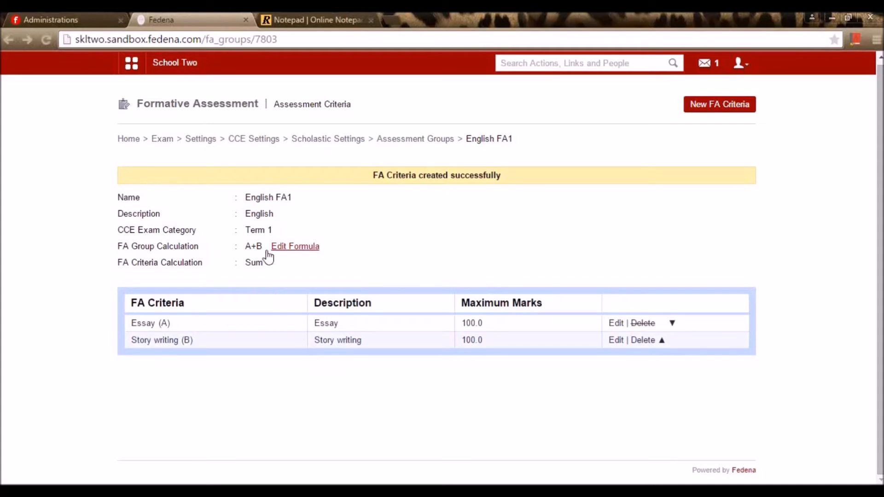
- Save English FA1's formula as A+B, summing the Essay and Story writing scores
{"action": "left_click", "coordinate": [291, 248]}
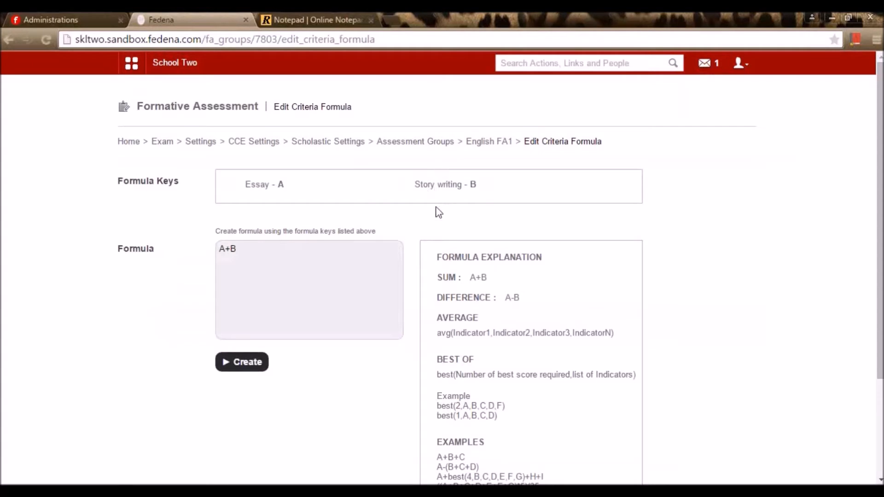
{"action": "scroll", "coordinate": [477, 255], "scroll_direction": "down", "scroll_amount": 3}
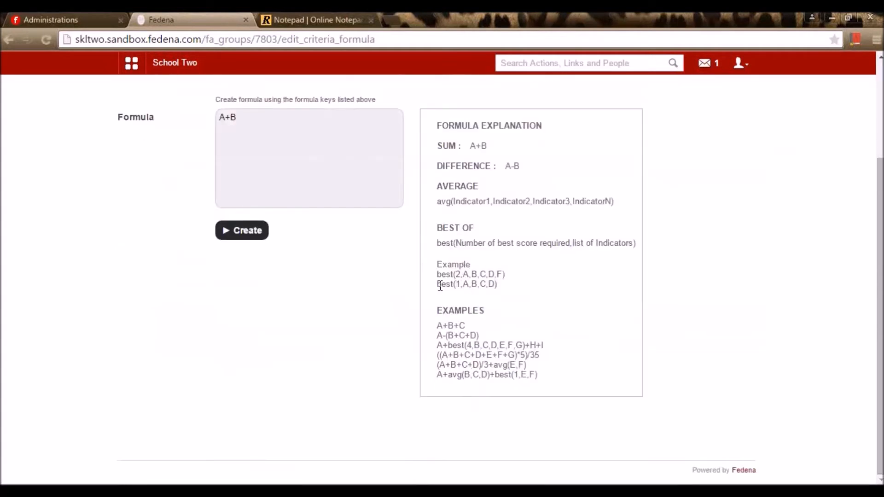
{"action": "scroll", "coordinate": [439, 284], "scroll_direction": "up", "scroll_amount": 3}
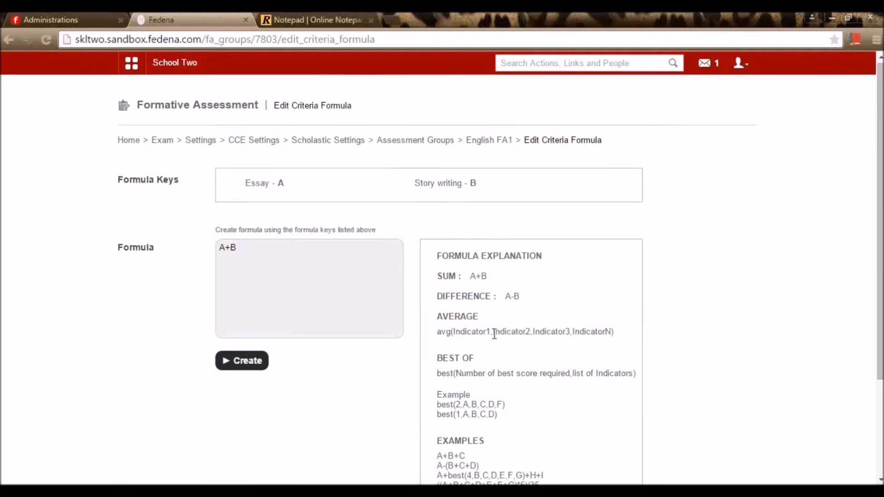
{"action": "scroll", "coordinate": [504, 335], "scroll_direction": "down", "scroll_amount": 2}
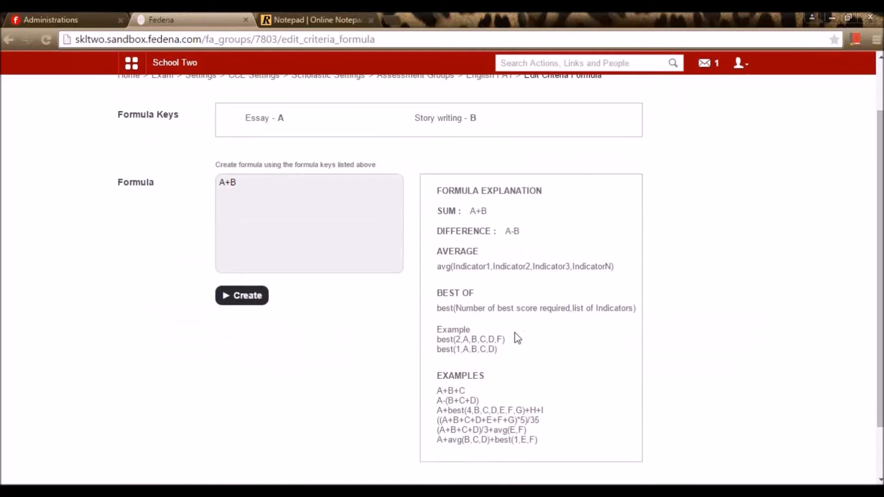
{"action": "scroll", "coordinate": [323, 231], "scroll_direction": "up", "scroll_amount": 2}
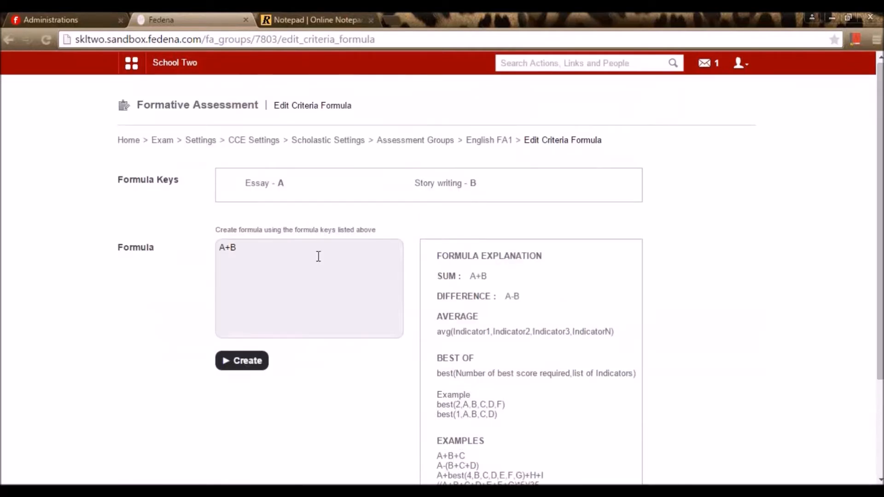
{"action": "left_click", "coordinate": [315, 253]}
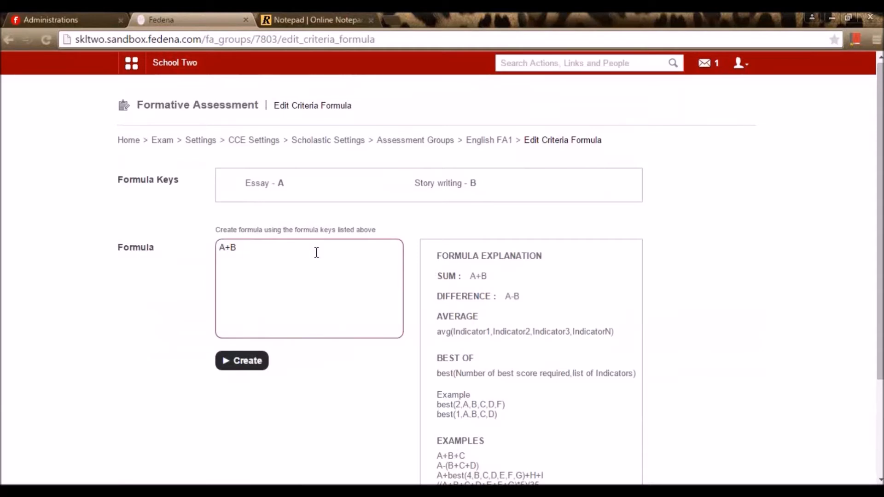
{"action": "left_click", "coordinate": [242, 363]}
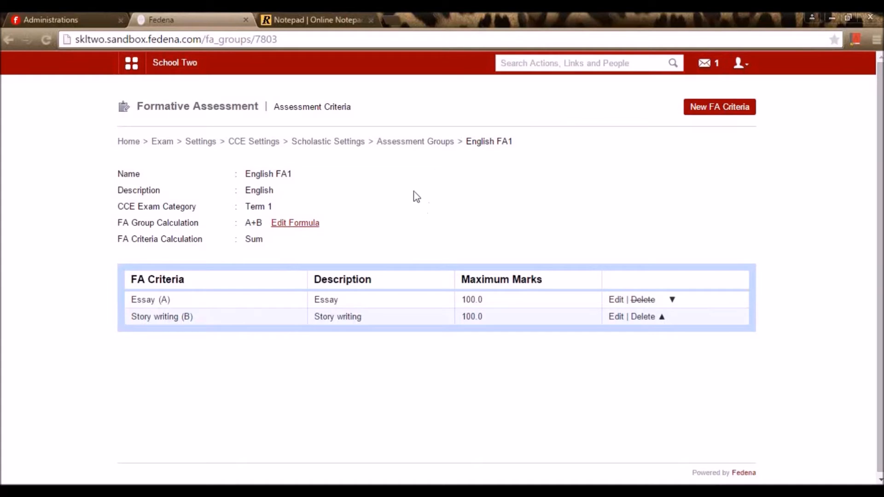
- Browse the English FA2 and Maths FA1 groups, then navigate back toward English FA1
{"action": "left_click", "coordinate": [449, 143]}
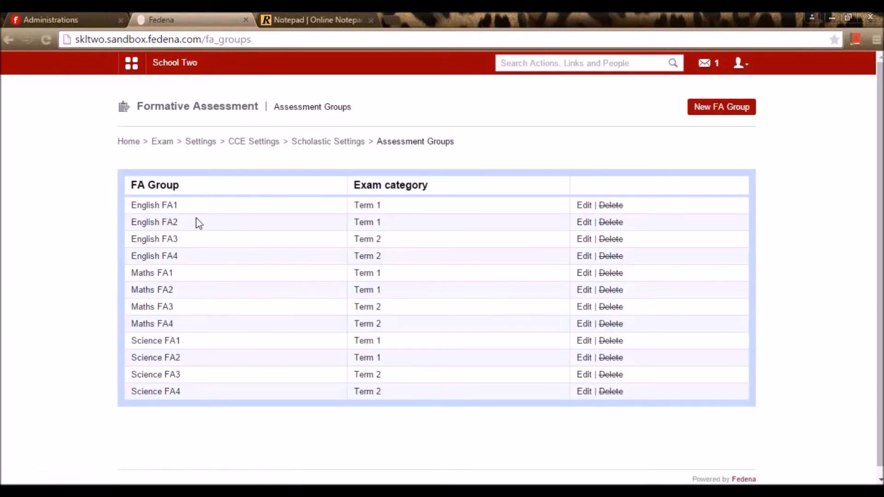
{"action": "left_click", "coordinate": [155, 225]}
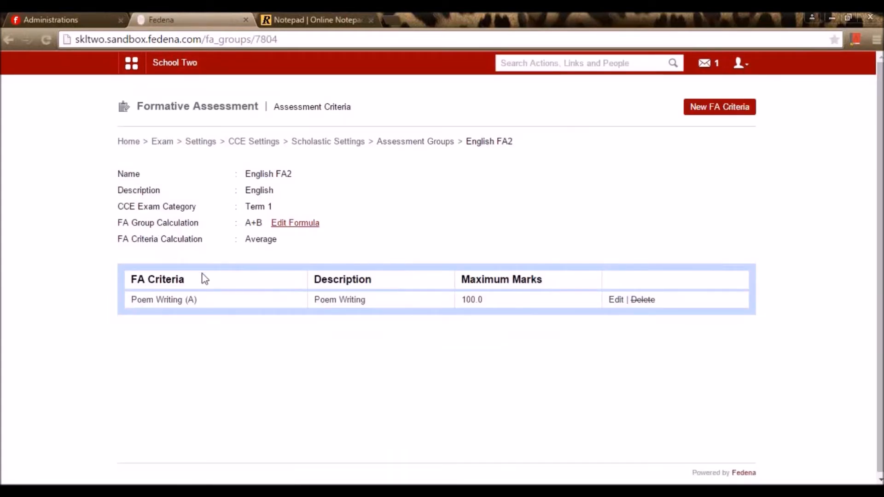
{"action": "key", "text": "alt+Left"}
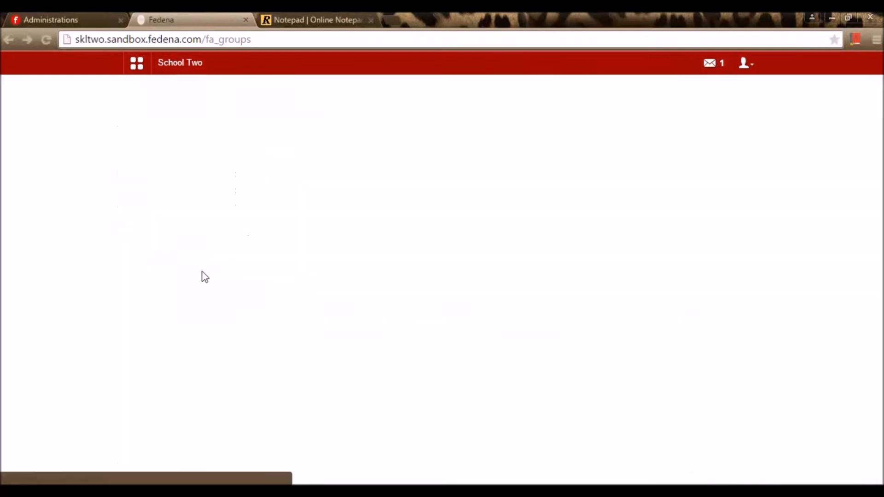
{"action": "left_click", "coordinate": [158, 273]}
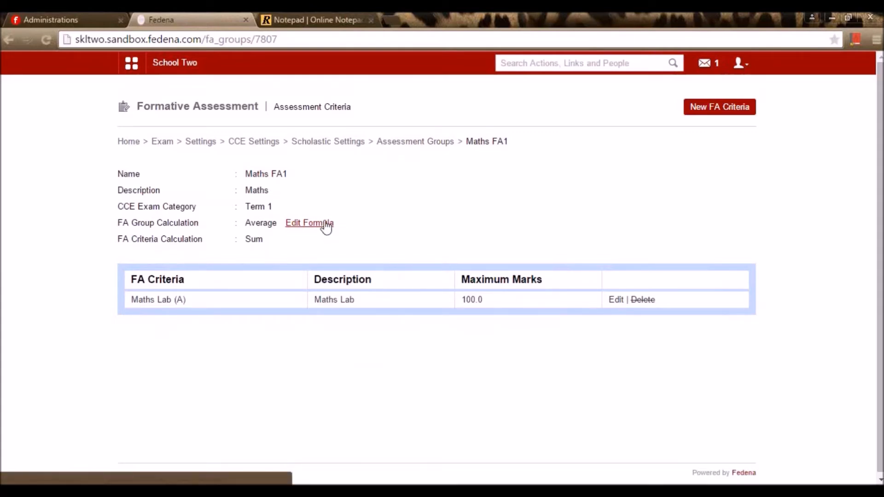
{"action": "key", "text": "alt+Left"}
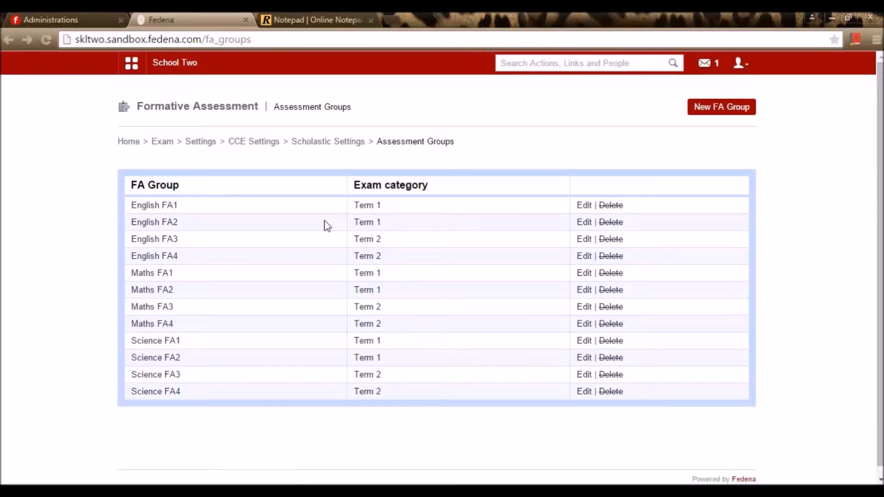
{"action": "key", "text": "alt+Left"}
- Assign English FA1, FA2 and FA3 to Class1(cce)'s English subject and save
{"action": "left_click", "coordinate": [325, 146]}
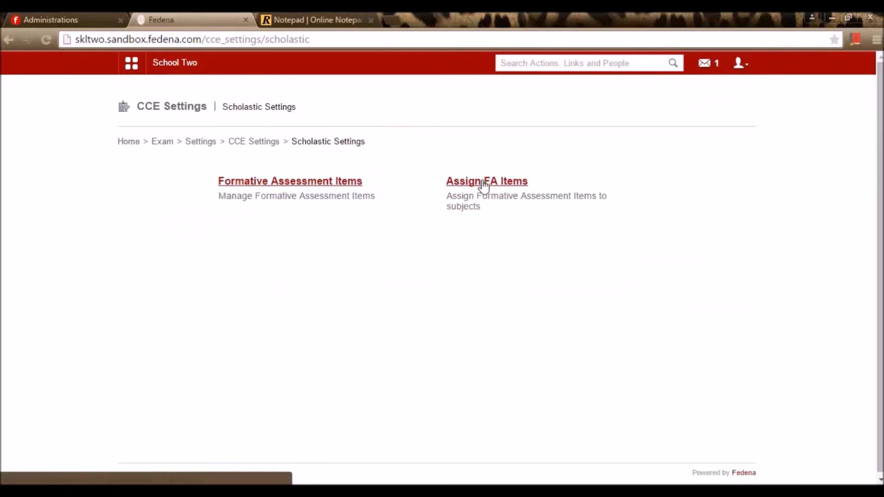
{"action": "left_click", "coordinate": [483, 183]}
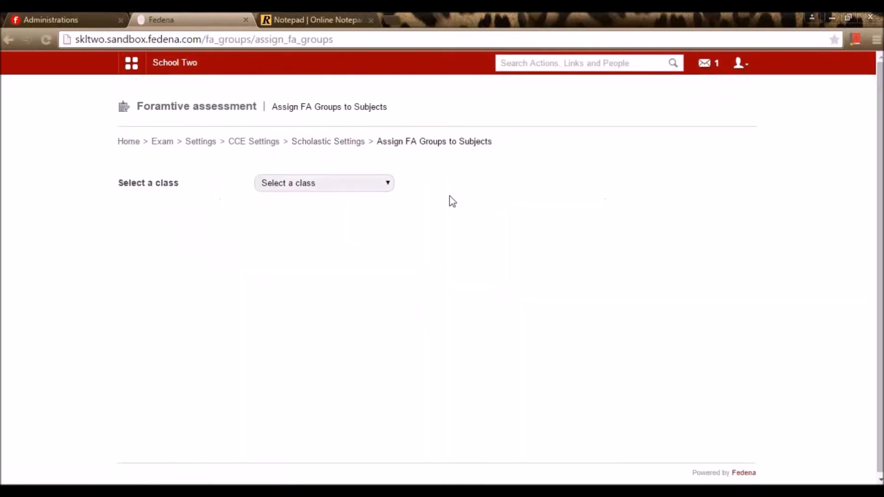
{"action": "left_click", "coordinate": [358, 185]}
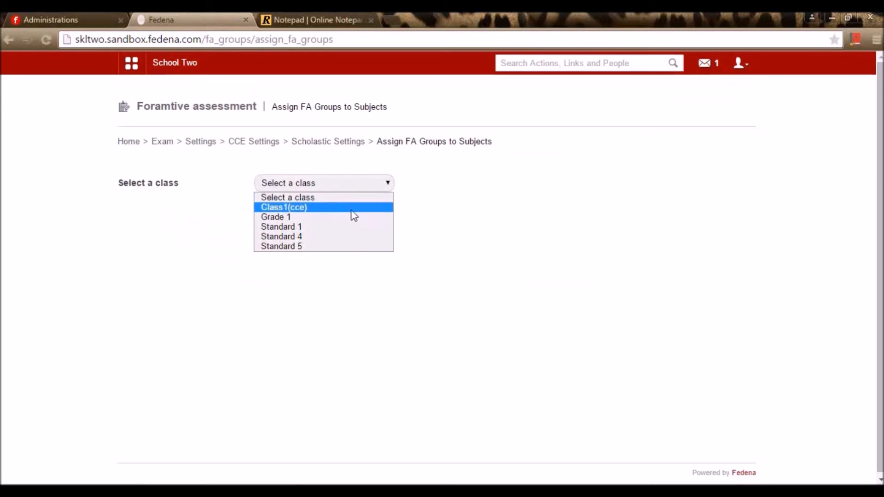
{"action": "left_click", "coordinate": [351, 208]}
{"action": "left_click", "coordinate": [332, 214]}
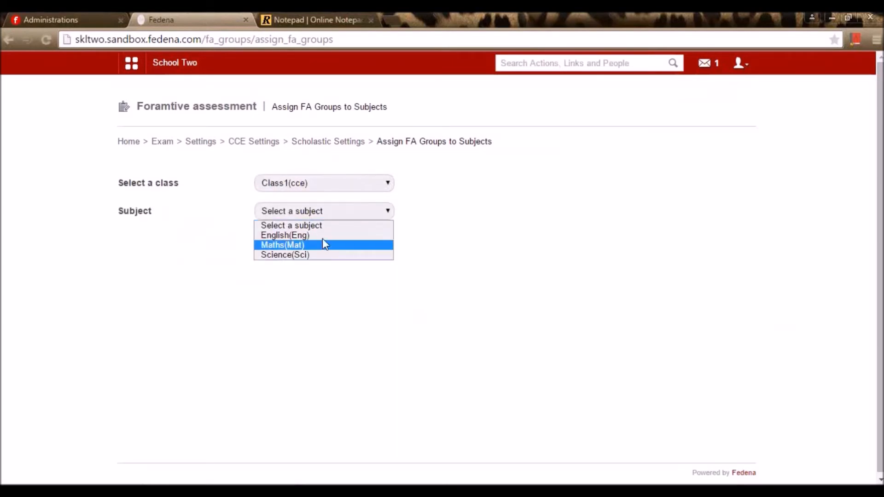
{"action": "left_click", "coordinate": [329, 236]}
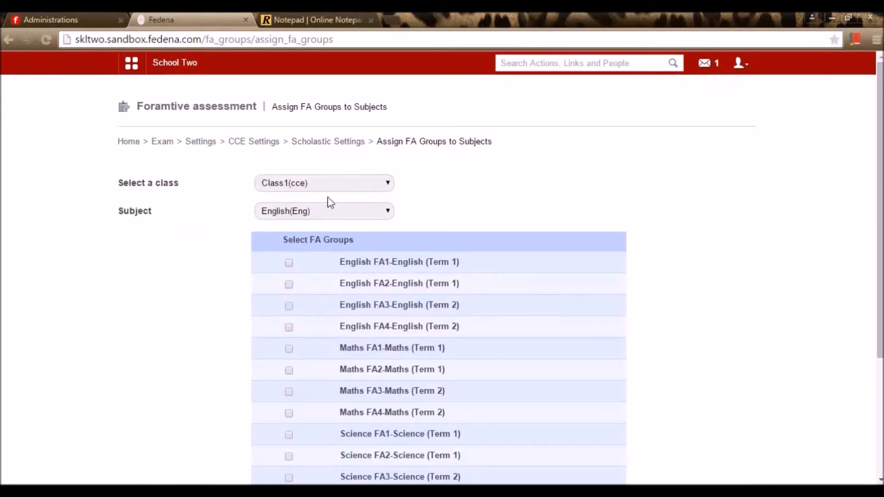
{"action": "left_click", "coordinate": [330, 211]}
{"action": "left_click", "coordinate": [415, 187]}
{"action": "scroll", "coordinate": [410, 223], "scroll_direction": "down", "scroll_amount": 4}
{"action": "scroll", "coordinate": [414, 227], "scroll_direction": "up", "scroll_amount": 3}
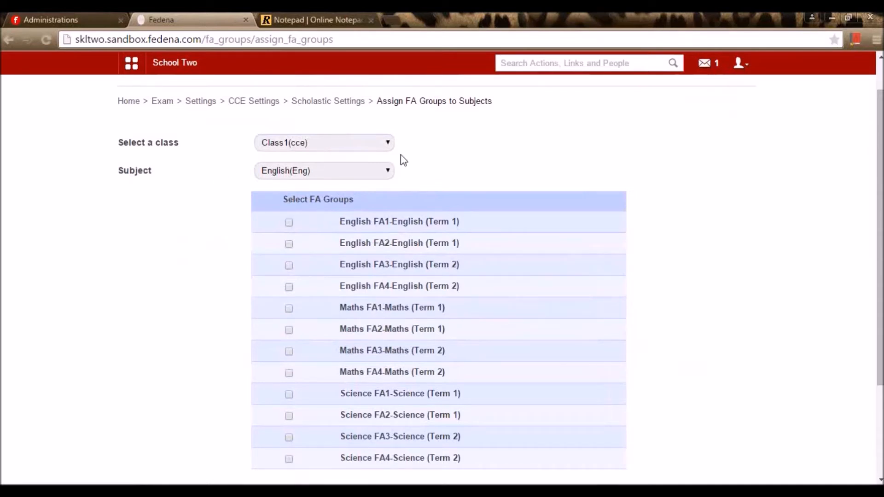
{"action": "left_click", "coordinate": [289, 222]}
{"action": "left_click", "coordinate": [289, 244]}
{"action": "left_click", "coordinate": [289, 265]}
{"action": "scroll", "coordinate": [502, 327], "scroll_direction": "down", "scroll_amount": 3}
{"action": "left_click", "coordinate": [279, 389]}
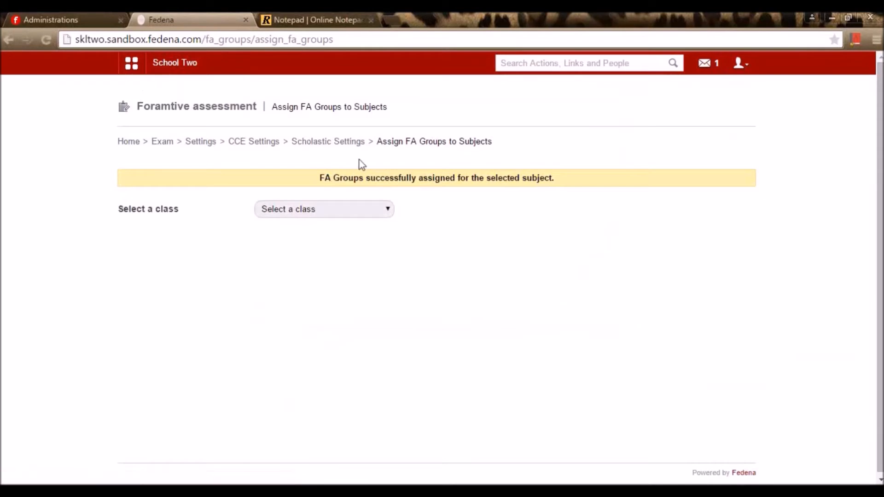
- Tick Maths FA1, FA2 and FA4 for Class1(cce)'s Maths subject and save
{"action": "left_click", "coordinate": [368, 214]}
{"action": "left_click", "coordinate": [341, 239]}
{"action": "left_click", "coordinate": [342, 242]}
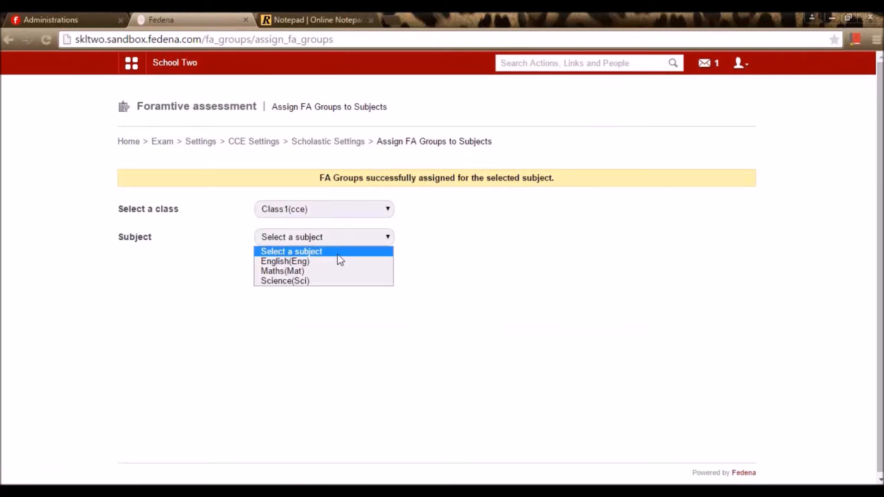
{"action": "left_click", "coordinate": [327, 271]}
{"action": "scroll", "coordinate": [328, 285], "scroll_direction": "down", "scroll_amount": 1}
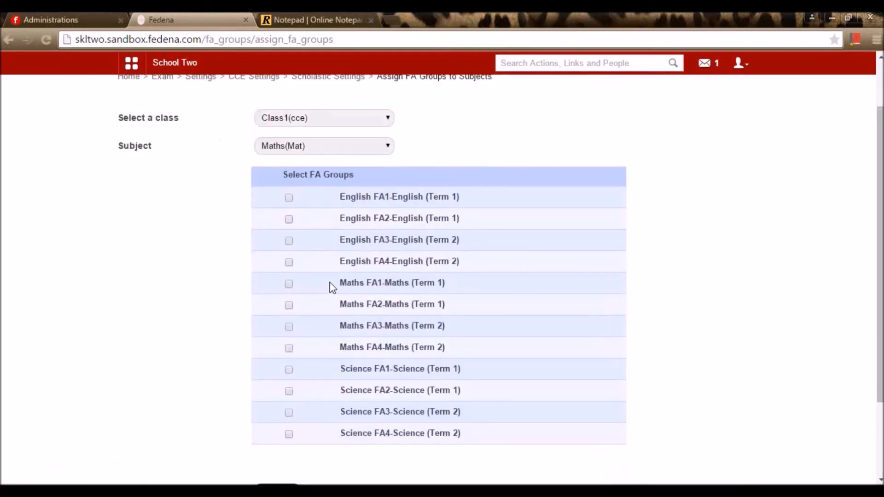
{"action": "left_click", "coordinate": [289, 284]}
{"action": "left_click", "coordinate": [288, 305]}
{"action": "left_click", "coordinate": [289, 349]}
{"action": "scroll", "coordinate": [310, 368], "scroll_direction": "down", "scroll_amount": 3}
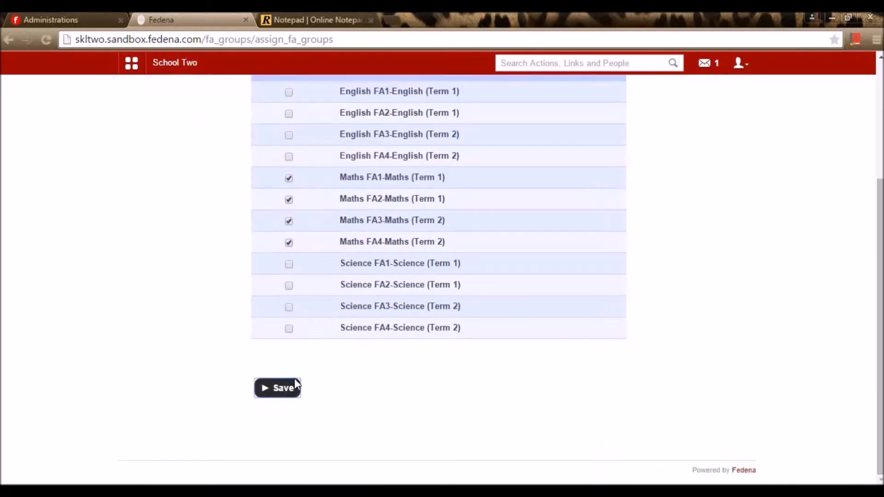
{"action": "left_click", "coordinate": [294, 383]}
- Assign Science FA1 to Class1(cce)'s Science subject and save
{"action": "left_click", "coordinate": [319, 208]}
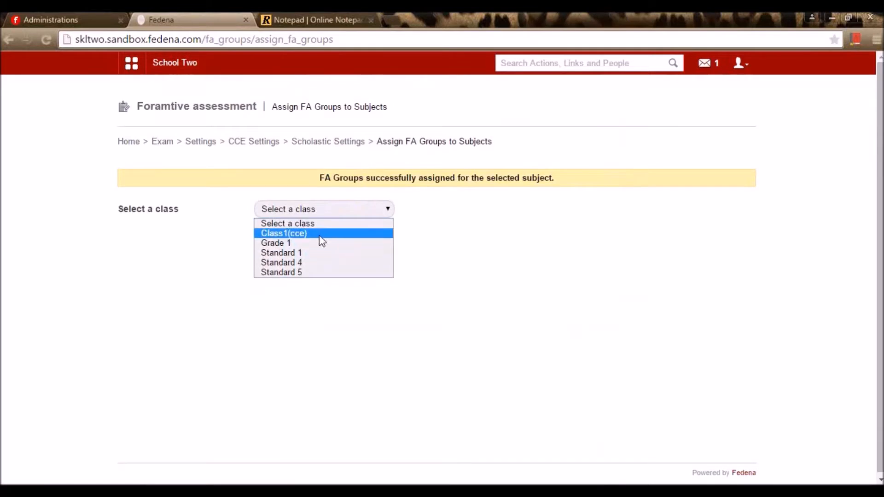
{"action": "left_click", "coordinate": [309, 234]}
{"action": "left_click", "coordinate": [309, 245]}
{"action": "left_click", "coordinate": [299, 271]}
{"action": "scroll", "coordinate": [321, 317], "scroll_direction": "down", "scroll_amount": 5}
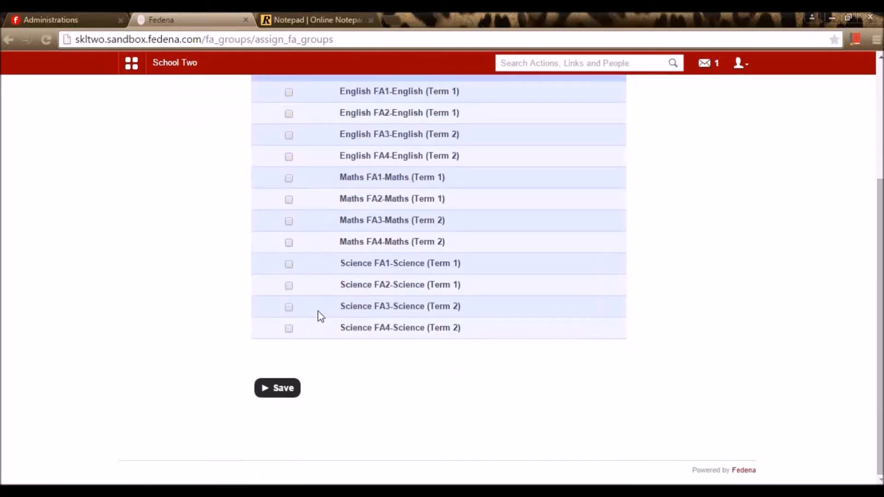
{"action": "left_click", "coordinate": [289, 265]}
{"action": "scroll", "coordinate": [383, 328], "scroll_direction": "up", "scroll_amount": 4}
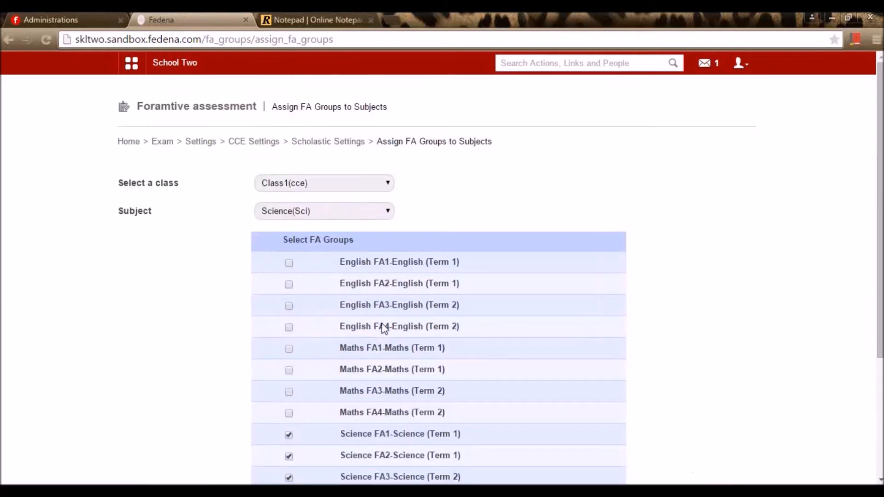
{"action": "scroll", "coordinate": [383, 329], "scroll_direction": "down", "scroll_amount": 4}
{"action": "left_click", "coordinate": [280, 389]}
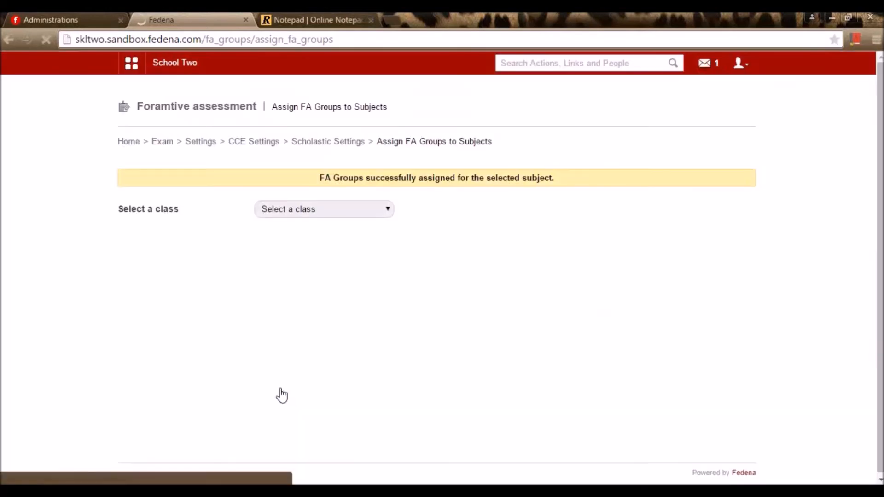
- Navigate back up through the settings breadcrumbs to the Exams home page
{"action": "left_click", "coordinate": [351, 148]}
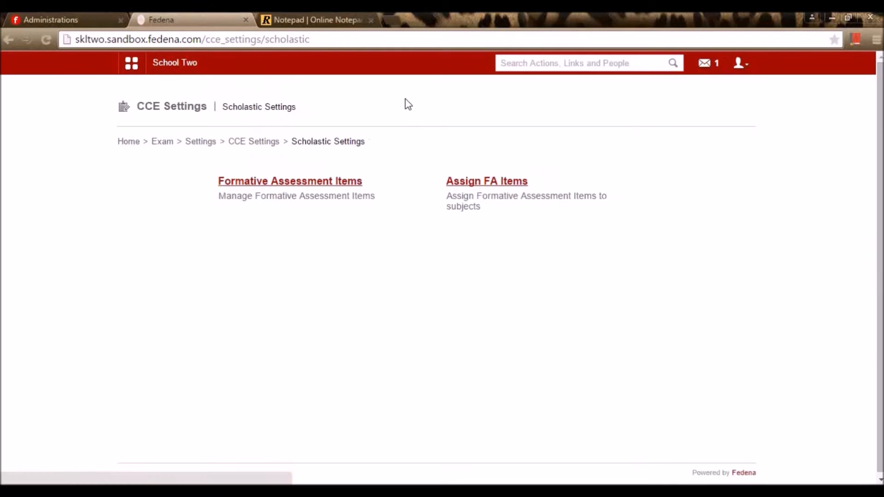
{"action": "left_click", "coordinate": [269, 143]}
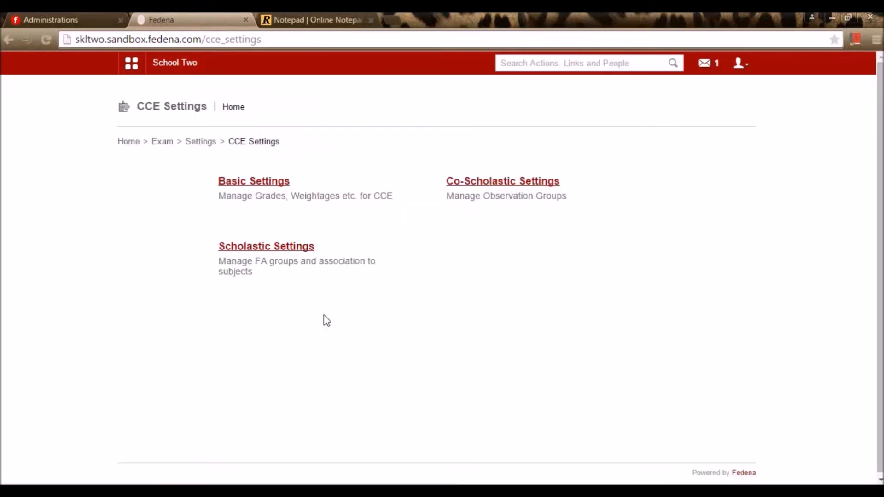
{"action": "left_click", "coordinate": [197, 144]}
{"action": "left_click", "coordinate": [164, 144]}
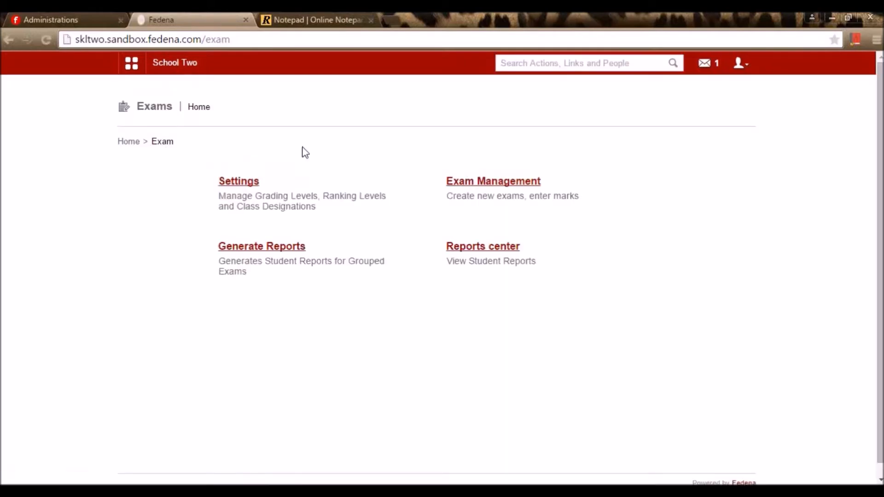
- In Exam Management, pick Class1(cce) batch c1cce - A and begin a new exam
{"action": "left_click", "coordinate": [492, 180]}
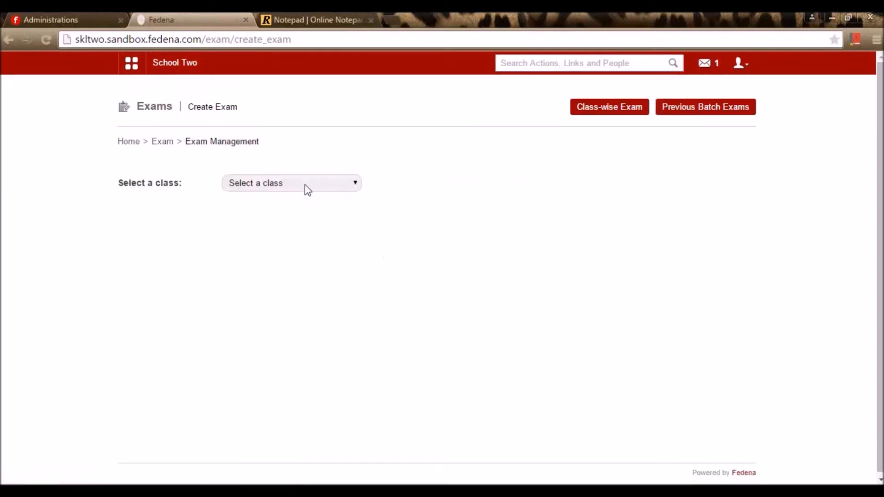
{"action": "left_click", "coordinate": [305, 184]}
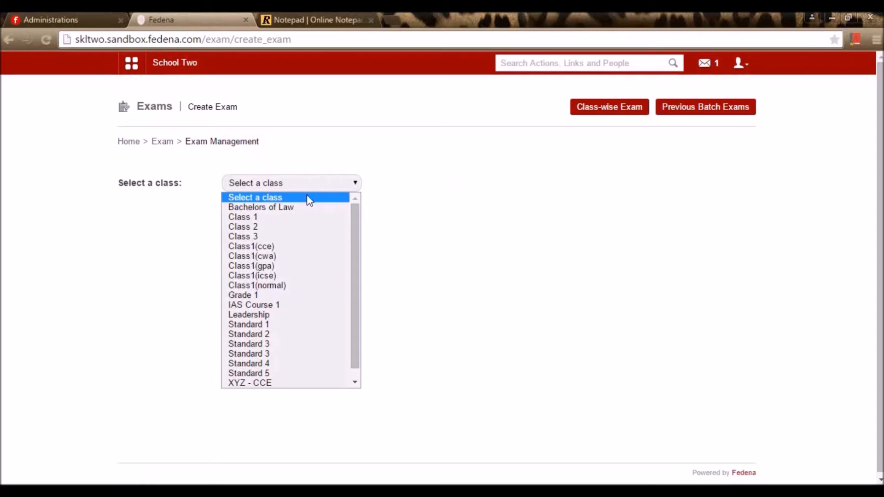
{"action": "left_click", "coordinate": [308, 247]}
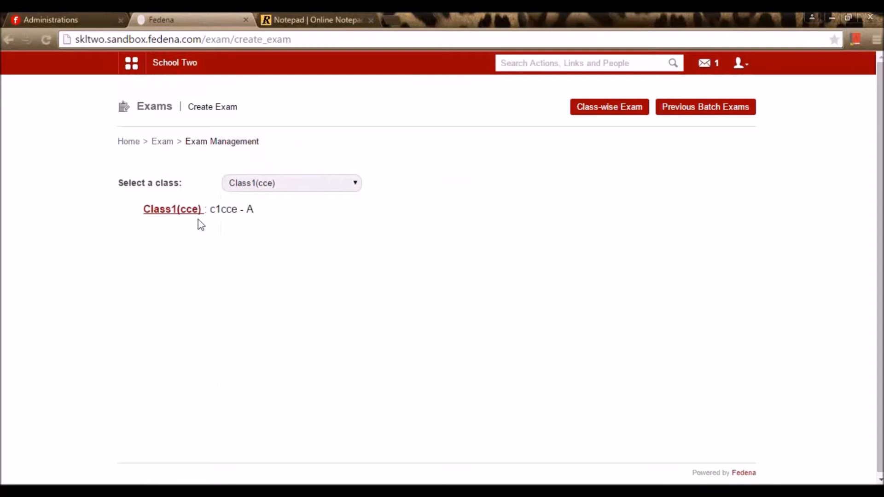
{"action": "left_click", "coordinate": [187, 214]}
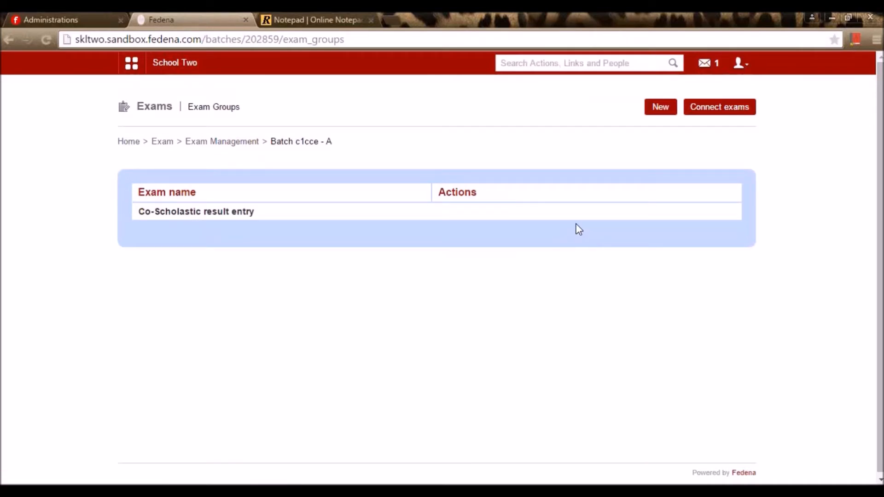
{"action": "left_click", "coordinate": [659, 112]}
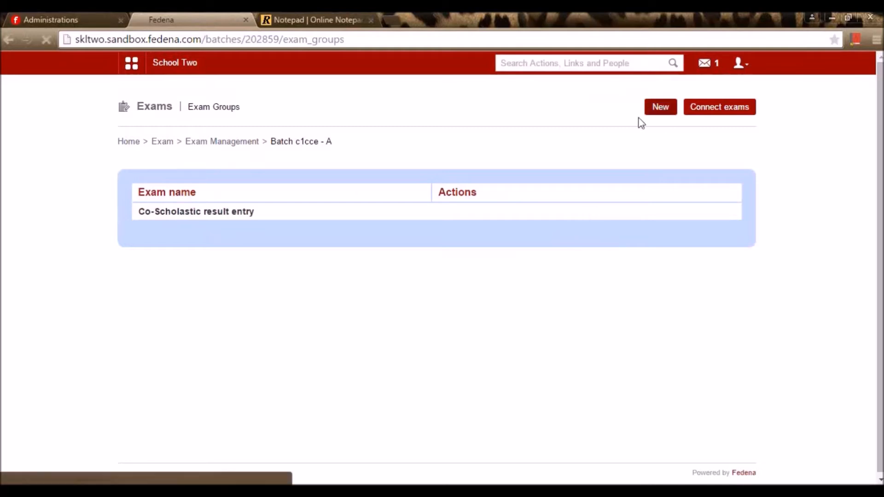
- Give the exam the Term 1 category, with maximum marks 100 and minimum marks 40
{"action": "left_click", "coordinate": [360, 185]}
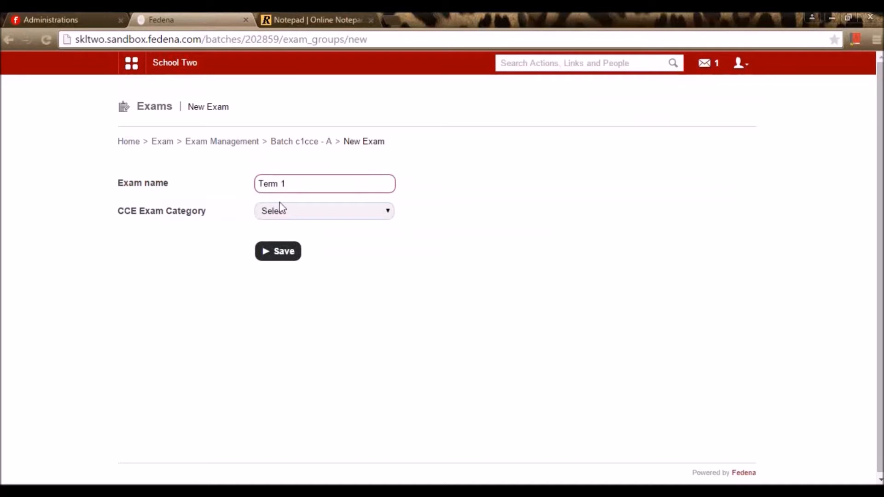
{"action": "left_click", "coordinate": [299, 214]}
{"action": "left_click", "coordinate": [292, 235]}
{"action": "left_click", "coordinate": [282, 252]}
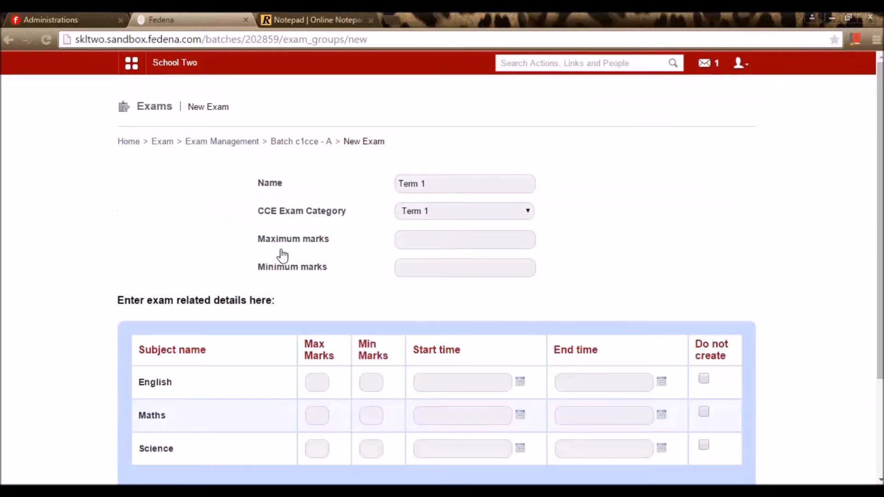
{"action": "left_click", "coordinate": [420, 241]}
{"action": "left_click", "coordinate": [419, 244]}
{"action": "left_click", "coordinate": [418, 256]}
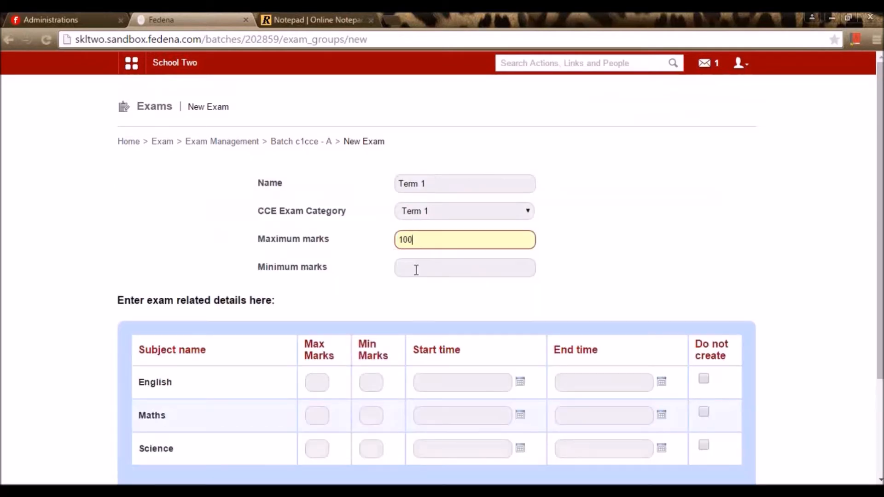
{"action": "left_click", "coordinate": [415, 270]}
{"action": "left_click", "coordinate": [414, 287]}
- Schedule English on 18 May 2015 from 3 AM to 5 PM
{"action": "scroll", "coordinate": [513, 240], "scroll_direction": "down", "scroll_amount": 3}
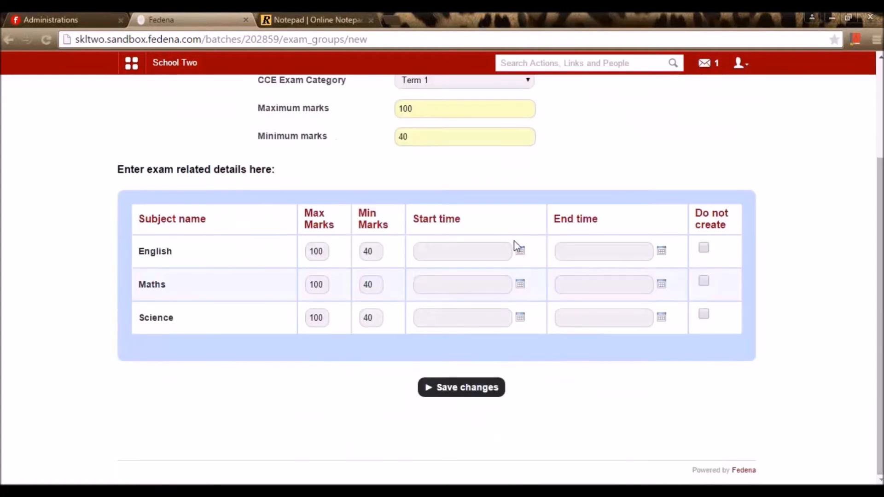
{"action": "left_click", "coordinate": [521, 257]}
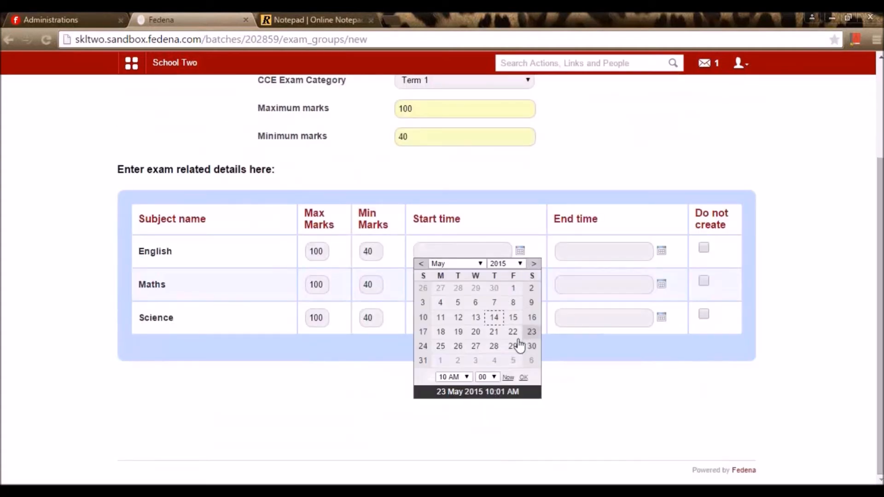
{"action": "left_click", "coordinate": [441, 332]}
{"action": "left_click", "coordinate": [453, 377]}
{"action": "left_click", "coordinate": [449, 237]}
{"action": "left_click", "coordinate": [663, 254]}
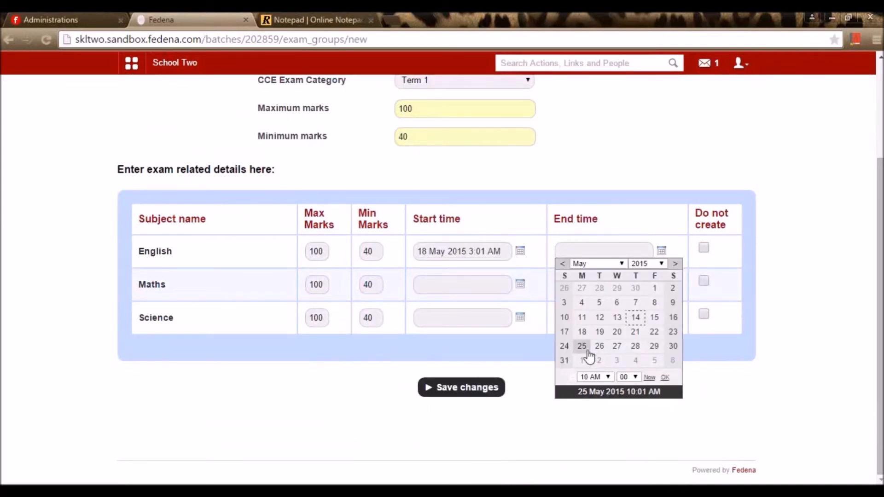
{"action": "left_click", "coordinate": [594, 378]}
{"action": "left_click", "coordinate": [589, 296]}
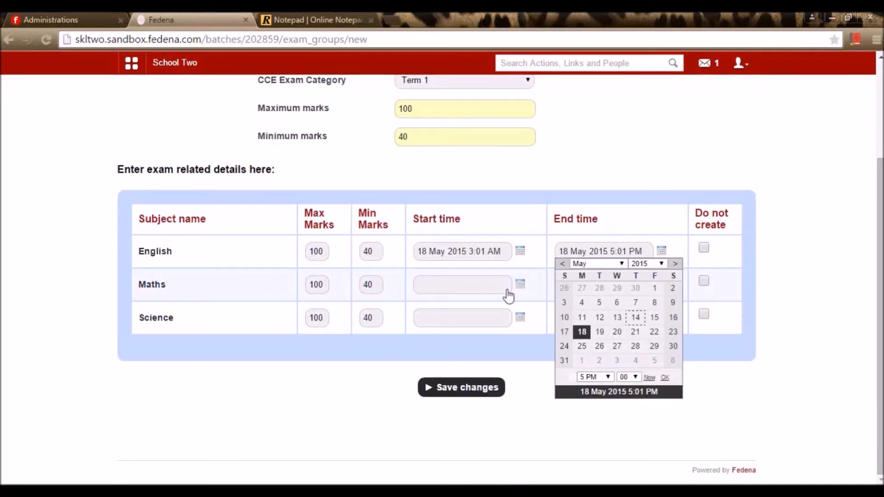
- Schedule Maths on 19 May 2015 from 4 AM to 6 PM
{"action": "left_click", "coordinate": [520, 284]}
{"action": "left_click", "coordinate": [458, 366]}
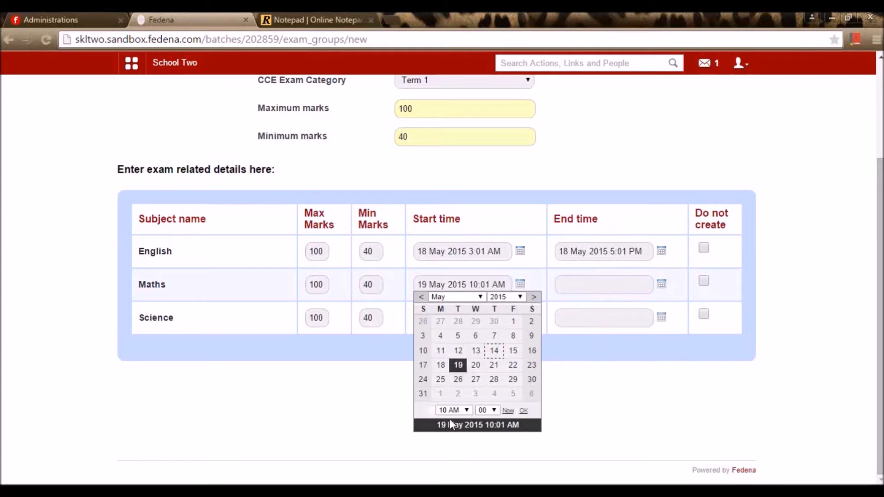
{"action": "left_click", "coordinate": [453, 409]}
{"action": "left_click", "coordinate": [447, 290]}
{"action": "left_click", "coordinate": [661, 284]}
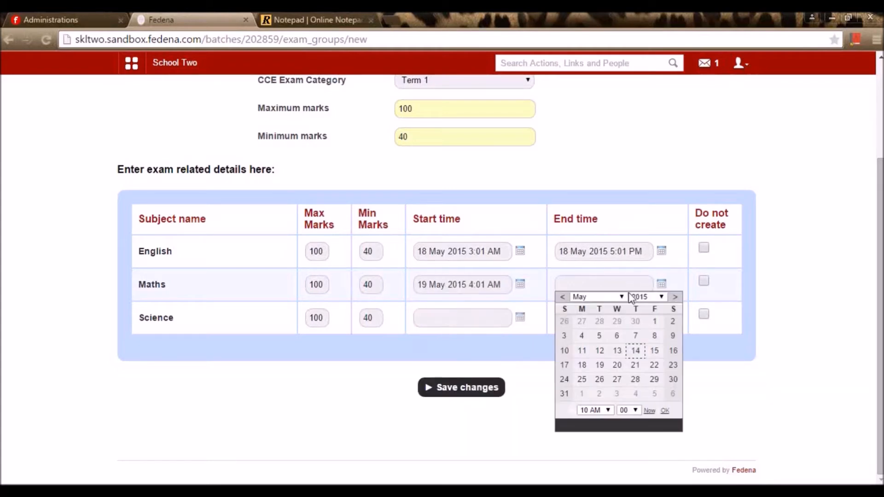
{"action": "left_click", "coordinate": [599, 365]}
{"action": "left_click", "coordinate": [594, 410]}
{"action": "left_click", "coordinate": [582, 368]}
- Schedule Science on 20 May 2015 from 5 AM to 7 PM and save the exam group
{"action": "left_click", "coordinate": [522, 321]}
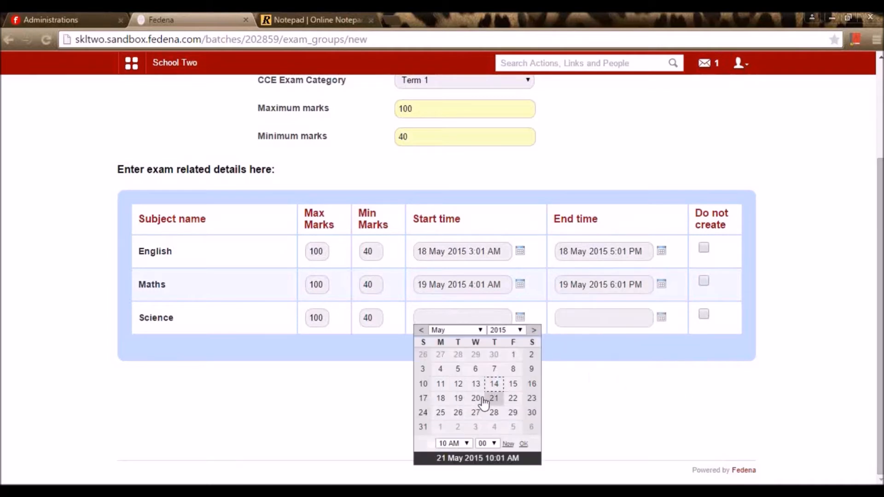
{"action": "left_click", "coordinate": [476, 398]}
{"action": "left_click", "coordinate": [453, 443]}
{"action": "left_click", "coordinate": [449, 344]}
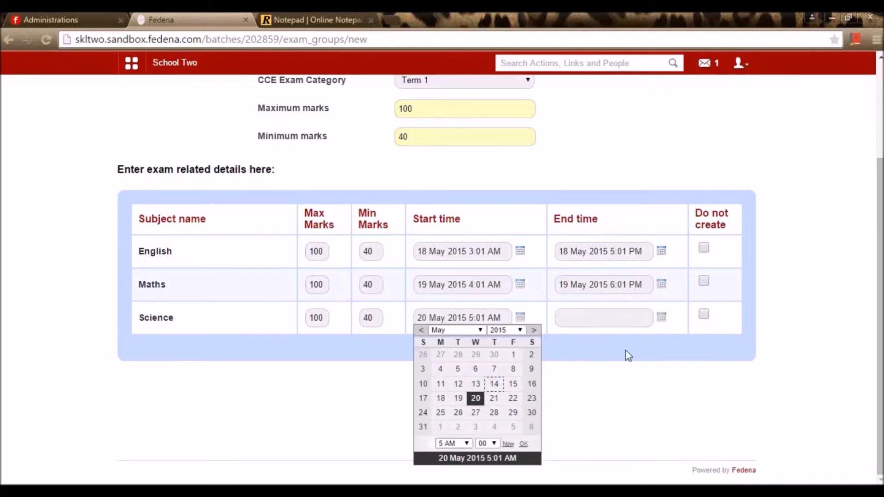
{"action": "left_click", "coordinate": [661, 317]}
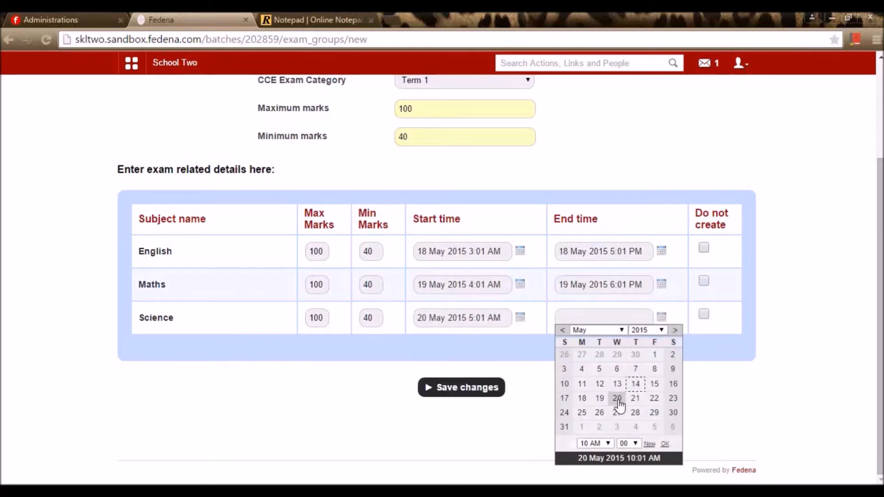
{"action": "left_click", "coordinate": [617, 398]}
{"action": "left_click", "coordinate": [594, 443]}
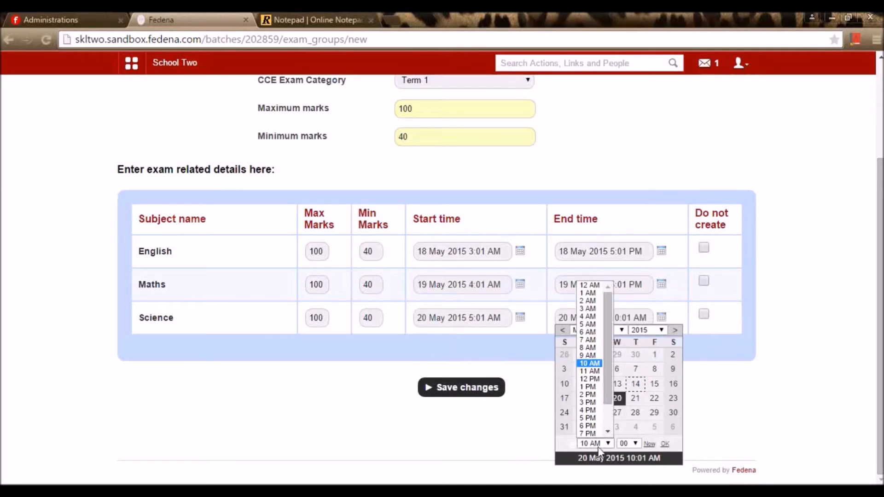
{"action": "left_click", "coordinate": [589, 434]}
{"action": "left_click", "coordinate": [819, 380]}
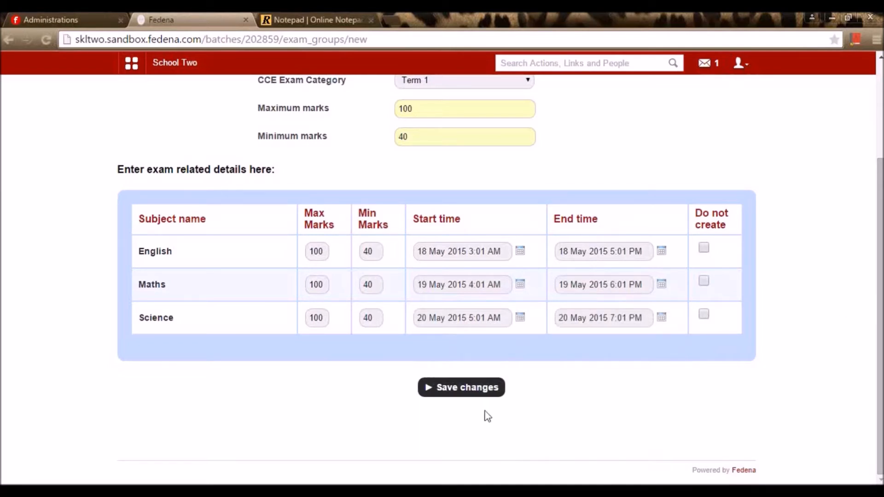
{"action": "left_click", "coordinate": [478, 393]}
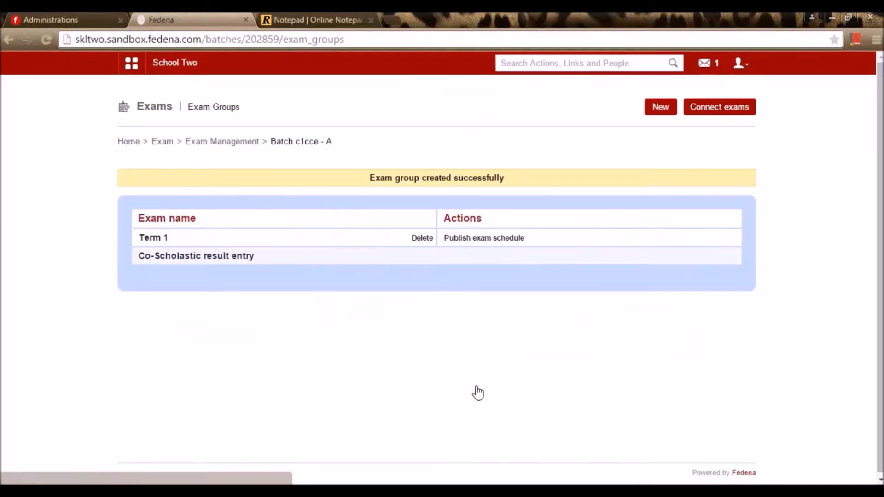
- Publish the Term 1 exam schedule and open Term 1 English result entry
{"action": "left_click", "coordinate": [474, 243]}
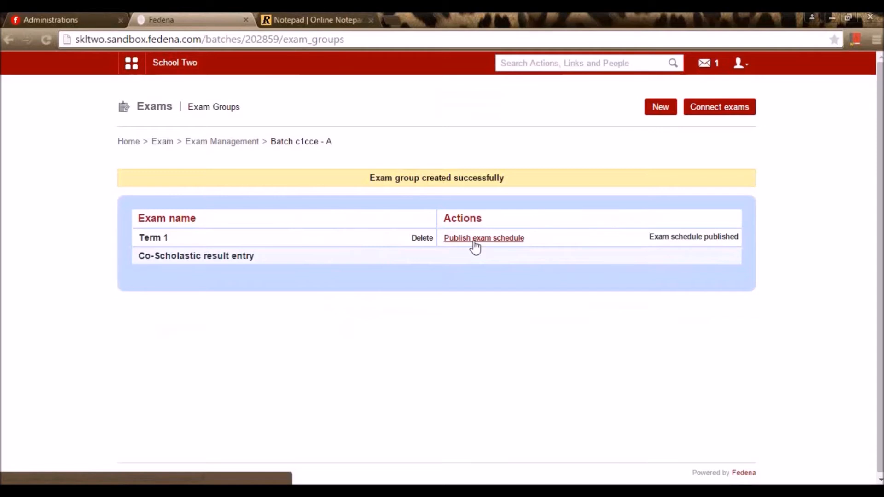
{"action": "left_click", "coordinate": [155, 242]}
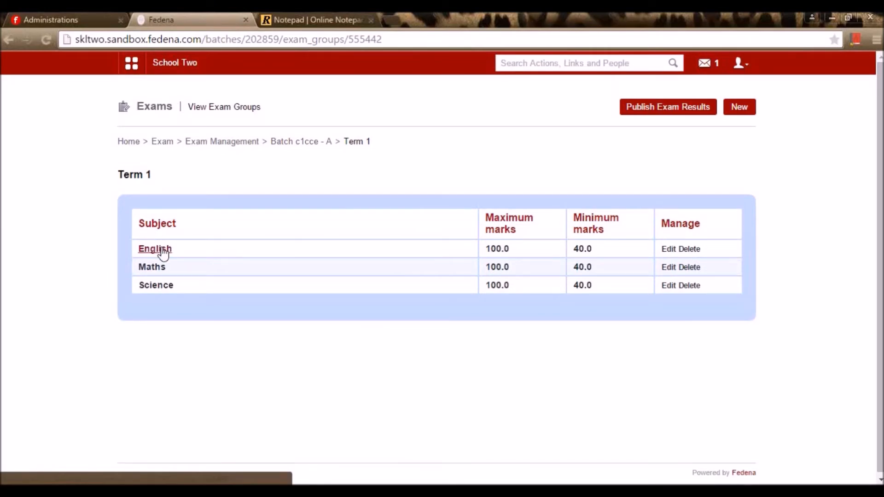
{"action": "left_click", "coordinate": [162, 251]}
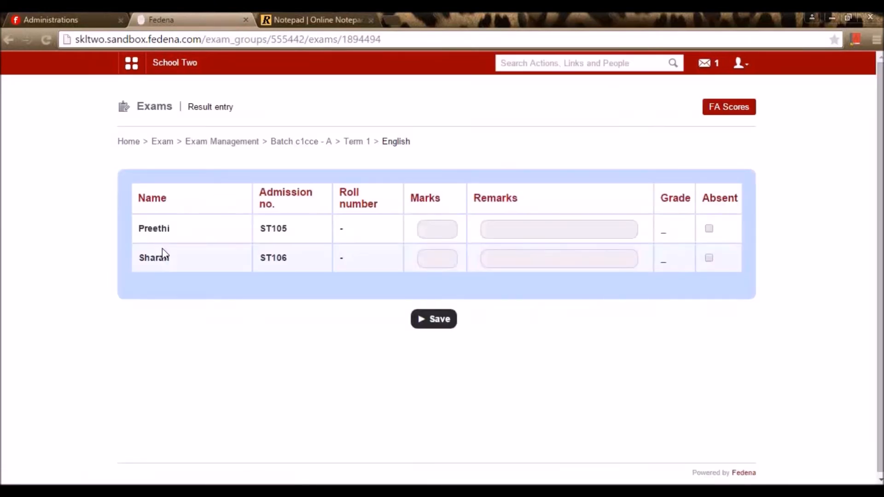
- Enter and save English marks of 97 and 92 for the two students
{"action": "left_click", "coordinate": [431, 232]}
{"action": "type", "text": "97"}
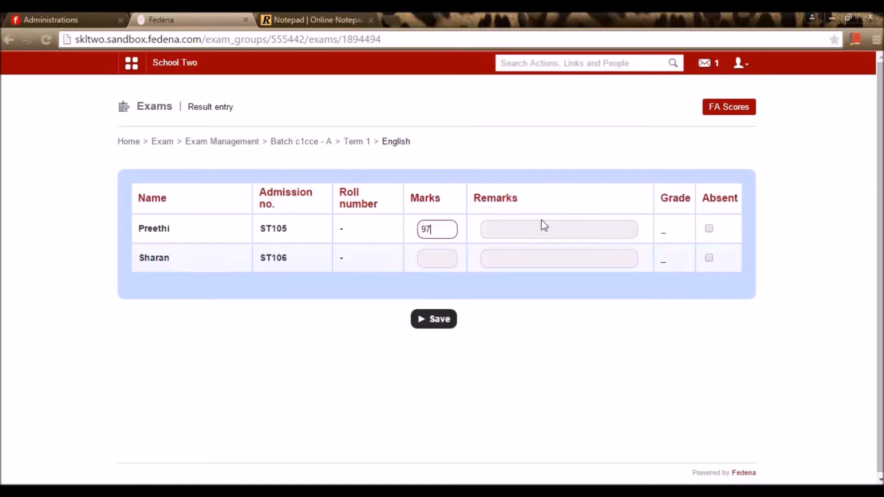
{"action": "key", "text": "Tab"}
{"action": "type", "text": "92"}
{"action": "left_click", "coordinate": [481, 294]}
{"action": "left_click", "coordinate": [438, 324]}
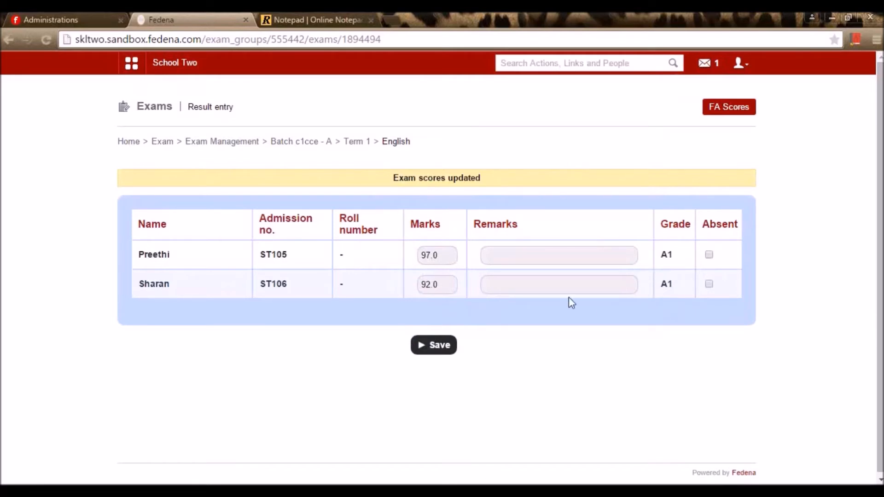
{"action": "left_click", "coordinate": [351, 142]}
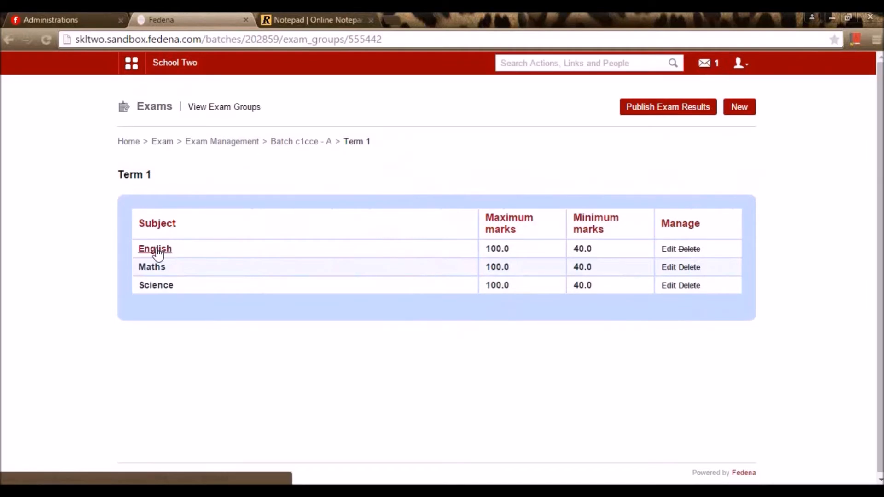
- Review English result entry and its FA1 formative assessment scores
{"action": "left_click", "coordinate": [157, 250]}
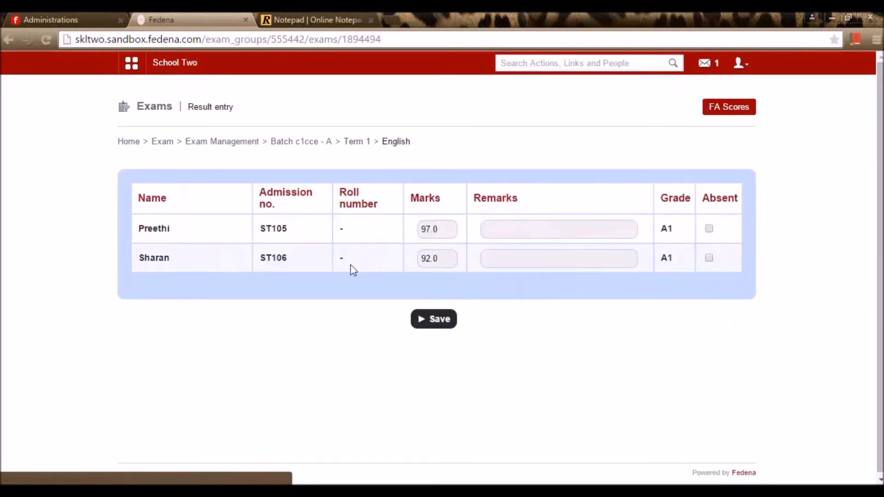
{"action": "left_click", "coordinate": [722, 115]}
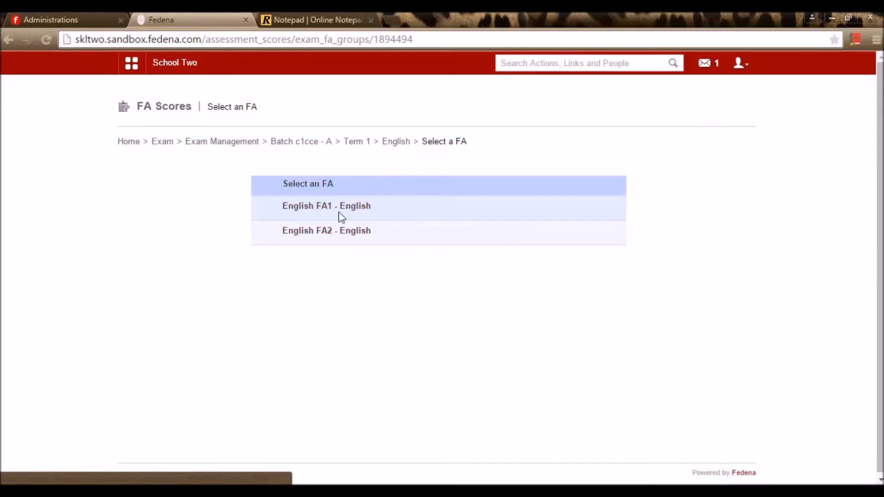
{"action": "left_click", "coordinate": [327, 210]}
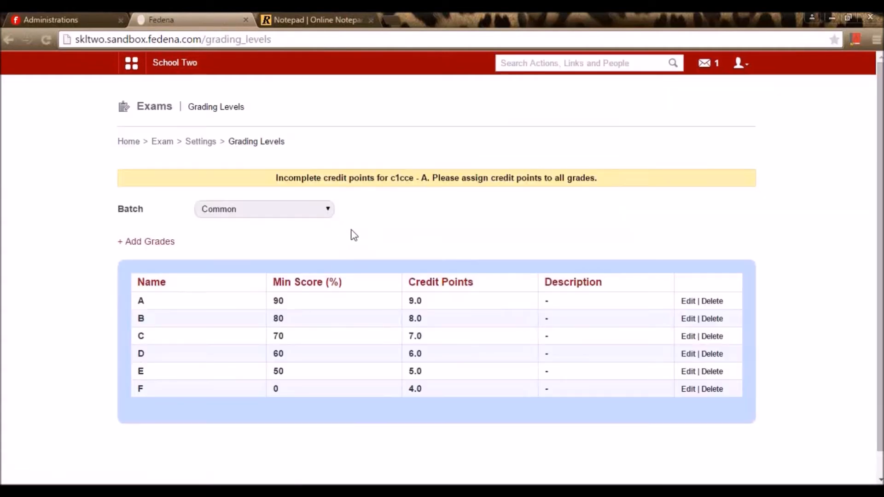
{"action": "key", "text": "alt+Left"}
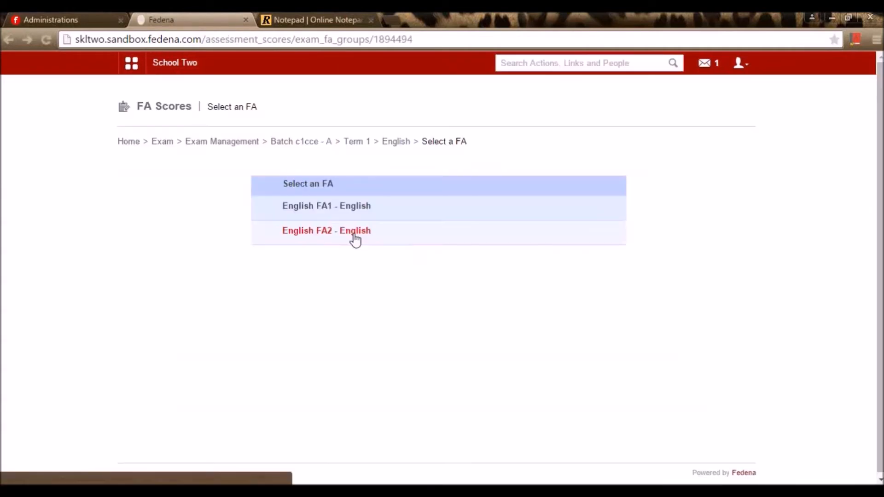
{"action": "left_click", "coordinate": [395, 148]}
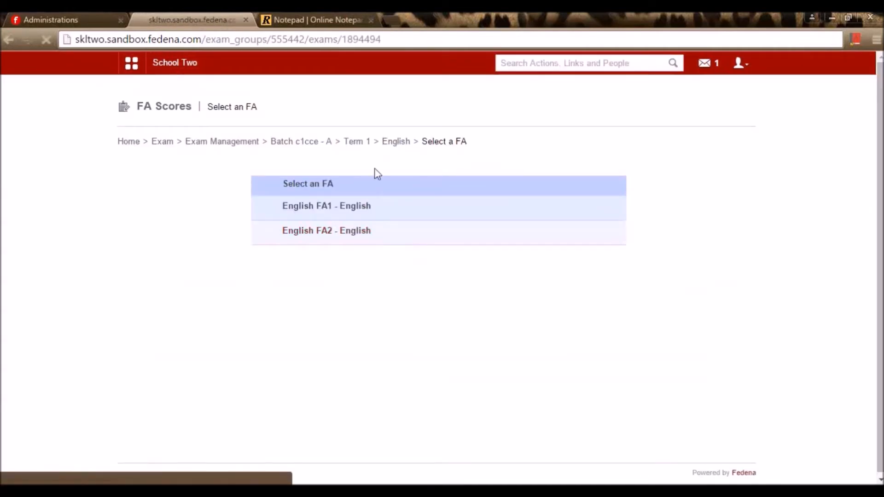
{"action": "left_click", "coordinate": [360, 150]}
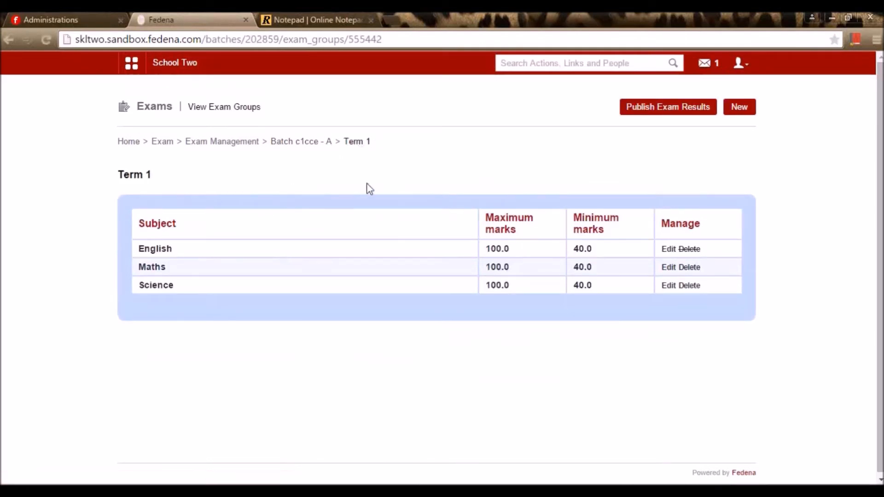
- Look over Maths result entry, then return to the batch's exam groups list
{"action": "left_click", "coordinate": [152, 268]}
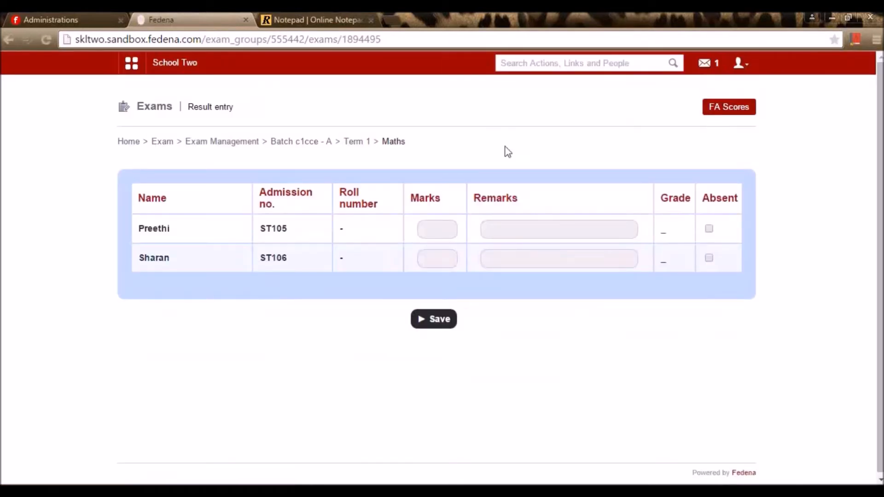
{"action": "left_click", "coordinate": [356, 142]}
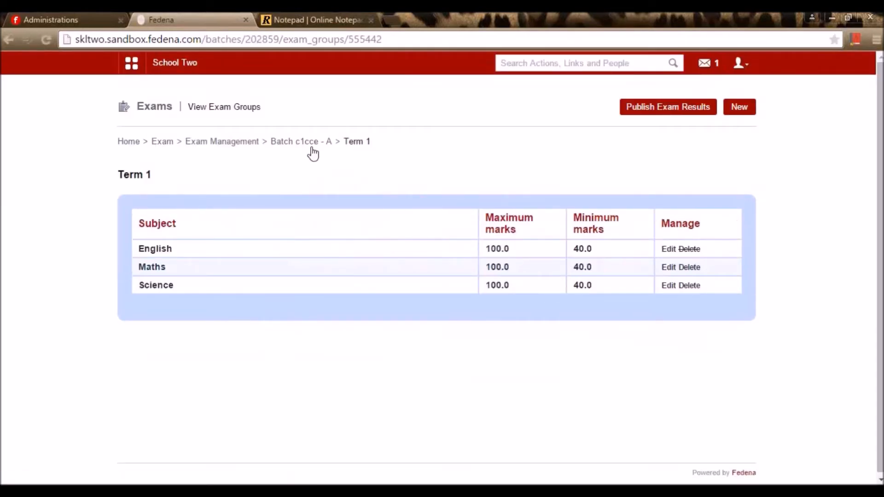
{"action": "left_click", "coordinate": [317, 144]}
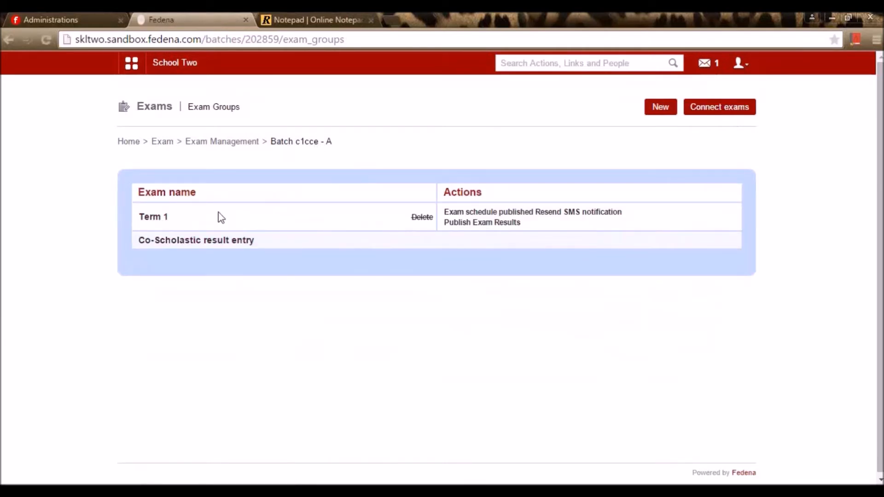
- Enter Analytical skill co-scholastic grade points of 4 and 5 for the two students
{"action": "left_click", "coordinate": [201, 244]}
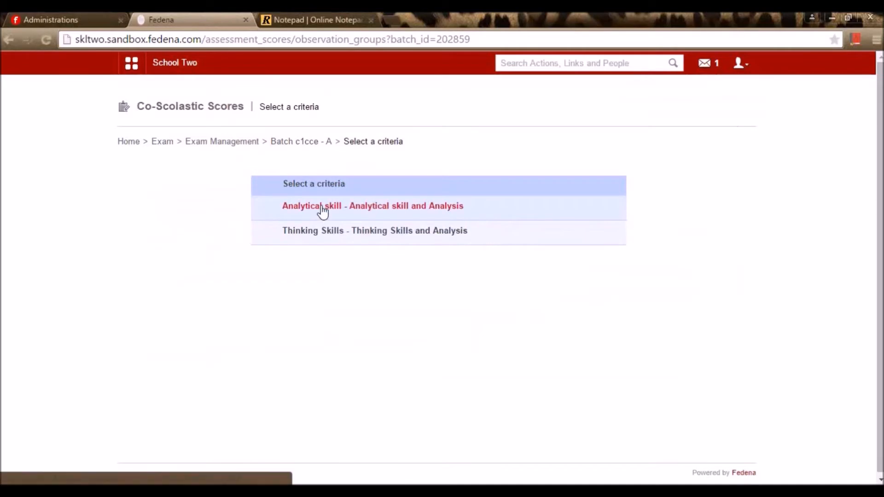
{"action": "left_click", "coordinate": [322, 209]}
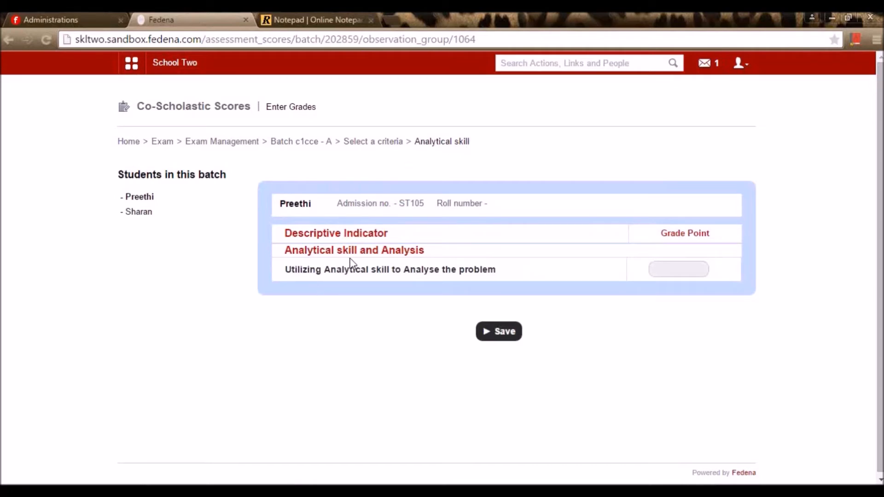
{"action": "left_click", "coordinate": [137, 197]}
{"action": "left_click", "coordinate": [703, 266]}
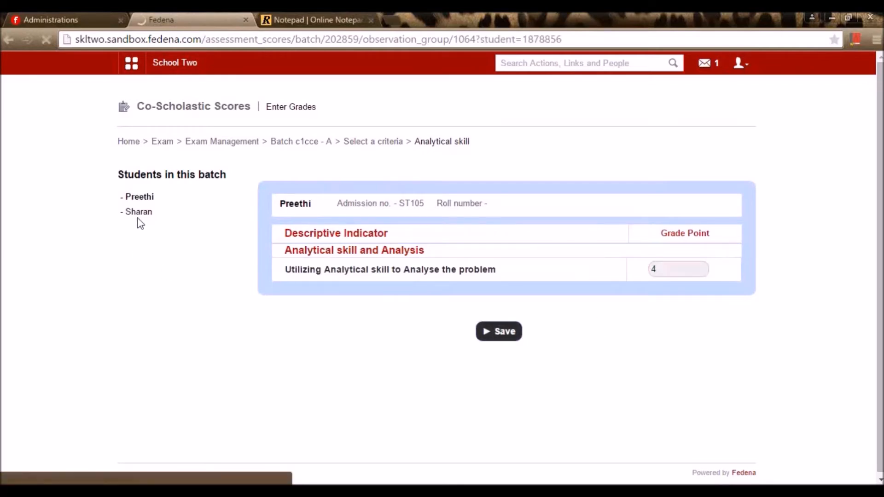
{"action": "left_click", "coordinate": [152, 239]}
{"action": "left_click", "coordinate": [679, 296]}
{"action": "type", "text": "5"}
{"action": "left_click", "coordinate": [505, 363]}
{"action": "left_click", "coordinate": [382, 143]}
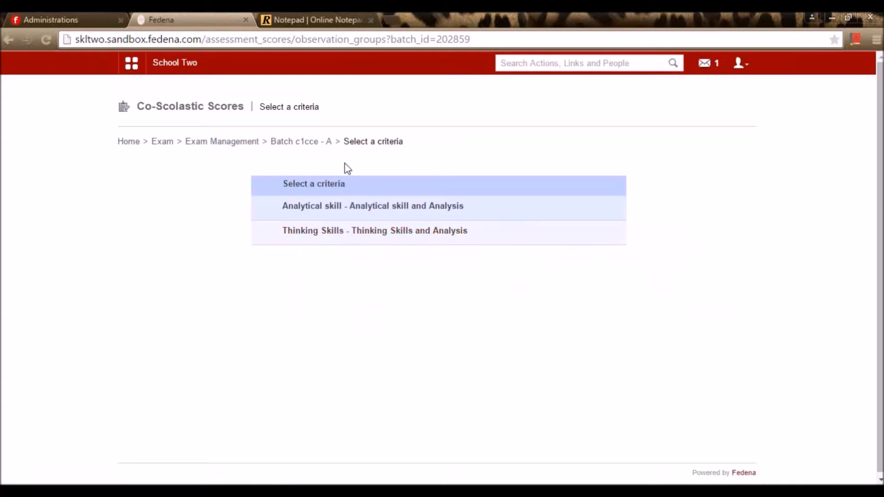
- Publish and confirm the Term 1 exam results for Class1(cce) batch c1cce - A
{"action": "left_click", "coordinate": [248, 143]}
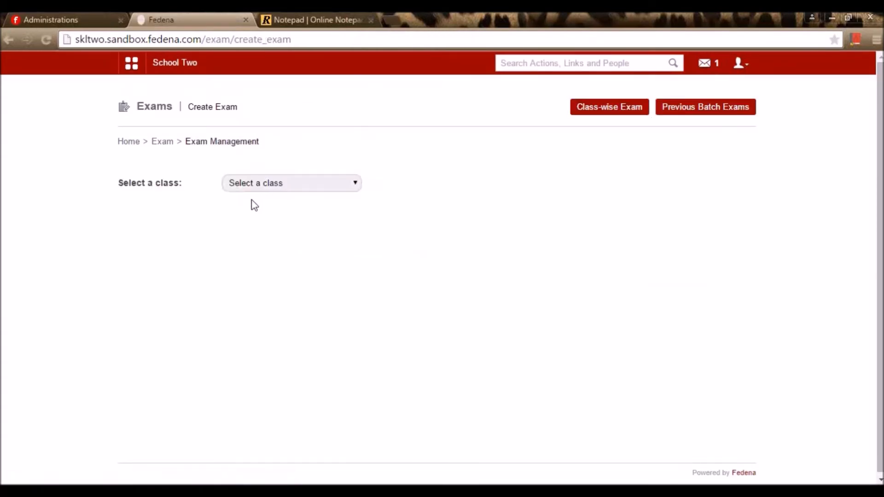
{"action": "left_click", "coordinate": [240, 184]}
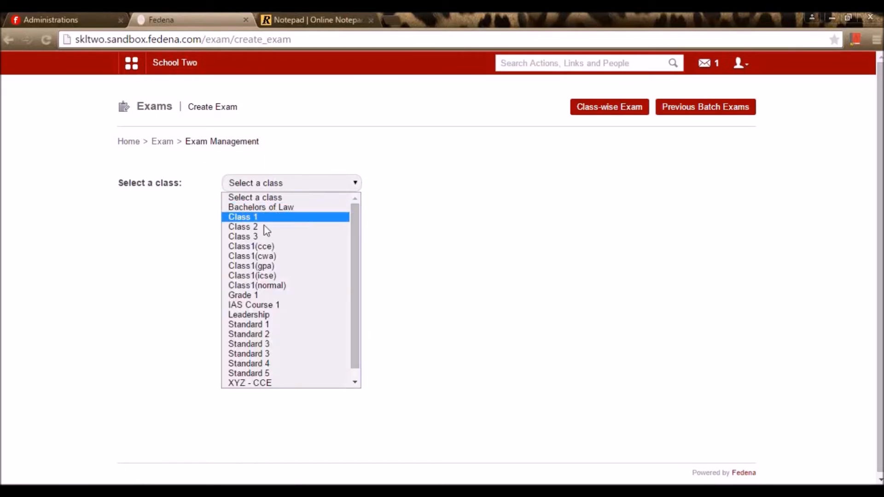
{"action": "left_click", "coordinate": [262, 242]}
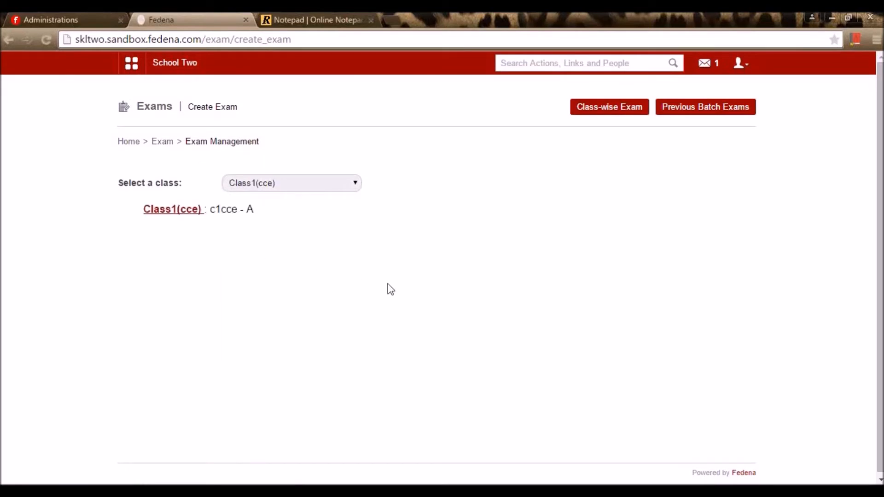
{"action": "left_click", "coordinate": [176, 210]}
{"action": "left_click", "coordinate": [506, 224]}
{"action": "left_click", "coordinate": [474, 122]}
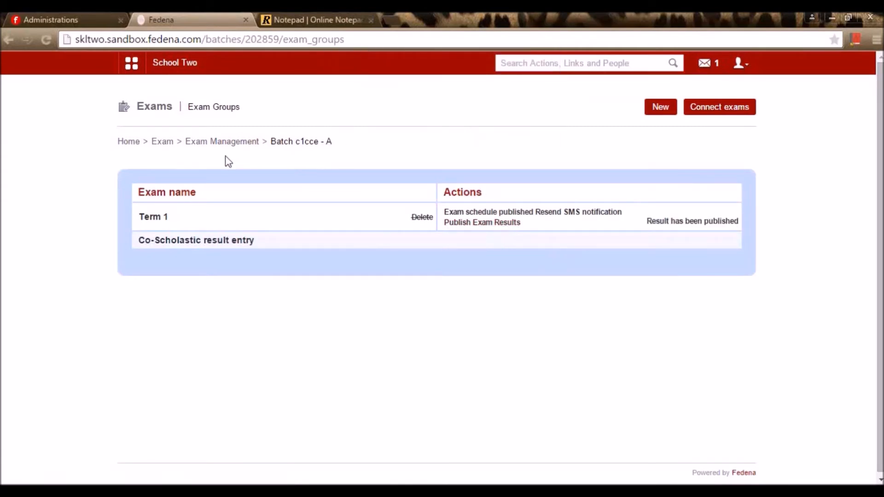
{"action": "left_click", "coordinate": [166, 142]}
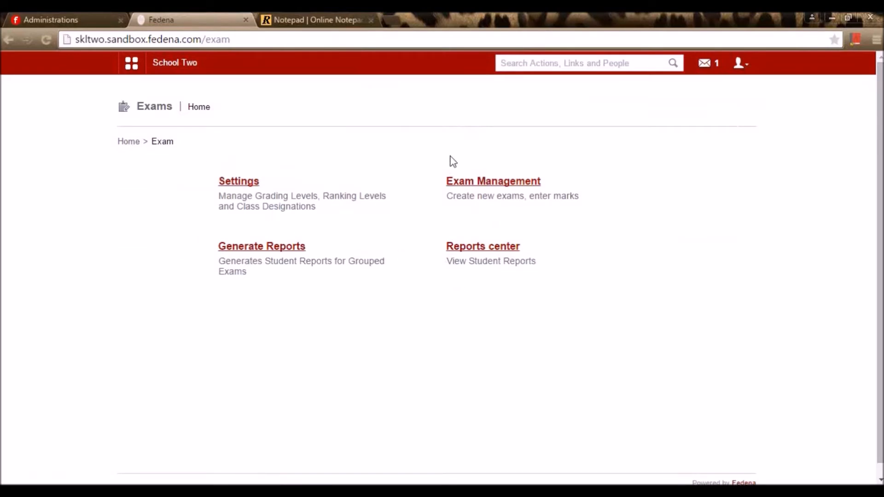
- Open ICSE Exam Categories and discard a new category form left at detailed report Yes
{"action": "left_click", "coordinate": [235, 183]}
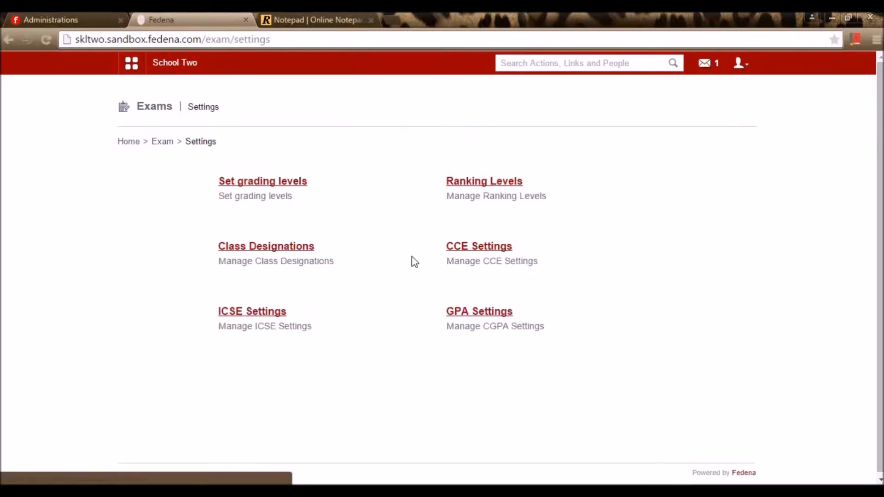
{"action": "left_click", "coordinate": [253, 316]}
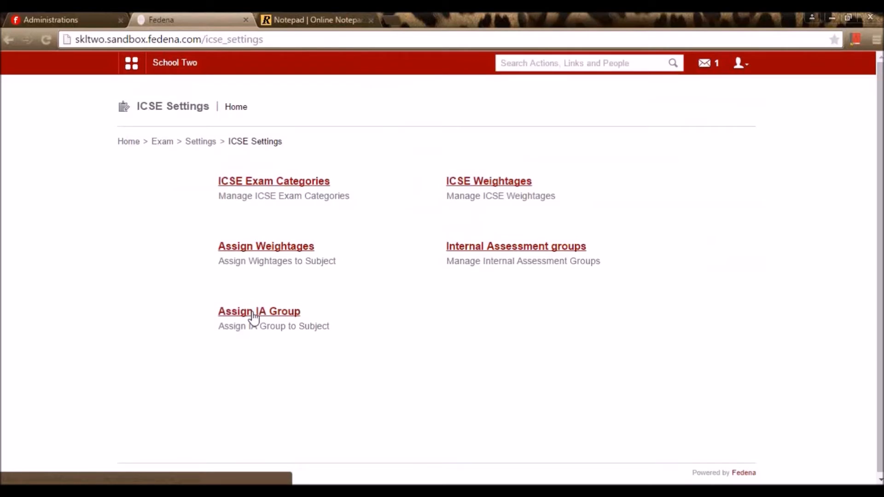
{"action": "left_click", "coordinate": [265, 183]}
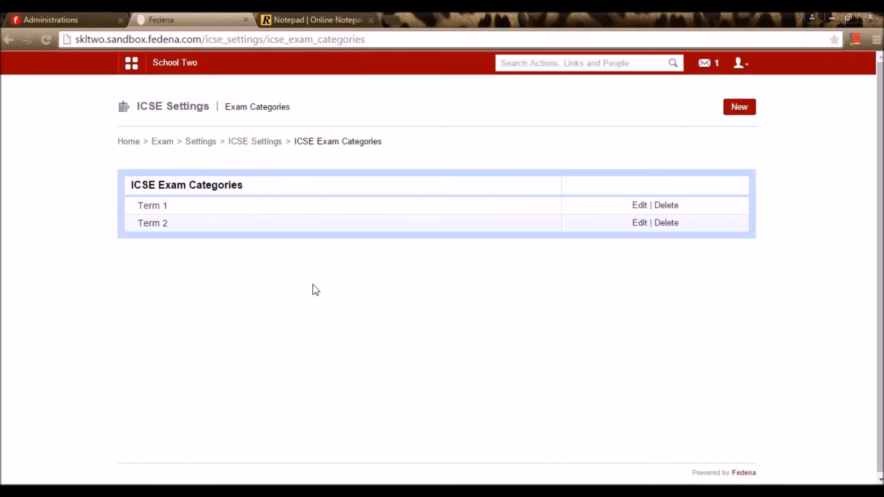
{"action": "left_click", "coordinate": [741, 113]}
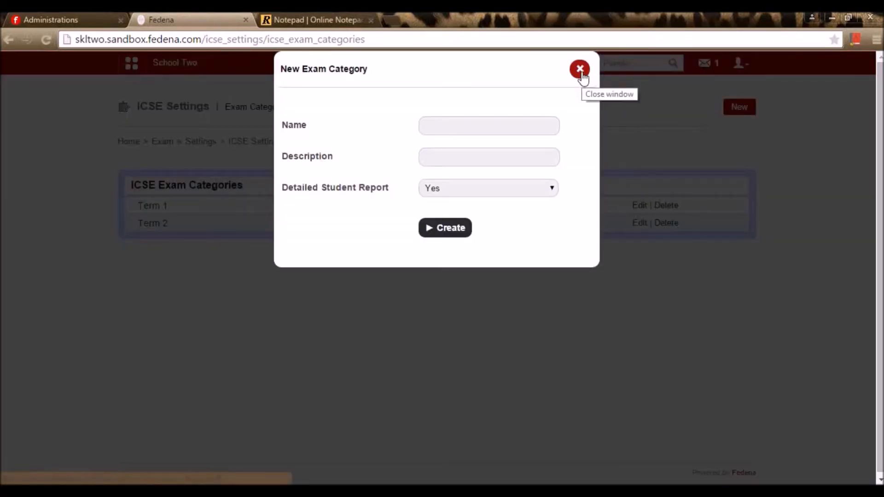
{"action": "left_click", "coordinate": [540, 191]}
{"action": "left_click", "coordinate": [564, 86]}
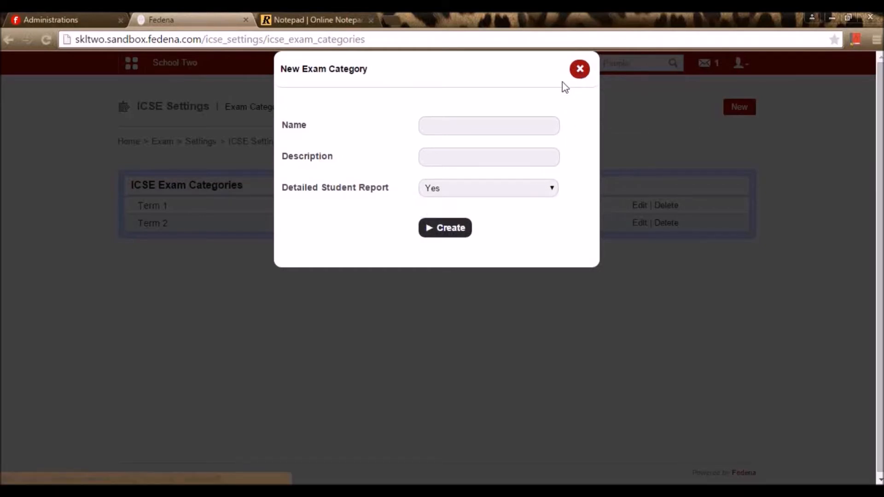
{"action": "left_click", "coordinate": [579, 69]}
- Resave the Term 1 ICSE exam category unchanged
{"action": "left_click", "coordinate": [639, 206]}
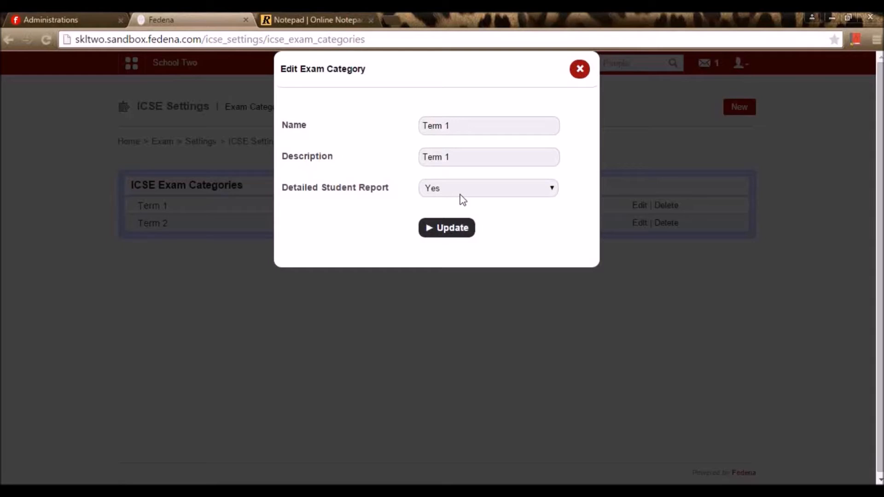
{"action": "left_click", "coordinate": [456, 232]}
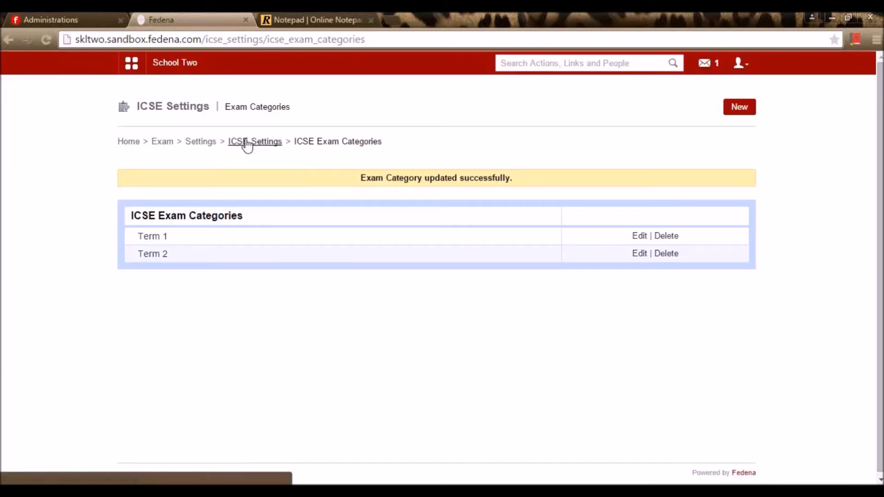
{"action": "left_click", "coordinate": [247, 142]}
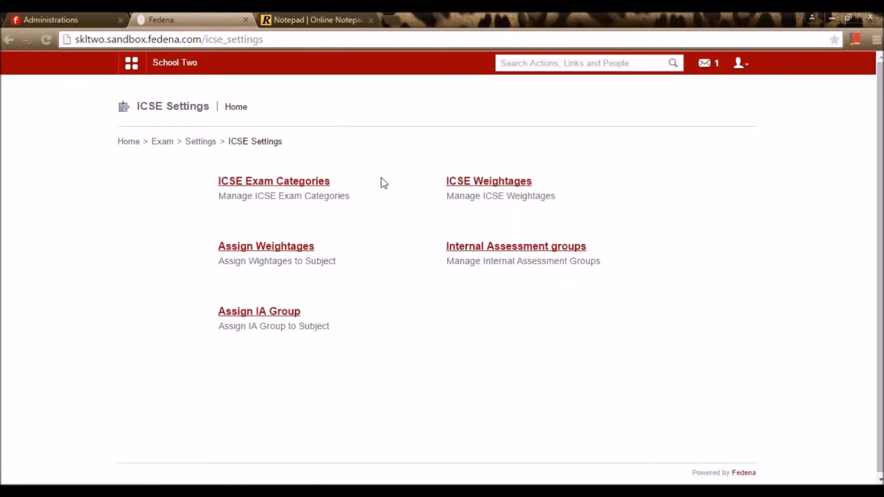
- Open the ICSE Weightages table from the ICSE Settings page
{"action": "left_click", "coordinate": [465, 184]}
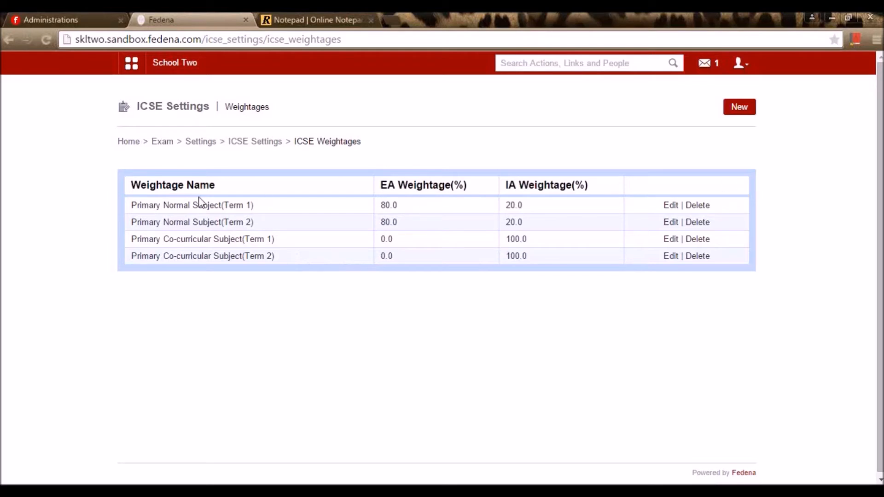
- Open a new weightage form and close it without saving
{"action": "left_click", "coordinate": [739, 108]}
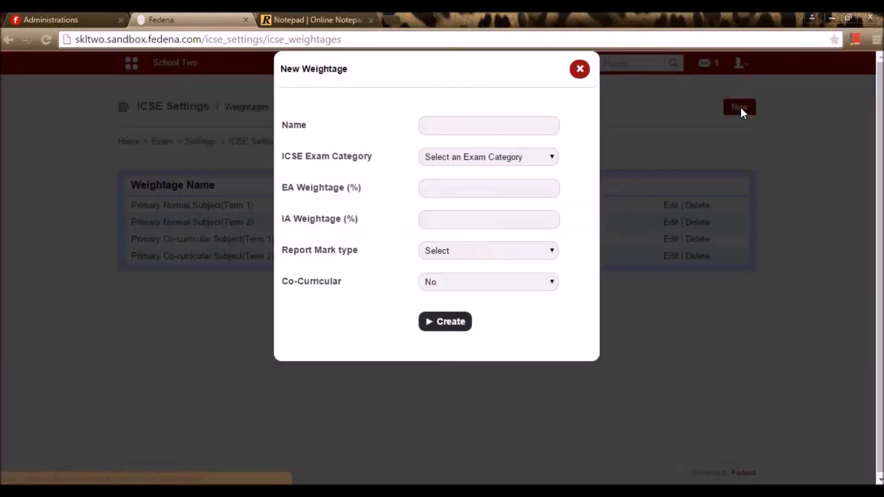
{"action": "left_click", "coordinate": [507, 121]}
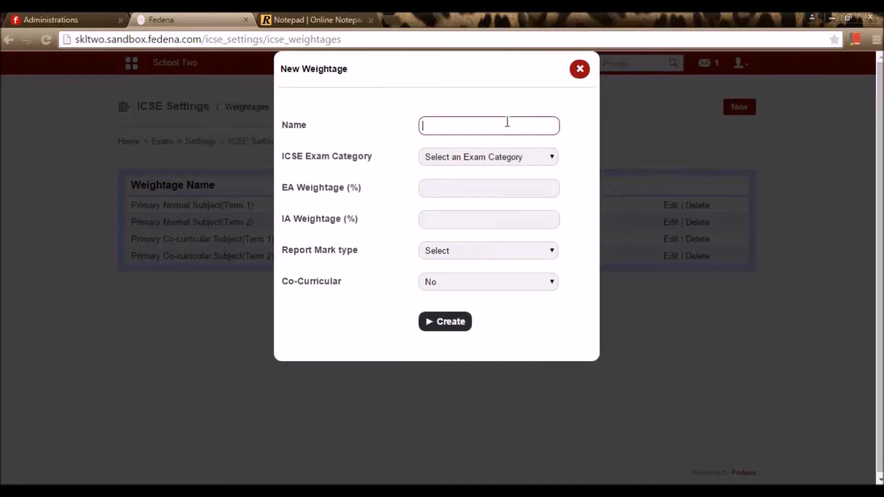
{"action": "left_click", "coordinate": [580, 71]}
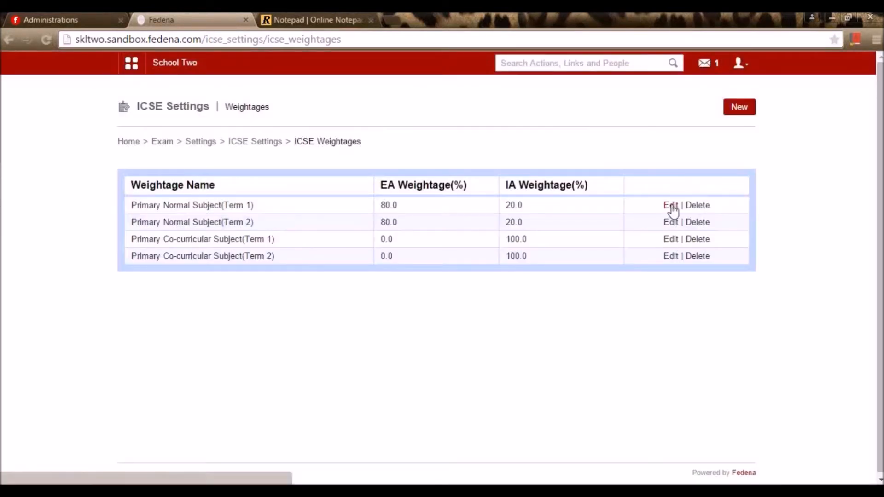
- Edit the Primary Normal Subject Term 1 weightage, keeping its name and Term 1 category
{"action": "left_click", "coordinate": [671, 206]}
{"action": "left_click_drag", "start_coordinate": [519, 127], "coordinate": [339, 124]}
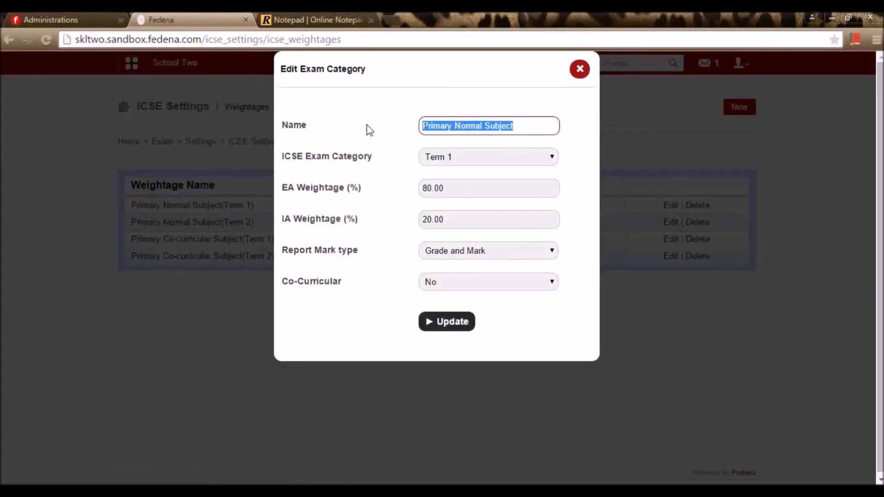
{"action": "left_click", "coordinate": [462, 125]}
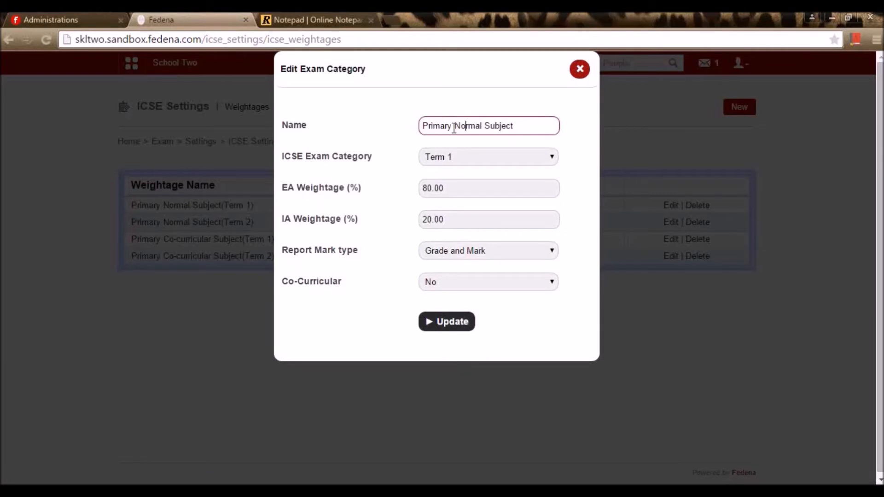
{"action": "left_click_drag", "start_coordinate": [454, 127], "coordinate": [359, 129]}
{"action": "left_click", "coordinate": [493, 143]}
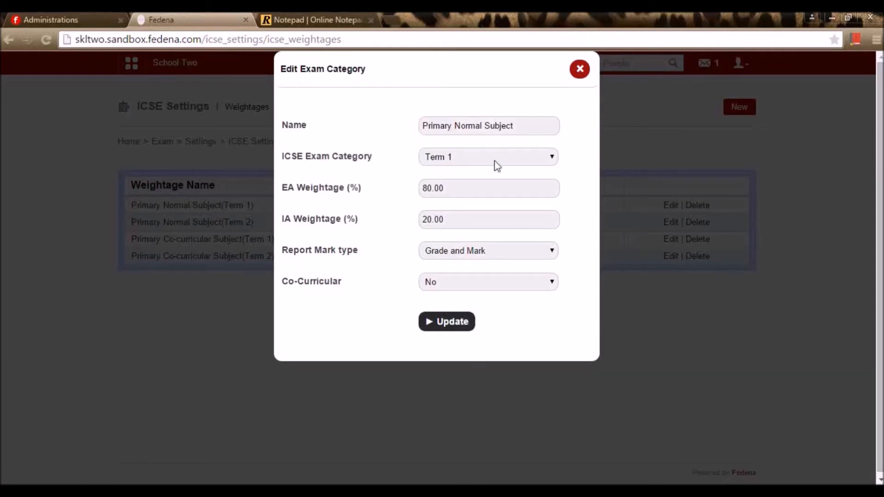
{"action": "left_click", "coordinate": [481, 158]}
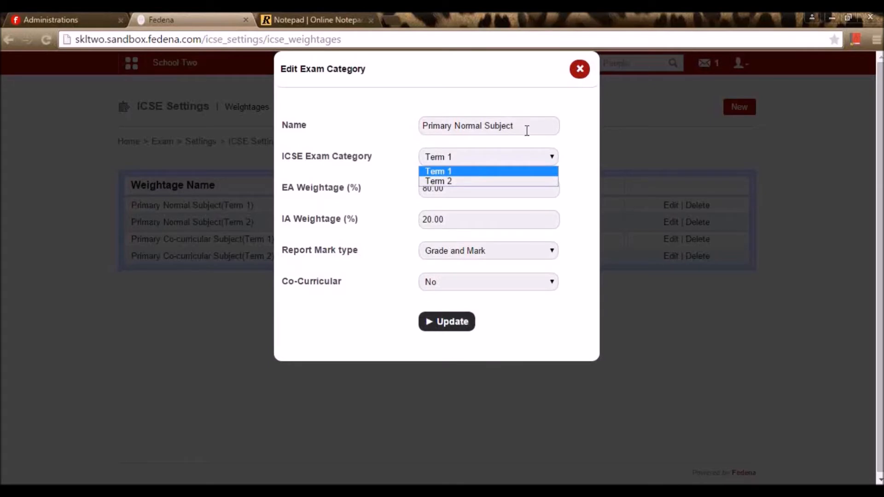
{"action": "left_click", "coordinate": [457, 173]}
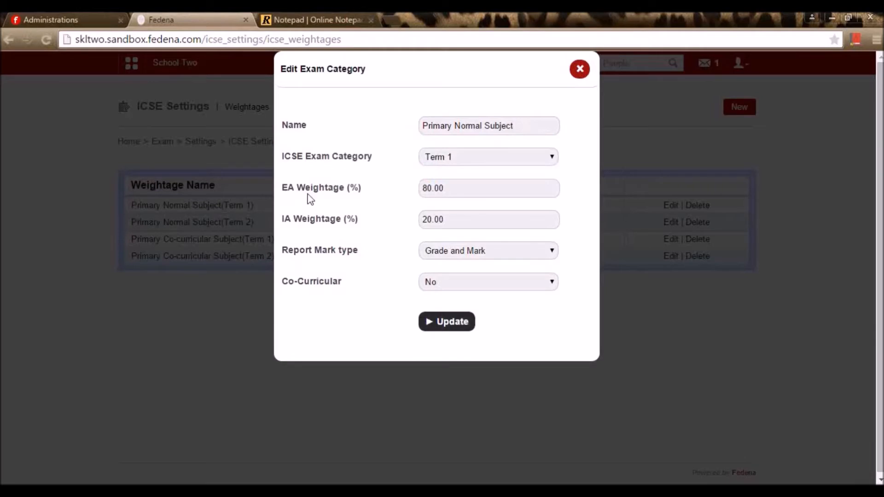
- Keep EA 80, IA 20, Grade and Mark reporting and co-curricular No, then update
{"action": "double_click", "coordinate": [456, 187]}
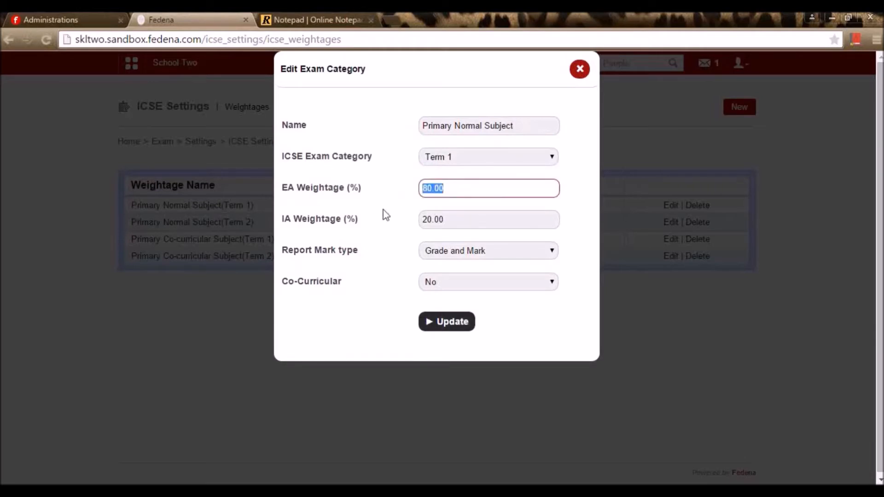
{"action": "double_click", "coordinate": [471, 226]}
{"action": "left_click", "coordinate": [371, 228]}
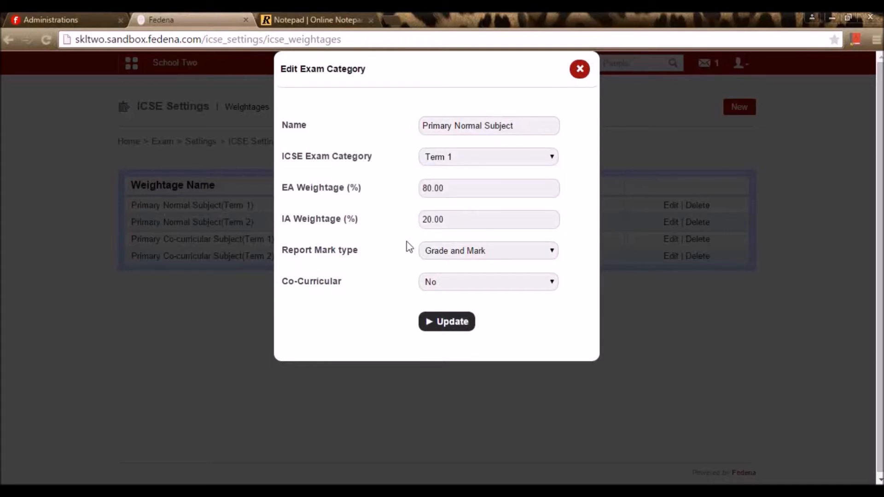
{"action": "left_click", "coordinate": [428, 256]}
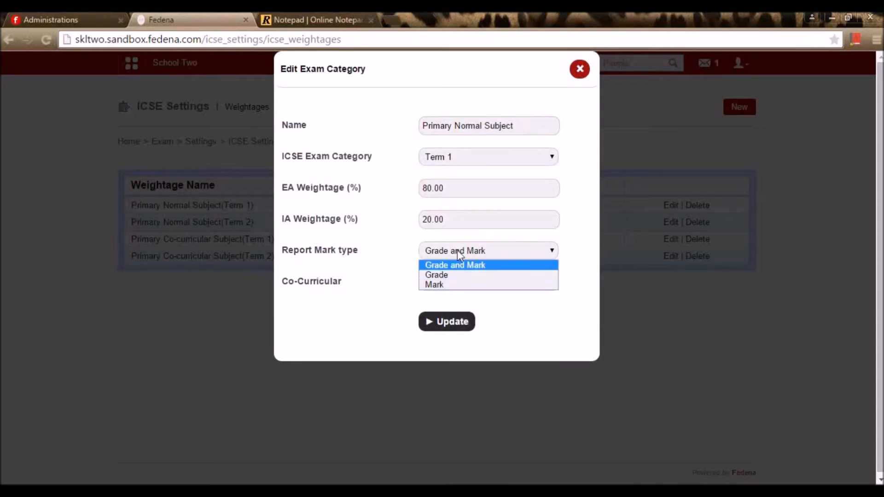
{"action": "left_click", "coordinate": [408, 264]}
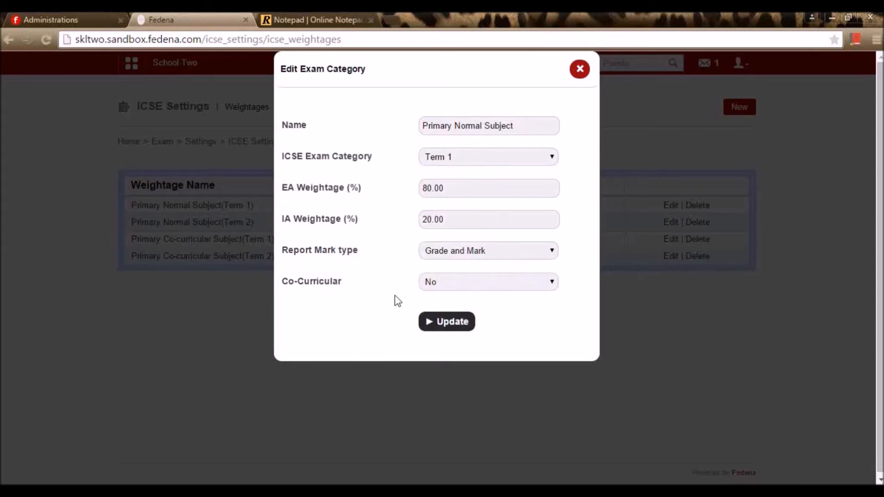
{"action": "left_click", "coordinate": [437, 286]}
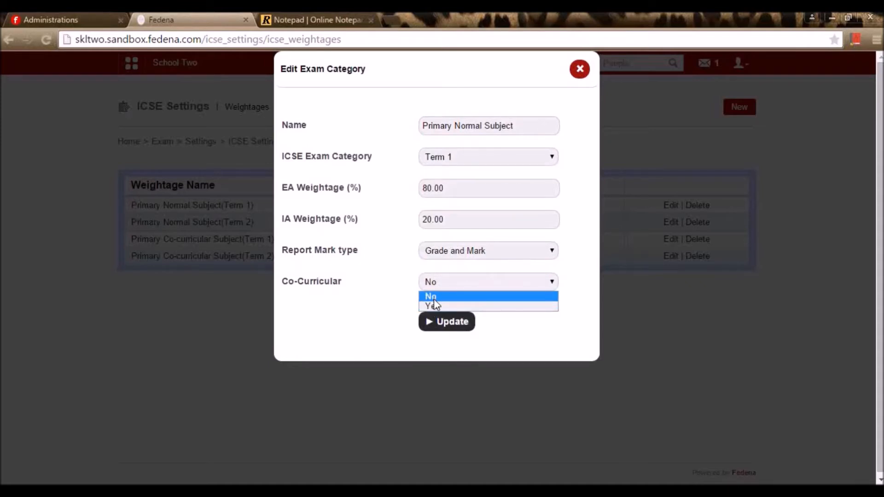
{"action": "left_click", "coordinate": [434, 300]}
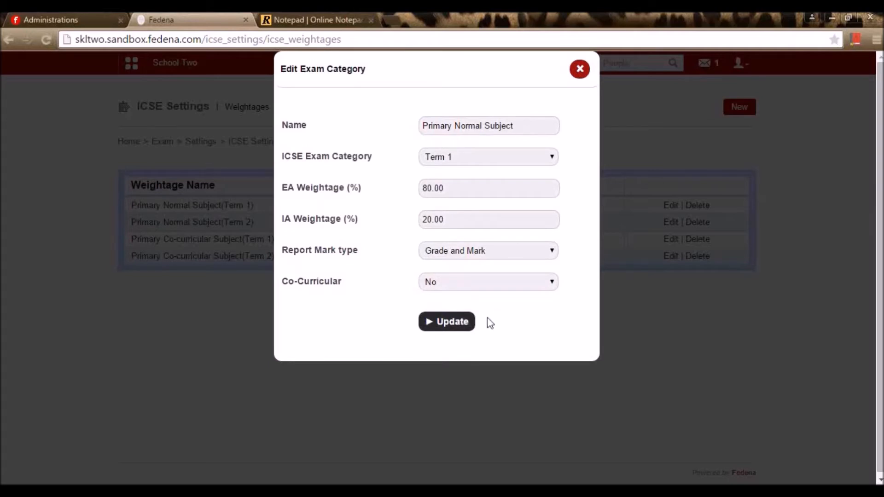
{"action": "left_click", "coordinate": [451, 319]}
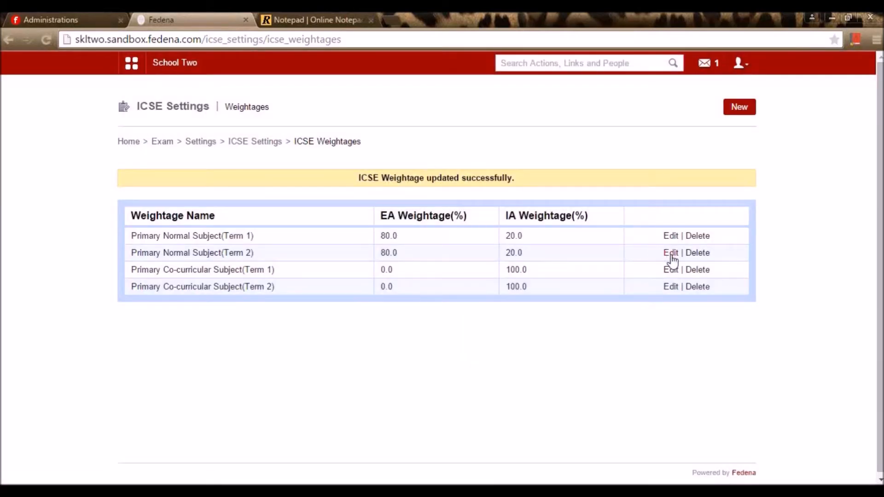
- Open the Primary Normal Subject Term 2 weightage for editing, category Term 2
{"action": "left_click", "coordinate": [672, 257]}
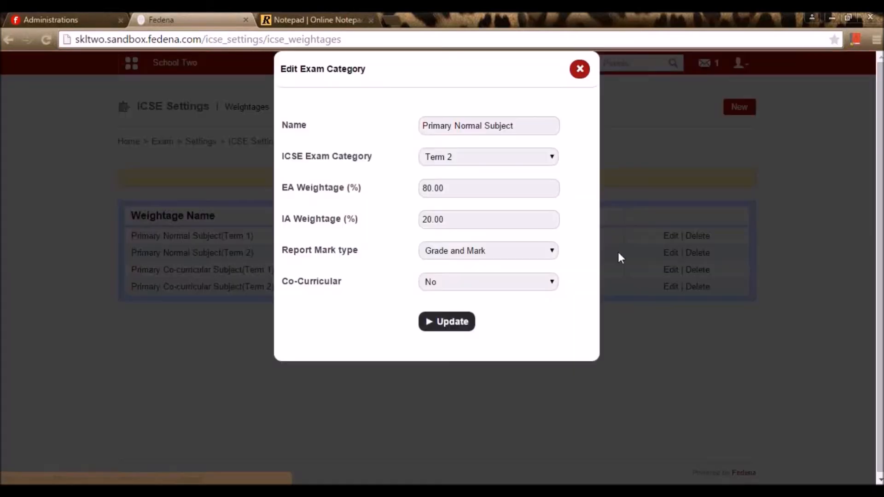
{"action": "left_click", "coordinate": [462, 161]}
{"action": "left_click", "coordinate": [461, 160]}
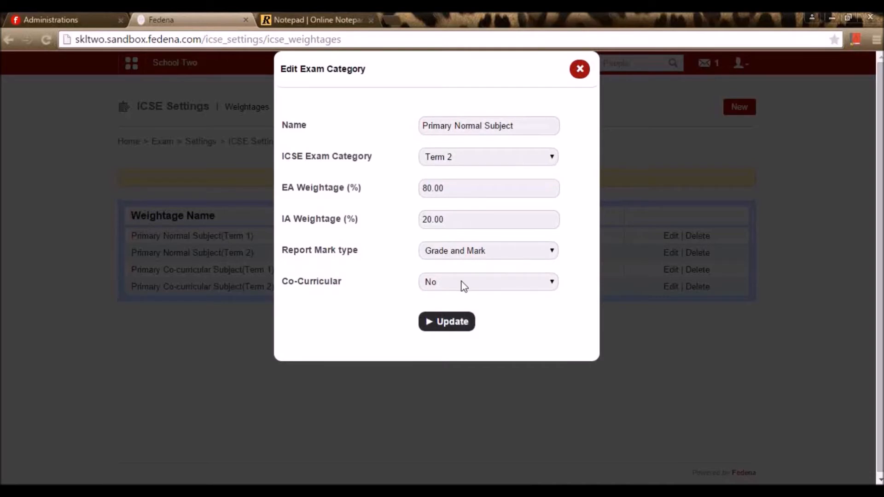
- Discard the Term 2 form, review the Term 1 co-curricular weightage unchanged, and return to ICSE Settings
{"action": "left_click", "coordinate": [580, 72]}
{"action": "left_click", "coordinate": [672, 270]}
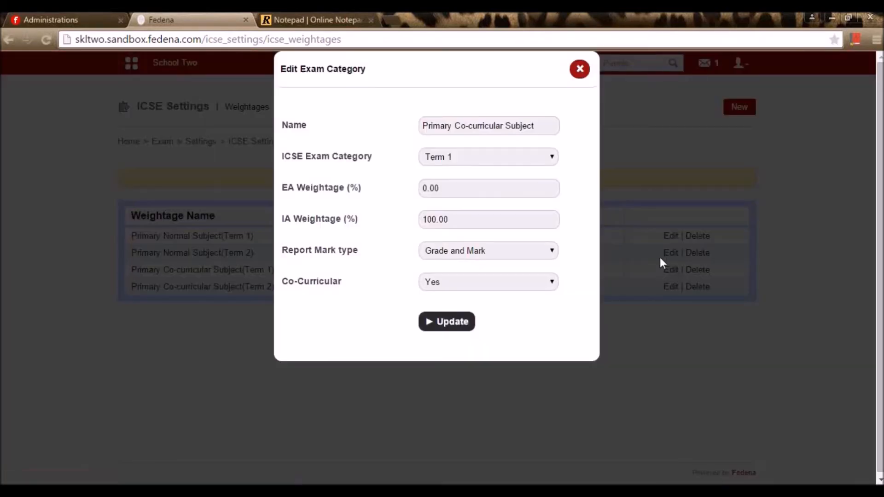
{"action": "left_click", "coordinate": [551, 161]}
{"action": "left_click", "coordinate": [547, 157]}
{"action": "left_click", "coordinate": [500, 286]}
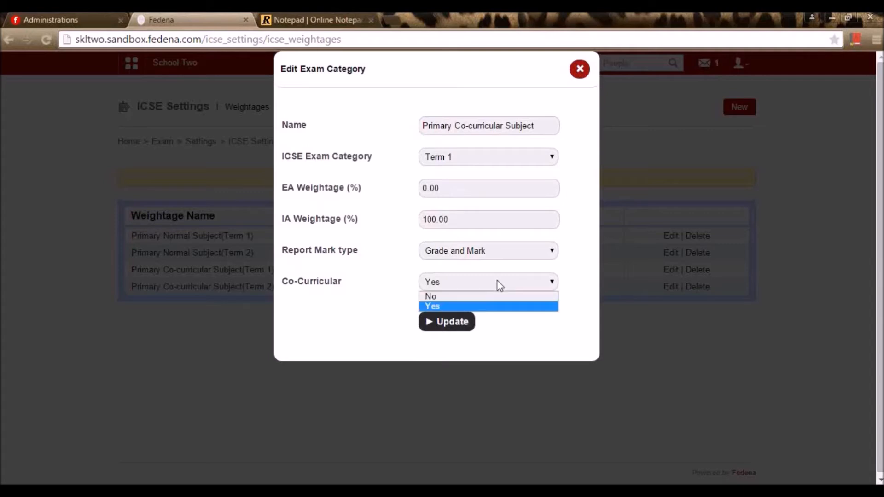
{"action": "left_click", "coordinate": [499, 285]}
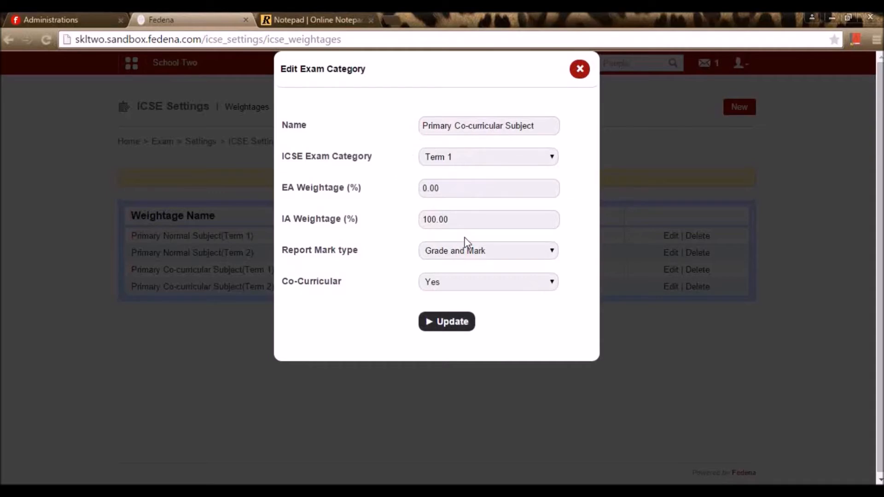
{"action": "left_click", "coordinate": [584, 74]}
{"action": "left_click", "coordinate": [268, 143]}
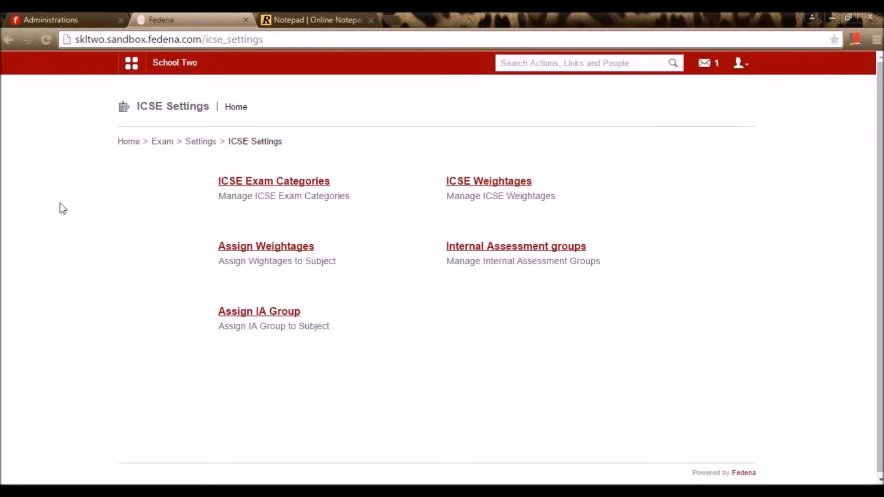
- Assign Class1(icse) English the Primary Normal Subject Term 1 and Term 2 weightages and save
{"action": "left_click", "coordinate": [264, 247]}
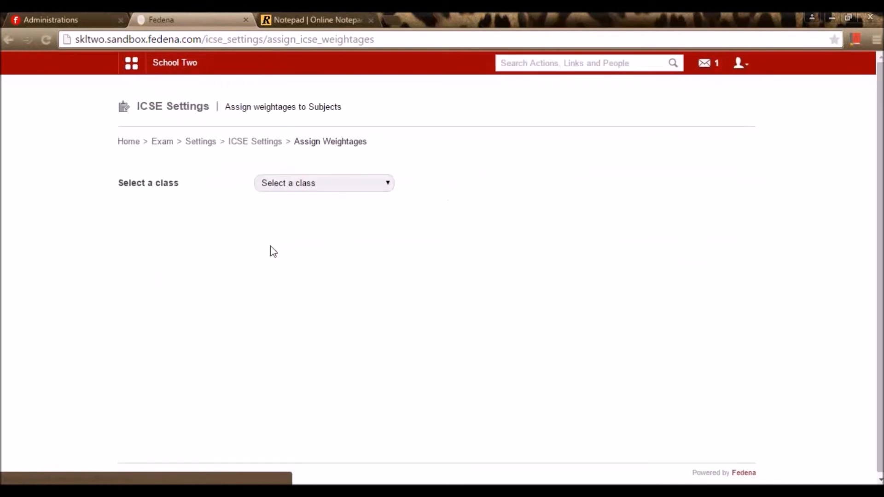
{"action": "left_click", "coordinate": [336, 183]}
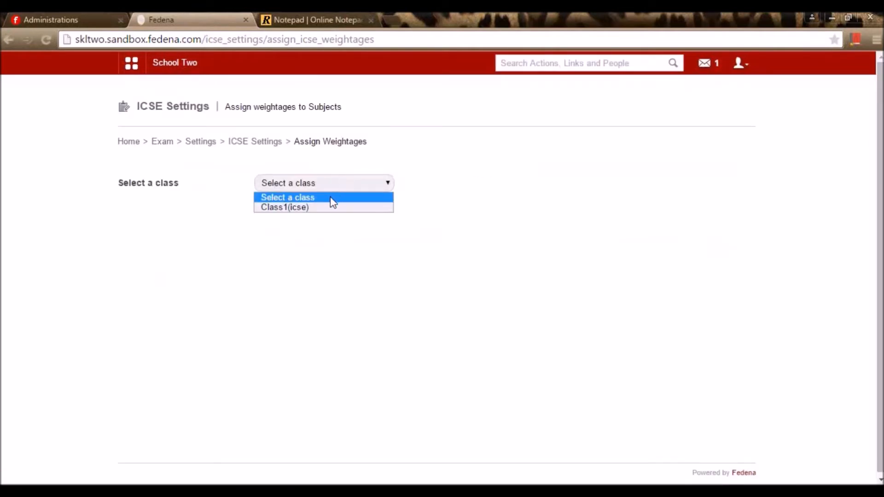
{"action": "left_click", "coordinate": [325, 208]}
{"action": "left_click", "coordinate": [326, 213]}
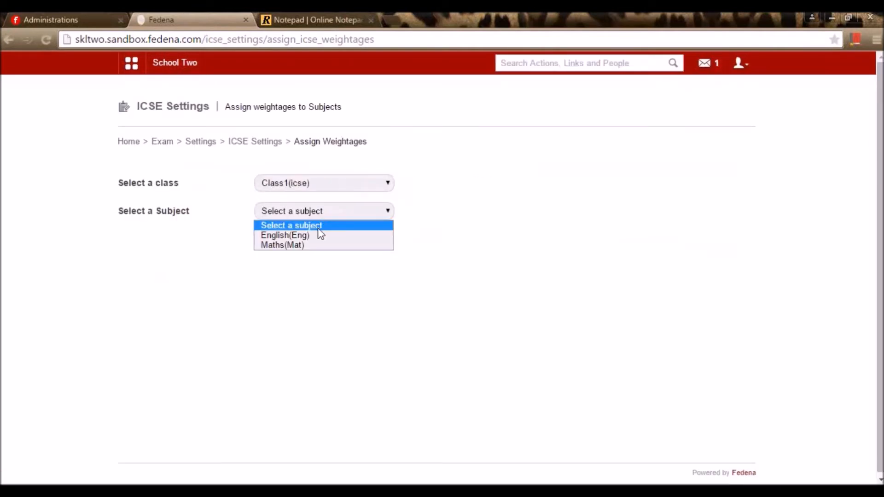
{"action": "left_click", "coordinate": [315, 235]}
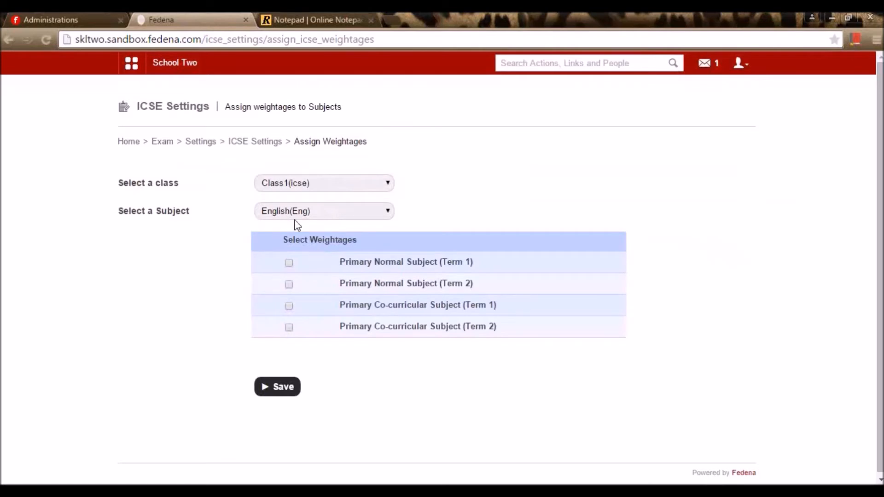
{"action": "left_click", "coordinate": [288, 262]}
{"action": "left_click", "coordinate": [288, 285]}
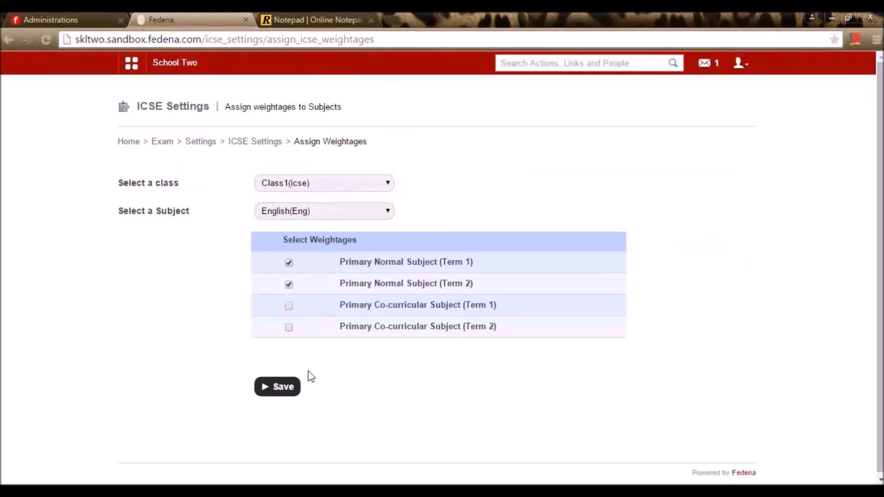
{"action": "left_click", "coordinate": [296, 396]}
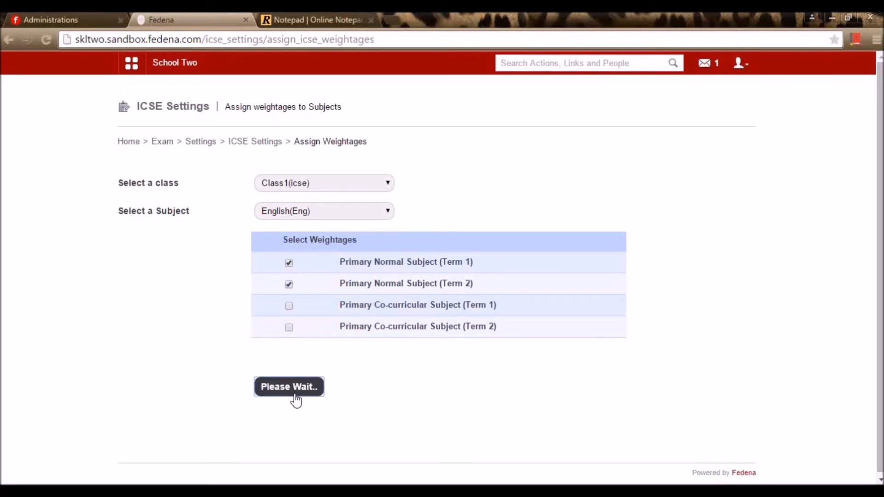
- Give Maths the same Term 1 and Term 2 normal weightages, save, and return to ICSE Settings
{"action": "left_click", "coordinate": [292, 240]}
{"action": "left_click", "coordinate": [284, 271]}
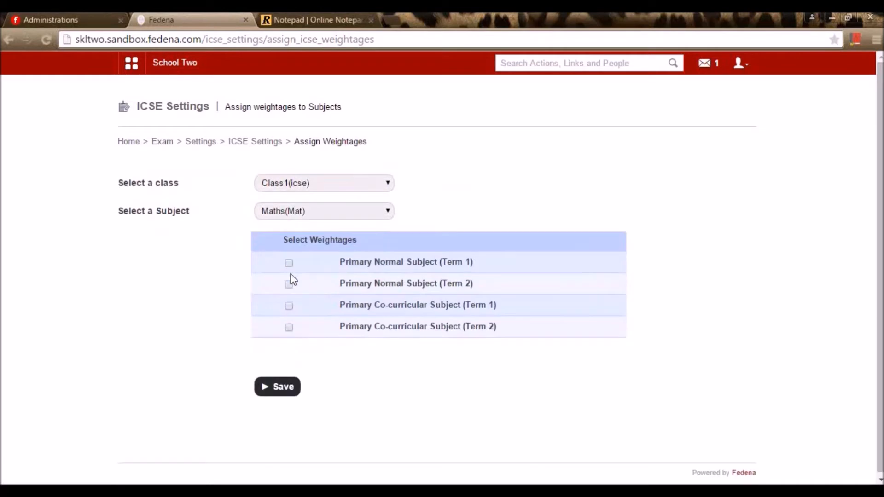
{"action": "left_click", "coordinate": [288, 263]}
{"action": "left_click", "coordinate": [289, 284]}
{"action": "left_click", "coordinate": [290, 390]}
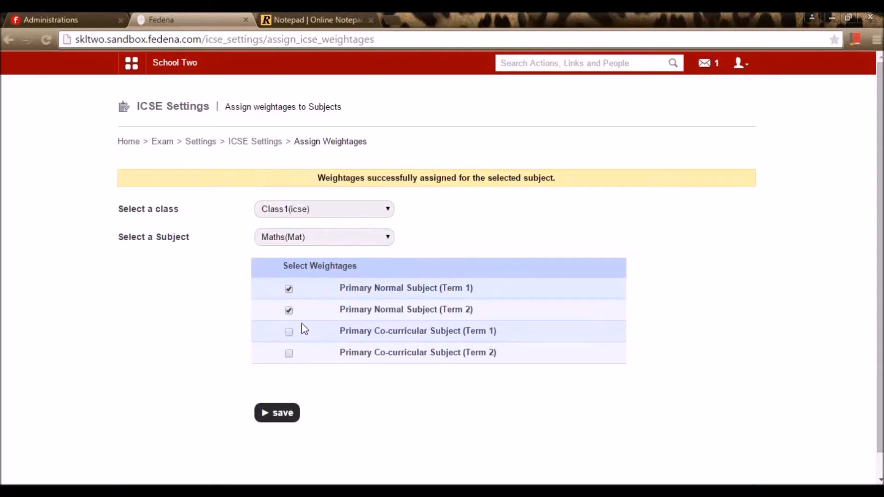
{"action": "left_click", "coordinate": [270, 144]}
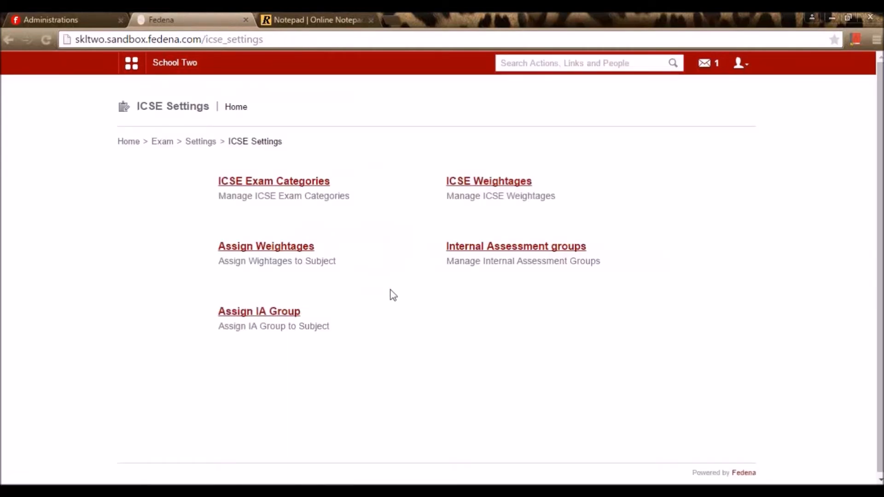
- From the internal assessment groups list, open IA TERM 1_English for editing
{"action": "left_click", "coordinate": [478, 250]}
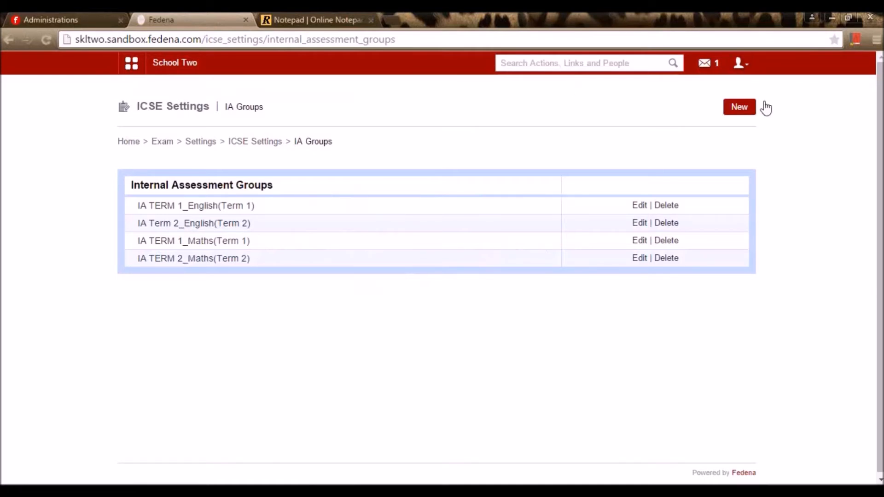
{"action": "left_click", "coordinate": [739, 107]}
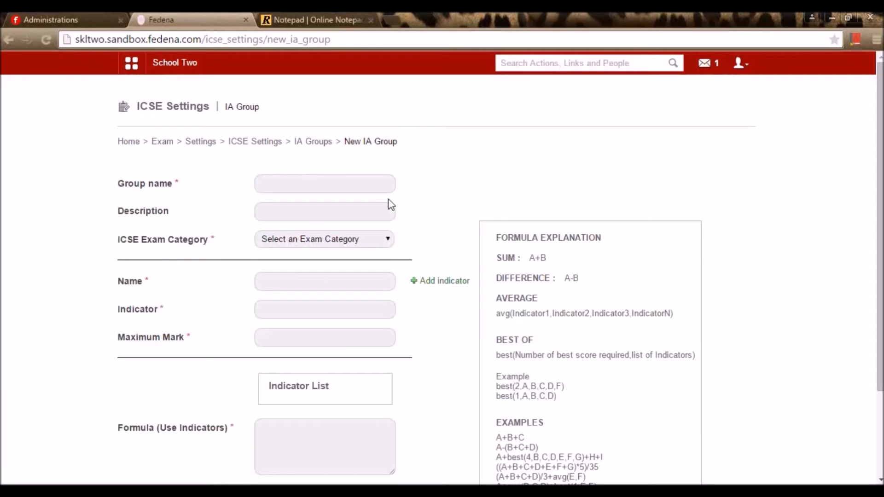
{"action": "left_click", "coordinate": [352, 186]}
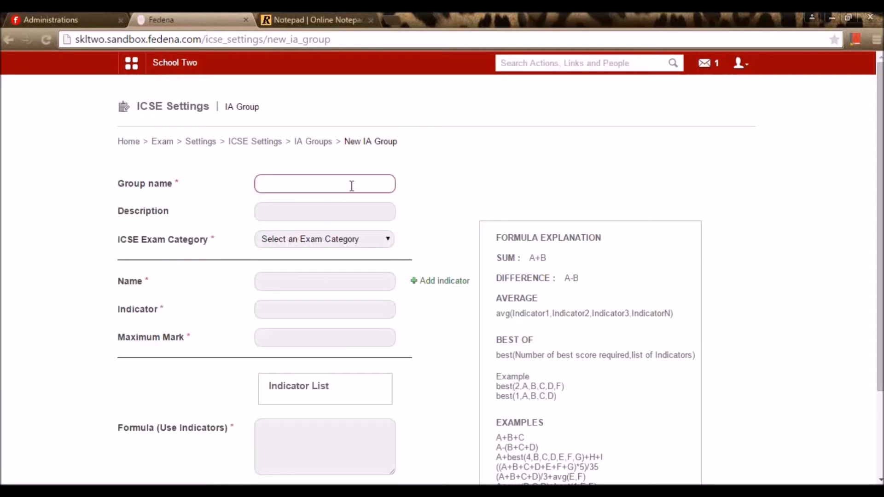
{"action": "left_click", "coordinate": [319, 143]}
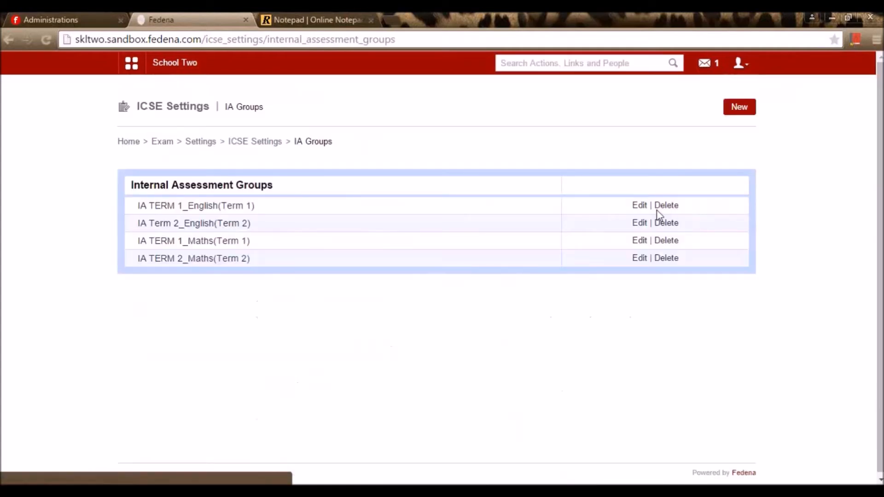
{"action": "left_click", "coordinate": [639, 206]}
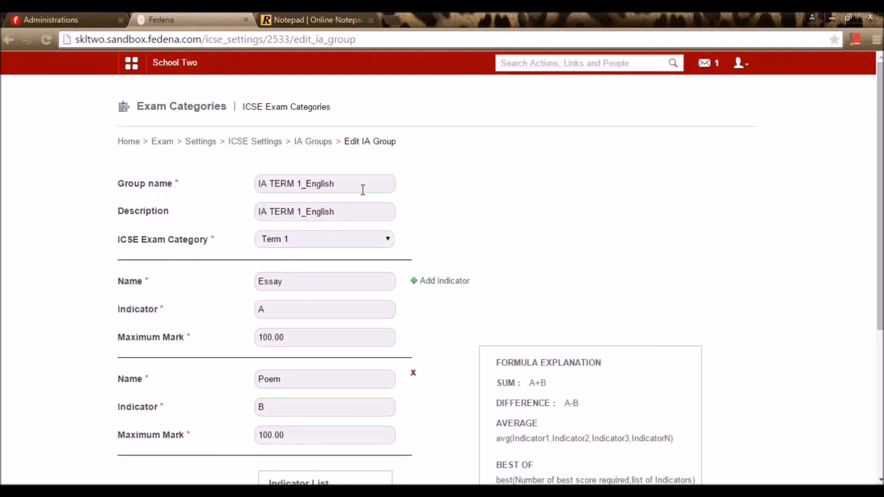
- Review IA TERM 1_English, keeping the Term 1 category and indicator A unchanged
{"action": "left_click", "coordinate": [366, 239]}
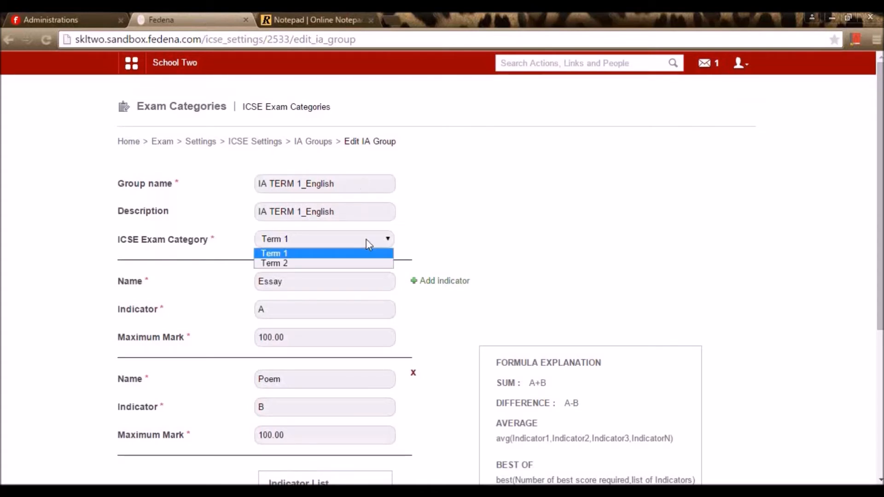
{"action": "left_click", "coordinate": [366, 239]}
{"action": "scroll", "coordinate": [482, 241], "scroll_direction": "down", "scroll_amount": 3}
{"action": "scroll", "coordinate": [483, 241], "scroll_direction": "up", "scroll_amount": 3}
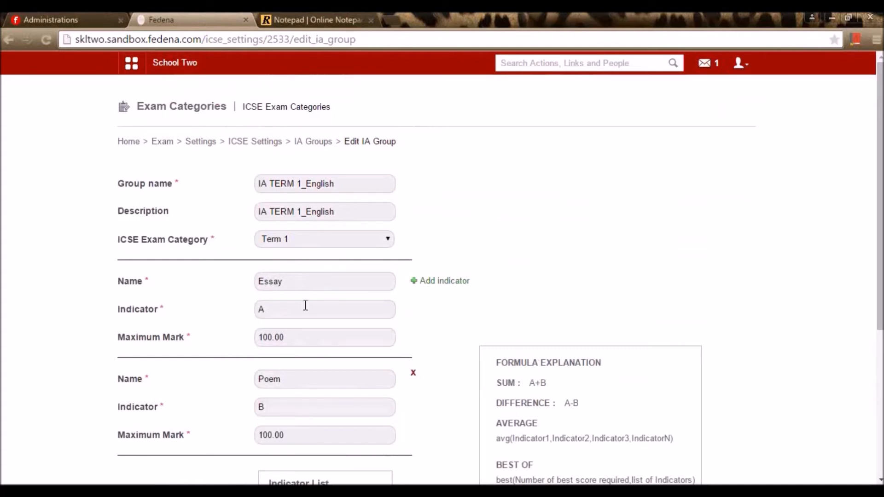
{"action": "left_click", "coordinate": [267, 312]}
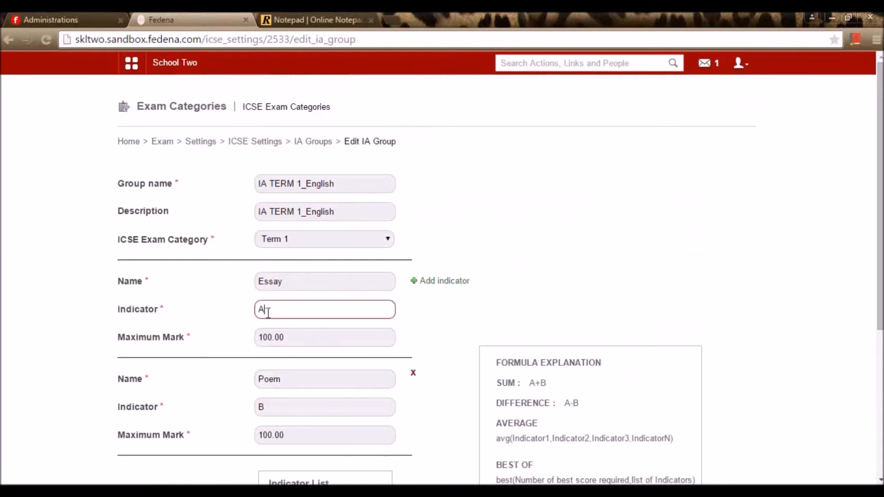
{"action": "scroll", "coordinate": [346, 332], "scroll_direction": "down", "scroll_amount": 3}
{"action": "left_click", "coordinate": [188, 265]}
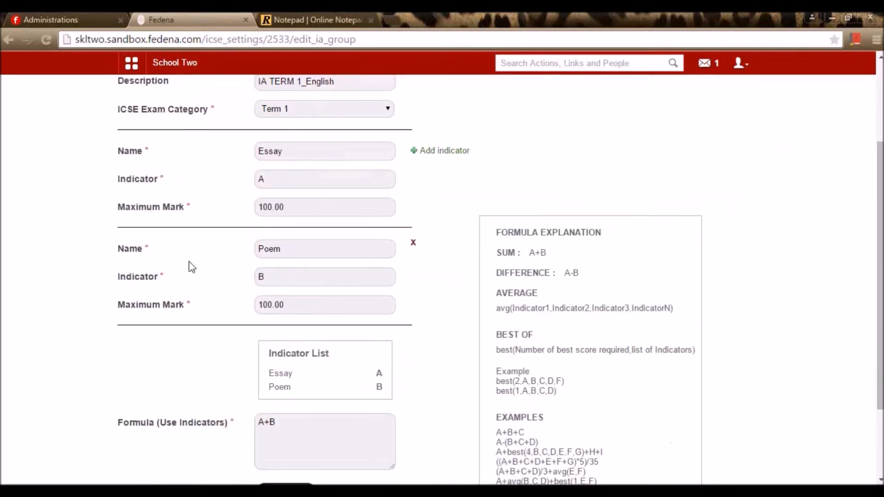
{"action": "scroll", "coordinate": [209, 271], "scroll_direction": "up", "scroll_amount": 3}
- Check the A+B formula combining Essay and Poem, and update the group
{"action": "scroll", "coordinate": [232, 356], "scroll_direction": "down", "scroll_amount": 3}
{"action": "scroll", "coordinate": [258, 299], "scroll_direction": "up", "scroll_amount": 2}
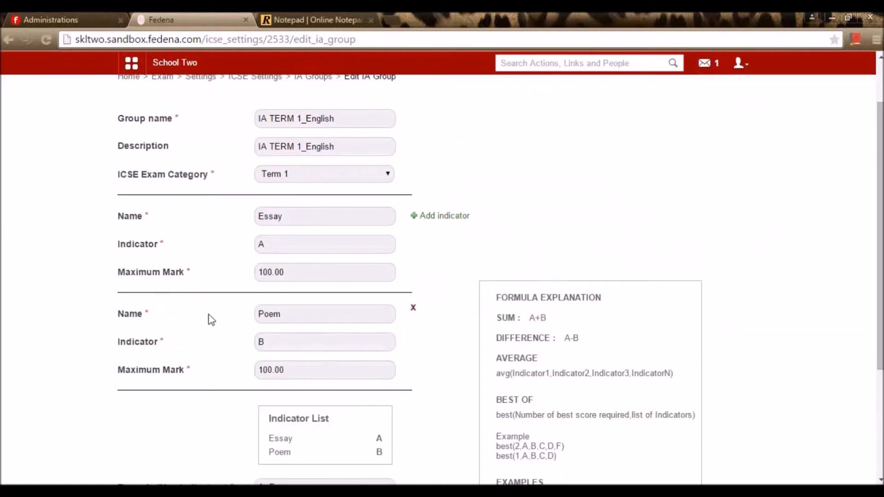
{"action": "scroll", "coordinate": [299, 314], "scroll_direction": "down", "scroll_amount": 4}
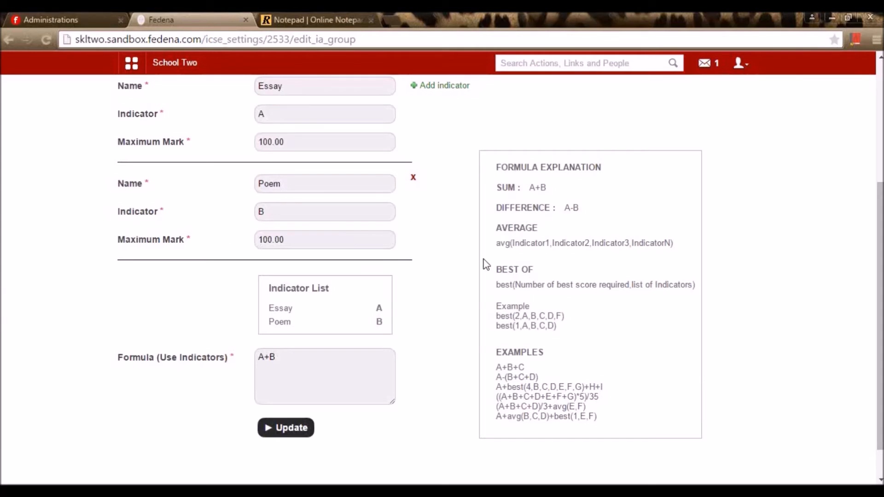
{"action": "scroll", "coordinate": [441, 203], "scroll_direction": "up", "scroll_amount": 3}
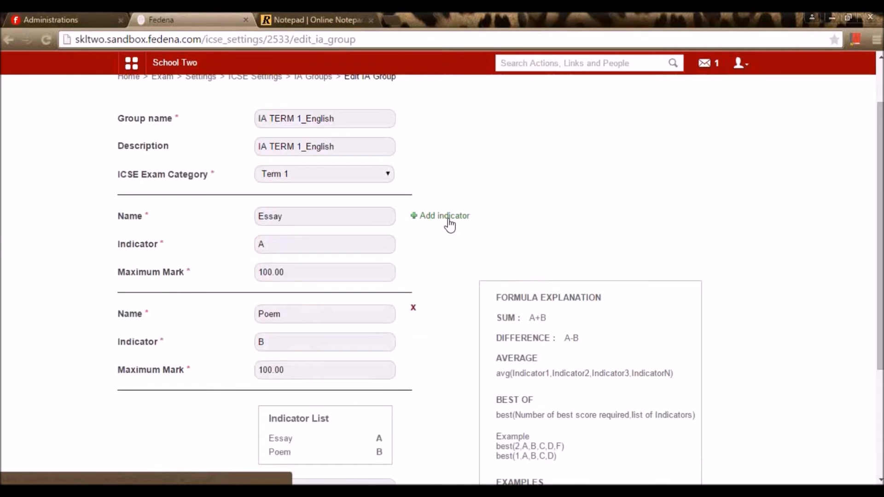
{"action": "scroll", "coordinate": [550, 322], "scroll_direction": "down", "scroll_amount": 4}
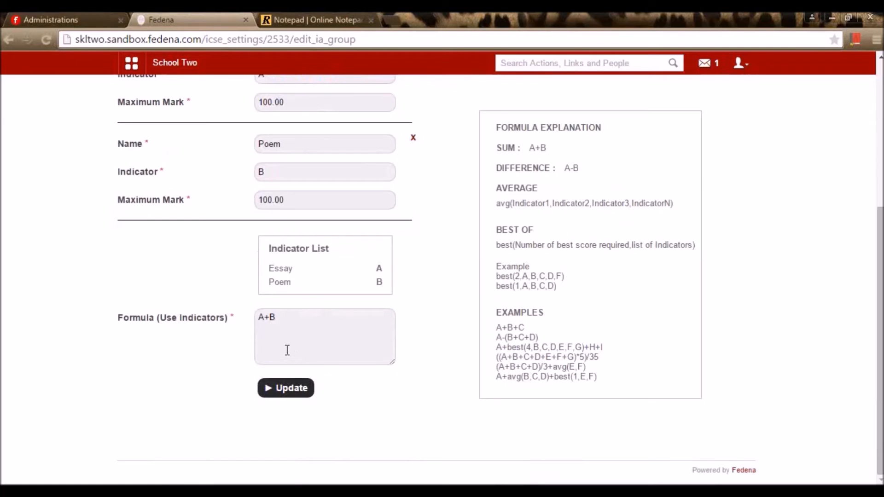
{"action": "left_click", "coordinate": [296, 394]}
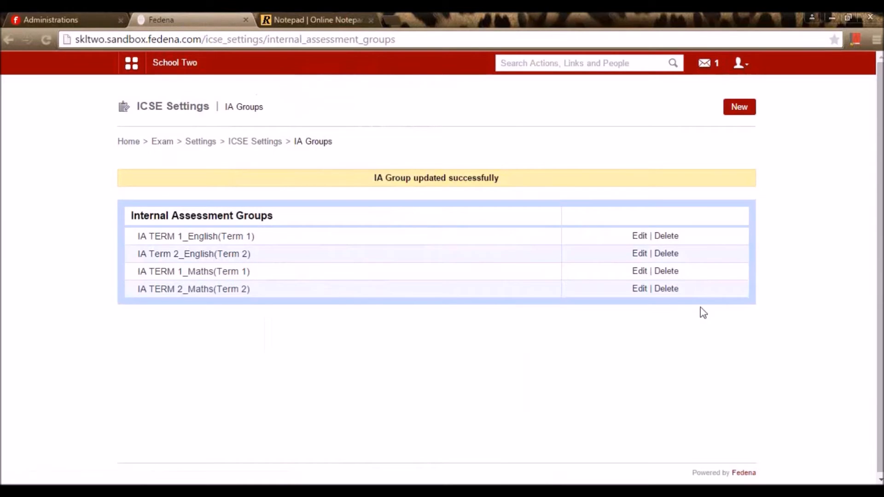
- Save IA TERM 1_Maths with Quiz (A), Project (B) and formula A+B
{"action": "left_click", "coordinate": [639, 272]}
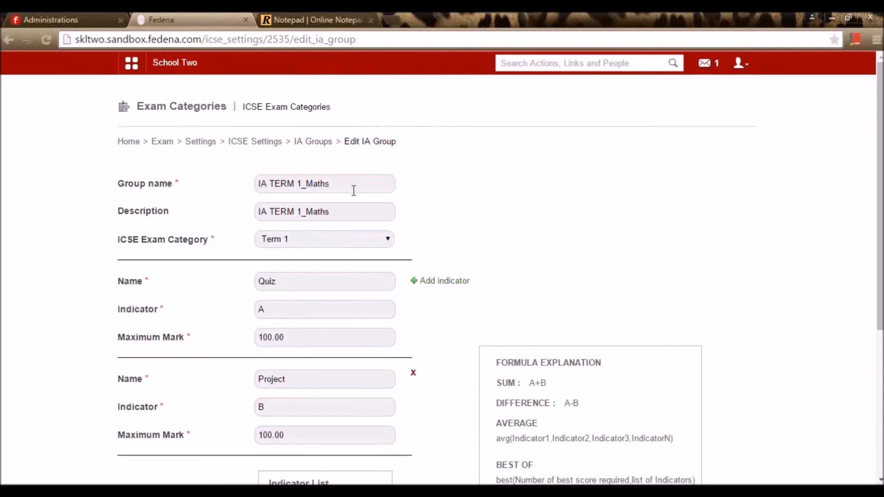
{"action": "scroll", "coordinate": [355, 189], "scroll_direction": "down", "scroll_amount": 3}
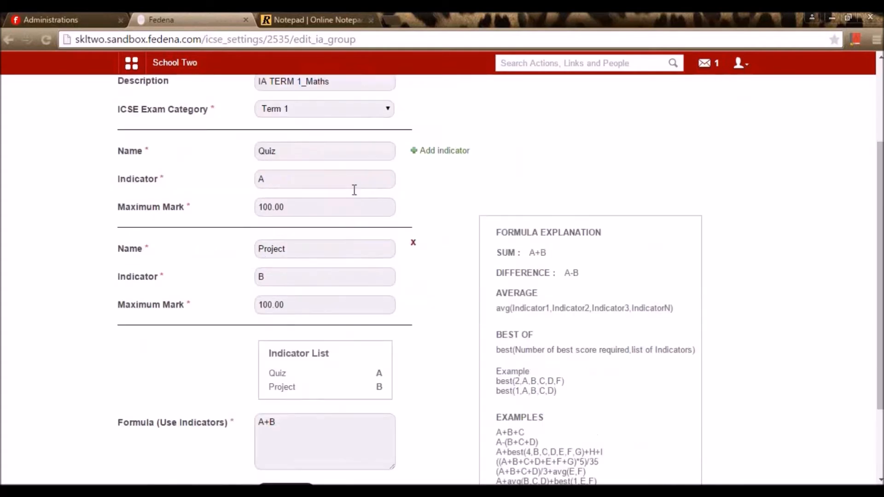
{"action": "left_click", "coordinate": [292, 158]}
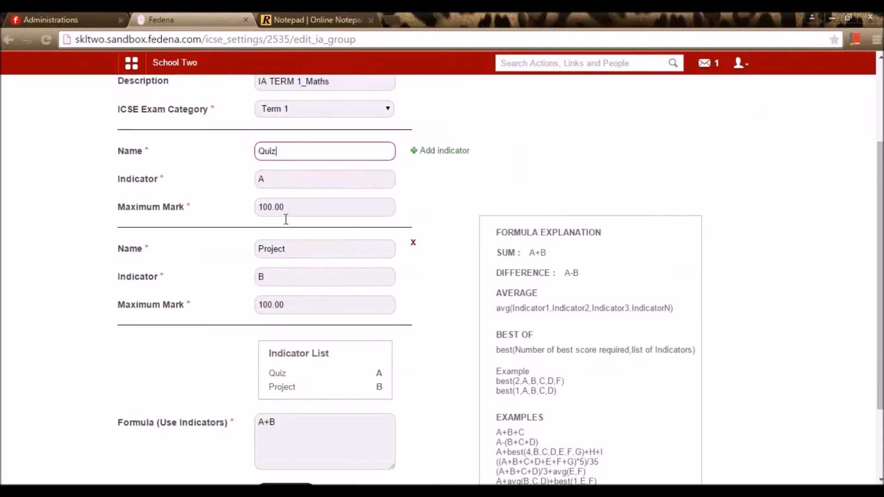
{"action": "scroll", "coordinate": [381, 281], "scroll_direction": "down", "scroll_amount": 2}
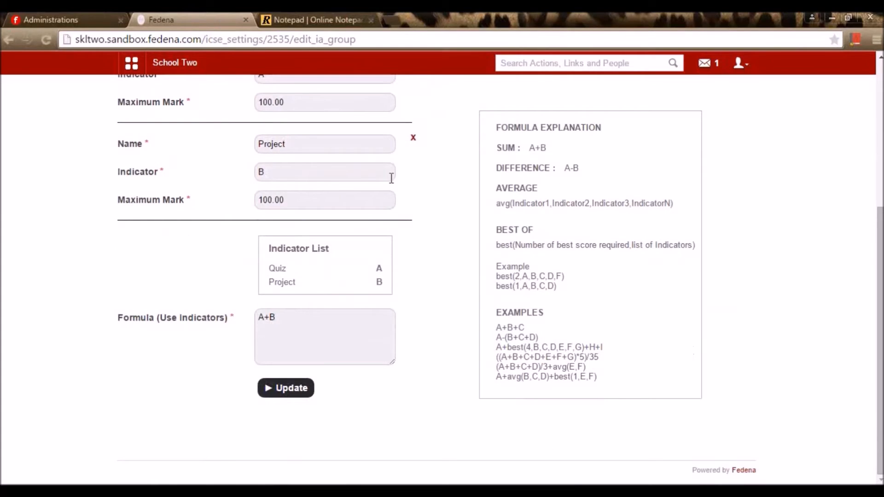
{"action": "left_click", "coordinate": [304, 395]}
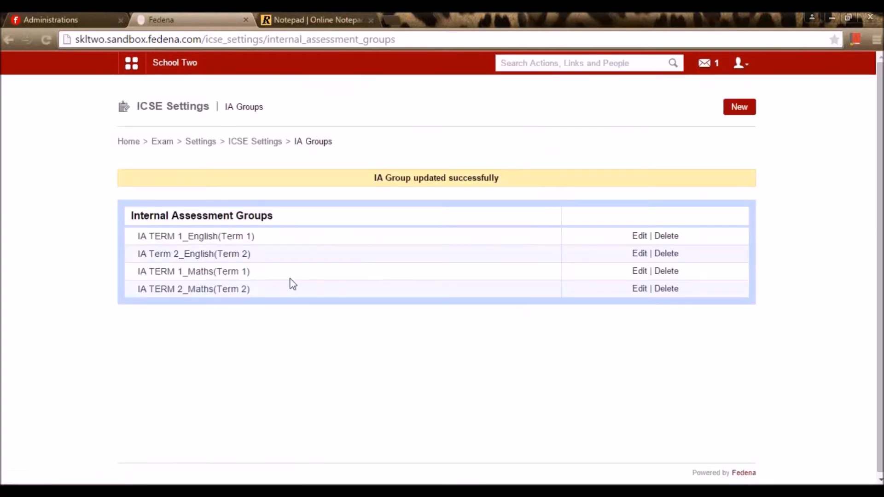
{"action": "left_click", "coordinate": [275, 146]}
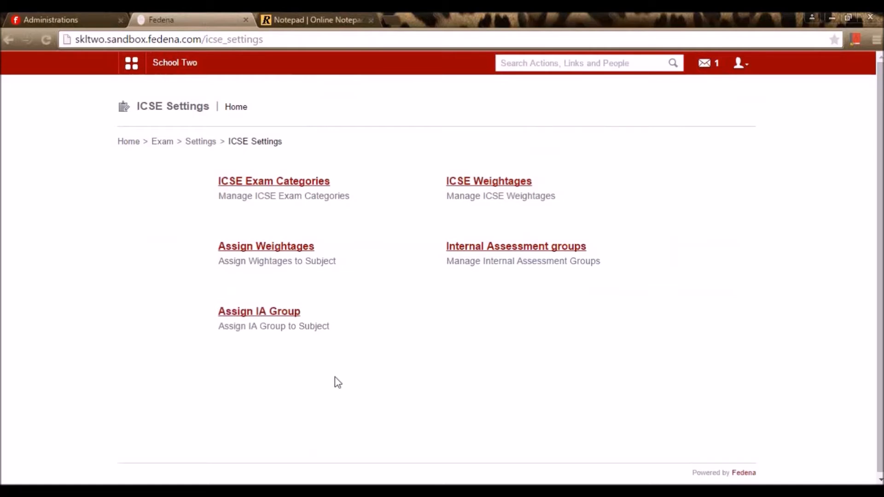
- Assign the English IA groups to Class1(icse) English and save
{"action": "left_click", "coordinate": [282, 314]}
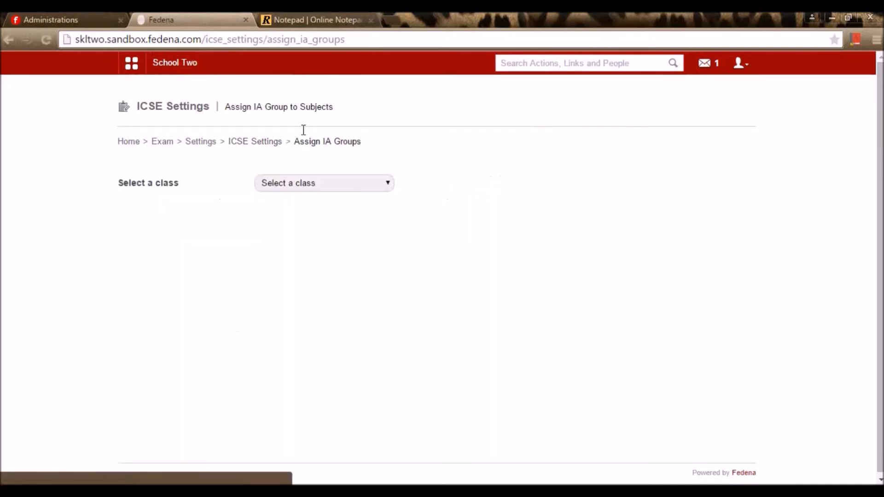
{"action": "left_click", "coordinate": [311, 183]}
{"action": "left_click", "coordinate": [295, 207]}
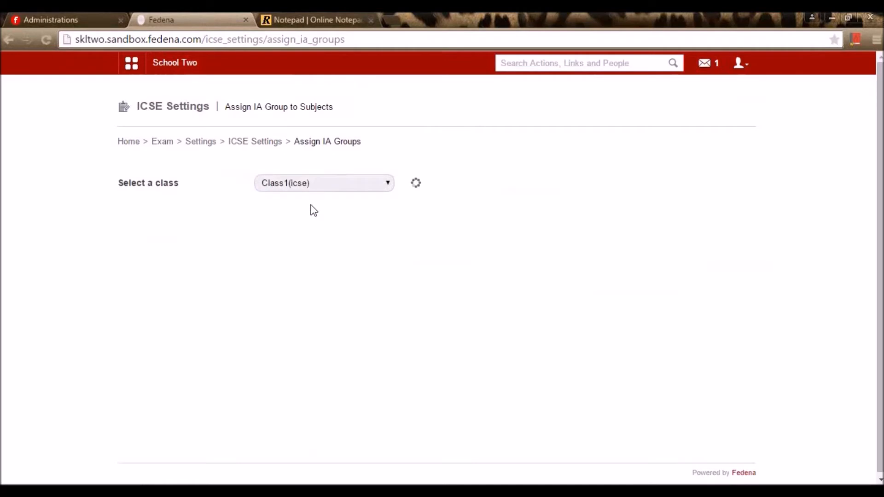
{"action": "left_click", "coordinate": [311, 216]}
{"action": "left_click", "coordinate": [305, 235]}
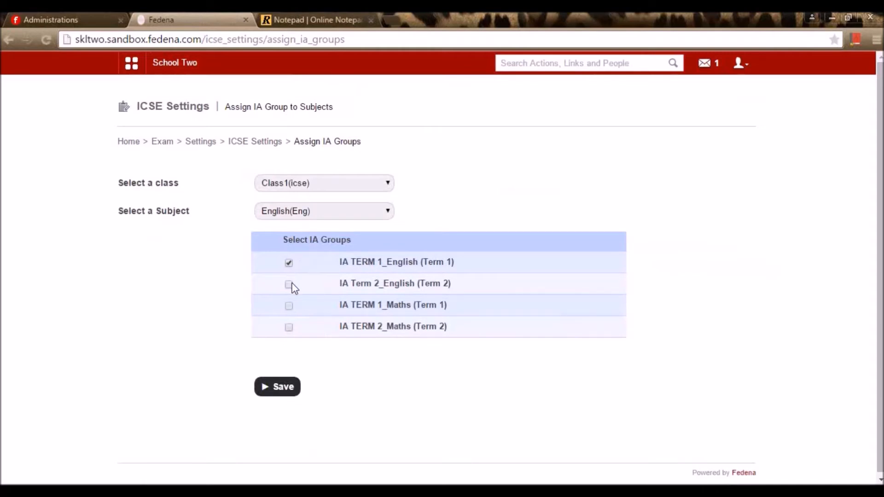
{"action": "left_click", "coordinate": [297, 388]}
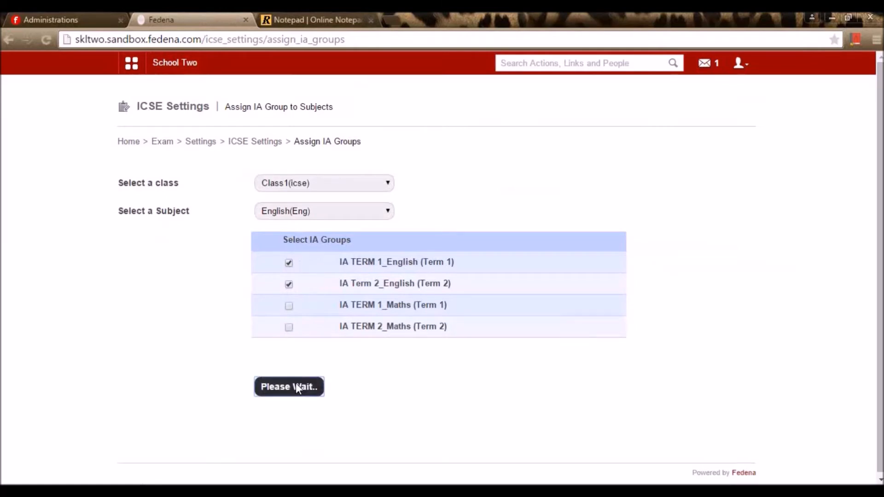
- Assign IA TERM 1_Maths and IA TERM 2_Maths to Maths and save
{"action": "left_click", "coordinate": [313, 237]}
{"action": "left_click", "coordinate": [313, 272]}
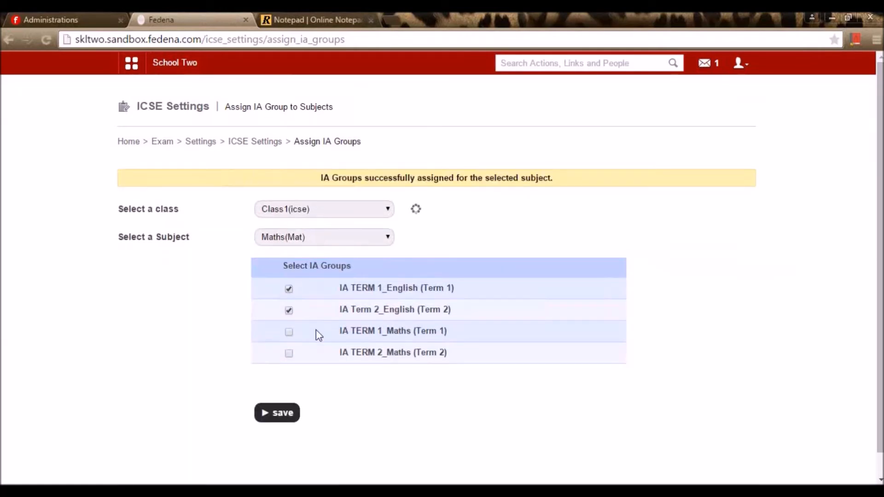
{"action": "left_click", "coordinate": [290, 306]}
{"action": "left_click", "coordinate": [291, 327]}
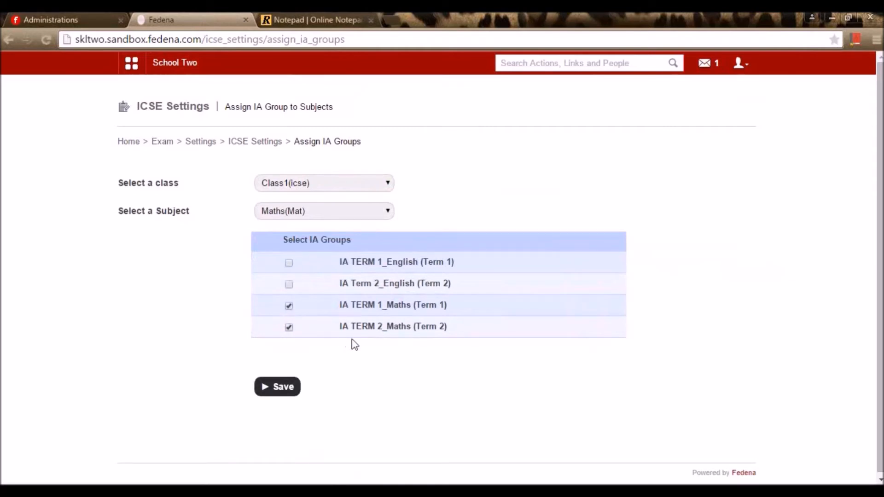
{"action": "left_click", "coordinate": [286, 394]}
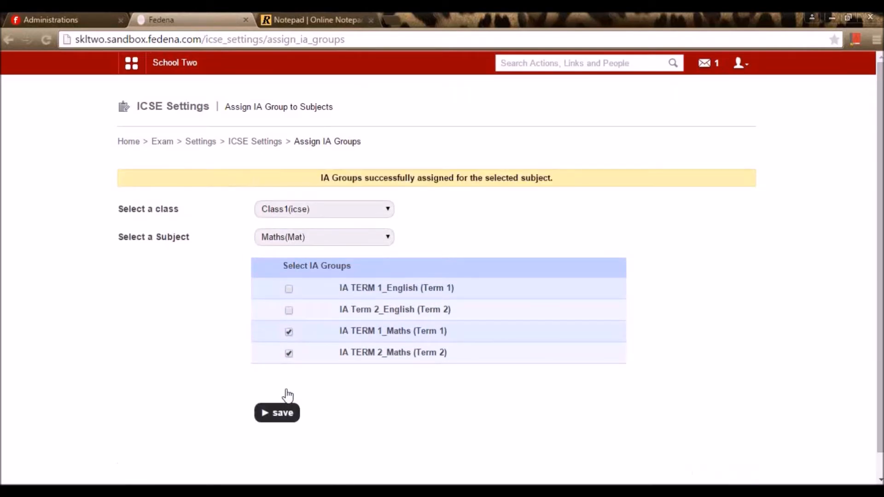
{"action": "left_click", "coordinate": [273, 144]}
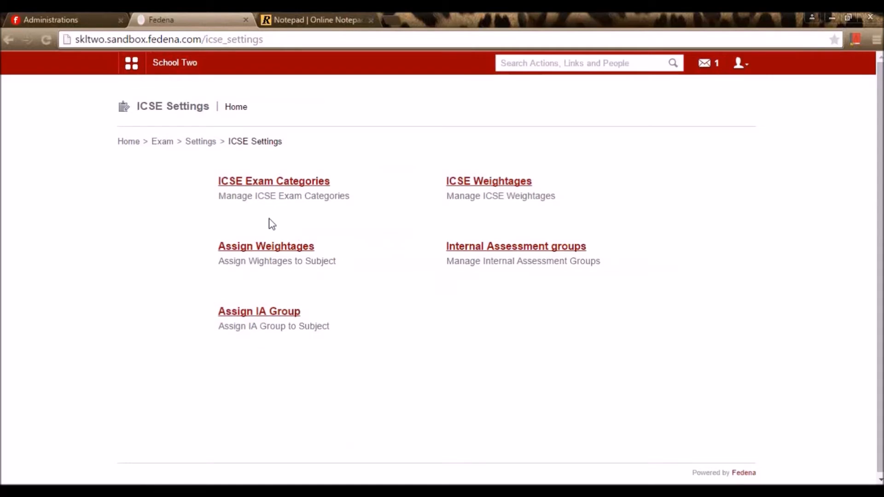
- In Exam Management, choose Class1(icse) batch c1icse - A and start a new exam
{"action": "left_click", "coordinate": [202, 144]}
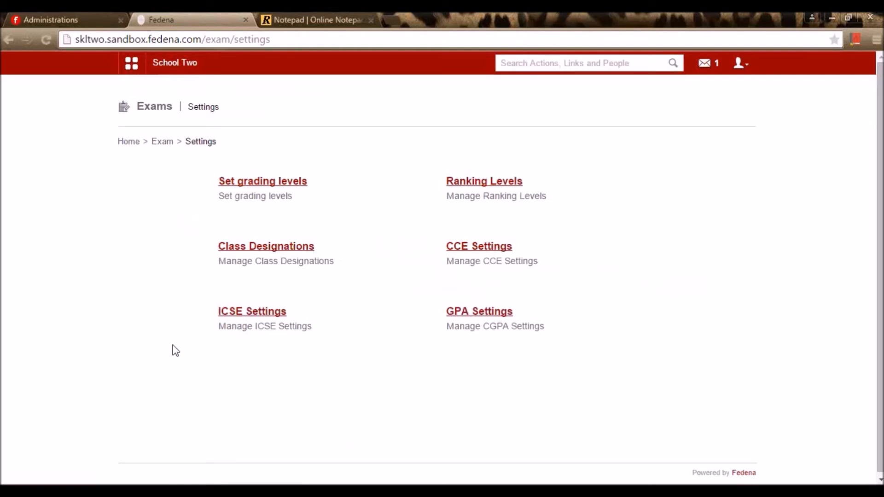
{"action": "left_click", "coordinate": [169, 141]}
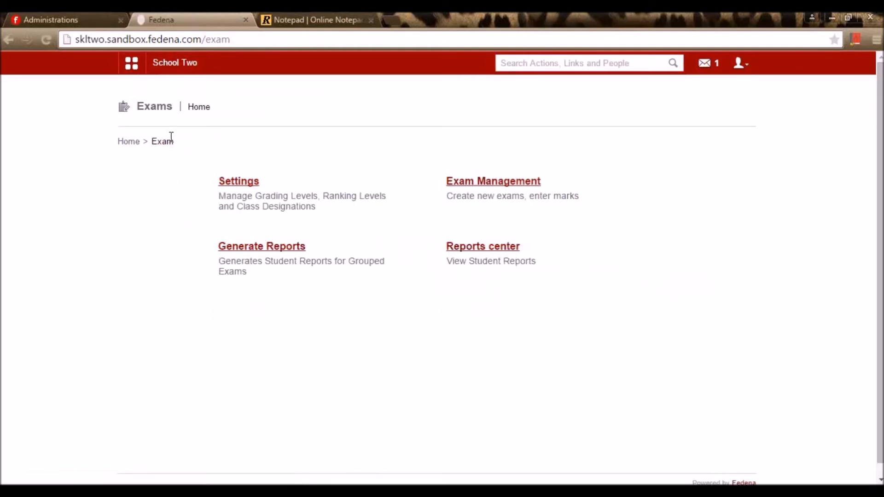
{"action": "left_click", "coordinate": [477, 184]}
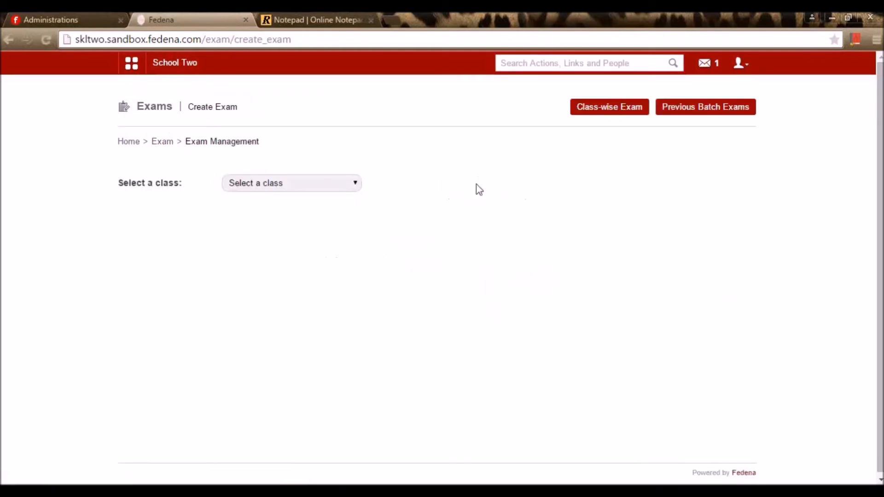
{"action": "left_click", "coordinate": [327, 183]}
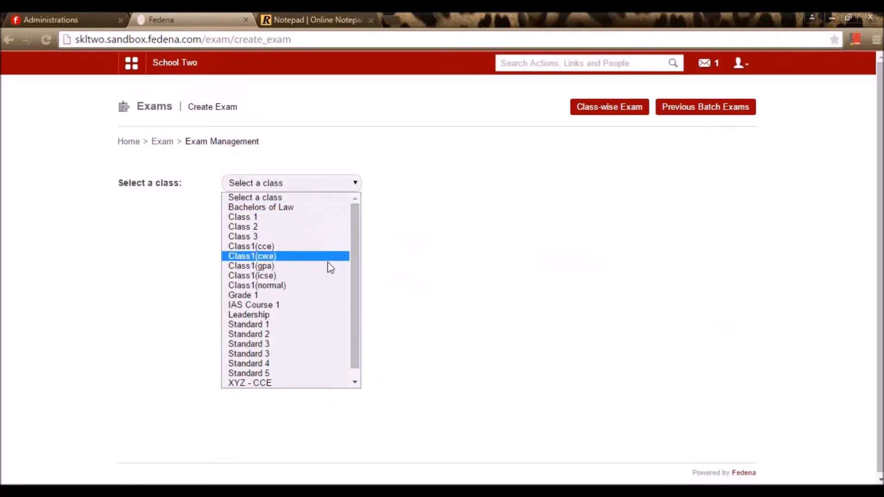
{"action": "left_click", "coordinate": [329, 275]}
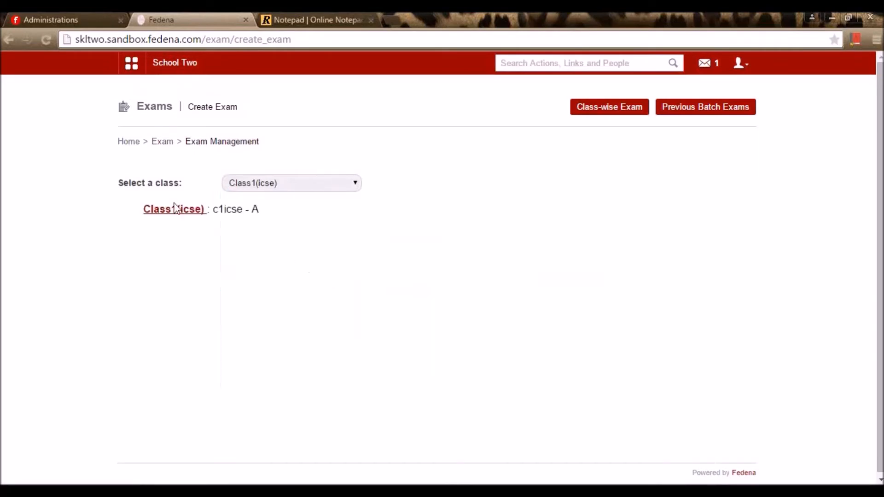
{"action": "left_click", "coordinate": [169, 211]}
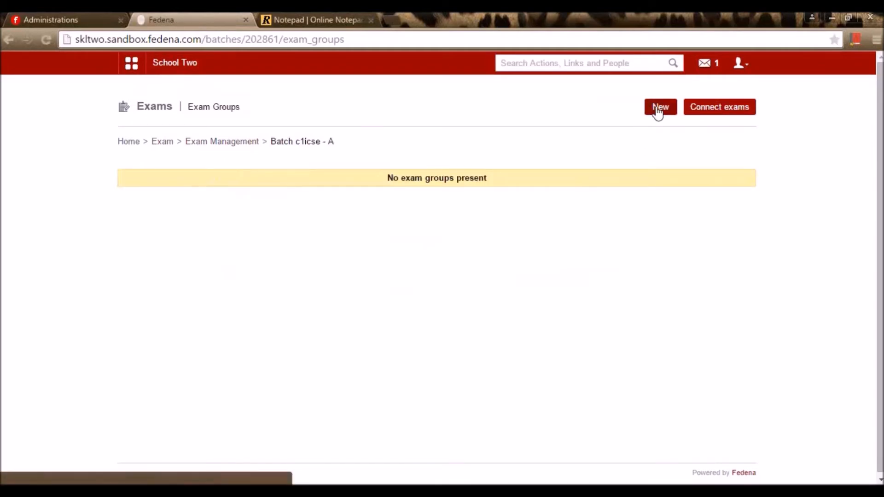
{"action": "left_click", "coordinate": [658, 110]}
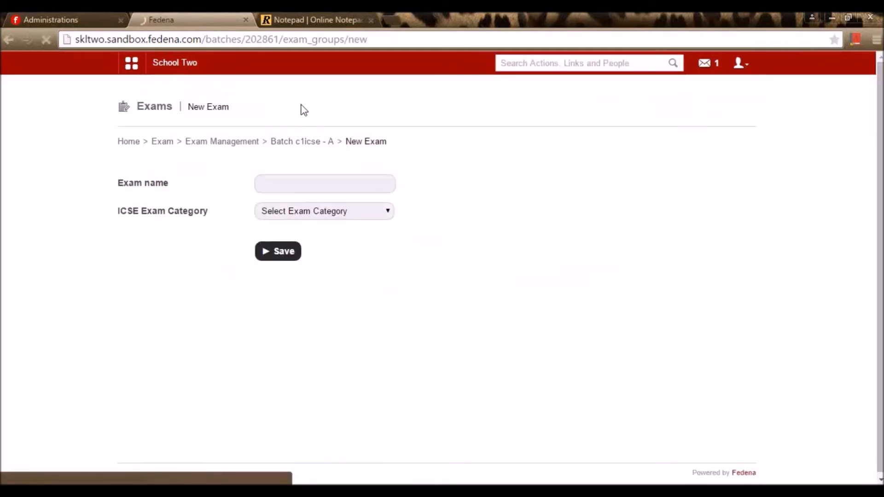
- Name the exam with category Term 1, maximum marks 100 and minimum marks 40
{"action": "left_click", "coordinate": [326, 181]}
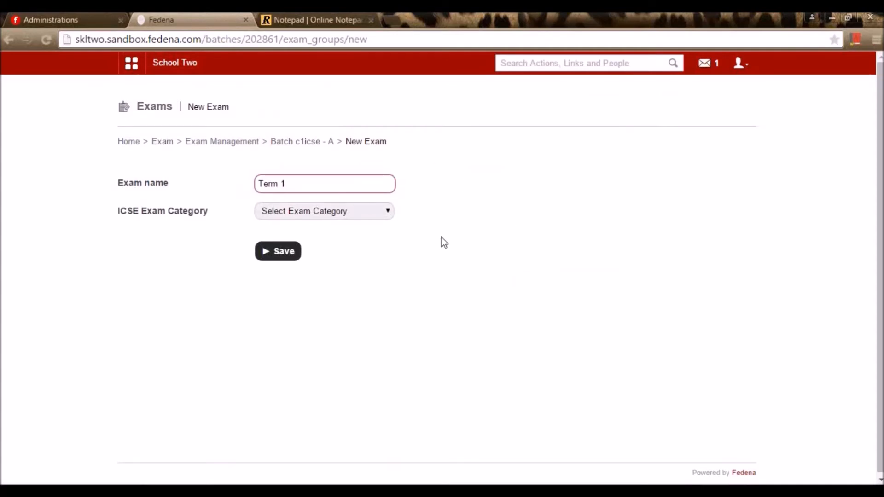
{"action": "left_click", "coordinate": [369, 215]}
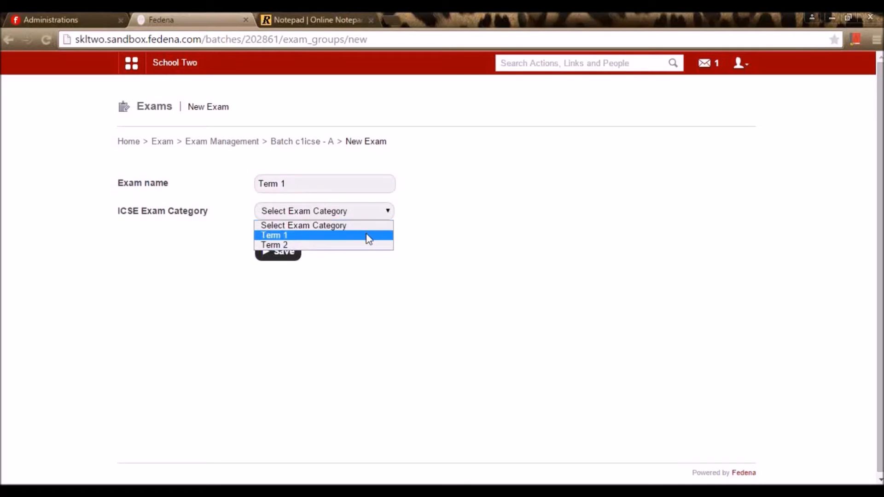
{"action": "left_click", "coordinate": [370, 238]}
{"action": "left_click", "coordinate": [282, 252]}
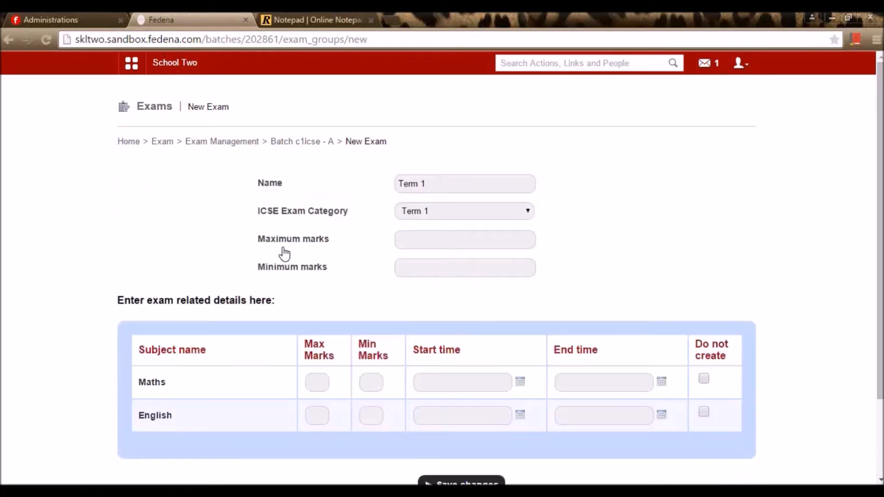
{"action": "left_click", "coordinate": [414, 239]}
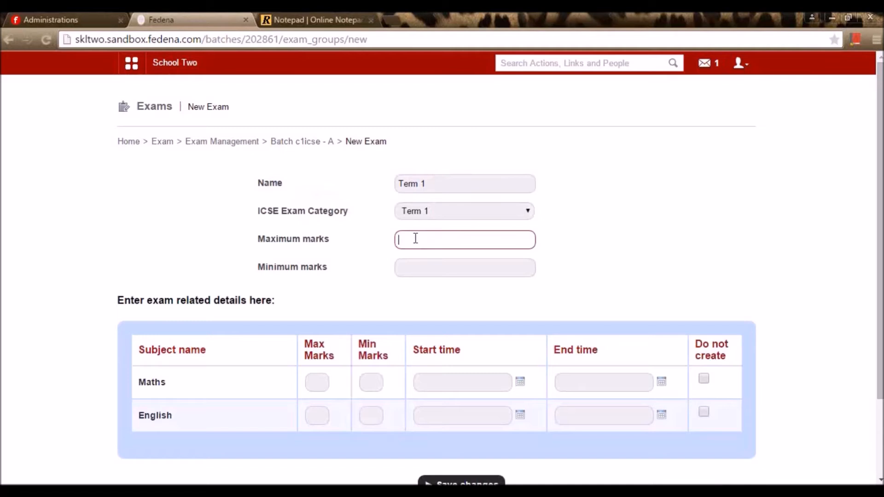
{"action": "left_click", "coordinate": [405, 256]}
{"action": "left_click", "coordinate": [410, 273]}
{"action": "left_click", "coordinate": [410, 284]}
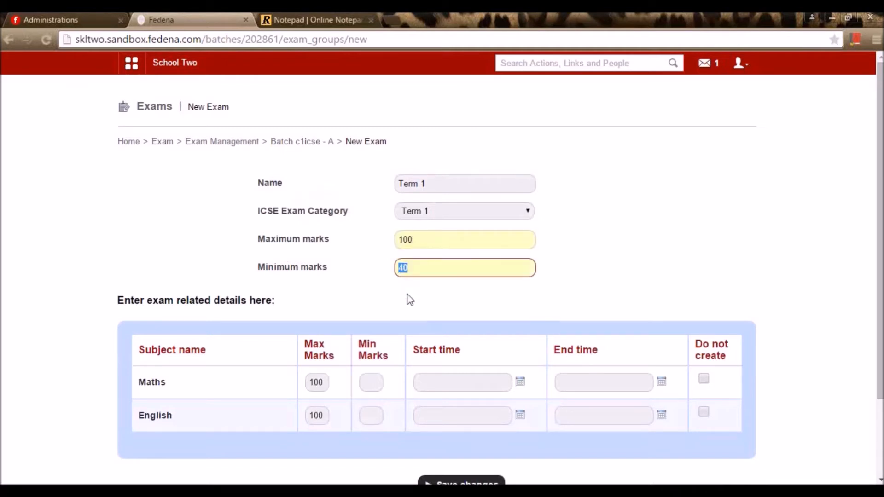
- Schedule the Maths exam on 18 May 2015 from 3 AM to 7 PM
{"action": "left_click", "coordinate": [520, 382]}
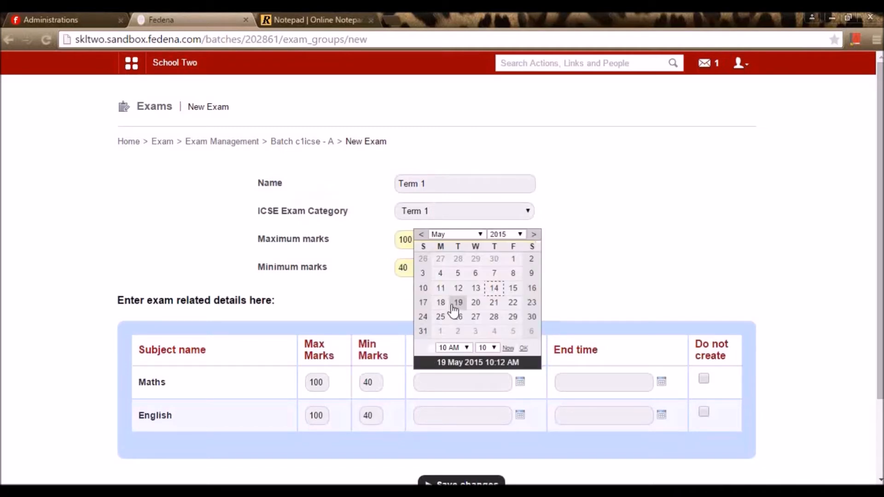
{"action": "left_click", "coordinate": [439, 304]}
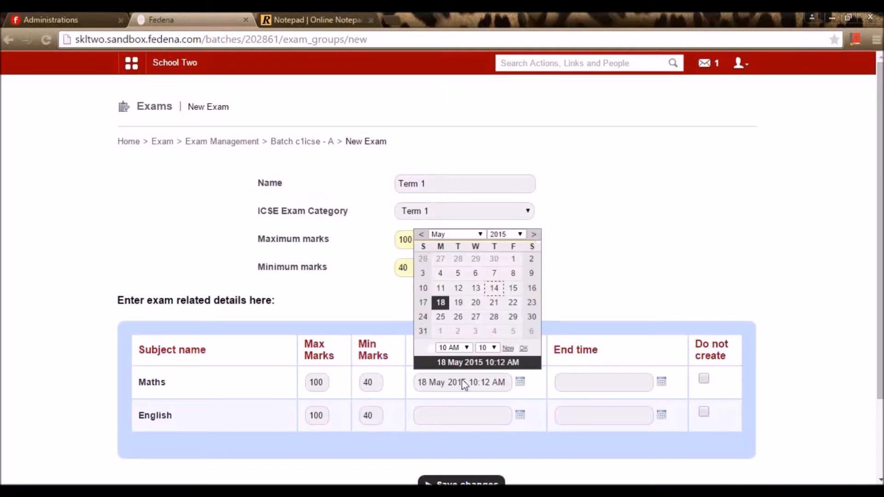
{"action": "left_click", "coordinate": [462, 347]}
{"action": "left_click", "coordinate": [449, 212]}
{"action": "left_click", "coordinate": [661, 382]}
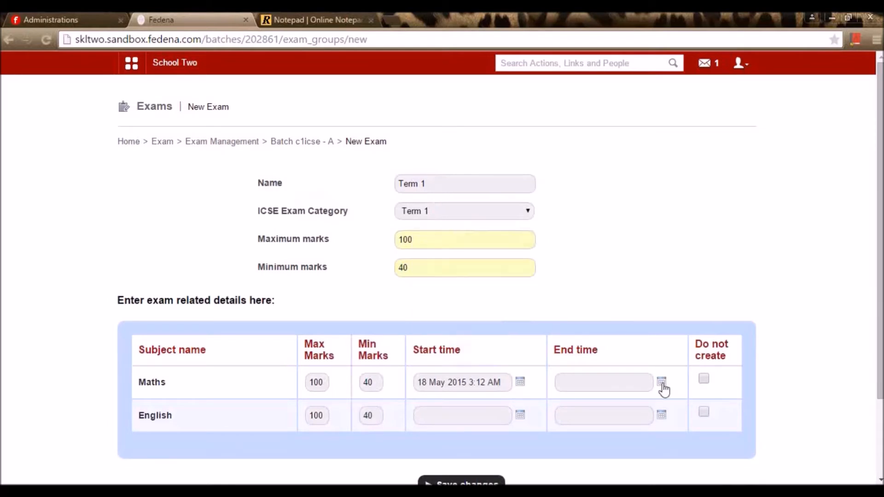
{"action": "left_click", "coordinate": [582, 303]}
{"action": "left_click", "coordinate": [592, 348]}
{"action": "left_click", "coordinate": [588, 338]}
- Schedule English on 19 May 2015 from 5 AM to 6:12 PM and save the exam group
{"action": "left_click", "coordinate": [519, 415]}
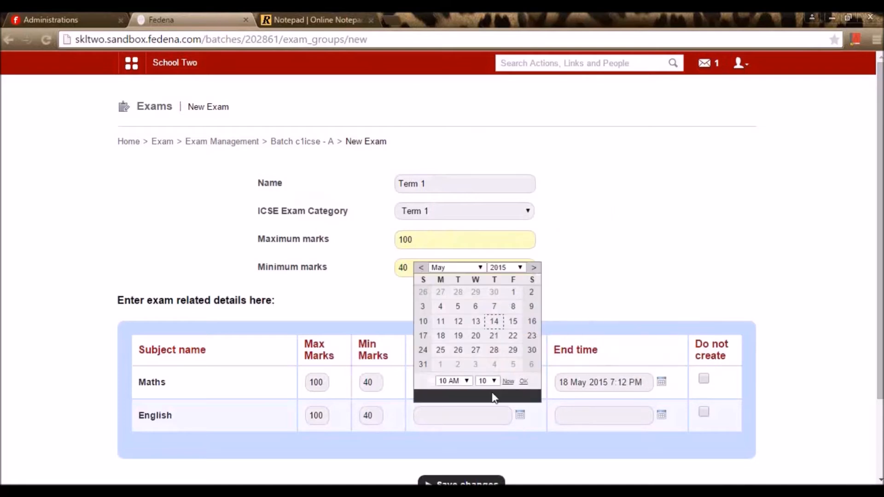
{"action": "left_click", "coordinate": [458, 336]}
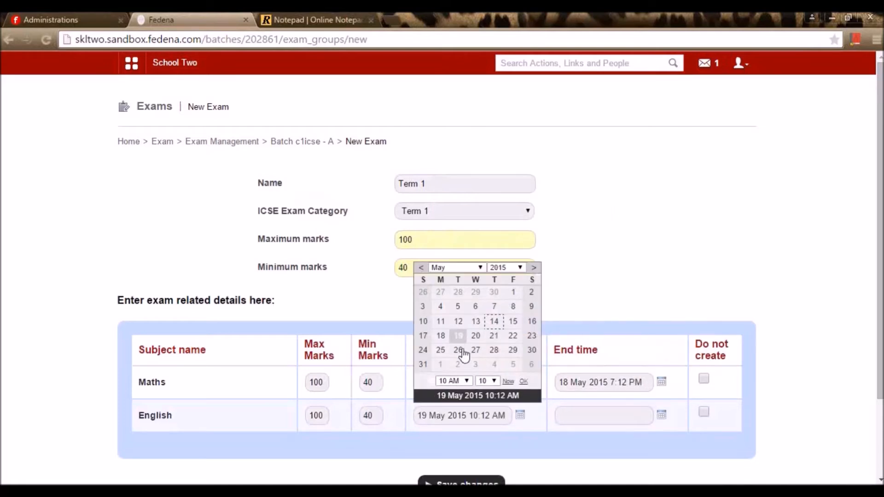
{"action": "left_click", "coordinate": [463, 381]}
{"action": "left_click", "coordinate": [447, 260]}
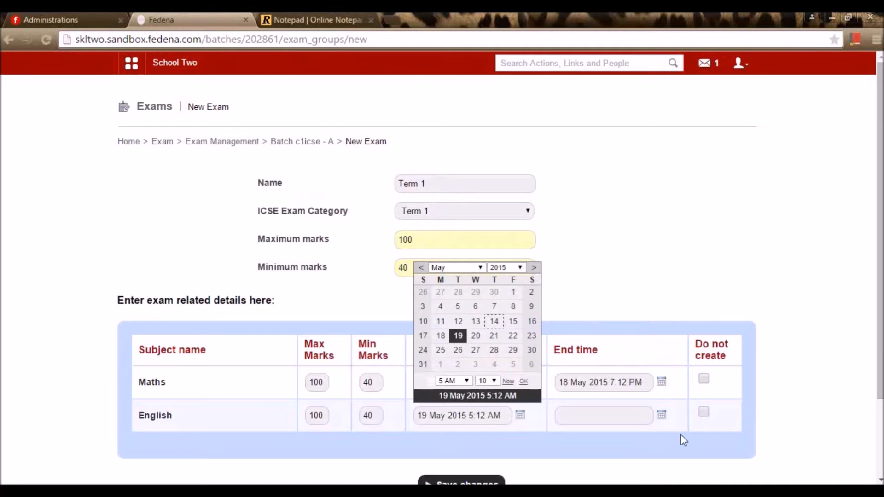
{"action": "left_click", "coordinate": [661, 414]}
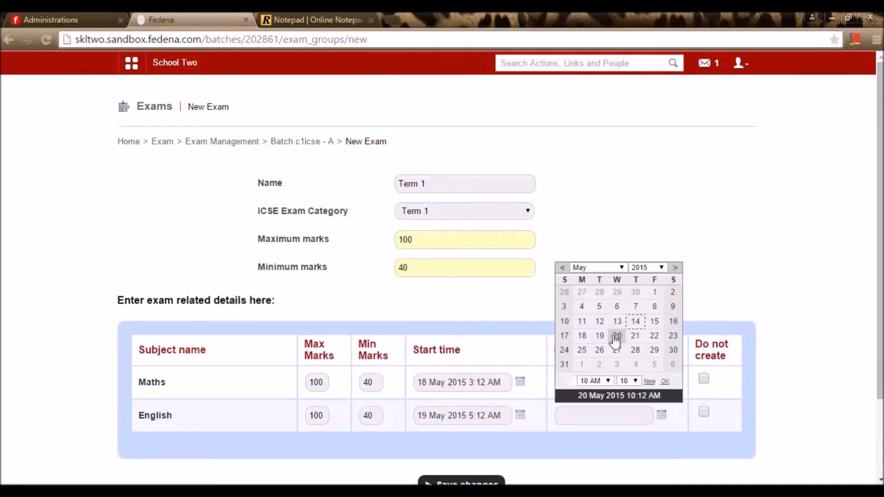
{"action": "left_click", "coordinate": [599, 335]}
{"action": "left_click", "coordinate": [594, 381]}
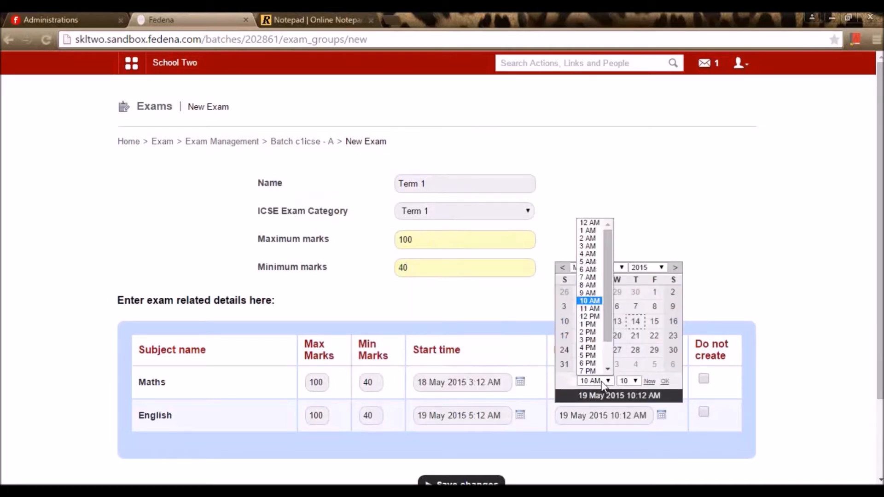
{"action": "left_click", "coordinate": [590, 363]}
{"action": "left_click", "coordinate": [570, 450]}
{"action": "scroll", "coordinate": [553, 442], "scroll_direction": "down", "scroll_amount": 3}
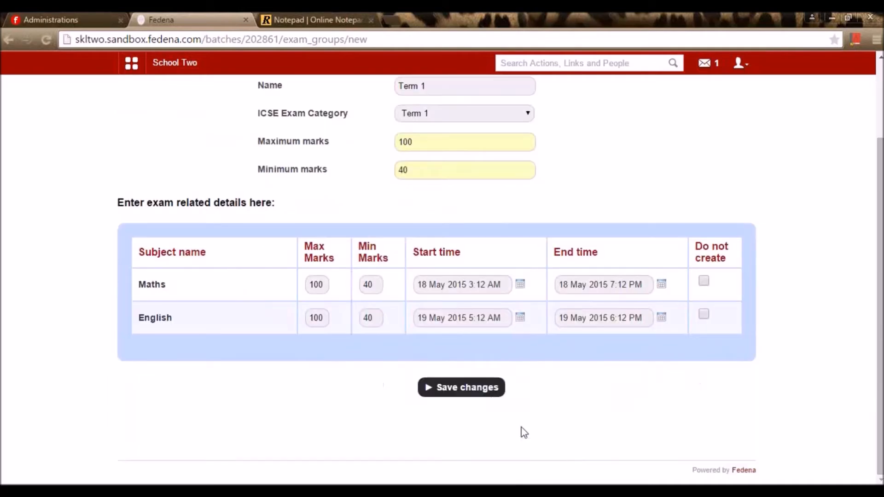
{"action": "left_click", "coordinate": [489, 396]}
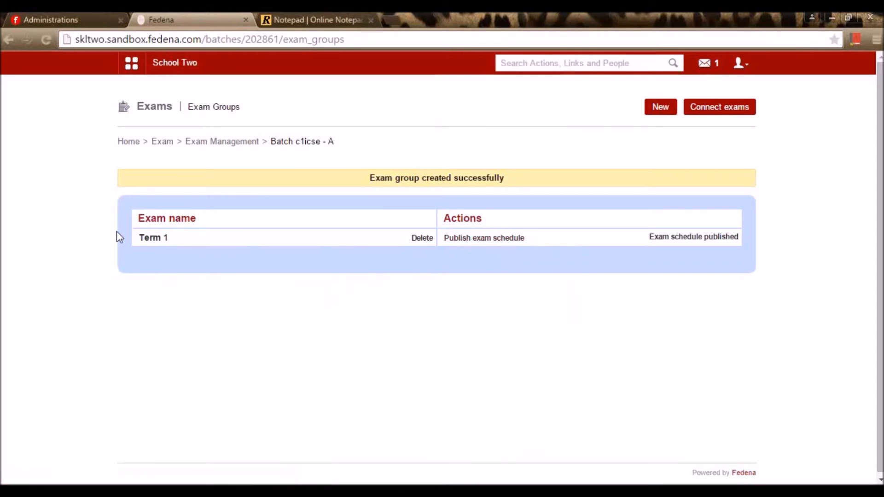
- Enter and save Term 1 Maths marks 98 and 78 for the two students
{"action": "left_click", "coordinate": [148, 243]}
{"action": "left_click", "coordinate": [153, 251]}
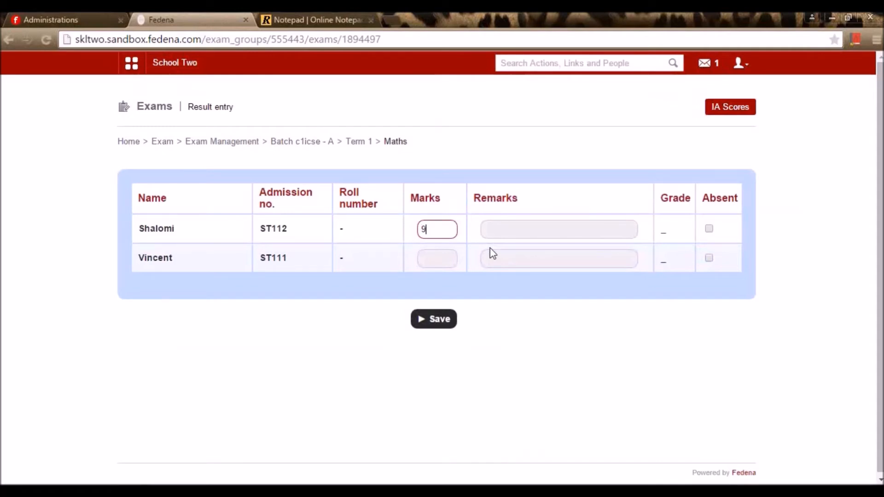
{"action": "left_click", "coordinate": [441, 263]}
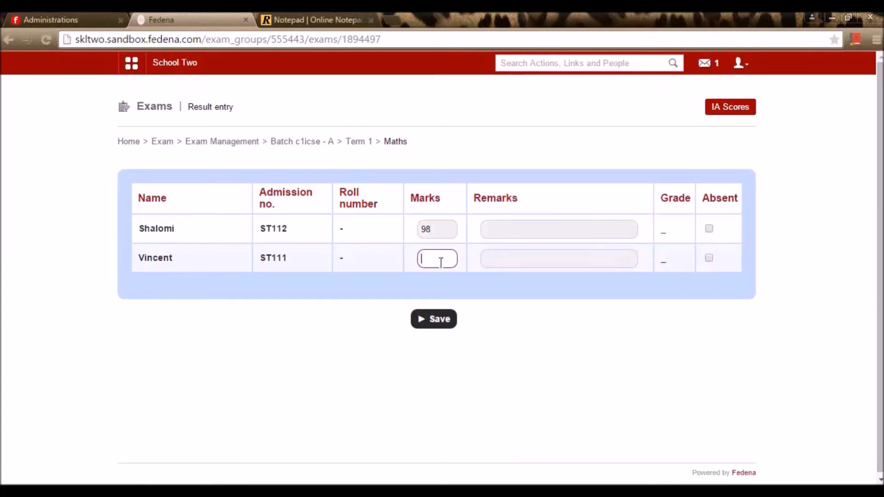
{"action": "type", "text": "78"}
{"action": "left_click", "coordinate": [445, 320]}
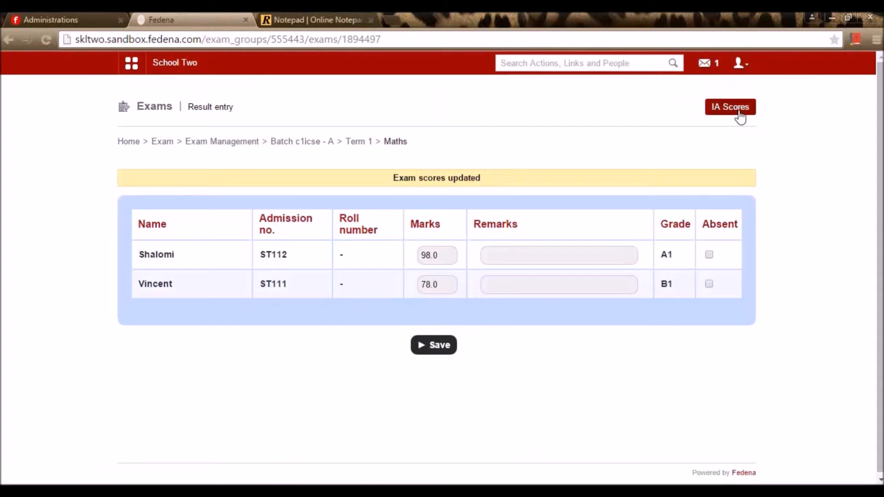
{"action": "left_click", "coordinate": [738, 112]}
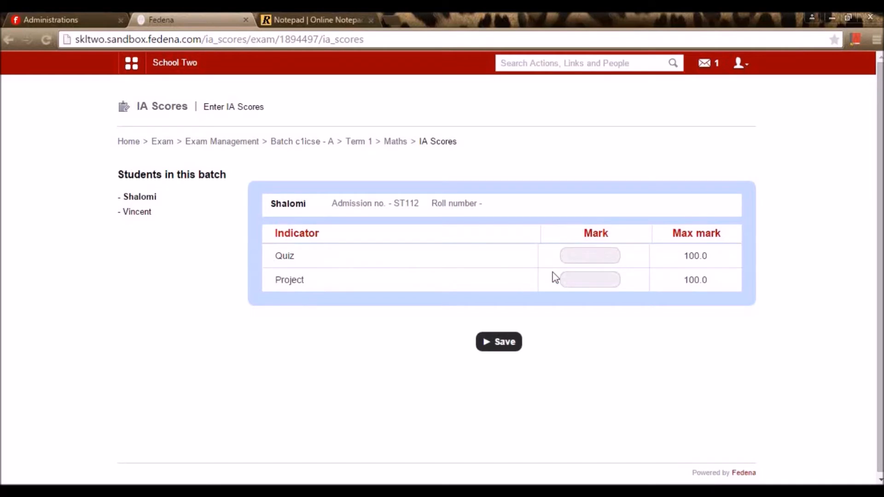
- Save the first student's Maths IA scores: Quiz 79, Project 80
{"action": "left_click", "coordinate": [586, 254]}
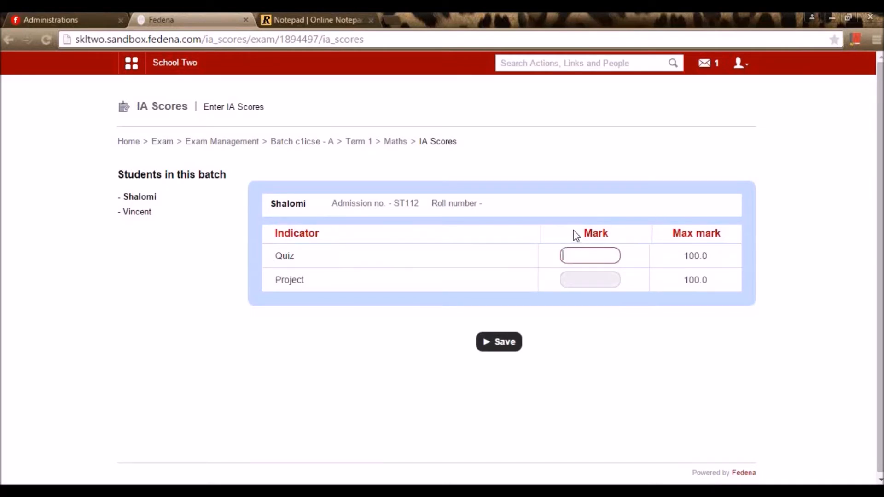
{"action": "type", "text": "79"}
{"action": "left_click", "coordinate": [591, 277]}
{"action": "type", "text": "80"}
{"action": "key", "text": "Tab"}
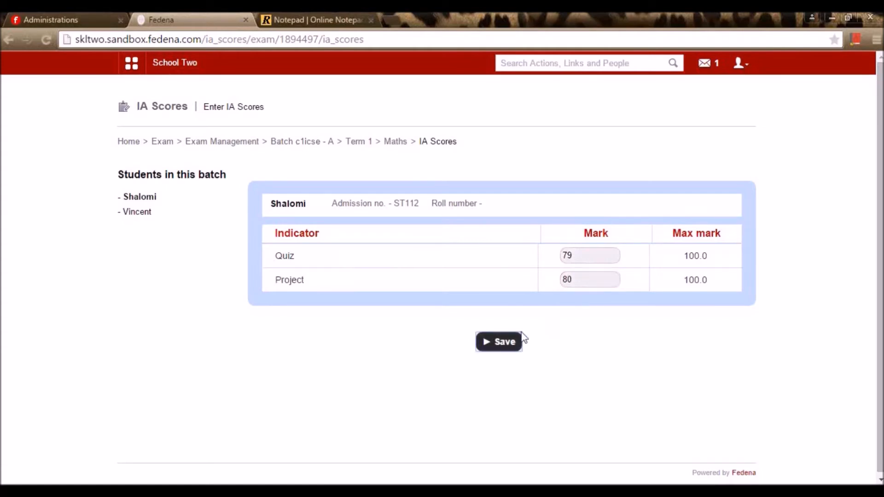
{"action": "key", "text": "Return"}
- Save the second student's Quiz 85 and Project 85, then return to the Term 1 subjects
{"action": "left_click", "coordinate": [144, 239]}
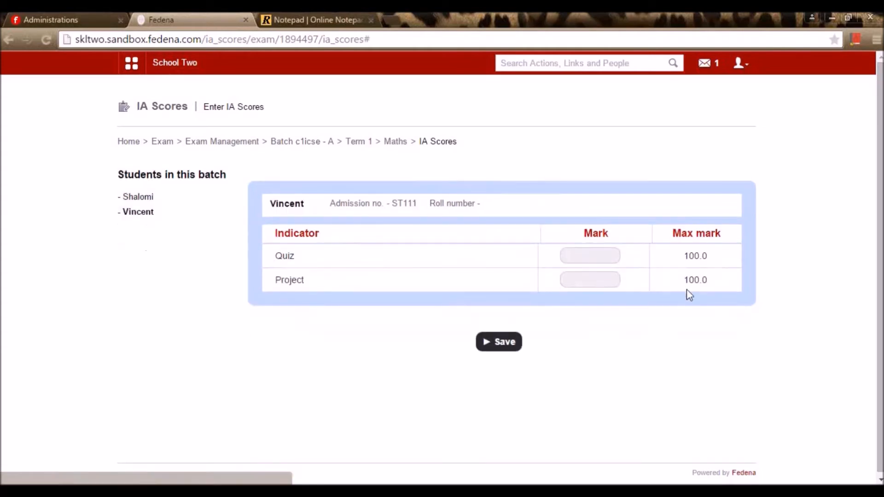
{"action": "left_click", "coordinate": [589, 261]}
{"action": "type", "text": "85"}
{"action": "left_click", "coordinate": [580, 279]}
{"action": "type", "text": "85"}
{"action": "key", "text": "Tab"}
{"action": "left_click", "coordinate": [490, 348]}
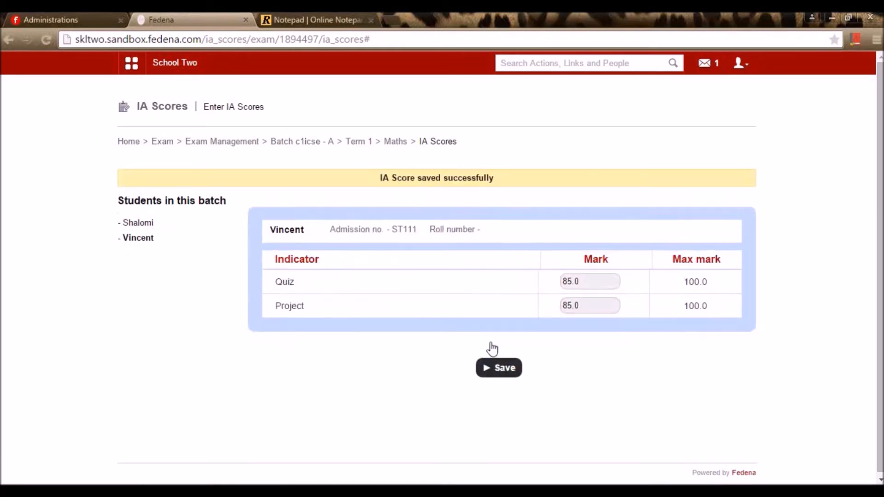
{"action": "left_click", "coordinate": [395, 142]}
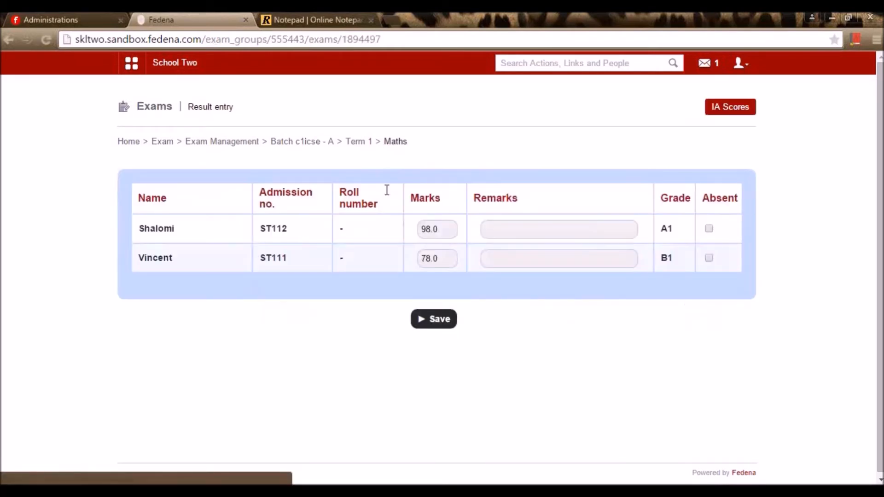
{"action": "left_click", "coordinate": [357, 142]}
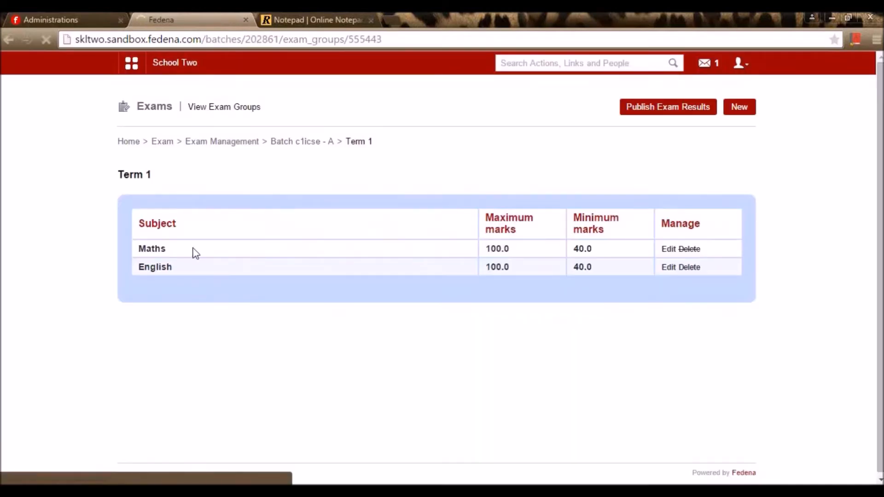
- Enter and save Term 1 English marks 87 and 90
{"action": "left_click", "coordinate": [156, 268]}
{"action": "left_click", "coordinate": [436, 223]}
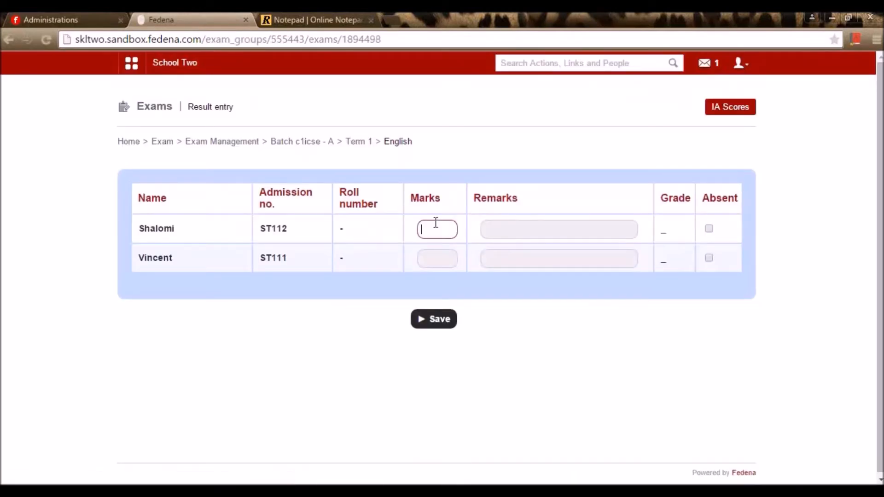
{"action": "left_click", "coordinate": [435, 267]}
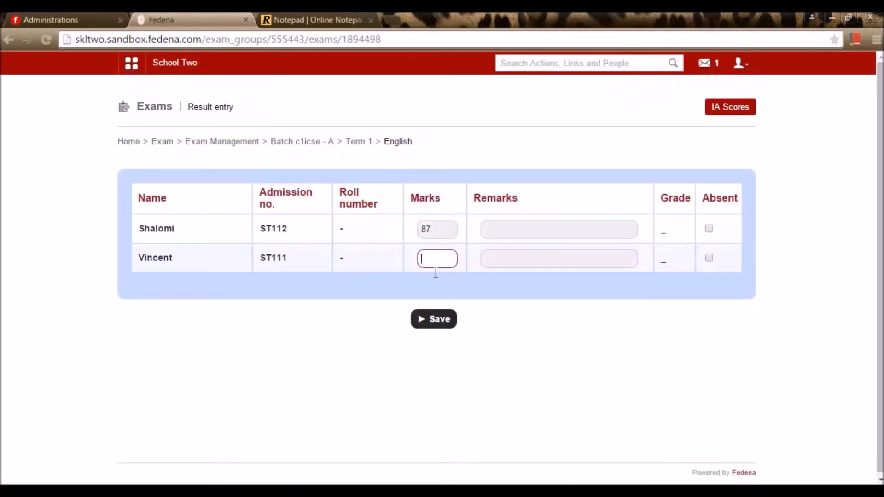
{"action": "type", "text": "90"}
{"action": "left_click", "coordinate": [434, 321]}
- Save the first student's English IA scores: Essay 71, Poem 70
{"action": "left_click", "coordinate": [751, 106]}
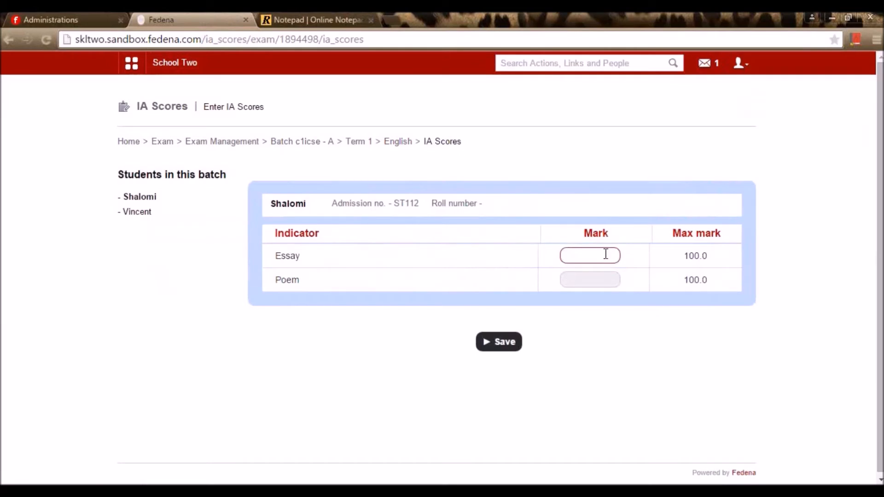
{"action": "type", "text": "71"}
{"action": "left_click", "coordinate": [603, 278]}
{"action": "type", "text": "70"}
{"action": "left_click", "coordinate": [500, 341]}
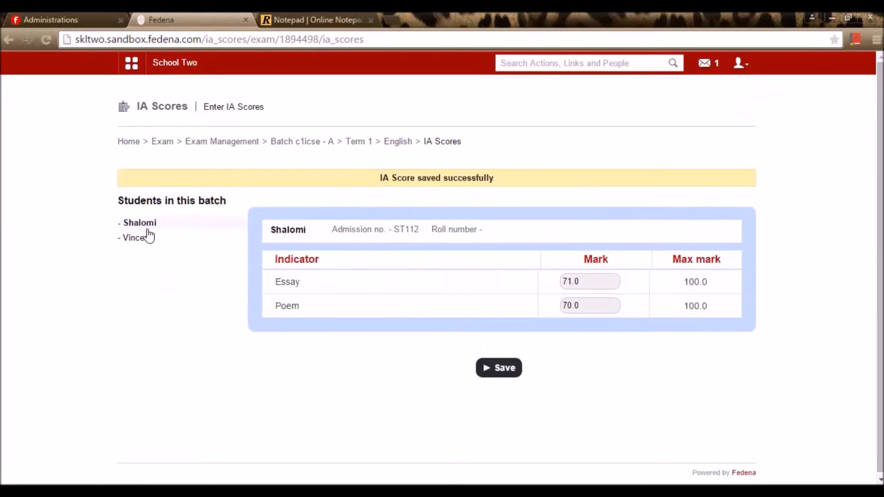
- Save the second student's Essay 92 and Poem 93, then return to the Term 1 subjects
{"action": "left_click", "coordinate": [149, 236]}
{"action": "left_click", "coordinate": [597, 254]}
{"action": "type", "text": "92"}
{"action": "left_click", "coordinate": [583, 279]}
{"action": "type", "text": "93"}
{"action": "left_click", "coordinate": [499, 342]}
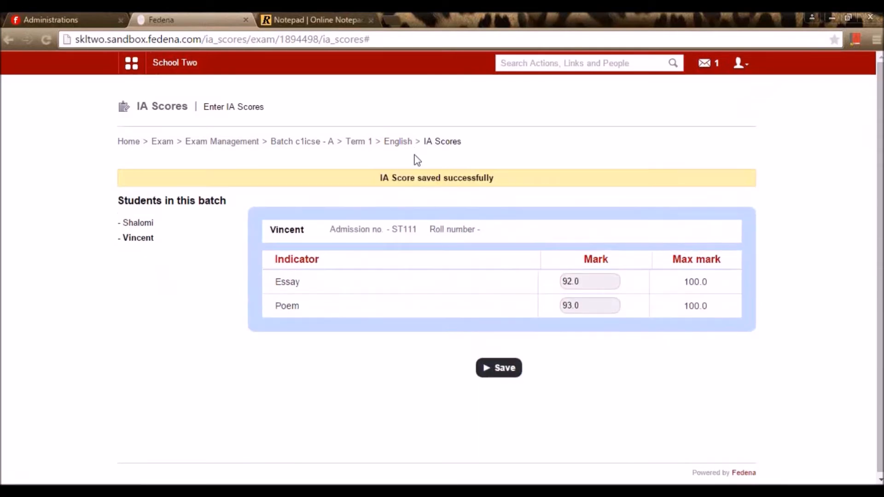
{"action": "left_click", "coordinate": [408, 145]}
{"action": "left_click", "coordinate": [367, 144]}
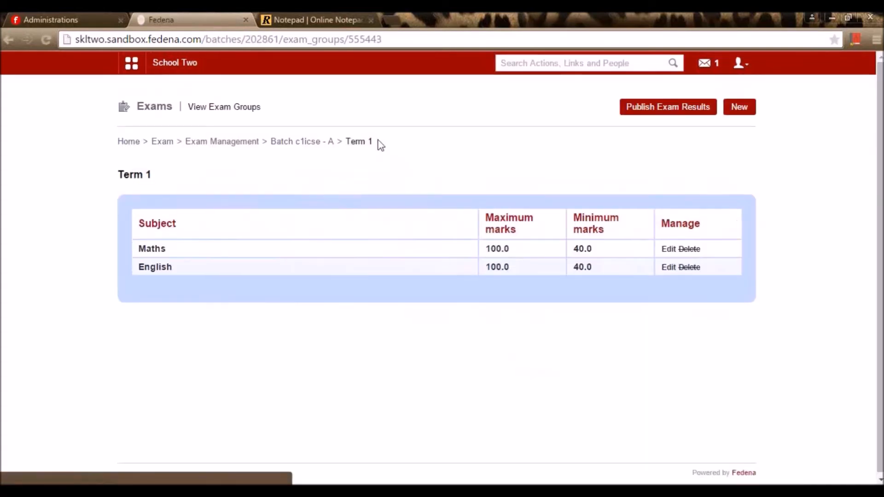
- Publish the Term 1 exam results for batch c1icse - A, then return to the Exams home page
{"action": "left_click", "coordinate": [323, 145]}
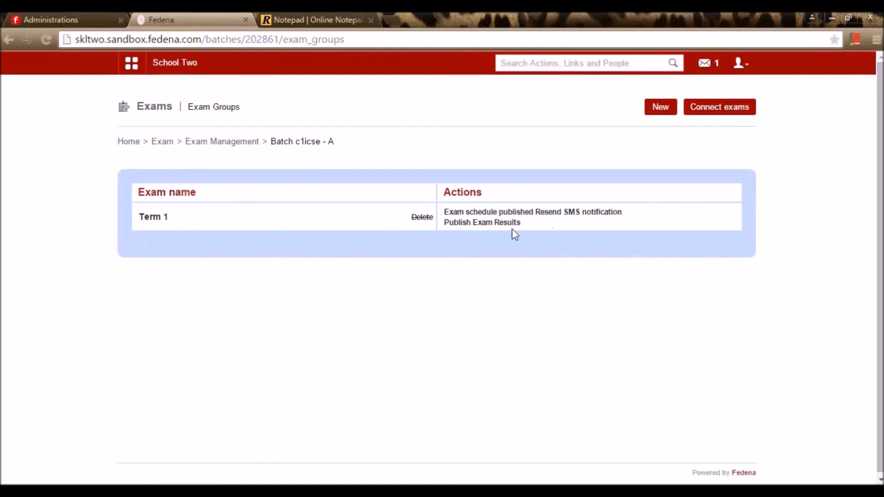
{"action": "left_click", "coordinate": [509, 225]}
{"action": "left_click", "coordinate": [467, 120]}
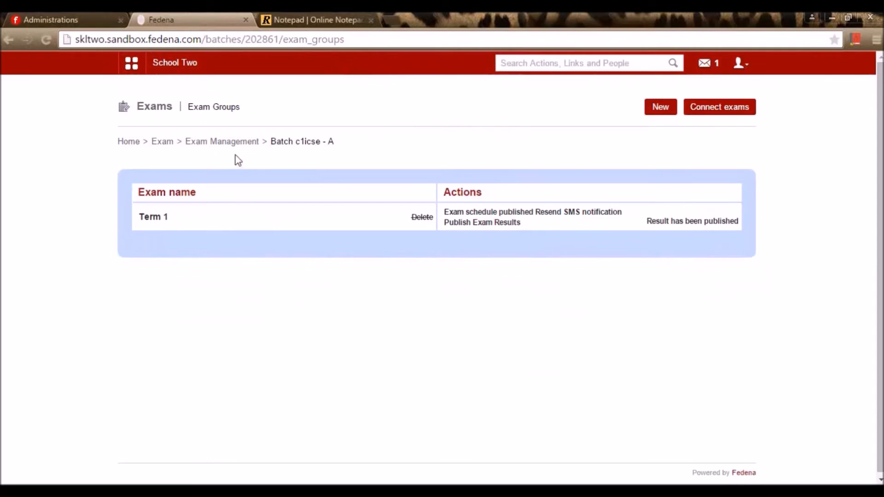
{"action": "left_click", "coordinate": [252, 145]}
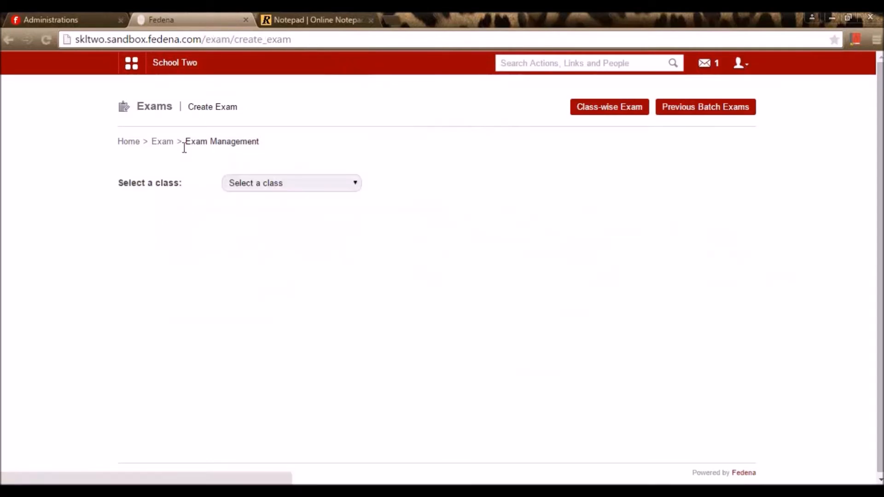
{"action": "left_click", "coordinate": [162, 142]}
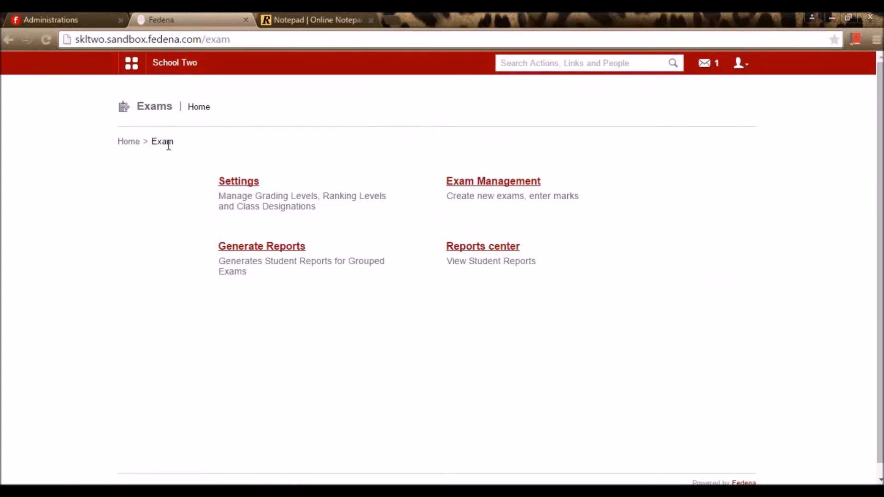
- Open GPA Settings from the exam settings to view the By GPA Average CGPA calculation format
{"action": "left_click", "coordinate": [244, 184]}
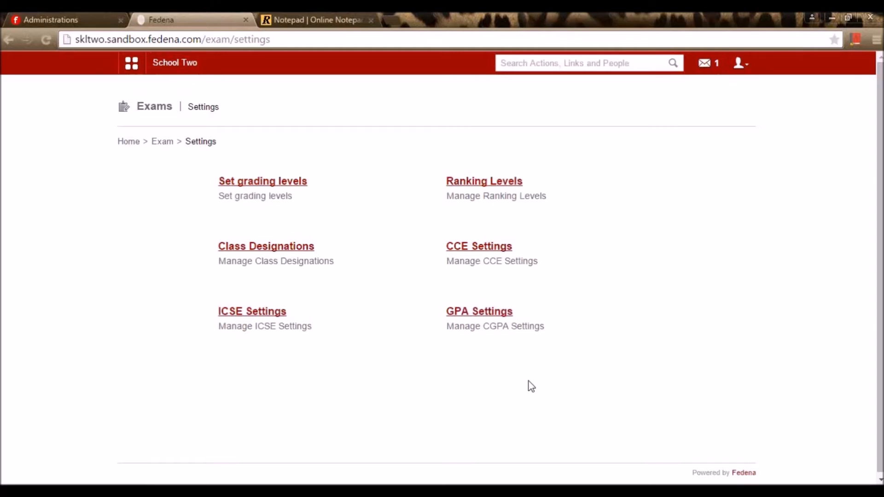
{"action": "left_click", "coordinate": [487, 313]}
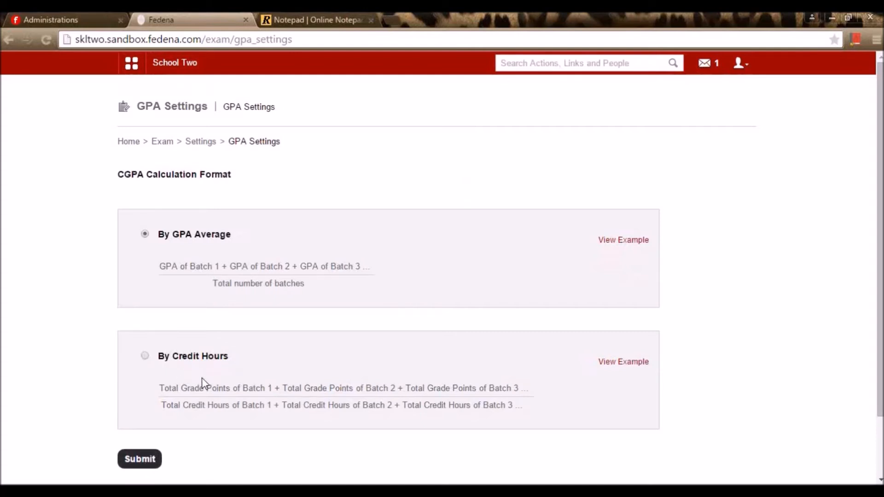
- In Exam Management, open the exam groups of batch c1gpa - A under Class1(gpa)
{"action": "left_click", "coordinate": [193, 142]}
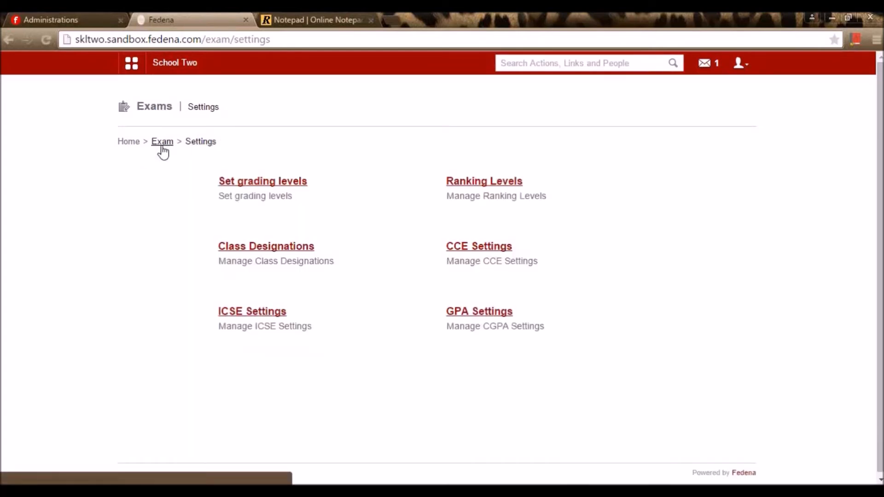
{"action": "left_click", "coordinate": [166, 143]}
{"action": "left_click", "coordinate": [482, 183]}
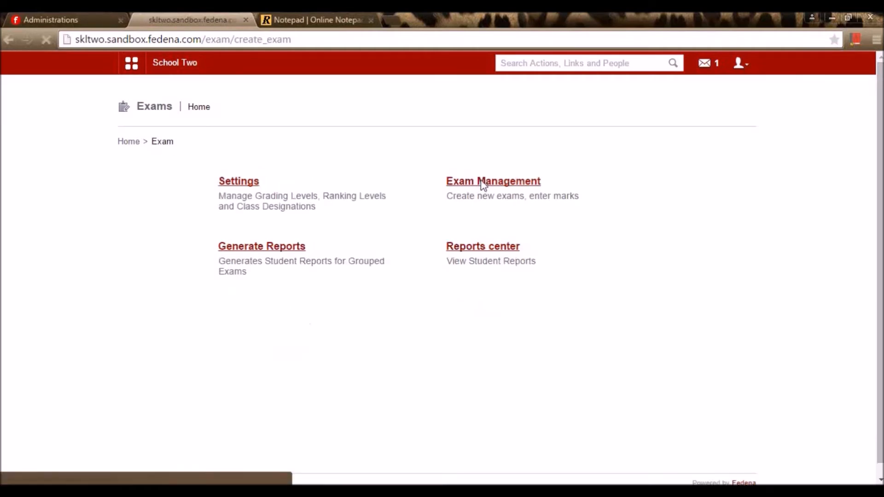
{"action": "left_click", "coordinate": [310, 183]}
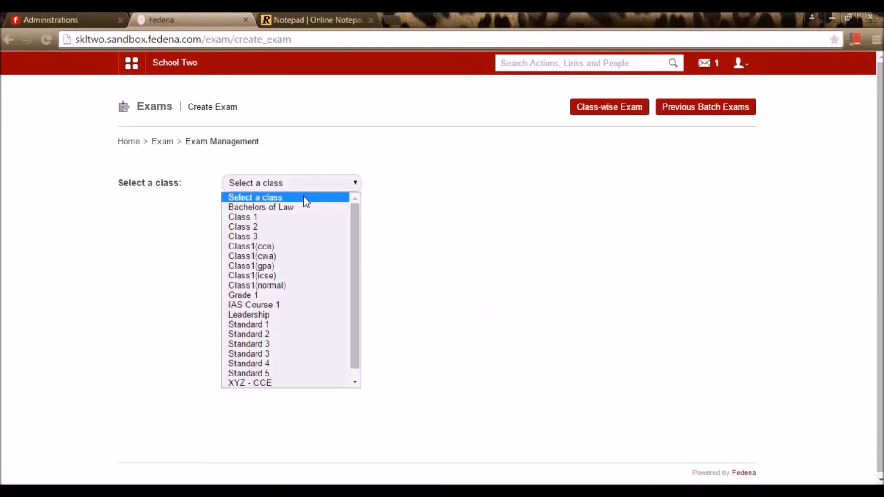
{"action": "left_click", "coordinate": [288, 275]}
{"action": "left_click", "coordinate": [306, 184]}
{"action": "left_click", "coordinate": [268, 266]}
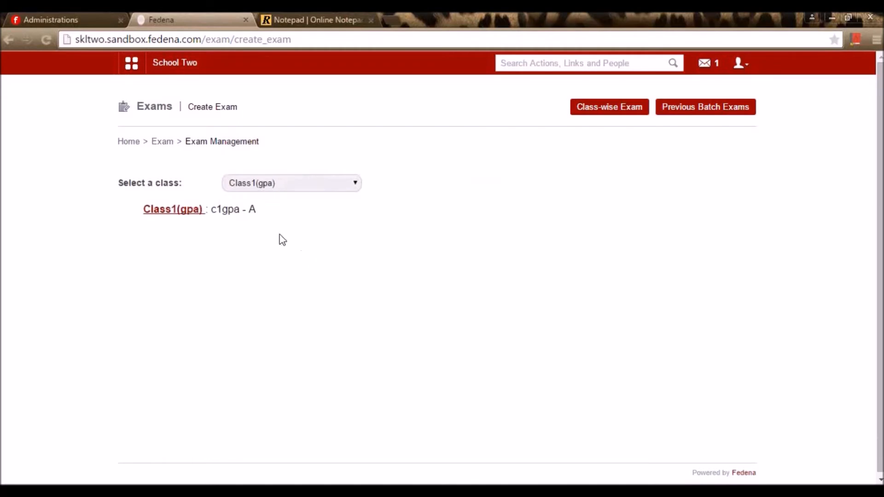
{"action": "left_click", "coordinate": [174, 220]}
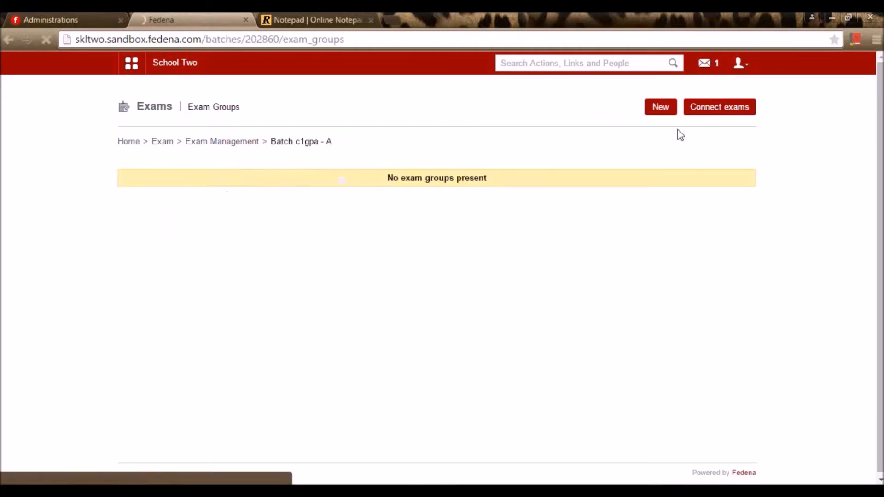
- Start a new exam named Term 1 with exam type Marks and Grades
{"action": "left_click", "coordinate": [652, 110]}
{"action": "left_click", "coordinate": [381, 181]}
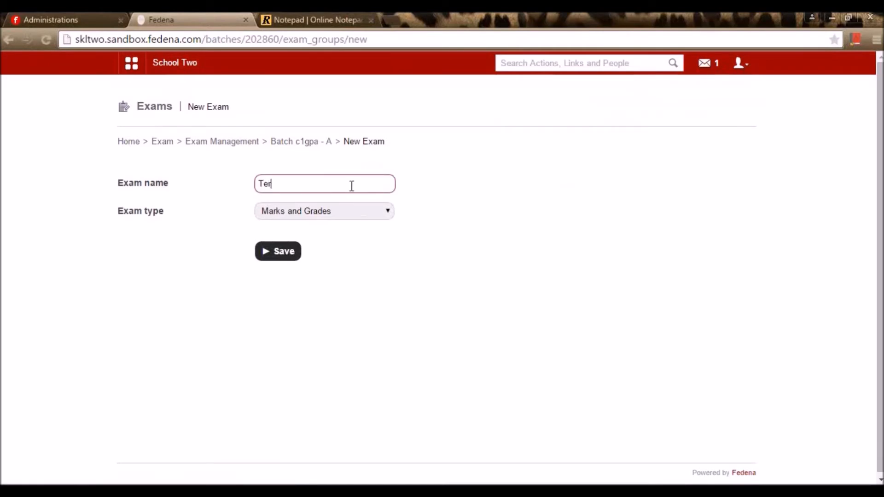
{"action": "left_click", "coordinate": [369, 213]}
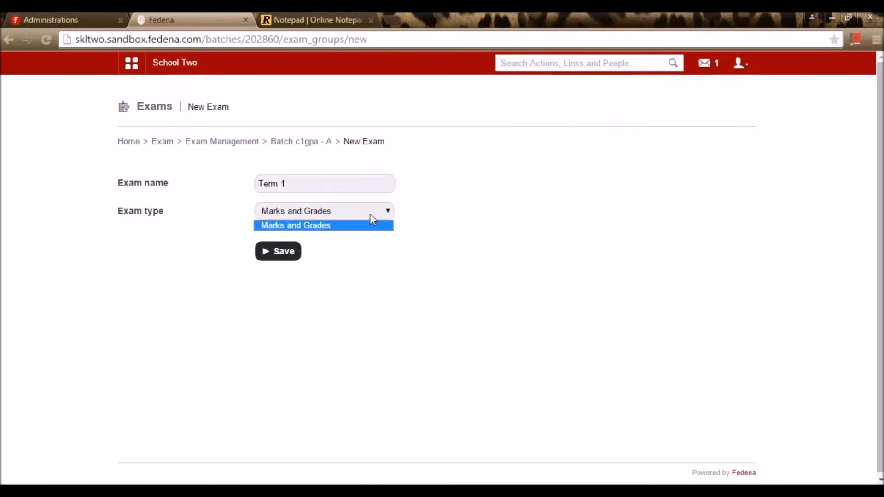
{"action": "left_click", "coordinate": [370, 227]}
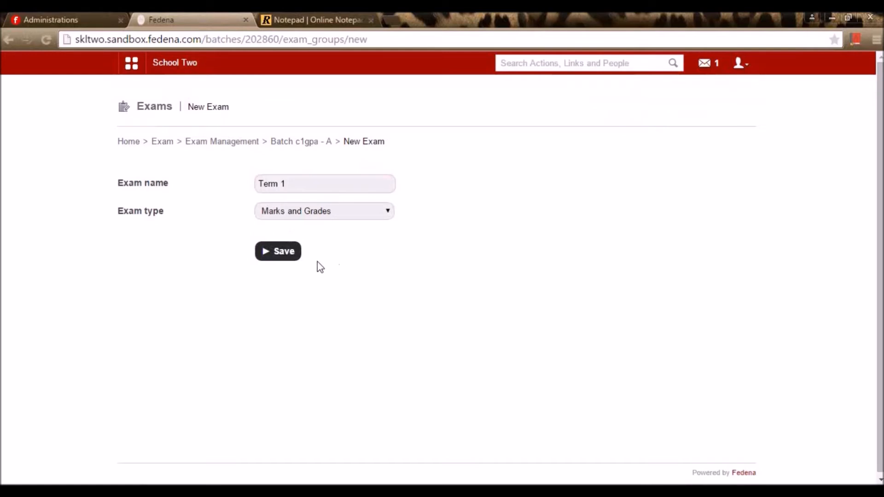
- Save the exam, then set maximum marks 100 and minimum marks 40
{"action": "left_click", "coordinate": [283, 257]}
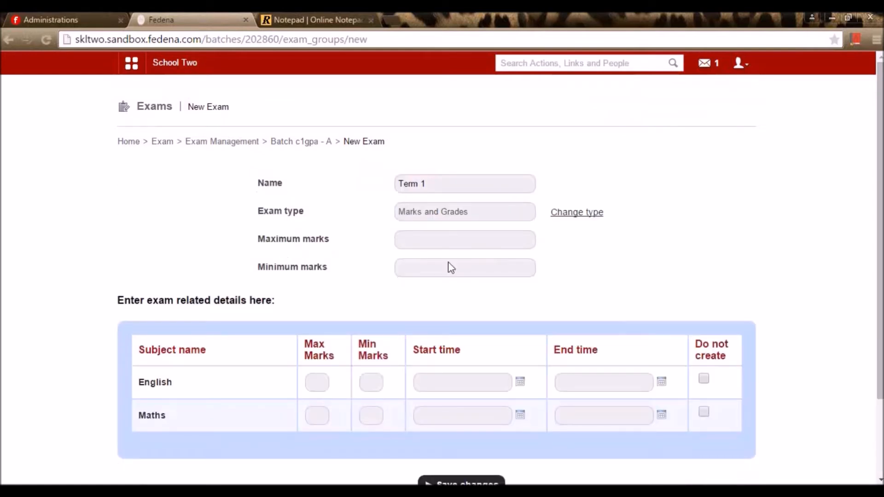
{"action": "left_click", "coordinate": [455, 243]}
{"action": "left_click", "coordinate": [447, 257]}
{"action": "left_click", "coordinate": [440, 266]}
{"action": "left_click", "coordinate": [440, 266]}
{"action": "left_click", "coordinate": [421, 286]}
- Schedule English on 21 May from 5 AM to 6 PM
{"action": "left_click", "coordinate": [520, 382]}
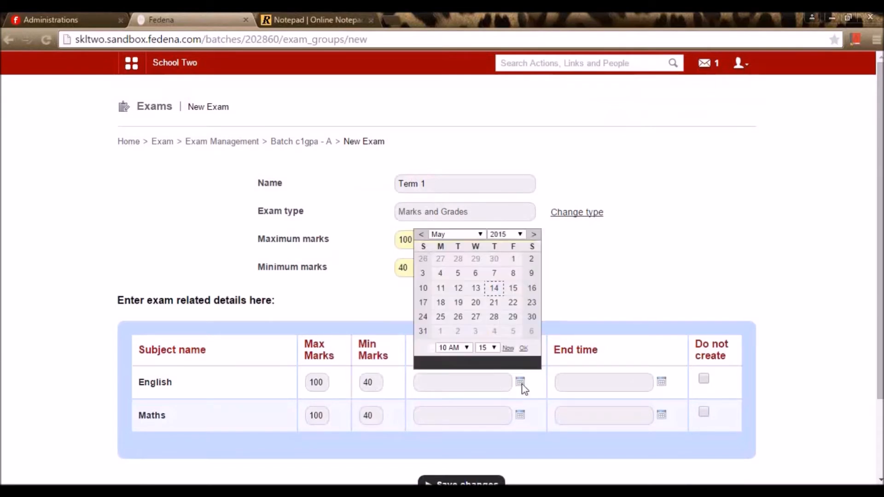
{"action": "left_click", "coordinate": [493, 303]}
{"action": "left_click", "coordinate": [466, 348]}
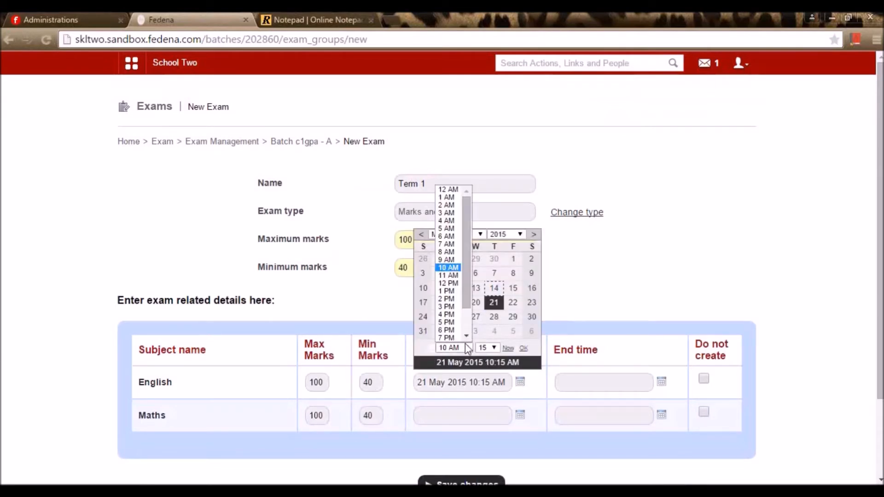
{"action": "left_click", "coordinate": [446, 228]}
{"action": "left_click", "coordinate": [663, 385]}
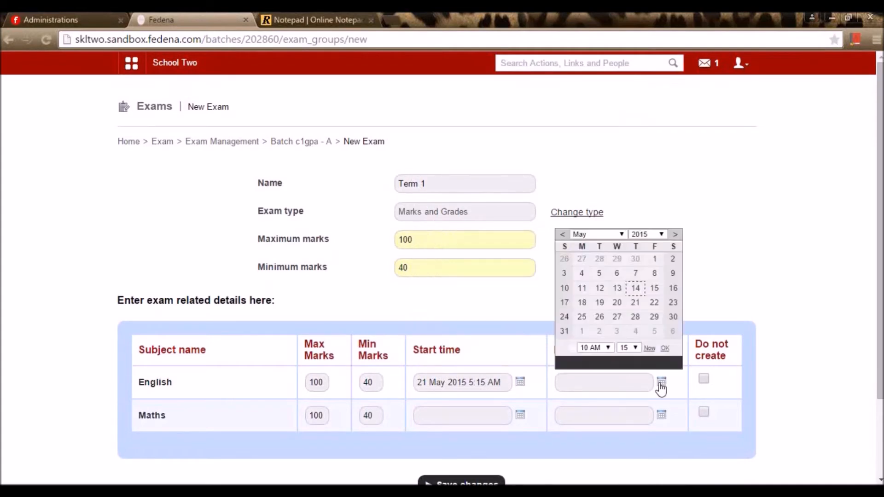
{"action": "left_click", "coordinate": [636, 303]}
{"action": "left_click", "coordinate": [599, 350]}
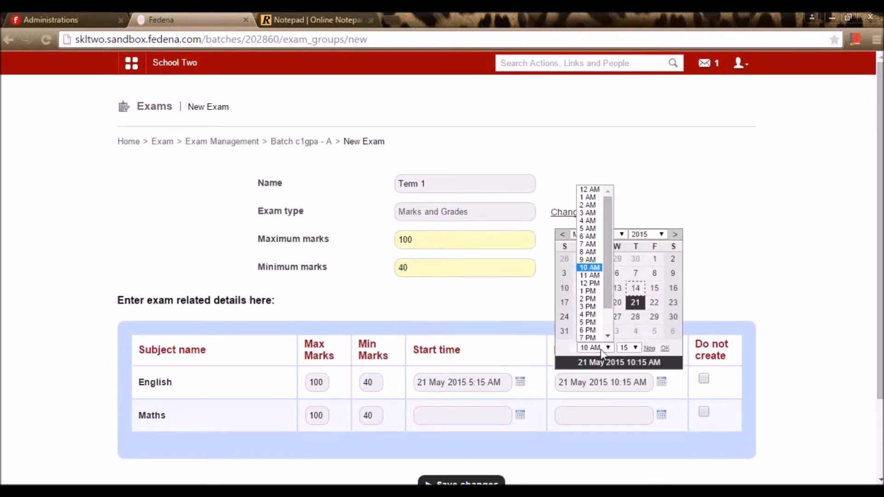
{"action": "left_click", "coordinate": [590, 332]}
- Schedule Maths on 22 May from 5 AM to 6 PM and save the exam schedule
{"action": "left_click", "coordinate": [520, 415]}
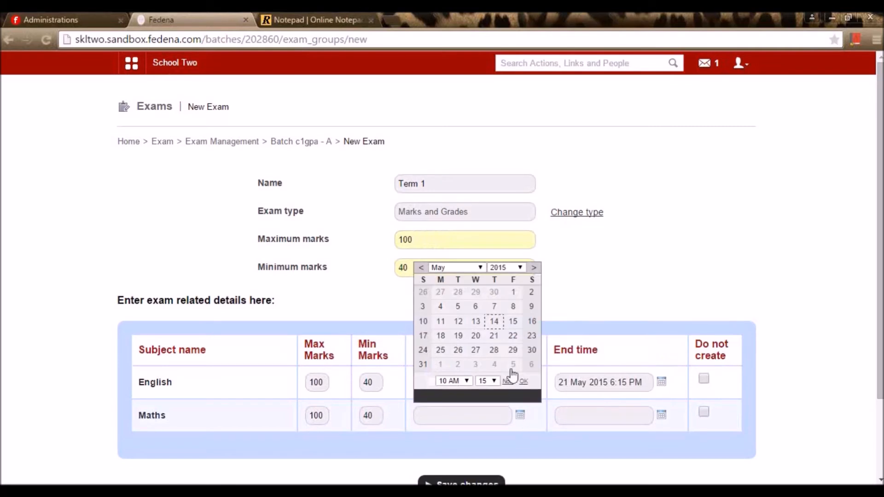
{"action": "left_click", "coordinate": [513, 336]}
{"action": "left_click", "coordinate": [460, 381]}
{"action": "left_click", "coordinate": [447, 261]}
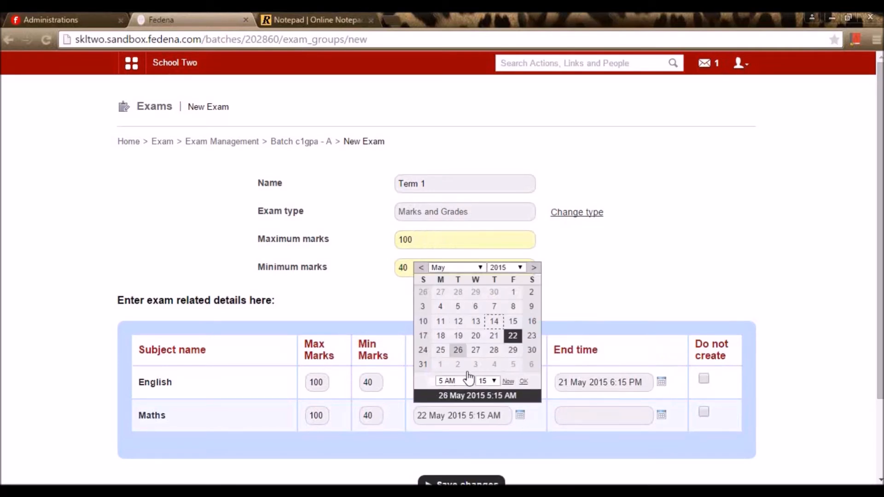
{"action": "left_click", "coordinate": [661, 414]}
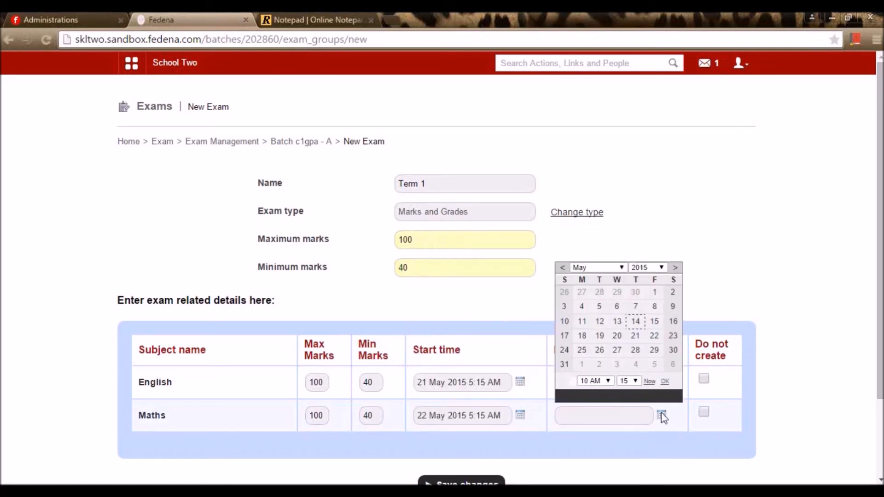
{"action": "left_click", "coordinate": [654, 335]}
{"action": "left_click", "coordinate": [594, 381]}
{"action": "left_click", "coordinate": [593, 349]}
{"action": "left_click", "coordinate": [678, 474]}
{"action": "scroll", "coordinate": [676, 468], "scroll_direction": "down", "scroll_amount": 2}
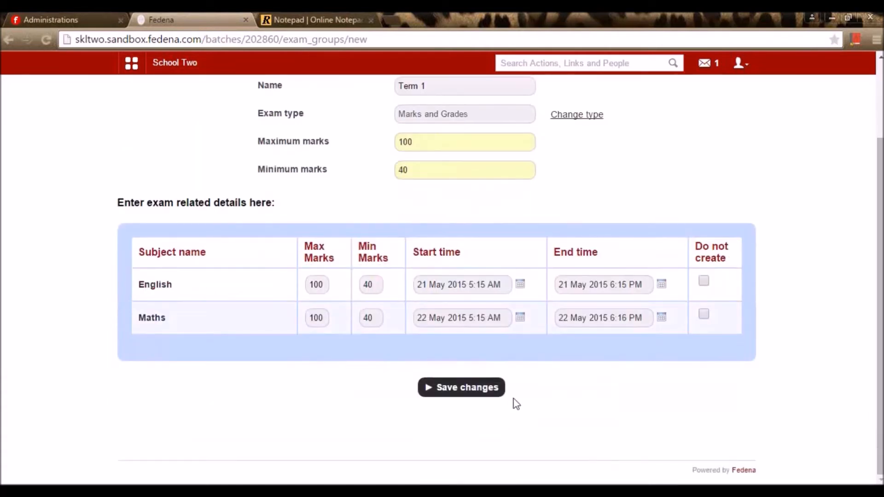
{"action": "left_click", "coordinate": [486, 395]}
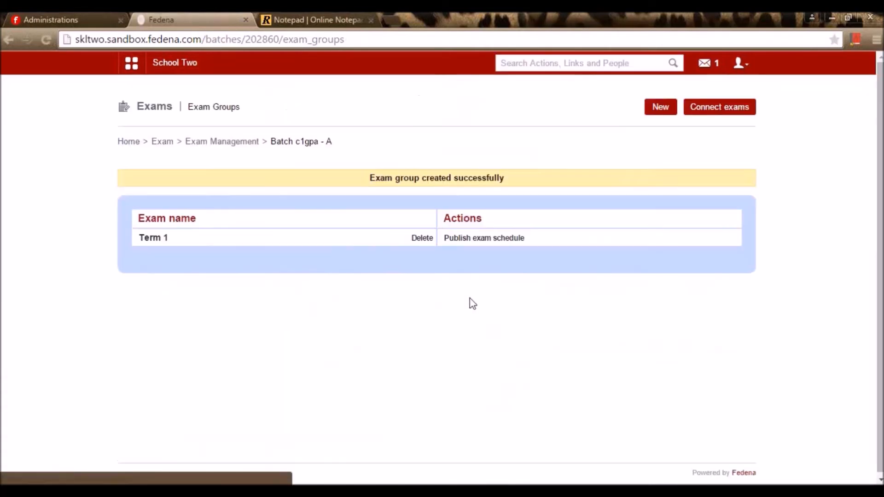
- Publish the Term 1 schedule and save English marks 97 and 87
{"action": "left_click", "coordinate": [494, 238]}
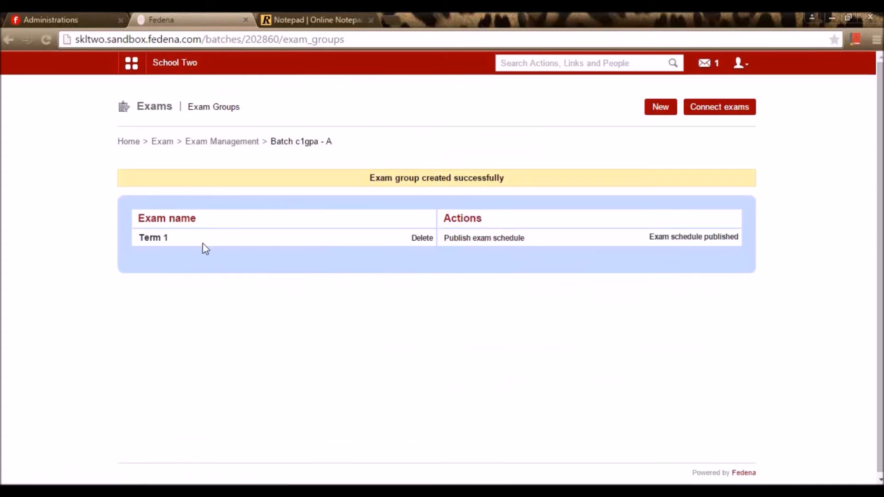
{"action": "left_click", "coordinate": [145, 240]}
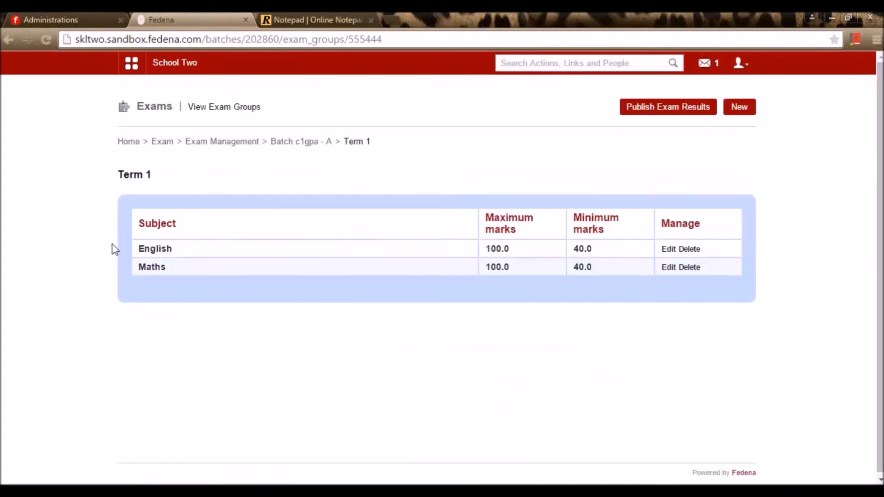
{"action": "left_click", "coordinate": [165, 249]}
{"action": "left_click", "coordinate": [446, 230]}
{"action": "type", "text": "97"}
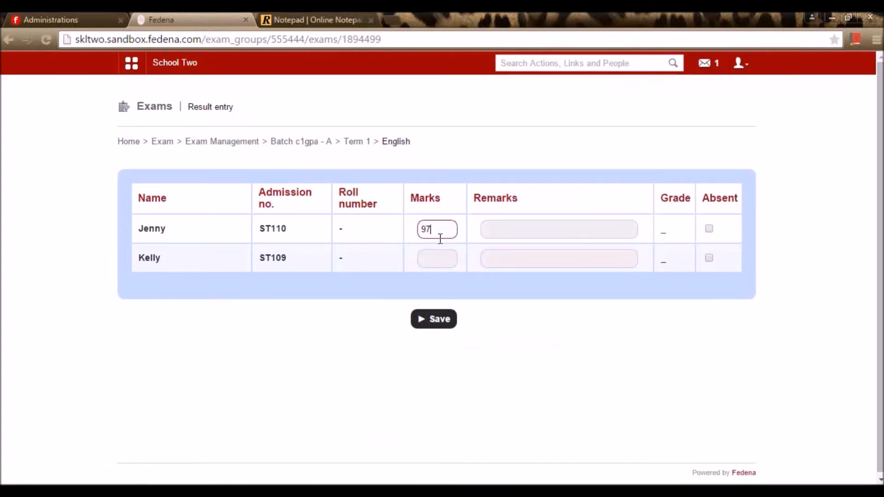
{"action": "left_click", "coordinate": [445, 260]}
{"action": "type", "text": "87"}
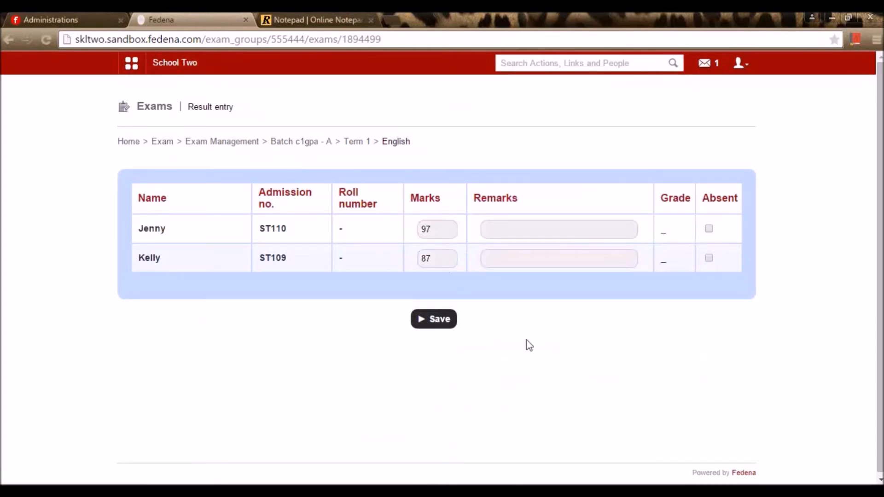
{"action": "left_click", "coordinate": [439, 327]}
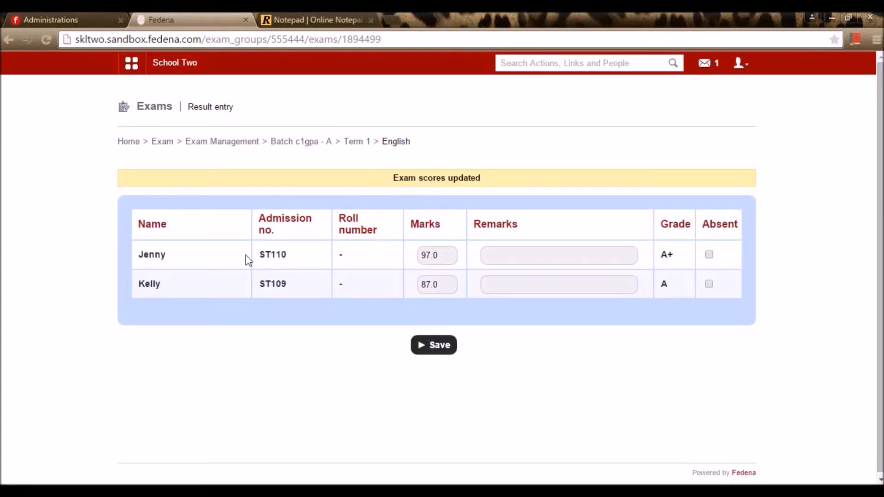
- Save Maths marks 81 and 80, then return to Exam Management
{"action": "left_click", "coordinate": [360, 143]}
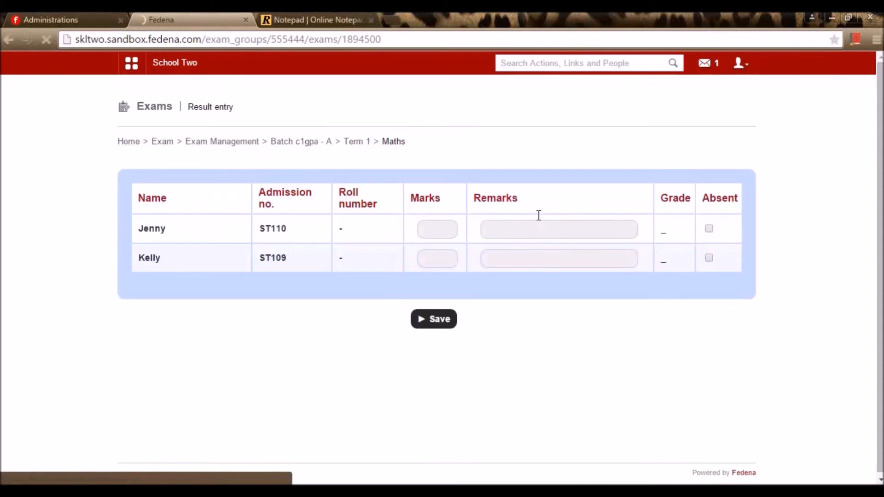
{"action": "left_click", "coordinate": [445, 229]}
{"action": "type", "text": "81"}
{"action": "left_click", "coordinate": [444, 257]}
{"action": "type", "text": "80"}
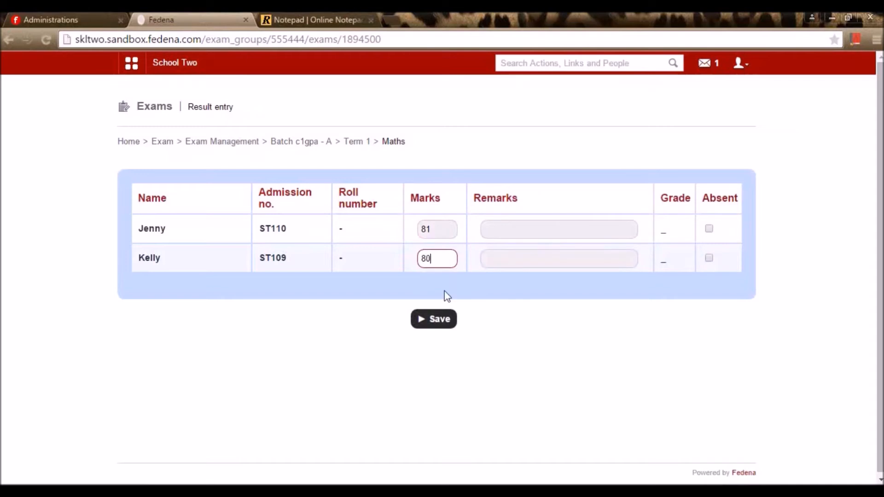
{"action": "left_click", "coordinate": [446, 317]}
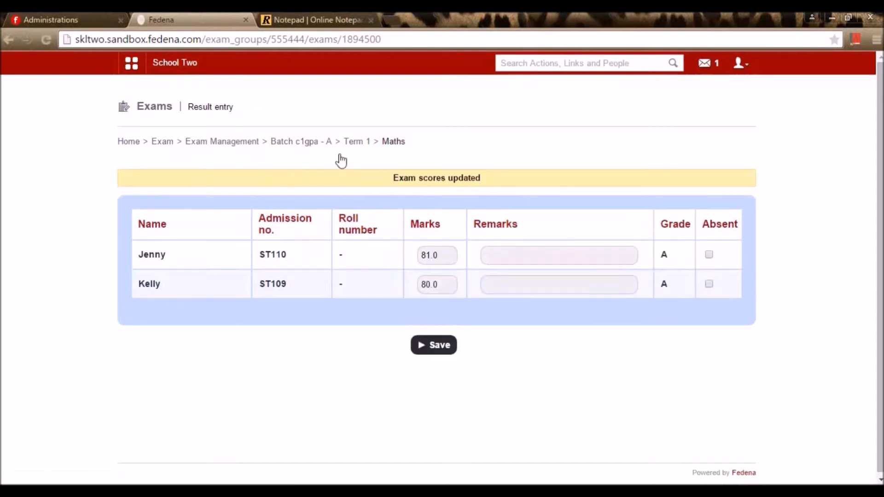
{"action": "left_click", "coordinate": [242, 144]}
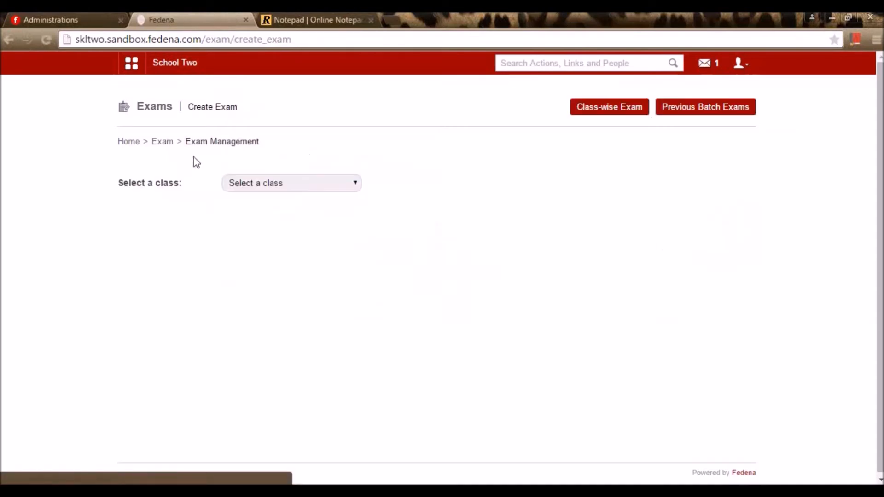
- Queue report generation for Class 3 batch C3 - A 2015 - 2016, then return to the Exams home page
{"action": "left_click", "coordinate": [167, 143]}
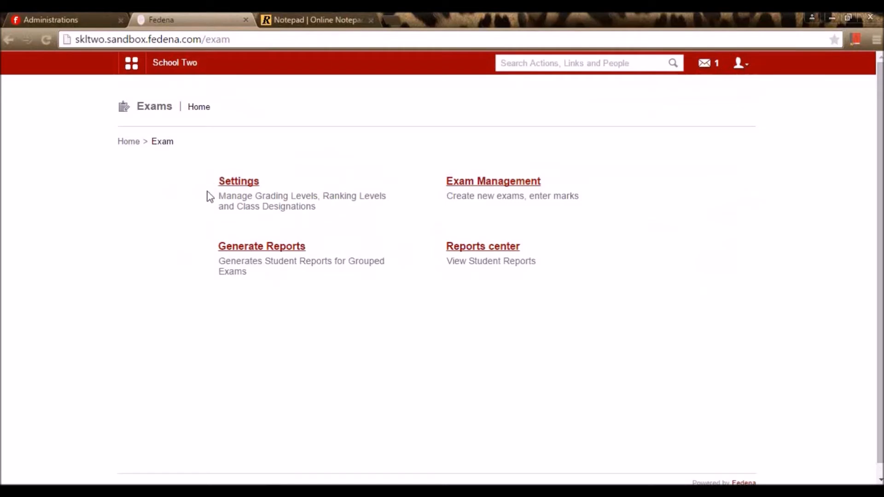
{"action": "left_click", "coordinate": [258, 248]}
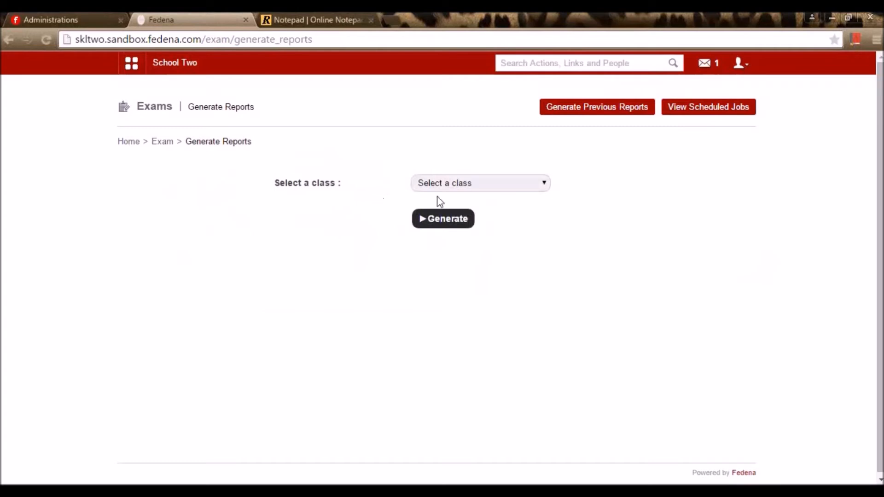
{"action": "left_click", "coordinate": [459, 184]}
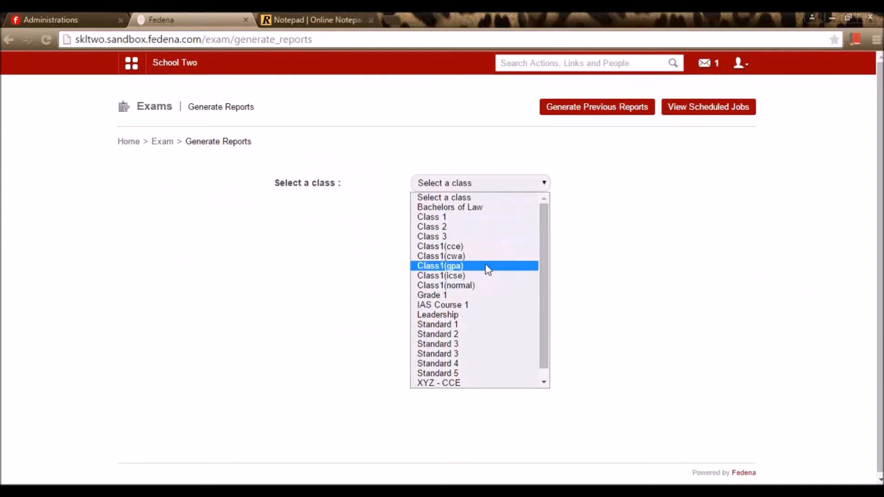
{"action": "left_click", "coordinate": [492, 239]}
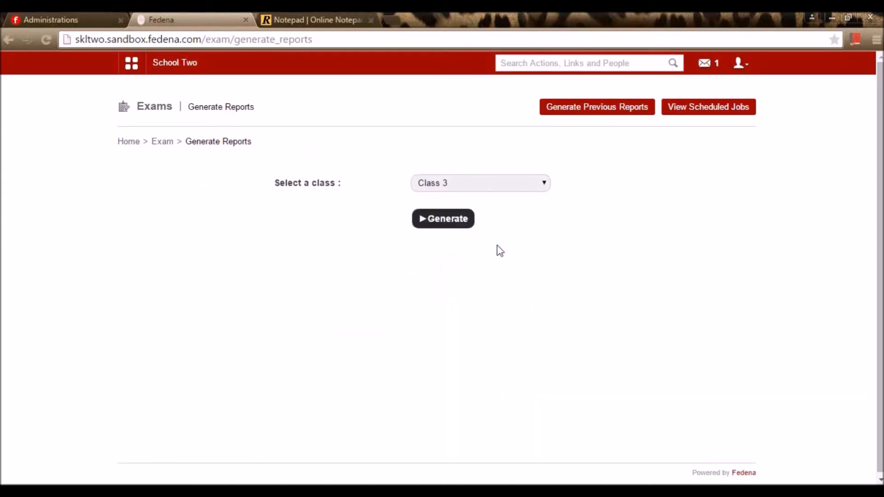
{"action": "left_click", "coordinate": [449, 223]}
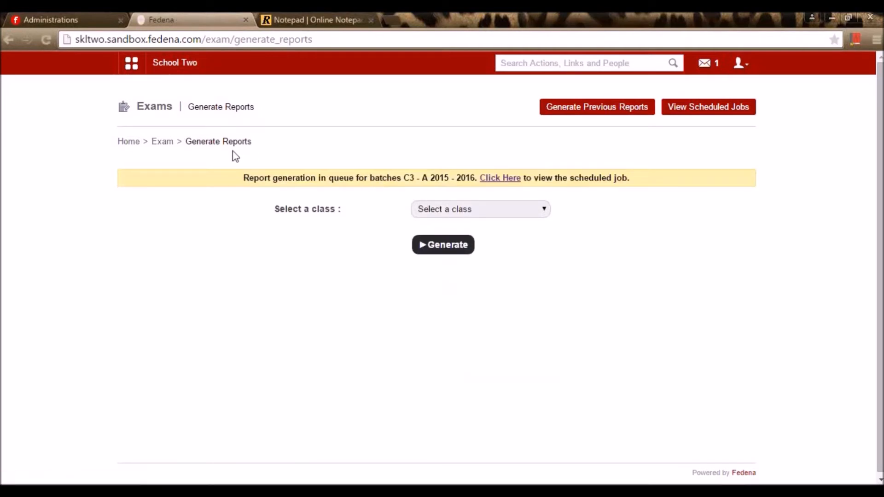
{"action": "key", "text": "alt+Left"}
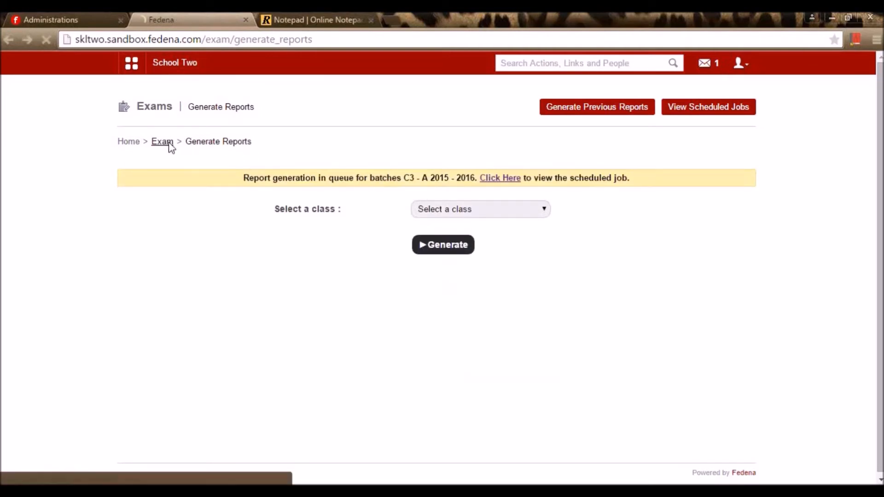
{"action": "left_click", "coordinate": [169, 142]}
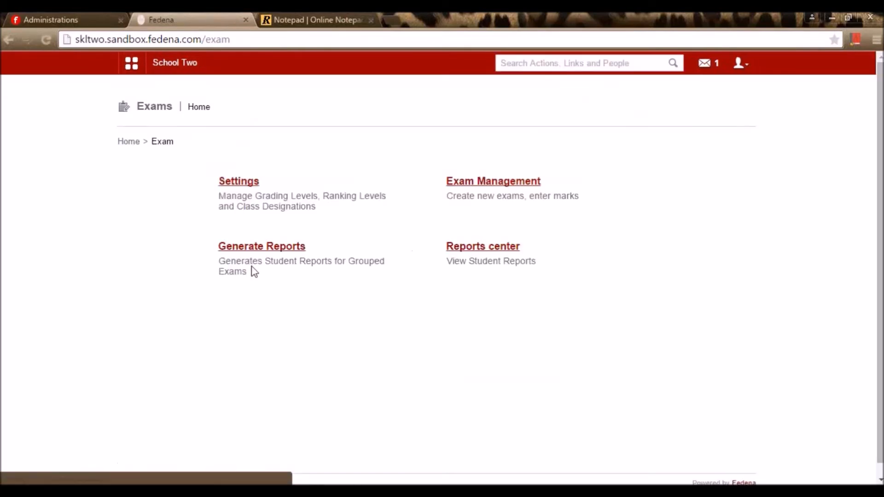
- Generate the exam-wise report for batch C3 - A 2015 - 2016 and exam group Term 1
{"action": "left_click", "coordinate": [498, 248]}
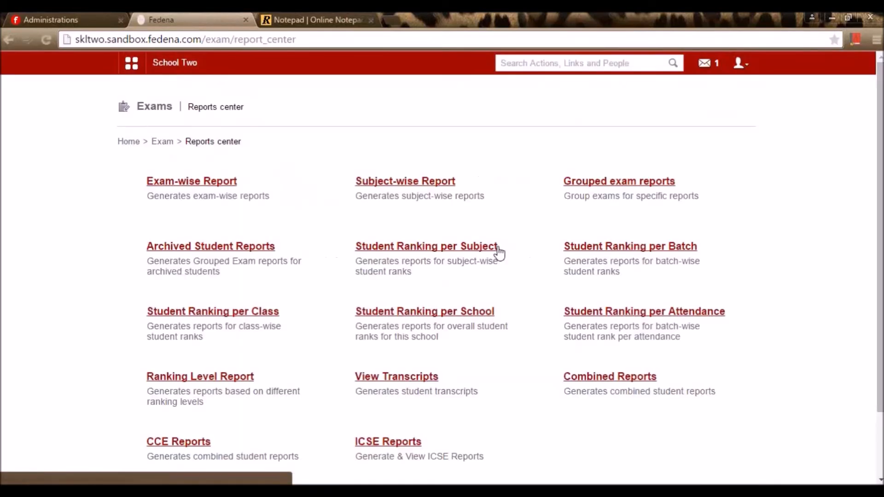
{"action": "scroll", "coordinate": [632, 286], "scroll_direction": "down", "scroll_amount": 2}
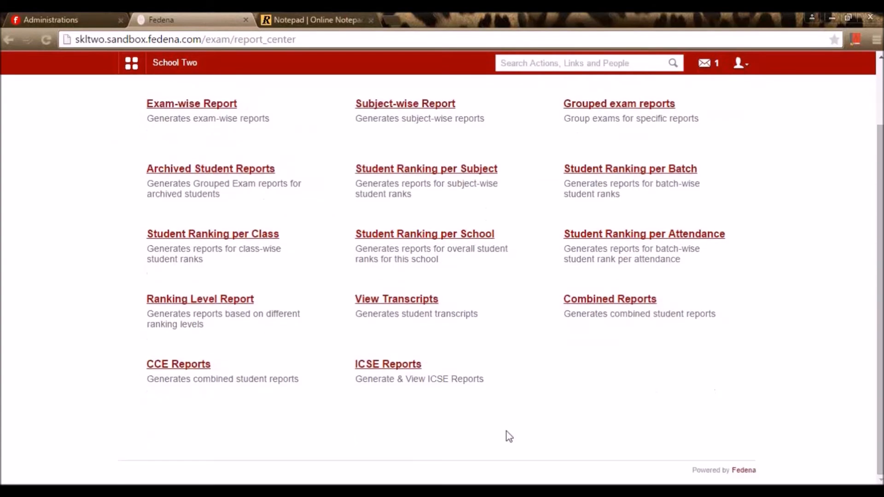
{"action": "scroll", "coordinate": [210, 339], "scroll_direction": "up", "scroll_amount": 2}
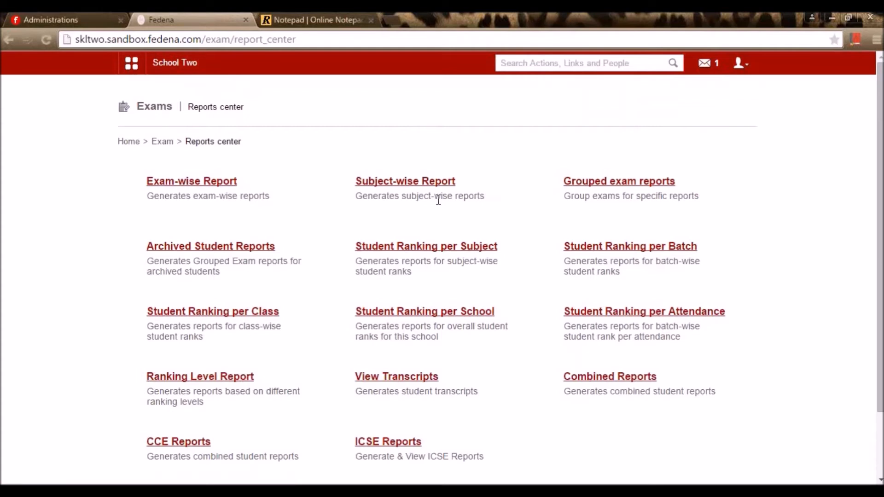
{"action": "left_click", "coordinate": [219, 183]}
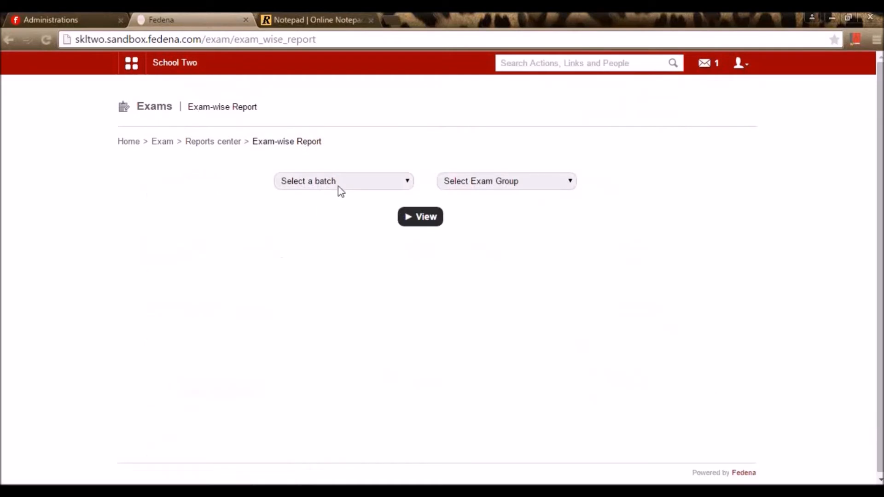
{"action": "left_click", "coordinate": [341, 185]}
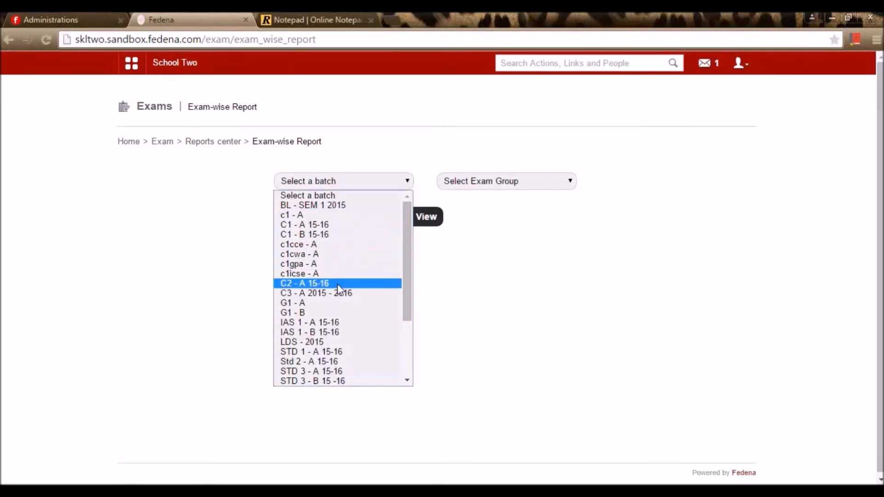
{"action": "left_click", "coordinate": [349, 293]}
{"action": "left_click", "coordinate": [493, 186]}
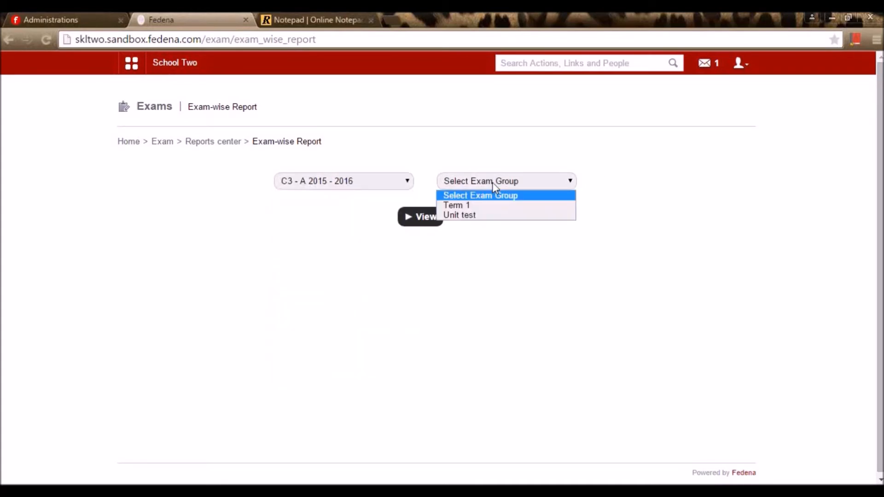
{"action": "left_click", "coordinate": [503, 222]}
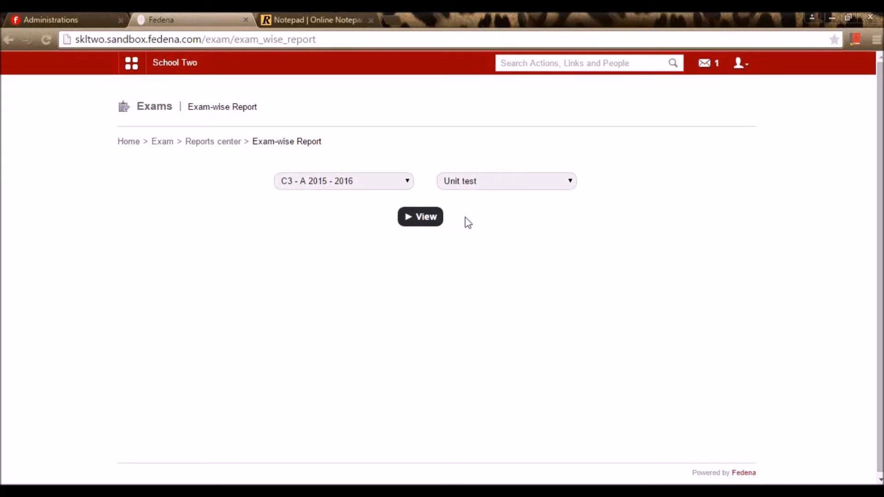
{"action": "left_click", "coordinate": [481, 185]}
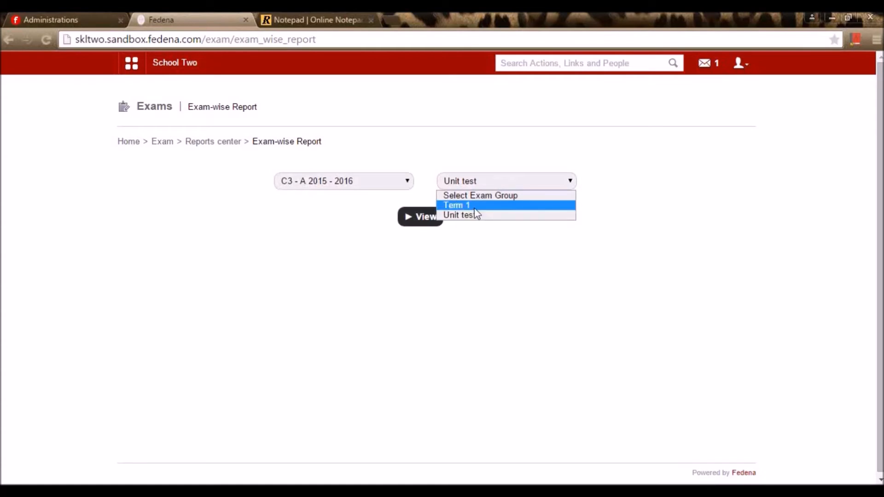
{"action": "left_click", "coordinate": [462, 203]}
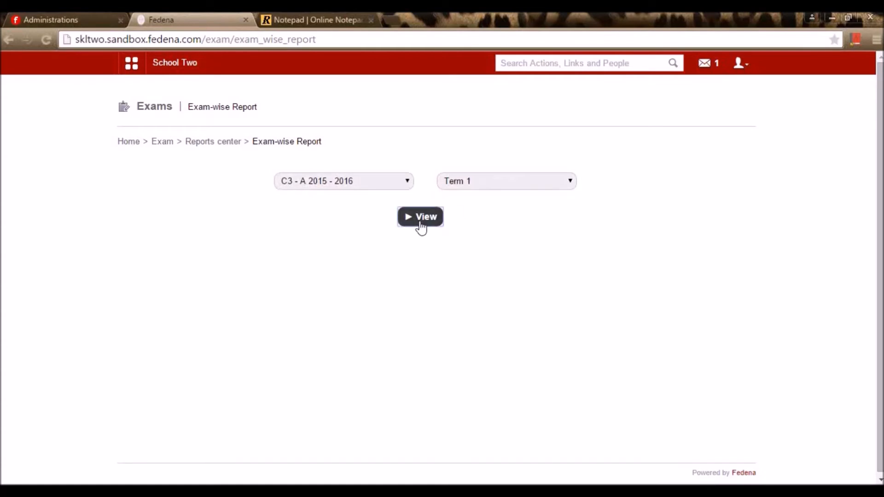
{"action": "left_click", "coordinate": [421, 218]}
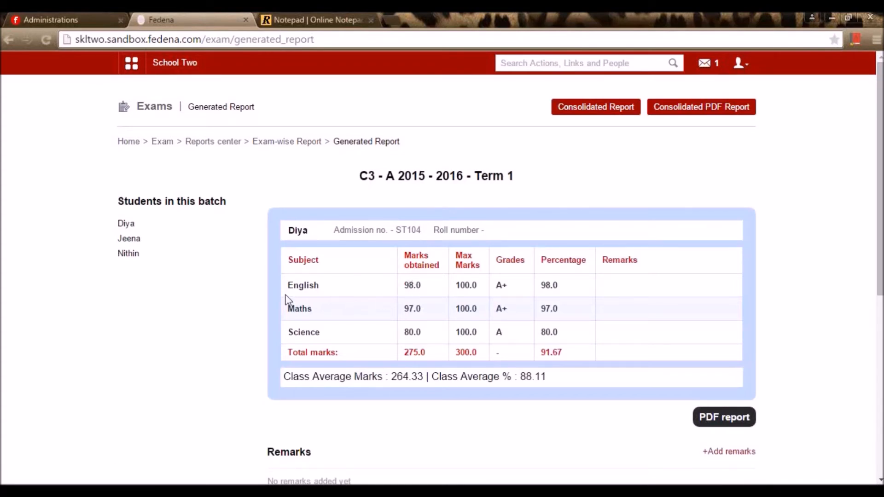
- View the first student's Term 1 marks and download the report as a PDF
{"action": "left_click", "coordinate": [124, 224]}
{"action": "scroll", "coordinate": [455, 340], "scroll_direction": "down", "scroll_amount": 7}
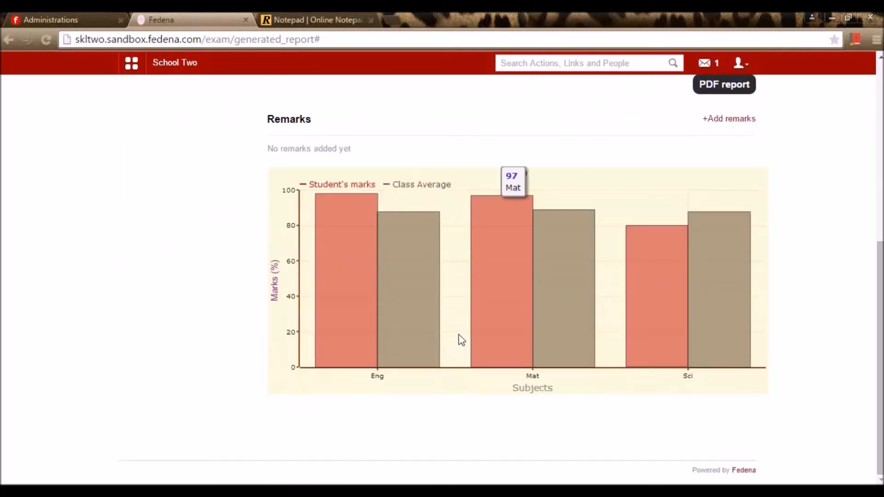
{"action": "scroll", "coordinate": [461, 340], "scroll_direction": "up", "scroll_amount": 1}
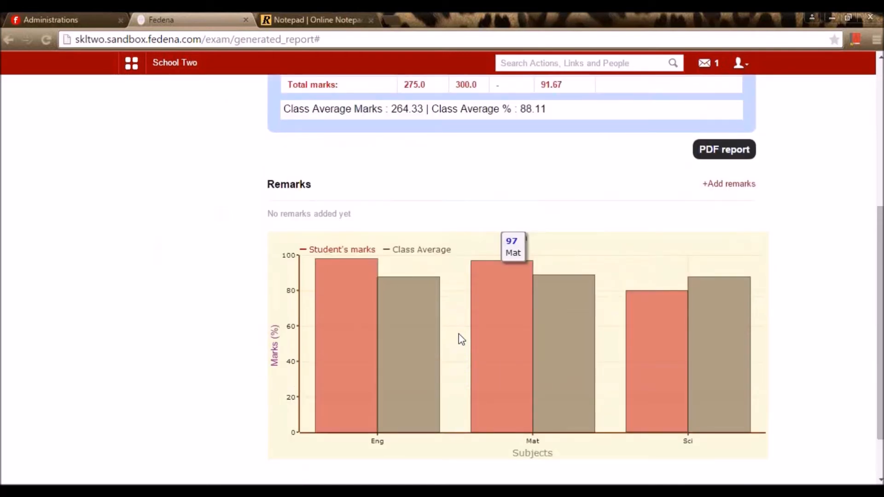
{"action": "scroll", "coordinate": [458, 336], "scroll_direction": "up", "scroll_amount": 5}
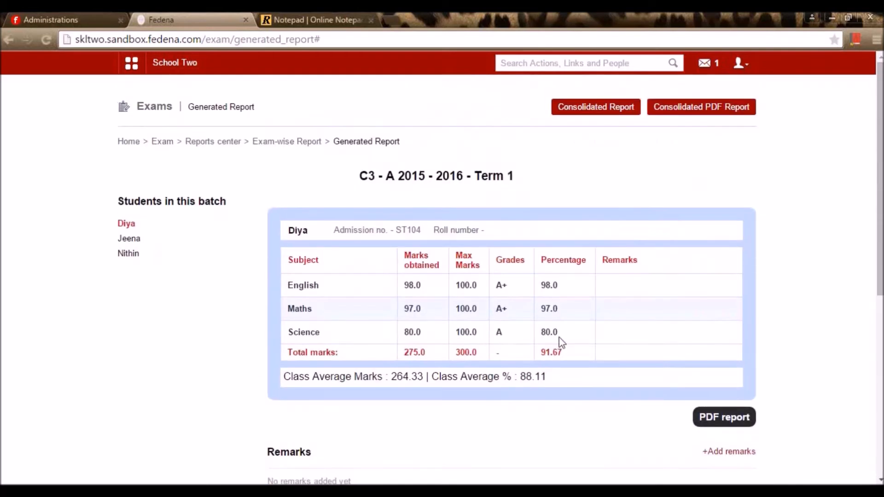
{"action": "left_click", "coordinate": [752, 419]}
{"action": "scroll", "coordinate": [722, 403], "scroll_direction": "down", "scroll_amount": 1}
{"action": "scroll", "coordinate": [716, 384], "scroll_direction": "up", "scroll_amount": 1}
- View the batch's consolidated Term 1 report, then go back to the Reports center
{"action": "left_click", "coordinate": [623, 119]}
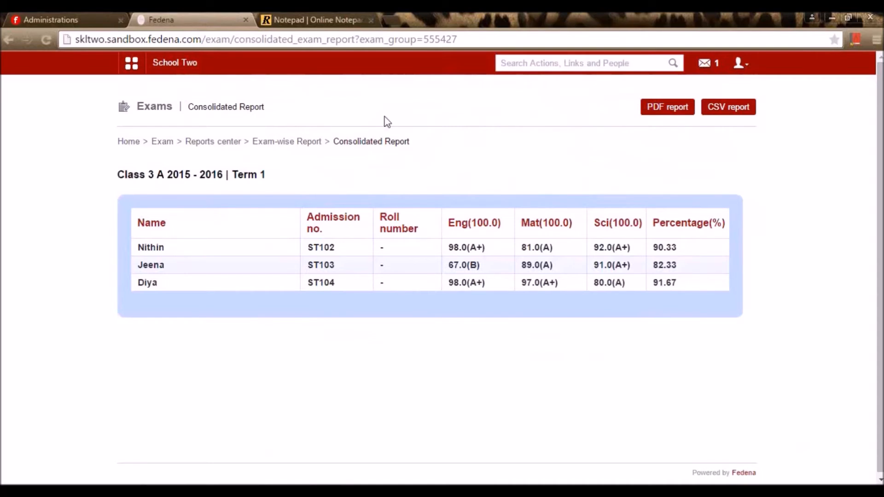
{"action": "key", "text": "alt+Left"}
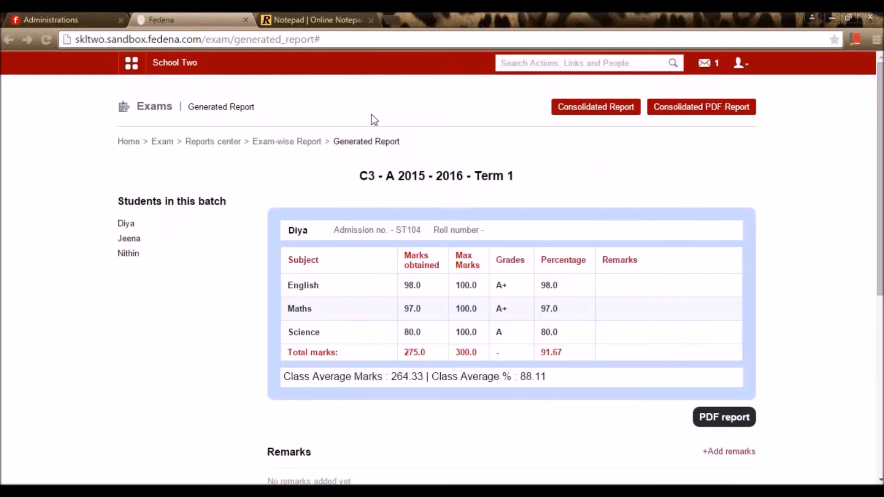
{"action": "left_click", "coordinate": [306, 144]}
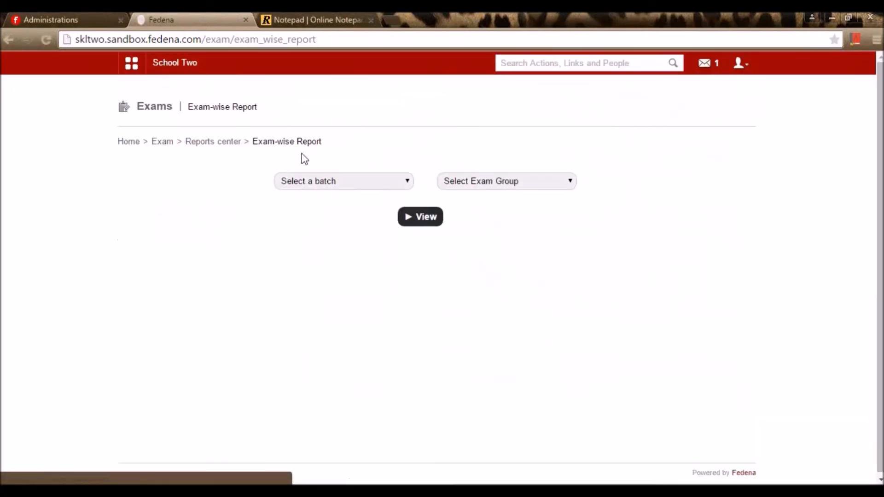
{"action": "left_click", "coordinate": [195, 142]}
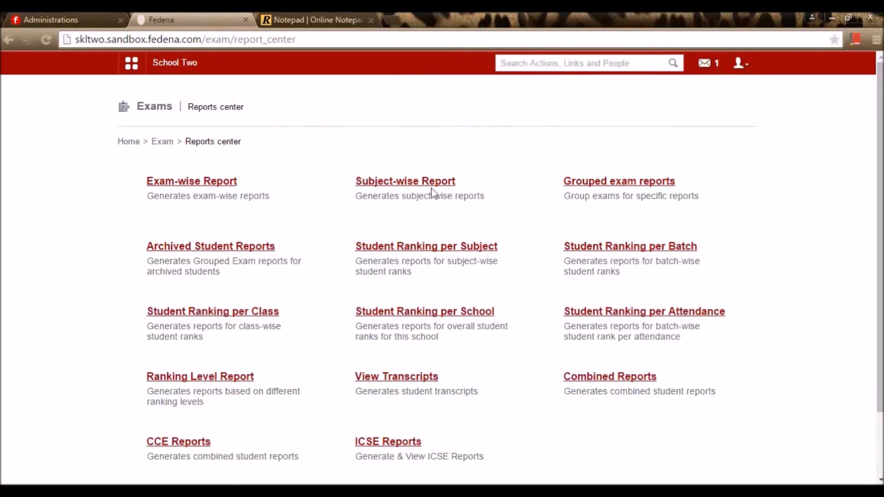
{"action": "left_click", "coordinate": [442, 182]}
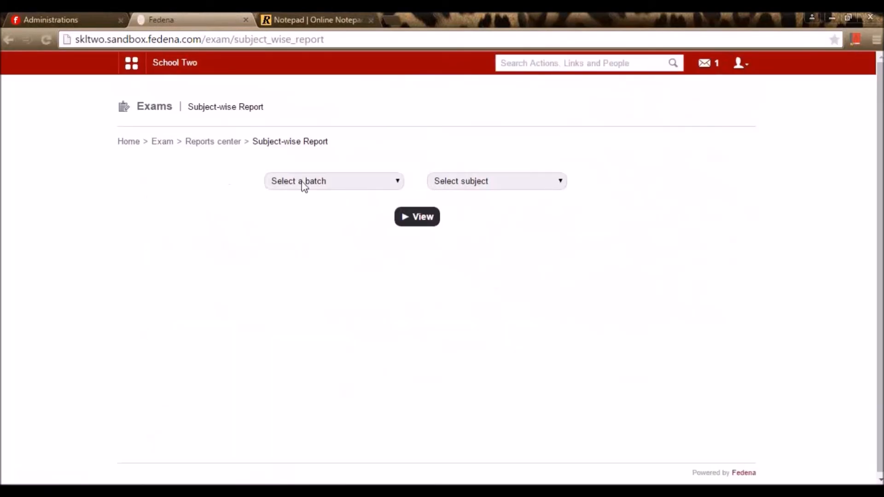
{"action": "left_click", "coordinate": [282, 182]}
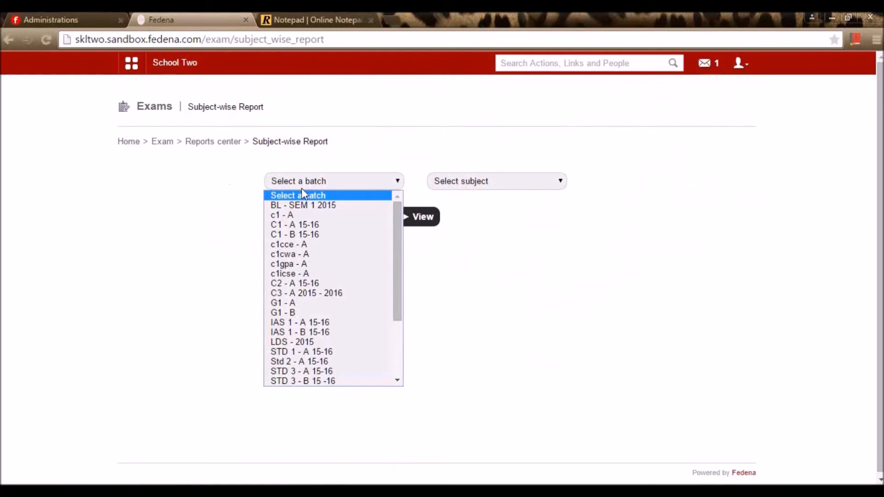
{"action": "left_click", "coordinate": [319, 293]}
{"action": "left_click", "coordinate": [469, 186]}
{"action": "left_click", "coordinate": [462, 208]}
{"action": "left_click", "coordinate": [417, 223]}
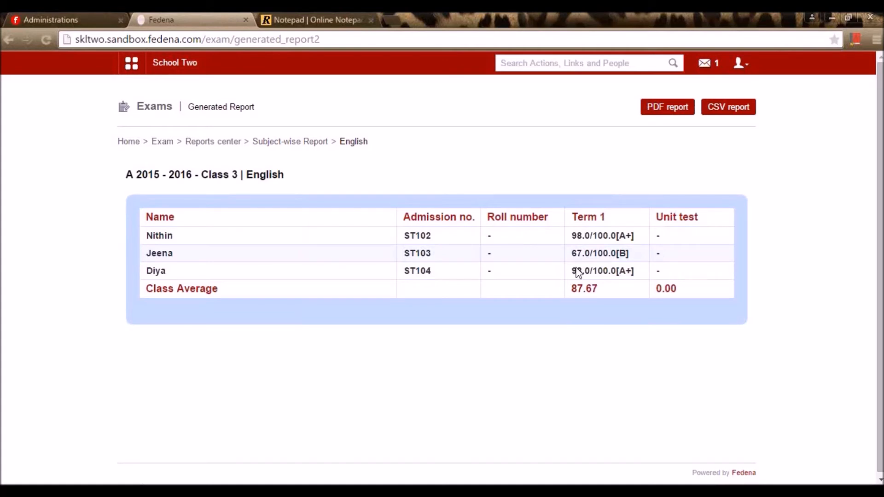
{"action": "key", "text": "alt+Left"}
{"action": "key", "text": "alt+Left"}
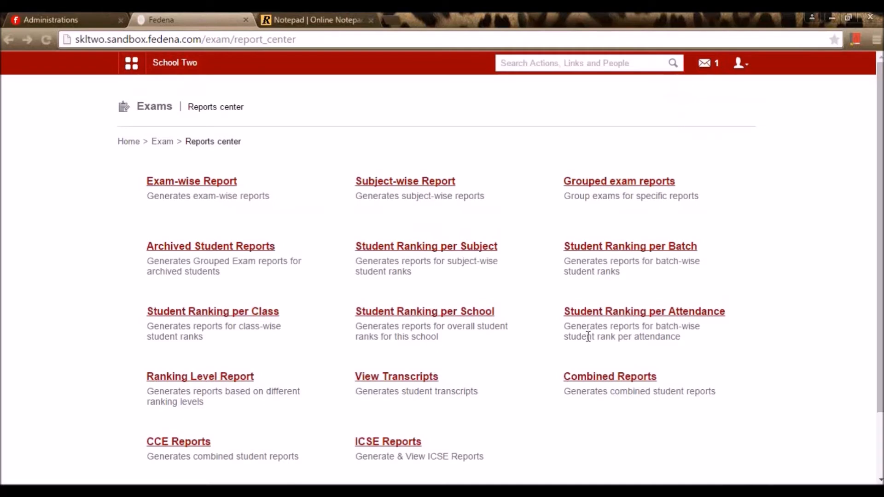
{"action": "scroll", "coordinate": [489, 188], "scroll_direction": "down", "scroll_amount": 2}
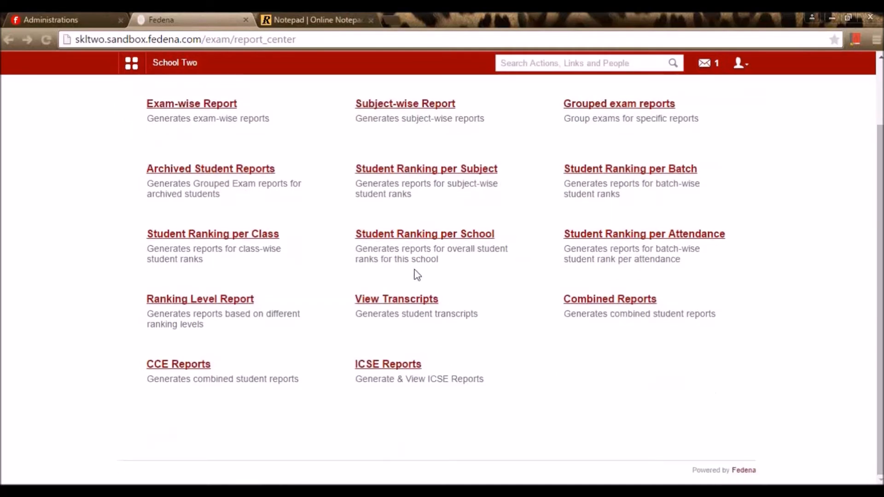
- Open the transcripts for batch C3 - A 2015 - 2016
{"action": "left_click", "coordinate": [411, 301]}
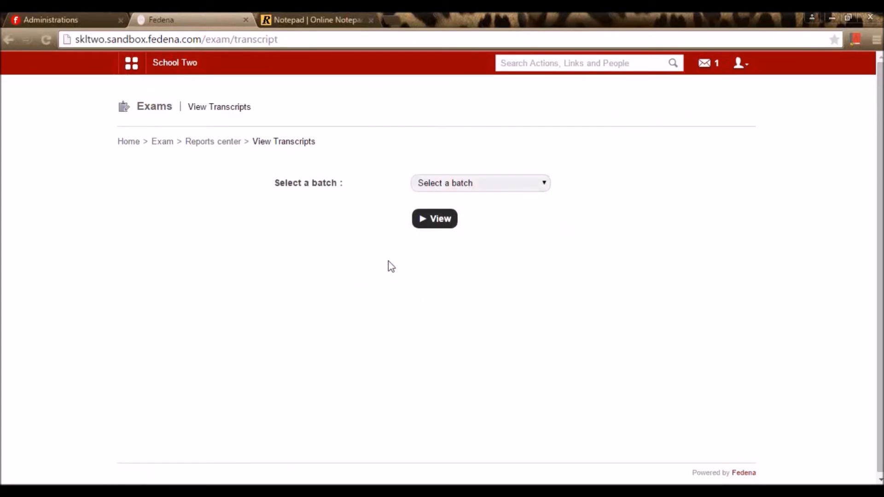
{"action": "left_click", "coordinate": [164, 142]}
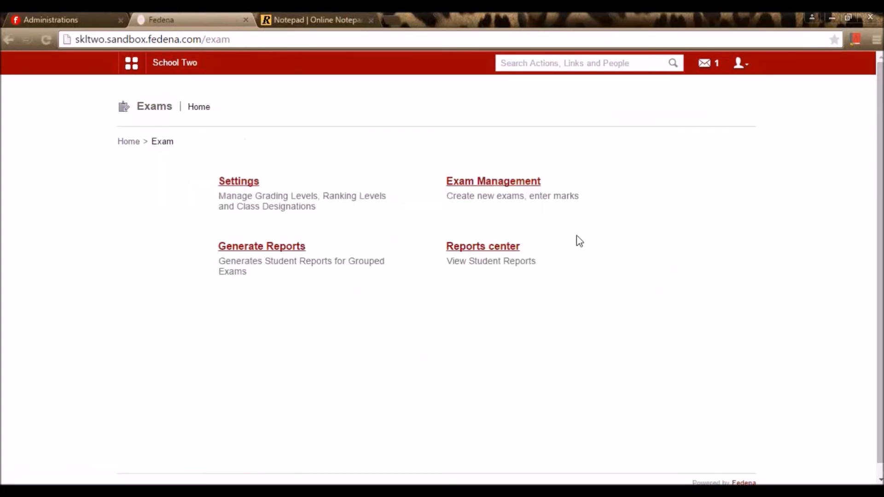
{"action": "left_click", "coordinate": [509, 247]}
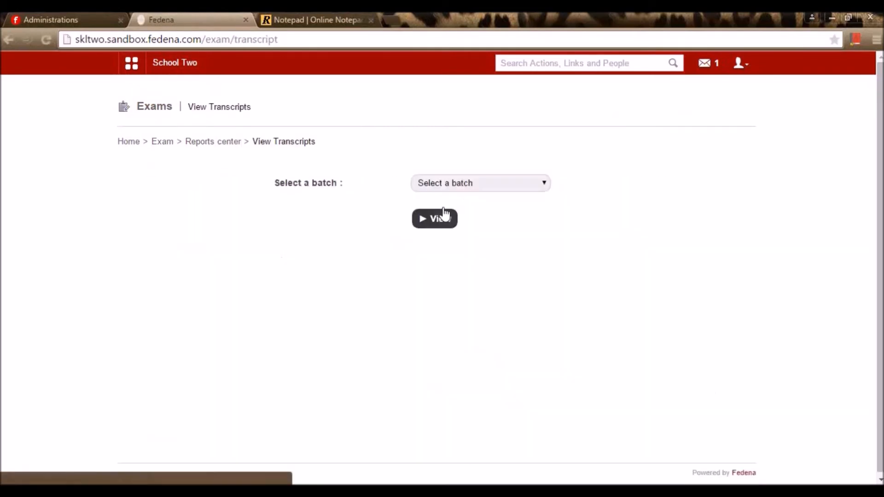
{"action": "left_click", "coordinate": [460, 183]}
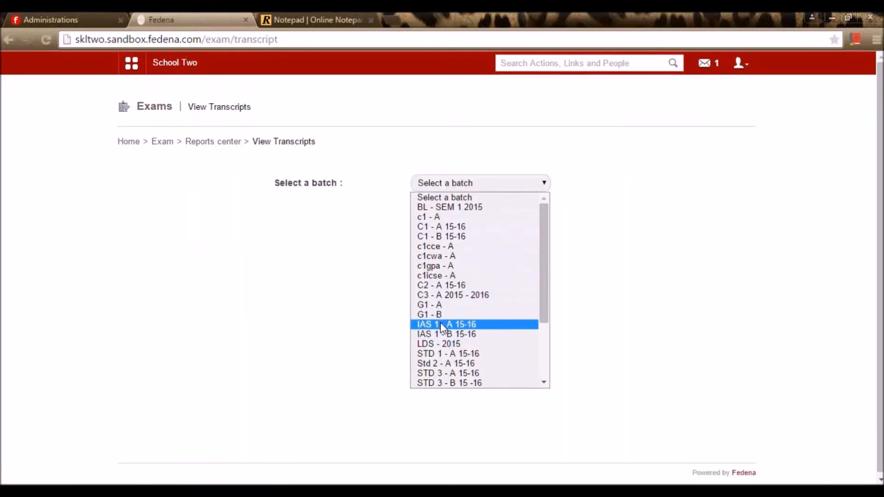
{"action": "left_click", "coordinate": [465, 295]}
{"action": "left_click", "coordinate": [443, 230]}
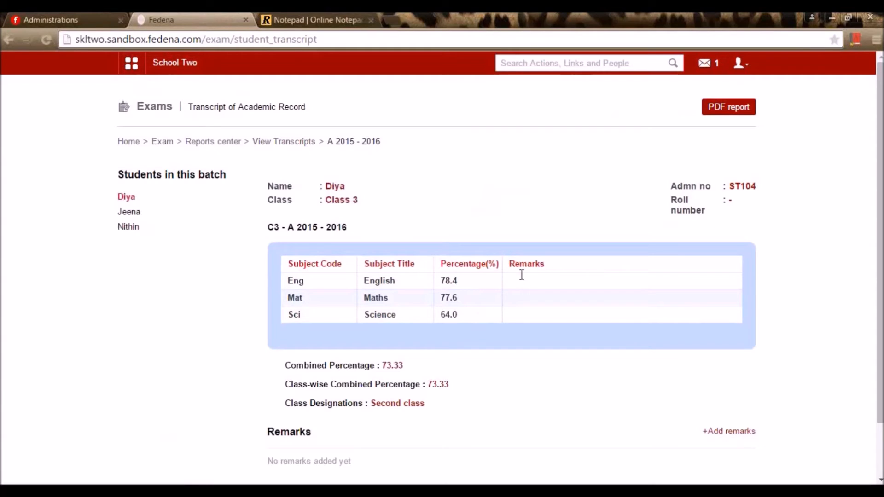
- Review the second and third students' transcripts, then return to the Reports center
{"action": "left_click", "coordinate": [122, 212]}
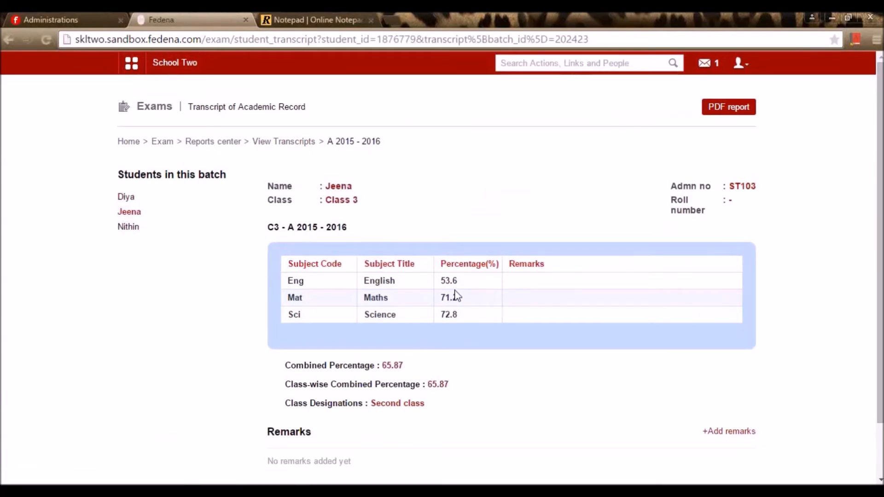
{"action": "scroll", "coordinate": [455, 294], "scroll_direction": "down", "scroll_amount": 2}
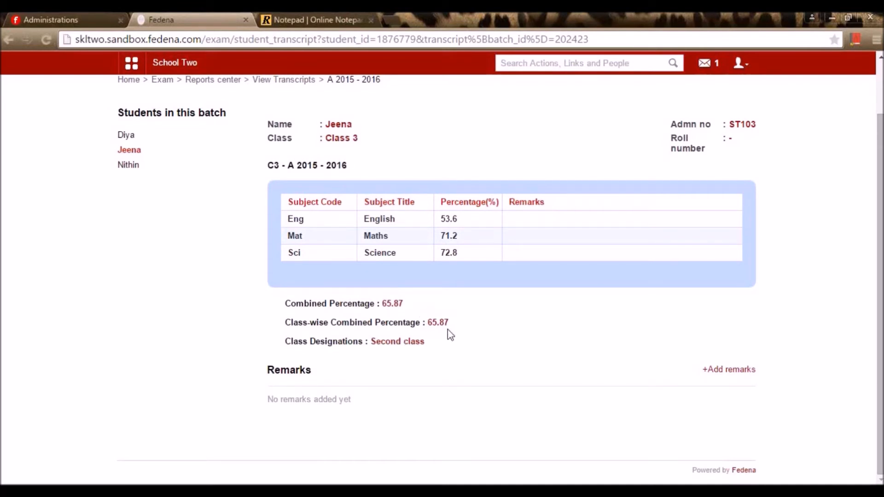
{"action": "scroll", "coordinate": [175, 254], "scroll_direction": "up", "scroll_amount": 2}
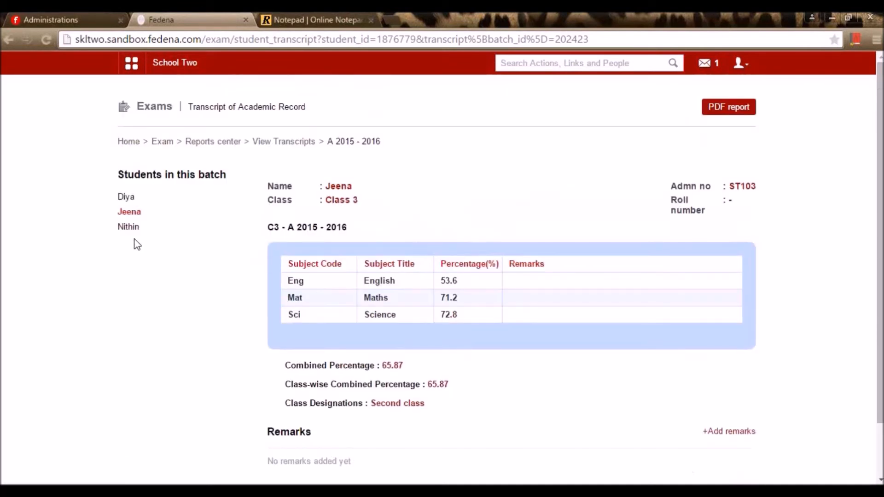
{"action": "left_click", "coordinate": [133, 230]}
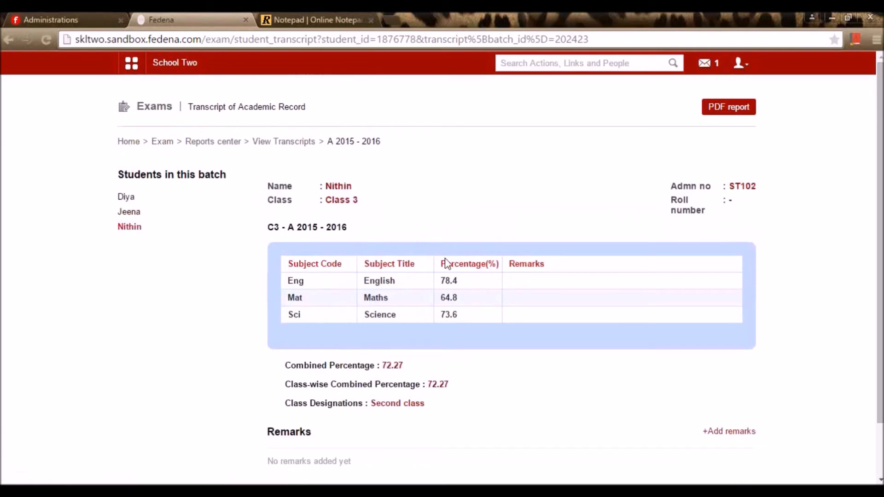
{"action": "scroll", "coordinate": [205, 207], "scroll_direction": "down", "scroll_amount": 2}
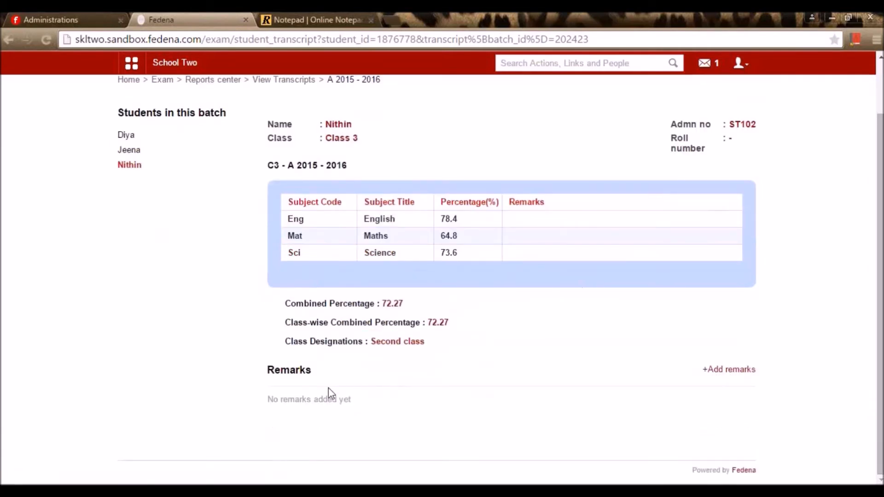
{"action": "scroll", "coordinate": [310, 192], "scroll_direction": "up", "scroll_amount": 2}
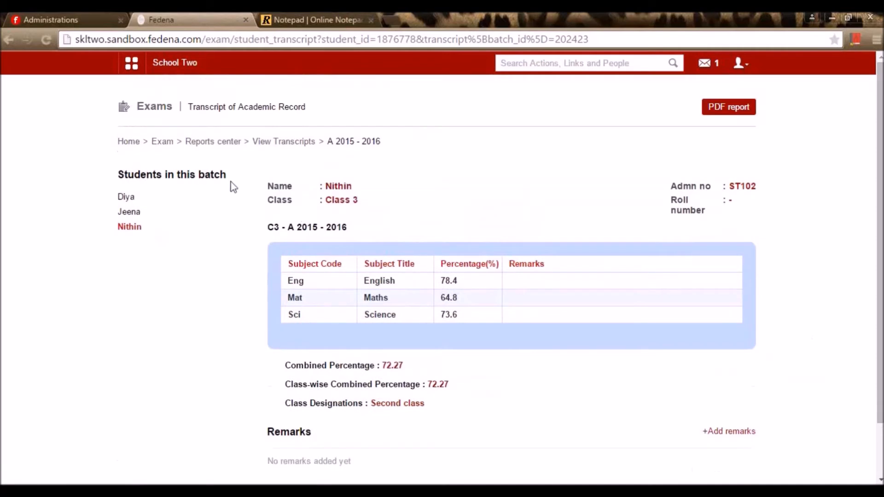
{"action": "left_click", "coordinate": [199, 143]}
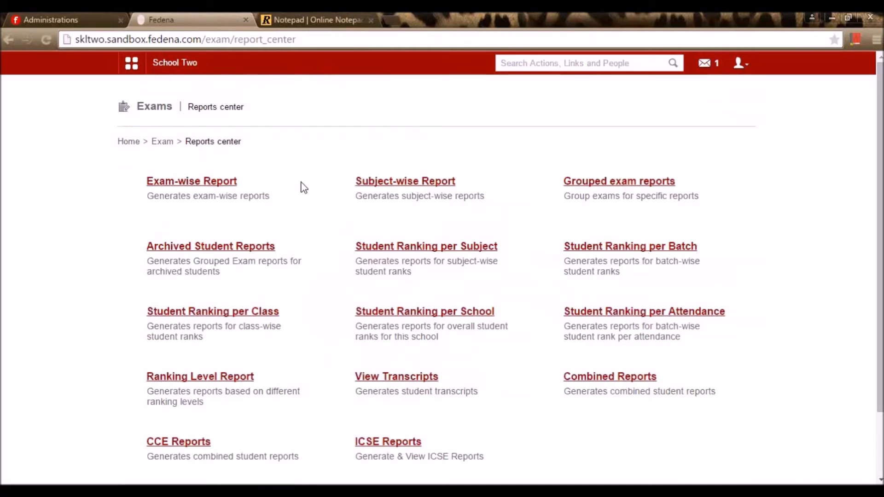
- Attempt CCE report generation for Class1(cce) batch c1cce - A, then open the student-wise CCE report
{"action": "scroll", "coordinate": [276, 295], "scroll_direction": "down", "scroll_amount": 2}
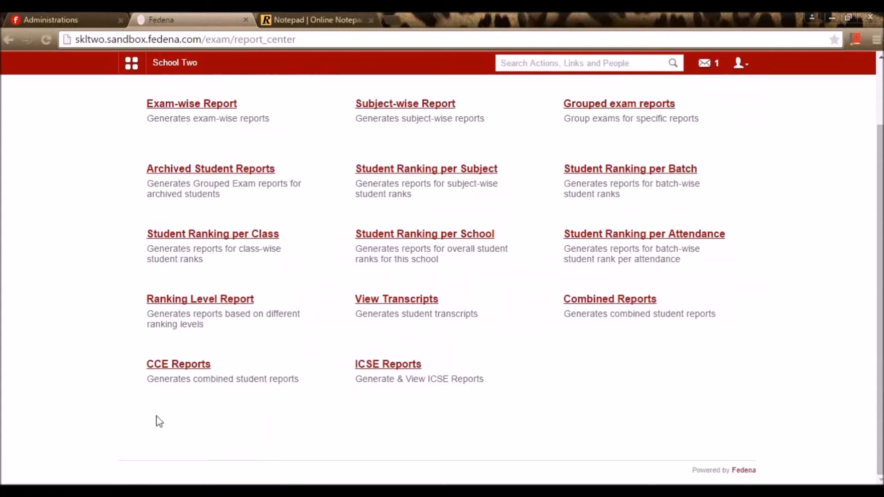
{"action": "left_click", "coordinate": [188, 367]}
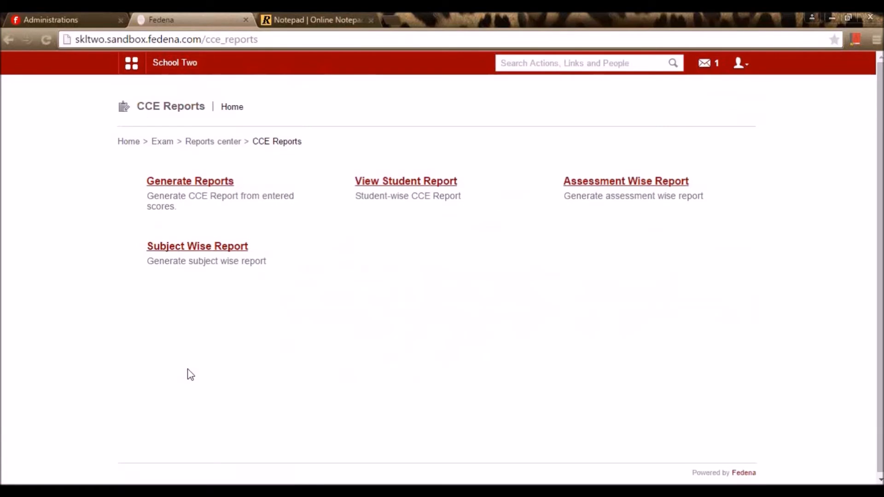
{"action": "left_click", "coordinate": [214, 180]}
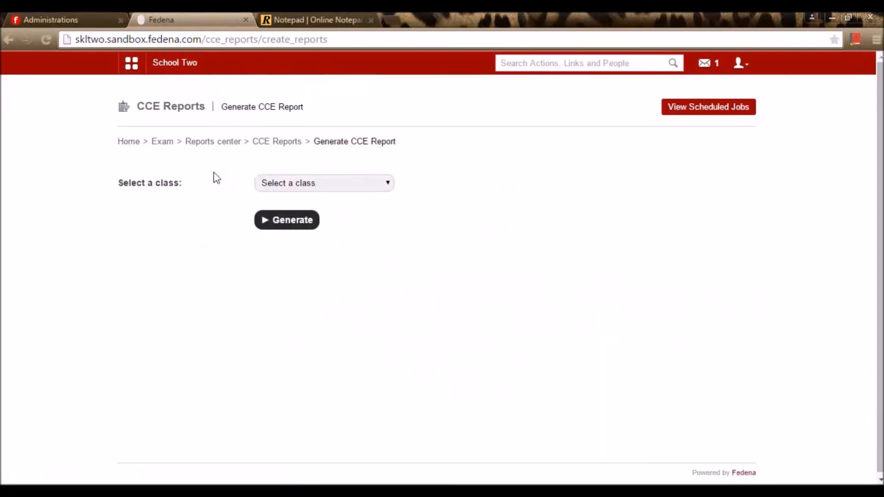
{"action": "left_click", "coordinate": [280, 184]}
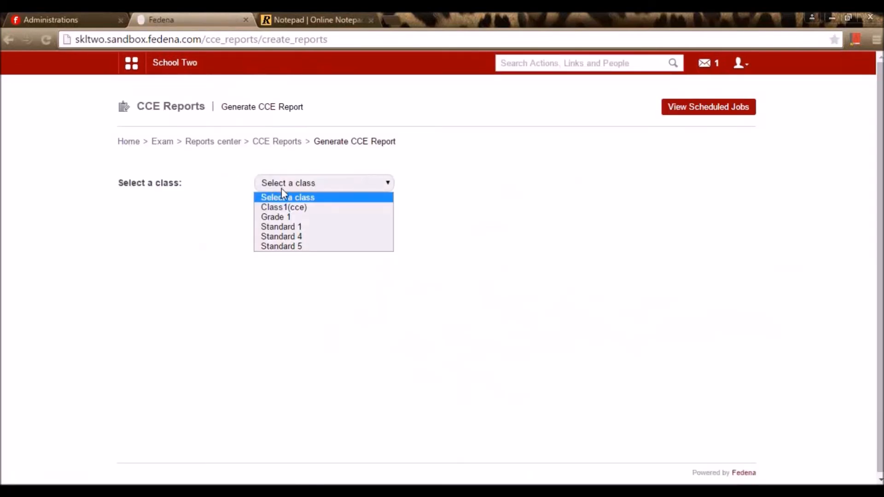
{"action": "left_click", "coordinate": [304, 209]}
{"action": "left_click", "coordinate": [288, 235]}
{"action": "left_click", "coordinate": [300, 293]}
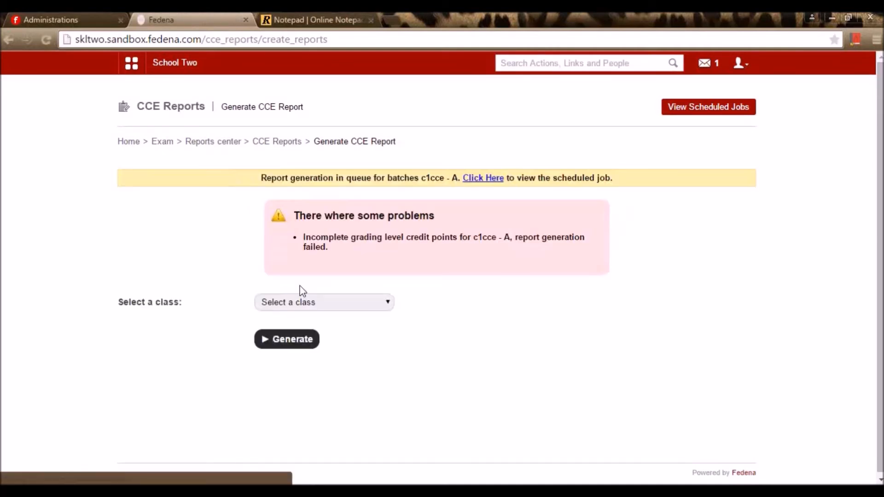
{"action": "left_click", "coordinate": [286, 142]}
{"action": "left_click", "coordinate": [405, 207]}
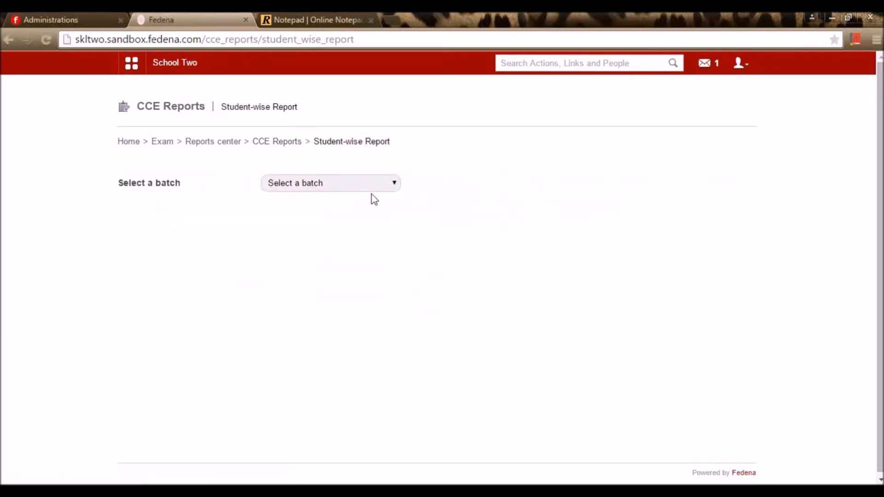
- Show the CCE report for batch STD 5 - A 15-16, with the first student's CGPA 7.33
{"action": "left_click", "coordinate": [362, 184]}
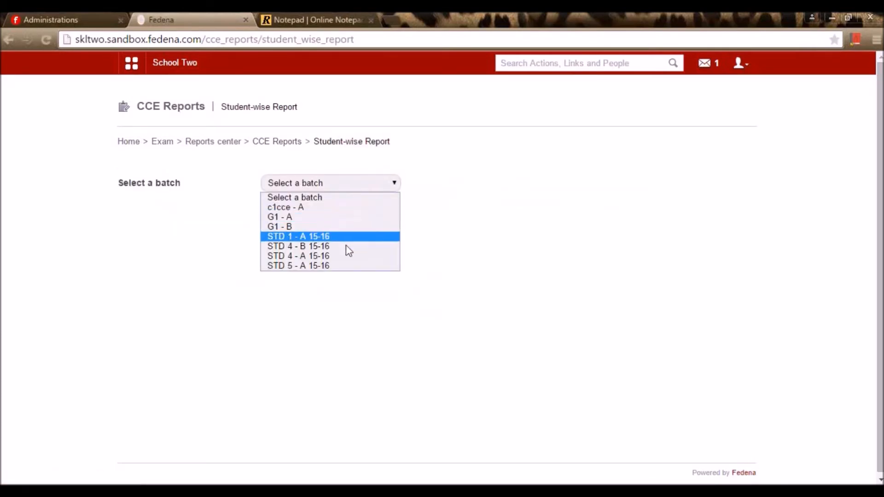
{"action": "left_click", "coordinate": [329, 266]}
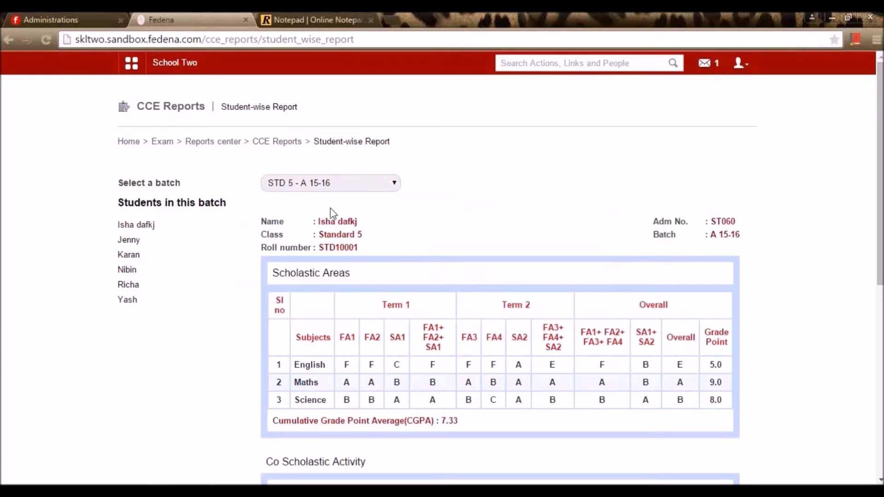
{"action": "scroll", "coordinate": [385, 237], "scroll_direction": "down", "scroll_amount": 1}
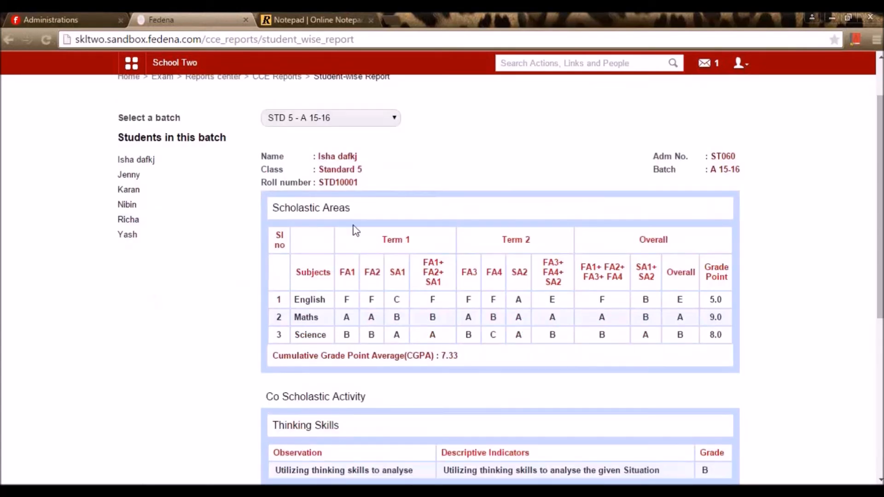
{"action": "scroll", "coordinate": [353, 229], "scroll_direction": "down", "scroll_amount": 2}
{"action": "scroll", "coordinate": [405, 129], "scroll_direction": "up", "scroll_amount": 1}
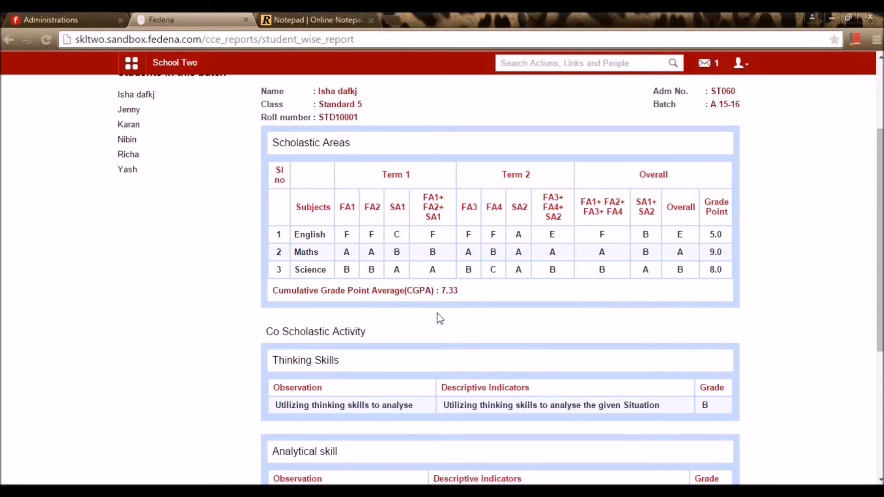
- Browse the fourth and fifth students' CCE reports, then return to the CCE Reports home
{"action": "scroll", "coordinate": [441, 315], "scroll_direction": "down", "scroll_amount": 3}
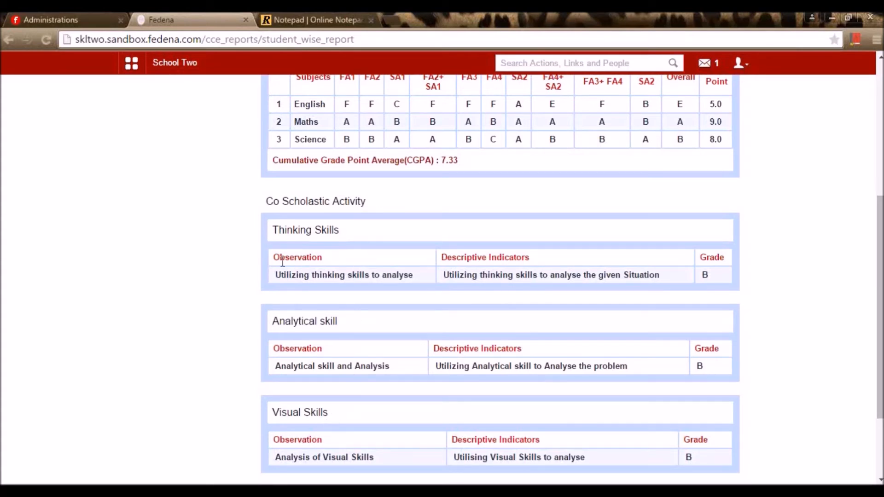
{"action": "scroll", "coordinate": [306, 359], "scroll_direction": "down", "scroll_amount": 3}
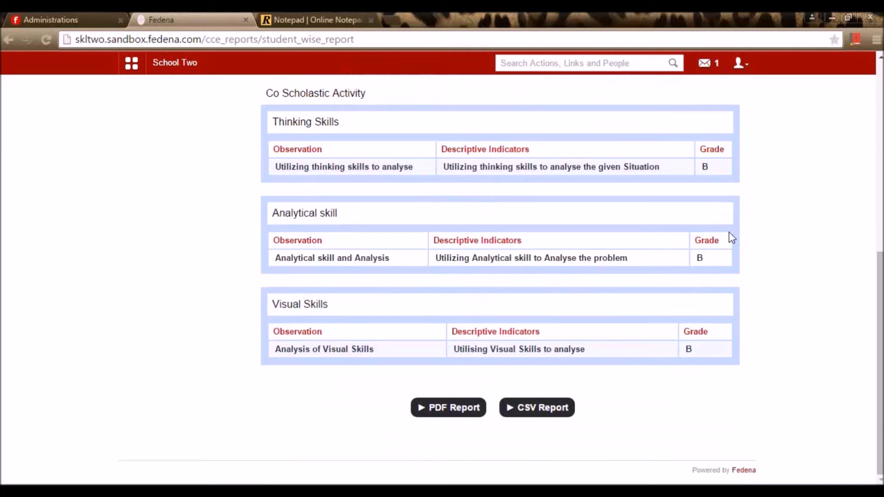
{"action": "scroll", "coordinate": [389, 311], "scroll_direction": "up", "scroll_amount": 10}
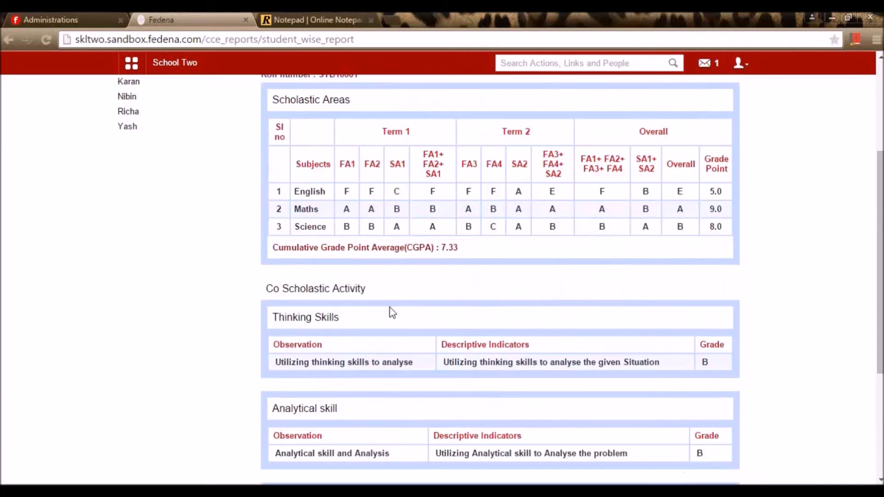
{"action": "left_click", "coordinate": [127, 270]}
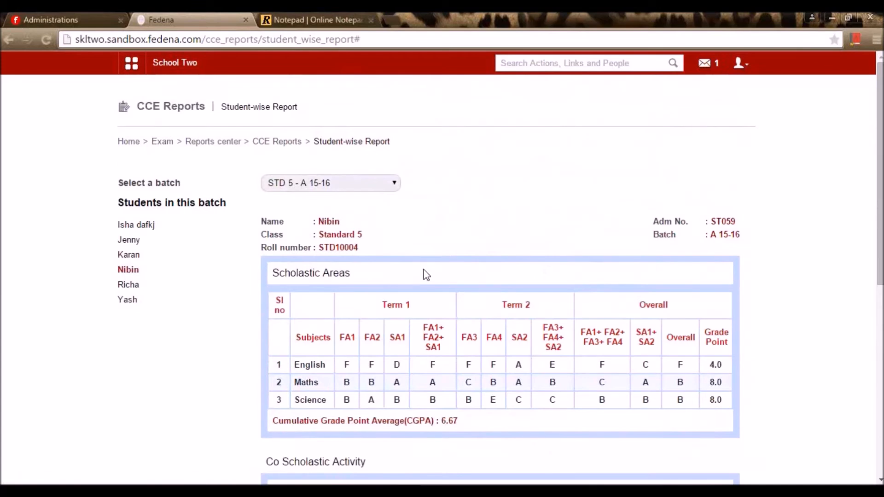
{"action": "scroll", "coordinate": [423, 273], "scroll_direction": "down", "scroll_amount": 5}
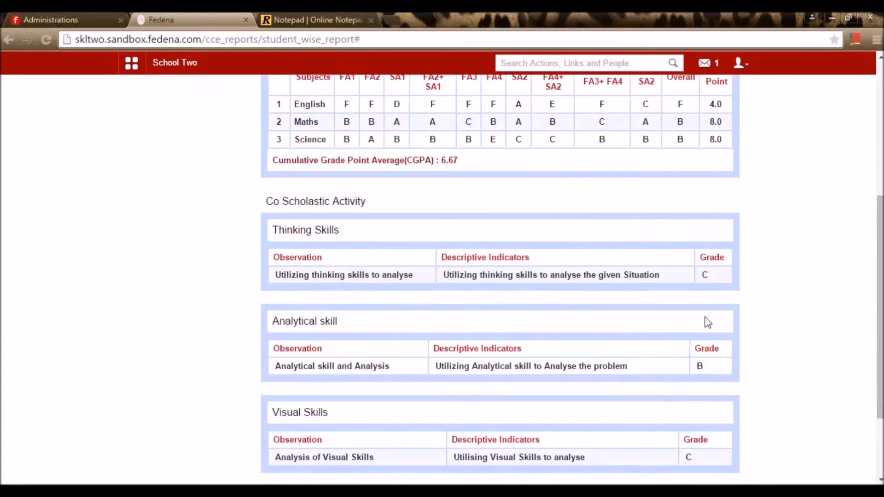
{"action": "scroll", "coordinate": [635, 336], "scroll_direction": "up", "scroll_amount": 4}
{"action": "left_click", "coordinate": [128, 219]}
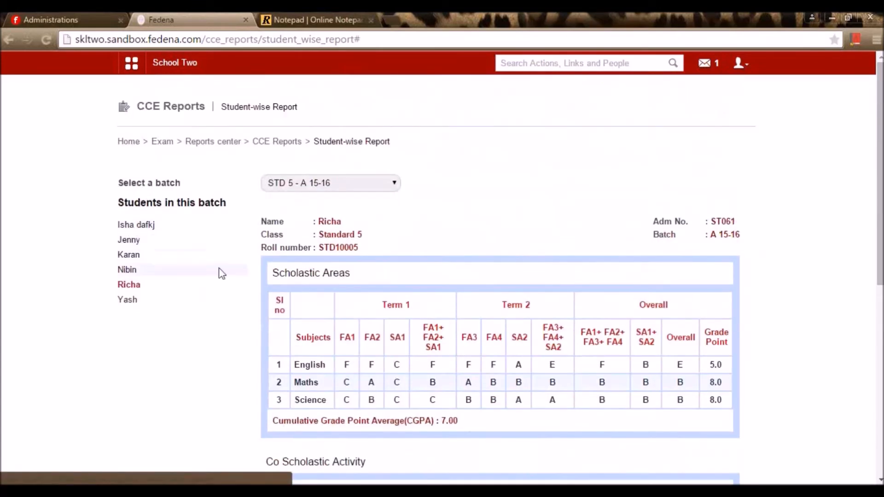
{"action": "scroll", "coordinate": [522, 357], "scroll_direction": "down", "scroll_amount": 7}
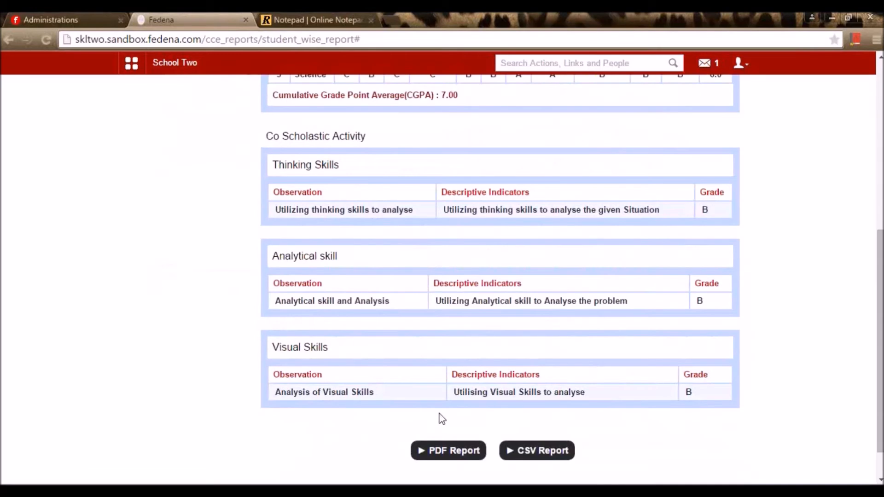
{"action": "scroll", "coordinate": [509, 331], "scroll_direction": "up", "scroll_amount": 7}
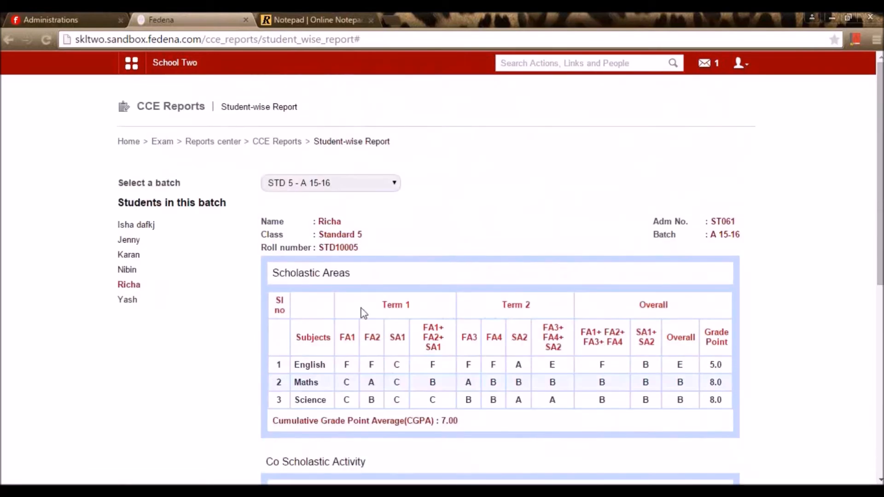
{"action": "left_click", "coordinate": [277, 142]}
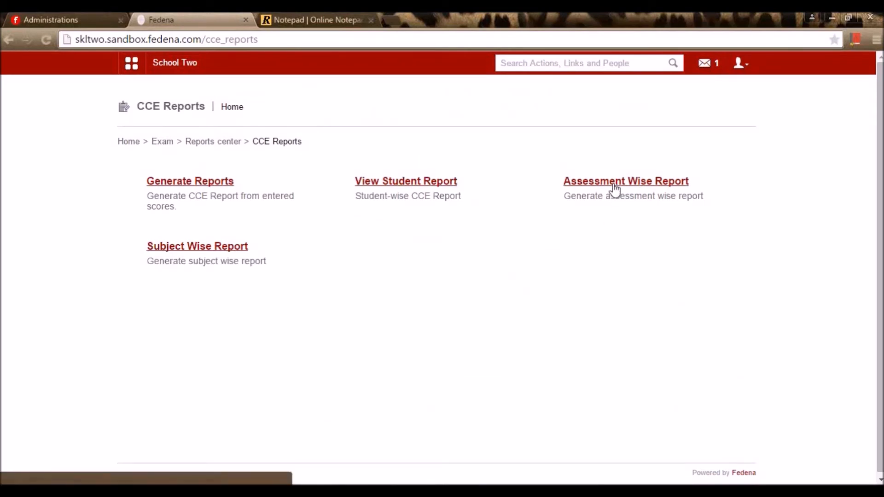
{"action": "left_click", "coordinate": [198, 249]}
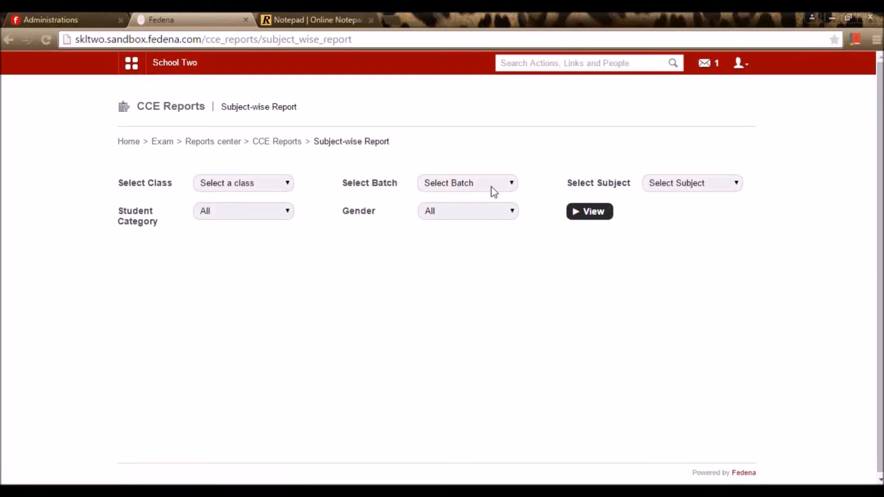
{"action": "left_click", "coordinate": [268, 189]}
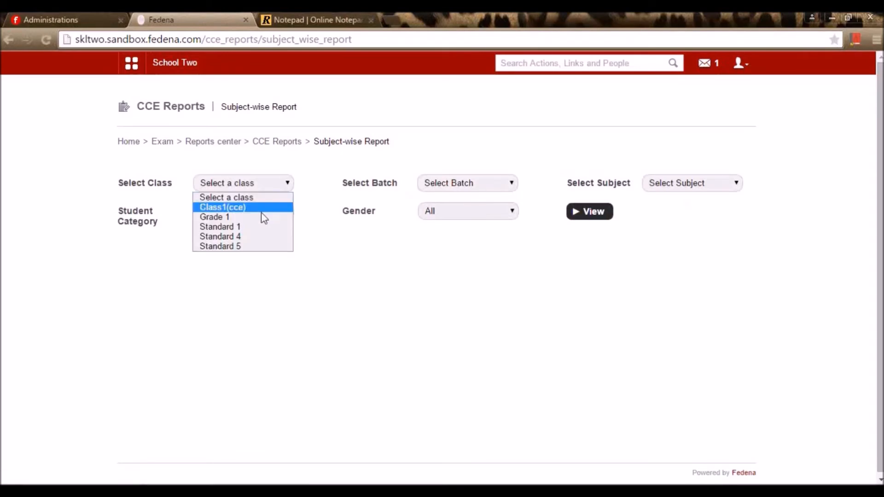
{"action": "left_click", "coordinate": [253, 246]}
{"action": "left_click", "coordinate": [436, 186]}
{"action": "left_click", "coordinate": [510, 208]}
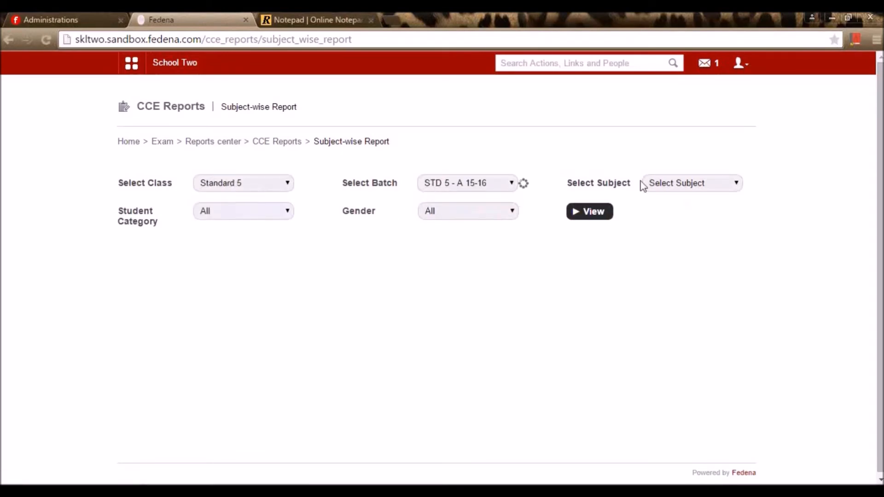
{"action": "left_click", "coordinate": [697, 179]}
{"action": "left_click", "coordinate": [691, 208]}
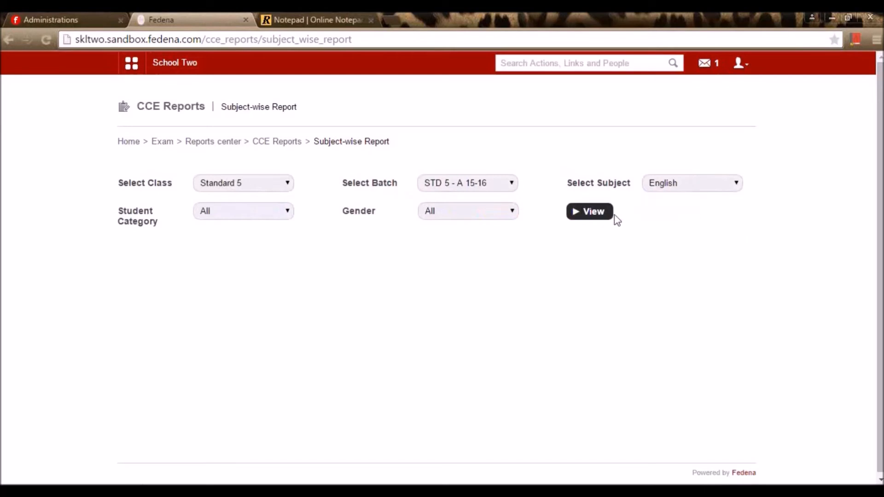
{"action": "left_click", "coordinate": [593, 212]}
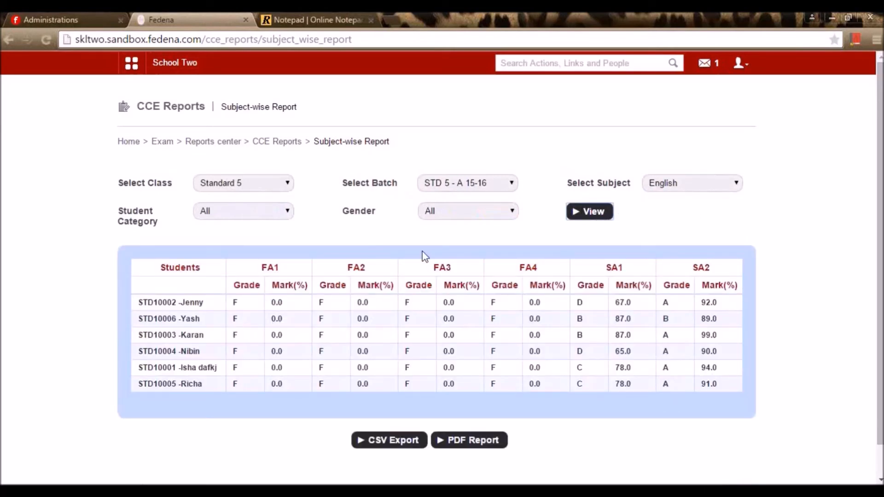
{"action": "left_click", "coordinate": [288, 152]}
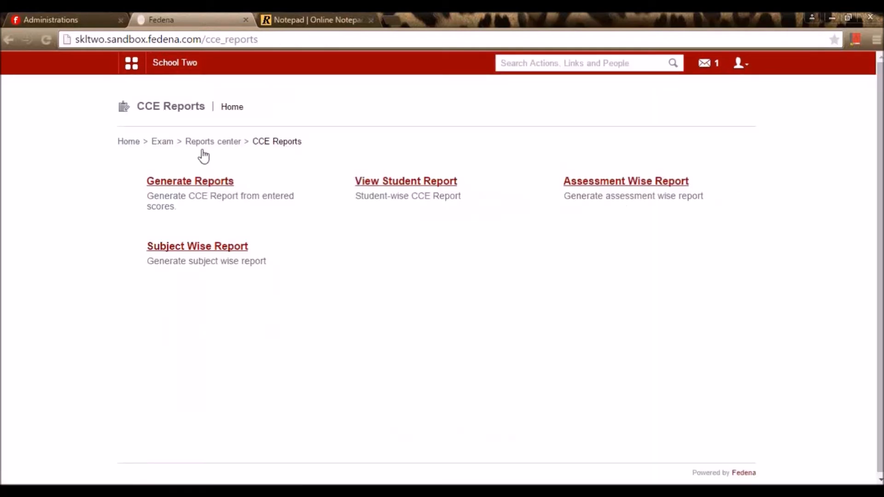
- Queue ICSE report generation for Class1(icse) batch c1icse - A, then return to ICSE Reports
{"action": "left_click", "coordinate": [221, 143]}
{"action": "scroll", "coordinate": [257, 171], "scroll_direction": "down", "scroll_amount": 3}
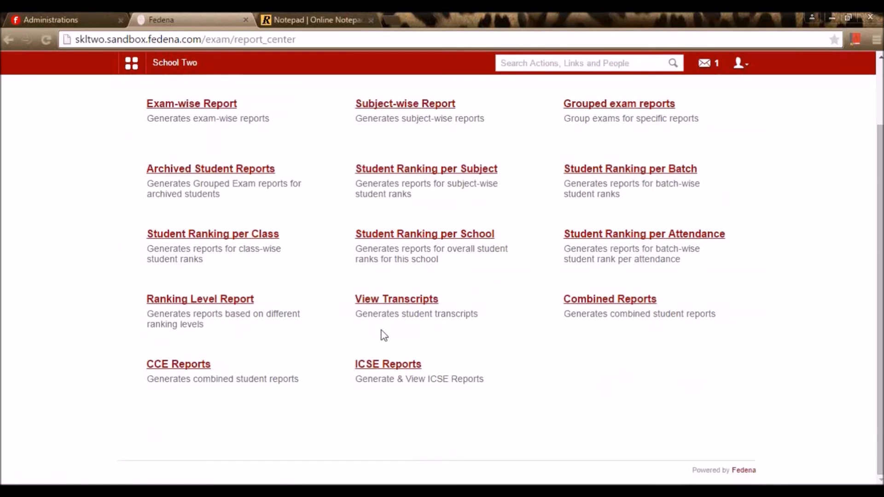
{"action": "left_click", "coordinate": [400, 365]}
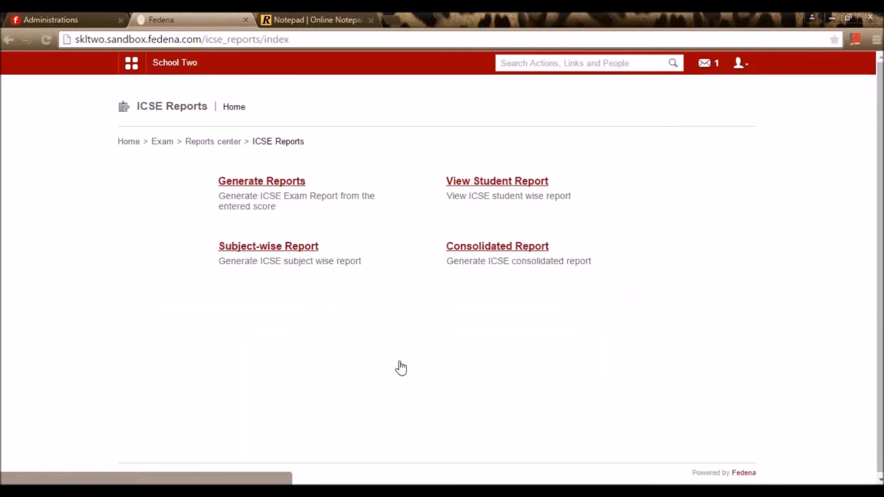
{"action": "left_click", "coordinate": [281, 183]}
{"action": "left_click", "coordinate": [293, 185]}
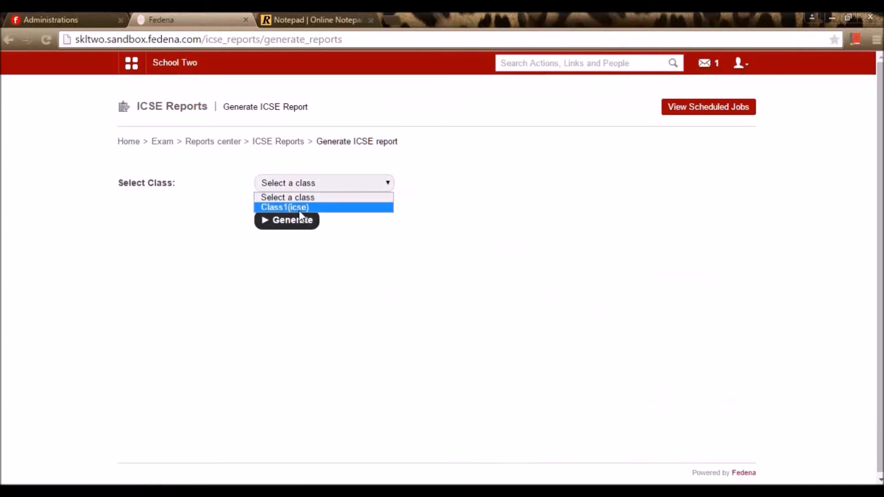
{"action": "left_click", "coordinate": [299, 209]}
{"action": "left_click", "coordinate": [289, 236]}
{"action": "left_click", "coordinate": [282, 298]}
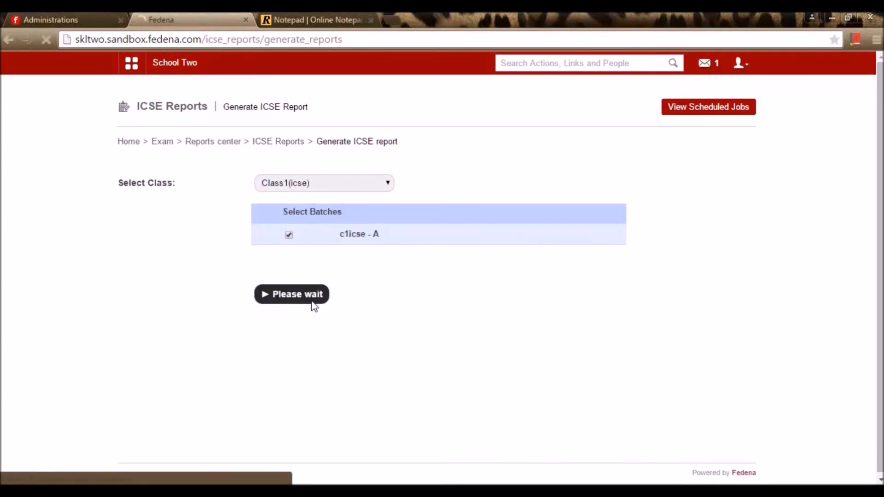
{"action": "left_click", "coordinate": [290, 143]}
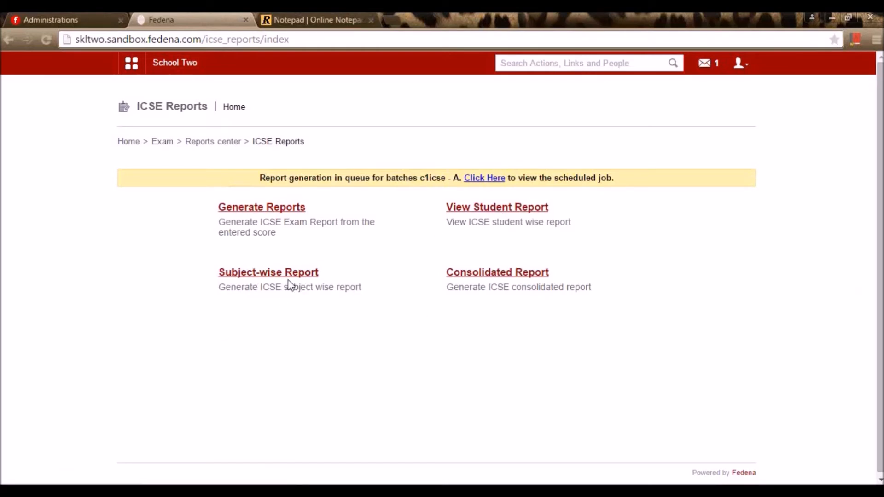
- Show the Maths Internal Mark subject-wise report for Class1(icse), batch c1icse - A
{"action": "left_click", "coordinate": [269, 275]}
{"action": "left_click", "coordinate": [250, 187]}
{"action": "left_click", "coordinate": [221, 206]}
{"action": "left_click", "coordinate": [455, 186]}
{"action": "left_click", "coordinate": [457, 208]}
{"action": "left_click", "coordinate": [691, 187]}
{"action": "left_click", "coordinate": [676, 209]}
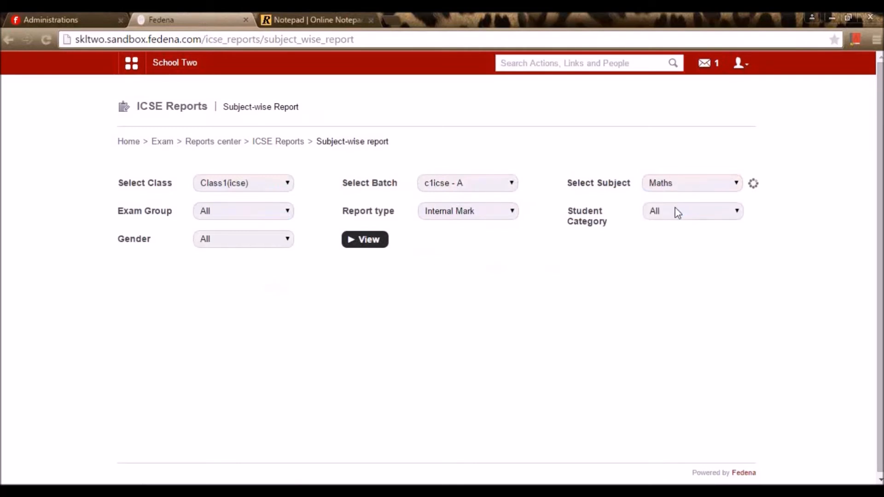
{"action": "left_click", "coordinate": [466, 215]}
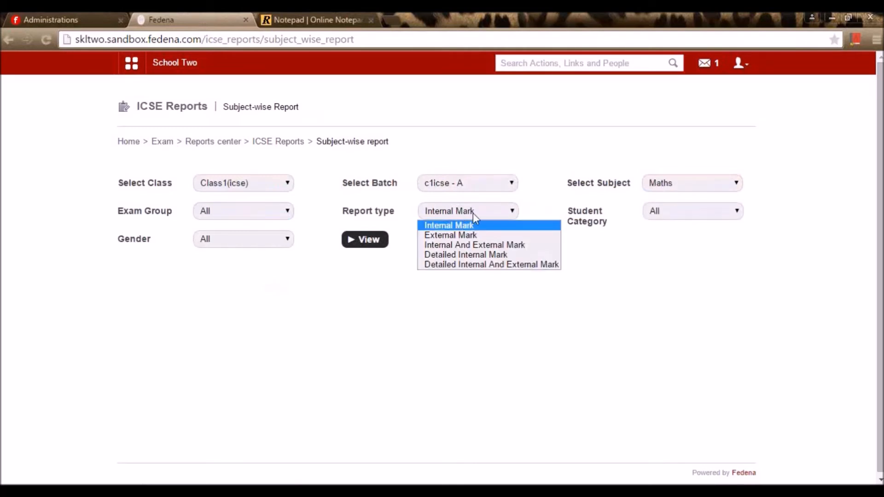
{"action": "left_click", "coordinate": [683, 310]}
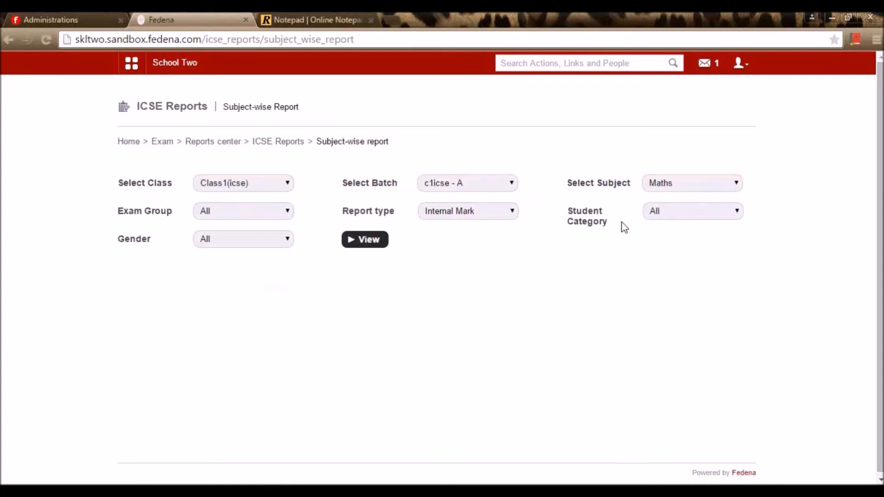
{"action": "left_click", "coordinate": [373, 245]}
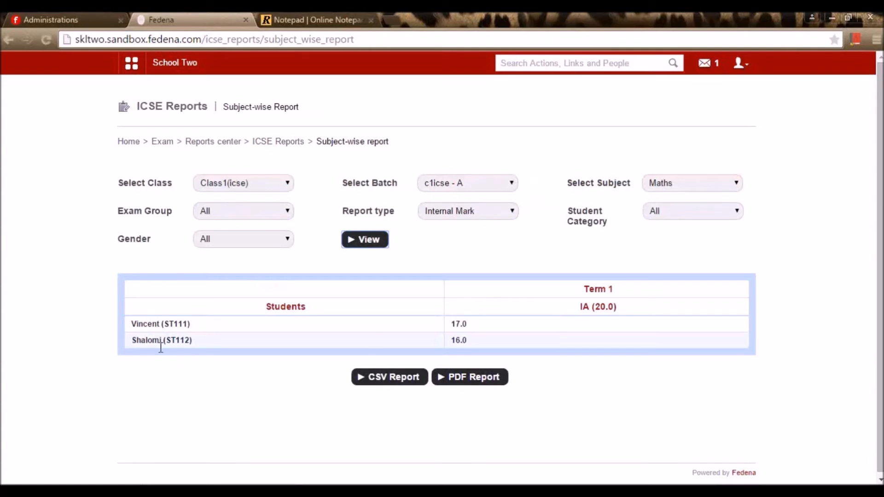
- Download the report as CSV and go back to the Exams home page
{"action": "left_click", "coordinate": [408, 376]}
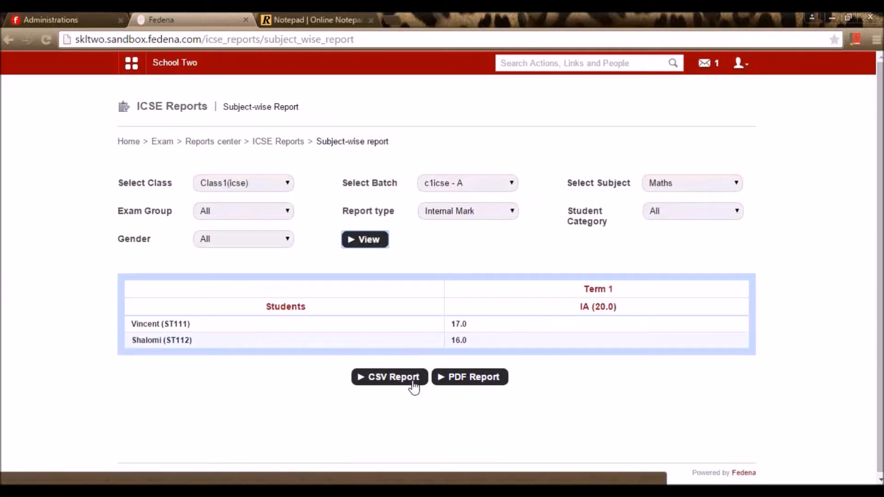
{"action": "left_click", "coordinate": [269, 143]}
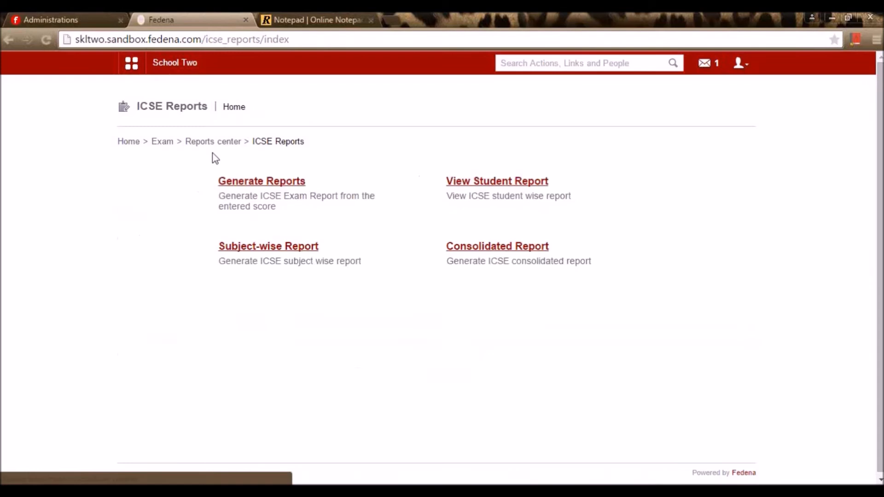
{"action": "left_click", "coordinate": [210, 144]}
{"action": "left_click", "coordinate": [166, 143]}
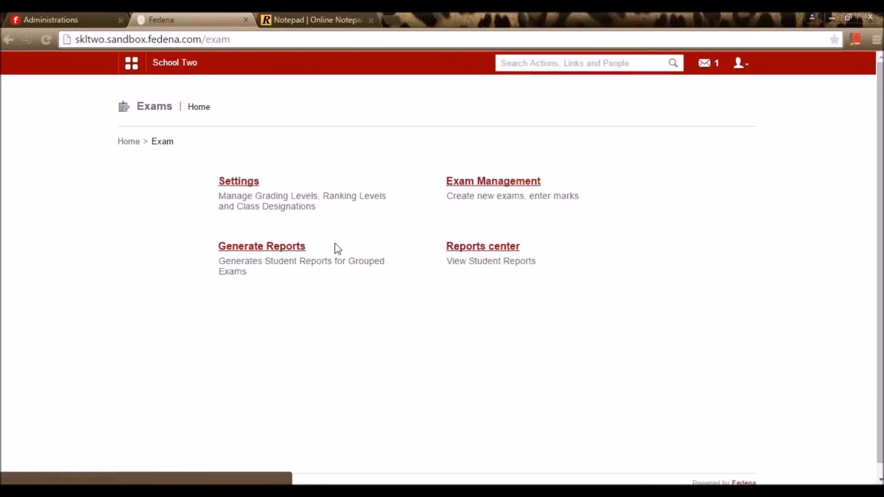
{"action": "left_click", "coordinate": [317, 20]}
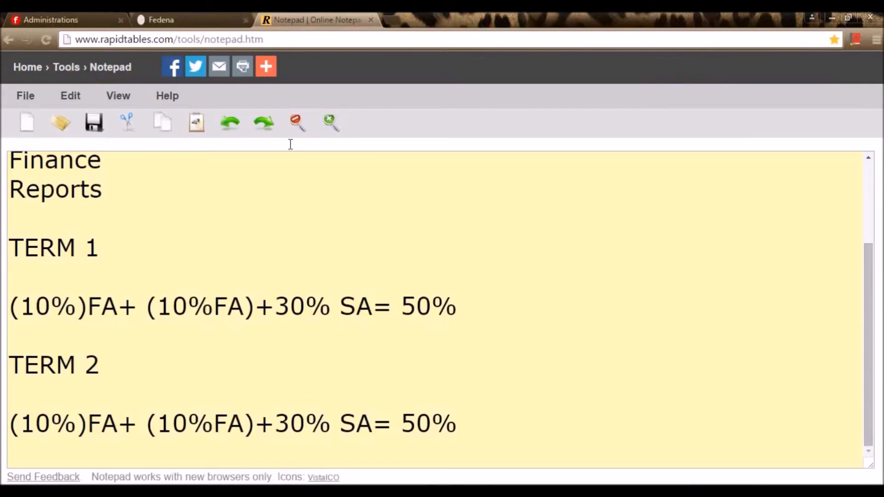
{"action": "scroll", "coordinate": [228, 246], "scroll_direction": "up", "scroll_amount": 3}
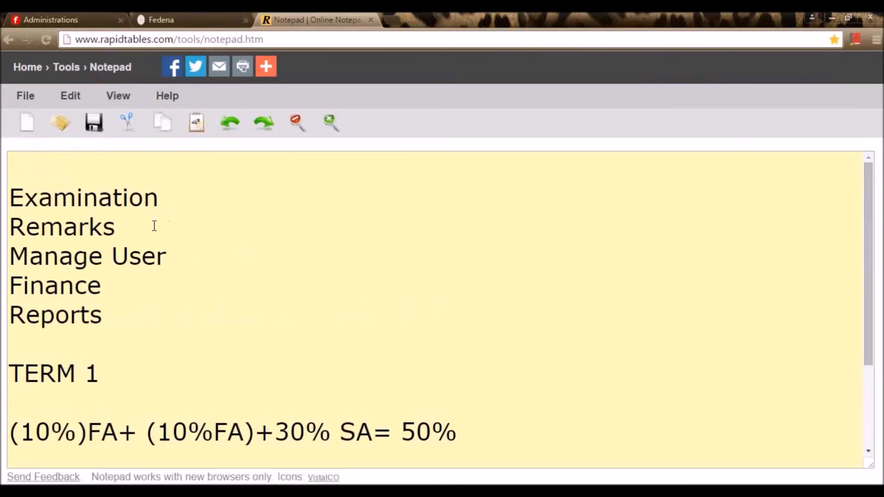
{"action": "left_click", "coordinate": [144, 231]}
{"action": "left_click", "coordinate": [190, 12]}
- Open the Remarks module from the Academics modules
{"action": "left_click", "coordinate": [161, 66]}
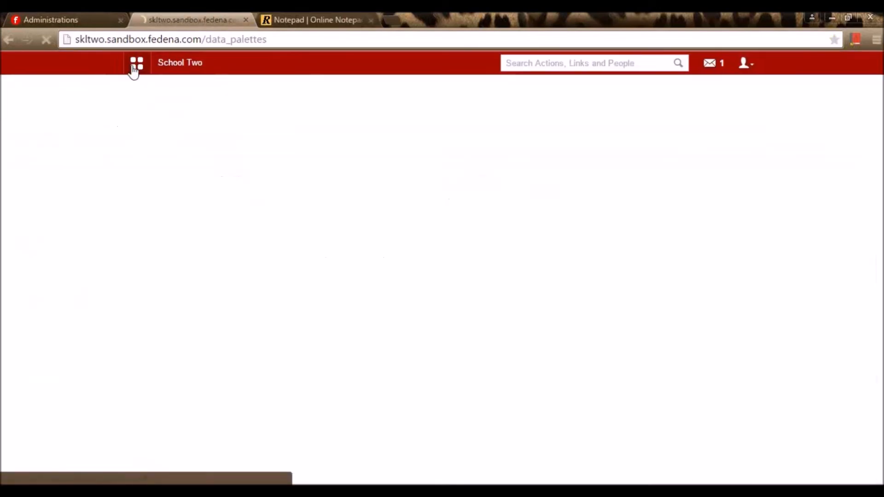
{"action": "left_click", "coordinate": [132, 64]}
{"action": "left_click", "coordinate": [214, 93]}
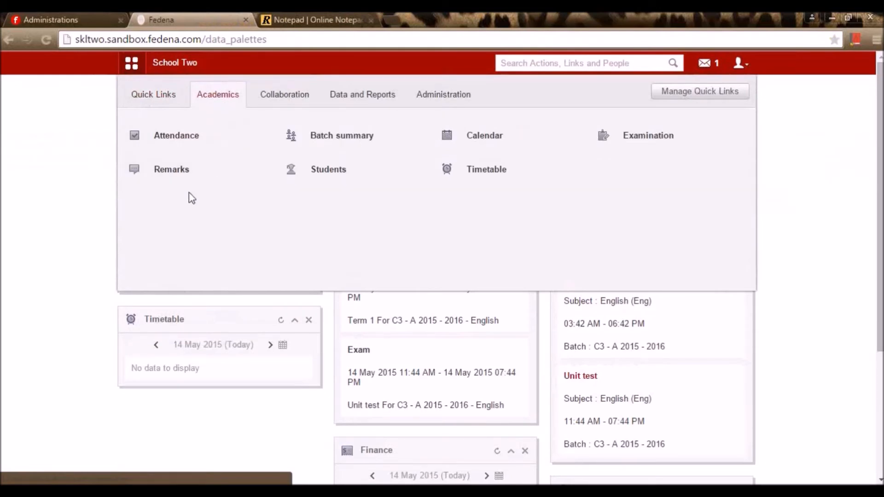
{"action": "left_click", "coordinate": [203, 181]}
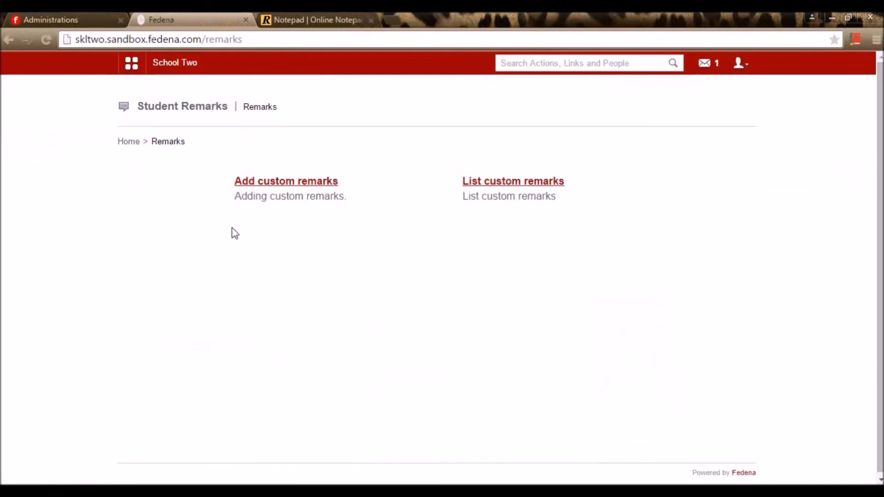
- Start custom remarks for Class 3, batch C3 - A 2015 - 2016
{"action": "left_click", "coordinate": [279, 184]}
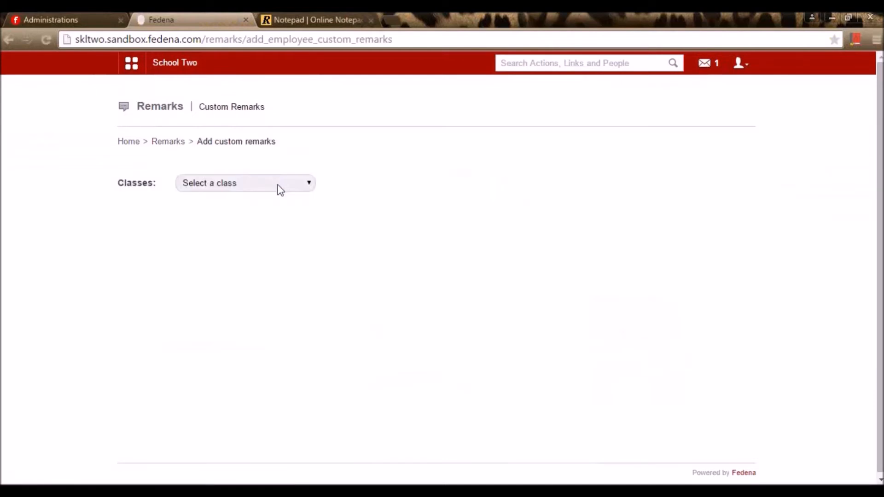
{"action": "left_click", "coordinate": [280, 189]}
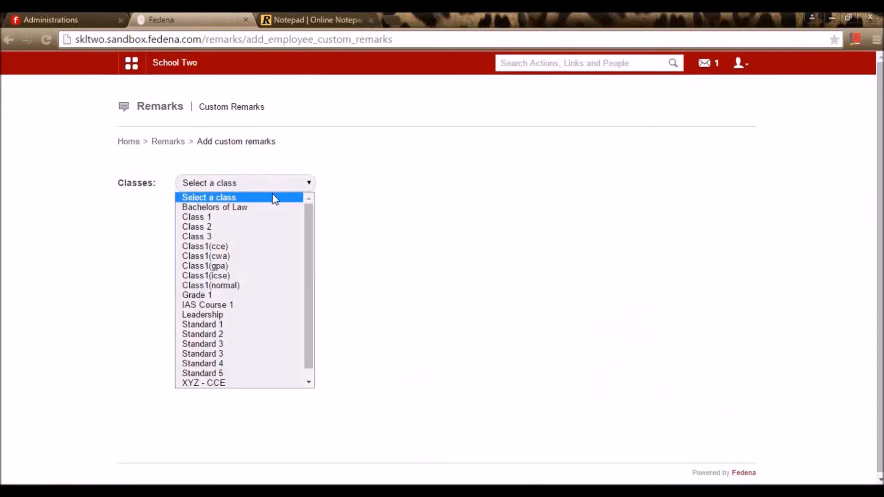
{"action": "left_click", "coordinate": [258, 236]}
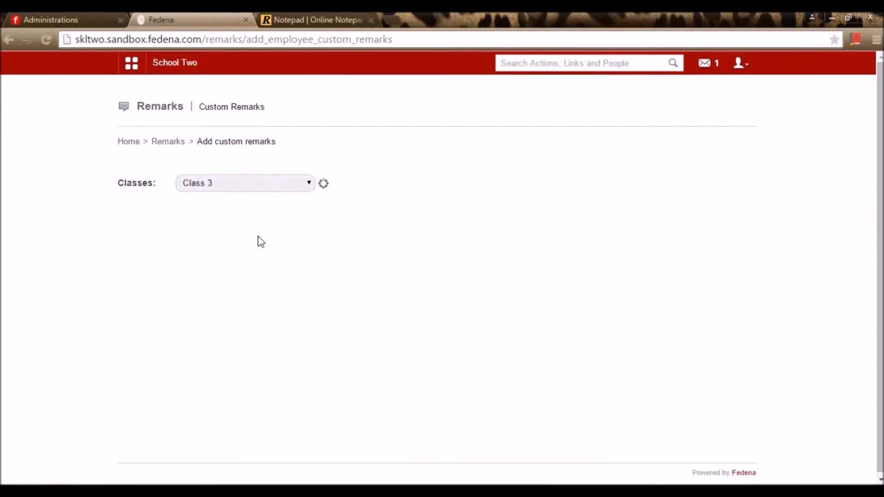
{"action": "left_click", "coordinate": [491, 187]}
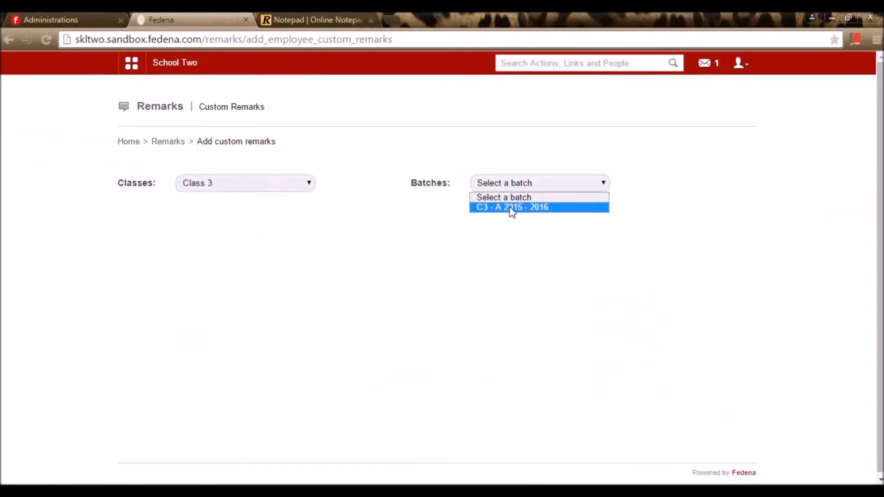
{"action": "left_click", "coordinate": [508, 206]}
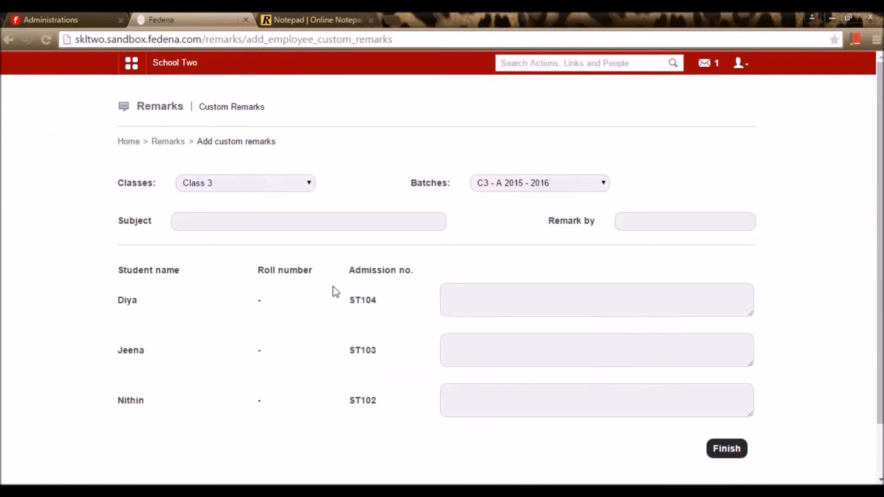
- Set the remark subject to 'Exam' and the remark giver to 'ADMIN'
{"action": "scroll", "coordinate": [327, 296], "scroll_direction": "down", "scroll_amount": 2}
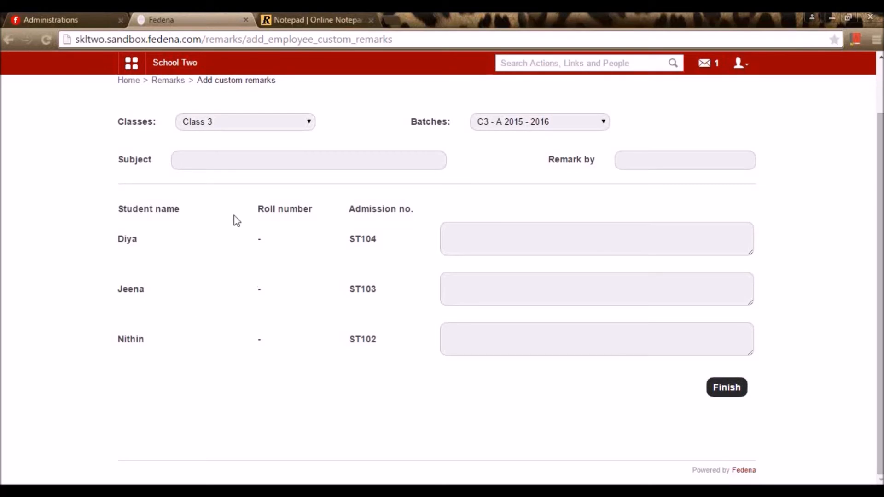
{"action": "scroll", "coordinate": [233, 219], "scroll_direction": "up", "scroll_amount": 2}
{"action": "left_click", "coordinate": [239, 226]}
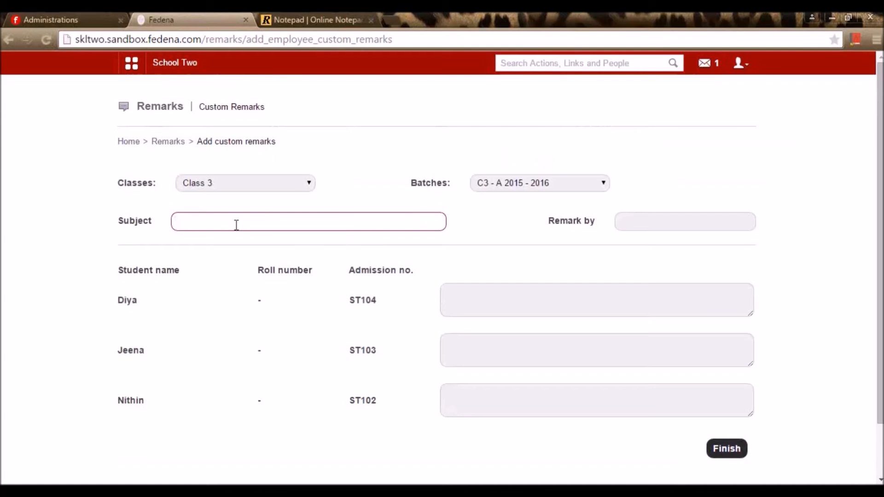
{"action": "type", "text": "E"}
{"action": "left_click", "coordinate": [618, 240]}
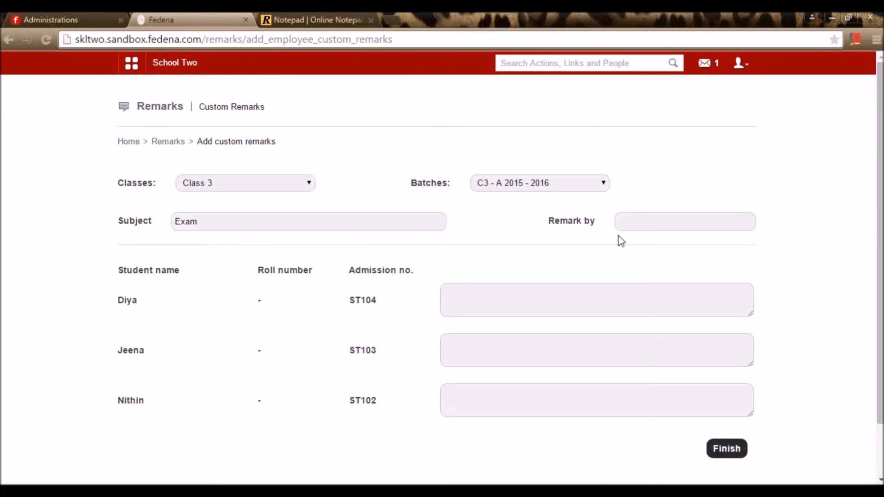
{"action": "left_click", "coordinate": [636, 222]}
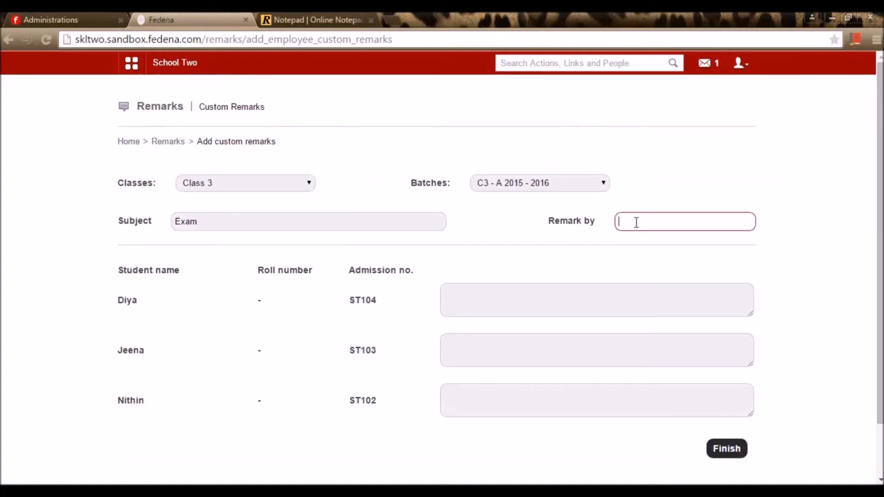
{"action": "type", "text": "ADMIN"}
{"action": "left_click", "coordinate": [594, 232]}
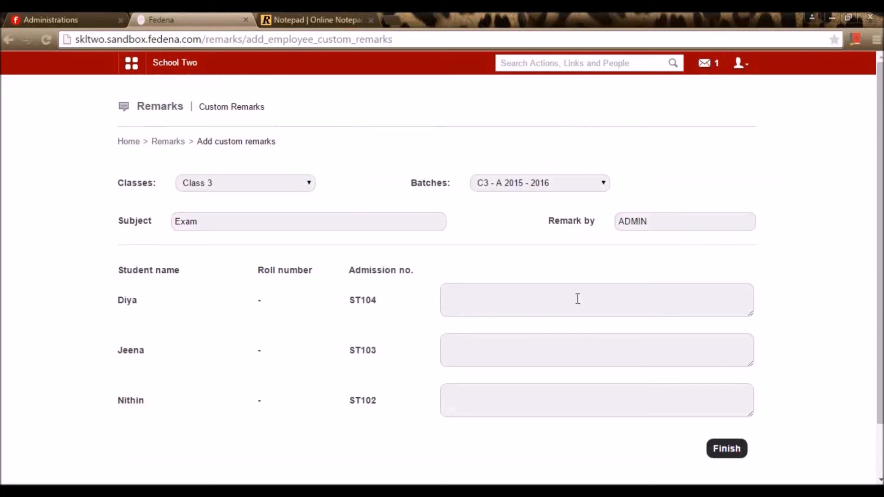
- Write remarks for the three students, starting with 'Good performer', and save them
{"action": "left_click", "coordinate": [517, 295]}
{"action": "type", "text": "od performer"}
{"action": "left_click", "coordinate": [484, 347]}
{"action": "type", "text": "bette"}
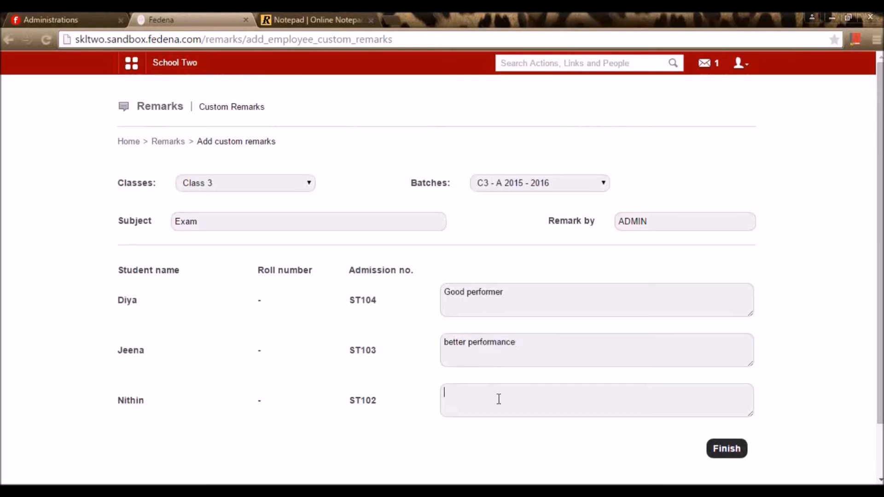
{"action": "type", "text": "well done"}
{"action": "scroll", "coordinate": [499, 398], "scroll_direction": "down", "scroll_amount": 2}
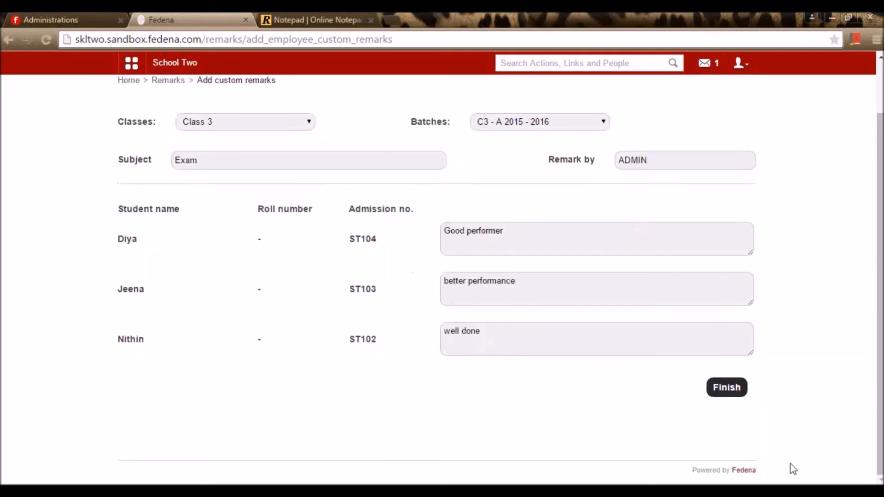
{"action": "left_click", "coordinate": [725, 387]}
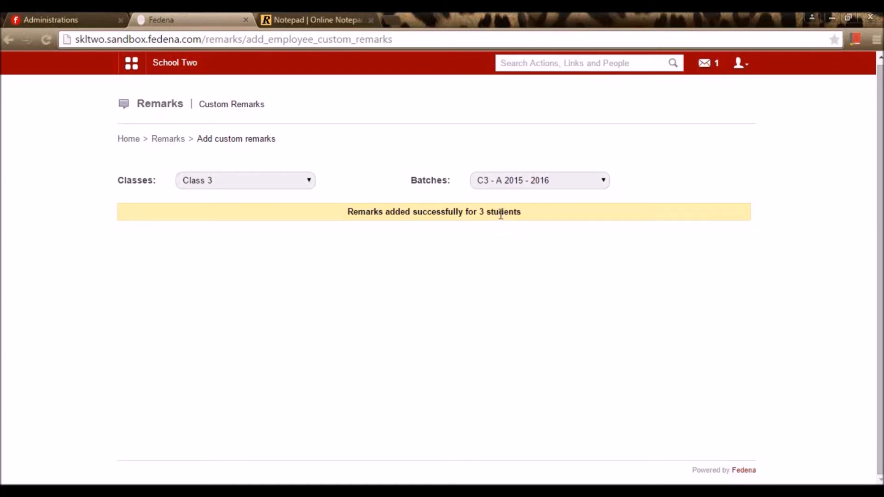
- Open the Batch Details report for C3 - A 2015 - 2016 and select the first admission number
{"action": "left_click", "coordinate": [132, 63]}
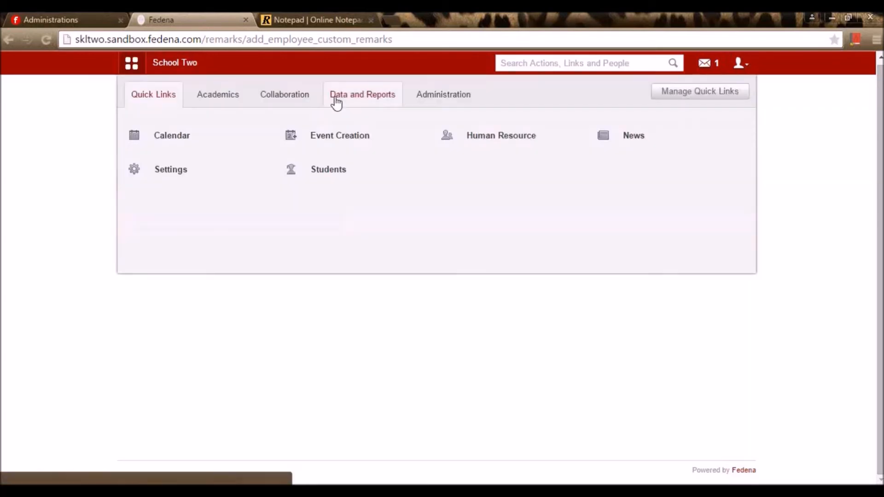
{"action": "left_click", "coordinate": [387, 96]}
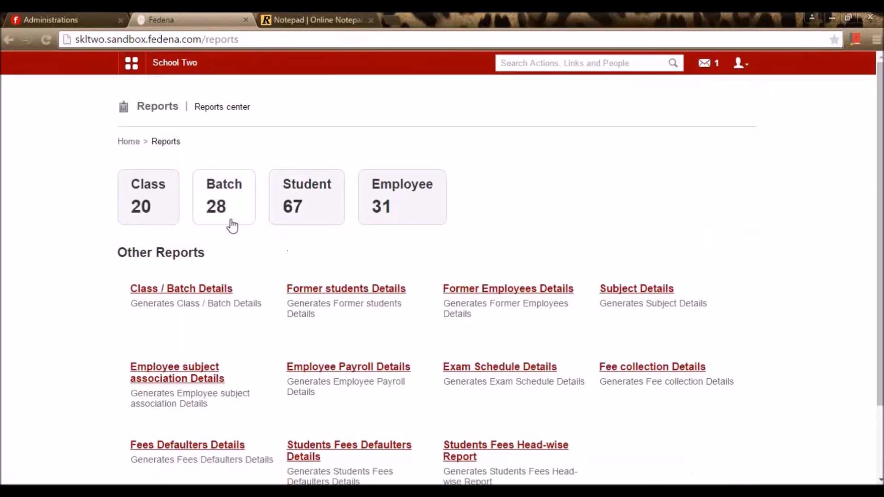
{"action": "left_click", "coordinate": [221, 209]}
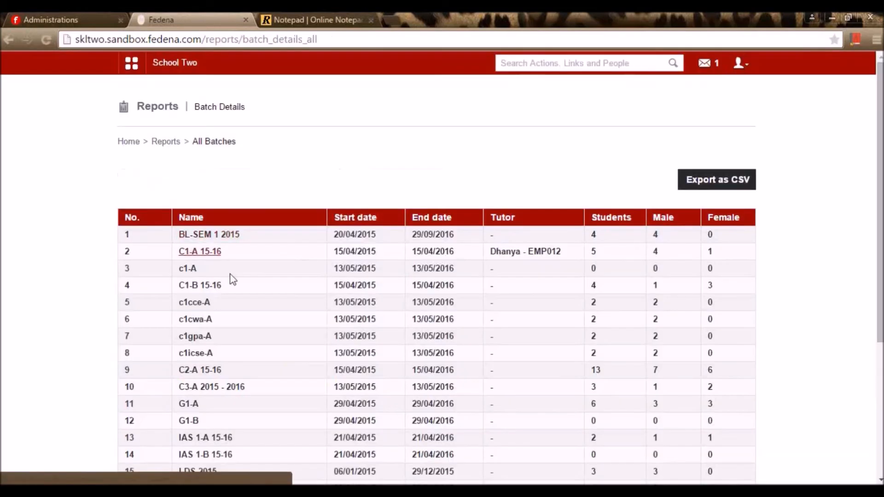
{"action": "scroll", "coordinate": [232, 279], "scroll_direction": "down", "scroll_amount": 4}
{"action": "left_click", "coordinate": [224, 193]}
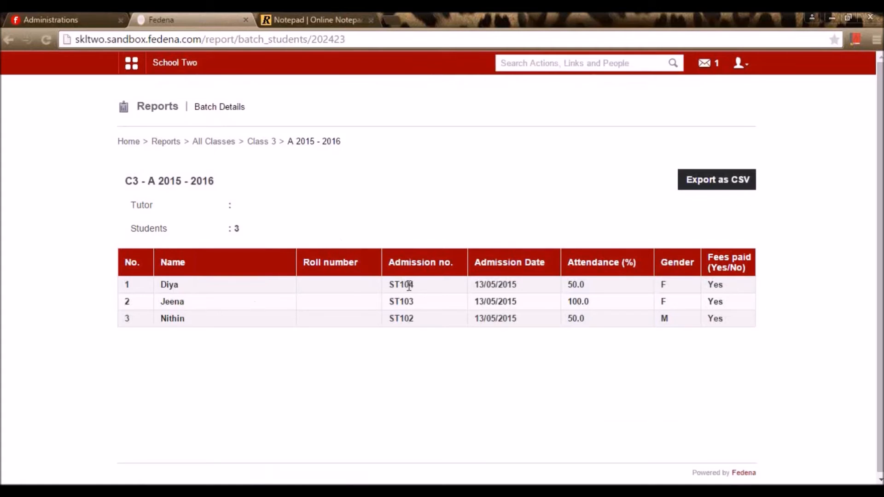
{"action": "left_click_drag", "start_coordinate": [411, 284], "coordinate": [388, 283]}
- Log out of admin and sign in with the student's username and password, correcting a mistyped password
{"action": "left_click", "coordinate": [738, 64]}
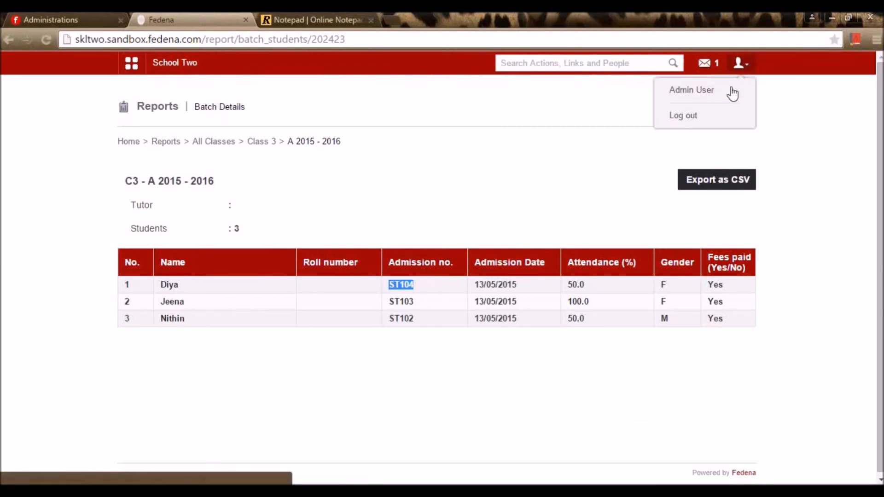
{"action": "left_click", "coordinate": [709, 121]}
{"action": "double_click", "coordinate": [517, 203]}
{"action": "type", "text": "ST104"}
{"action": "left_click", "coordinate": [463, 236]}
{"action": "type", "text": "*"}
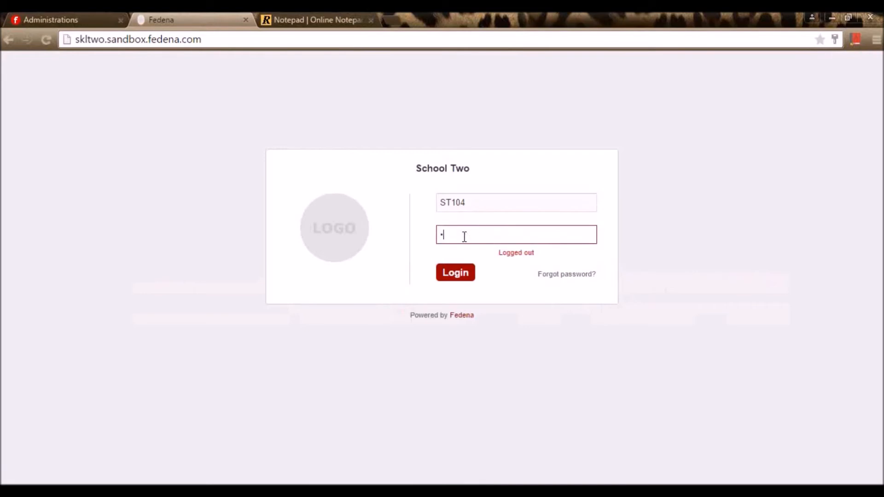
{"action": "type", "text": "***"}
{"action": "key", "text": "Return"}
{"action": "left_click_drag", "start_coordinate": [465, 237], "coordinate": [374, 230]}
{"action": "type", "text": "*****"}
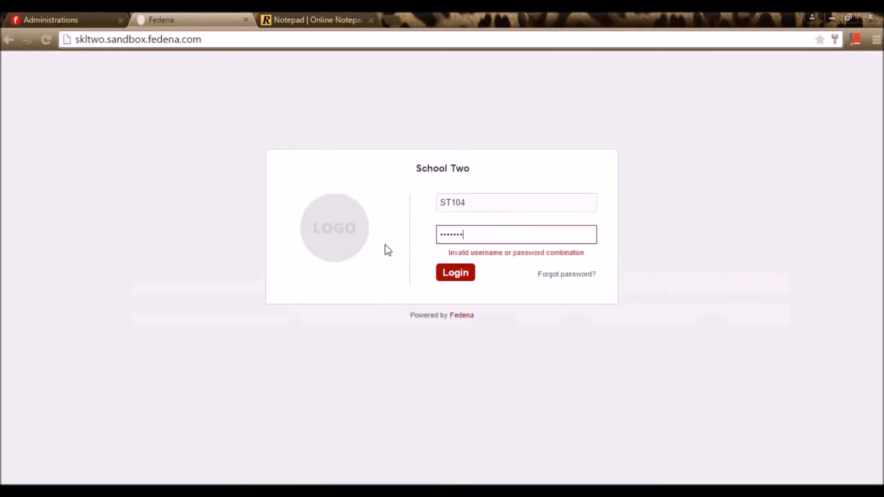
{"action": "key", "text": "Return"}
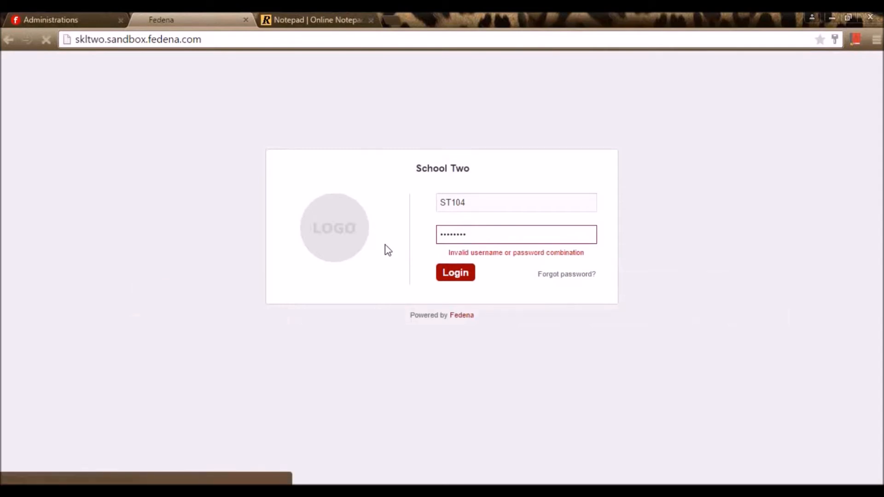
- Enter and confirm a new password for the student's first login
{"action": "left_click", "coordinate": [449, 191]}
{"action": "type", "text": "****"}
{"action": "left_click", "coordinate": [448, 214]}
{"action": "type", "text": "***"}
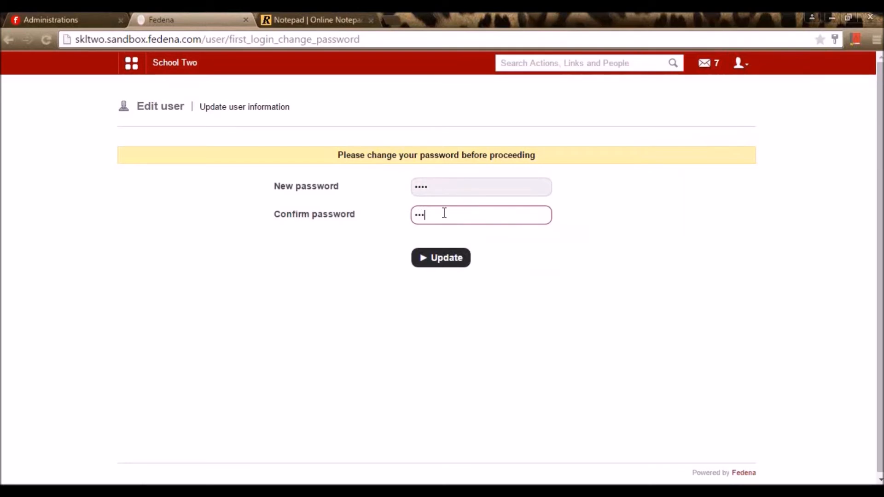
{"action": "type", "text": "*"}
{"action": "left_click", "coordinate": [433, 256]}
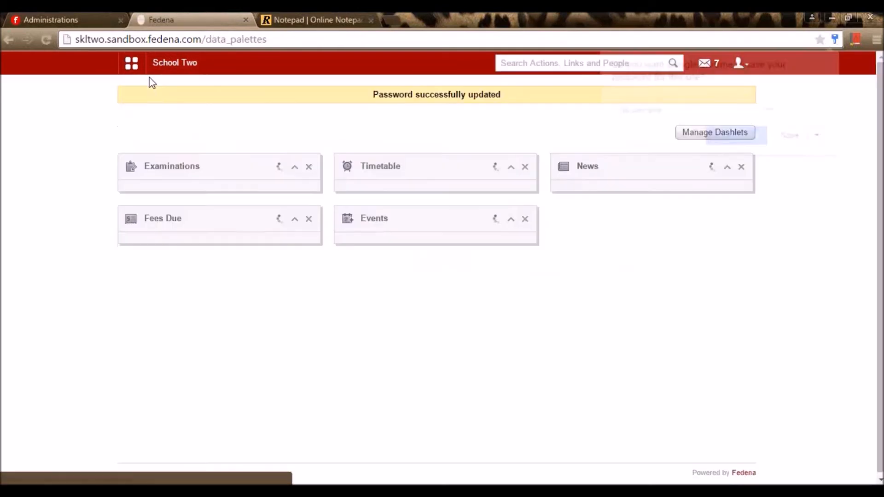
{"action": "left_click", "coordinate": [134, 66]}
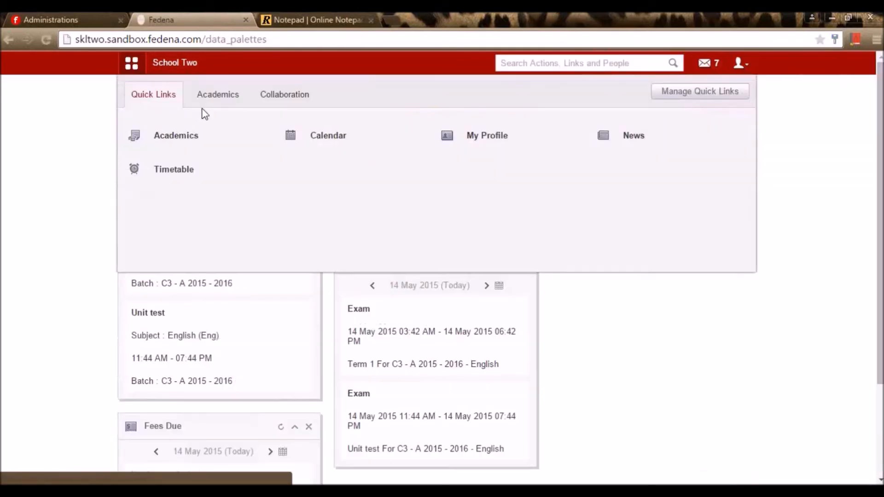
{"action": "left_click", "coordinate": [233, 99]}
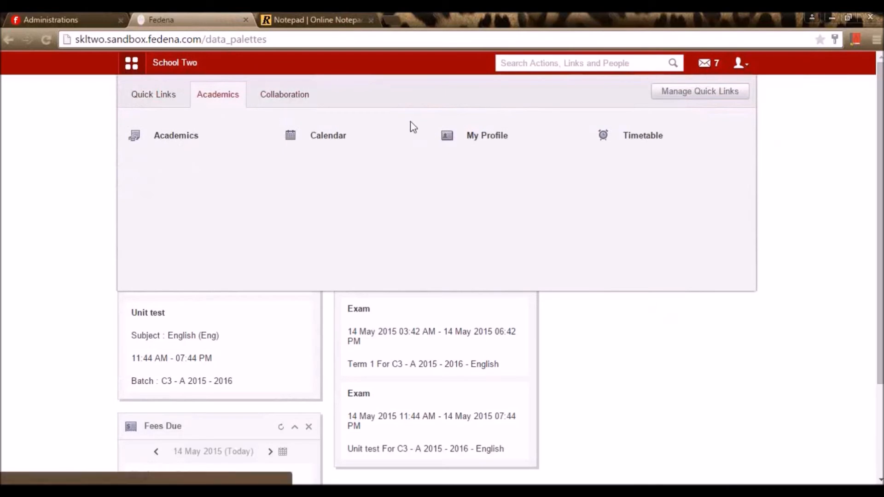
- View the student's profile Remarks, showing the Exam remark 'Good performer' from ADMIN
{"action": "left_click", "coordinate": [479, 140]}
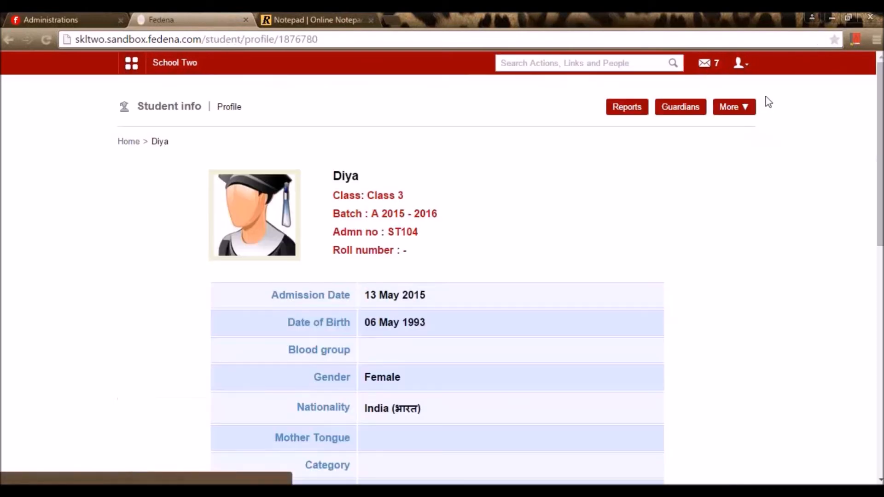
{"action": "left_click", "coordinate": [736, 106]}
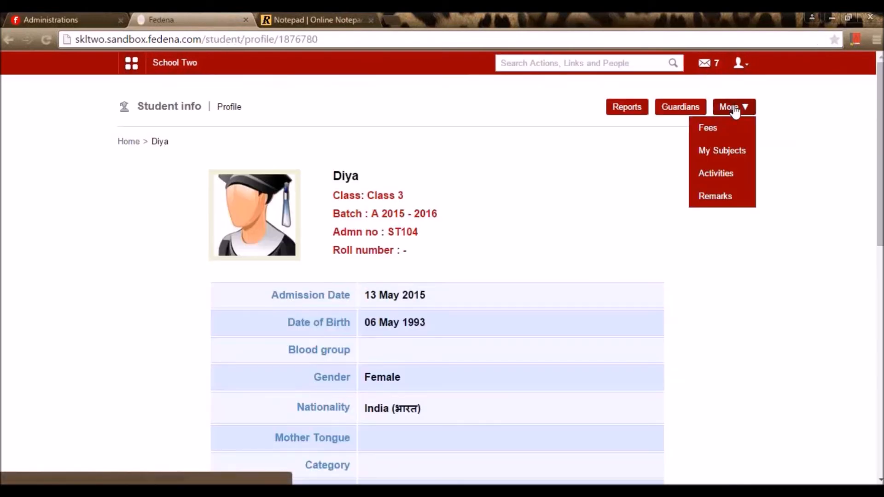
{"action": "left_click", "coordinate": [717, 197]}
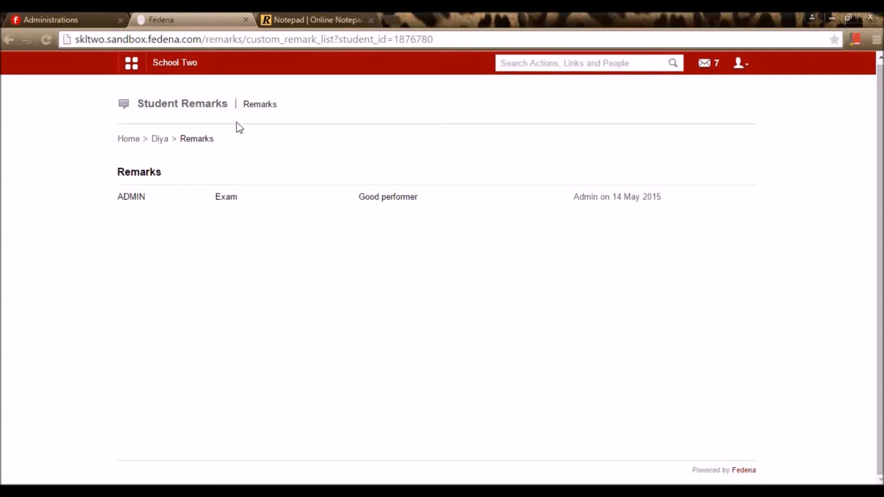
{"action": "left_click", "coordinate": [183, 66]}
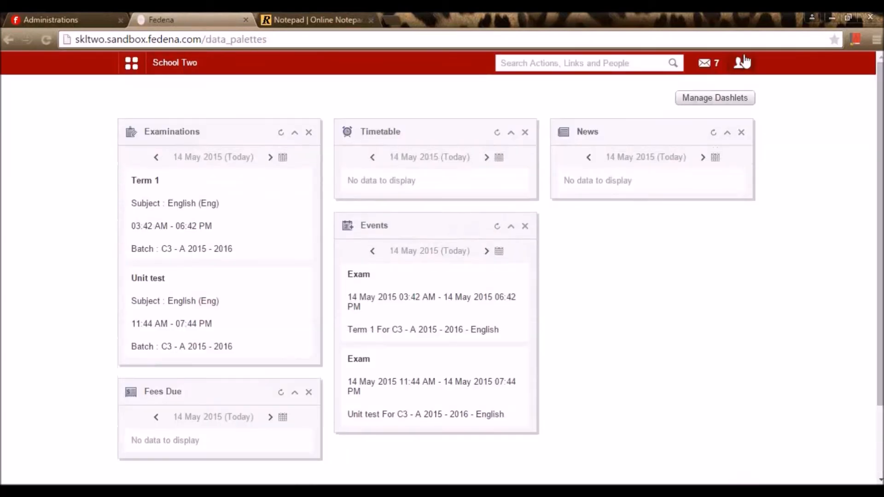
- Log the student out and sign back in as the administrator
{"action": "left_click", "coordinate": [738, 68]}
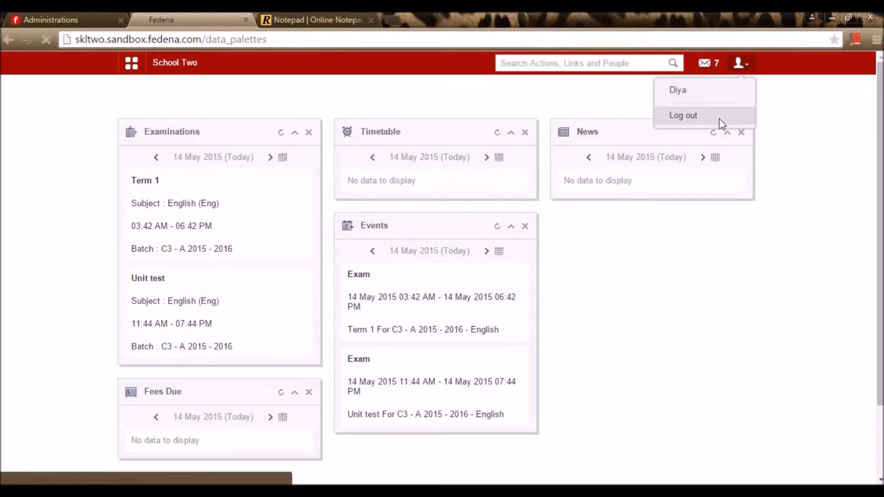
{"action": "left_click", "coordinate": [719, 119]}
{"action": "left_click", "coordinate": [456, 277]}
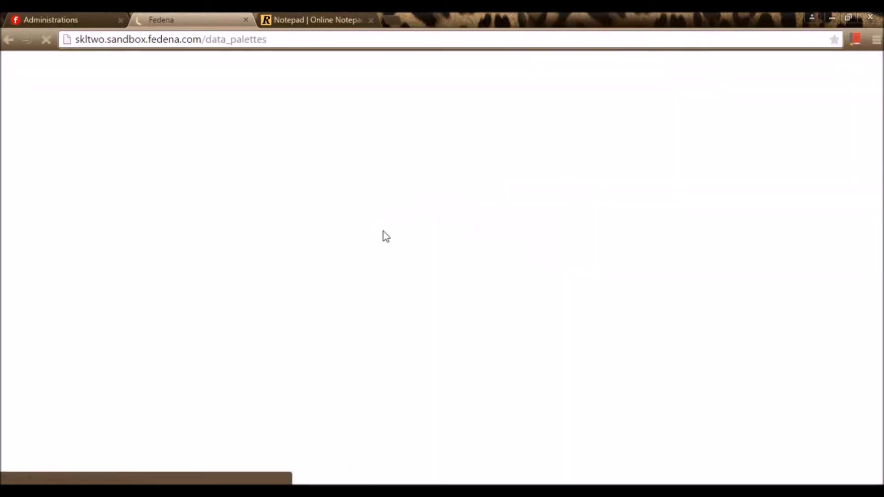
- Check the notepad notes, then open Manage users from the Administration links
{"action": "left_click", "coordinate": [288, 15]}
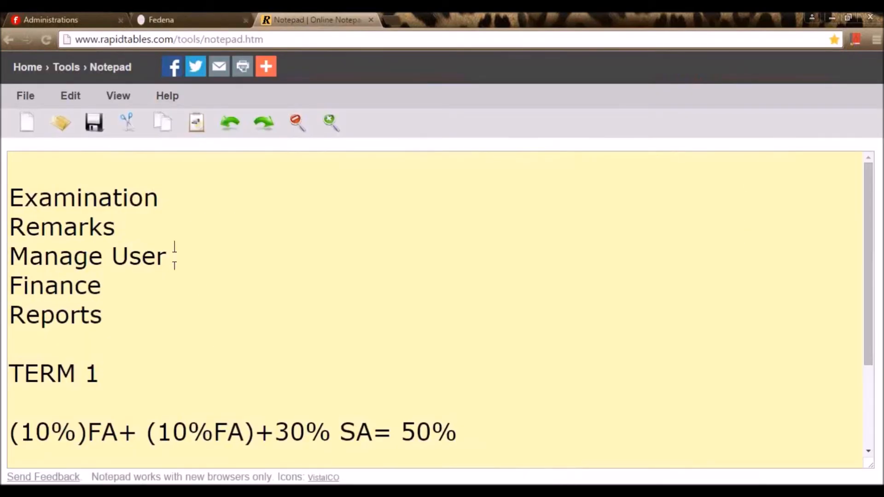
{"action": "left_click", "coordinate": [184, 18]}
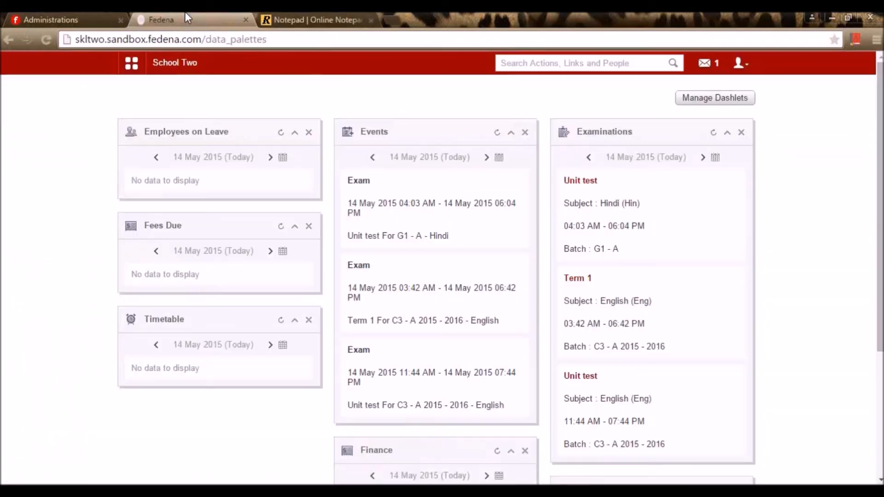
{"action": "left_click", "coordinate": [130, 66]}
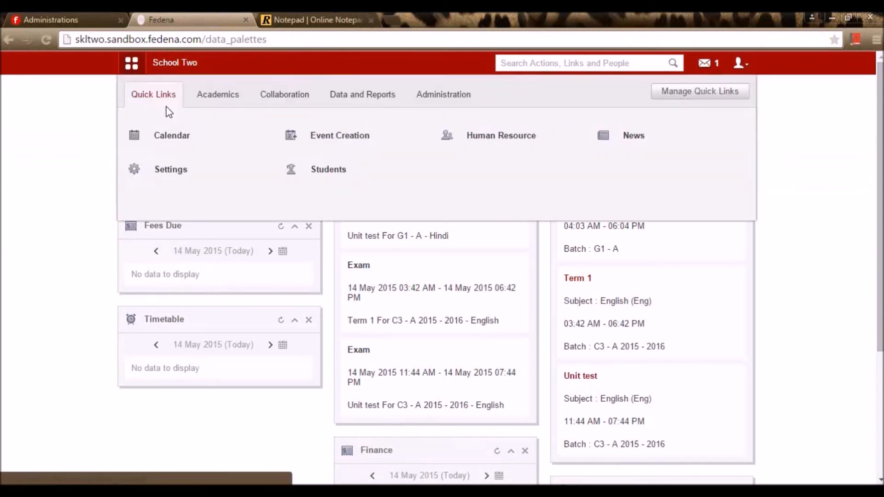
{"action": "left_click", "coordinate": [464, 105]}
{"action": "mouse_move", "coordinate": [519, 148]}
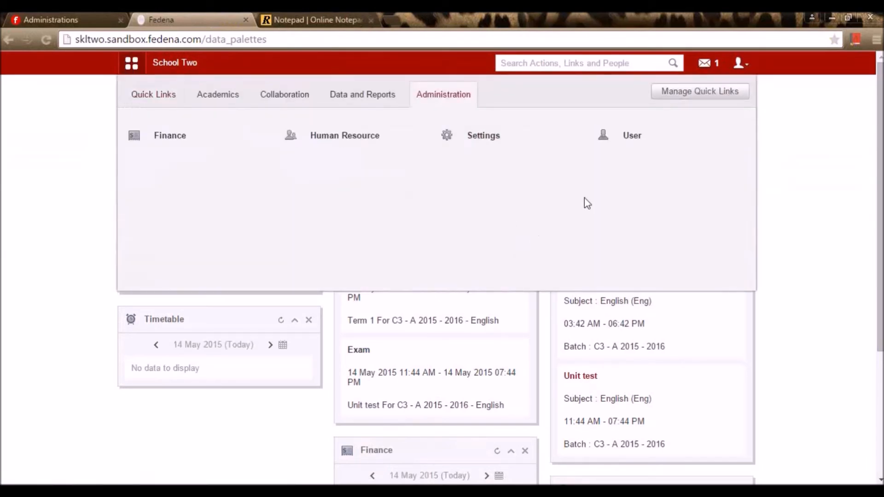
{"action": "left_click", "coordinate": [641, 138]}
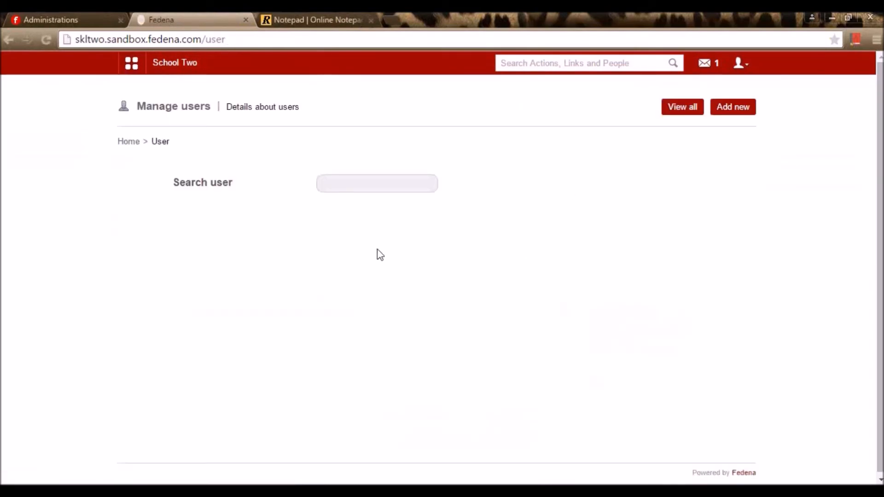
- Filter all users to the Employee role in the English department and open an employee's profile
{"action": "left_click", "coordinate": [352, 180]}
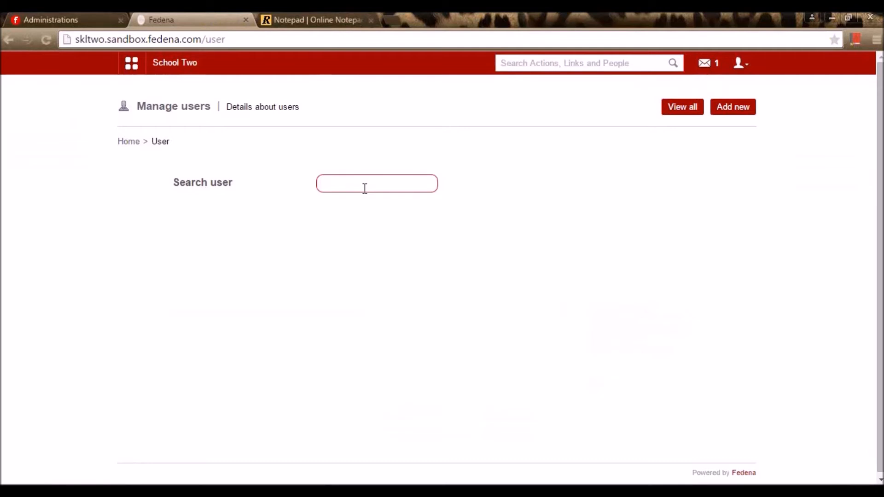
{"action": "left_click", "coordinate": [695, 119]}
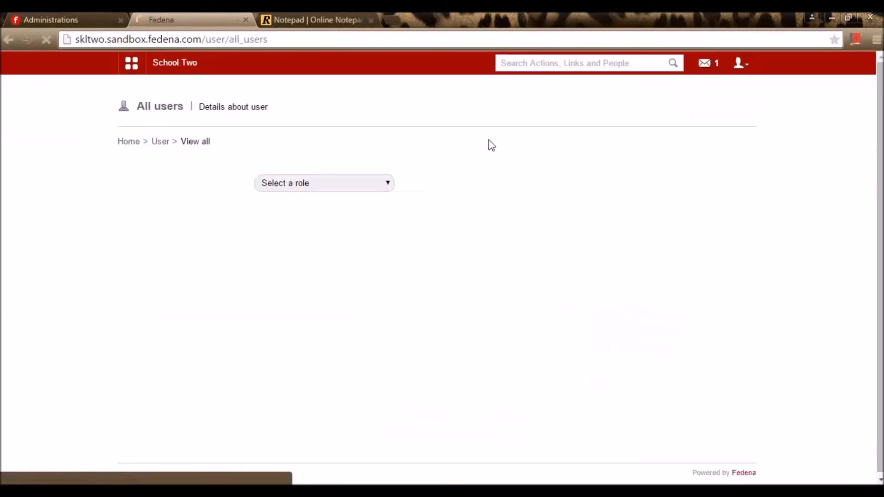
{"action": "left_click", "coordinate": [287, 183]}
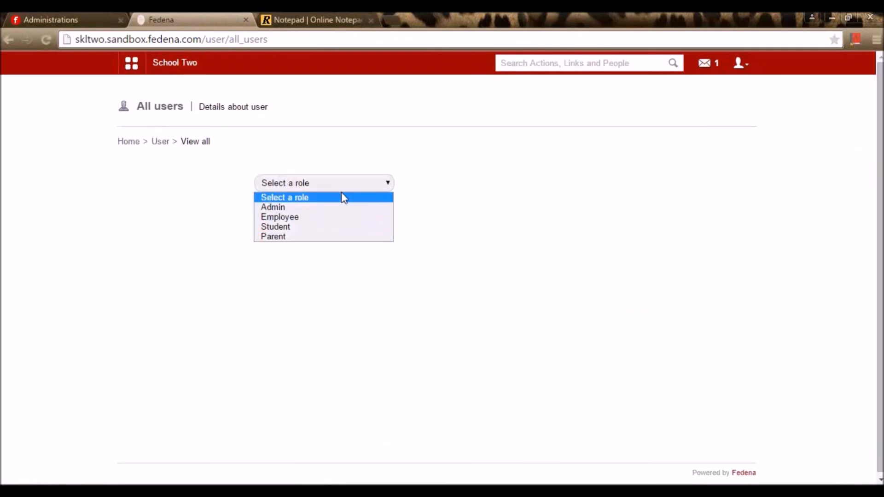
{"action": "left_click", "coordinate": [339, 224]}
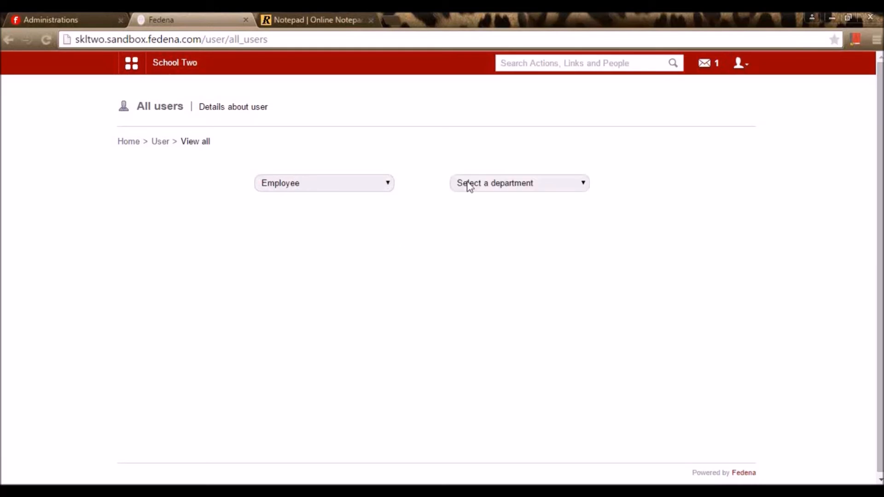
{"action": "left_click", "coordinate": [479, 184]}
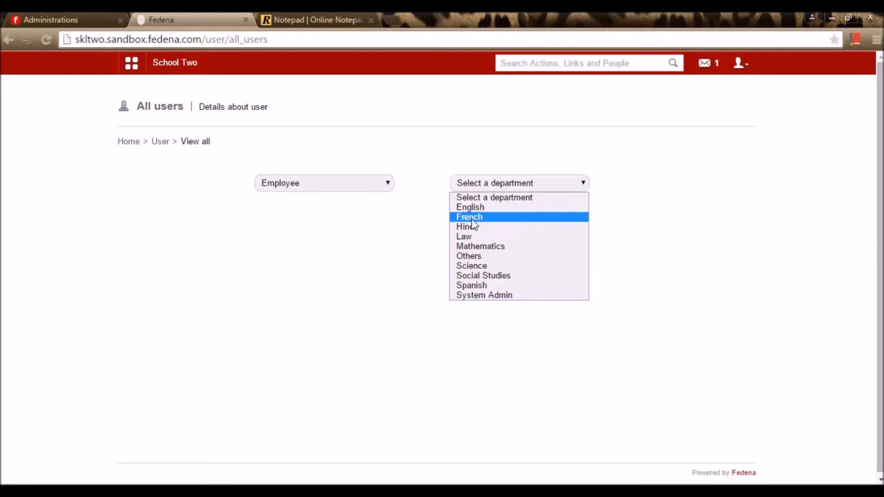
{"action": "left_click", "coordinate": [469, 208]}
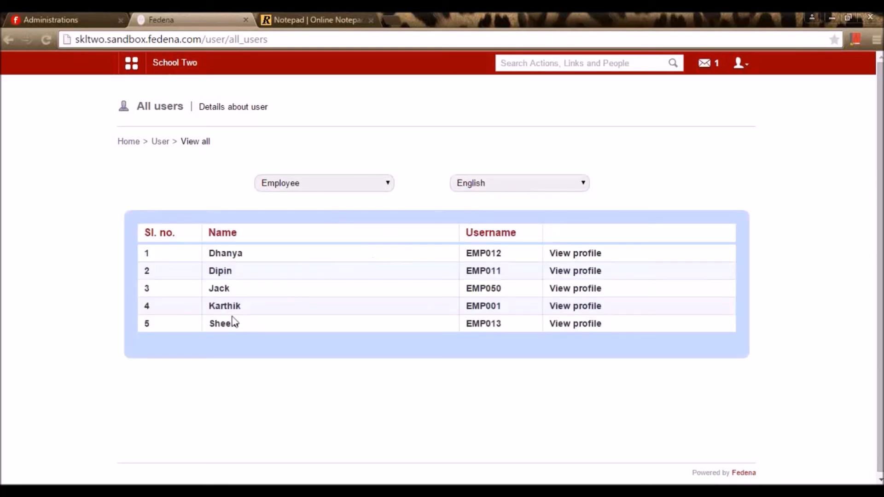
{"action": "left_click", "coordinate": [594, 314]}
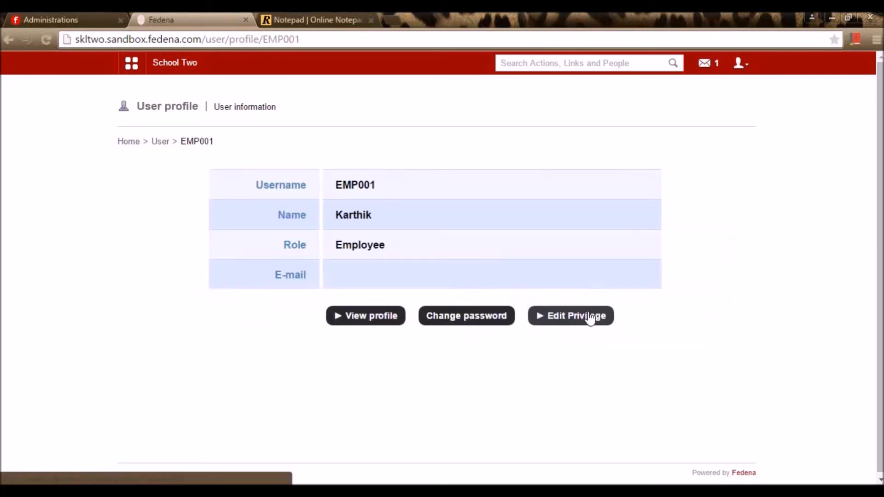
- Review the employee's full profile details, then return to the user profile
{"action": "left_click", "coordinate": [359, 317]}
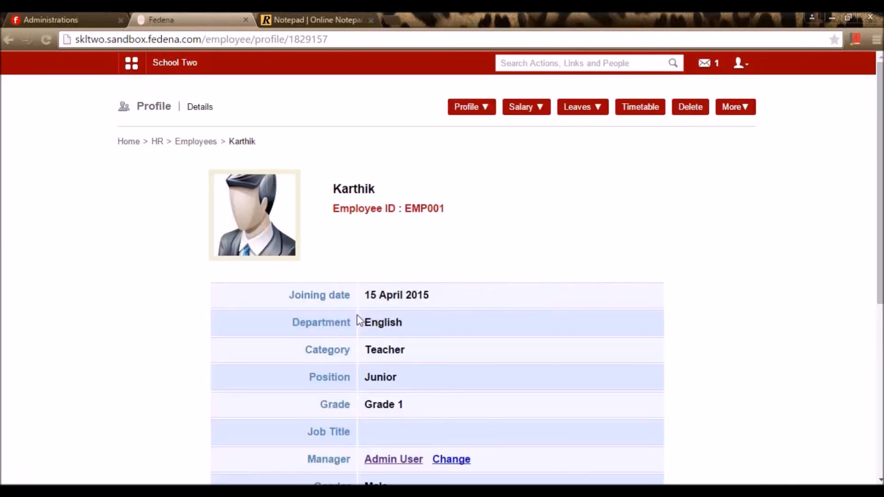
{"action": "scroll", "coordinate": [363, 324], "scroll_direction": "down", "scroll_amount": 5}
{"action": "scroll", "coordinate": [371, 336], "scroll_direction": "up", "scroll_amount": 5}
{"action": "scroll", "coordinate": [385, 332], "scroll_direction": "down", "scroll_amount": 5}
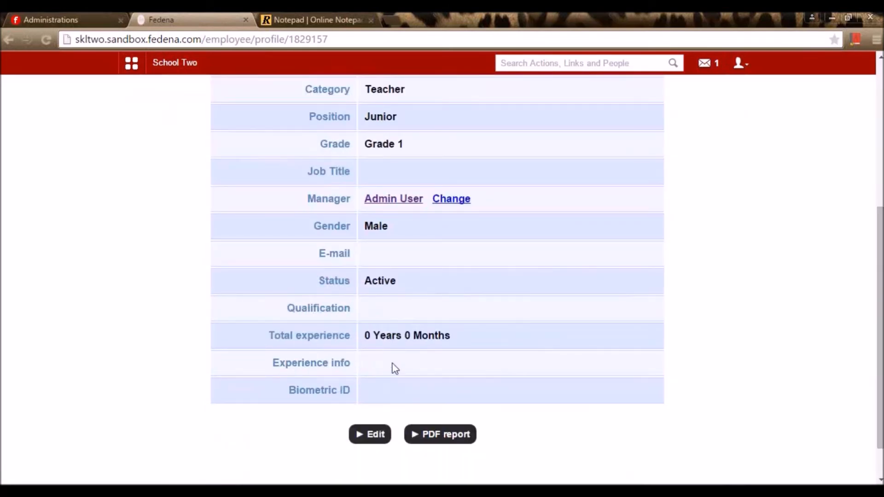
{"action": "key", "text": "alt+Left"}
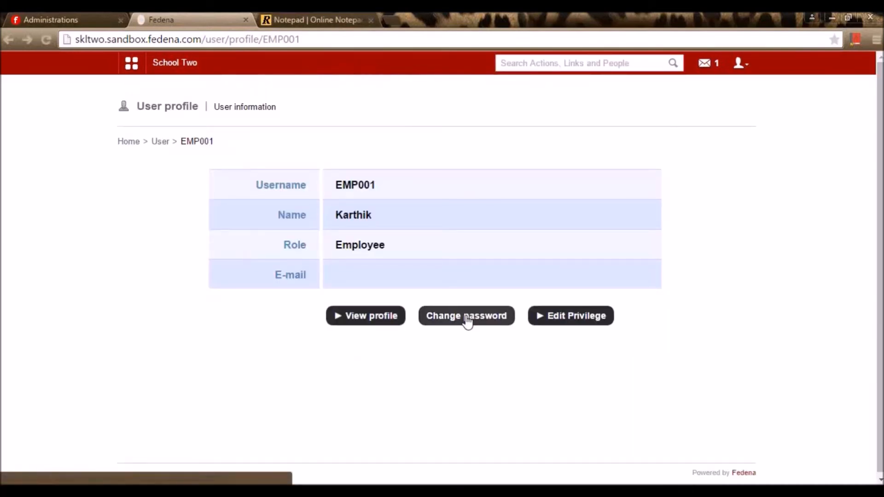
- Save the employee's privilege settings and return to Manage users
{"action": "left_click", "coordinate": [584, 317]}
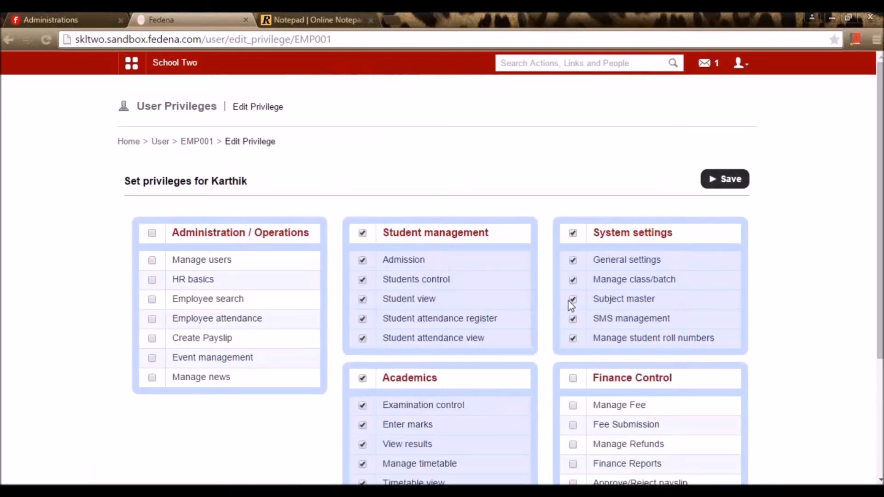
{"action": "scroll", "coordinate": [482, 336], "scroll_direction": "down", "scroll_amount": 4}
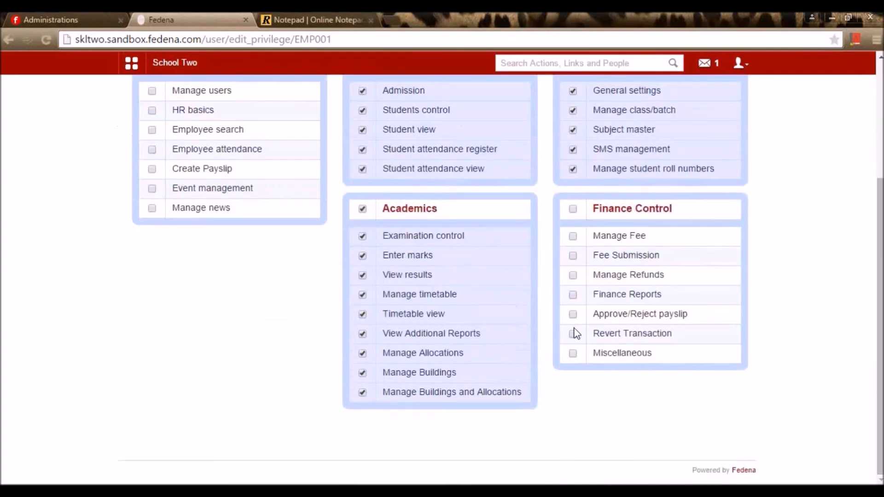
{"action": "scroll", "coordinate": [590, 343], "scroll_direction": "up", "scroll_amount": 3}
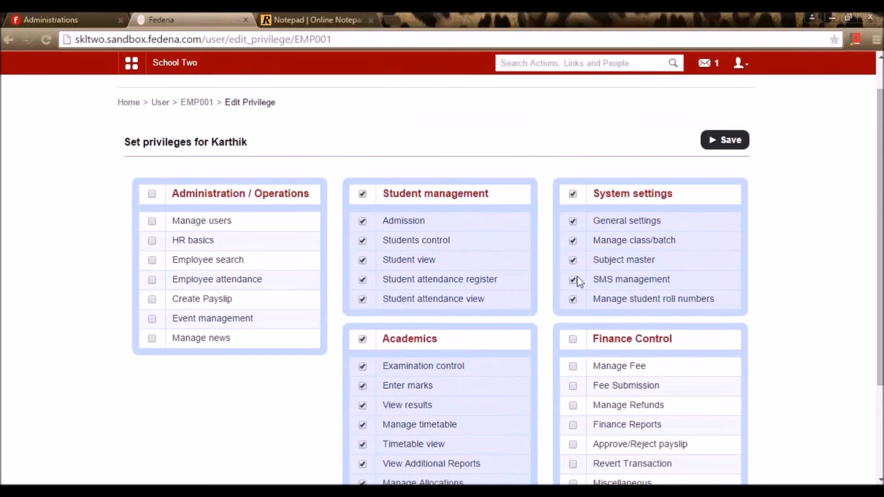
{"action": "scroll", "coordinate": [741, 277], "scroll_direction": "down", "scroll_amount": 3}
{"action": "scroll", "coordinate": [746, 288], "scroll_direction": "up", "scroll_amount": 4}
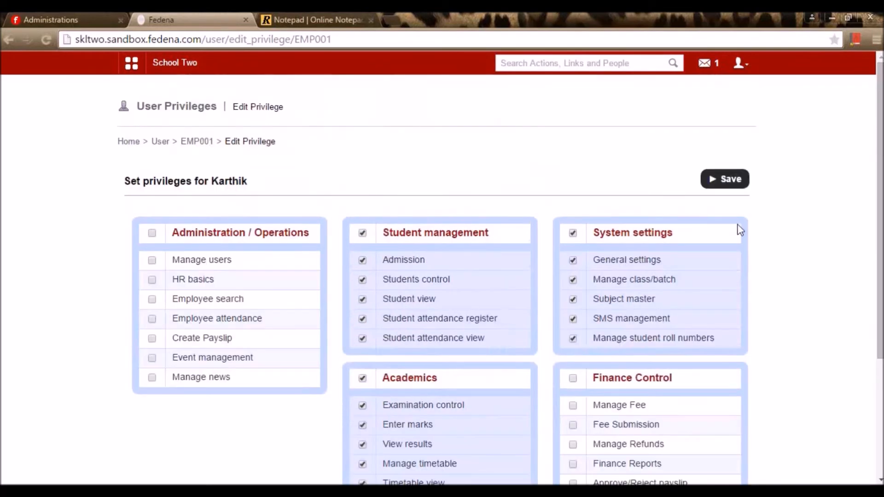
{"action": "left_click", "coordinate": [733, 180]}
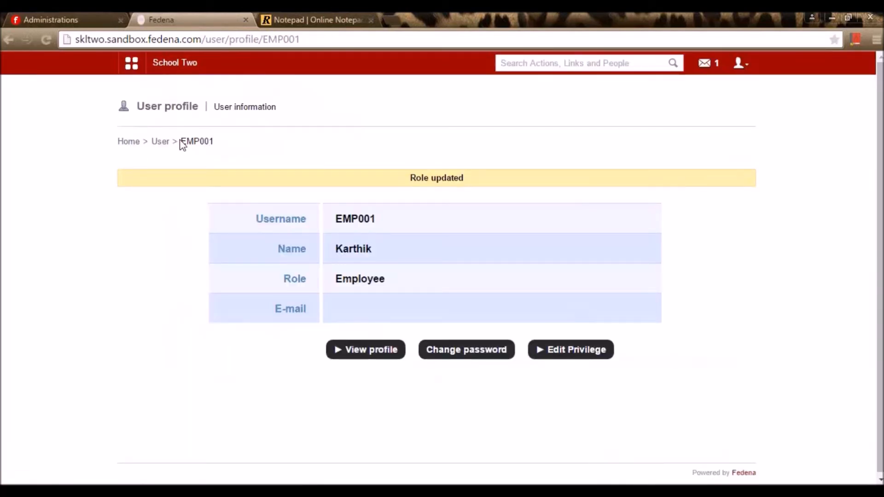
{"action": "left_click", "coordinate": [160, 141]}
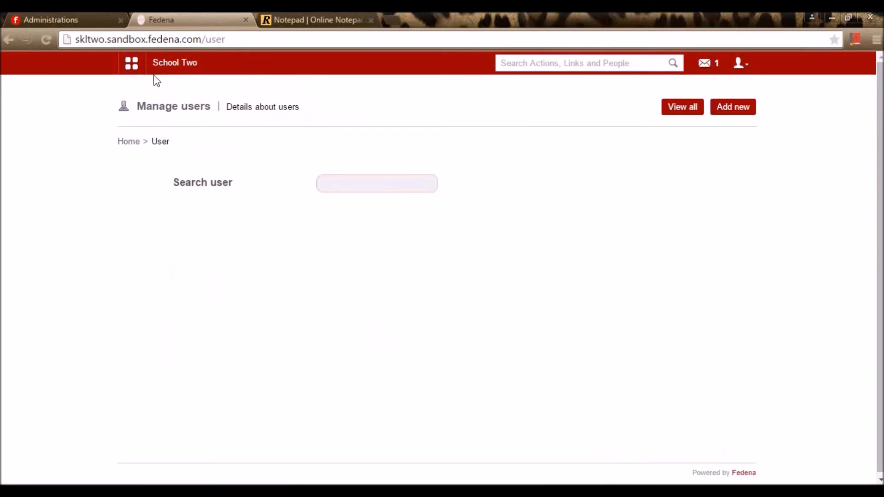
- Glance at the school dashboard and topic notes, then return to the school management site
{"action": "left_click", "coordinate": [171, 72]}
{"action": "left_click", "coordinate": [312, 19]}
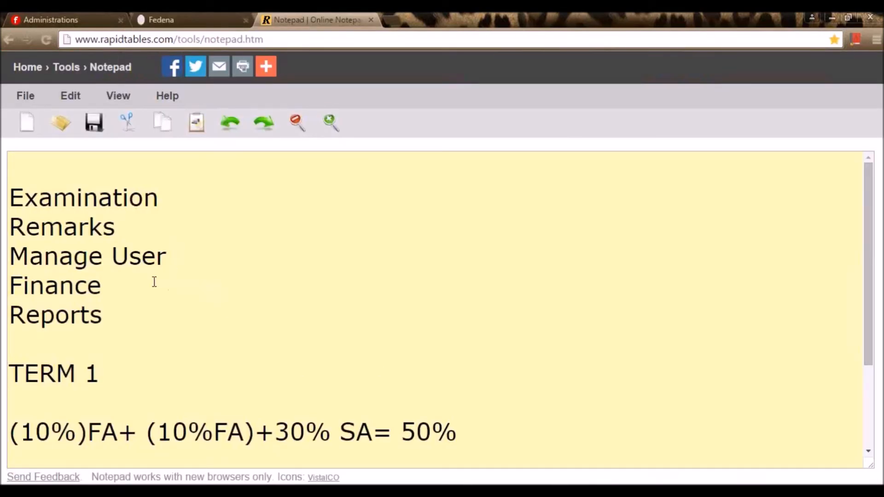
{"action": "left_click", "coordinate": [131, 283]}
{"action": "left_click", "coordinate": [187, 13]}
- Go through Administration > Finance > Fees to the Create Fees page
{"action": "left_click", "coordinate": [131, 65]}
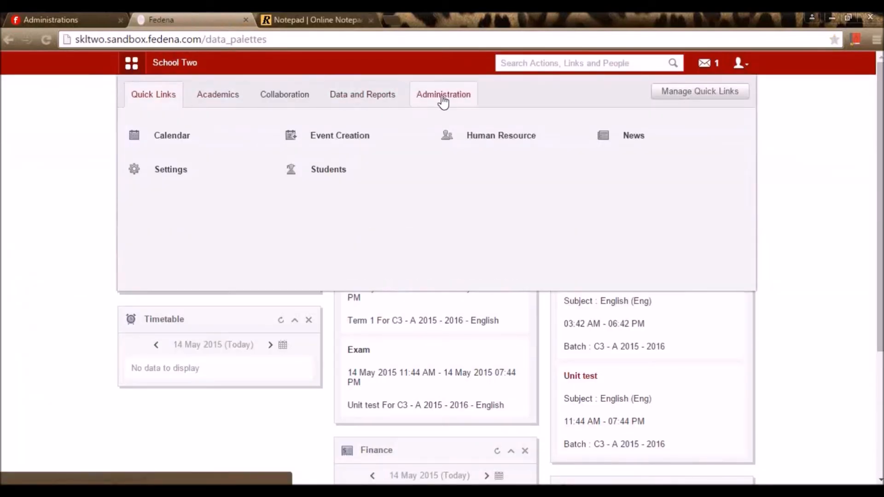
{"action": "left_click", "coordinate": [443, 99]}
{"action": "left_click", "coordinate": [164, 143]}
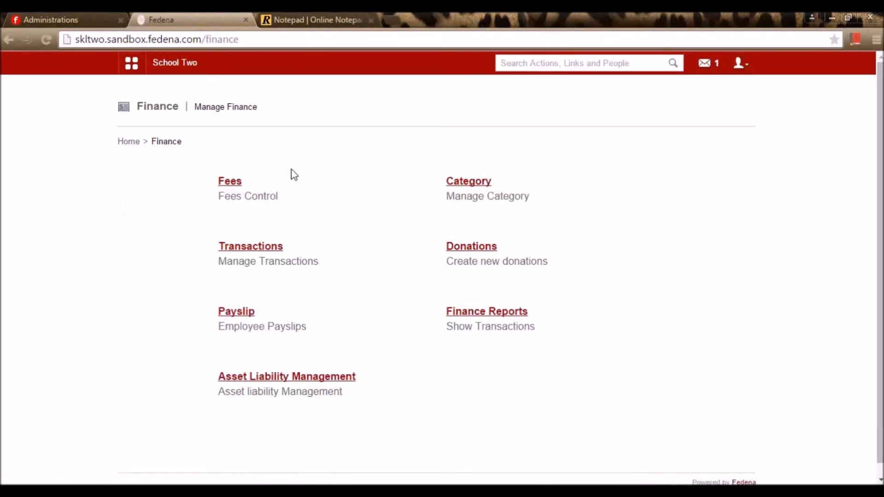
{"action": "left_click", "coordinate": [239, 183]}
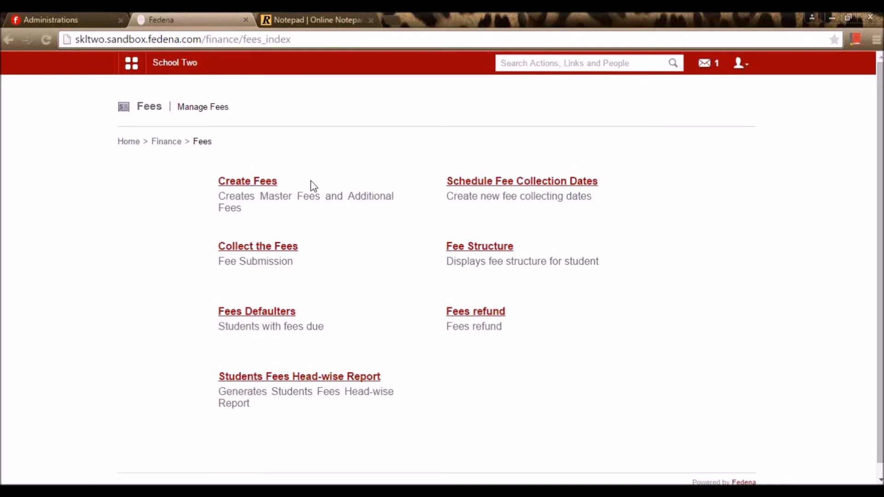
{"action": "left_click", "coordinate": [266, 184]}
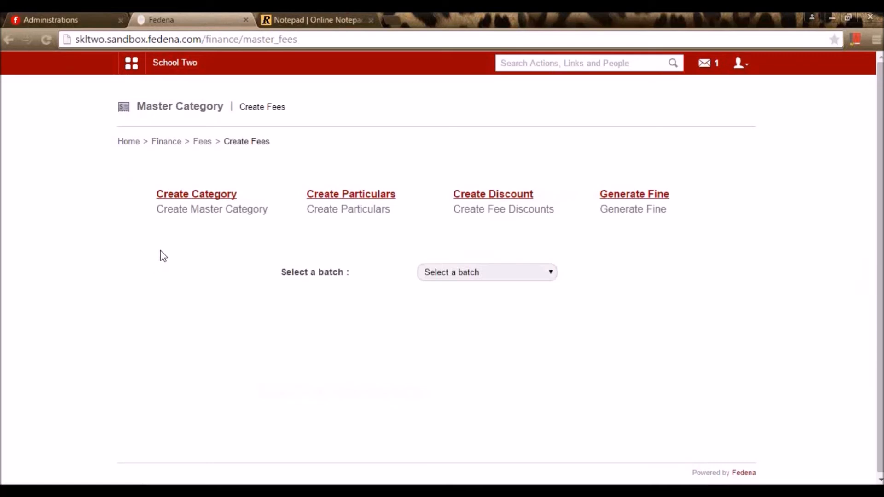
- Start a new master category with name and description 'Term fee for class 3'
{"action": "left_click", "coordinate": [182, 201]}
{"action": "left_click", "coordinate": [459, 110]}
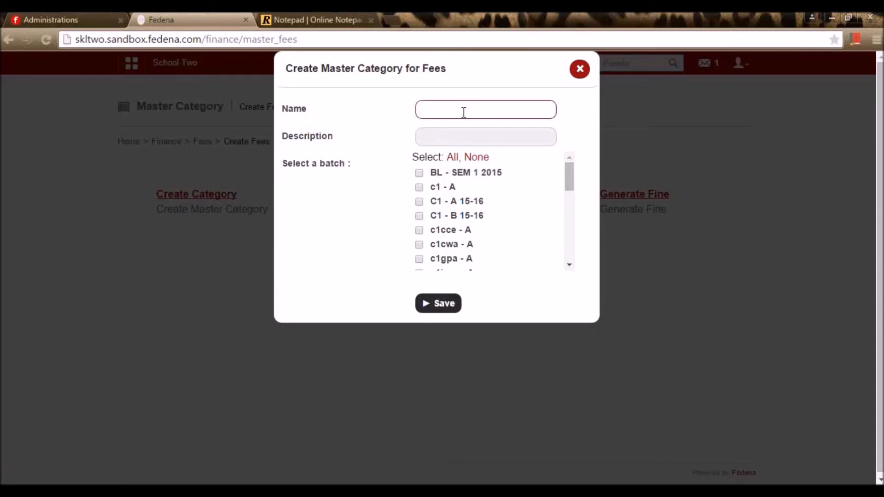
{"action": "type", "text": "Term fee for class 3"}
{"action": "left_click_drag", "start_coordinate": [518, 110], "coordinate": [371, 122]}
{"action": "key", "text": "ctrl+c"}
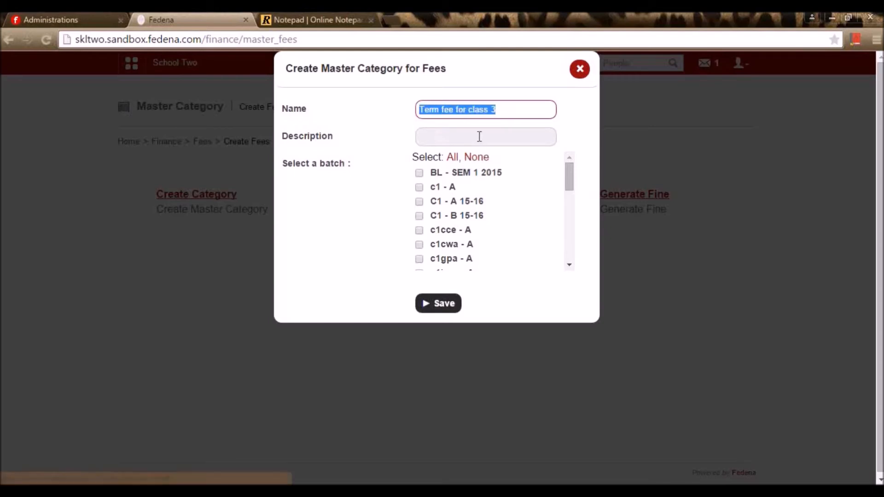
{"action": "left_click", "coordinate": [479, 137]}
{"action": "key", "text": "ctrl+v"}
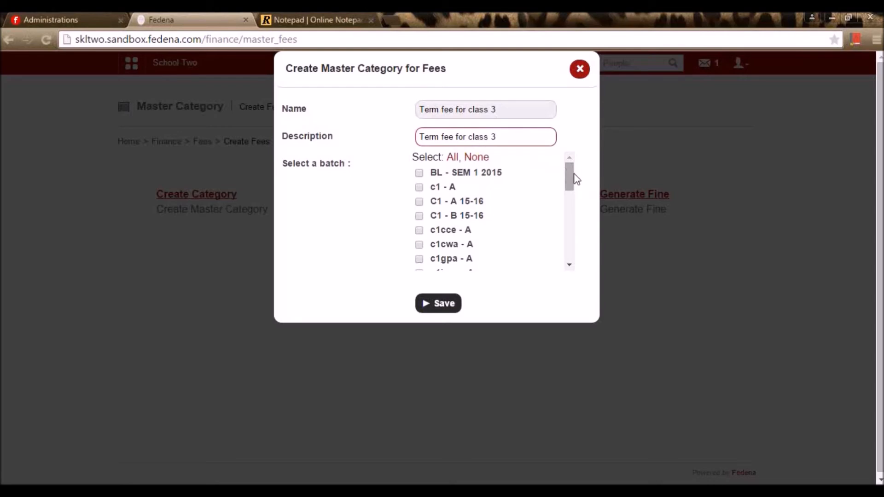
- Assign the category to batch C3 - A 2015 - 2016 and save it
{"action": "left_click_drag", "start_coordinate": [571, 177], "coordinate": [576, 145]}
{"action": "scroll", "coordinate": [433, 192], "scroll_direction": "down", "scroll_amount": 10}
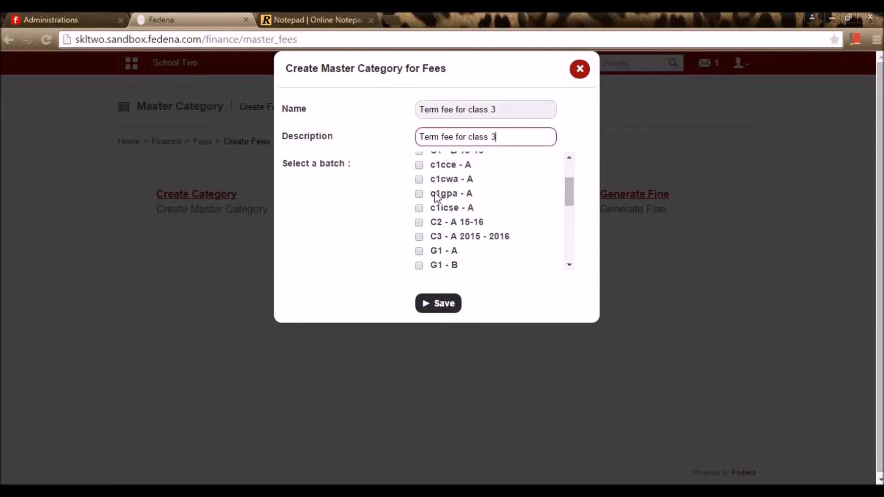
{"action": "scroll", "coordinate": [447, 202], "scroll_direction": "up", "scroll_amount": 10}
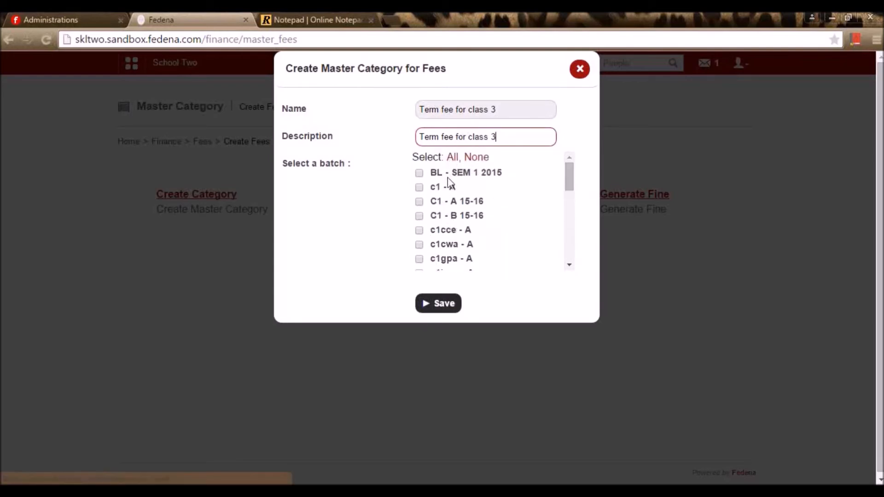
{"action": "scroll", "coordinate": [444, 207], "scroll_direction": "down", "scroll_amount": 2}
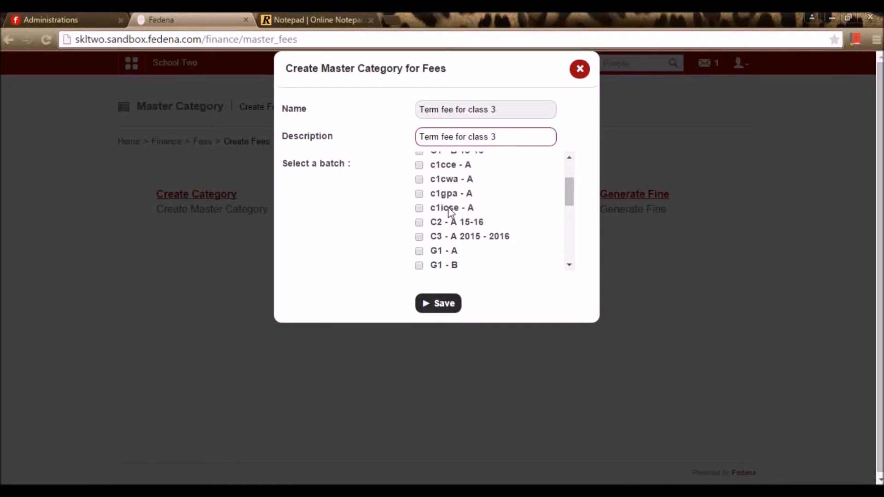
{"action": "scroll", "coordinate": [451, 211], "scroll_direction": "down", "scroll_amount": 2}
{"action": "left_click", "coordinate": [419, 171]}
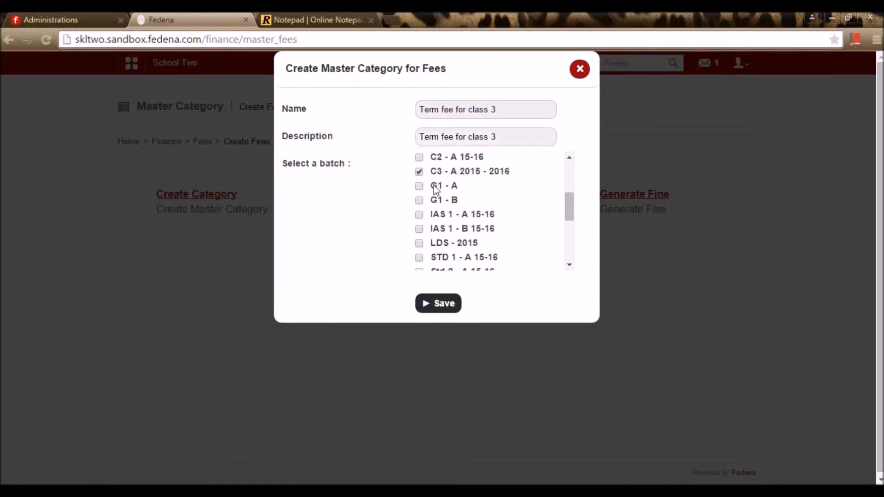
{"action": "scroll", "coordinate": [477, 230], "scroll_direction": "up", "scroll_amount": 4}
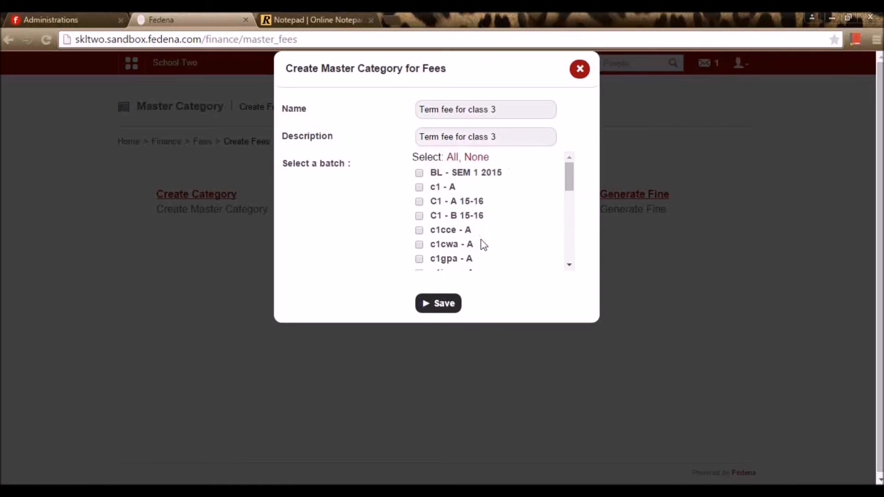
{"action": "scroll", "coordinate": [484, 241], "scroll_direction": "down", "scroll_amount": 3}
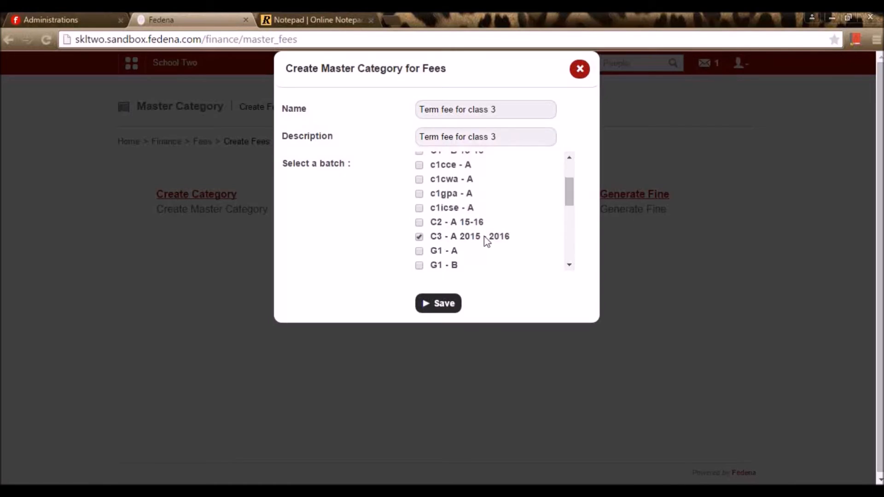
{"action": "left_click", "coordinate": [446, 306]}
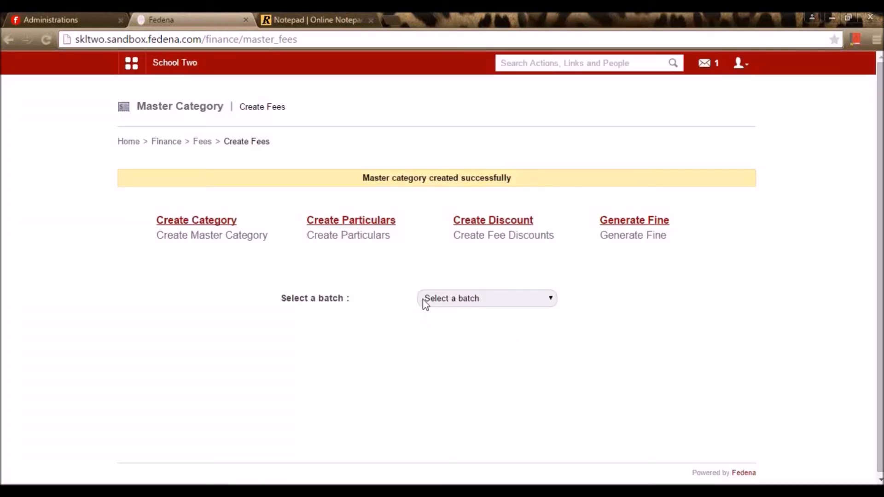
- Start a new fee particular named 'Admission fee'
{"action": "left_click", "coordinate": [353, 223]}
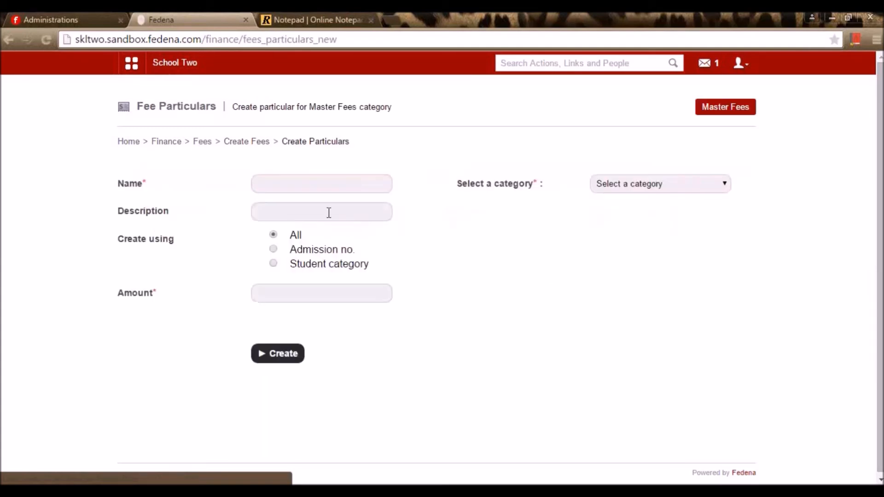
{"action": "left_click", "coordinate": [295, 188]}
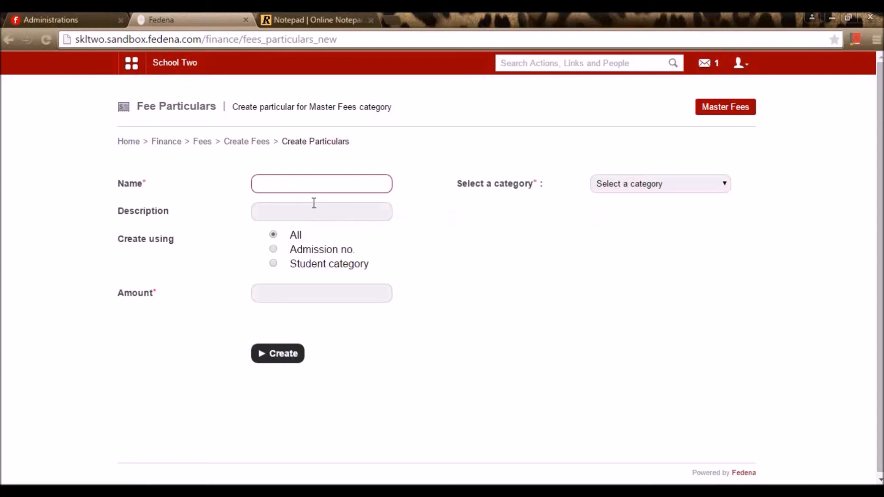
{"action": "type", "text": "AA"}
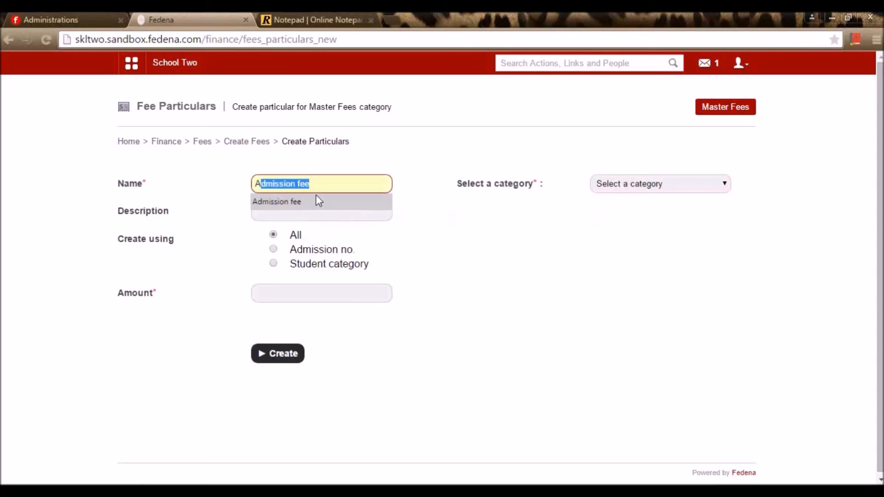
{"action": "key", "text": "BackSpace"}
{"action": "left_click", "coordinate": [317, 202]}
- Set the particular's description to 'Admission fee'
{"action": "left_click_drag", "start_coordinate": [323, 182], "coordinate": [204, 180]}
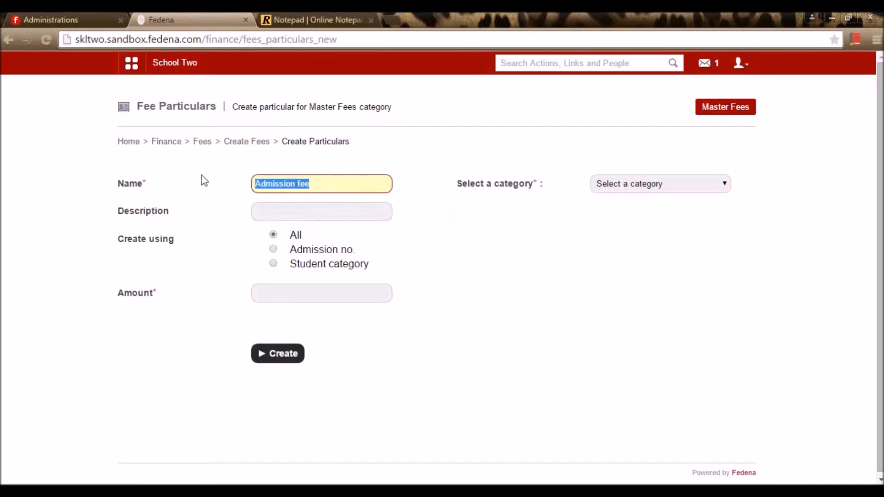
{"action": "left_click", "coordinate": [290, 215]}
{"action": "key", "text": "ctrl+v"}
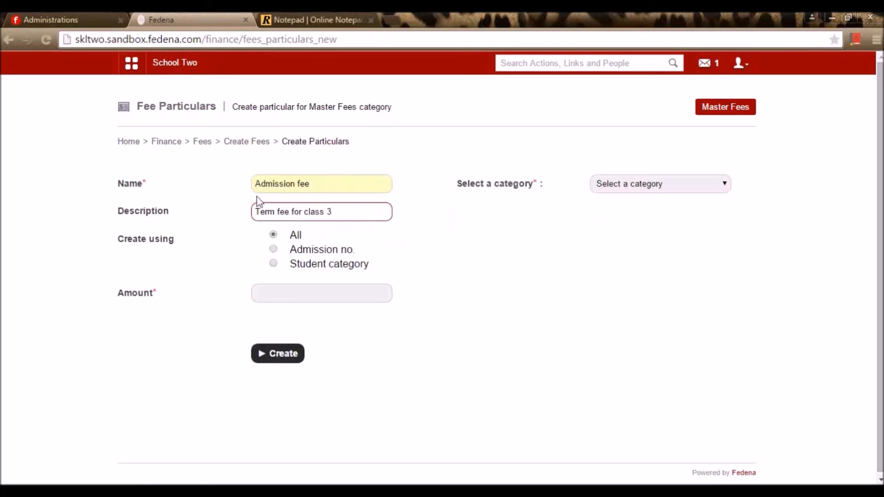
{"action": "left_click_drag", "start_coordinate": [329, 186], "coordinate": [174, 179]}
{"action": "key", "text": "ctrl+c"}
{"action": "left_click_drag", "start_coordinate": [347, 218], "coordinate": [116, 191]}
{"action": "key", "text": "ctrl+v"}
{"action": "left_click", "coordinate": [471, 240]}
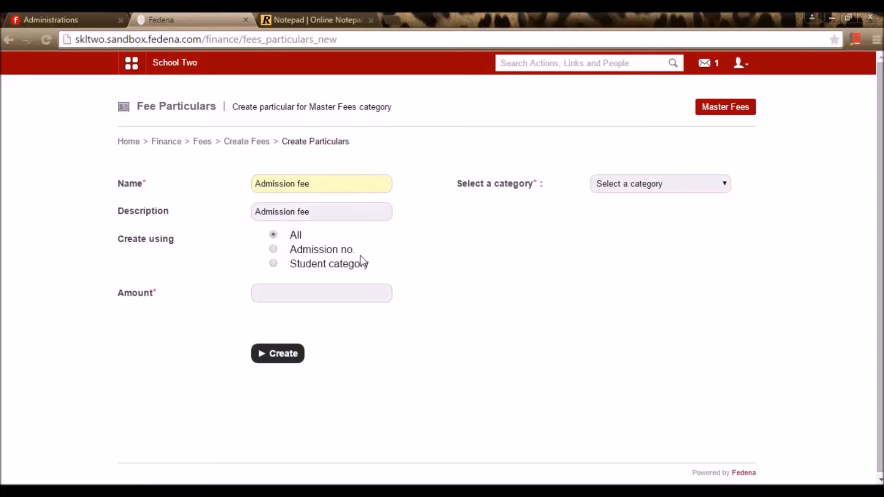
- Assign it to category Term fee for class 3 and batch C3 - A 2015 - 2016
{"action": "left_click", "coordinate": [670, 184]}
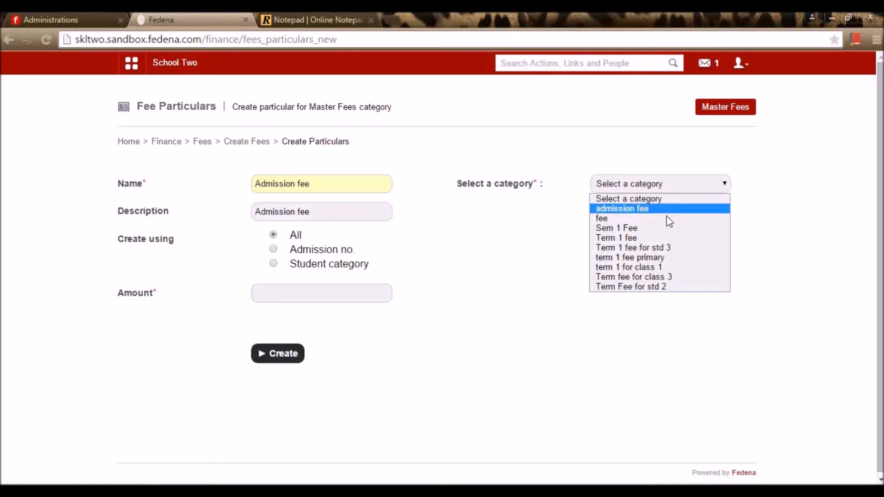
{"action": "left_click", "coordinate": [682, 278]}
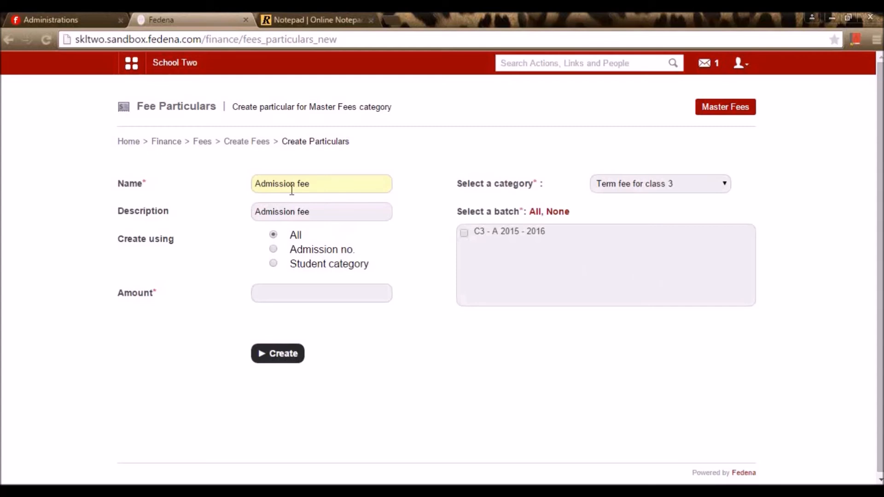
{"action": "left_click", "coordinate": [536, 214]}
- Try the student category and admission number options, then keep charging all students
{"action": "left_click", "coordinate": [274, 264]}
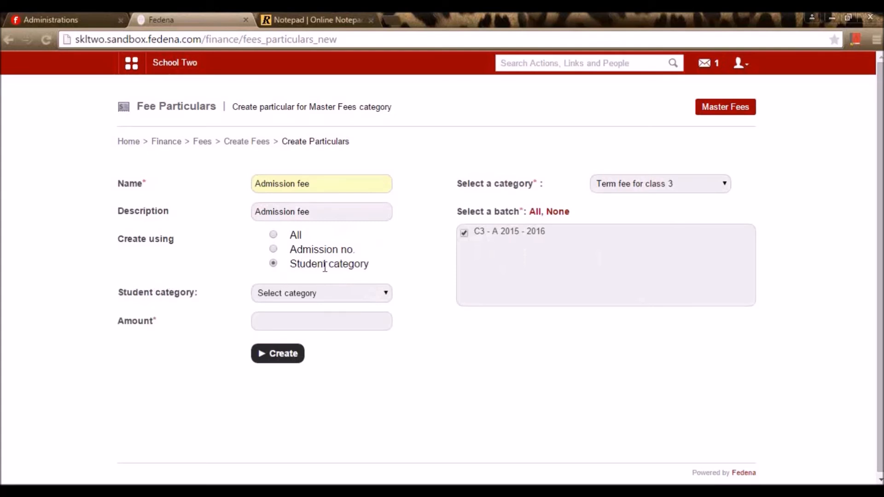
{"action": "left_click", "coordinate": [329, 293]}
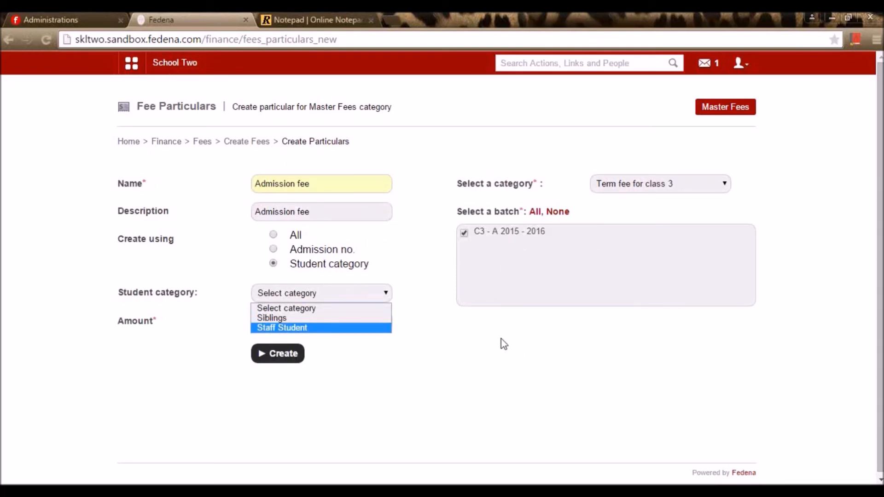
{"action": "left_click", "coordinate": [488, 340]}
{"action": "left_click", "coordinate": [274, 235]}
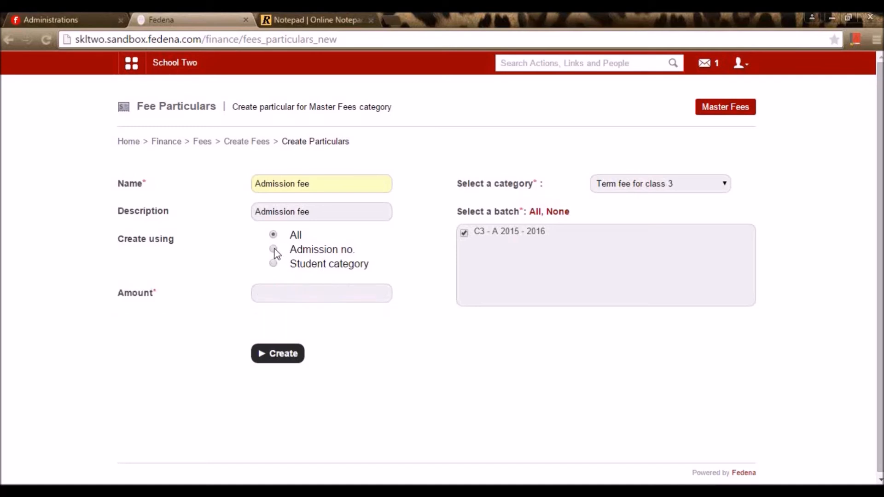
{"action": "left_click", "coordinate": [274, 249]}
{"action": "left_click", "coordinate": [308, 291]}
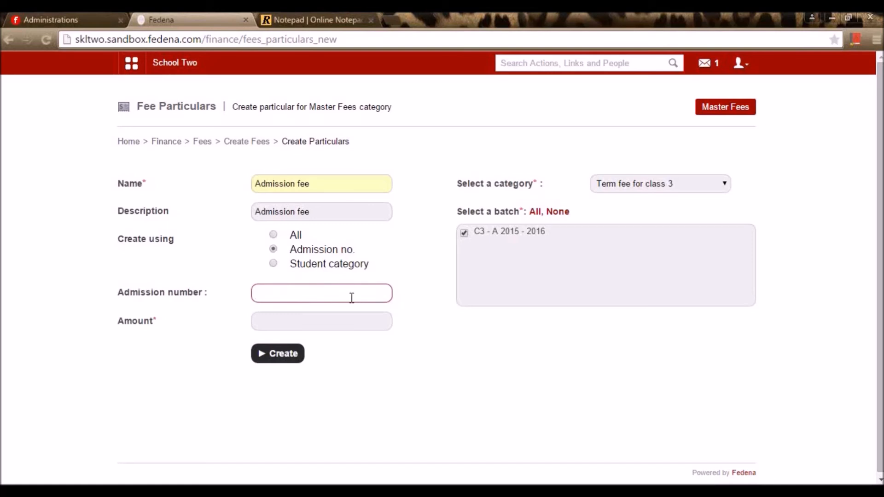
{"action": "left_click", "coordinate": [275, 235]}
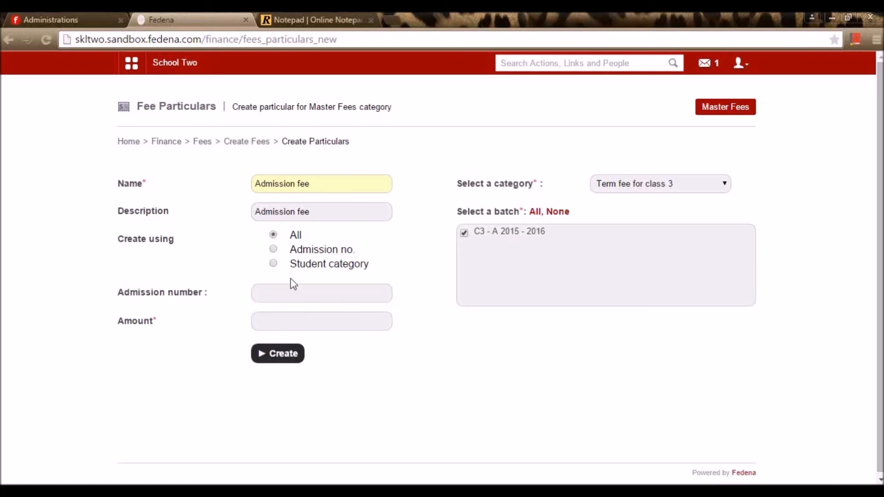
- Enter an amount of 5000 and create the Admission fee particular
{"action": "left_click", "coordinate": [297, 291]}
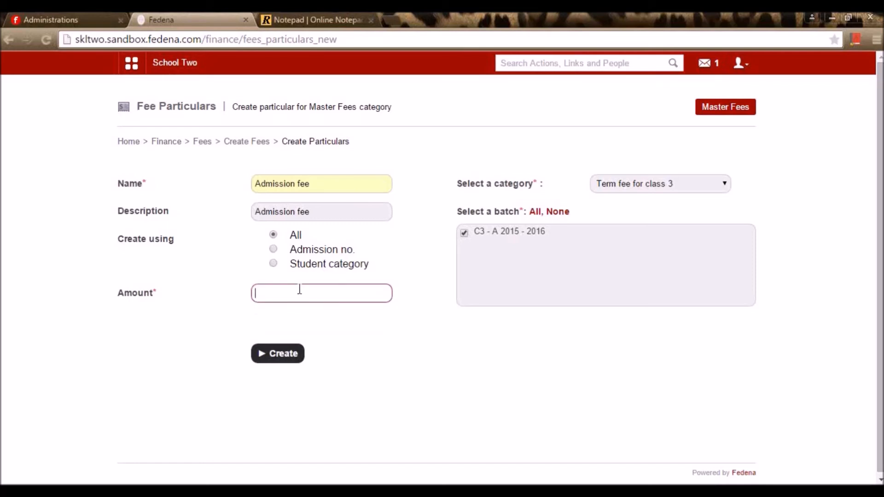
{"action": "type", "text": "5000"}
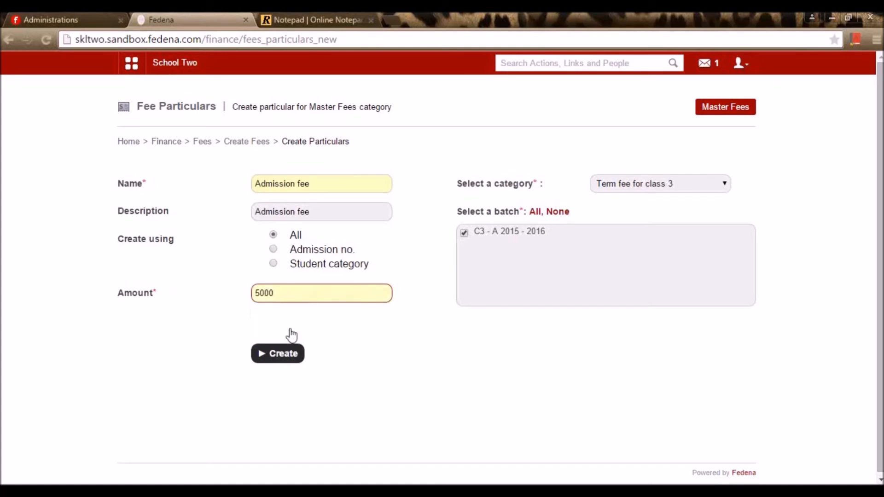
{"action": "left_click", "coordinate": [282, 354]}
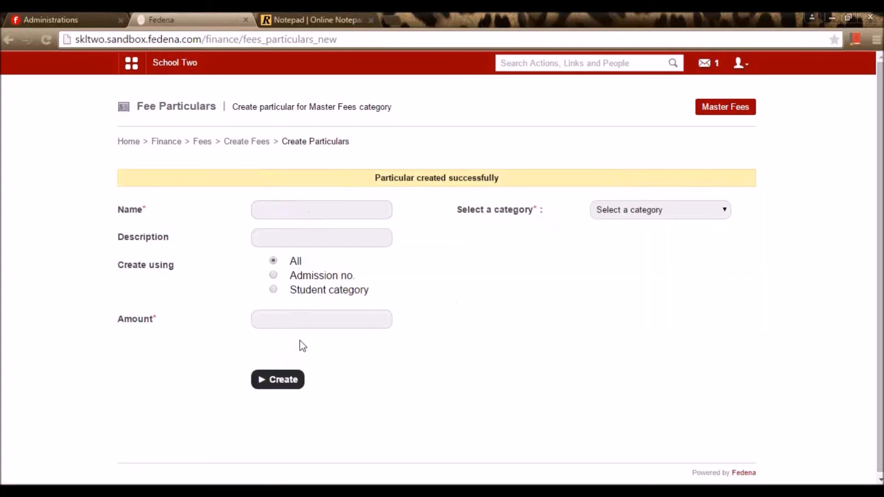
- Start a new particular named 'Tuition Fee' under Term fee for class 3 with the batch ticked
{"action": "left_click", "coordinate": [738, 110]}
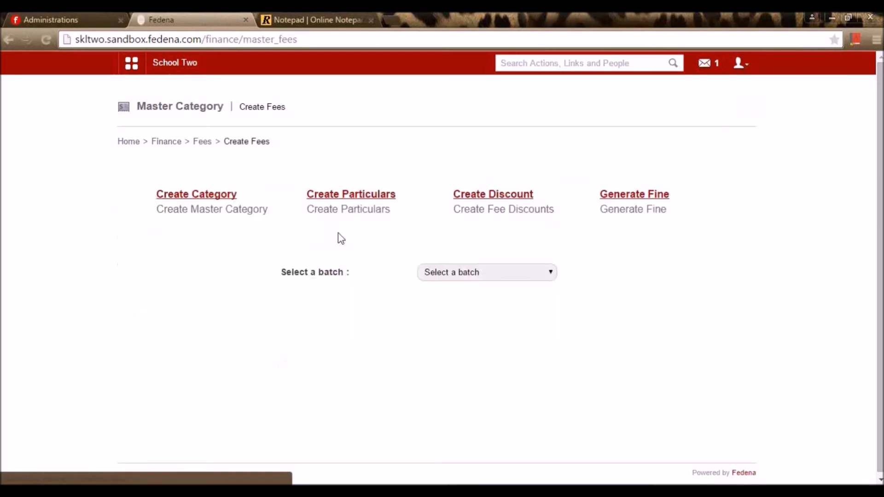
{"action": "left_click", "coordinate": [346, 207]}
{"action": "left_click", "coordinate": [345, 186]}
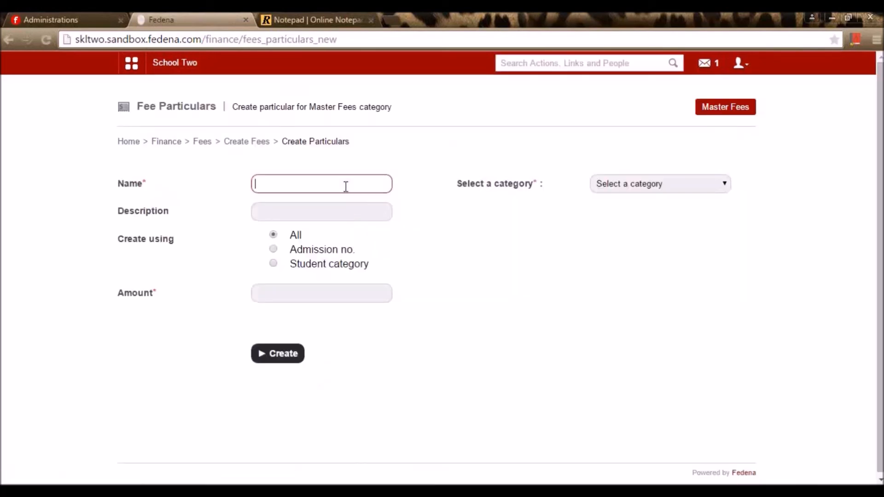
{"action": "type", "text": "T"}
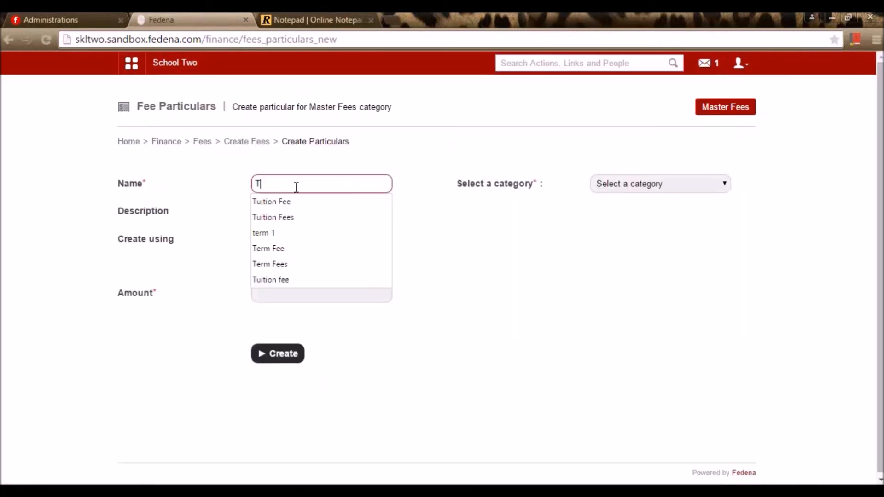
{"action": "left_click", "coordinate": [296, 201]}
{"action": "left_click", "coordinate": [638, 184]}
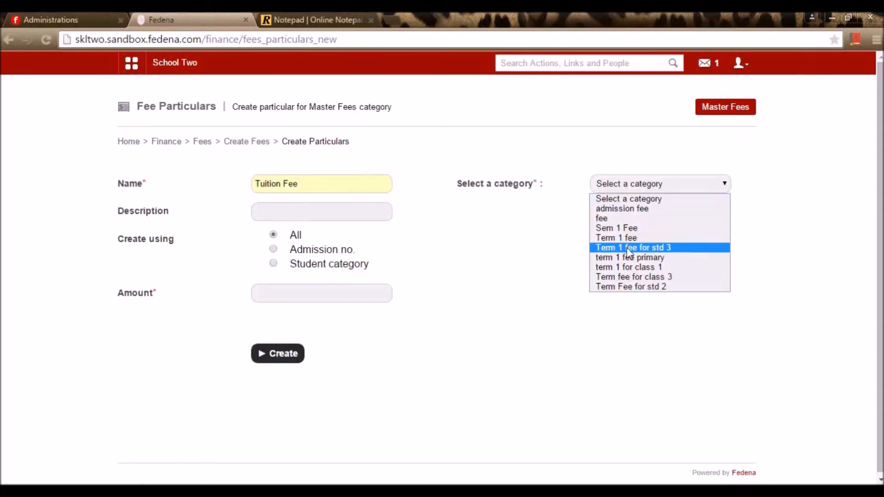
{"action": "left_click", "coordinate": [640, 277]}
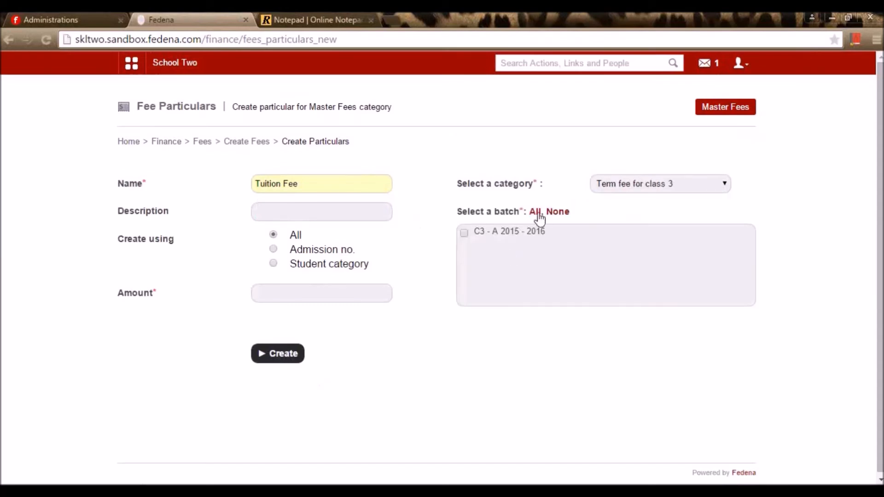
{"action": "left_click", "coordinate": [370, 210]}
- Copy 'Tuition Fee' into the description, set amount 4000, and create the particular
{"action": "left_click_drag", "start_coordinate": [310, 184], "coordinate": [116, 167]}
{"action": "key", "text": "ctrl+c"}
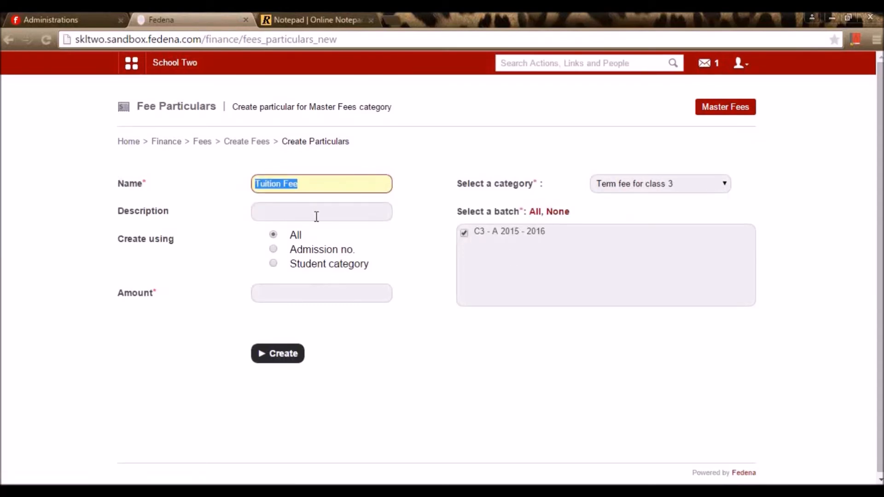
{"action": "left_click", "coordinate": [317, 214]}
{"action": "key", "text": "ctrl+v"}
{"action": "left_click", "coordinate": [278, 295]}
{"action": "type", "text": "400"}
{"action": "left_click", "coordinate": [260, 326]}
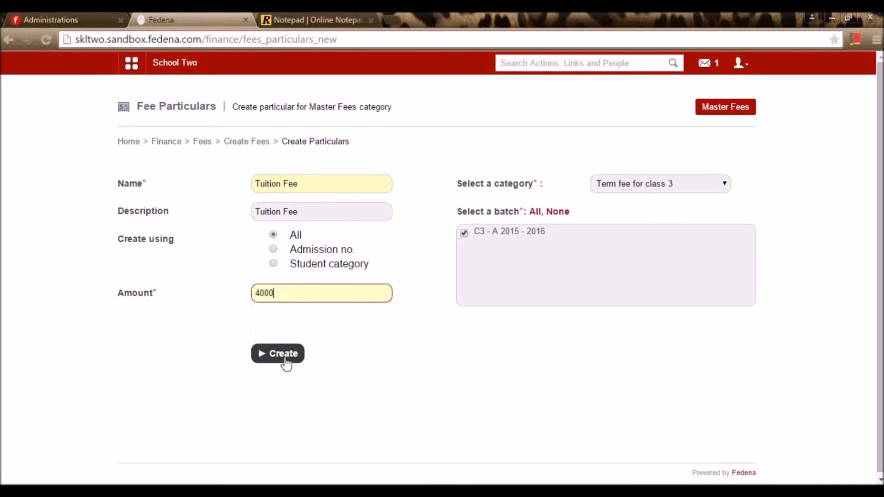
{"action": "left_click", "coordinate": [288, 360]}
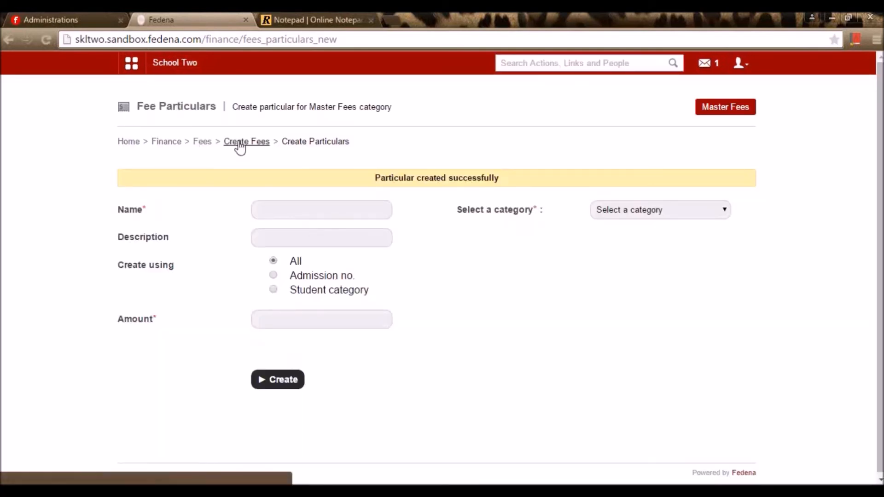
{"action": "left_click", "coordinate": [240, 143]}
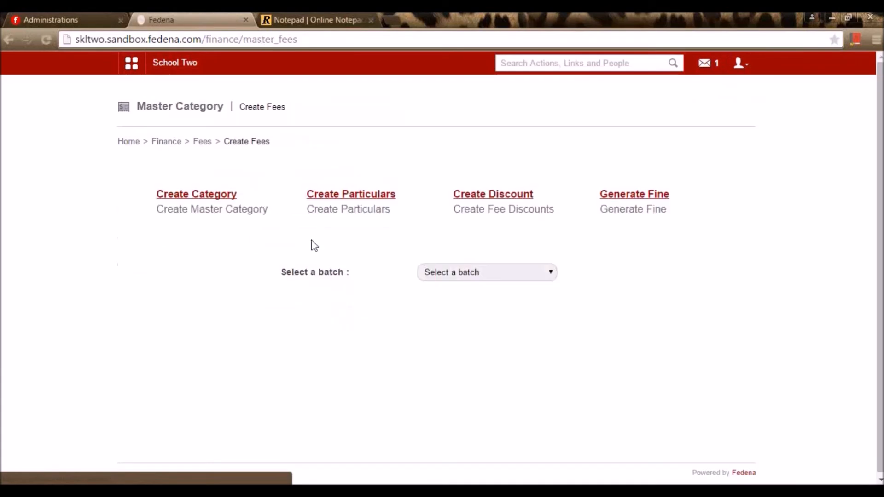
- For batch C3 - A 2015 - 2016, check Term fee for class 3 lists Admission fee 5000 and Tuition Fee 4000
{"action": "left_click", "coordinate": [507, 274]}
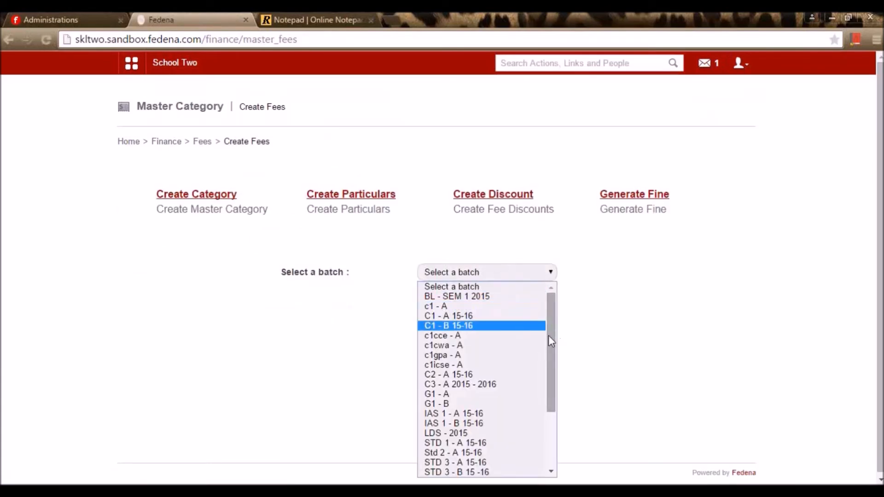
{"action": "left_click", "coordinate": [525, 384]}
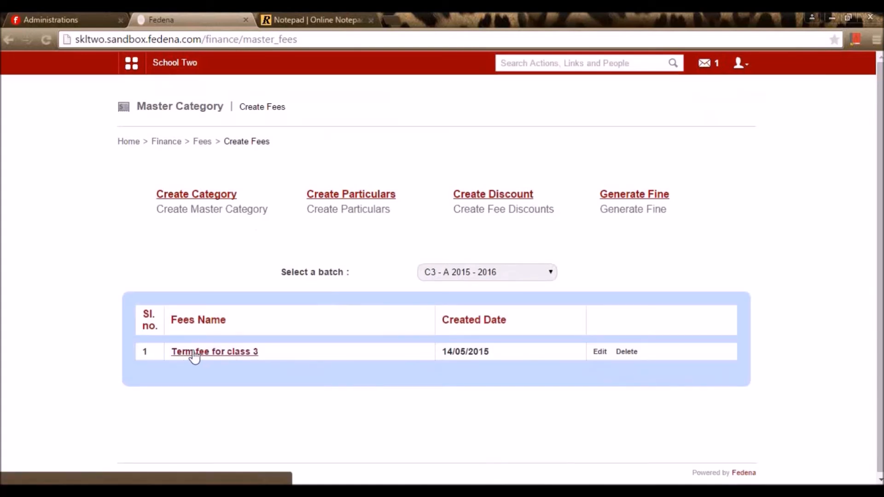
{"action": "left_click", "coordinate": [233, 352]}
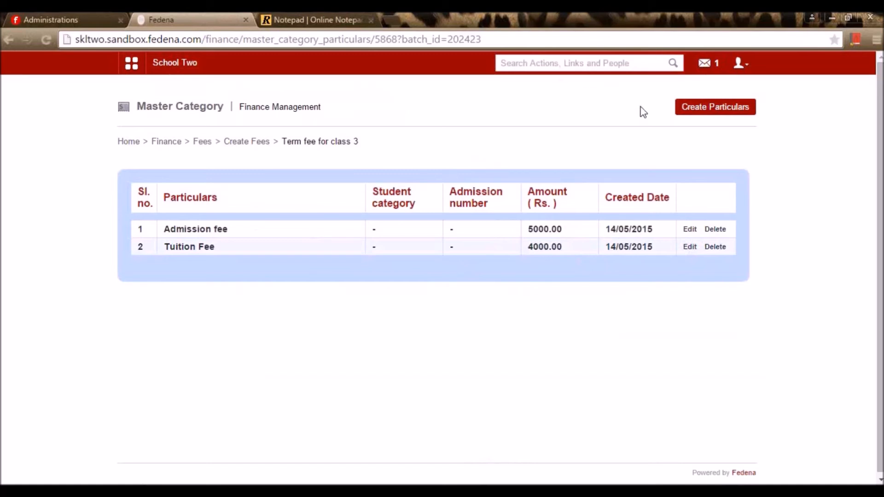
{"action": "key", "text": "alt+Left"}
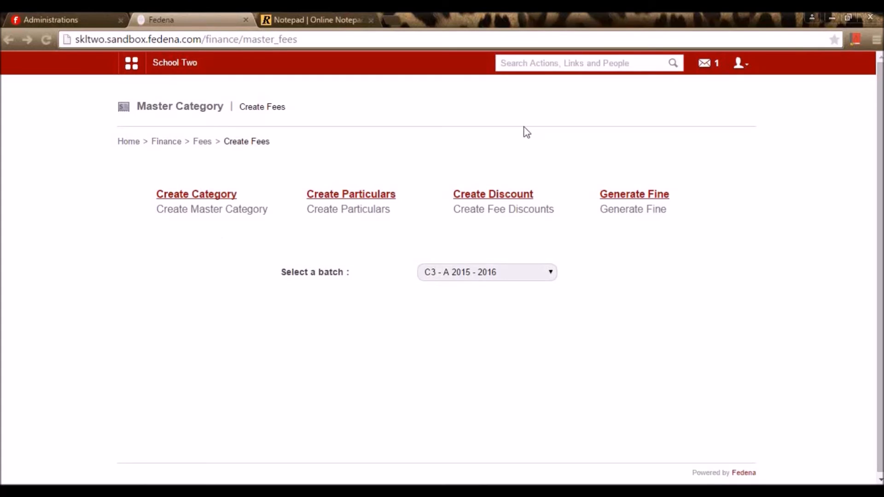
- Open the discount form and try the Batch, Student and Student category discount types
{"action": "left_click", "coordinate": [519, 201]}
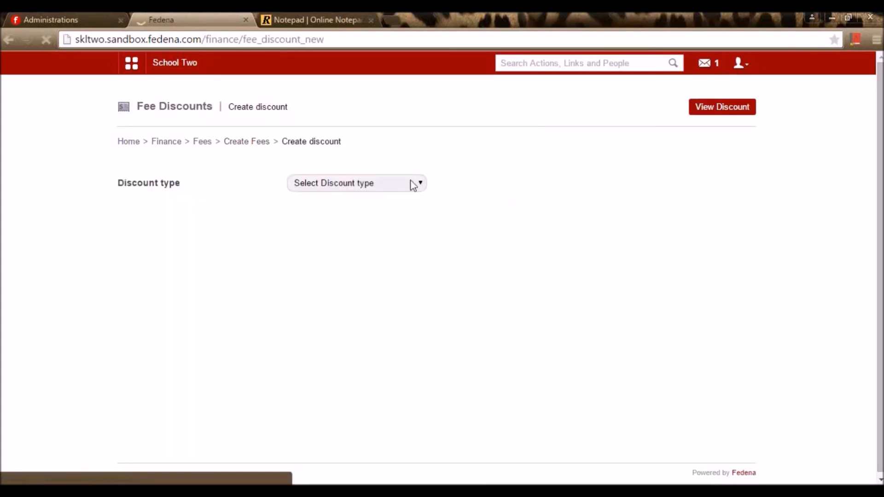
{"action": "left_click", "coordinate": [341, 184]}
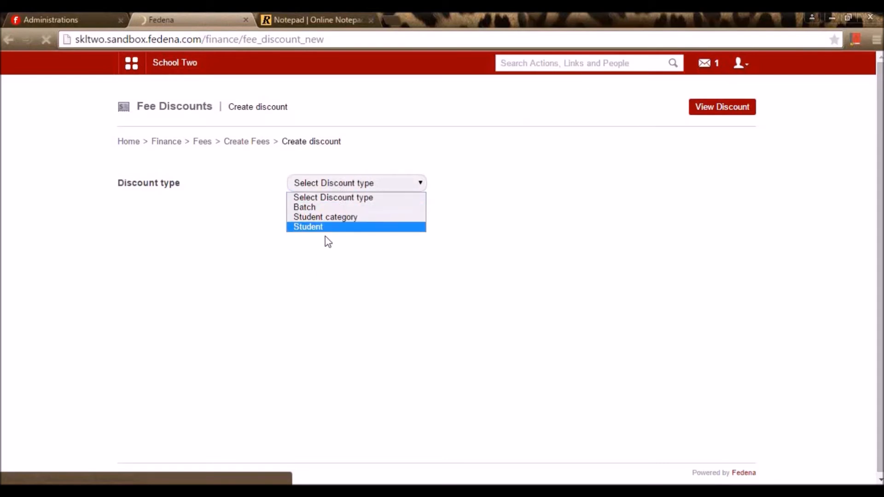
{"action": "left_click", "coordinate": [336, 208]}
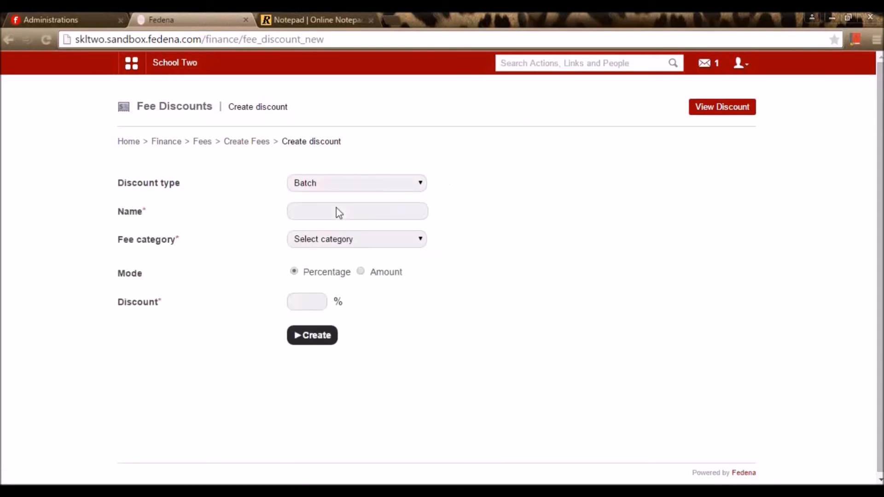
{"action": "left_click", "coordinate": [350, 186]}
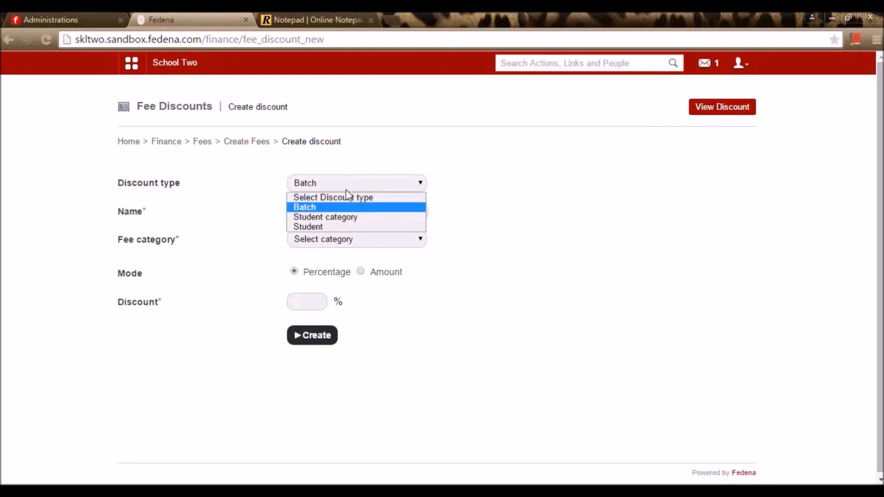
{"action": "left_click", "coordinate": [333, 226]}
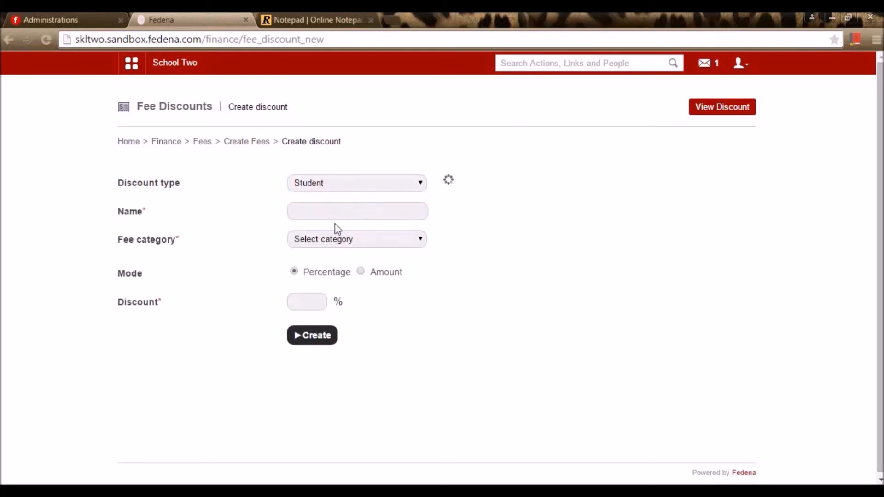
{"action": "left_click", "coordinate": [345, 187]}
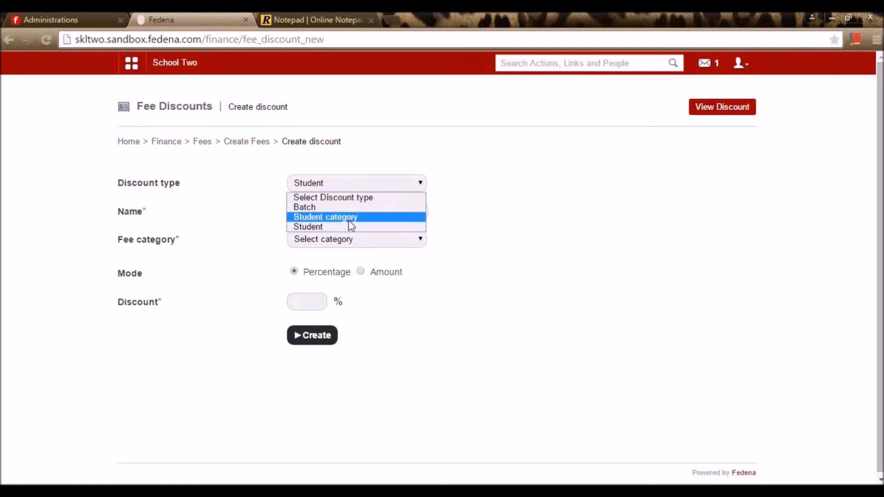
{"action": "left_click", "coordinate": [351, 217]}
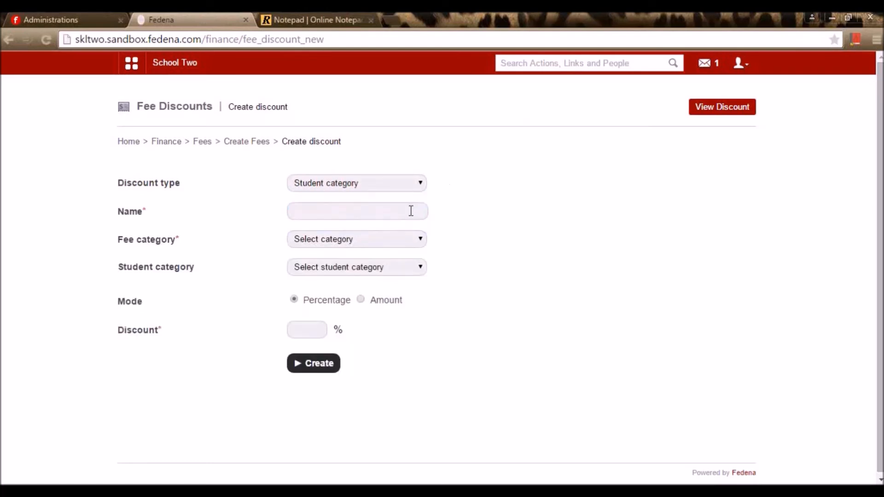
{"action": "left_click", "coordinate": [413, 266]}
{"action": "left_click", "coordinate": [554, 244]}
- Settle the discount type on Batch
{"action": "left_click", "coordinate": [410, 187]}
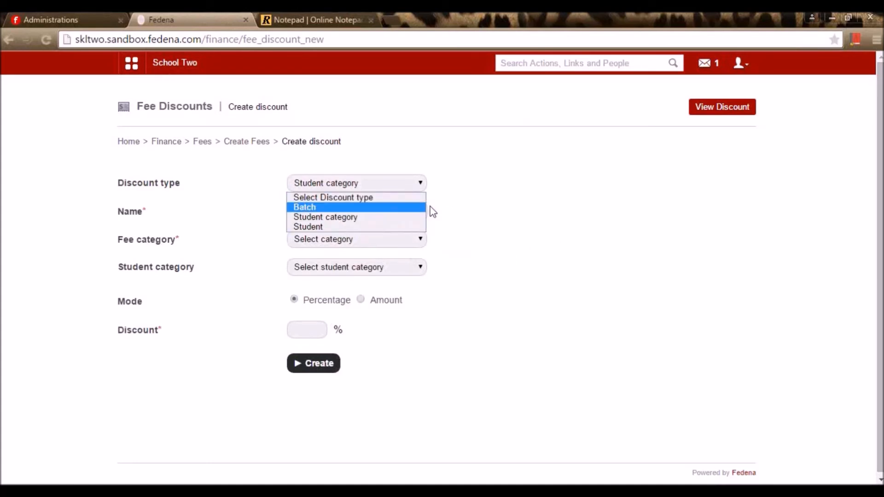
{"action": "left_click", "coordinate": [392, 226]}
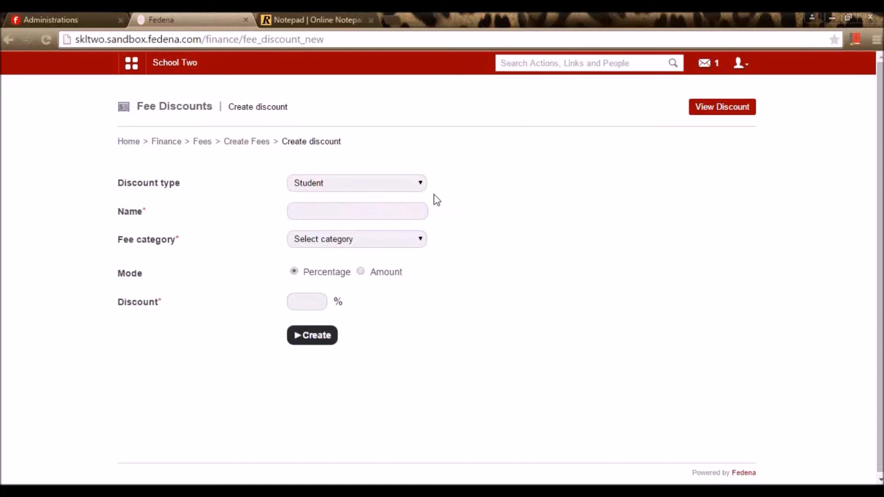
{"action": "left_click", "coordinate": [415, 184]}
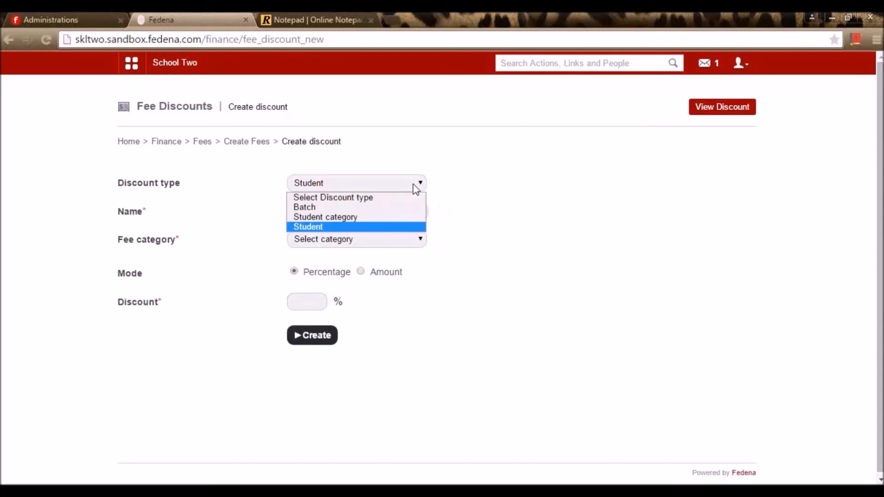
{"action": "left_click", "coordinate": [381, 209]}
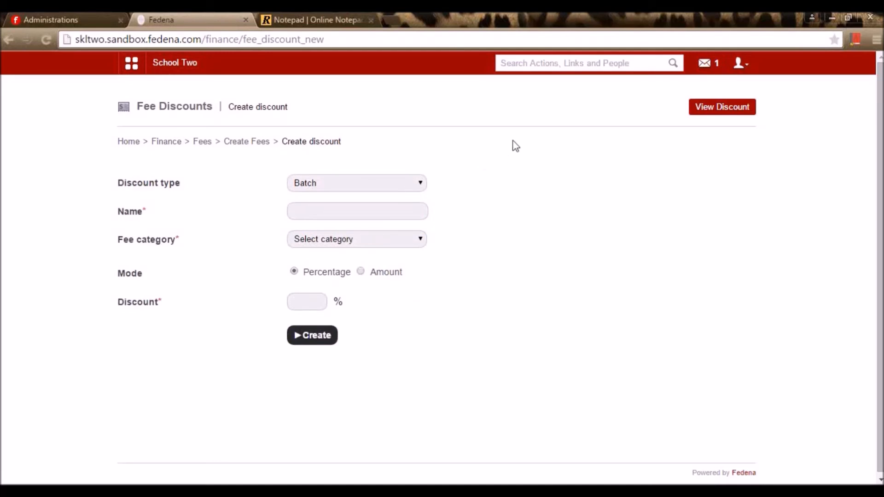
- Name the discount 'Discount' and link it to the Term fee for class 3 category
{"action": "left_click", "coordinate": [415, 205]}
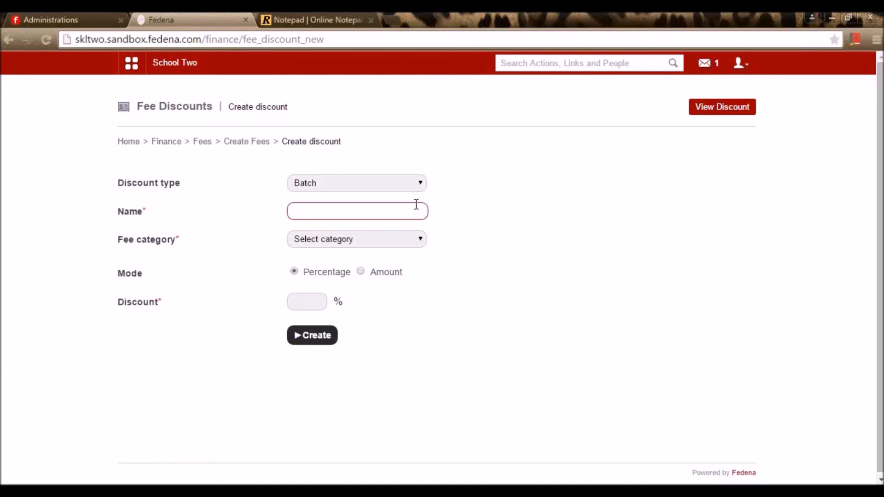
{"action": "type", "text": "Discount"}
{"action": "left_click", "coordinate": [397, 240]}
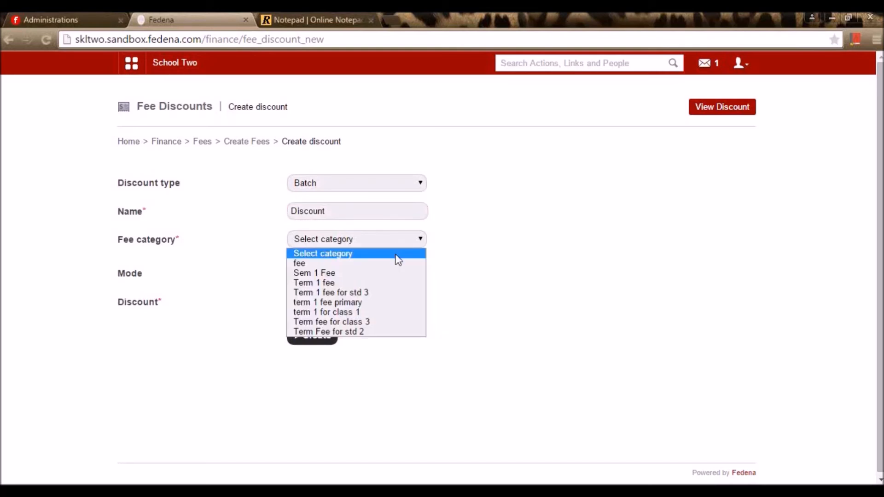
{"action": "left_click", "coordinate": [396, 322]}
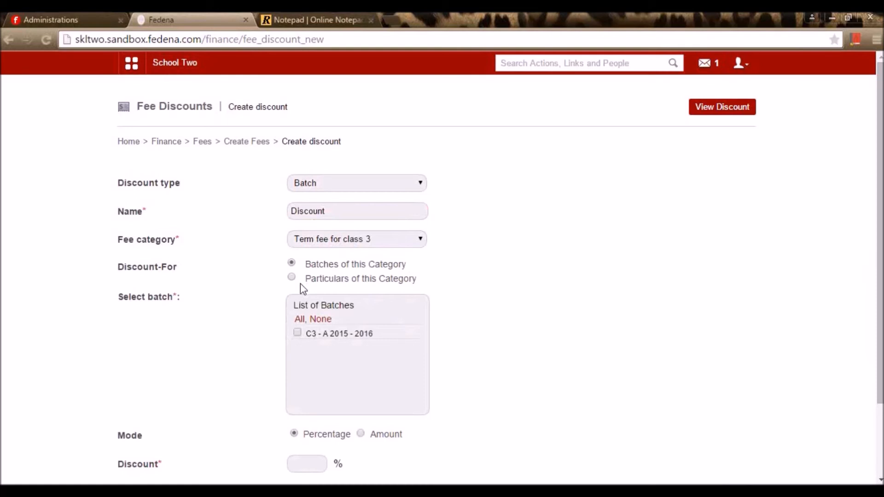
- Apply the discount to batch C3 - A 2015 - 2016 as a fixed 1000 amount and create it
{"action": "left_click", "coordinate": [298, 332]}
{"action": "scroll", "coordinate": [383, 368], "scroll_direction": "down", "scroll_amount": 2}
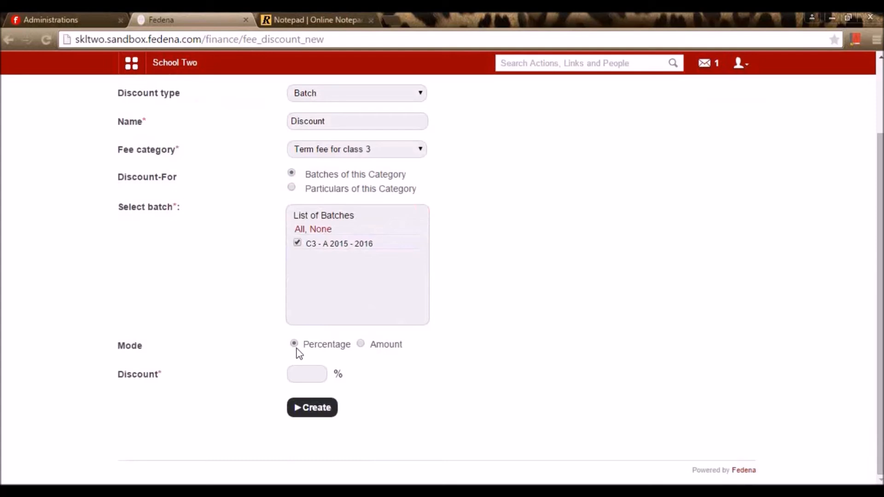
{"action": "left_click", "coordinate": [311, 382]}
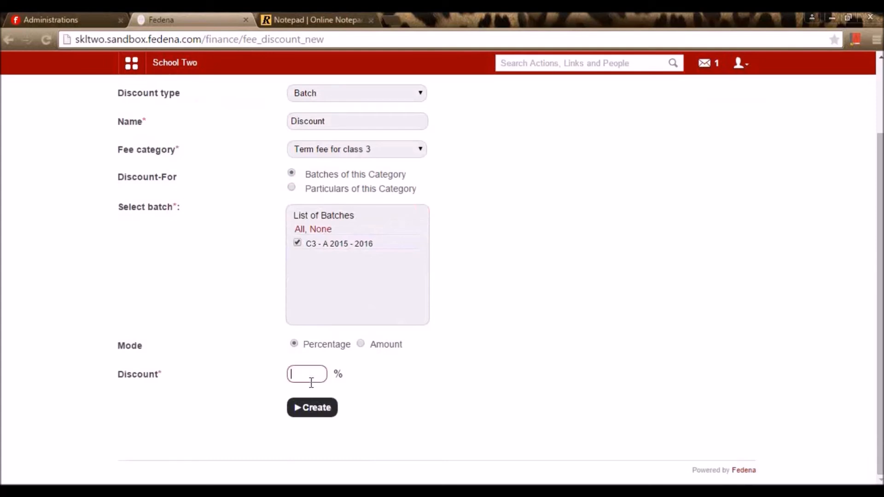
{"action": "left_click", "coordinate": [361, 346]}
{"action": "left_click", "coordinate": [340, 371]}
{"action": "type", "text": "1000"}
{"action": "left_click", "coordinate": [645, 365]}
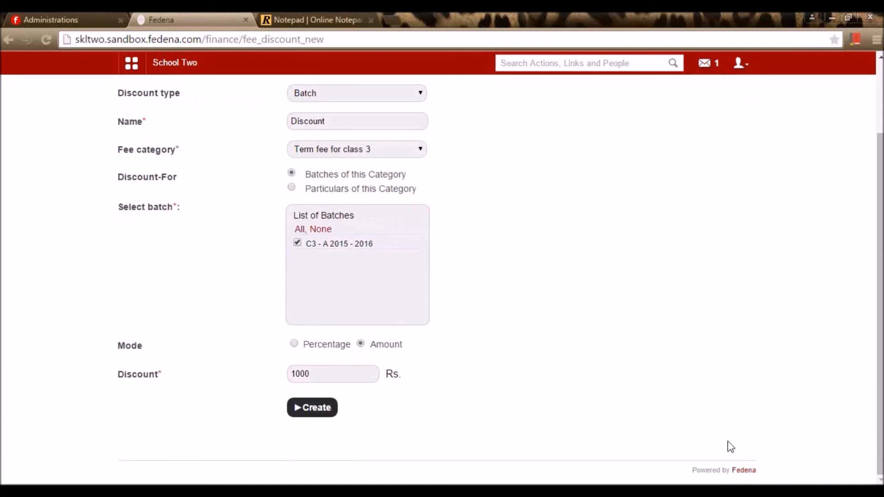
{"action": "left_click", "coordinate": [318, 412]}
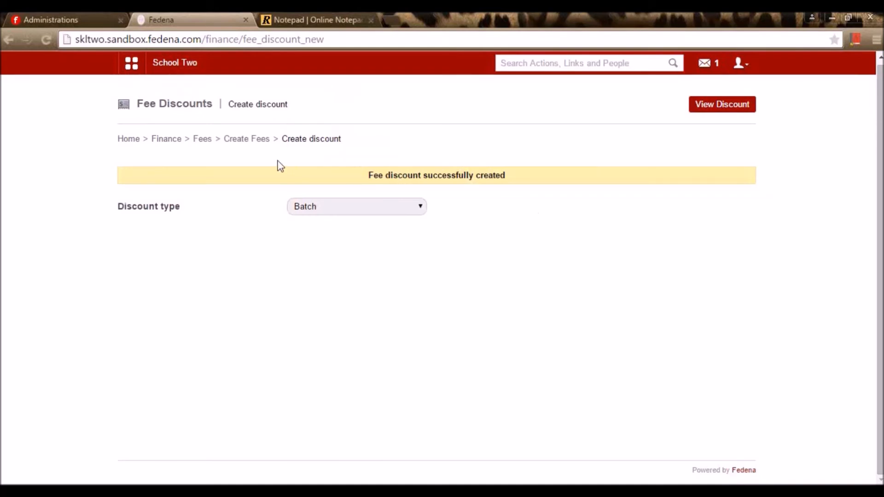
- Start a new fine under Generate Fine named 'Fine for term fee'
{"action": "left_click", "coordinate": [263, 144]}
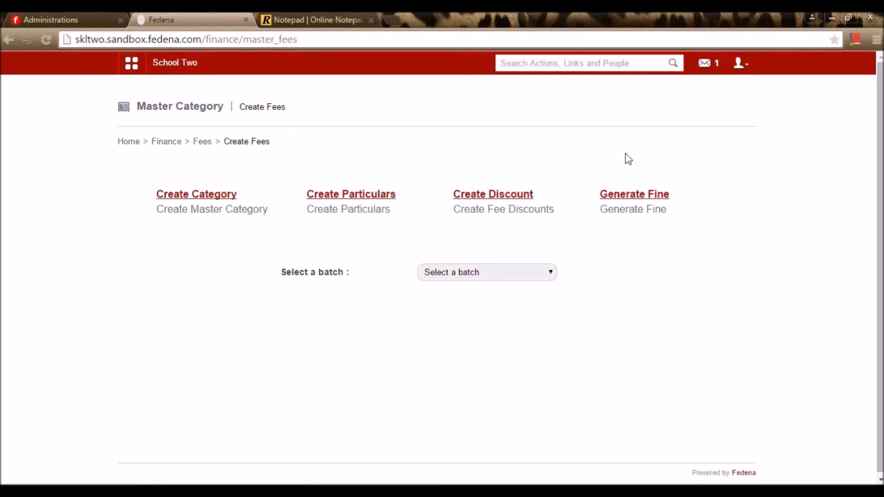
{"action": "left_click", "coordinate": [633, 195]}
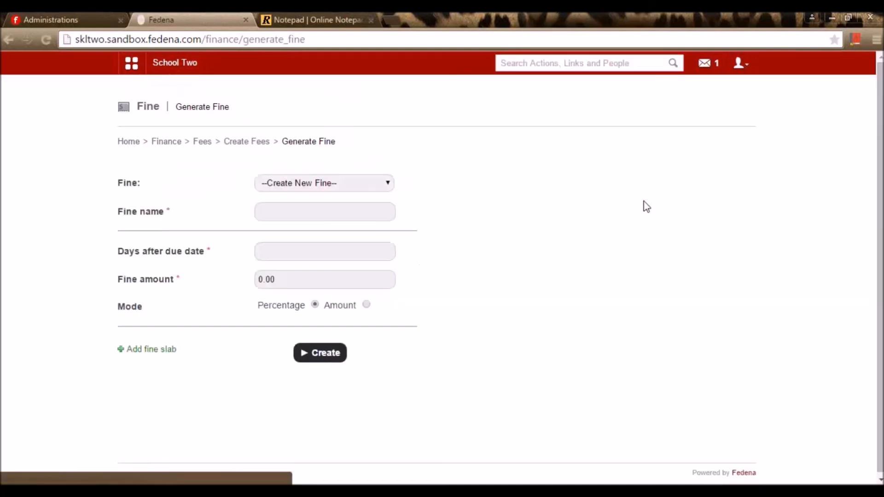
{"action": "left_click", "coordinate": [320, 190]}
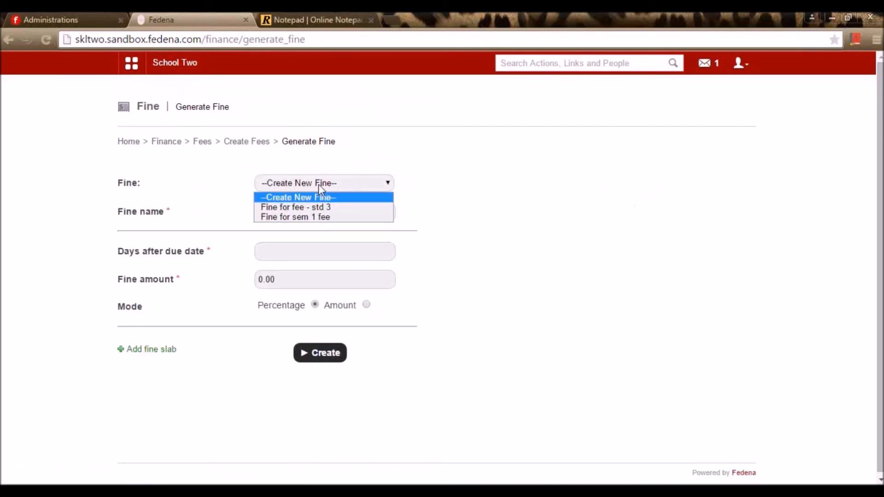
{"action": "left_click", "coordinate": [475, 178]}
{"action": "left_click", "coordinate": [318, 210]}
{"action": "type", "text": "Fee"}
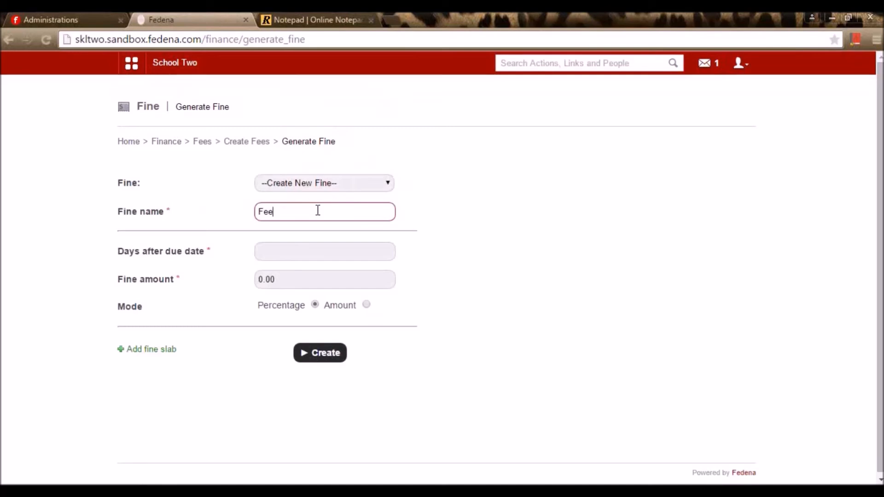
{"action": "key", "text": "BackSpace"}
{"action": "key", "text": "BackSpace"}
{"action": "key", "text": "BackSpace"}
{"action": "type", "text": "Fine for term fee"}
{"action": "left_click", "coordinate": [507, 269]}
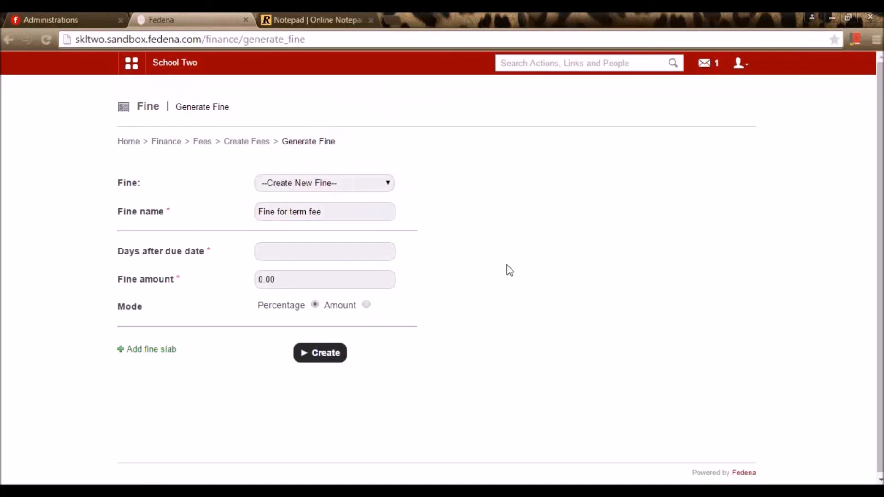
- Give the first fine slab 1 day and amount 50, then add a second slab
{"action": "left_click", "coordinate": [305, 253]}
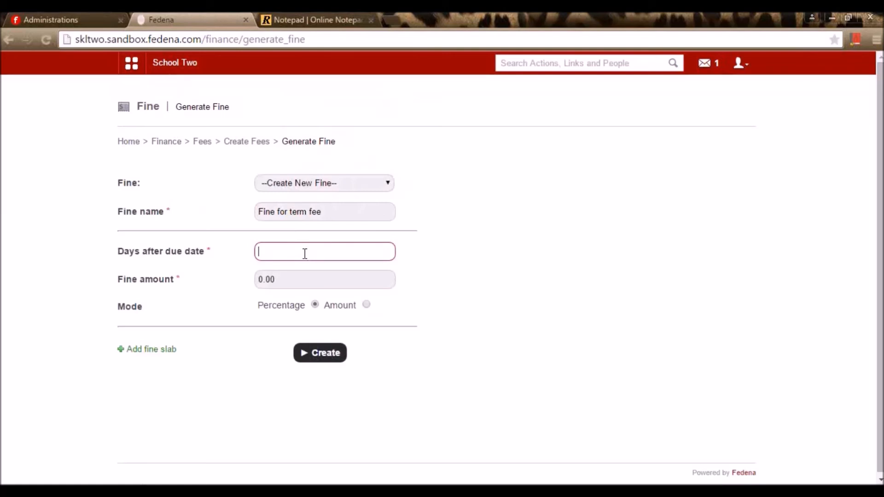
{"action": "type", "text": "1"}
{"action": "left_click", "coordinate": [261, 283]}
{"action": "type", "text": "50"}
{"action": "left_click", "coordinate": [573, 352]}
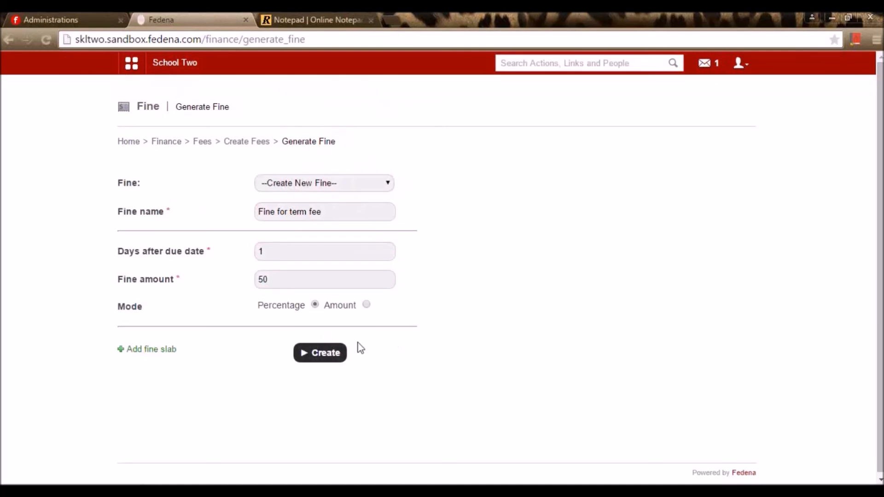
{"action": "left_click", "coordinate": [169, 352]}
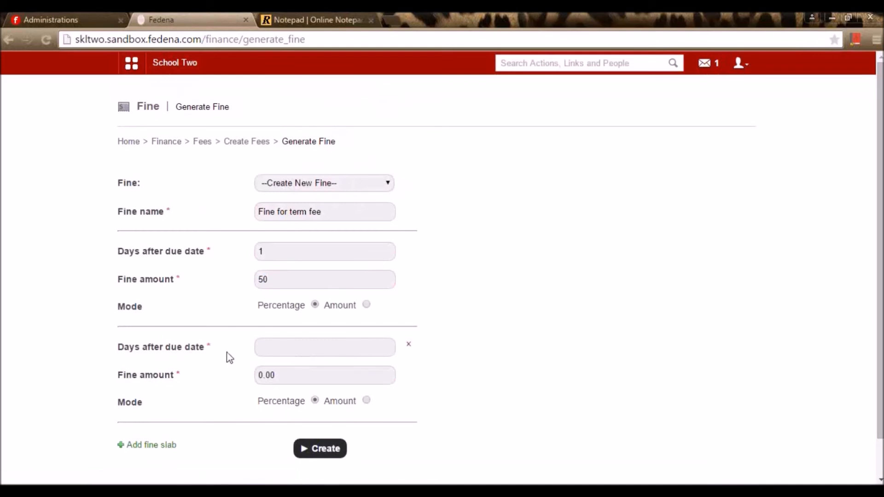
- Fill the second slab with 2 days and amount 100
{"action": "left_click", "coordinate": [269, 352]}
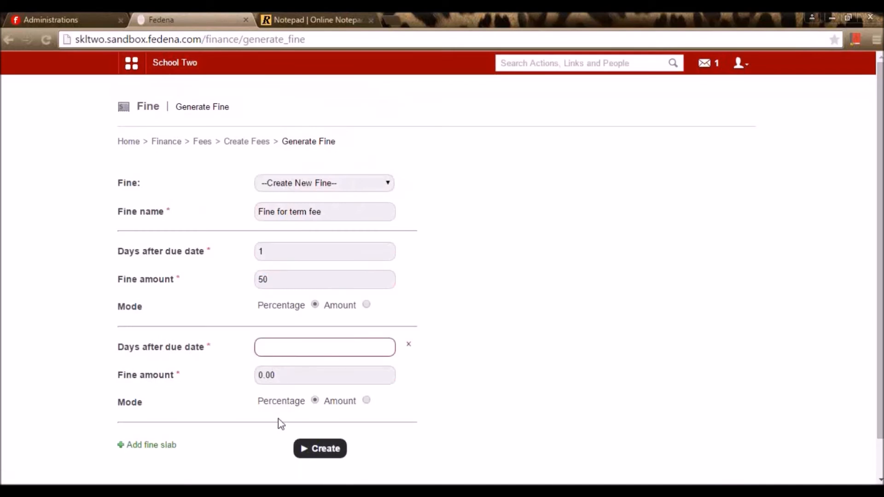
{"action": "type", "text": "2"}
{"action": "key", "text": "Tab"}
{"action": "type", "text": "100"}
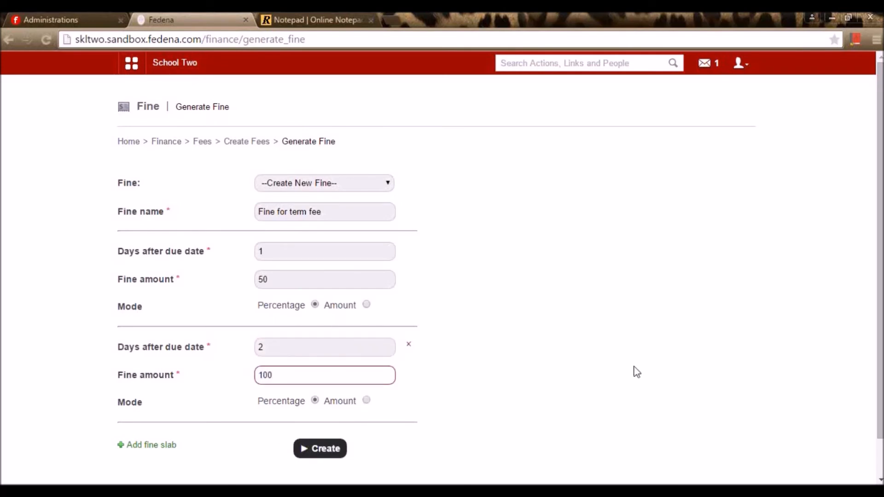
{"action": "left_click", "coordinate": [711, 368]}
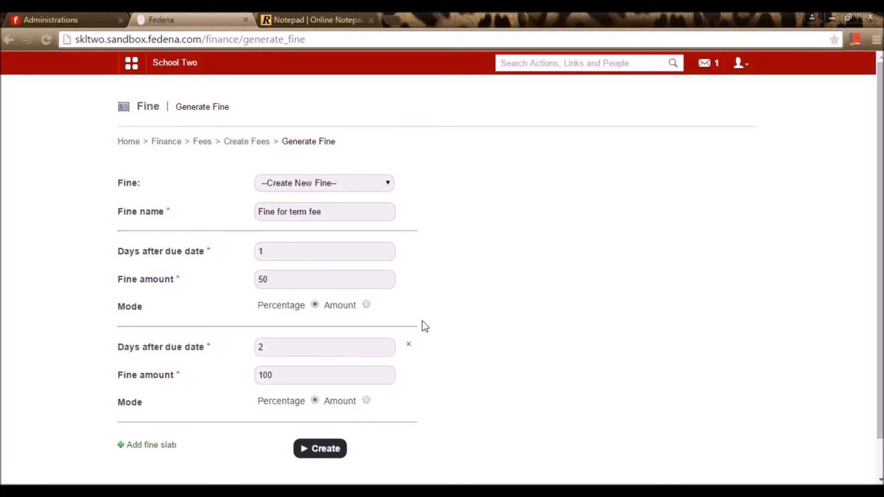
- Change the first slab's amount to 2, keeping it in Percentage mode
{"action": "double_click", "coordinate": [293, 249]}
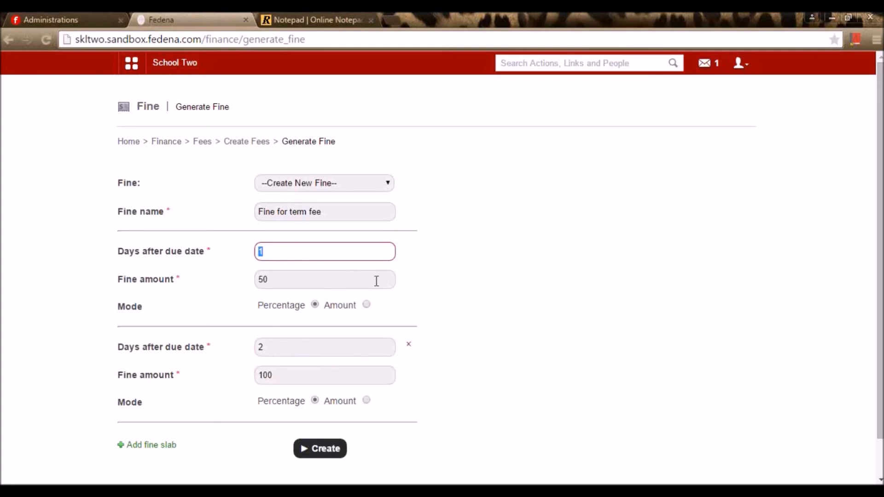
{"action": "left_click", "coordinate": [348, 286]}
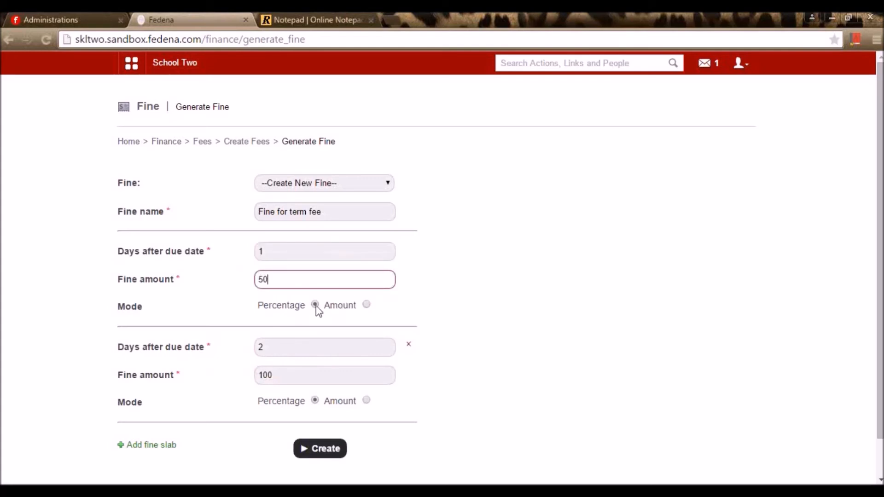
{"action": "left_click", "coordinate": [368, 305]}
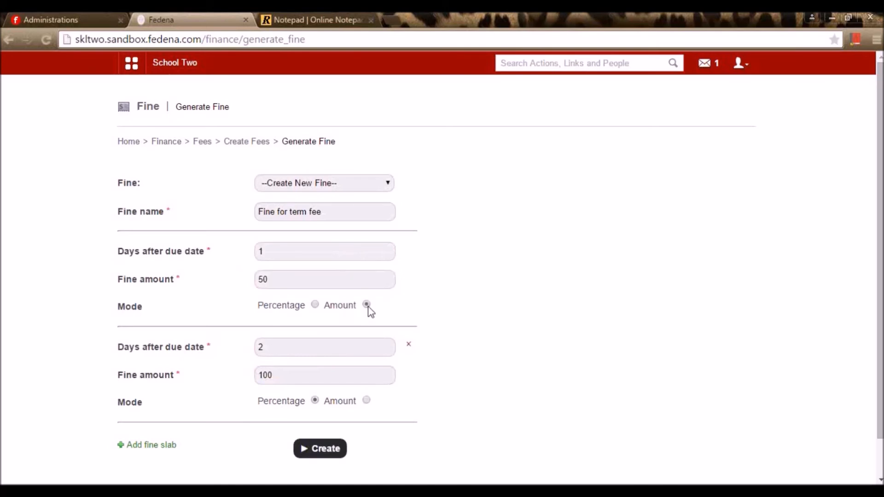
{"action": "double_click", "coordinate": [281, 281]}
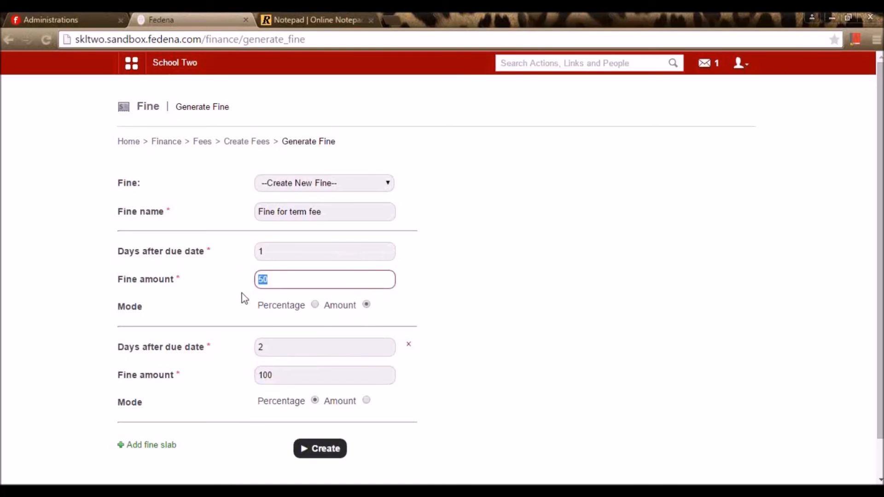
{"action": "left_click", "coordinate": [319, 305]}
{"action": "left_click", "coordinate": [315, 305]}
{"action": "double_click", "coordinate": [290, 286]}
{"action": "type", "text": "2"}
{"action": "left_click", "coordinate": [513, 321]}
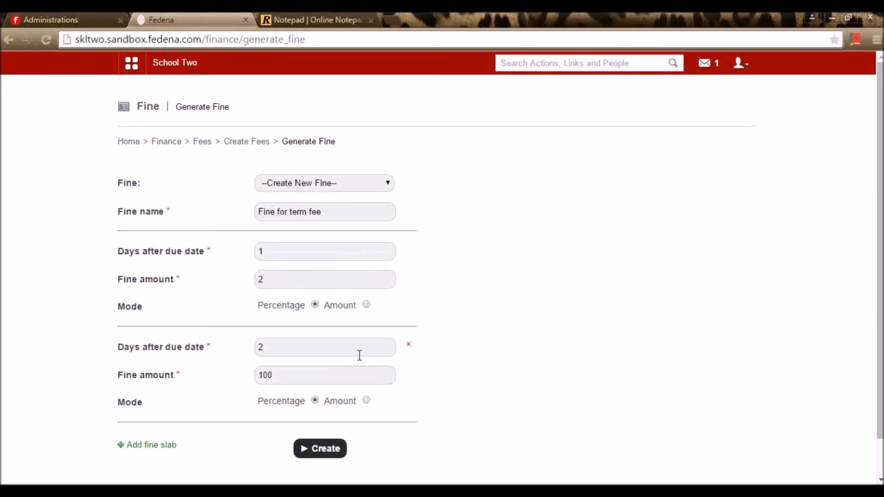
- Set the second slab's amount to 2 and create the fine
{"action": "double_click", "coordinate": [273, 373]}
{"action": "type", "text": "2"}
{"action": "left_click", "coordinate": [449, 439]}
{"action": "left_click", "coordinate": [344, 450]}
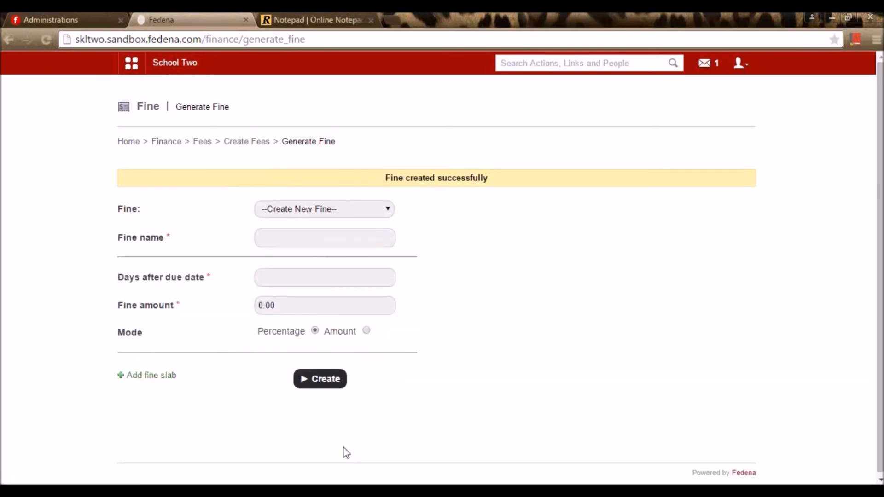
{"action": "left_click", "coordinate": [247, 145]}
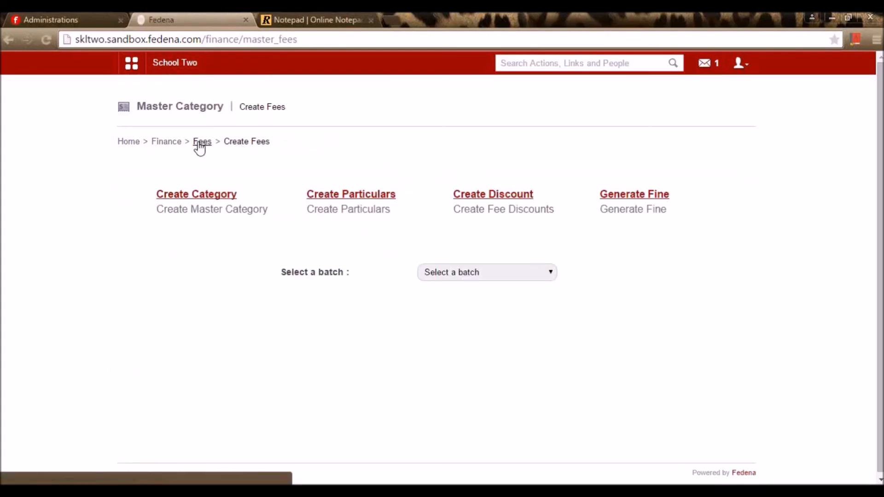
- Open Create Fee Collection and choose Term fee for class 3 as the fee category
{"action": "left_click", "coordinate": [199, 143]}
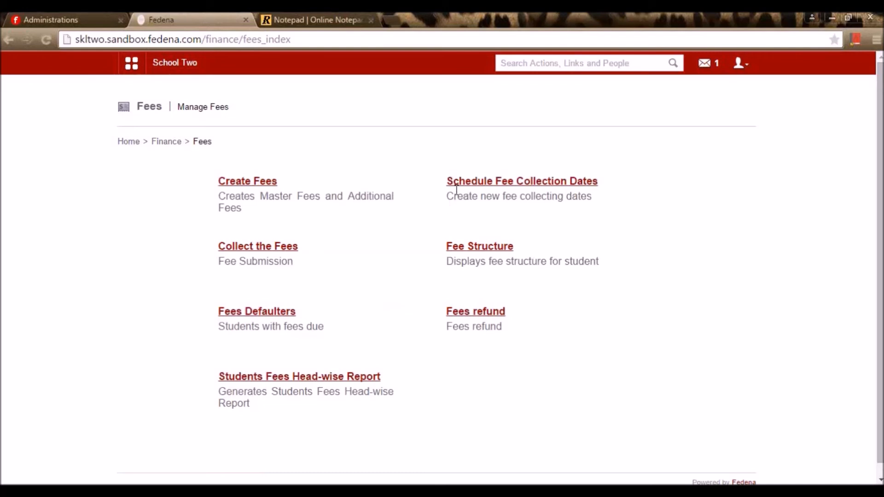
{"action": "left_click", "coordinate": [489, 183]}
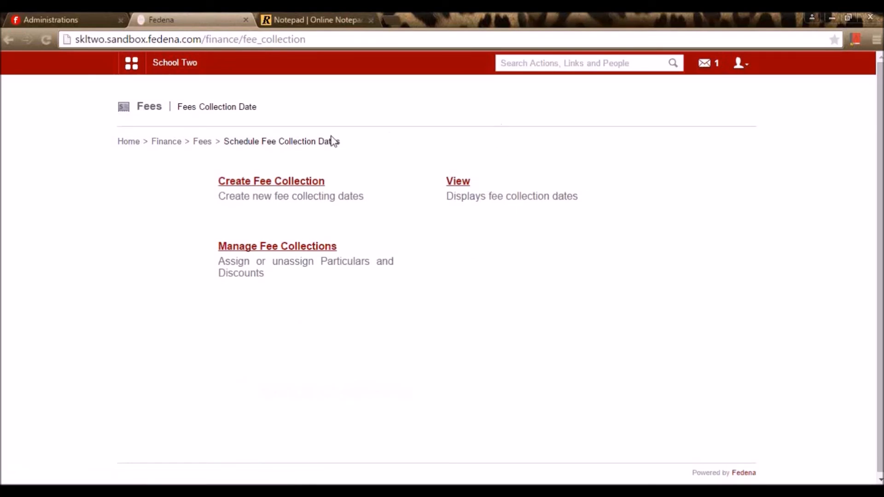
{"action": "left_click", "coordinate": [294, 184]}
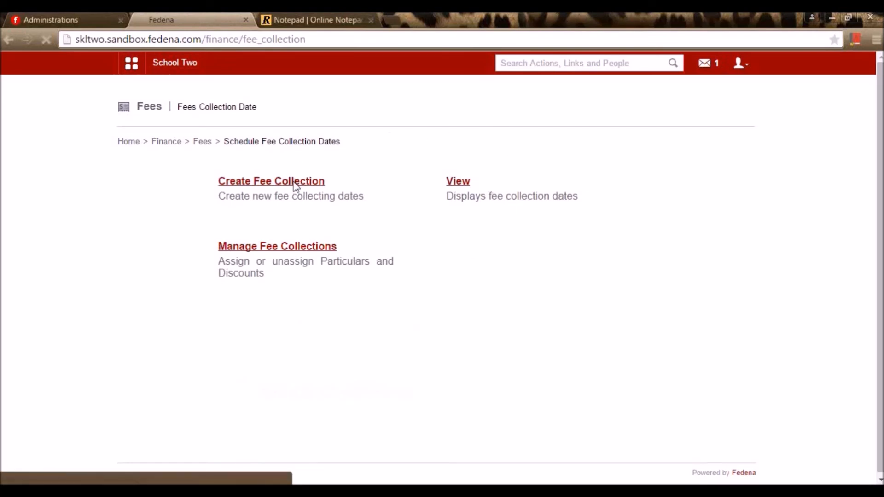
{"action": "left_click", "coordinate": [302, 184]}
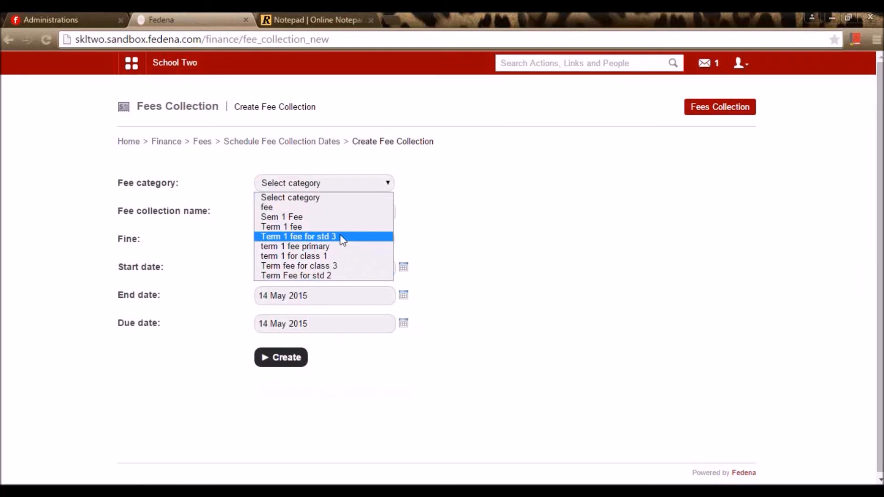
{"action": "left_click", "coordinate": [364, 265]}
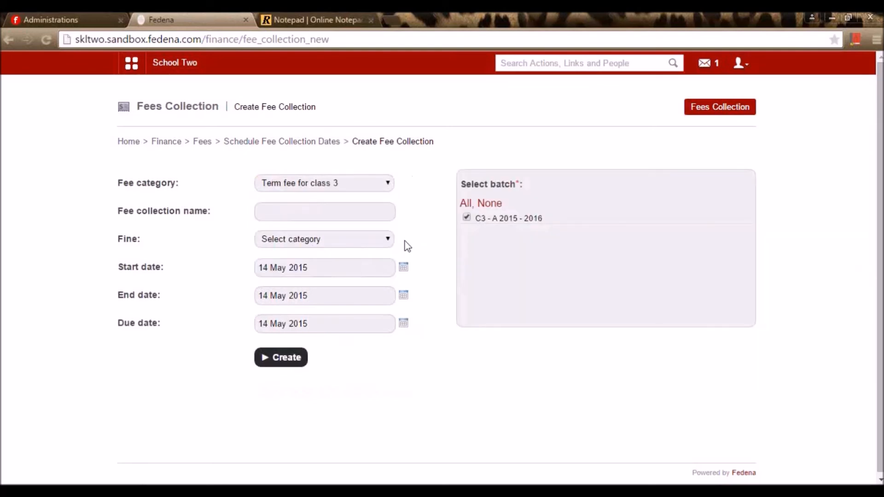
- Name the collection 'term 1 fee' and apply the Fine for term fee rule
{"action": "left_click", "coordinate": [323, 212]}
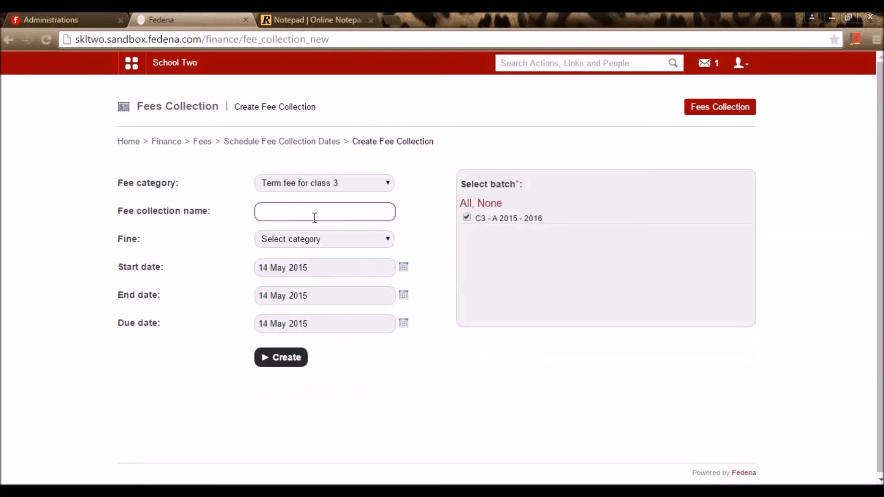
{"action": "type", "text": "term"}
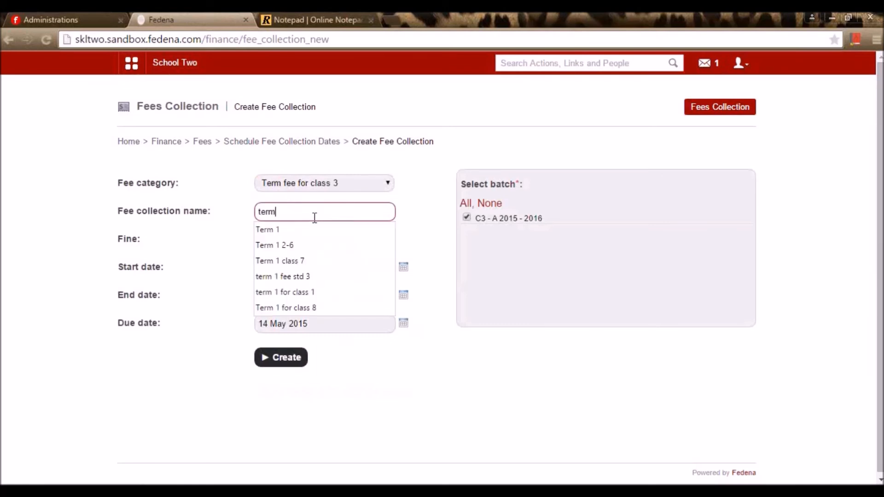
{"action": "type", "text": " 1 fee"}
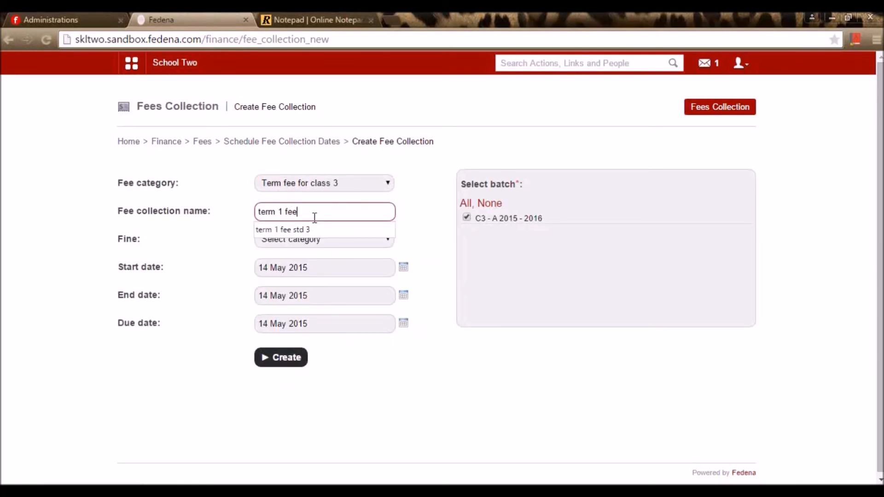
{"action": "left_click", "coordinate": [471, 428]}
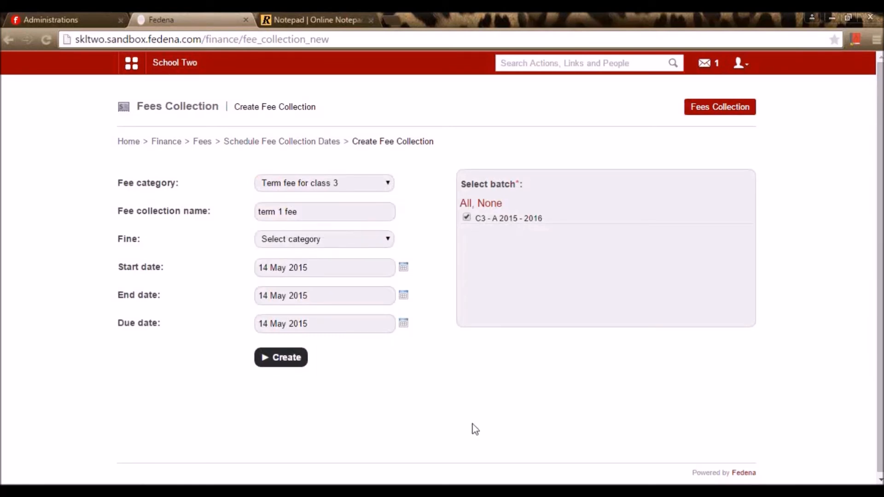
{"action": "left_click", "coordinate": [376, 242]}
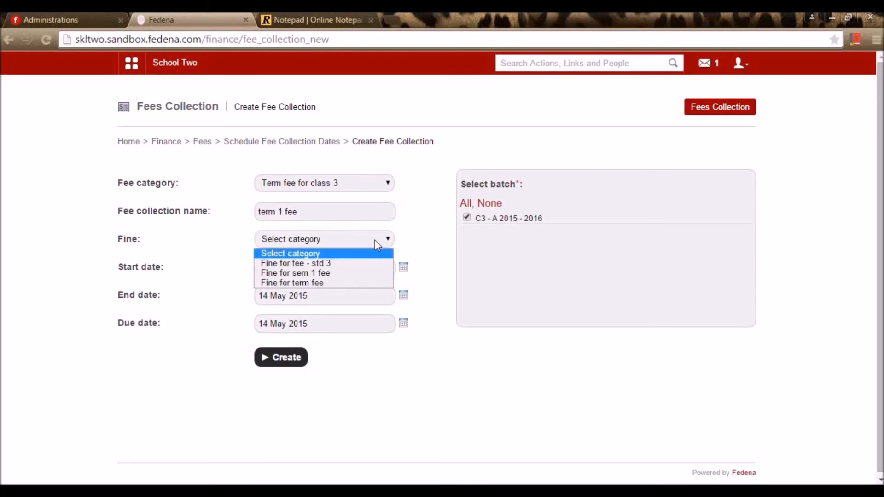
{"action": "left_click", "coordinate": [353, 283]}
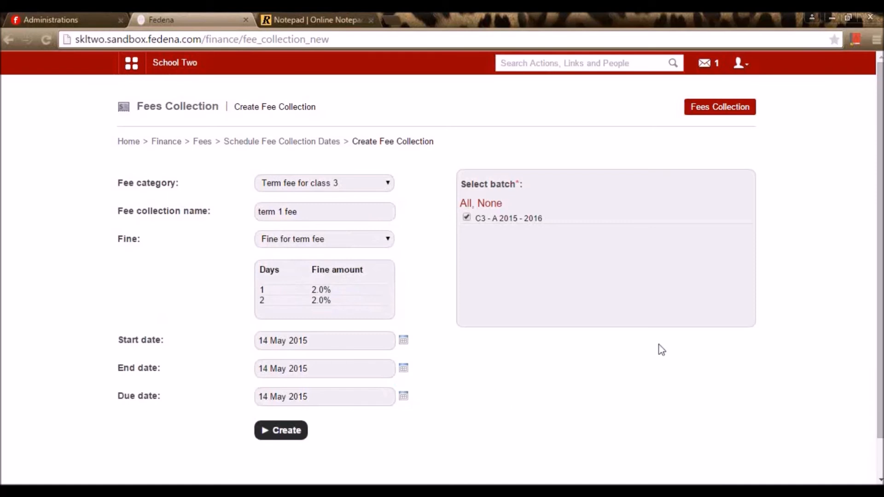
- Set dates 14 May start, 20 May end, 21 May 2015 due, create, and view the queued job
{"action": "left_click", "coordinate": [404, 341]}
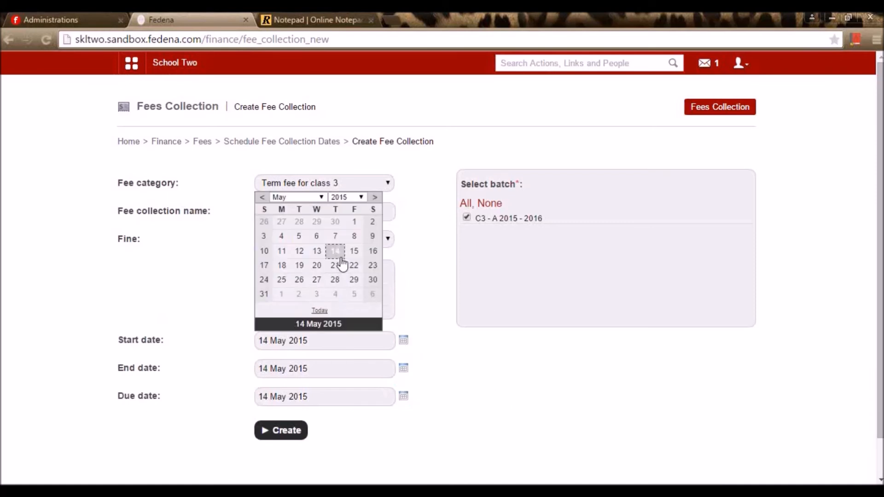
{"action": "left_click", "coordinate": [336, 253]}
{"action": "left_click", "coordinate": [404, 368]}
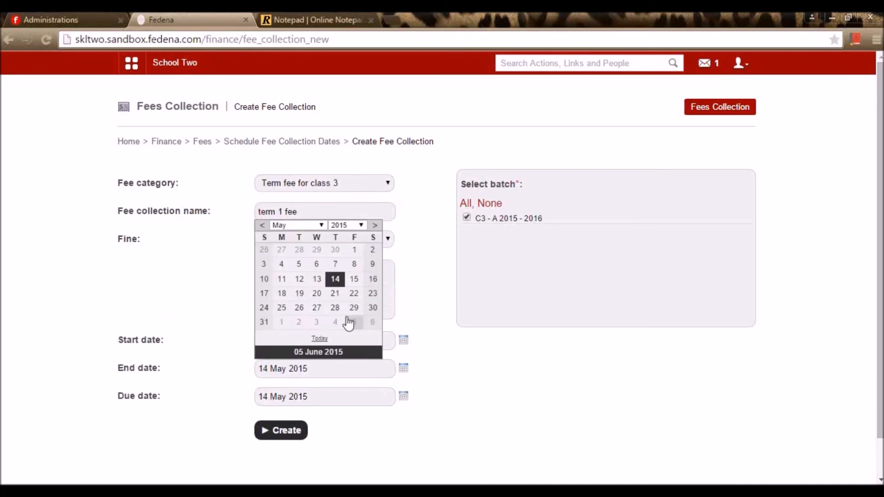
{"action": "left_click", "coordinate": [316, 293]}
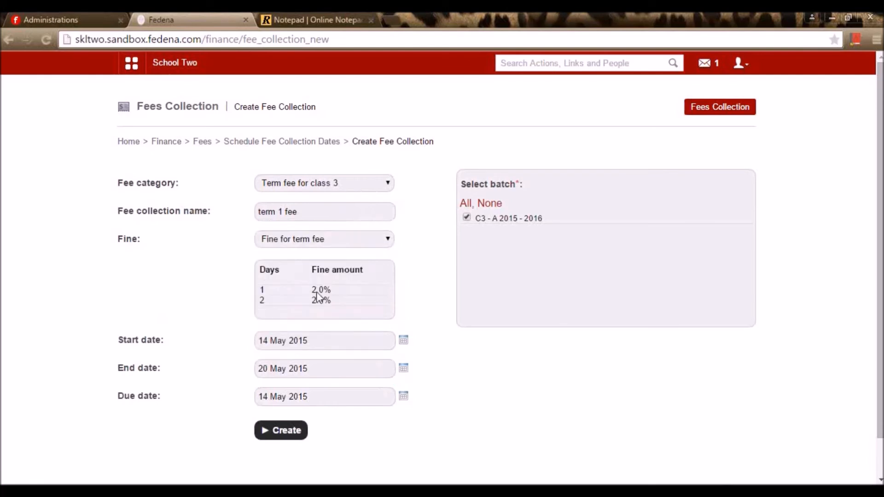
{"action": "left_click", "coordinate": [403, 397]}
{"action": "left_click", "coordinate": [337, 324]}
{"action": "left_click", "coordinate": [282, 435]}
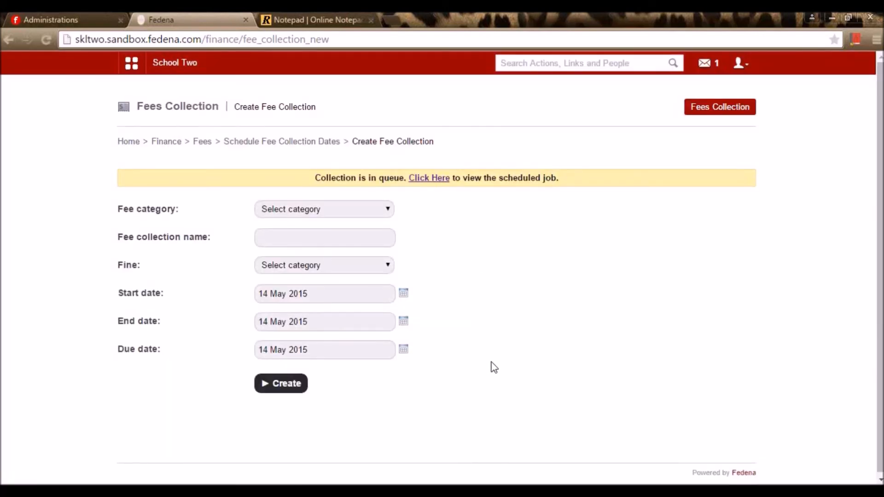
{"action": "left_click", "coordinate": [435, 179]}
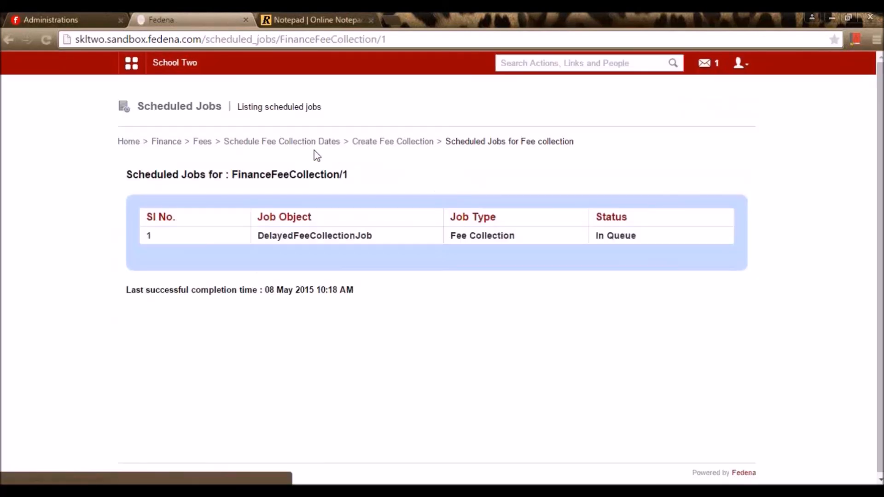
- View existing fee collection dates, trying batches until showing C1 - A 15-16
{"action": "left_click", "coordinate": [296, 144]}
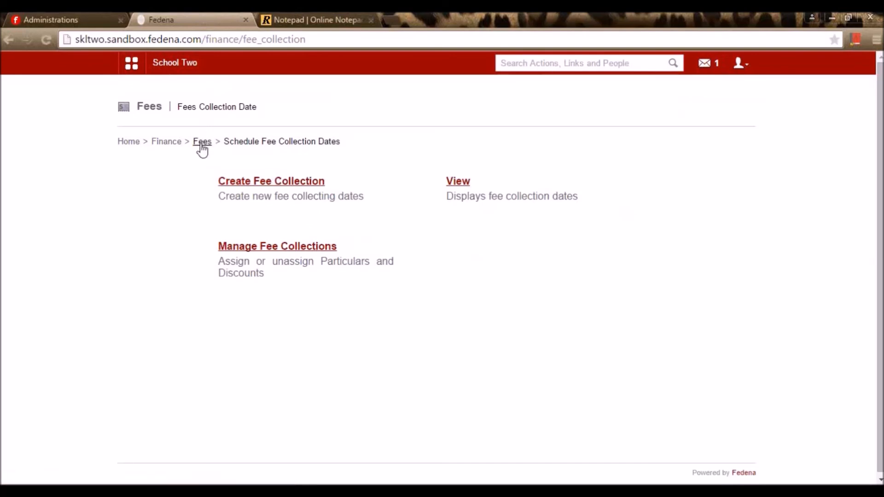
{"action": "left_click", "coordinate": [461, 184]}
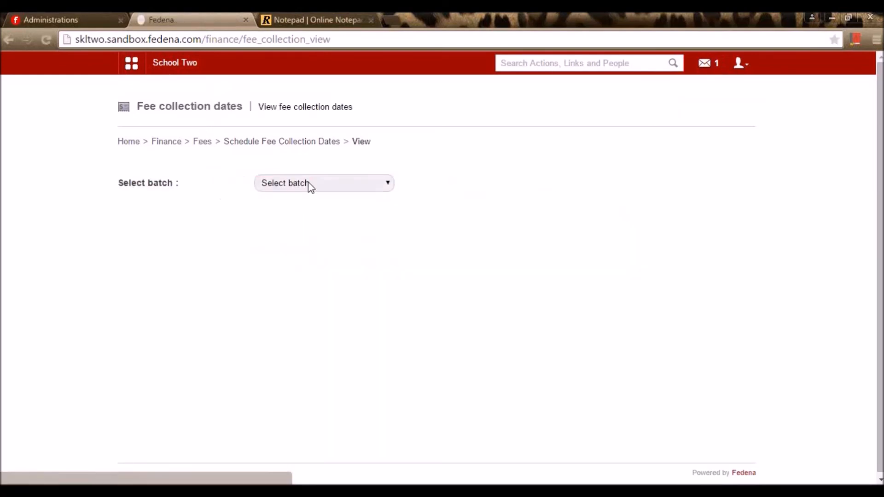
{"action": "left_click", "coordinate": [309, 185]}
{"action": "left_click", "coordinate": [357, 208]}
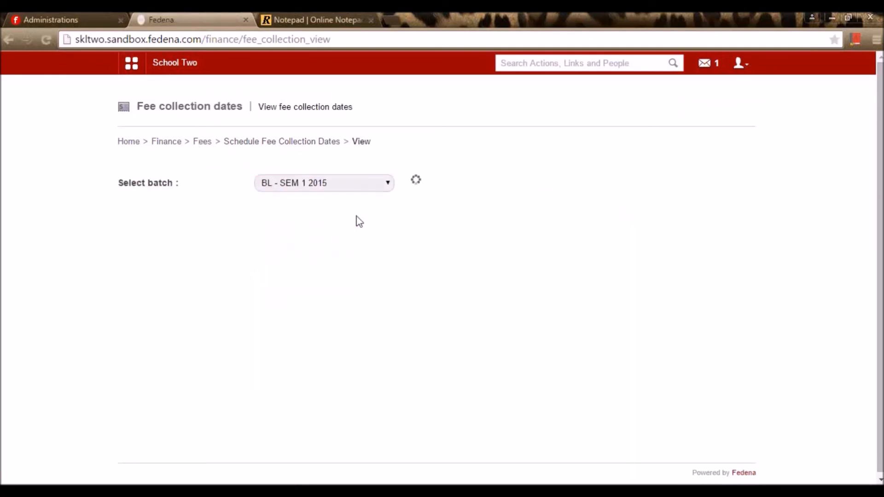
{"action": "left_click", "coordinate": [322, 183]}
{"action": "left_click", "coordinate": [322, 217]}
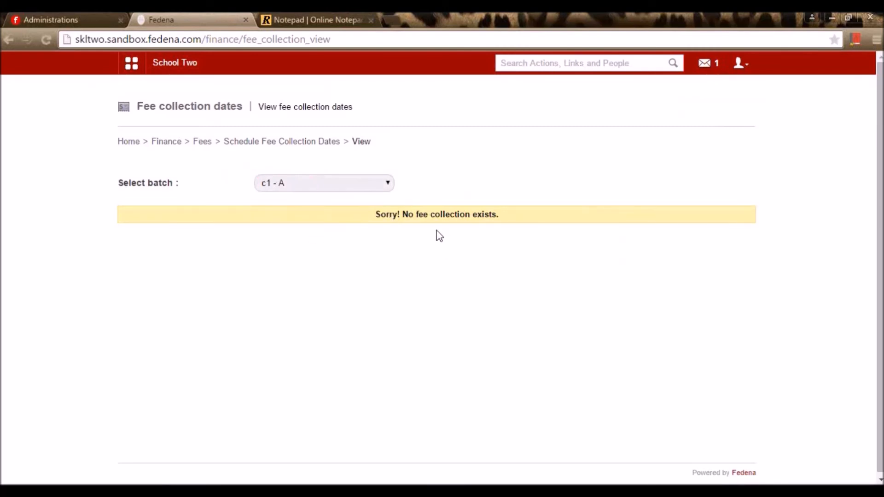
{"action": "left_click", "coordinate": [371, 183]}
{"action": "left_click", "coordinate": [341, 226]}
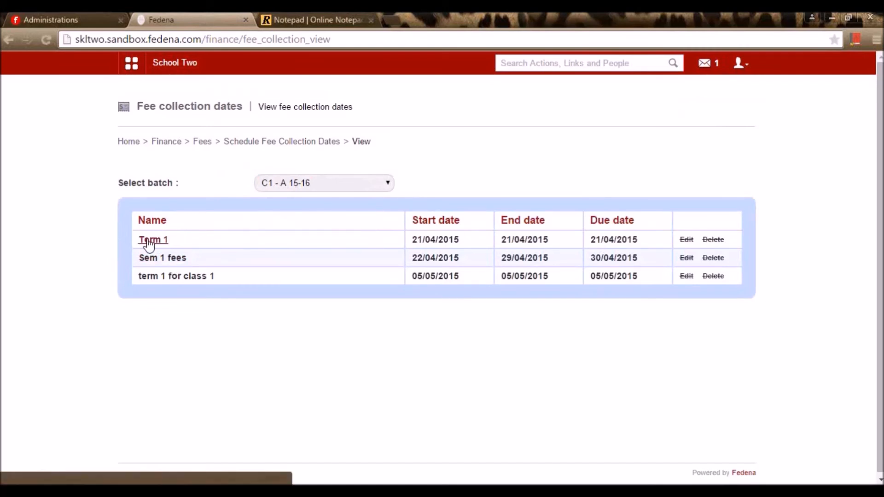
- Review the Term 1 collection details (7000.00 Admission fee) and return to the options page
{"action": "left_click", "coordinate": [148, 241]}
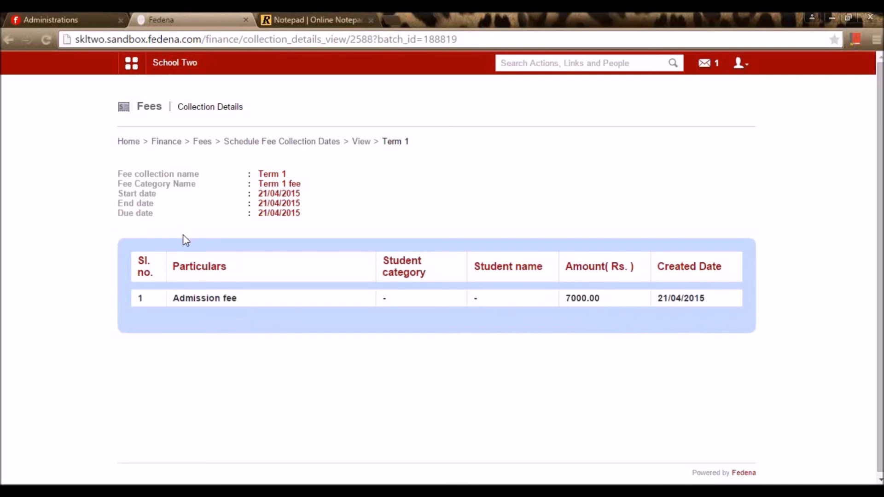
{"action": "key", "text": "alt+Left"}
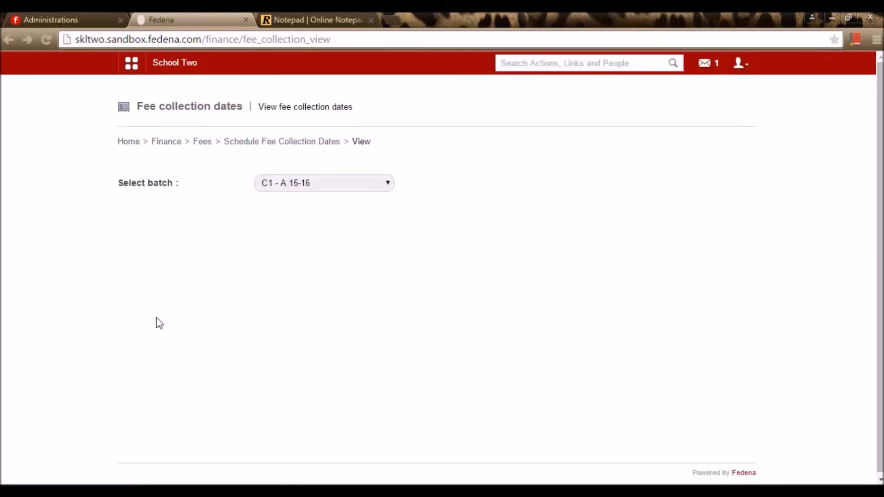
{"action": "left_click", "coordinate": [253, 143]}
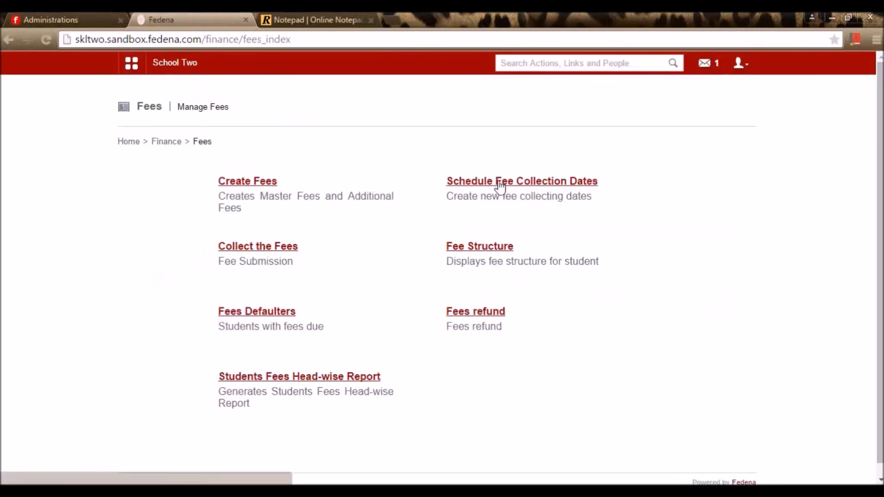
- Open fee submission by batch for C3 - A 2015 - 2016 and load the term 1 fee
{"action": "left_click", "coordinate": [256, 252]}
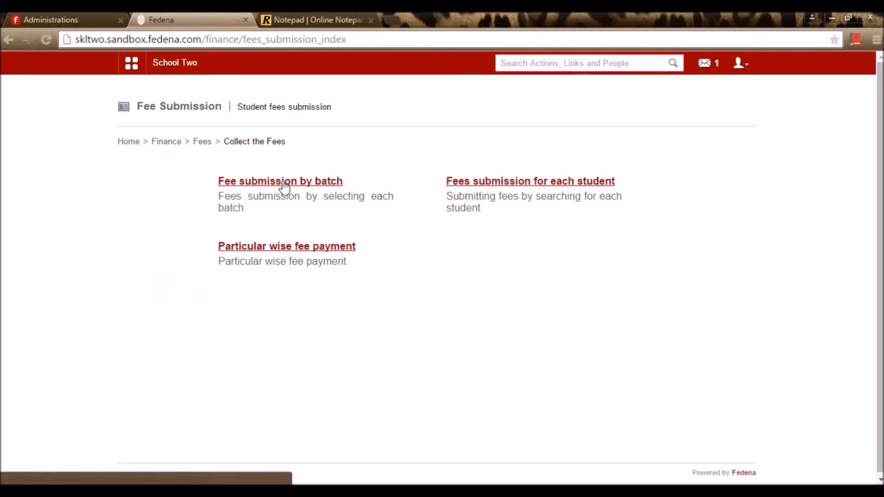
{"action": "left_click", "coordinate": [341, 183]}
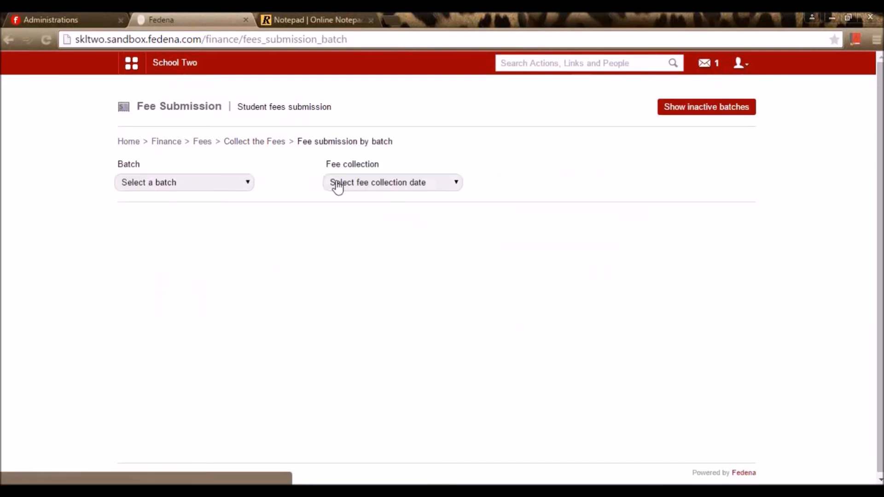
{"action": "left_click", "coordinate": [218, 186]}
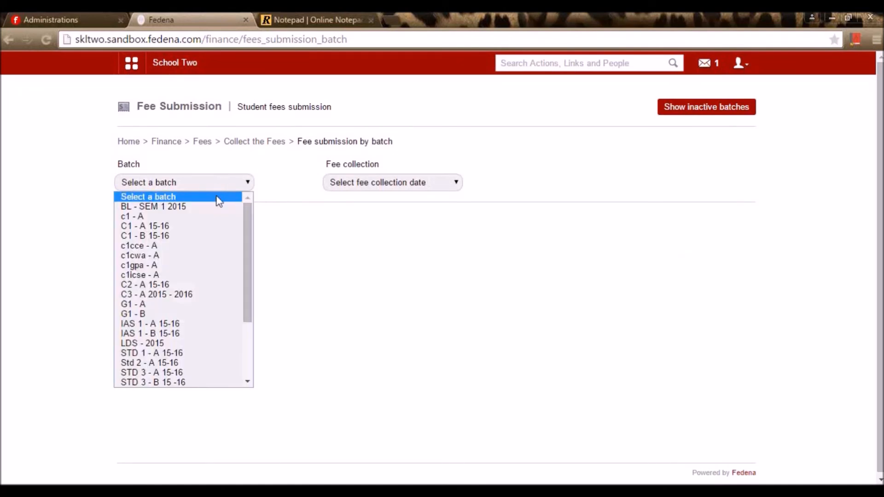
{"action": "left_click", "coordinate": [182, 299]}
{"action": "left_click", "coordinate": [384, 185]}
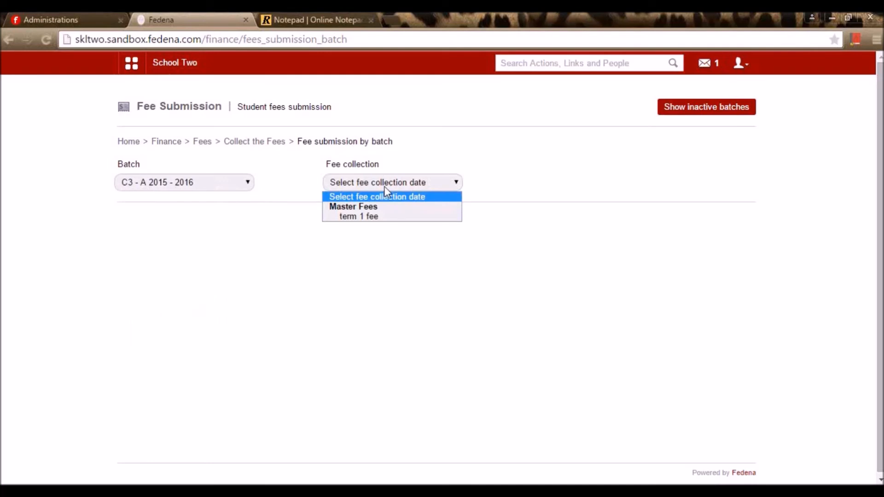
{"action": "left_click", "coordinate": [369, 216]}
{"action": "scroll", "coordinate": [302, 282], "scroll_direction": "down", "scroll_amount": 3}
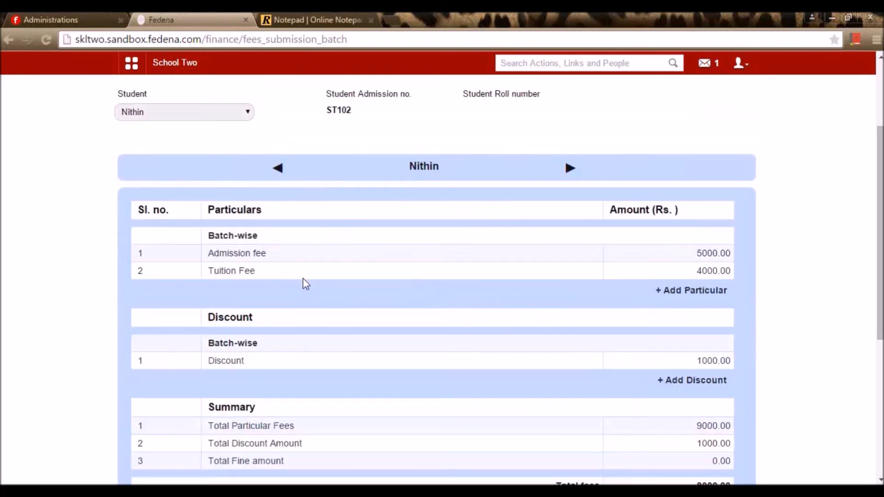
{"action": "scroll", "coordinate": [211, 231], "scroll_direction": "up", "scroll_amount": 3}
- Compare the students' fees and settle on the first student: 9000.00 less 1000.00 discount, 8000.00 due
{"action": "left_click", "coordinate": [179, 243]}
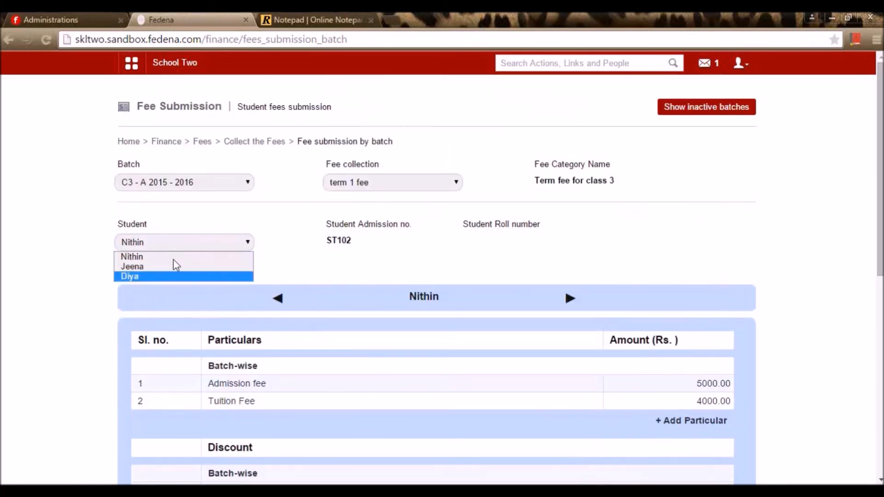
{"action": "left_click", "coordinate": [75, 244]}
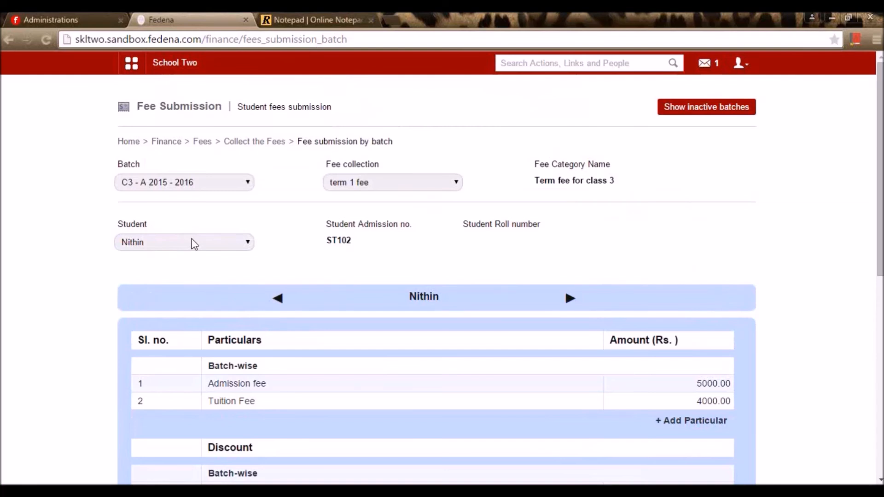
{"action": "scroll", "coordinate": [357, 234], "scroll_direction": "down", "scroll_amount": 9}
{"action": "scroll", "coordinate": [455, 272], "scroll_direction": "up", "scroll_amount": 6}
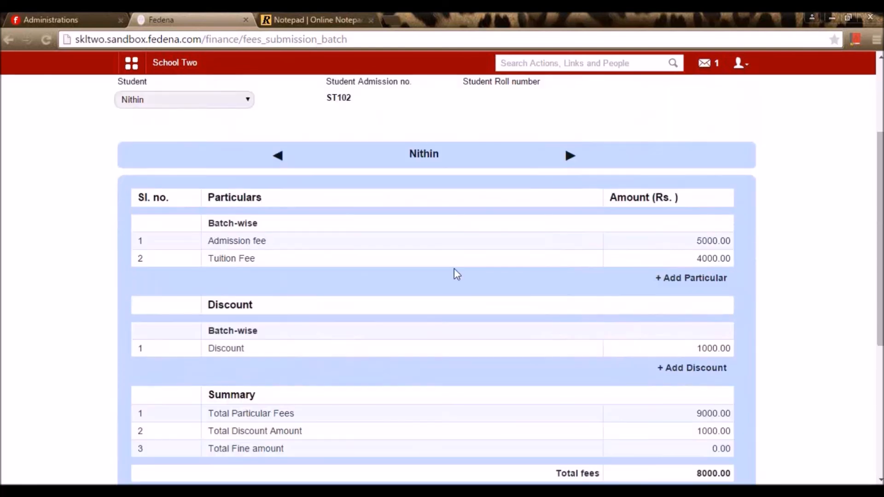
{"action": "scroll", "coordinate": [295, 389], "scroll_direction": "down", "scroll_amount": 5}
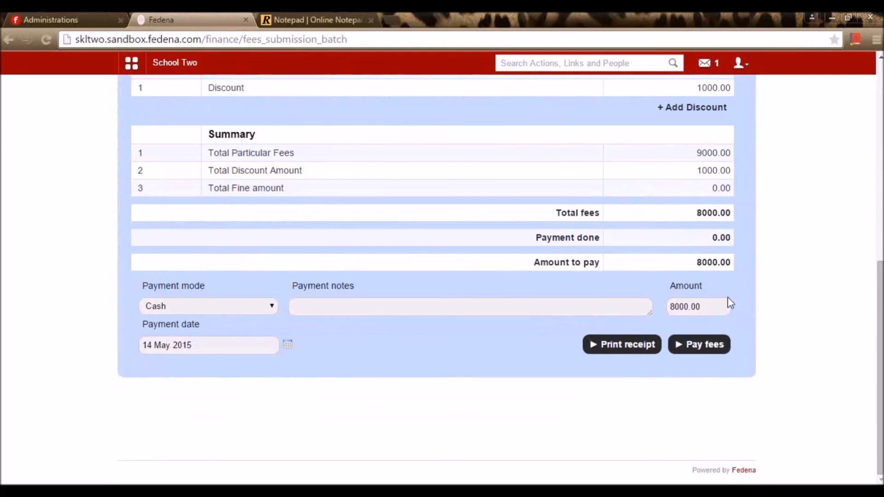
{"action": "scroll", "coordinate": [329, 233], "scroll_direction": "up", "scroll_amount": 10}
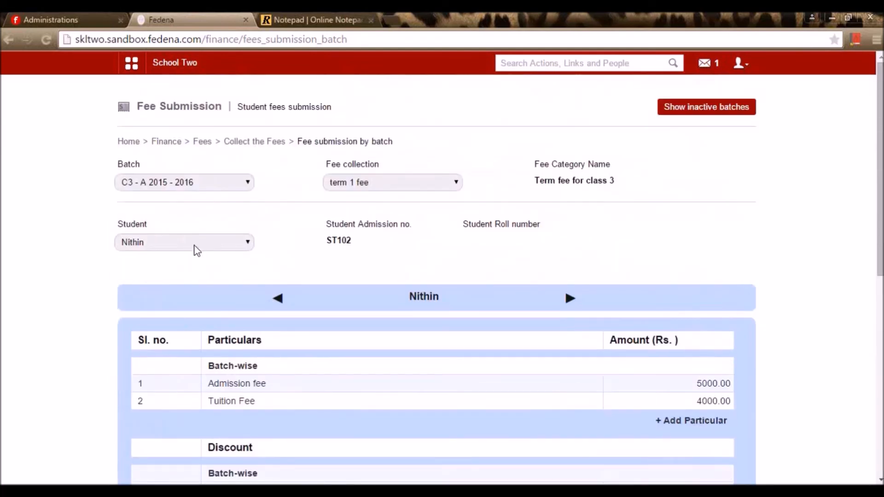
{"action": "left_click", "coordinate": [190, 247]}
{"action": "left_click", "coordinate": [187, 263]}
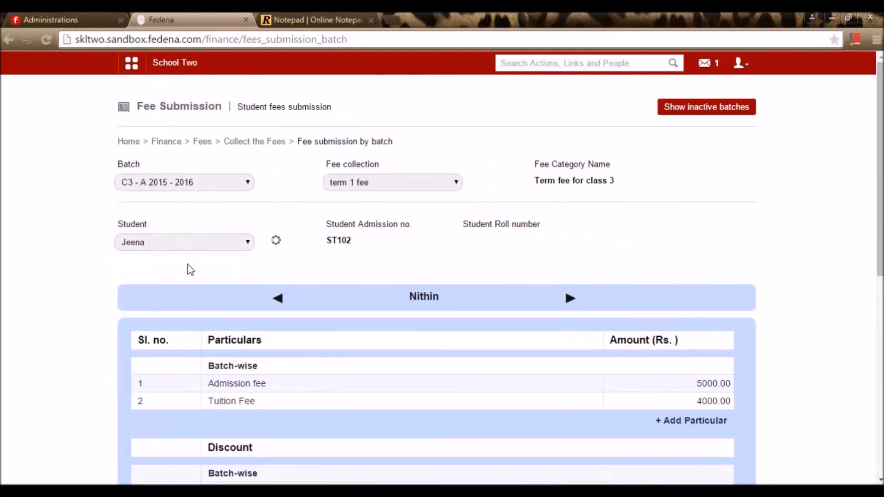
{"action": "left_click", "coordinate": [241, 251]}
{"action": "left_click", "coordinate": [183, 254]}
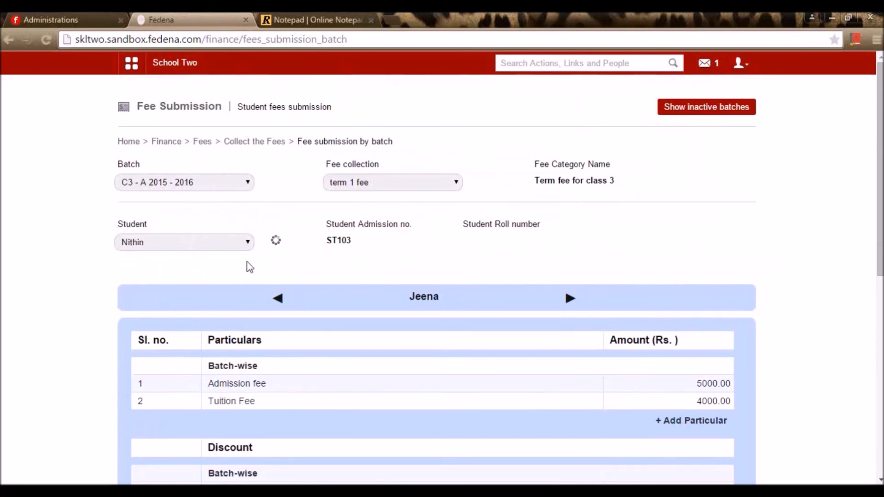
{"action": "scroll", "coordinate": [562, 256], "scroll_direction": "down", "scroll_amount": 7}
{"action": "scroll", "coordinate": [696, 225], "scroll_direction": "up", "scroll_amount": 4}
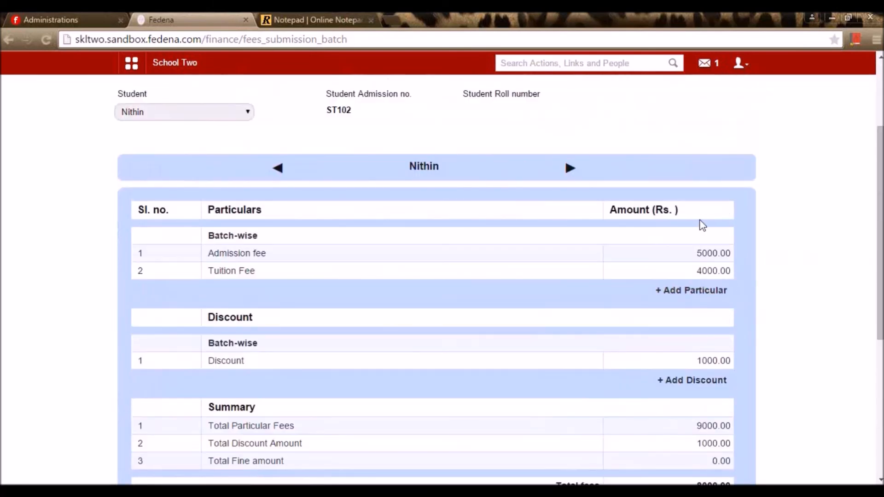
{"action": "scroll", "coordinate": [700, 225], "scroll_direction": "down", "scroll_amount": 6}
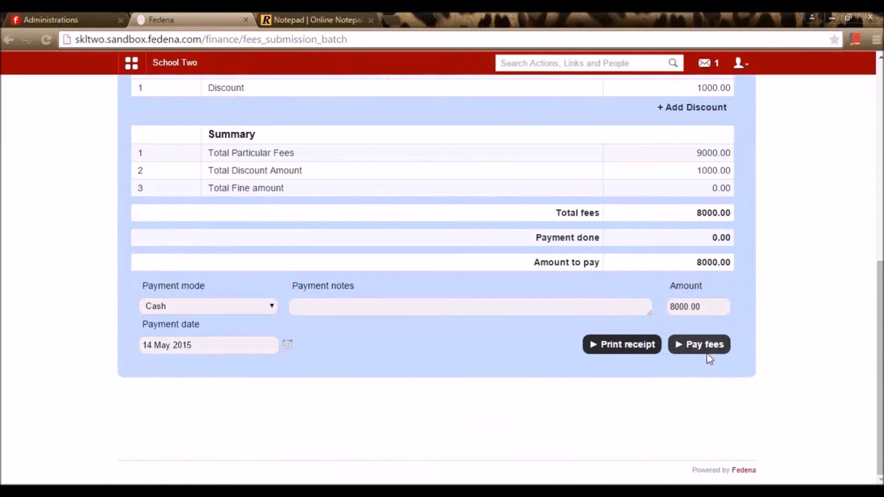
- Pay the student's 8000.00 fee in cash and print receipt 31 as a PDF
{"action": "left_click", "coordinate": [199, 307]}
{"action": "left_click", "coordinate": [375, 334]}
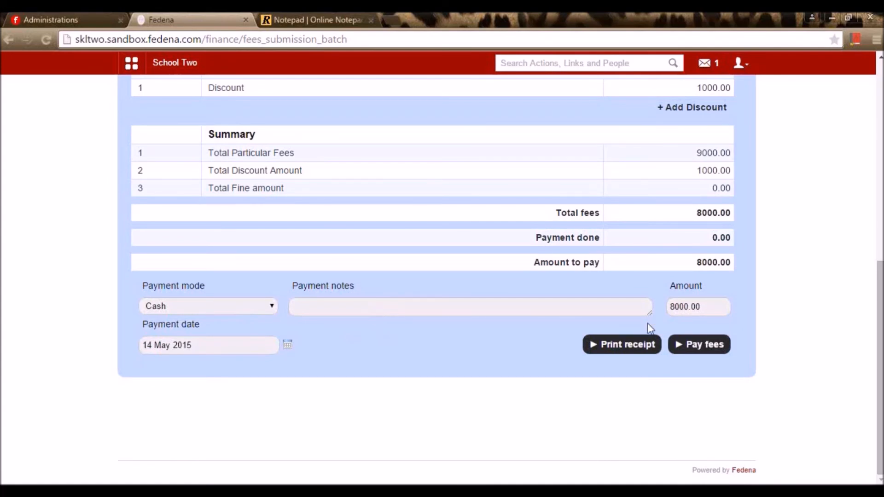
{"action": "left_click", "coordinate": [711, 353]}
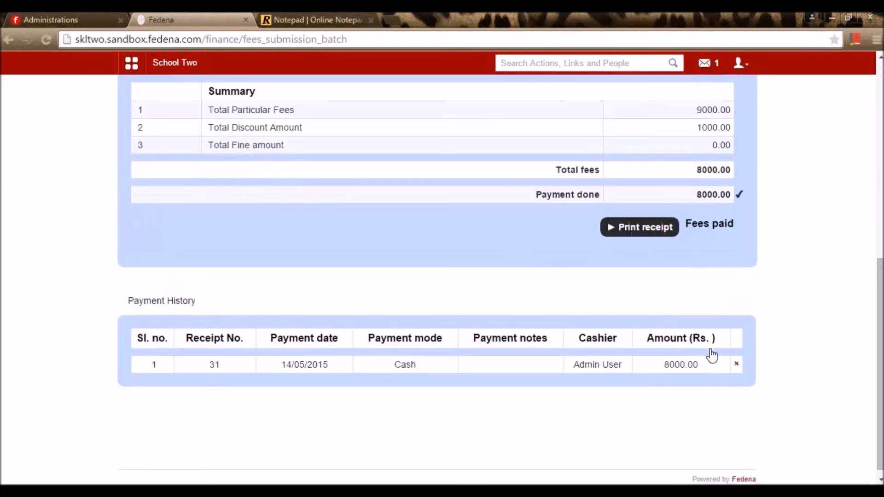
{"action": "left_click", "coordinate": [650, 234]}
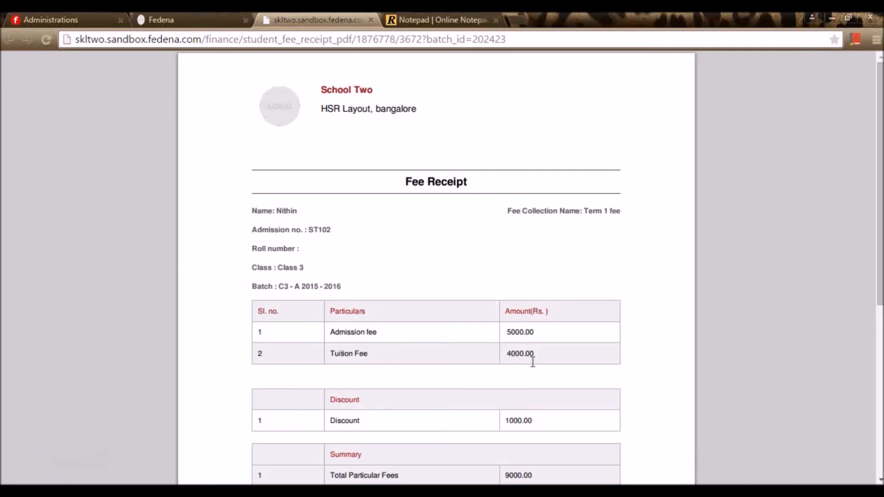
{"action": "scroll", "coordinate": [552, 347], "scroll_direction": "down", "scroll_amount": 3}
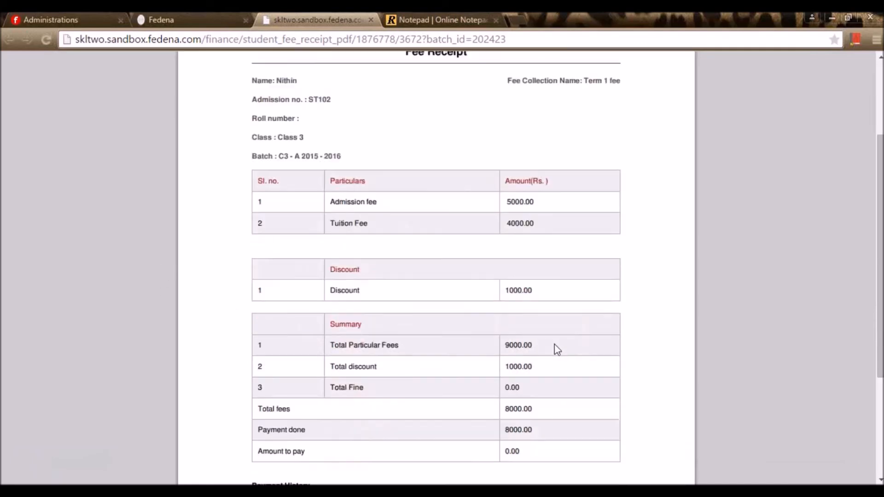
{"action": "scroll", "coordinate": [557, 346], "scroll_direction": "down", "scroll_amount": 3}
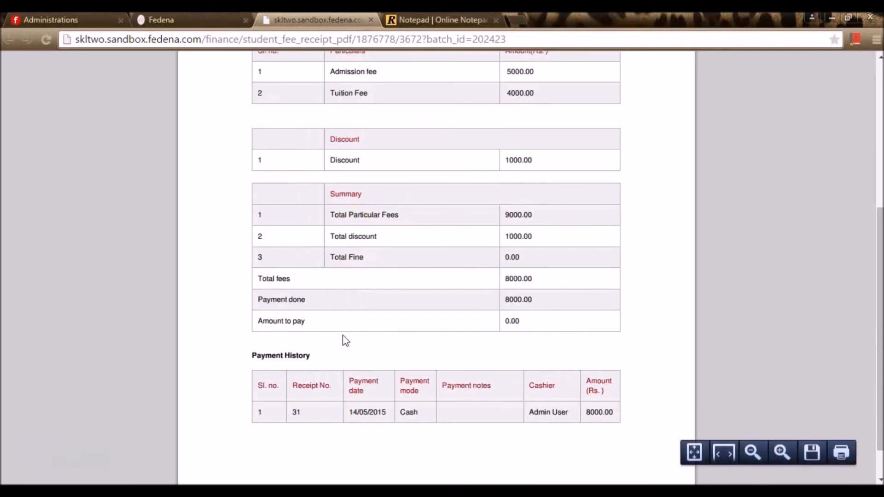
{"action": "left_click", "coordinate": [204, 14]}
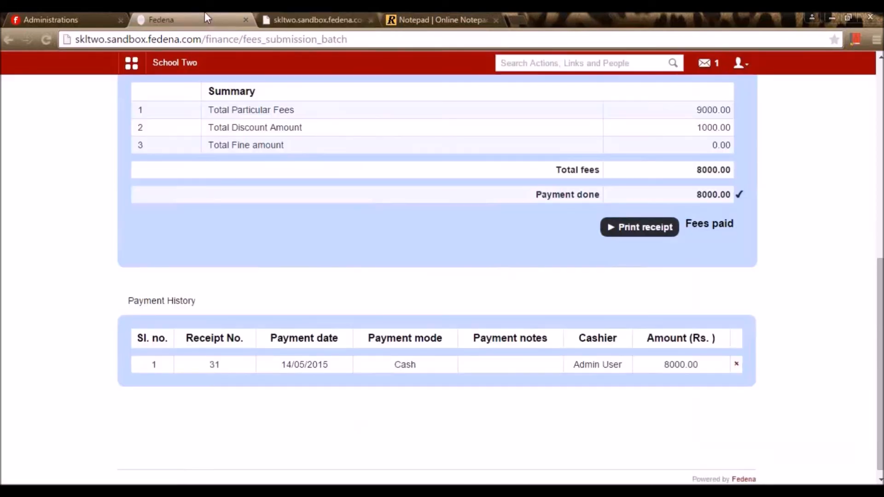
- Open Particular wise fee payment and click into its student search box
{"action": "scroll", "coordinate": [381, 284], "scroll_direction": "up", "scroll_amount": 9}
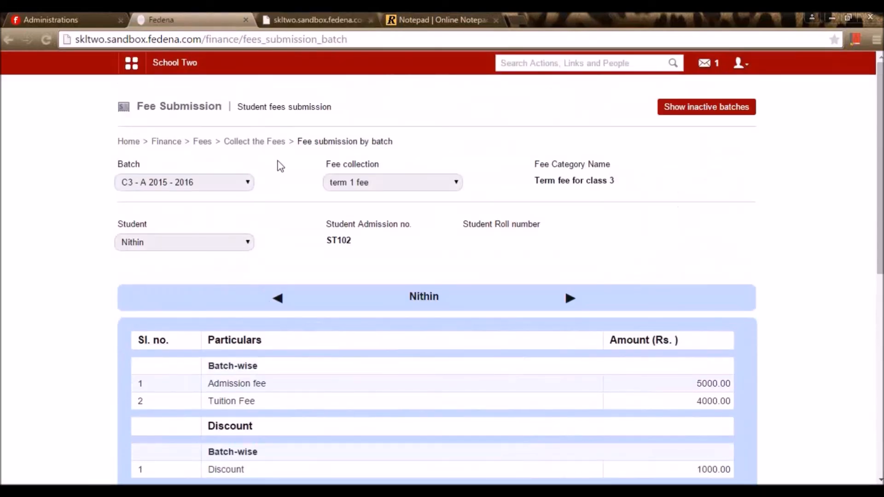
{"action": "left_click", "coordinate": [276, 147]}
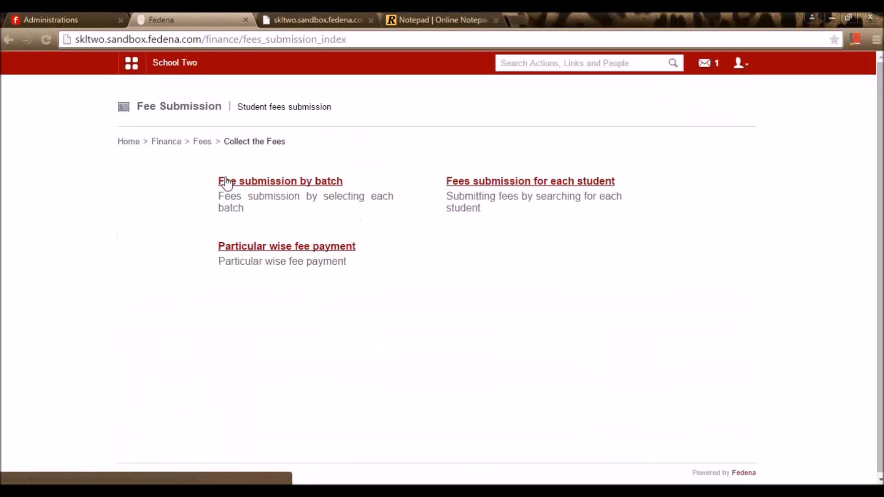
{"action": "left_click", "coordinate": [283, 251]}
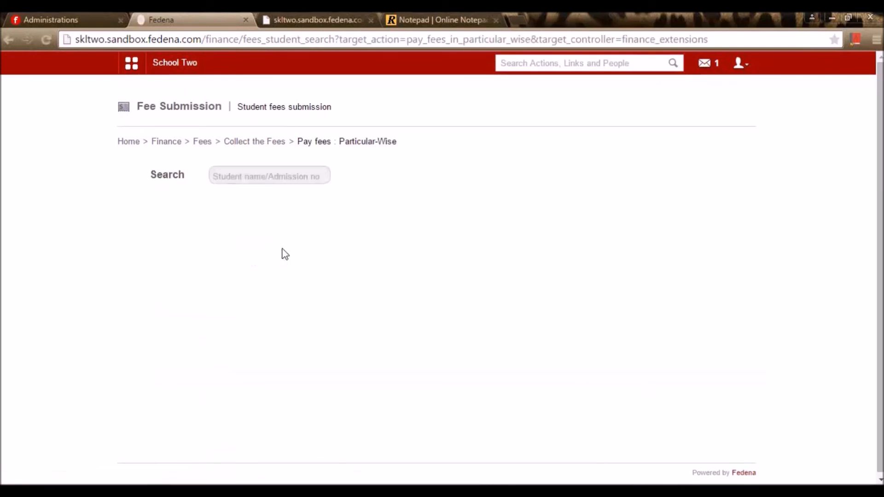
{"action": "left_click", "coordinate": [261, 181]}
{"action": "left_click_drag", "start_coordinate": [327, 145], "coordinate": [323, 147]}
- Recheck the C3 - A 2015 - 2016 term 1 fee student list, then reopen Particular-Wise payment
{"action": "left_click", "coordinate": [274, 145]}
{"action": "left_click", "coordinate": [272, 180]}
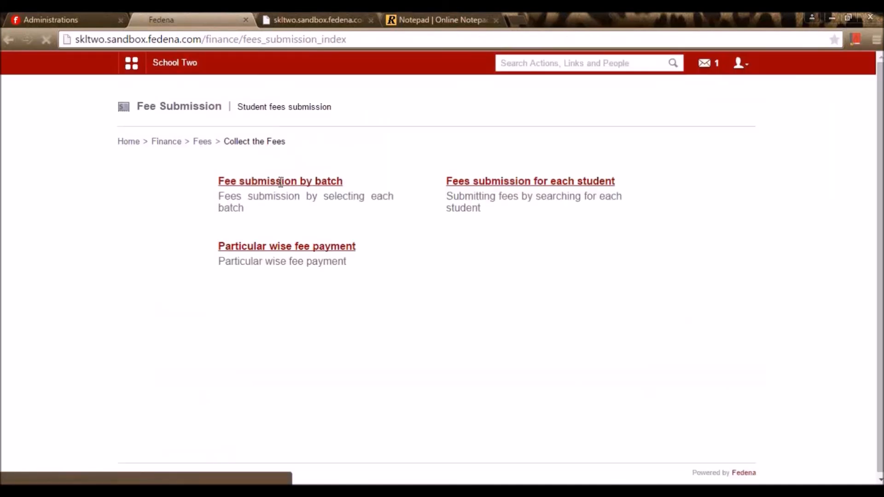
{"action": "left_click", "coordinate": [223, 183]}
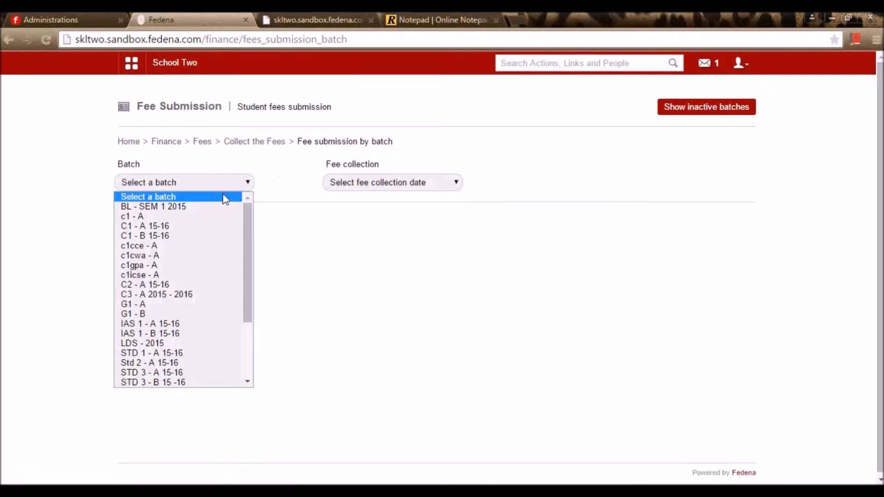
{"action": "left_click", "coordinate": [188, 295]}
{"action": "left_click", "coordinate": [408, 184]}
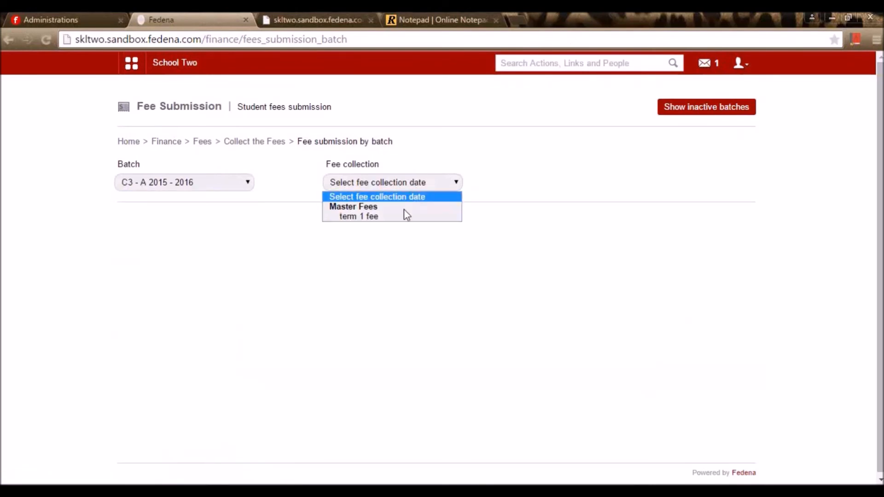
{"action": "left_click", "coordinate": [371, 218]}
{"action": "left_click", "coordinate": [164, 244]}
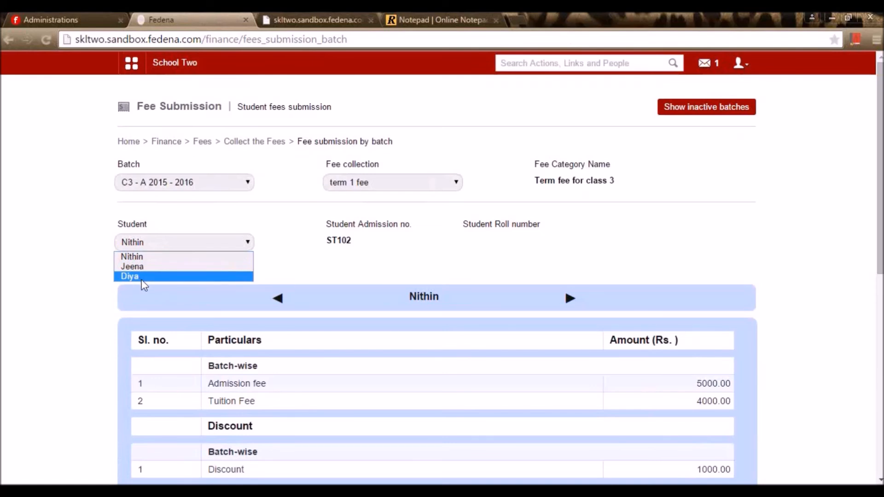
{"action": "left_click", "coordinate": [232, 142]}
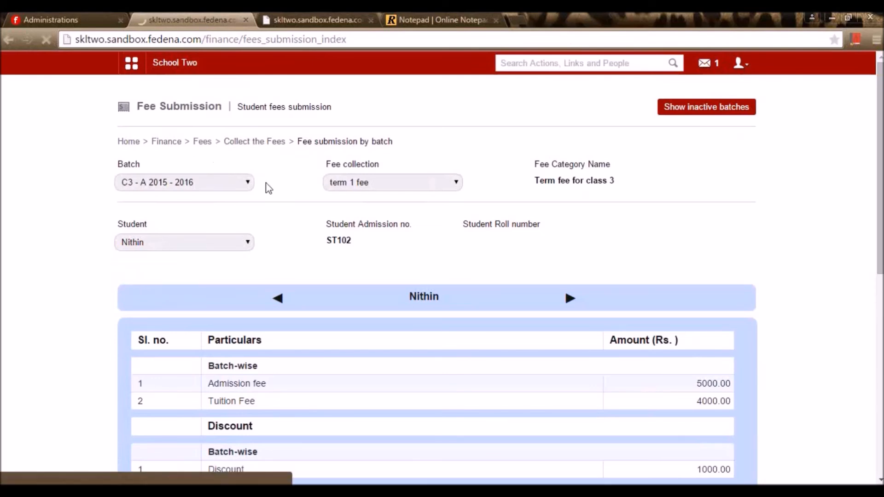
{"action": "left_click", "coordinate": [265, 249]}
- Search for the student by name and load the term 1 fee - 14/05/2015 collection (Admission 5000.00, Tuition 4000.00)
{"action": "left_click", "coordinate": [240, 173]}
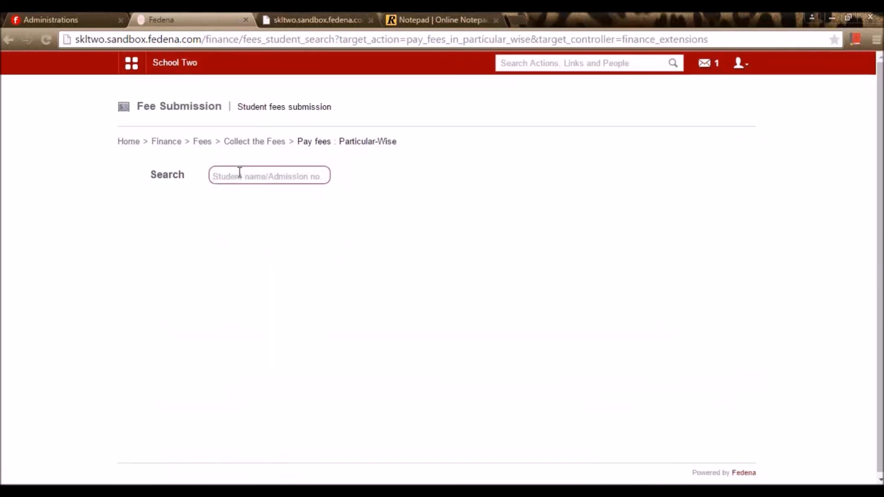
{"action": "type", "text": "diya"}
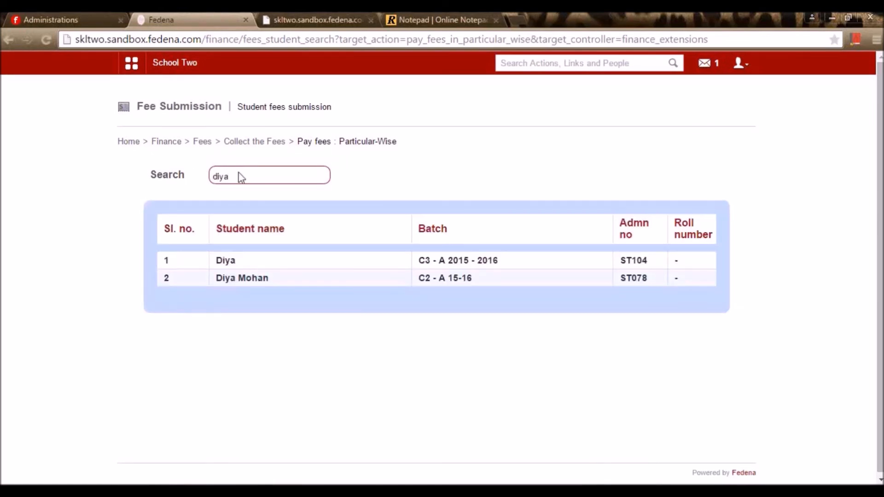
{"action": "left_click", "coordinate": [232, 263]}
{"action": "left_click", "coordinate": [337, 182]}
{"action": "left_click", "coordinate": [327, 205]}
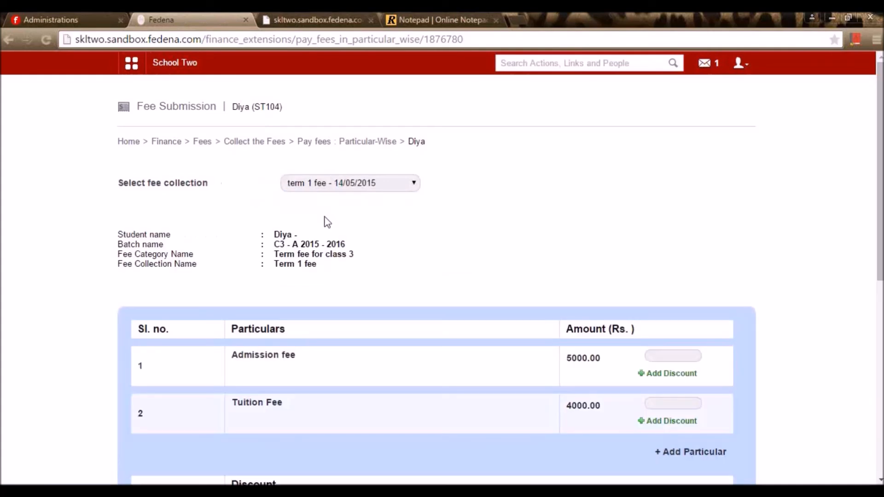
{"action": "scroll", "coordinate": [327, 222], "scroll_direction": "down", "scroll_amount": 3}
{"action": "scroll", "coordinate": [643, 274], "scroll_direction": "down", "scroll_amount": 6}
{"action": "scroll", "coordinate": [644, 313], "scroll_direction": "up", "scroll_amount": 6}
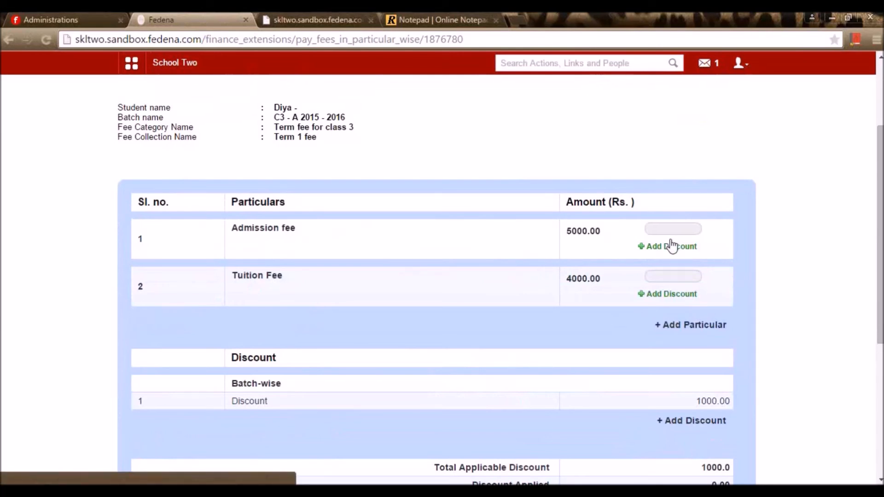
{"action": "scroll", "coordinate": [681, 260], "scroll_direction": "down", "scroll_amount": 3}
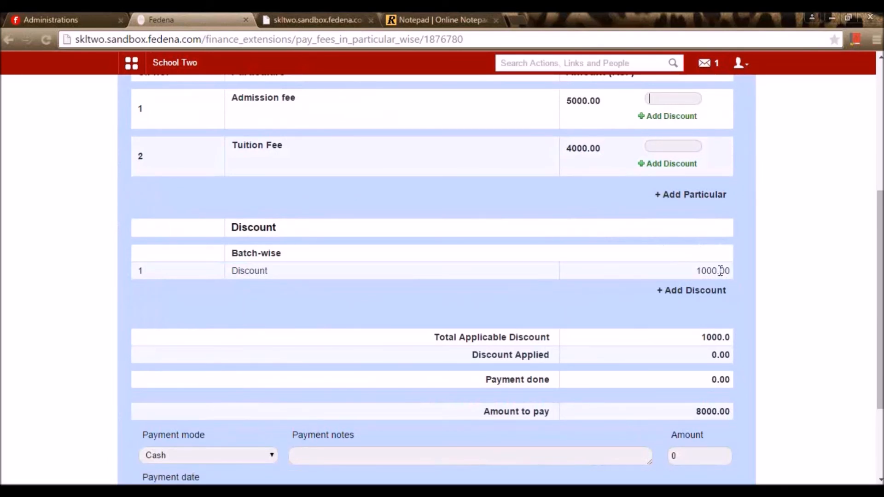
{"action": "scroll", "coordinate": [720, 271], "scroll_direction": "up", "scroll_amount": 3}
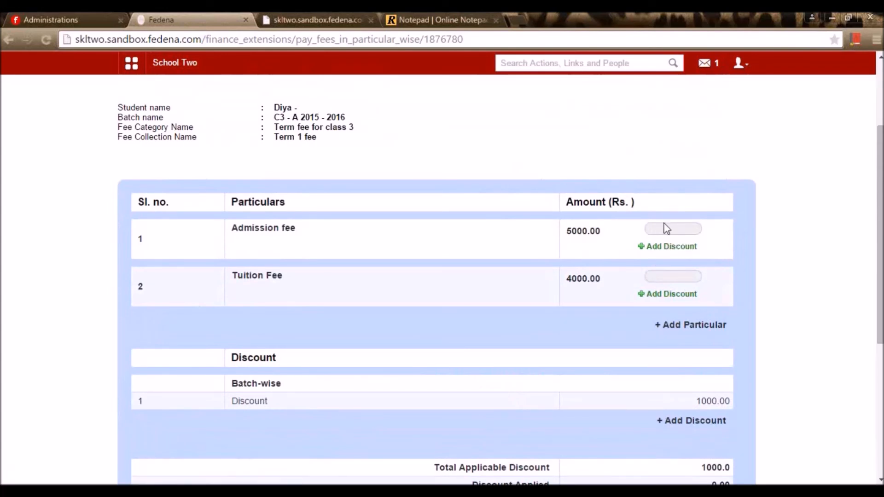
- Add a 1000 discount named 'discount' to Diya's Admission fee
{"action": "left_click", "coordinate": [678, 253]}
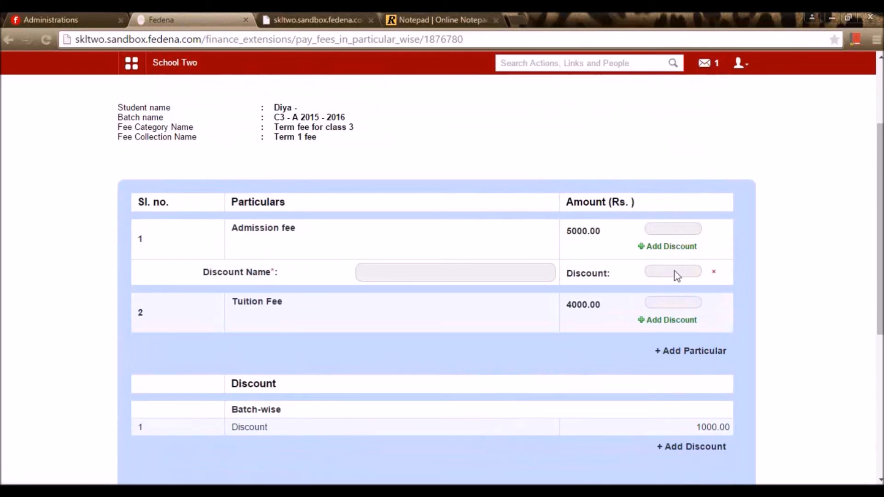
{"action": "scroll", "coordinate": [664, 274], "scroll_direction": "down", "scroll_amount": 2}
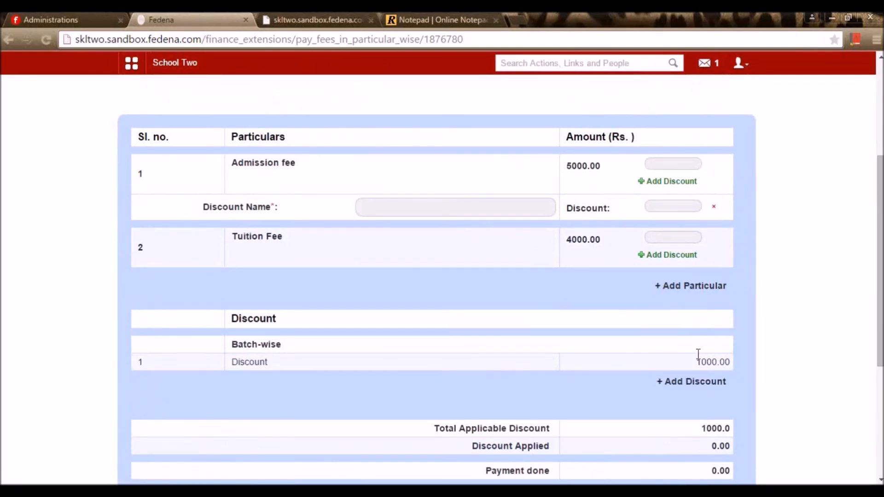
{"action": "type", "text": "1000"}
- Enter 4000 as the Admission fee payment amount, submit, and dismiss the missing-name warning
{"action": "left_click", "coordinate": [673, 162]}
{"action": "scroll", "coordinate": [778, 298], "scroll_direction": "down", "scroll_amount": 4}
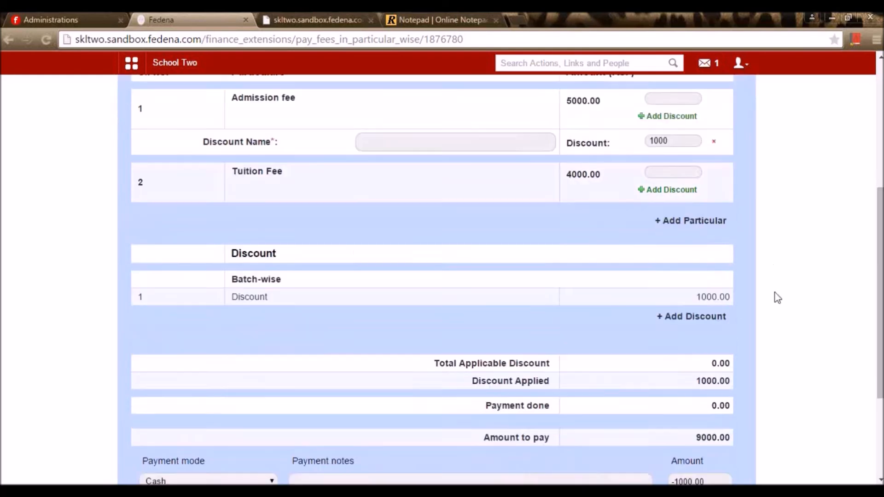
{"action": "scroll", "coordinate": [745, 300], "scroll_direction": "up", "scroll_amount": 4}
{"action": "scroll", "coordinate": [746, 299], "scroll_direction": "down", "scroll_amount": 3}
{"action": "scroll", "coordinate": [744, 297], "scroll_direction": "up", "scroll_amount": 3}
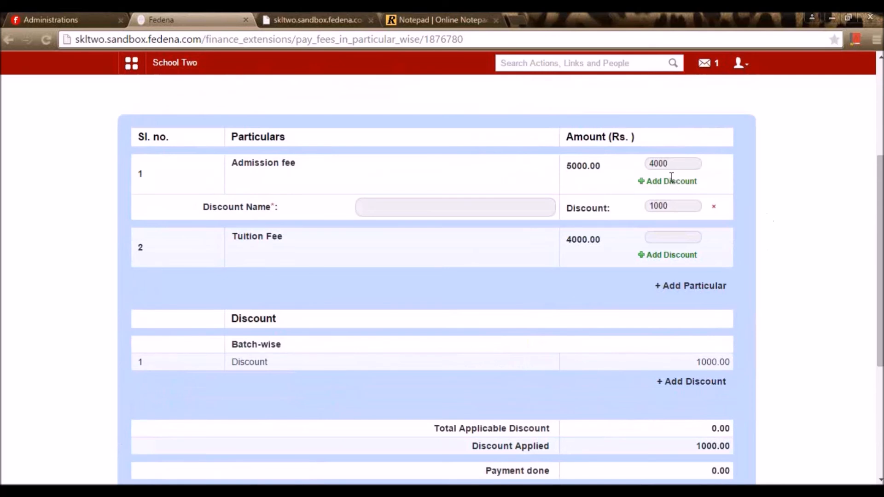
{"action": "scroll", "coordinate": [691, 276], "scroll_direction": "down", "scroll_amount": 5}
{"action": "left_click", "coordinate": [707, 366]}
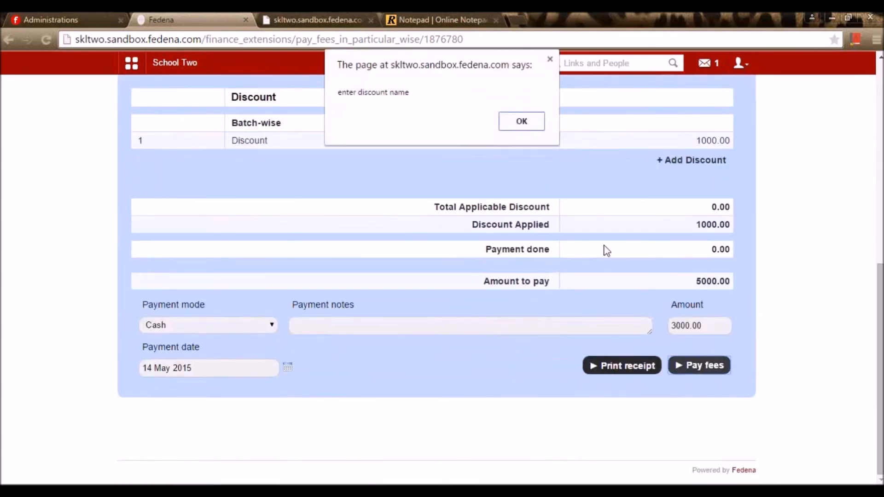
{"action": "left_click", "coordinate": [522, 121]}
{"action": "scroll", "coordinate": [694, 288], "scroll_direction": "up", "scroll_amount": 5}
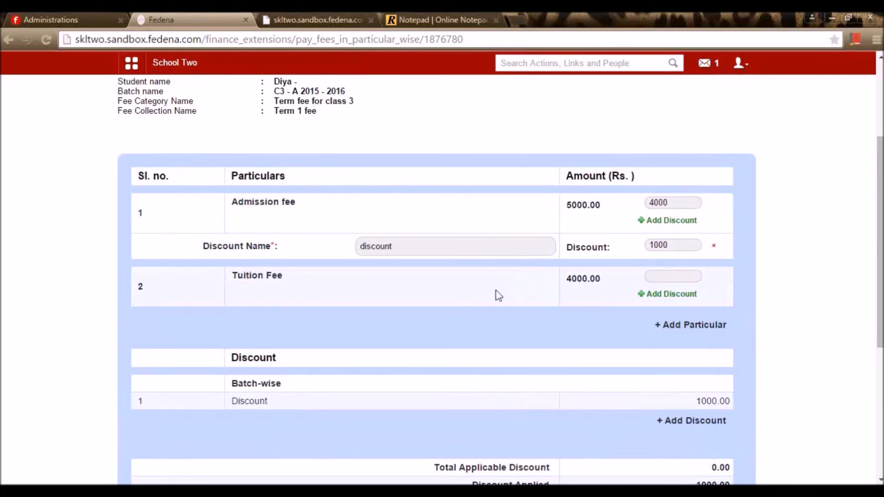
{"action": "scroll", "coordinate": [497, 296], "scroll_direction": "down", "scroll_amount": 5}
- Resubmit Diya's fee payment, recording the 3000.00 partial payment
{"action": "left_click", "coordinate": [723, 365]}
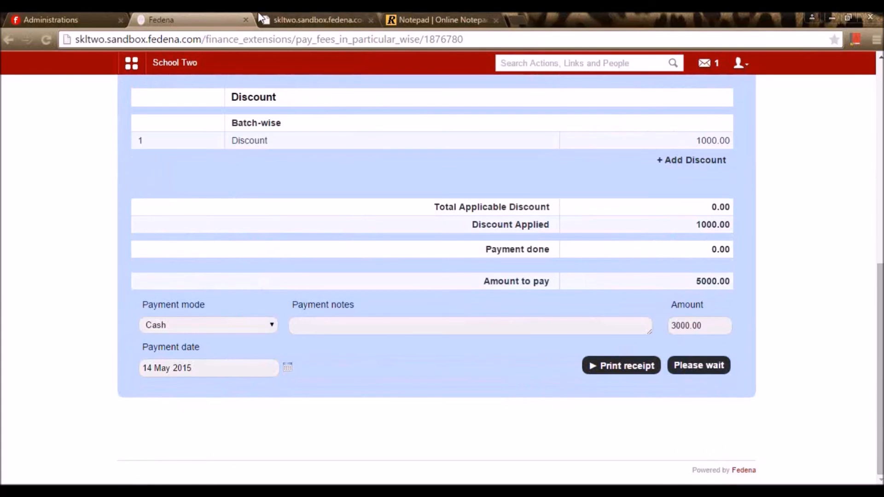
{"action": "scroll", "coordinate": [612, 290], "scroll_direction": "down", "scroll_amount": 2}
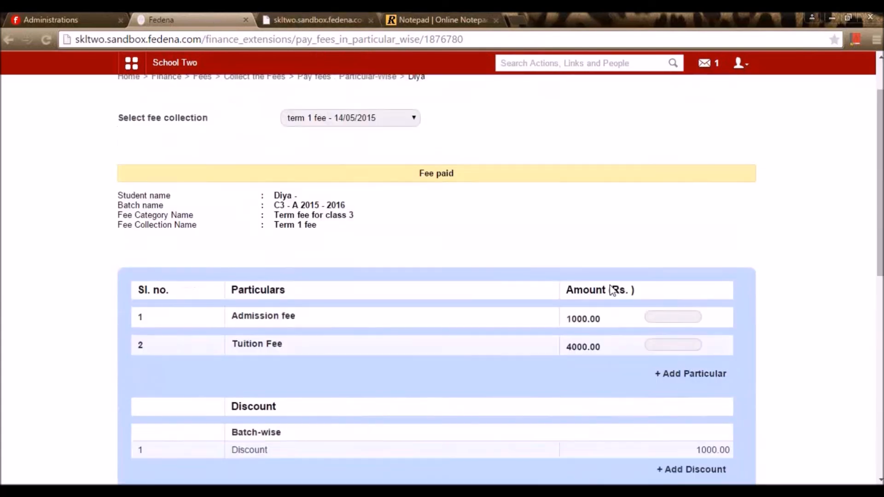
{"action": "scroll", "coordinate": [612, 290], "scroll_direction": "down", "scroll_amount": 10}
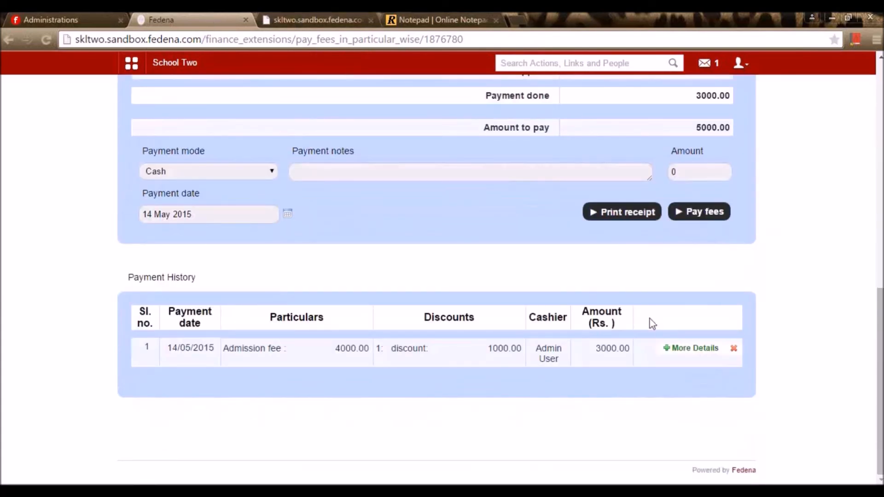
{"action": "scroll", "coordinate": [650, 319], "scroll_direction": "up", "scroll_amount": 3}
- Print the receipt, check its 3000.00 paid and 5000.00 due amounts, then close it
{"action": "left_click", "coordinate": [620, 346]}
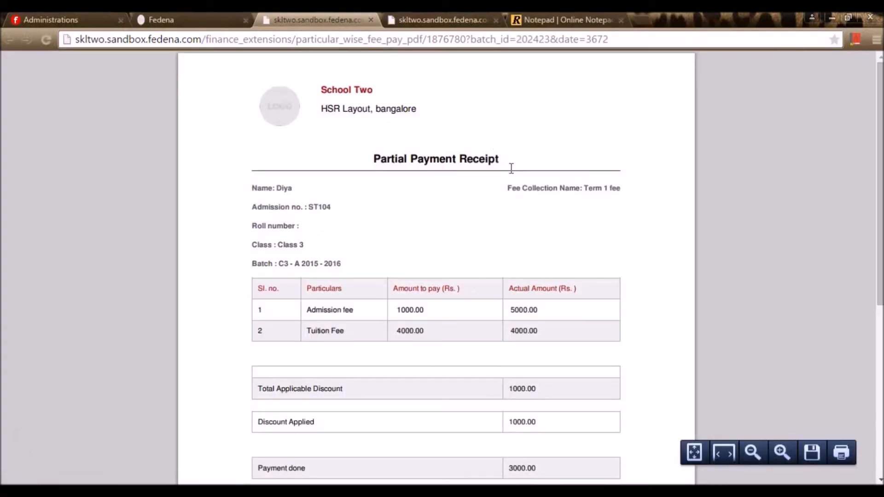
{"action": "scroll", "coordinate": [420, 299], "scroll_direction": "down", "scroll_amount": 3}
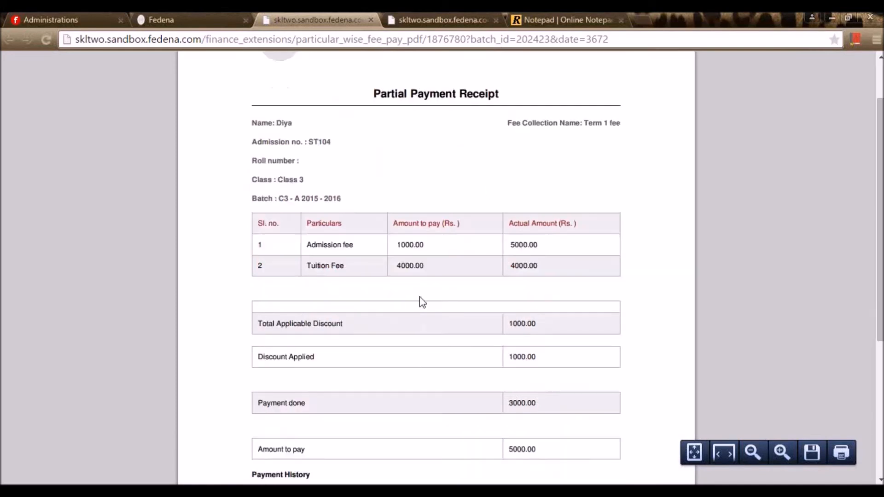
{"action": "scroll", "coordinate": [569, 304], "scroll_direction": "down", "scroll_amount": 3}
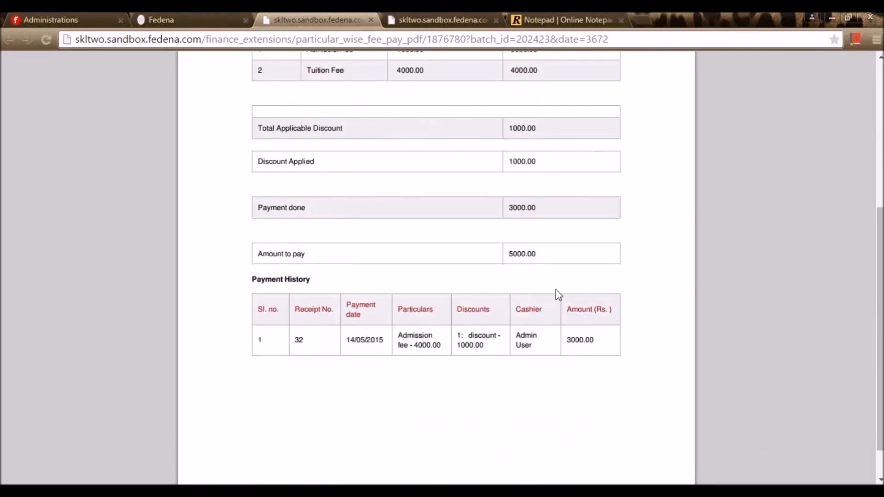
{"action": "double_click", "coordinate": [531, 207]}
{"action": "left_click_drag", "start_coordinate": [545, 260], "coordinate": [470, 265]}
{"action": "left_click", "coordinate": [645, 365]}
{"action": "scroll", "coordinate": [360, 329], "scroll_direction": "down", "scroll_amount": 2}
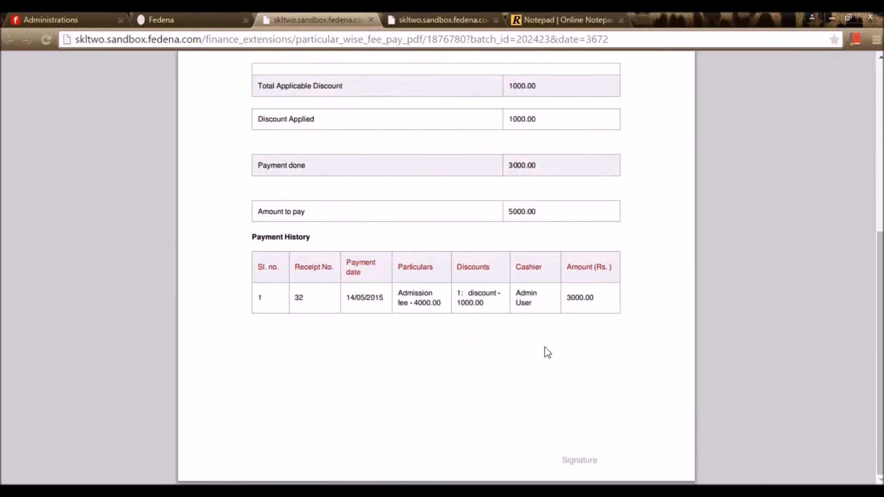
{"action": "scroll", "coordinate": [528, 361], "scroll_direction": "up", "scroll_amount": 6}
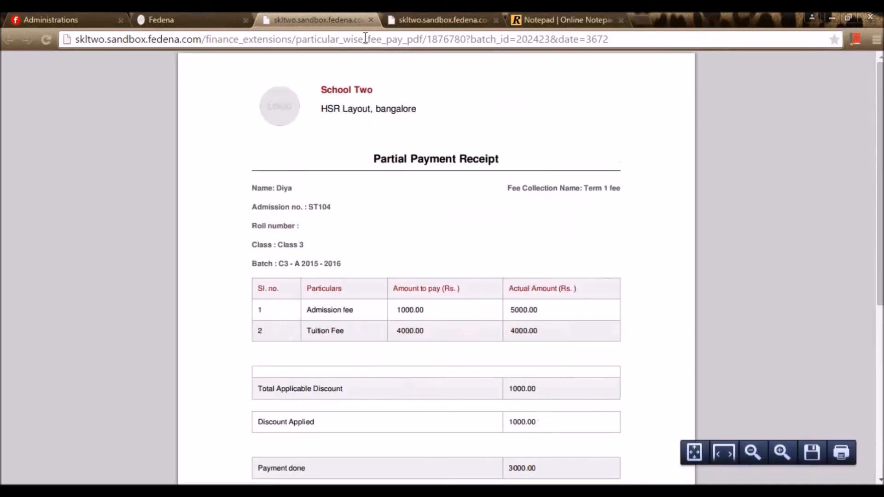
{"action": "left_click", "coordinate": [371, 19]}
{"action": "scroll", "coordinate": [293, 211], "scroll_direction": "up", "scroll_amount": 10}
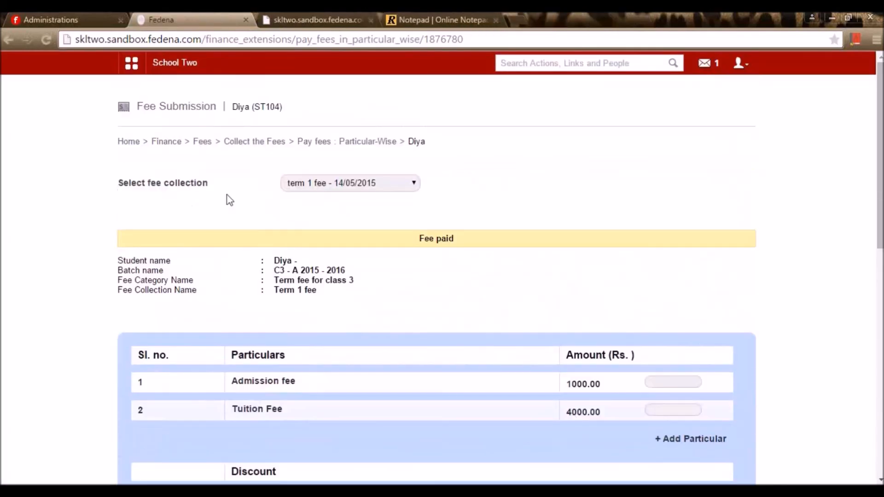
- Go from fee collection to the Fees Defaulters report
{"action": "left_click", "coordinate": [270, 146]}
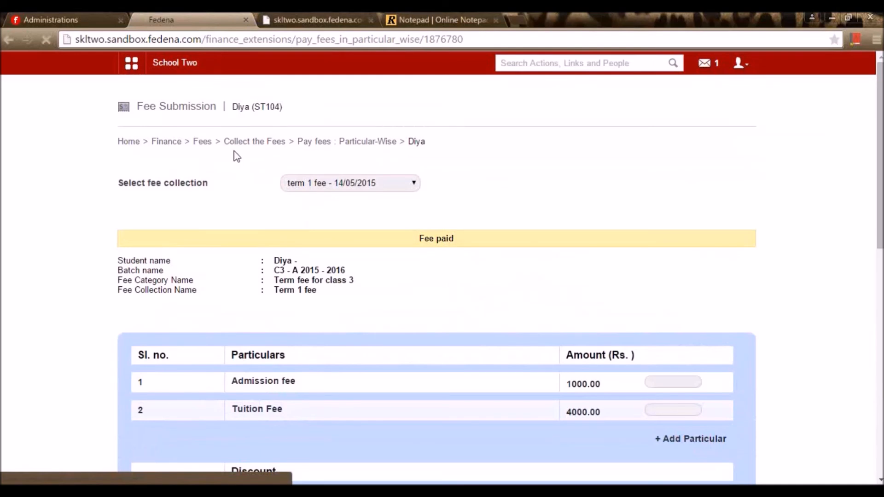
{"action": "left_click", "coordinate": [210, 143]}
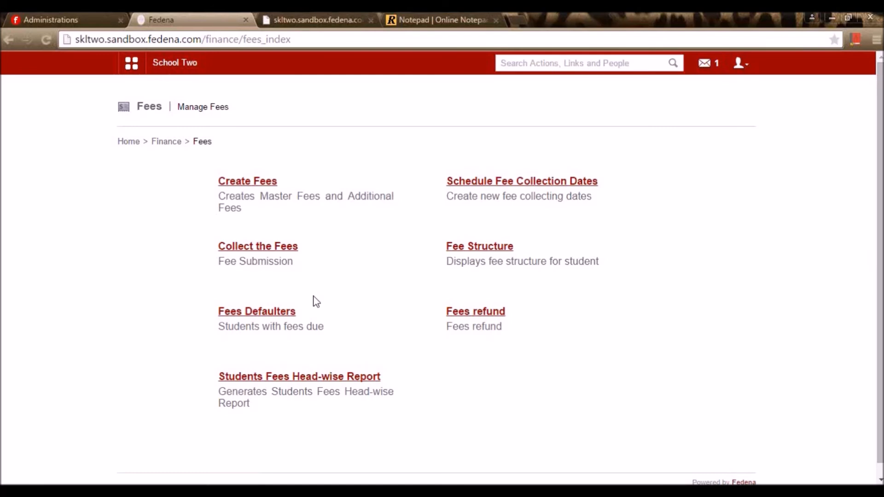
{"action": "left_click", "coordinate": [244, 315]}
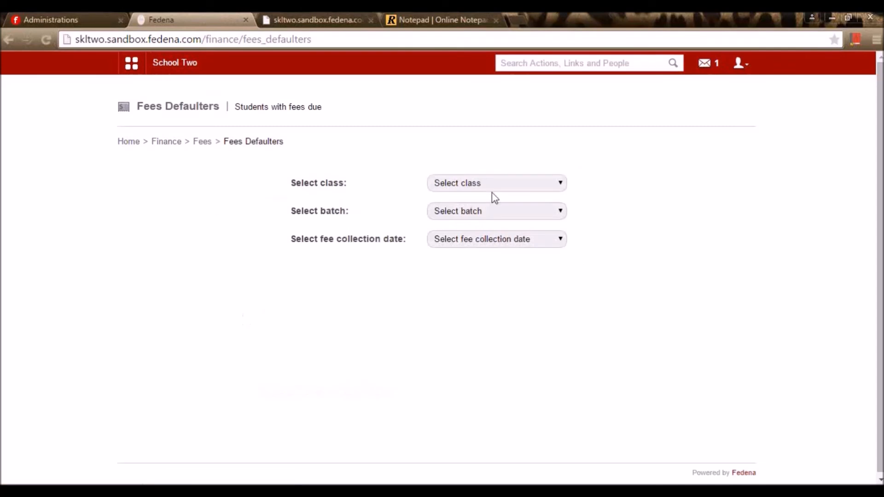
- Download the Term 1 - 21/04/2015 defaulters PDF for Class 1, batch C1 - A 15-16
{"action": "left_click", "coordinate": [527, 187]}
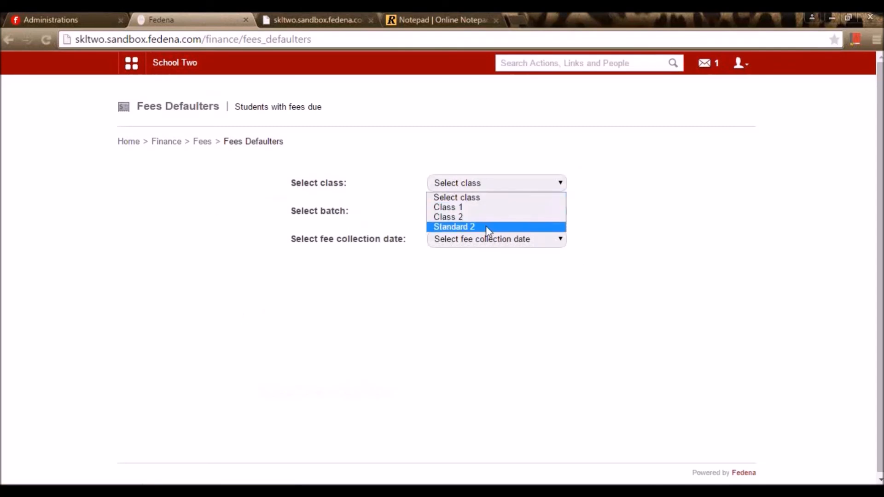
{"action": "left_click", "coordinate": [482, 210]}
{"action": "left_click", "coordinate": [473, 212]}
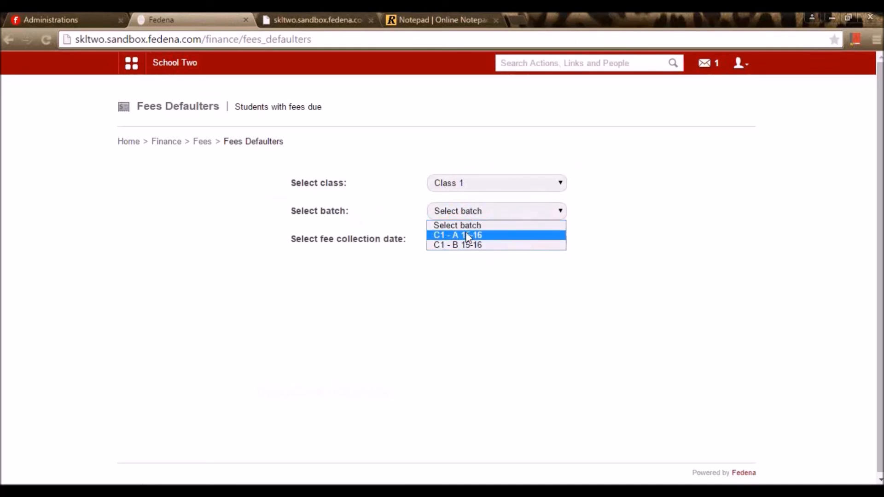
{"action": "left_click", "coordinate": [465, 234]}
{"action": "left_click", "coordinate": [467, 239]}
{"action": "left_click", "coordinate": [465, 263]}
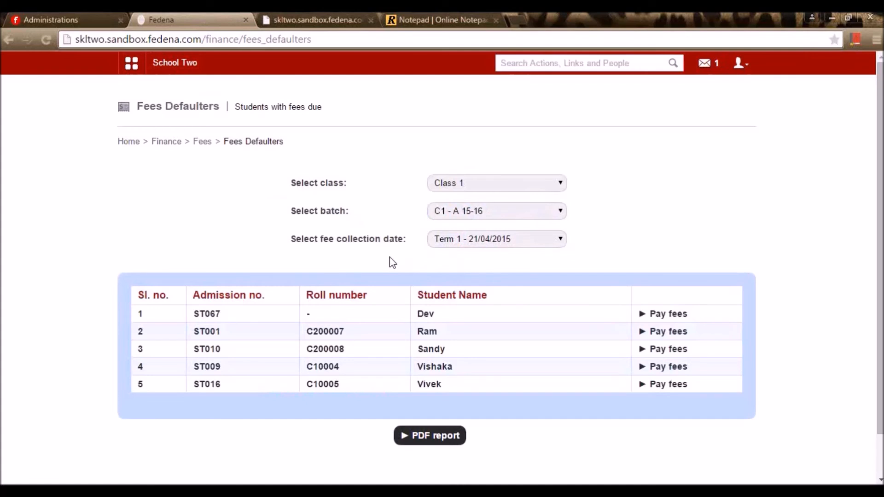
{"action": "left_click", "coordinate": [478, 240]}
{"action": "left_click", "coordinate": [478, 242]}
{"action": "scroll", "coordinate": [519, 320], "scroll_direction": "down", "scroll_amount": 1}
{"action": "scroll", "coordinate": [508, 318], "scroll_direction": "up", "scroll_amount": 1}
{"action": "left_click", "coordinate": [439, 444]}
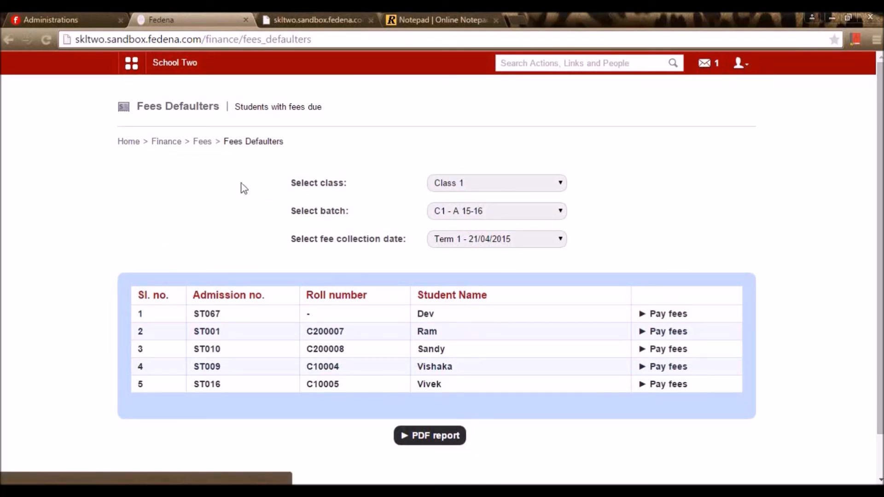
{"action": "left_click", "coordinate": [203, 142]}
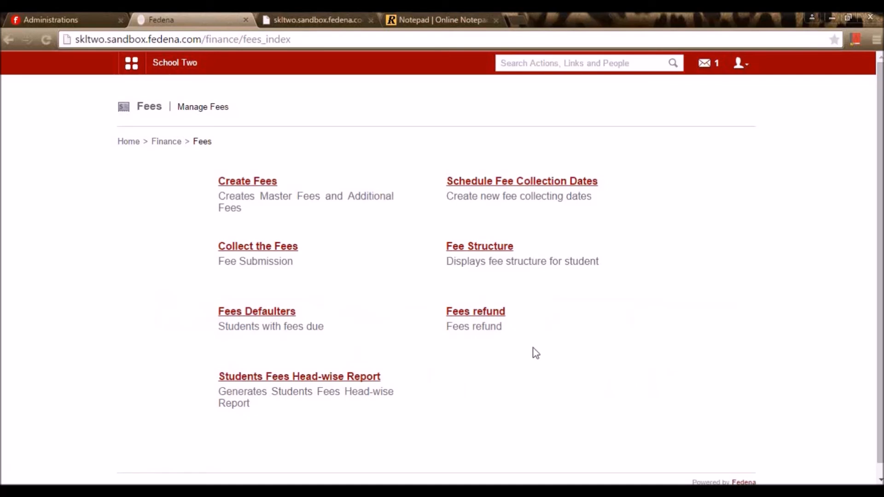
- Start a new refund rule for the term 1 fee 14/05/2015 collection
{"action": "left_click", "coordinate": [493, 316]}
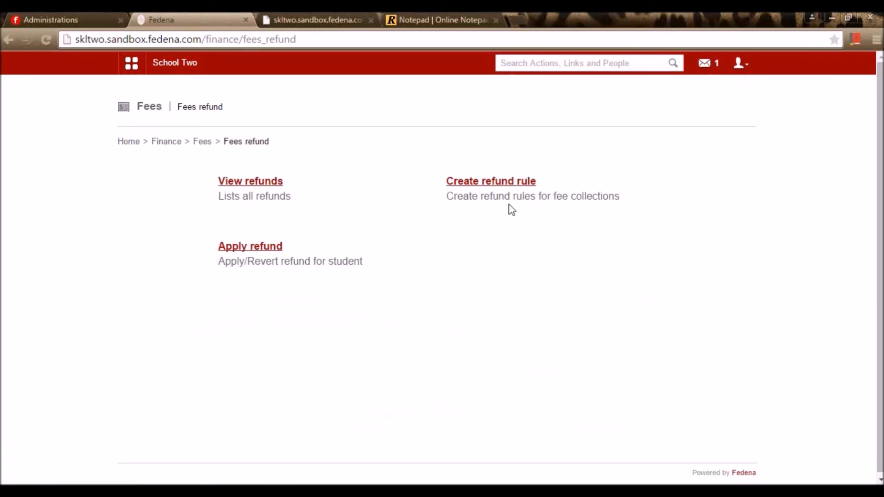
{"action": "left_click", "coordinate": [523, 187]}
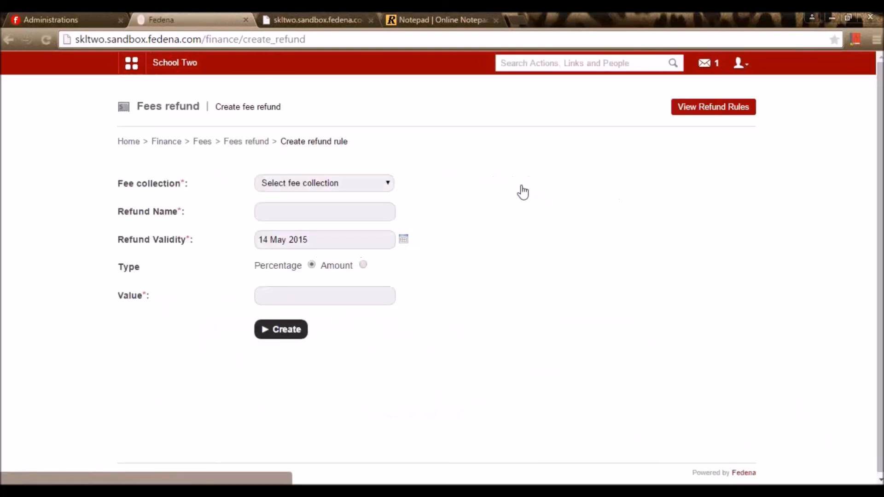
{"action": "left_click", "coordinate": [330, 184]}
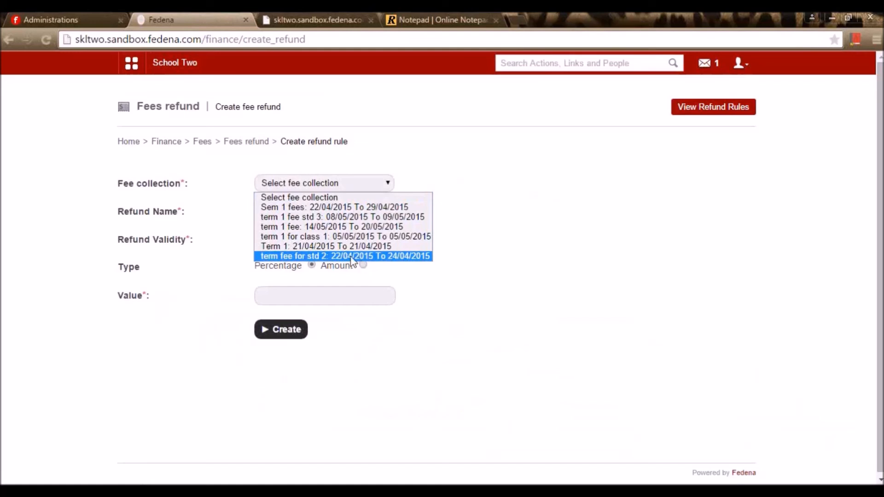
{"action": "left_click", "coordinate": [310, 237]}
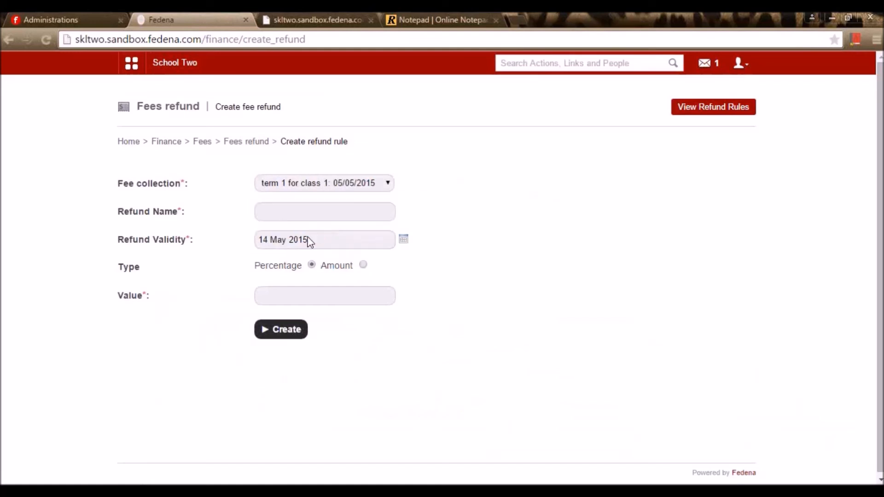
{"action": "left_click", "coordinate": [358, 187]}
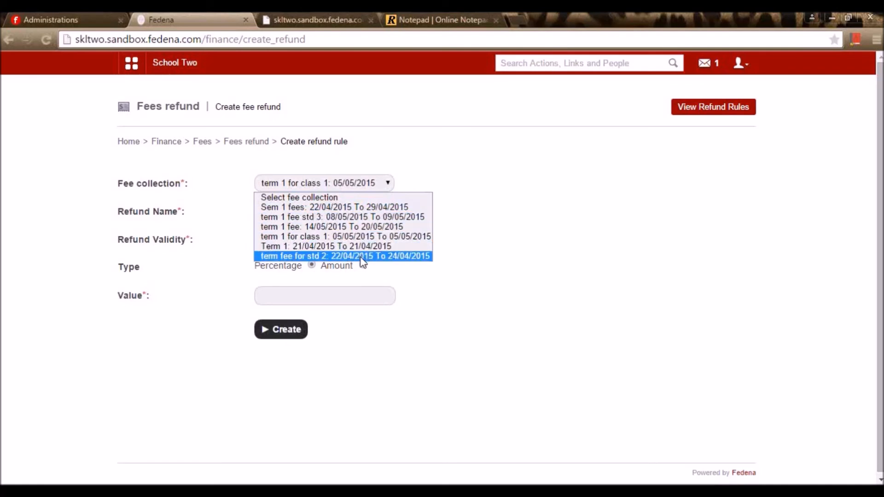
{"action": "left_click", "coordinate": [333, 230]}
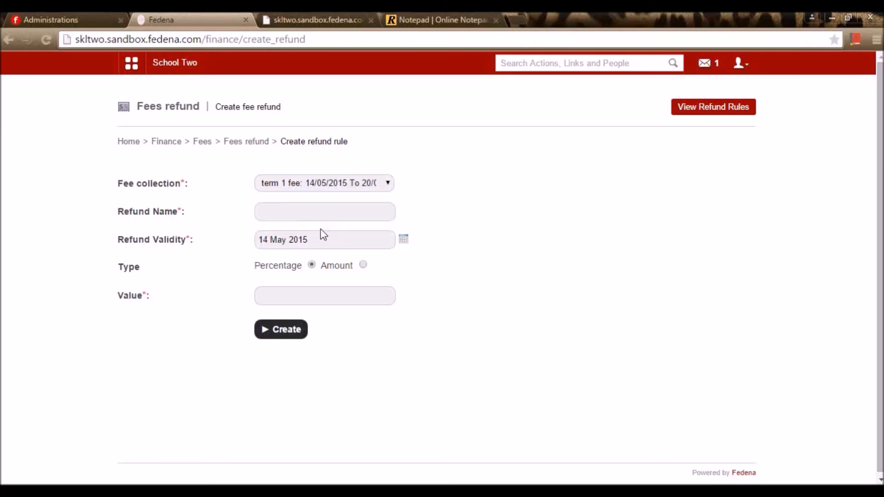
- Name the rule 'Refund', set it to 10 percent, and create it
{"action": "left_click", "coordinate": [318, 215]}
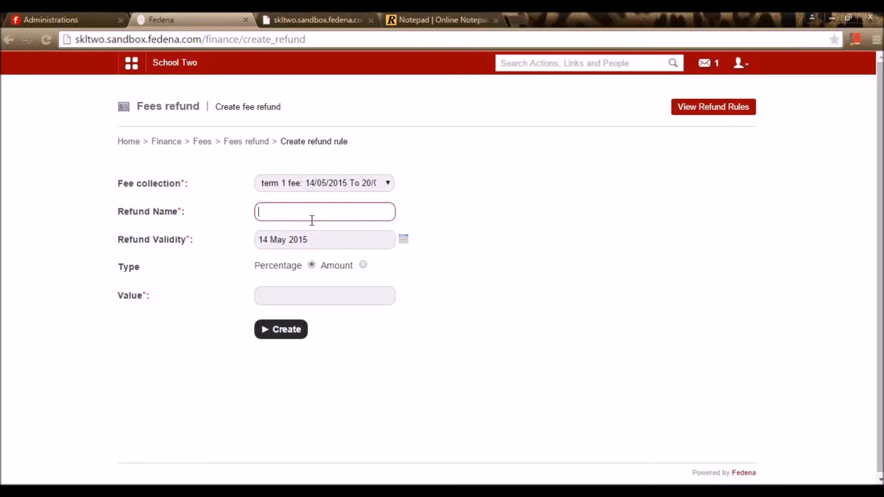
{"action": "type", "text": "Refund"}
{"action": "left_click", "coordinate": [292, 230]}
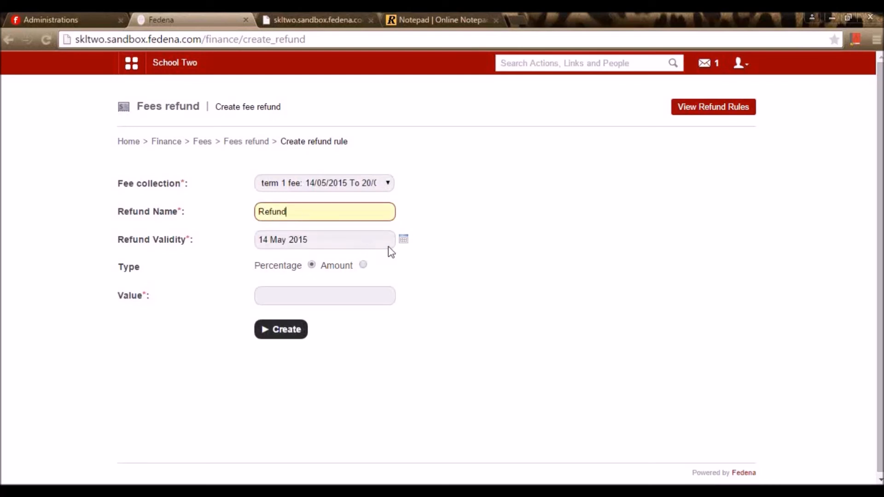
{"action": "left_click", "coordinate": [362, 269]}
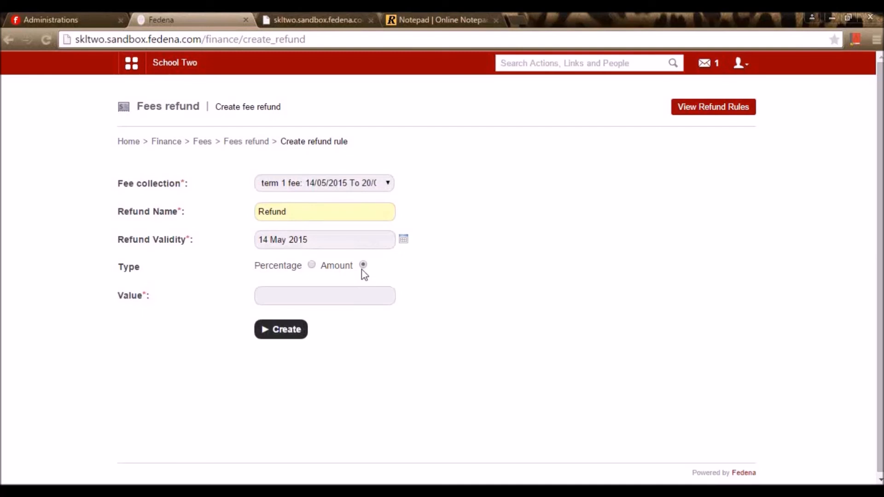
{"action": "left_click", "coordinate": [311, 266]}
{"action": "left_click", "coordinate": [323, 297]}
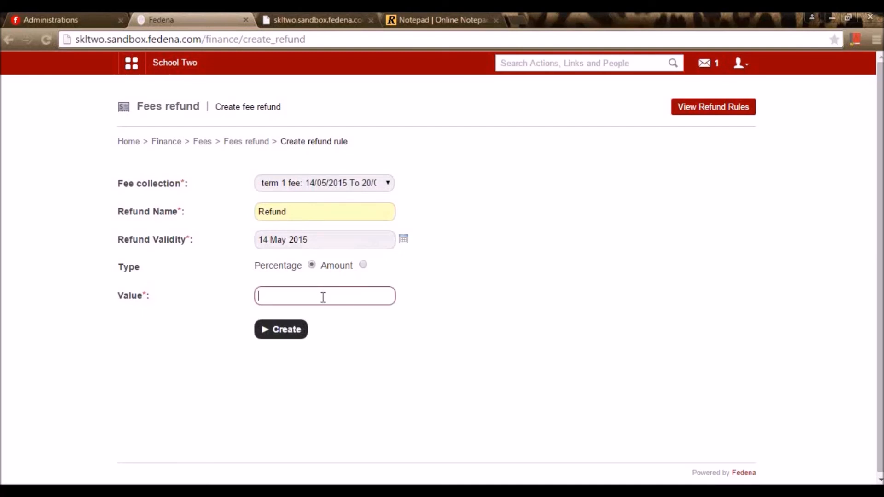
{"action": "type", "text": "10"}
{"action": "left_click", "coordinate": [552, 276]}
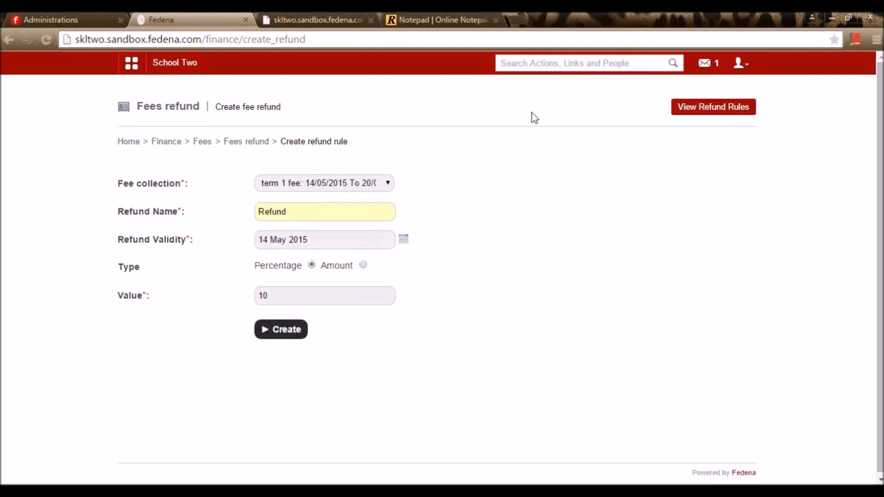
{"action": "left_click", "coordinate": [261, 296]}
{"action": "left_click_drag", "start_coordinate": [261, 296], "coordinate": [225, 293]}
{"action": "left_click", "coordinate": [439, 345]}
{"action": "left_click", "coordinate": [290, 334]}
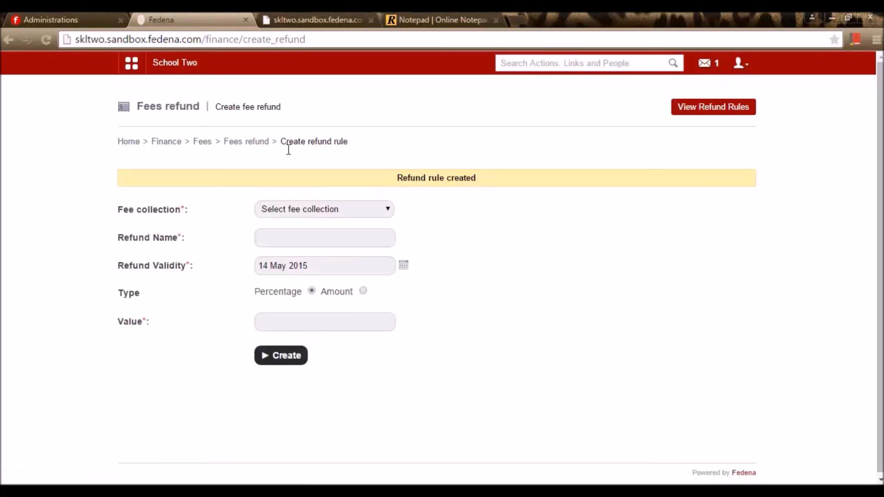
{"action": "left_click", "coordinate": [239, 143]}
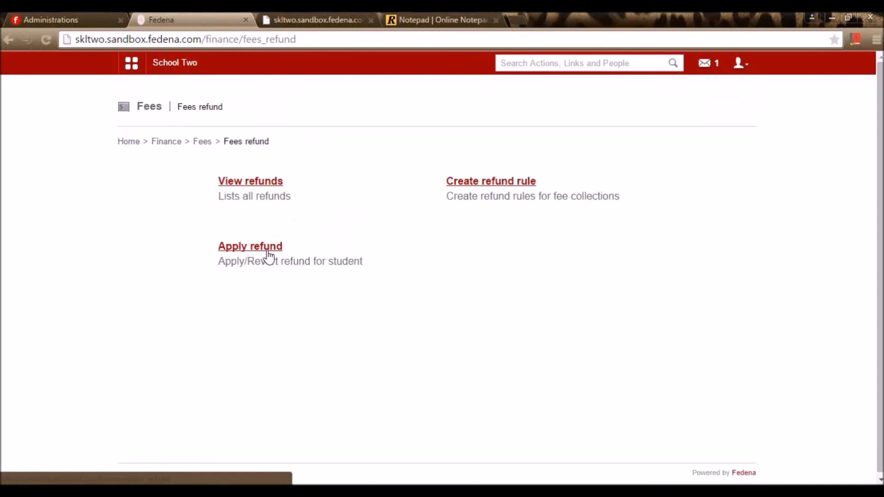
- Search for the student in Apply refund and open their refund page
{"action": "left_click", "coordinate": [269, 255]}
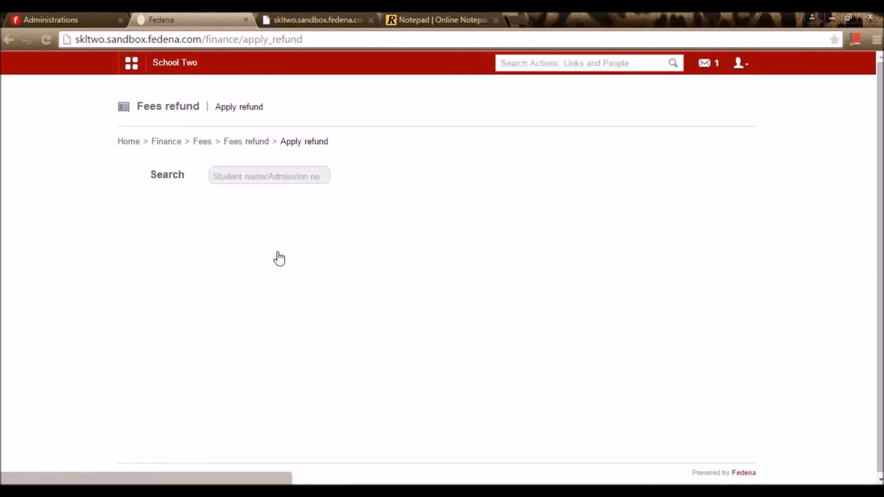
{"action": "left_click", "coordinate": [263, 169]}
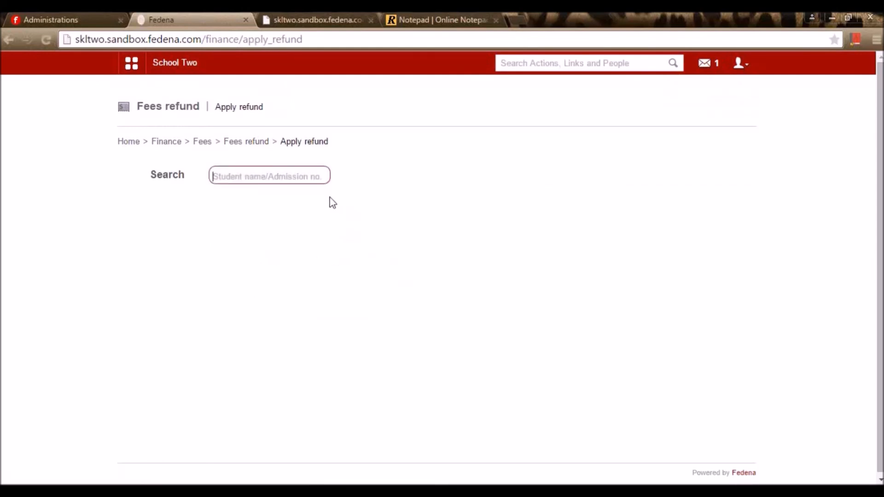
{"action": "type", "text": "Nithi"}
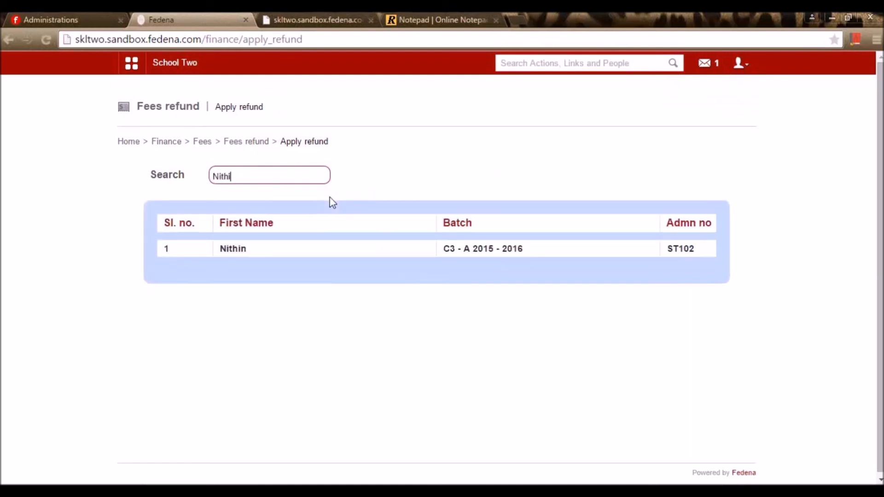
{"action": "left_click", "coordinate": [241, 253]}
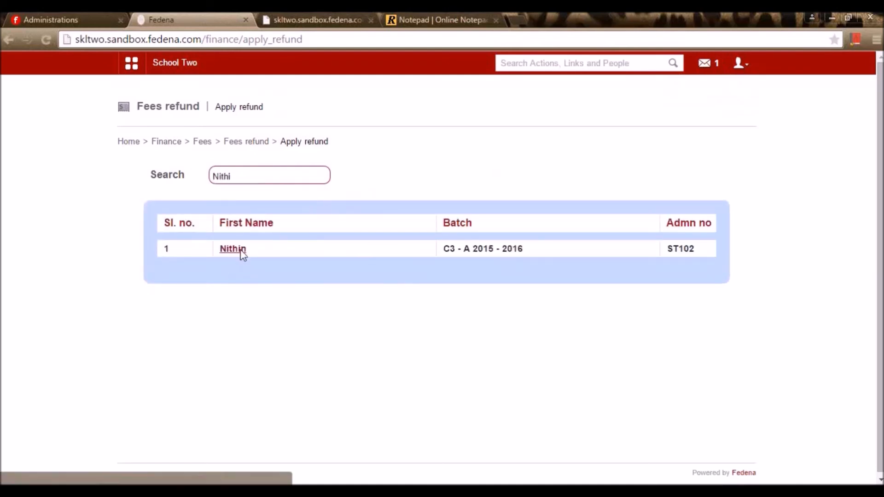
- Apply the 800.00 refund on the student's term 1 fee collection
{"action": "left_click", "coordinate": [333, 186]}
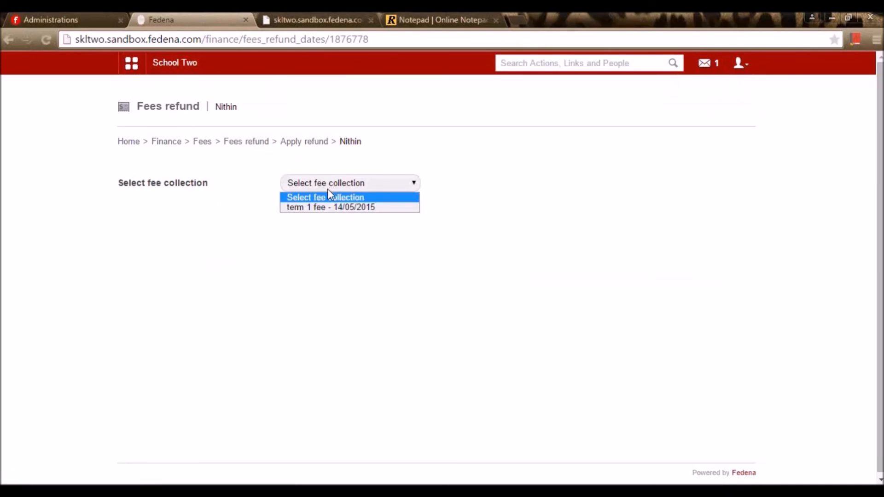
{"action": "left_click", "coordinate": [316, 207]}
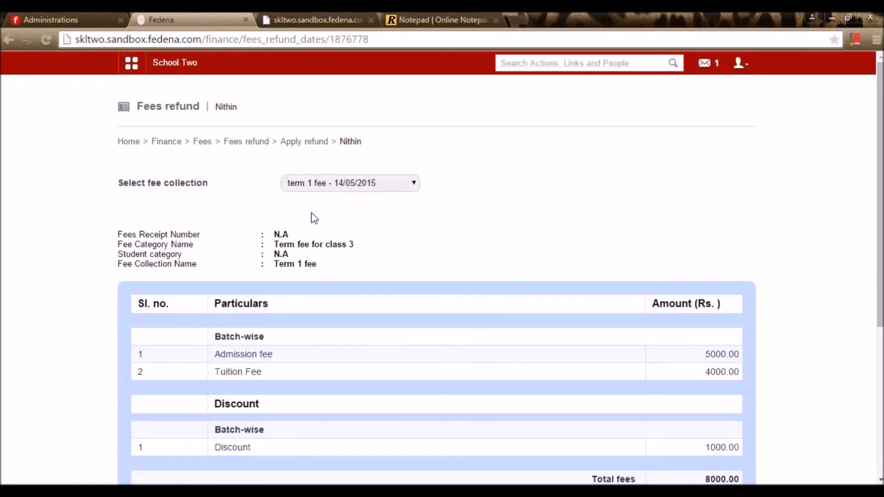
{"action": "scroll", "coordinate": [489, 282], "scroll_direction": "down", "scroll_amount": 5}
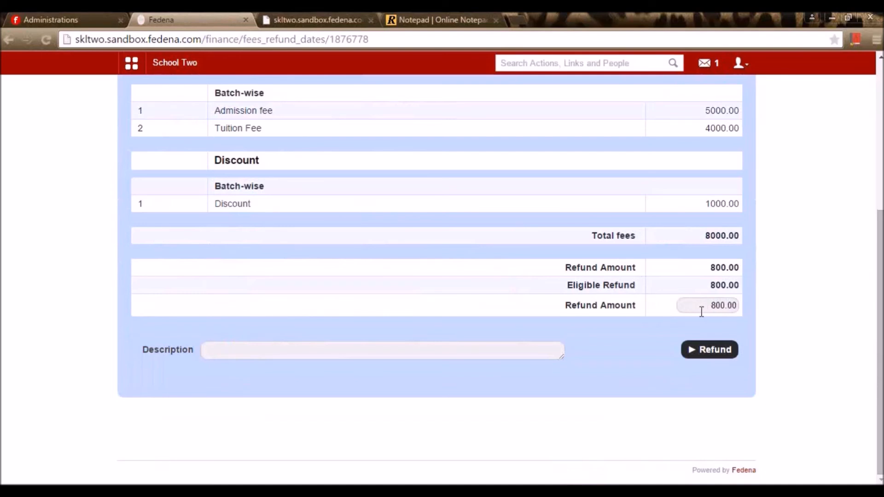
{"action": "scroll", "coordinate": [663, 290], "scroll_direction": "up", "scroll_amount": 5}
{"action": "scroll", "coordinate": [575, 304], "scroll_direction": "down", "scroll_amount": 5}
{"action": "scroll", "coordinate": [405, 276], "scroll_direction": "up", "scroll_amount": 4}
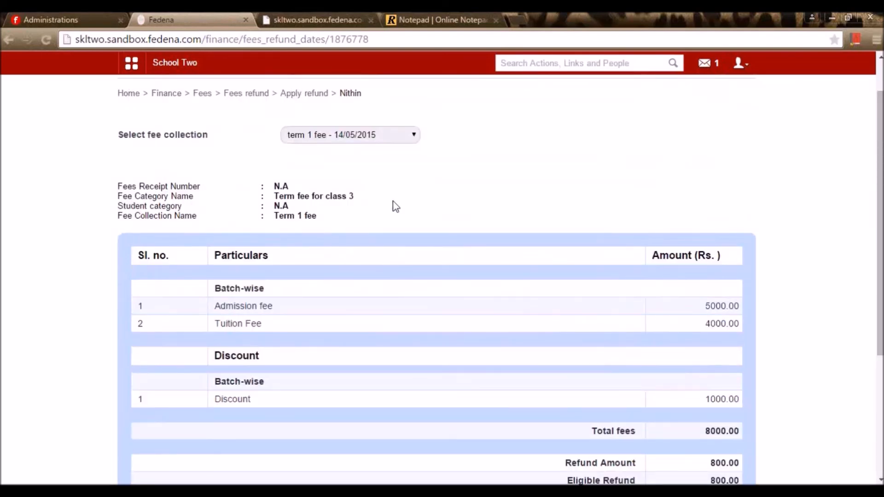
{"action": "scroll", "coordinate": [819, 299], "scroll_direction": "down", "scroll_amount": 4}
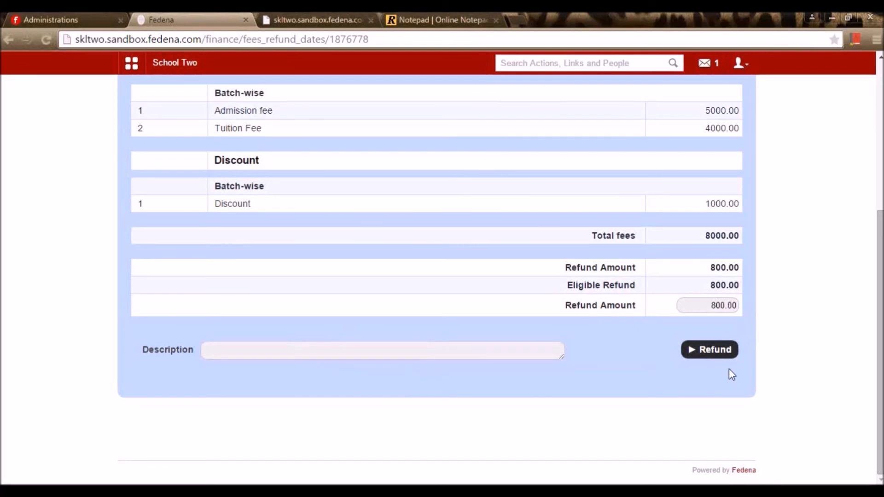
{"action": "left_click", "coordinate": [717, 354]}
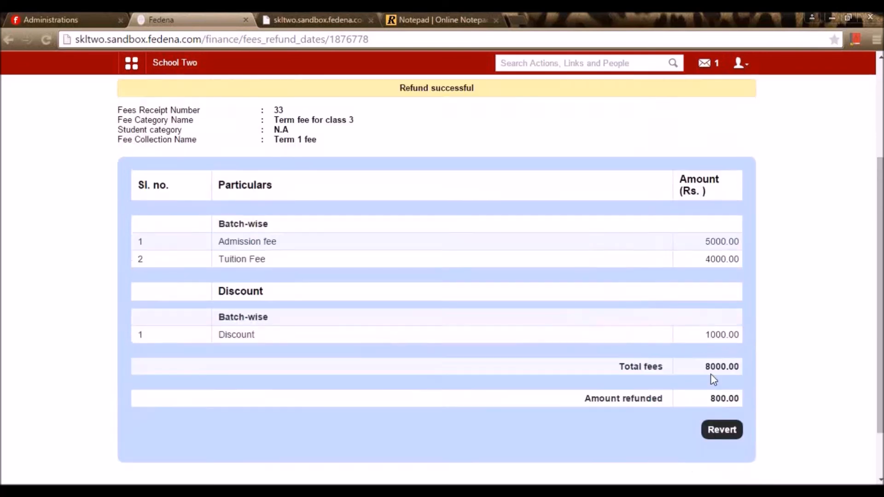
{"action": "scroll", "coordinate": [713, 381], "scroll_direction": "up", "scroll_amount": 2}
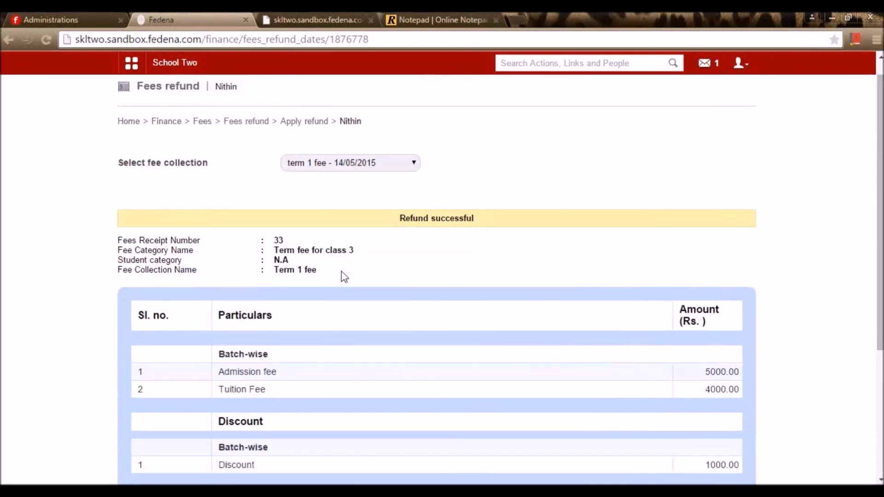
{"action": "left_click", "coordinate": [307, 122]}
{"action": "left_click", "coordinate": [253, 142]}
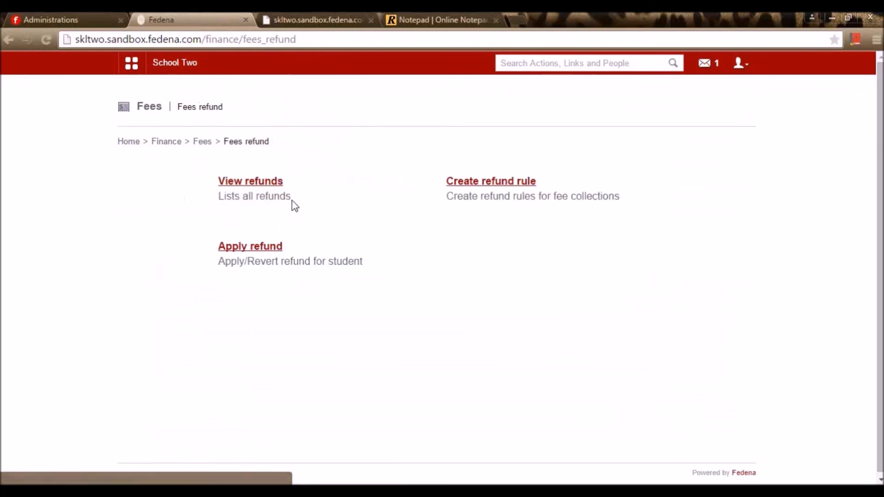
- Generate the refunds PDF report starting 05 May 2015, then return to the Fees page
{"action": "left_click", "coordinate": [257, 182]}
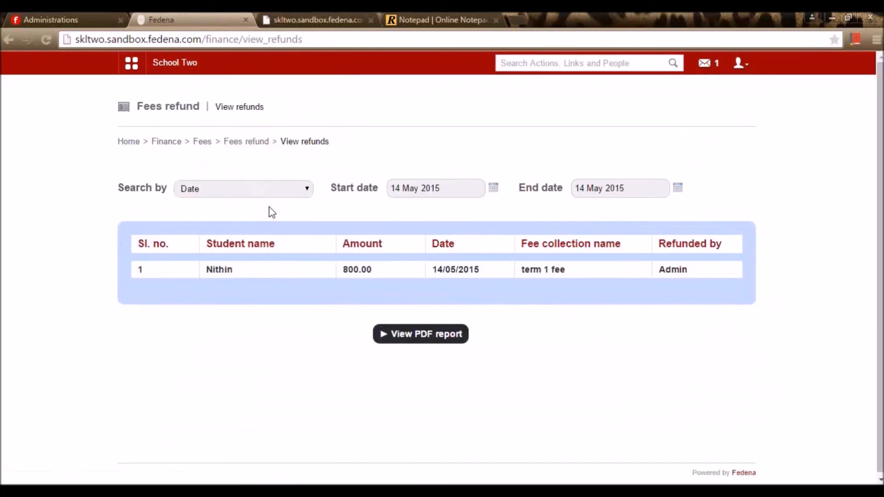
{"action": "left_click", "coordinate": [493, 188]}
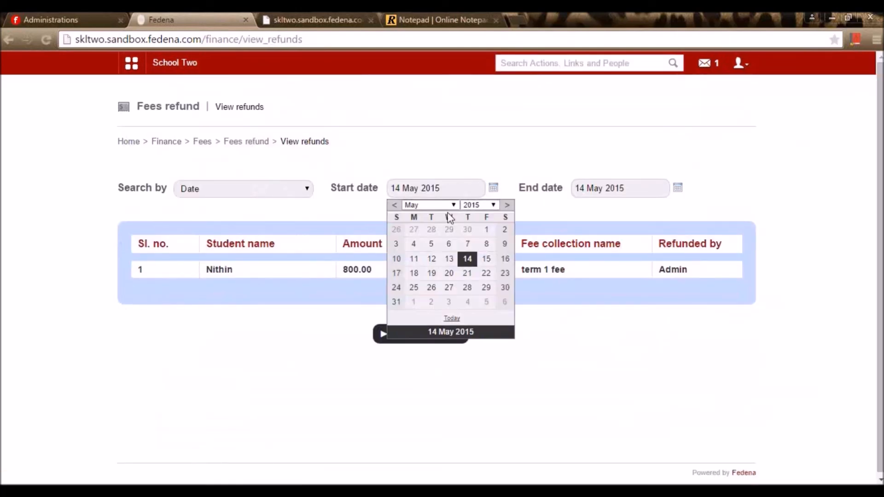
{"action": "left_click", "coordinate": [430, 242]}
{"action": "left_click", "coordinate": [442, 334]}
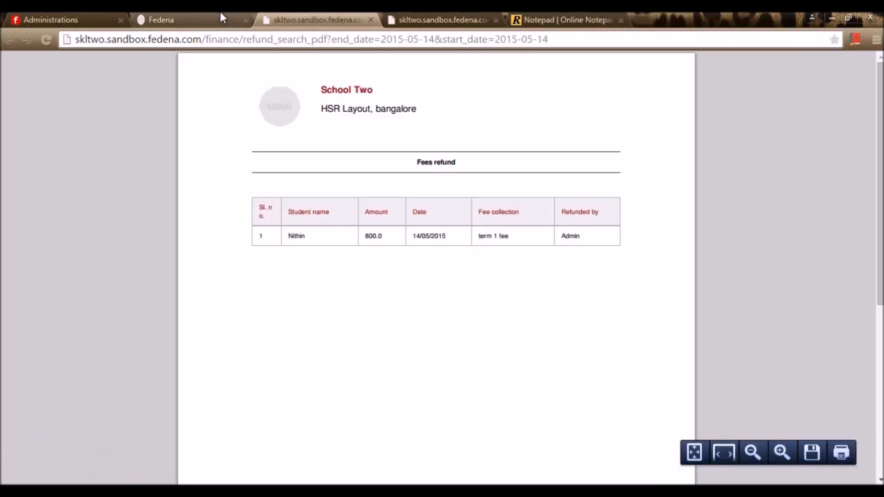
{"action": "left_click", "coordinate": [188, 17]}
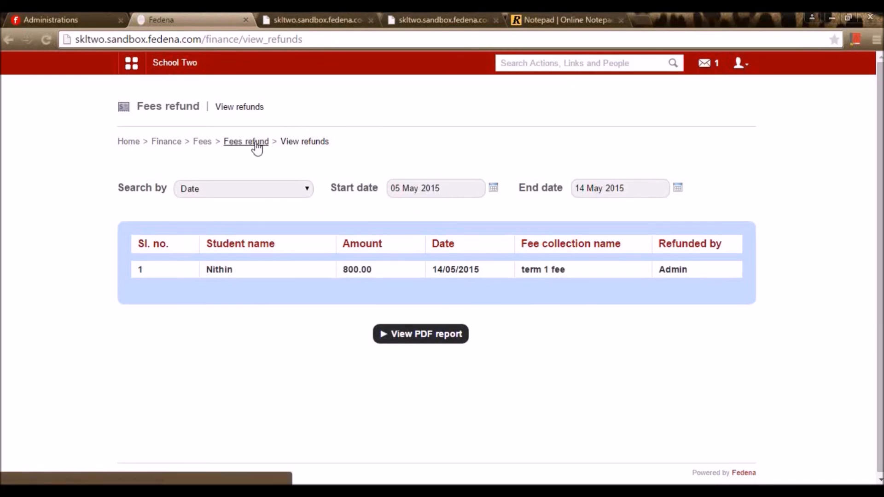
{"action": "left_click", "coordinate": [198, 143]}
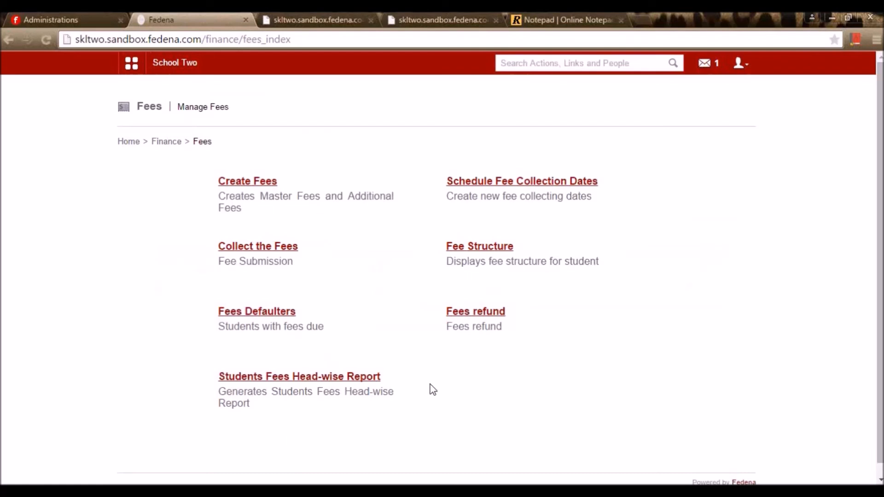
- Open the batch wise view of the Students Fees Head-wise Report
{"action": "left_click", "coordinate": [372, 378]}
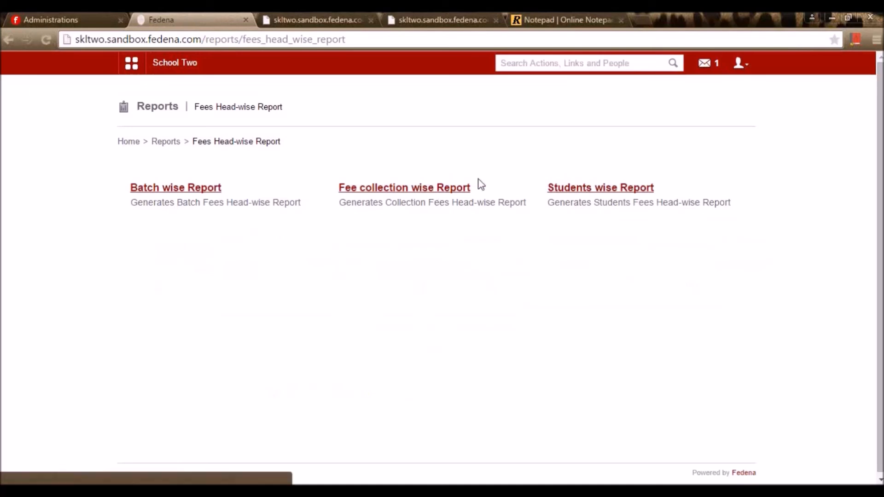
{"action": "left_click", "coordinate": [192, 188]}
{"action": "left_click", "coordinate": [299, 191]}
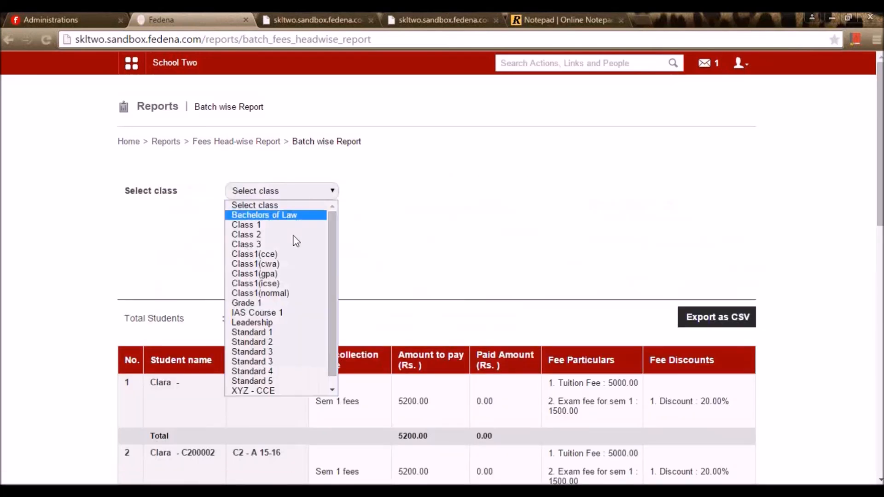
{"action": "left_click", "coordinate": [446, 263]}
{"action": "scroll", "coordinate": [483, 294], "scroll_direction": "down", "scroll_amount": 14}
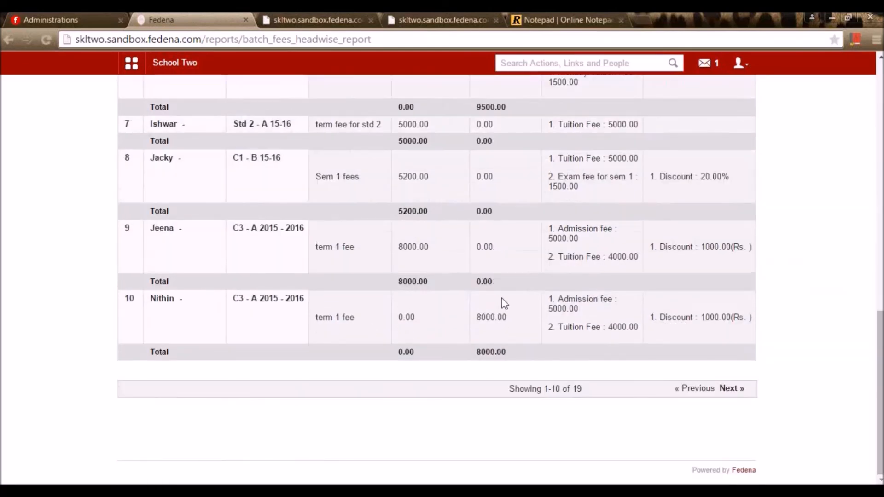
{"action": "scroll", "coordinate": [533, 345], "scroll_direction": "up", "scroll_amount": 14}
{"action": "scroll", "coordinate": [534, 341], "scroll_direction": "down", "scroll_amount": 6}
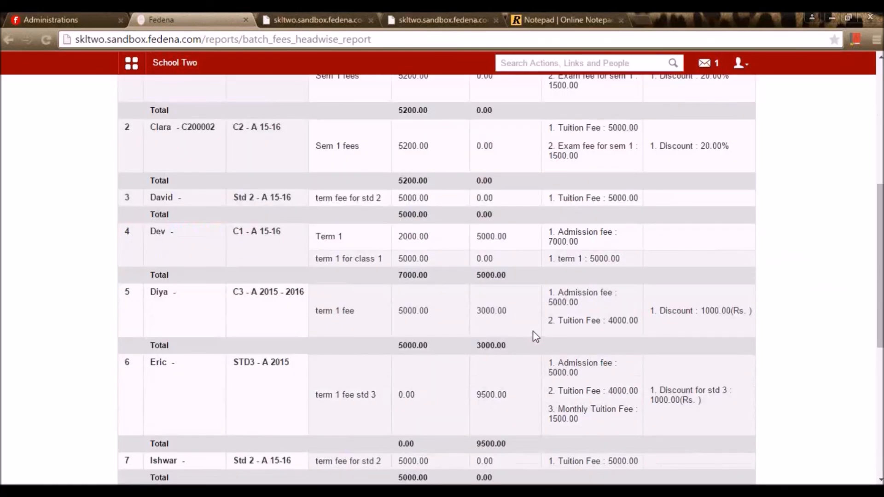
{"action": "scroll", "coordinate": [368, 256], "scroll_direction": "up", "scroll_amount": 1}
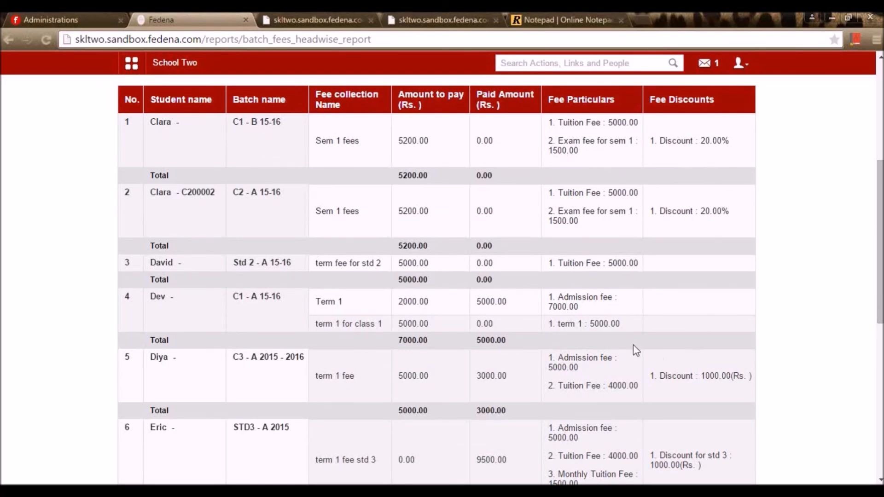
{"action": "scroll", "coordinate": [651, 357], "scroll_direction": "down", "scroll_amount": 8}
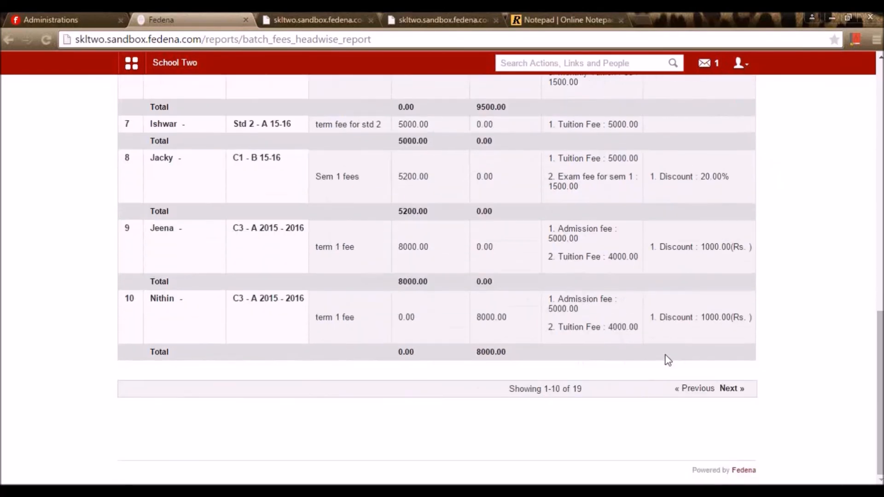
{"action": "scroll", "coordinate": [668, 360], "scroll_direction": "up", "scroll_amount": 10}
- Run the batch wise report for Class 3, listing three C3 - A 2015 - 2016 students
{"action": "left_click", "coordinate": [305, 182]}
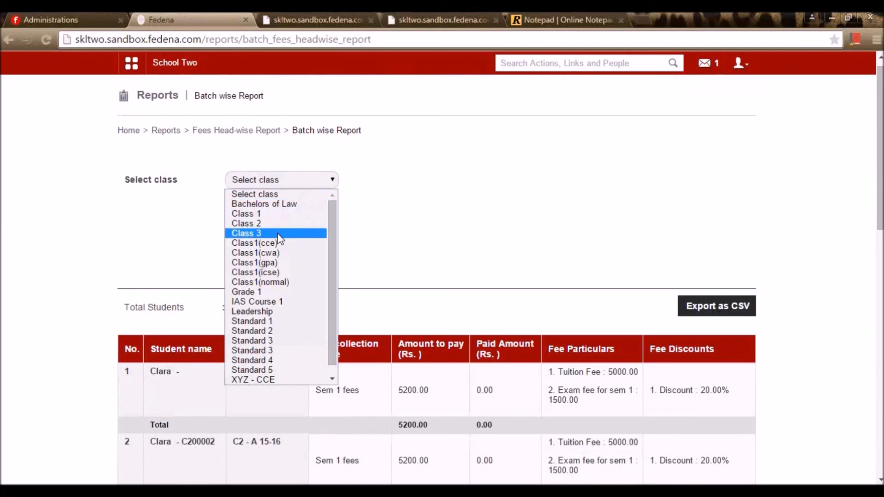
{"action": "left_click", "coordinate": [258, 234]}
{"action": "left_click", "coordinate": [271, 258]}
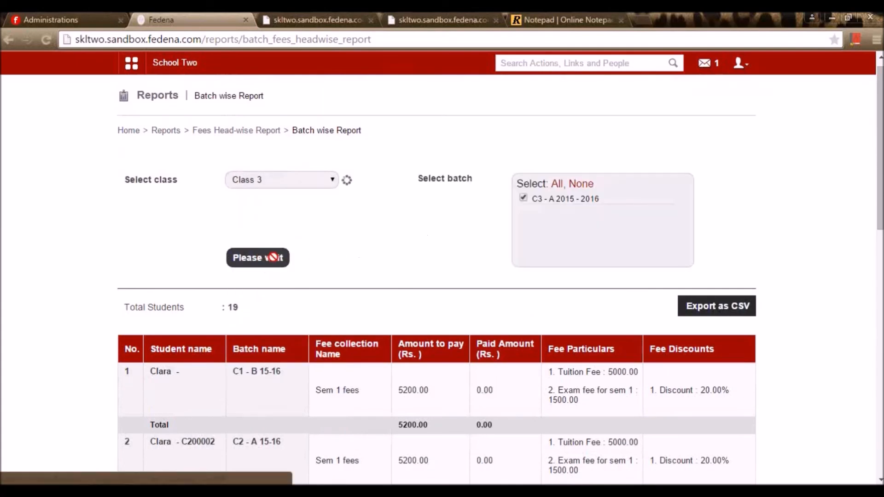
{"action": "scroll", "coordinate": [355, 268], "scroll_direction": "down", "scroll_amount": 5}
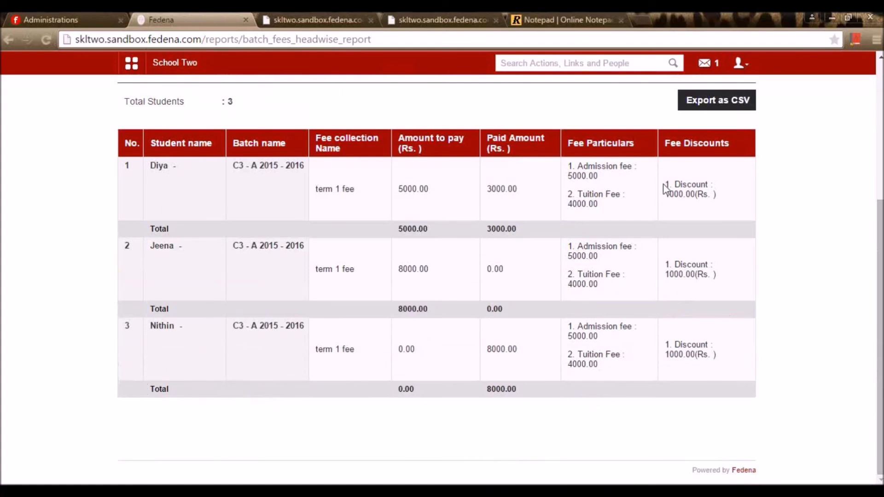
{"action": "scroll", "coordinate": [352, 210], "scroll_direction": "up", "scroll_amount": 5}
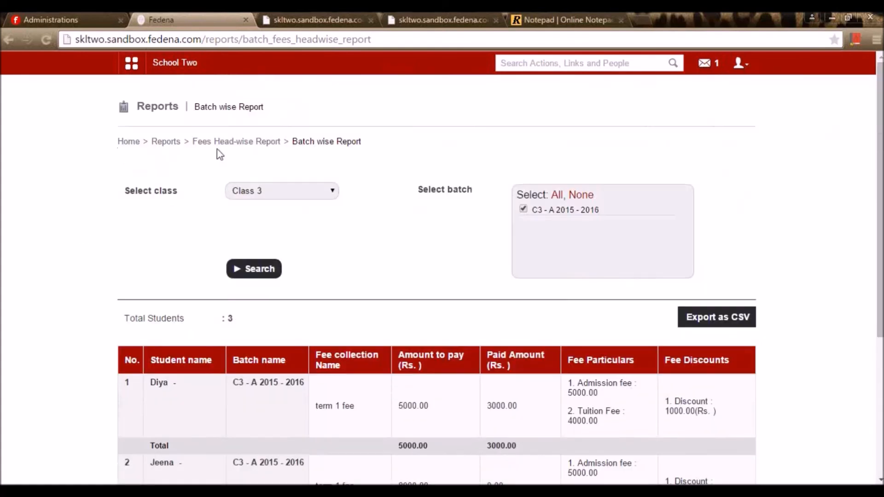
{"action": "left_click", "coordinate": [234, 147]}
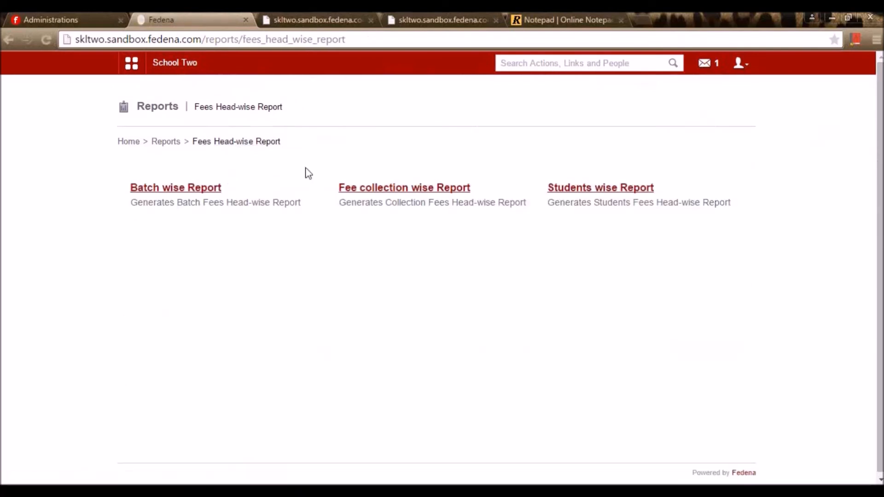
- Search the C3 student in Students wise Report and view their head-wise report showing 8000.0 paid
{"action": "left_click", "coordinate": [449, 189]}
{"action": "key", "text": "alt+Left"}
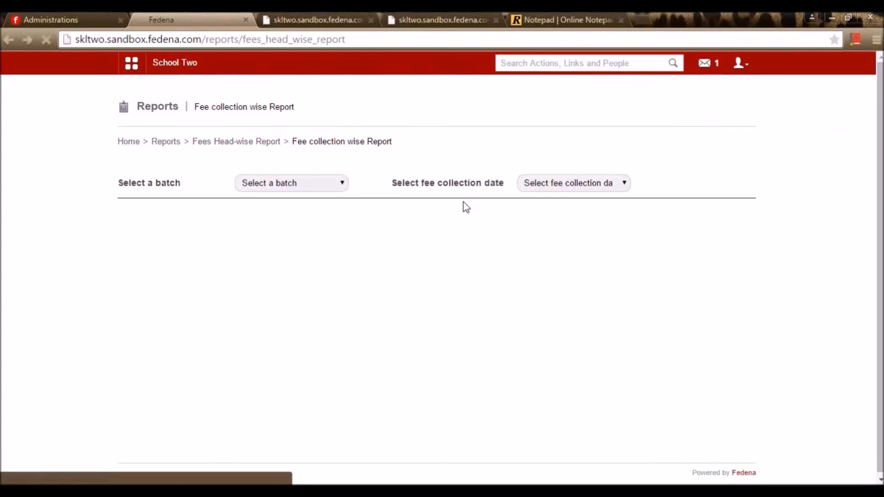
{"action": "left_click", "coordinate": [612, 190]}
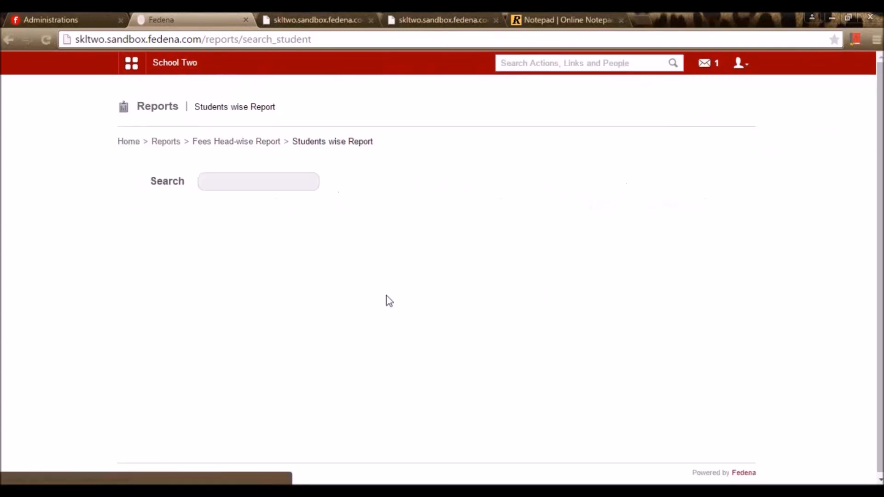
{"action": "left_click", "coordinate": [290, 181]}
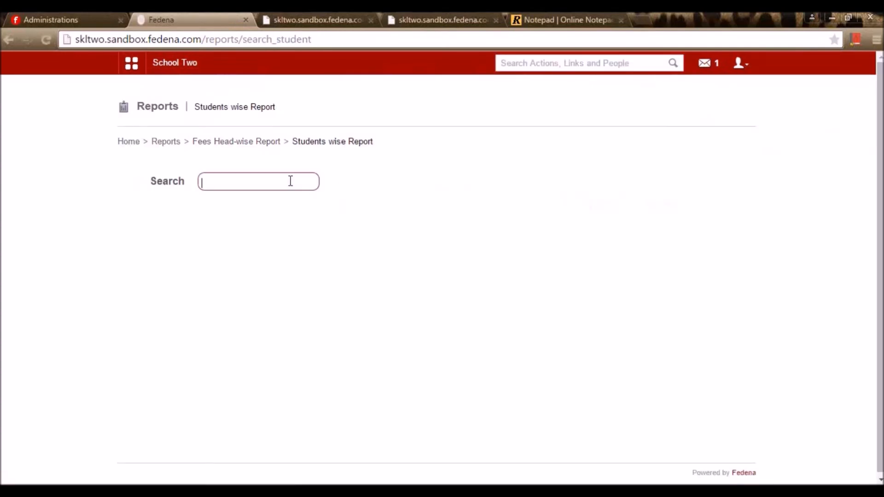
{"action": "type", "text": "nithin"}
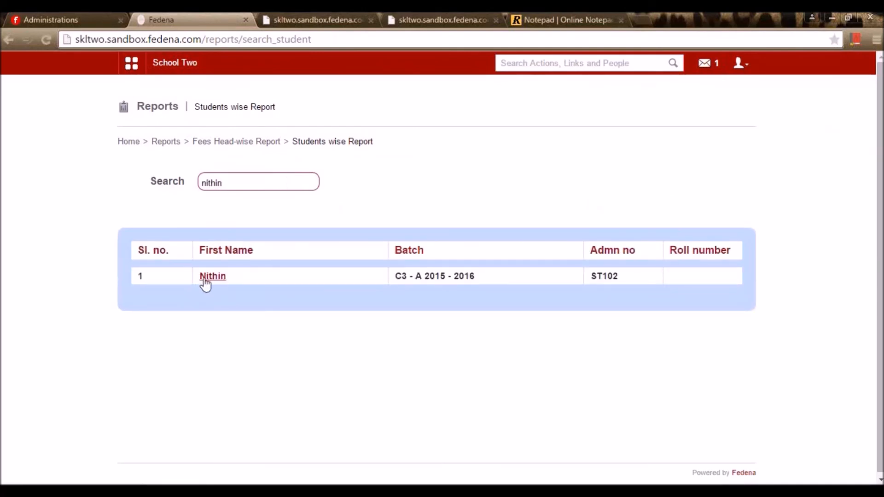
{"action": "left_click", "coordinate": [205, 278]}
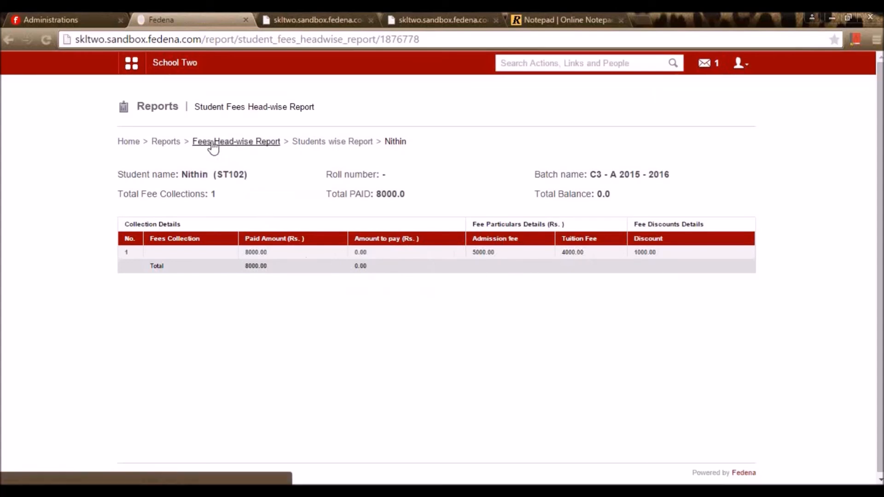
{"action": "left_click", "coordinate": [7, 40]}
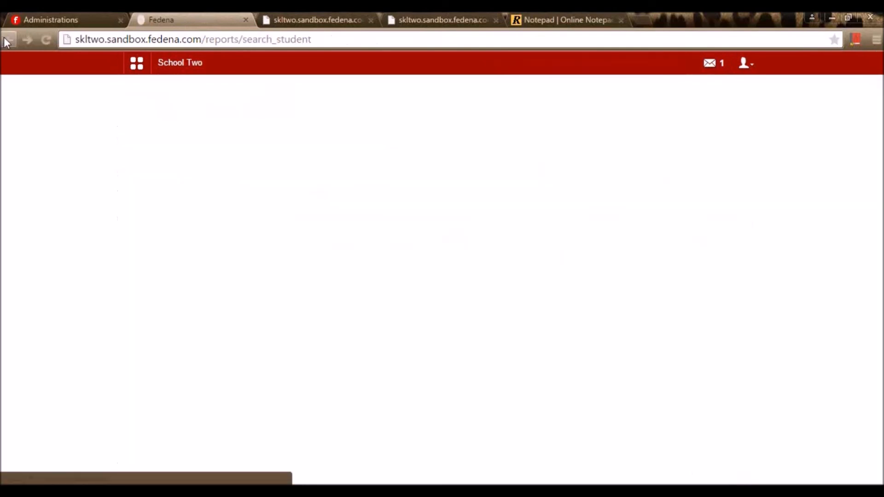
- Open the Finance module via Administration on the dashboard
{"action": "left_click", "coordinate": [137, 69]}
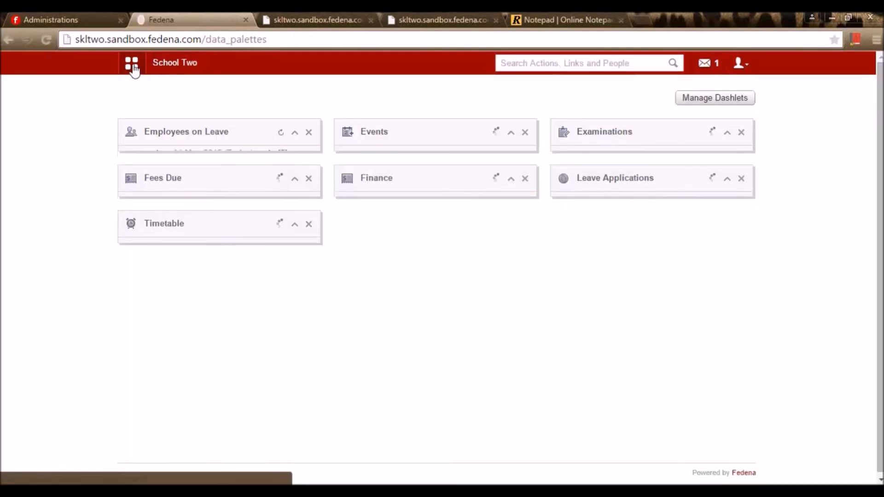
{"action": "left_click", "coordinate": [395, 99]}
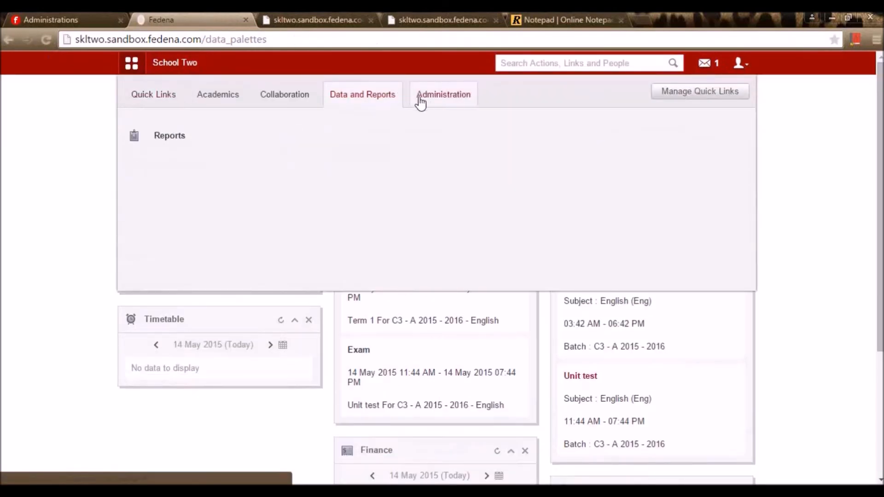
{"action": "left_click", "coordinate": [420, 102]}
{"action": "left_click", "coordinate": [177, 140]}
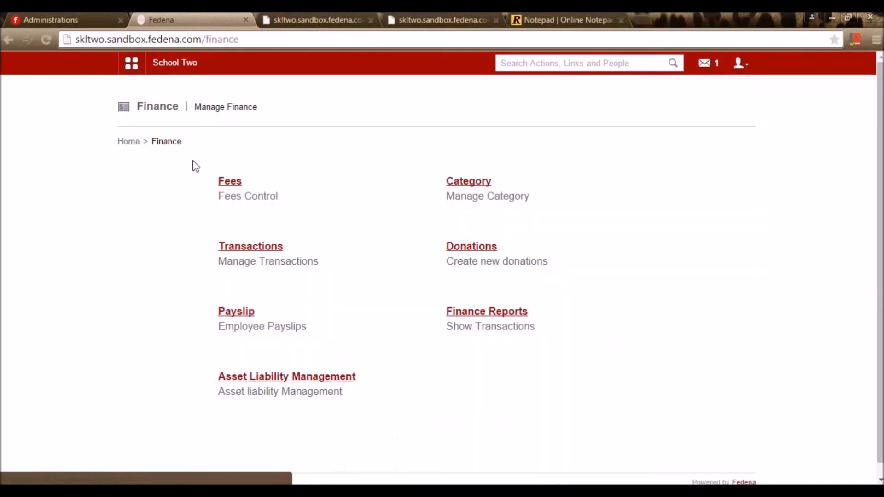
{"action": "left_click", "coordinate": [230, 182]}
{"action": "key", "text": "alt+Left"}
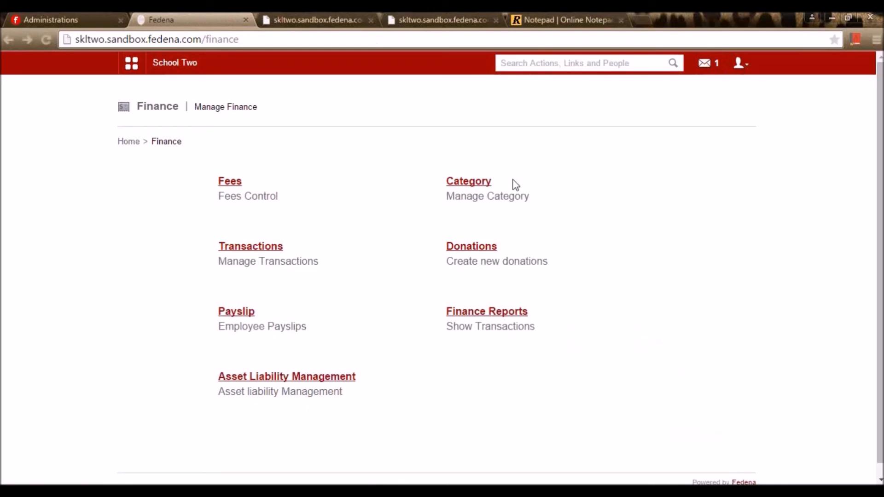
- Browse the finance categories list from Applicant Registration to Uniforms
{"action": "left_click", "coordinate": [459, 184]}
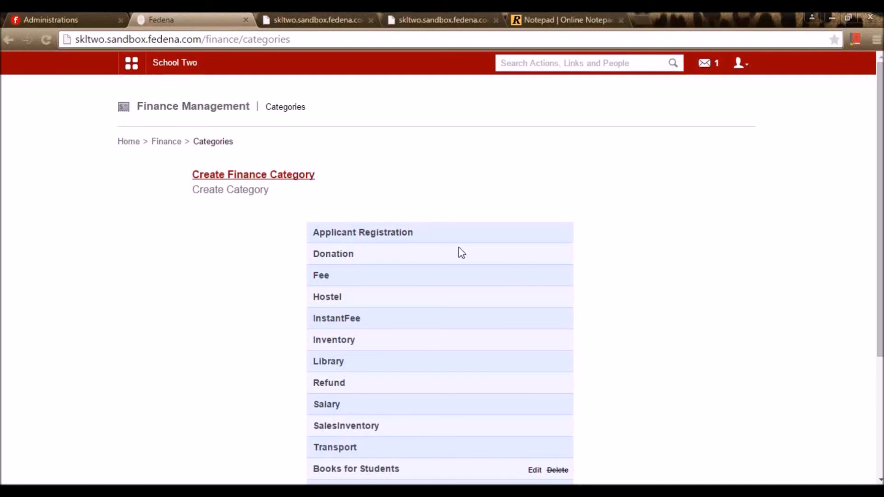
{"action": "scroll", "coordinate": [403, 405], "scroll_direction": "down", "scroll_amount": 3}
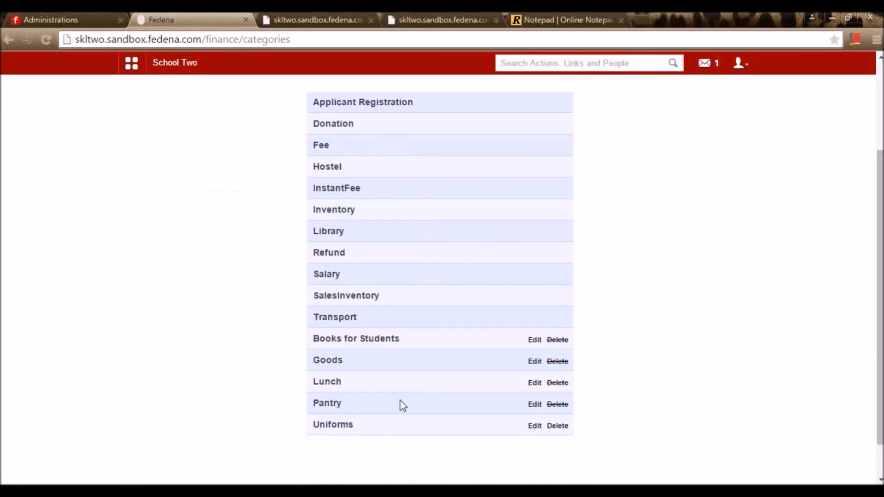
{"action": "left_click_drag", "start_coordinate": [357, 318], "coordinate": [295, 99]}
{"action": "left_click", "coordinate": [316, 253]}
{"action": "scroll", "coordinate": [319, 283], "scroll_direction": "up", "scroll_amount": 3}
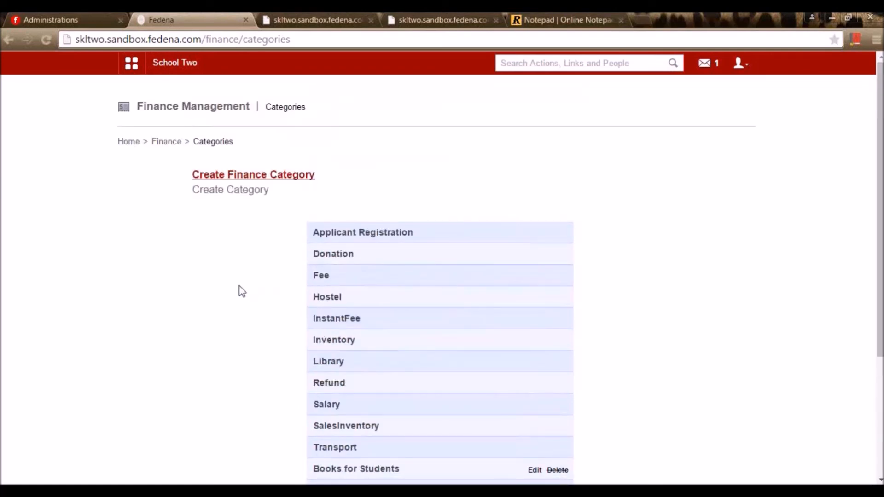
{"action": "scroll", "coordinate": [266, 291], "scroll_direction": "down", "scroll_amount": 4}
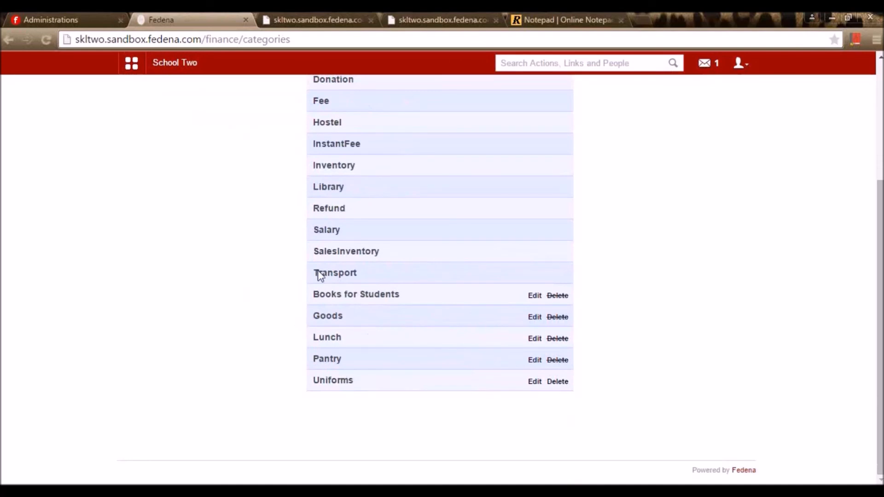
{"action": "left_click_drag", "start_coordinate": [313, 294], "coordinate": [367, 395]}
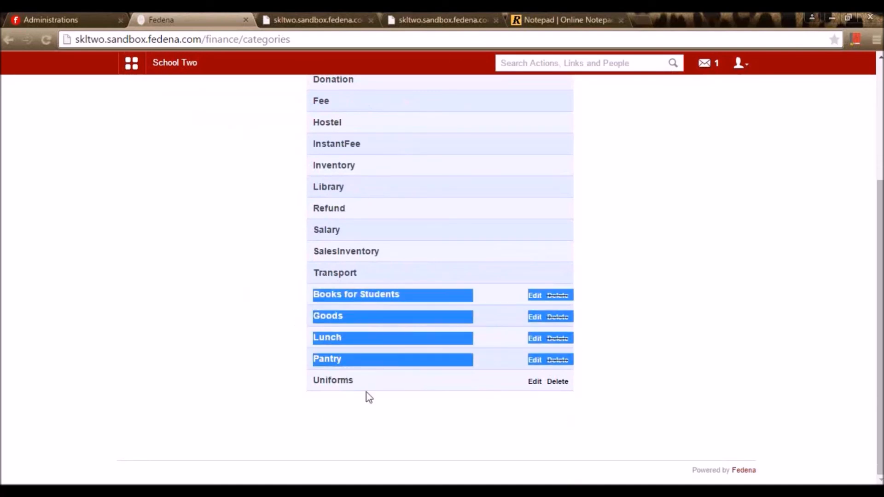
{"action": "left_click", "coordinate": [407, 411]}
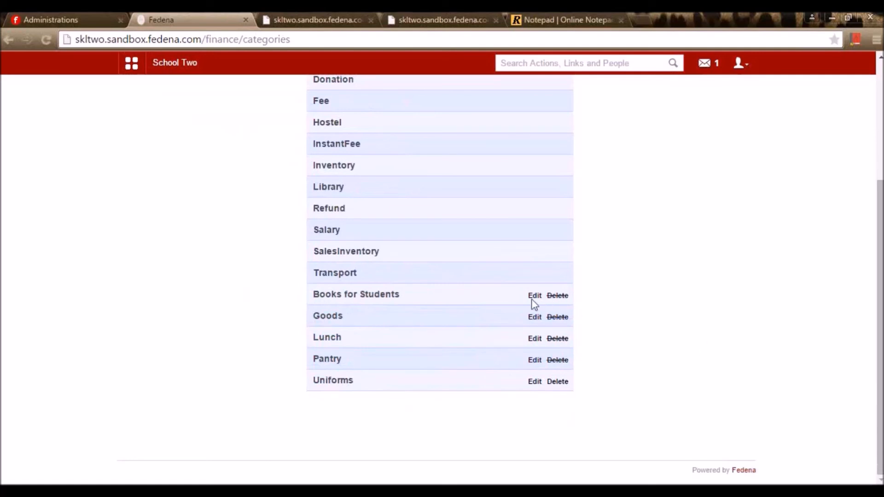
{"action": "scroll", "coordinate": [629, 365], "scroll_direction": "up", "scroll_amount": 4}
{"action": "scroll", "coordinate": [630, 371], "scroll_direction": "down", "scroll_amount": 4}
- Open the Edit form for the Books for Students category
{"action": "left_click", "coordinate": [533, 298]}
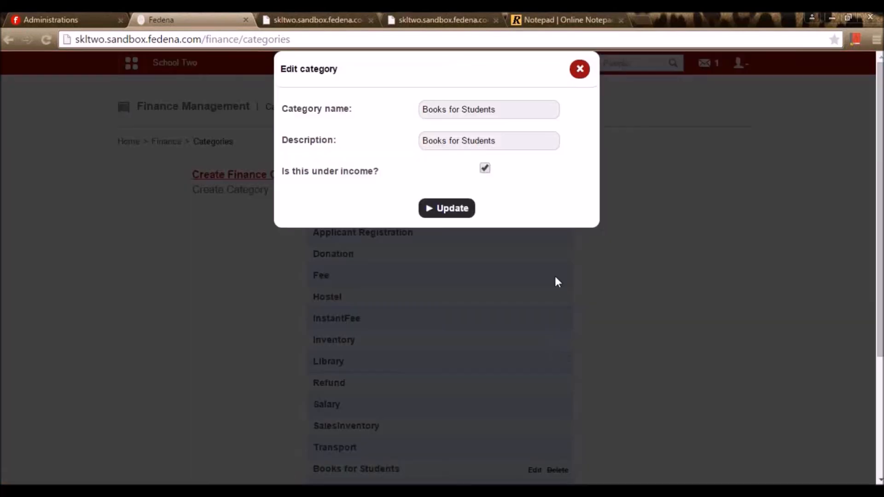
{"action": "left_click", "coordinate": [578, 69]}
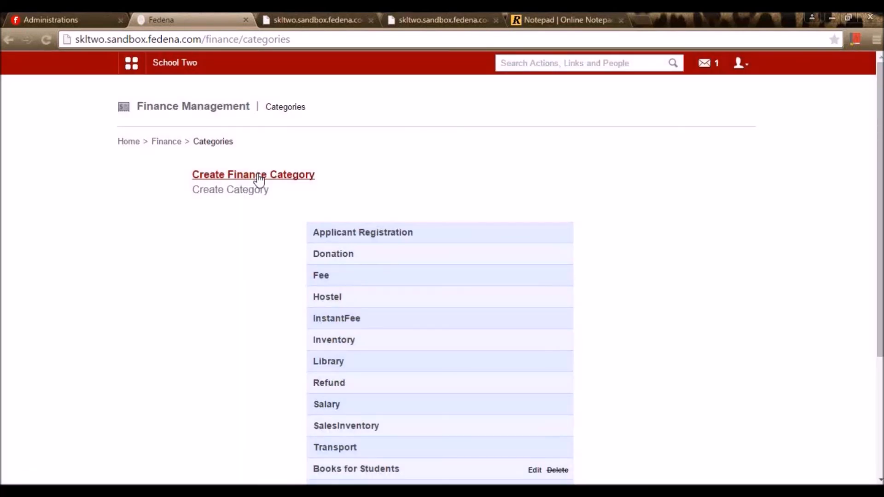
{"action": "scroll", "coordinate": [528, 340], "scroll_direction": "down", "scroll_amount": 4}
{"action": "left_click", "coordinate": [534, 295]}
{"action": "left_click_drag", "start_coordinate": [514, 110], "coordinate": [375, 119]}
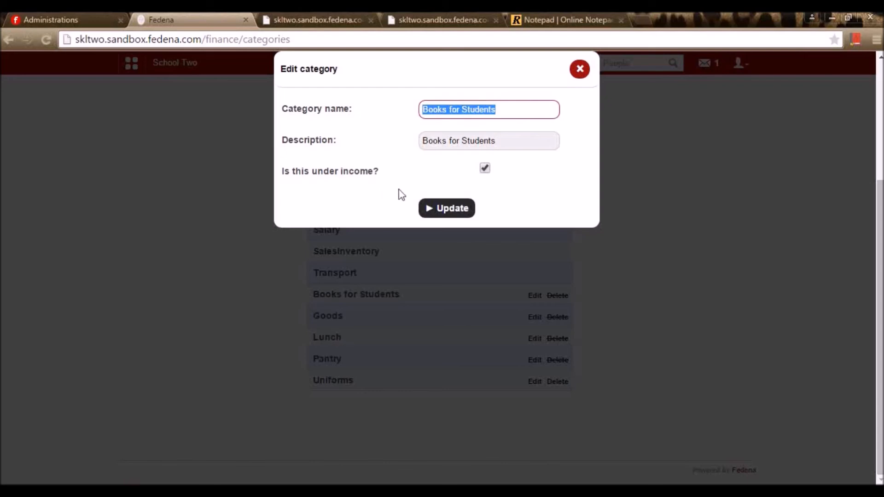
- Toggle 'Is this under income?' off and back on, then update the category
{"action": "left_click", "coordinate": [485, 169]}
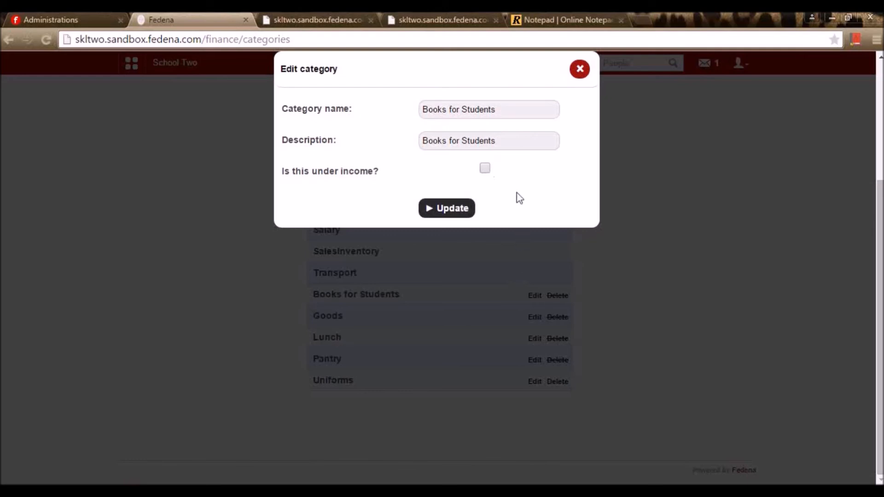
{"action": "left_click", "coordinate": [485, 168]}
{"action": "left_click", "coordinate": [466, 212]}
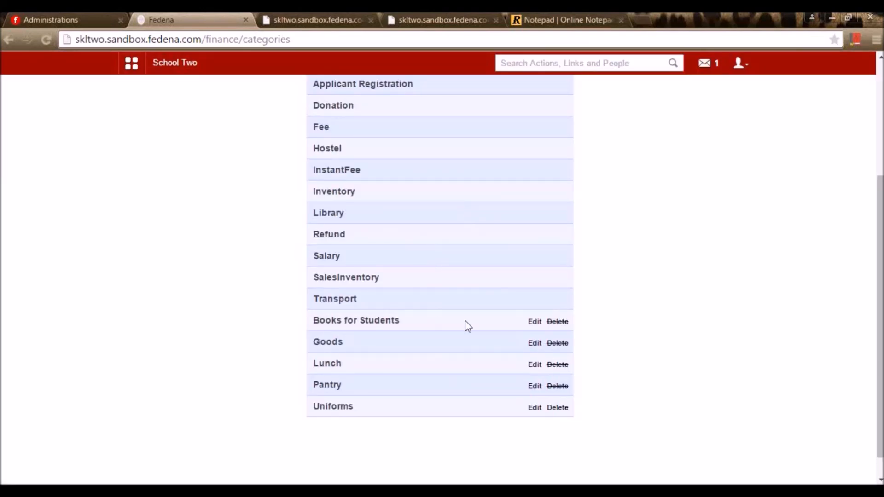
{"action": "scroll", "coordinate": [472, 404], "scroll_direction": "down", "scroll_amount": 1}
{"action": "scroll", "coordinate": [566, 406], "scroll_direction": "up", "scroll_amount": 3}
{"action": "scroll", "coordinate": [562, 405], "scroll_direction": "down", "scroll_amount": 3}
{"action": "scroll", "coordinate": [460, 410], "scroll_direction": "up", "scroll_amount": 5}
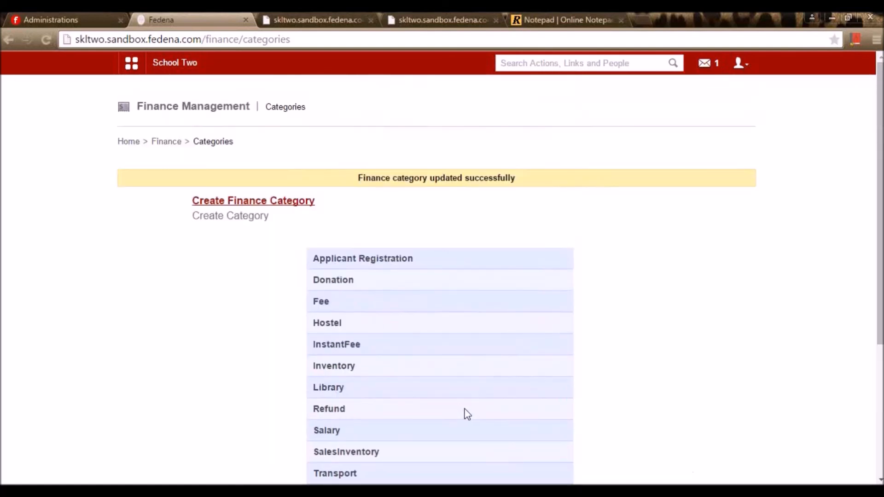
{"action": "left_click", "coordinate": [167, 142]}
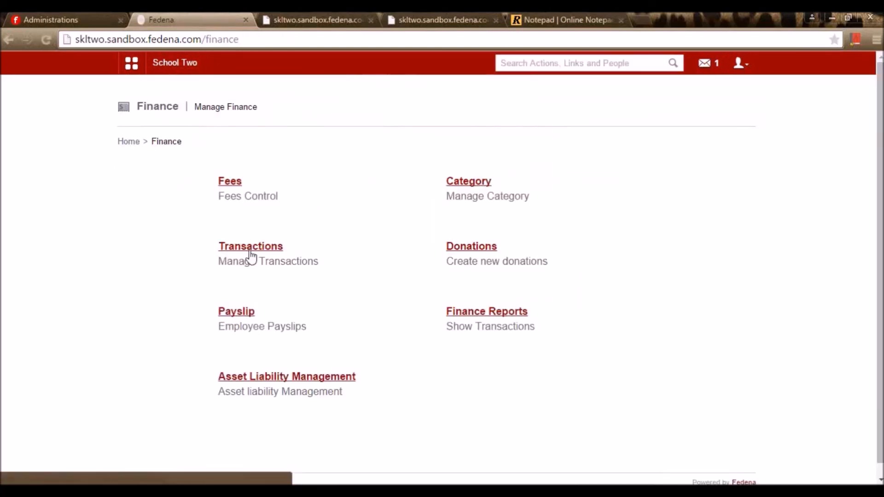
- Start a new expense from Finance Transactions and enter the title 'Payment for x'
{"action": "left_click", "coordinate": [251, 249]}
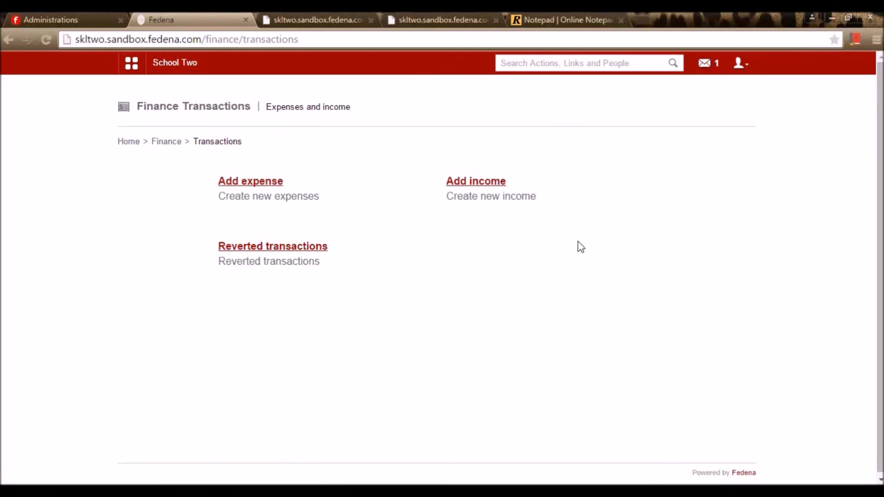
{"action": "left_click", "coordinate": [280, 203]}
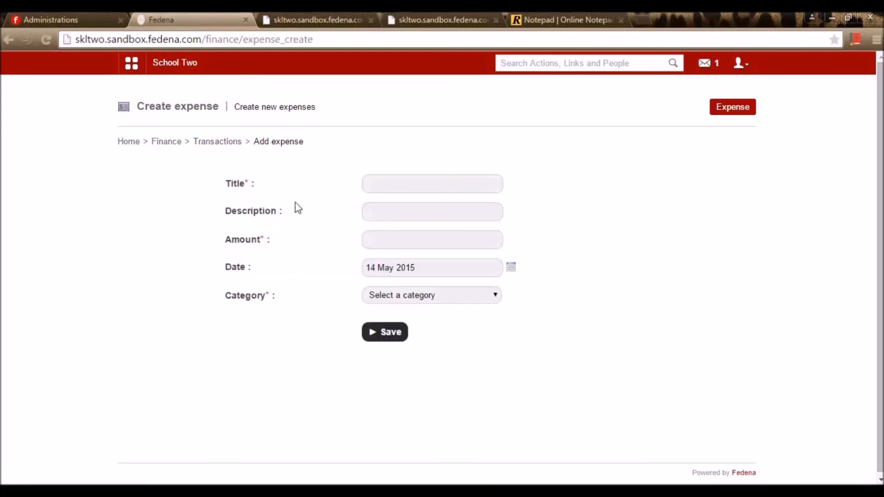
{"action": "left_click", "coordinate": [389, 188]}
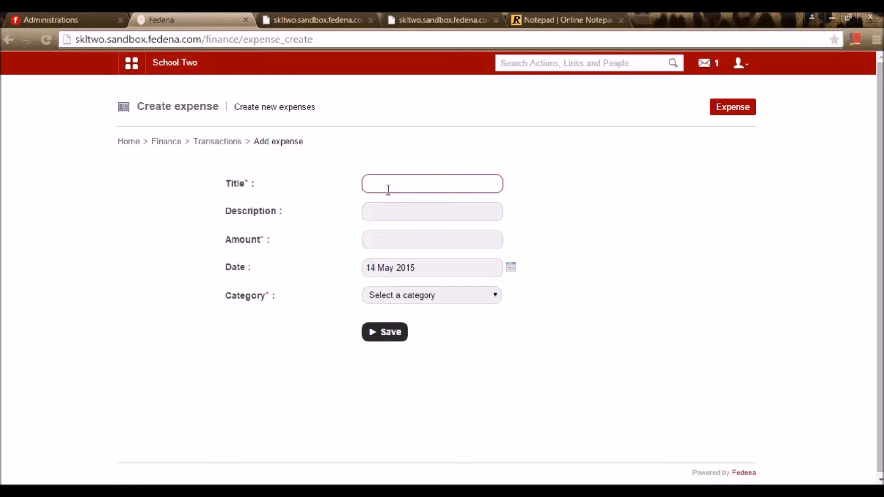
{"action": "type", "text": "Payme"}
{"action": "key", "text": "BackSpace"}
{"action": "key", "text": "BackSpace"}
{"action": "type", "text": "men"}
{"action": "left_click", "coordinate": [385, 210]}
{"action": "left_click", "coordinate": [425, 184]}
{"action": "left_click", "coordinate": [427, 204]}
- Copy the title into the expense description and set the amount to 5000
{"action": "left_click_drag", "start_coordinate": [432, 181], "coordinate": [319, 179]}
{"action": "key", "text": "ctrl+c"}
{"action": "left_click", "coordinate": [406, 210]}
{"action": "key", "text": "ctrl+v"}
{"action": "left_click", "coordinate": [397, 238]}
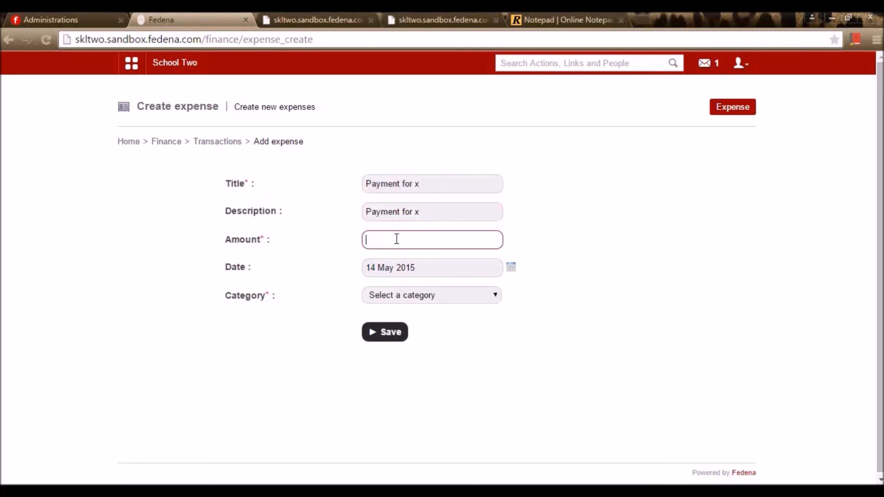
{"action": "type", "text": "5000"}
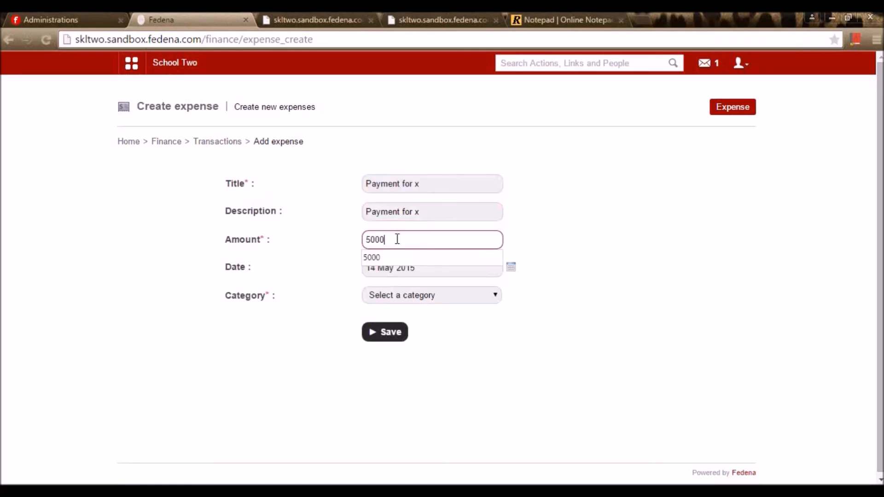
{"action": "left_click", "coordinate": [392, 257]}
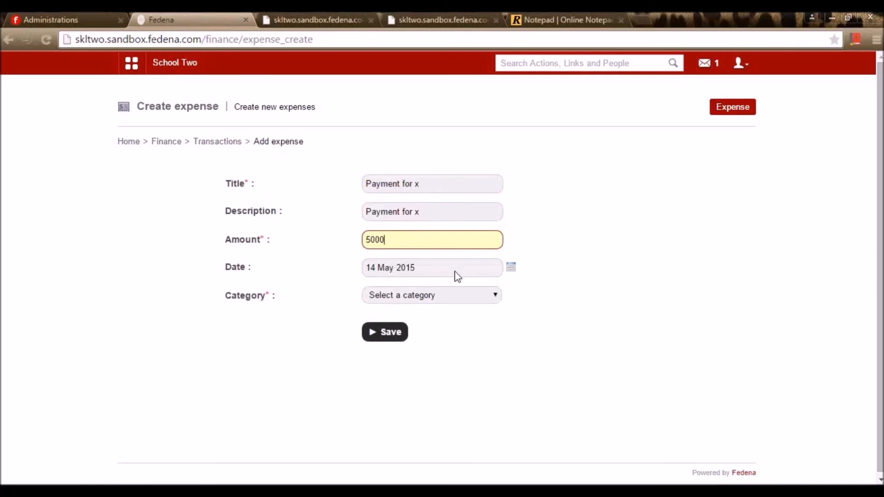
- File the expense under Goods, save it, and return to Finance Transactions
{"action": "left_click", "coordinate": [466, 300]}
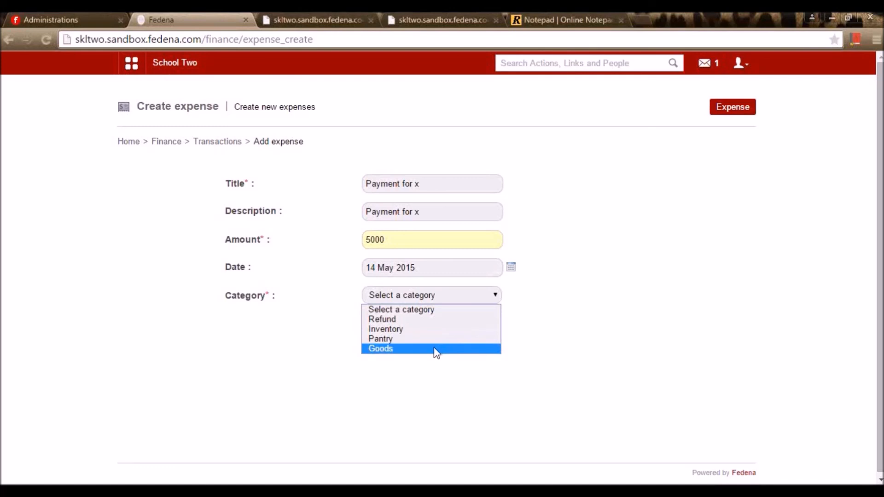
{"action": "left_click", "coordinate": [414, 351]}
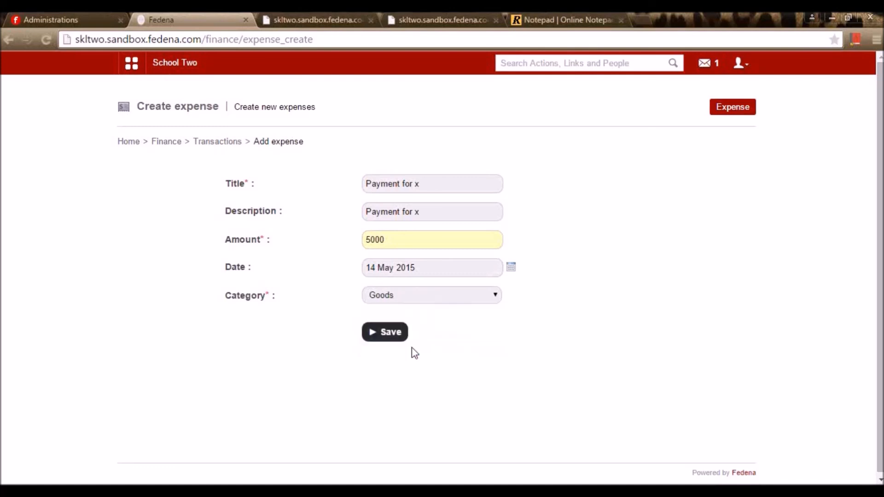
{"action": "left_click", "coordinate": [375, 336]}
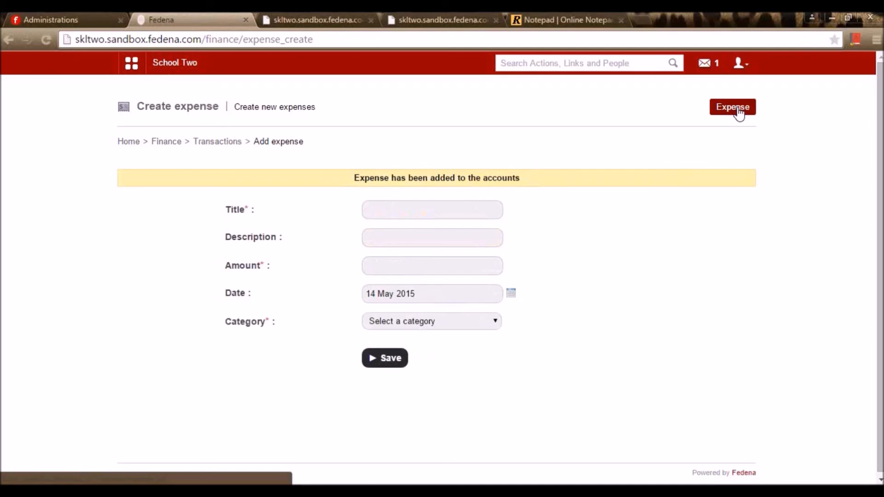
{"action": "left_click", "coordinate": [225, 143]}
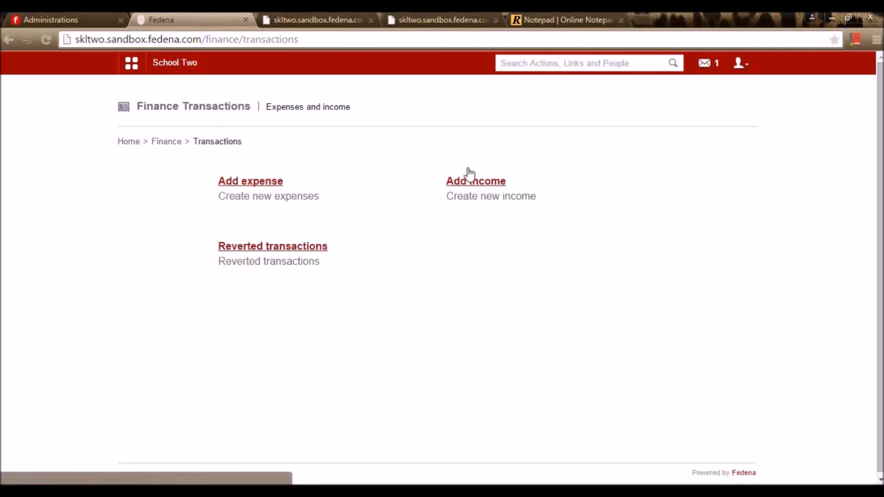
{"action": "left_click", "coordinate": [468, 171]}
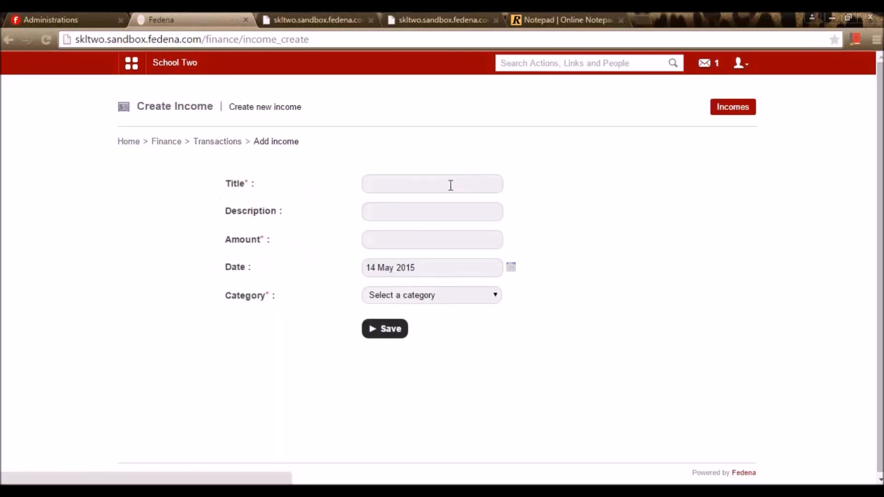
{"action": "left_click", "coordinate": [450, 185]}
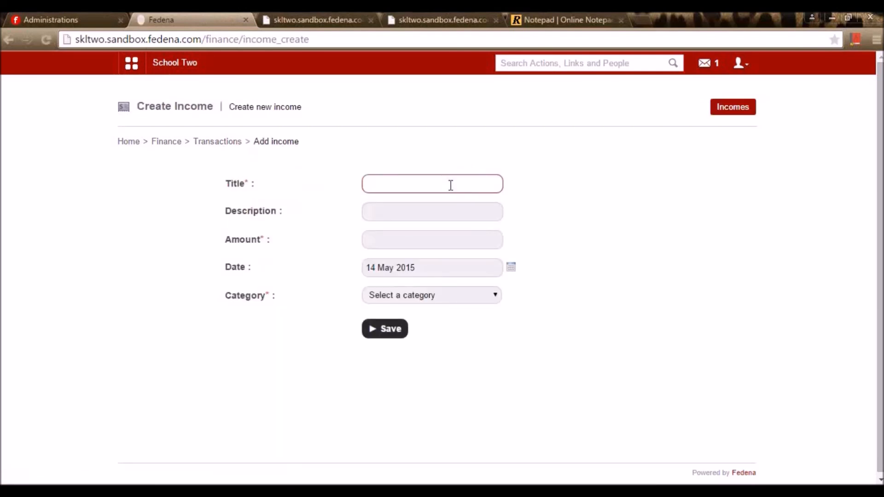
{"action": "type", "text": "sa"}
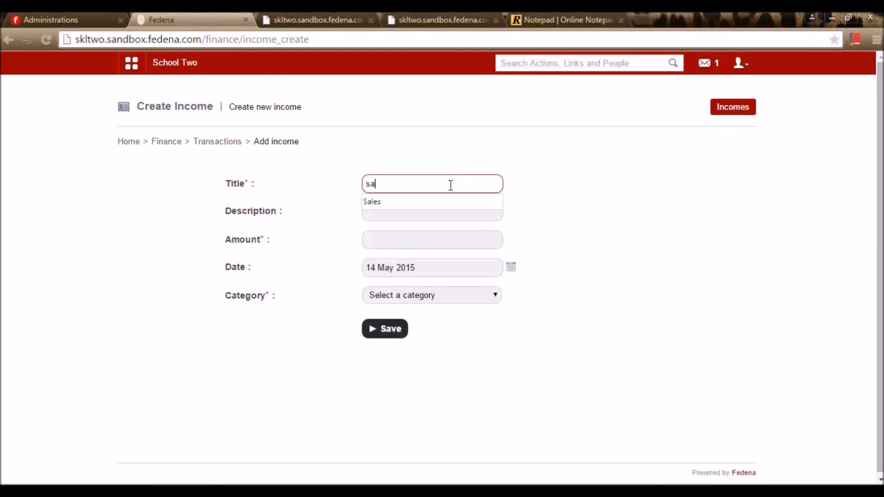
{"action": "type", "text": "le"}
{"action": "left_click", "coordinate": [445, 199]}
{"action": "left_click", "coordinate": [445, 187]}
{"action": "left_click", "coordinate": [570, 208]}
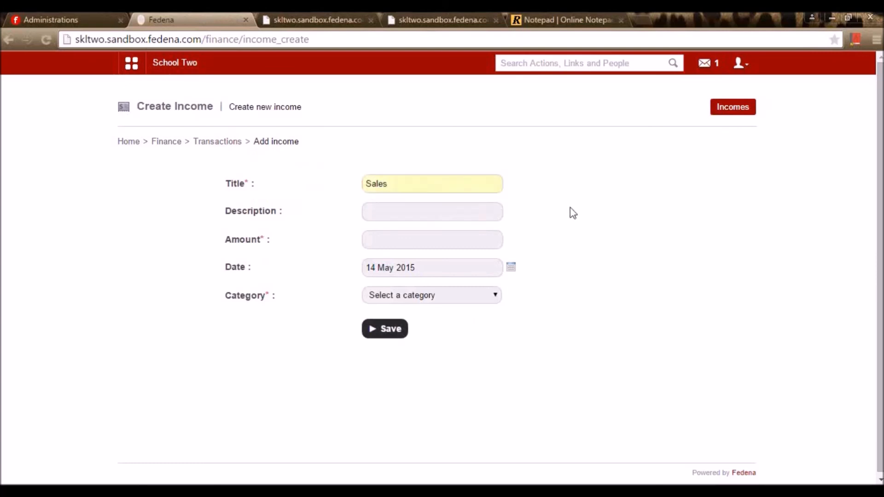
{"action": "left_click", "coordinate": [468, 186]}
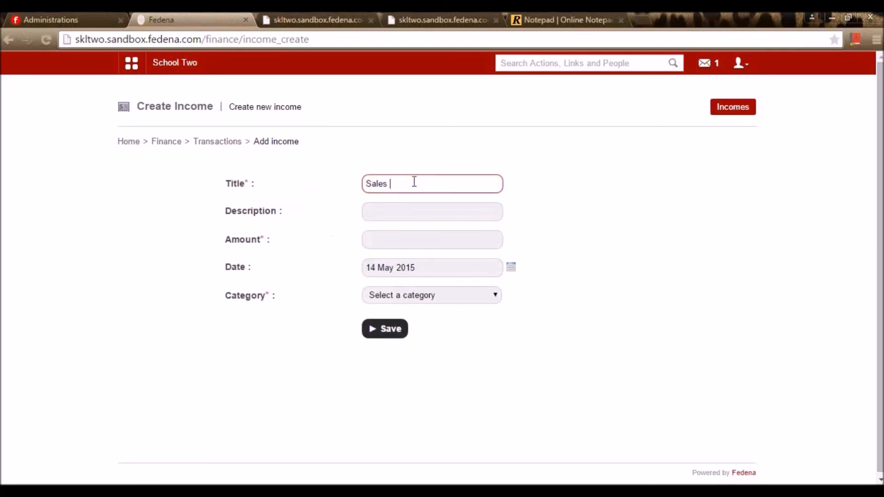
{"action": "type", "text": "for art gallery"}
{"action": "left_click", "coordinate": [410, 210]}
{"action": "left_click", "coordinate": [402, 246]}
{"action": "left_click_drag", "start_coordinate": [453, 186], "coordinate": [355, 217]}
{"action": "left_click", "coordinate": [415, 213]}
{"action": "key", "text": "ctrl+v"}
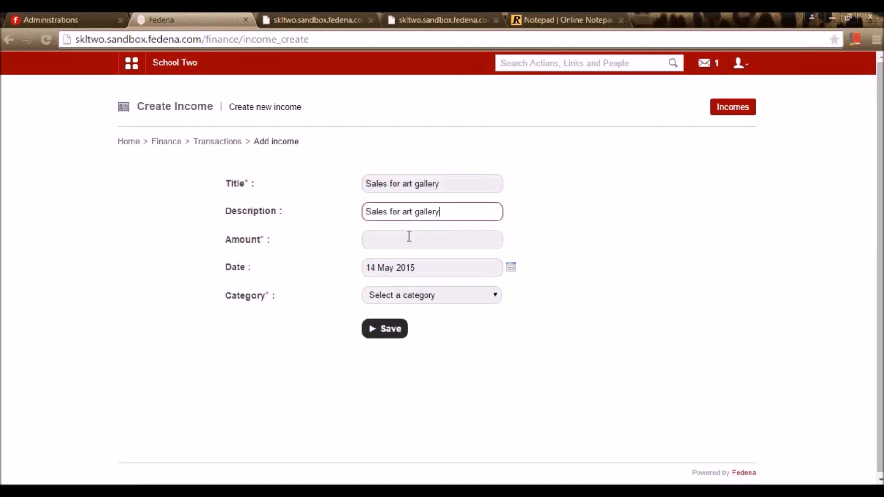
{"action": "left_click", "coordinate": [407, 238]}
{"action": "type", "text": "1000"}
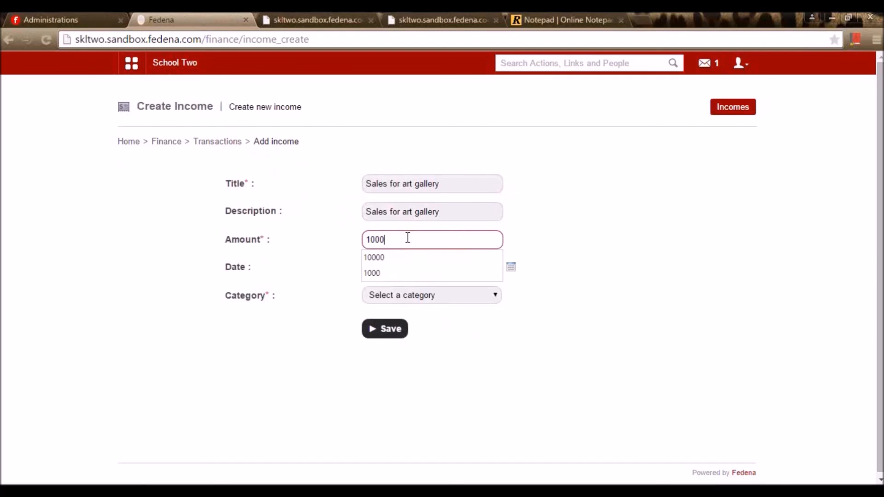
{"action": "left_click", "coordinate": [592, 235]}
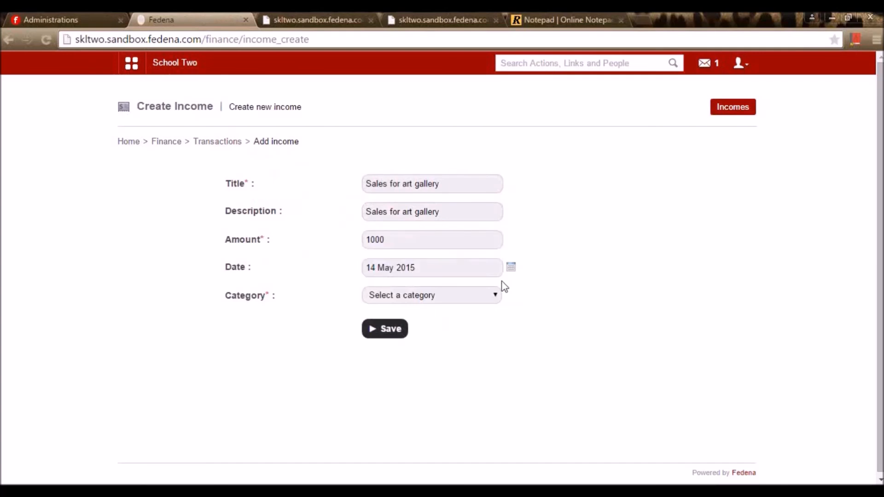
{"action": "left_click", "coordinate": [483, 303]}
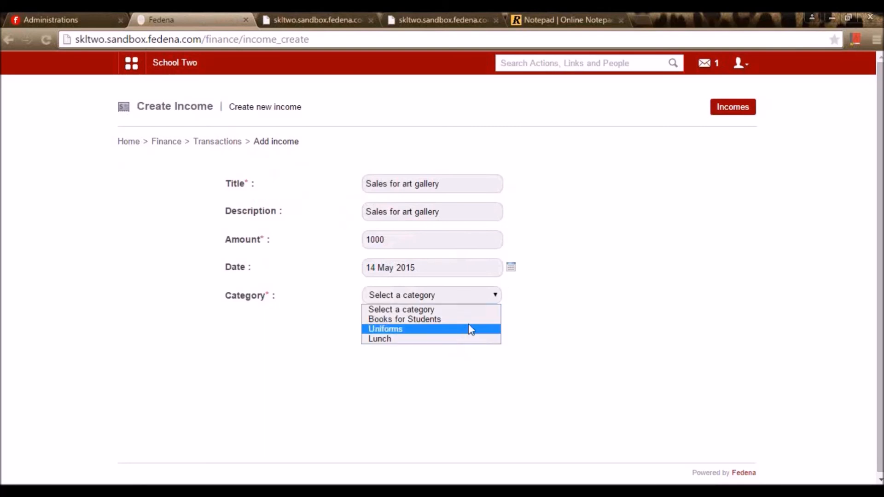
{"action": "left_click", "coordinate": [784, 322]}
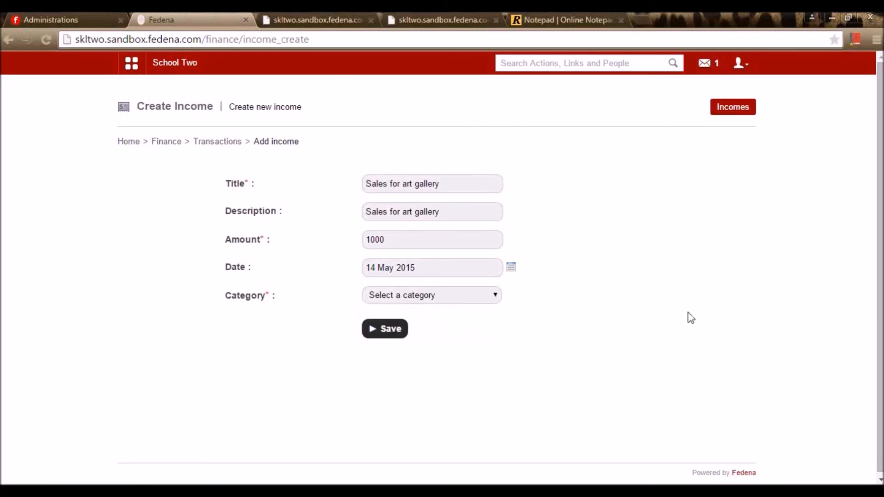
{"action": "left_click", "coordinate": [230, 142]}
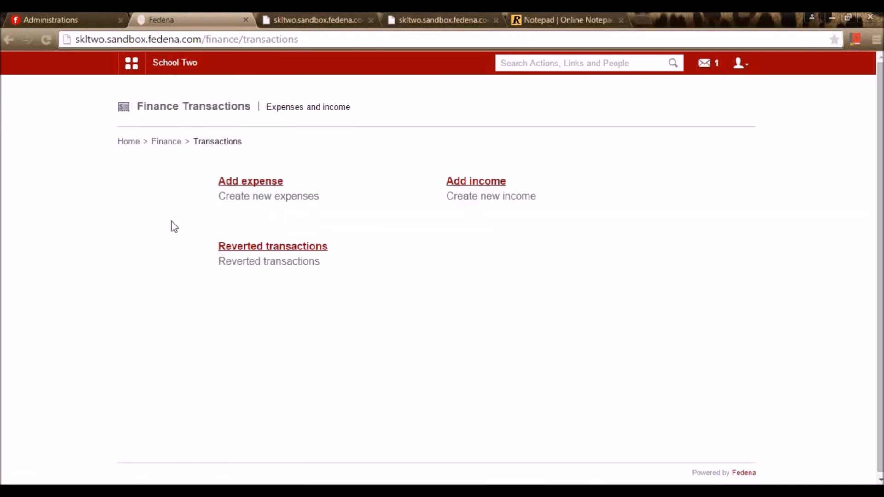
- Check the reverted transactions list and its type and search-by options
{"action": "left_click", "coordinate": [230, 248]}
{"action": "left_click", "coordinate": [226, 206]}
{"action": "left_click", "coordinate": [355, 204]}
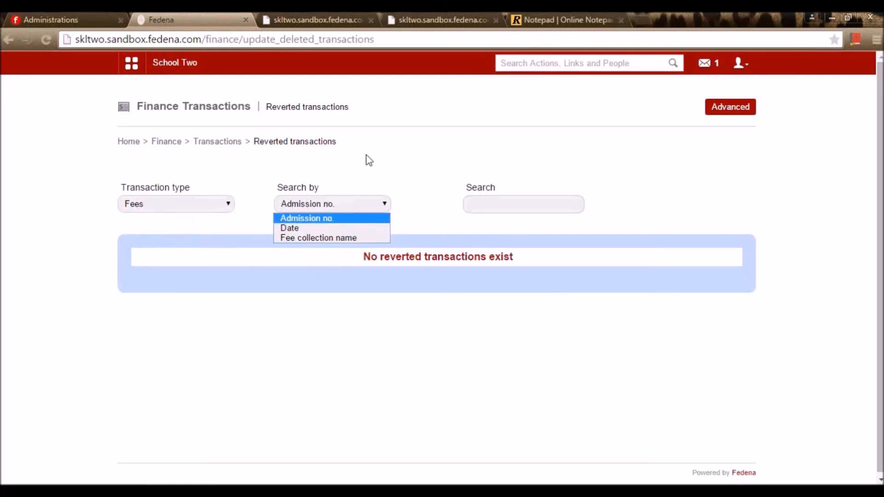
{"action": "left_click", "coordinate": [381, 180]}
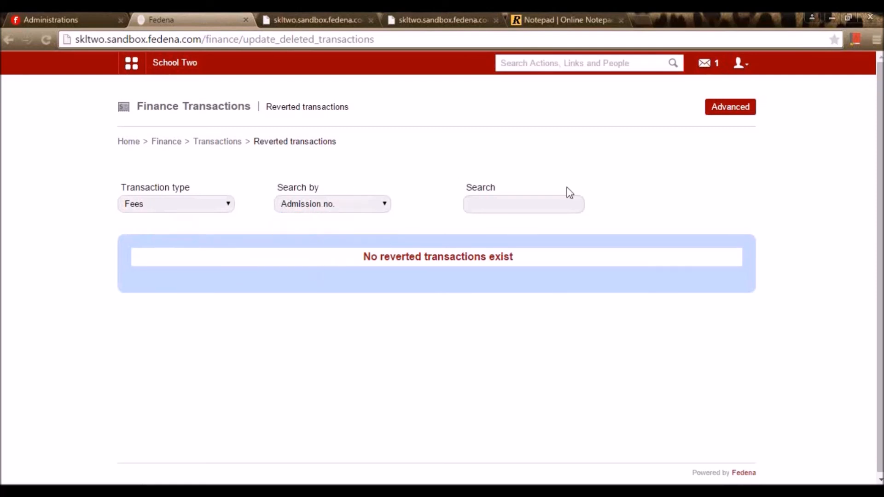
- Navigate up through Finance to the Finance Reports page
{"action": "left_click", "coordinate": [223, 146]}
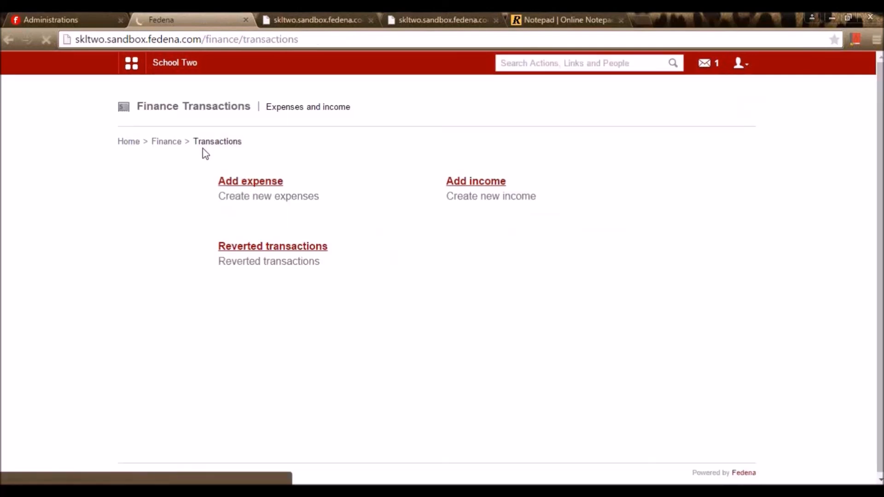
{"action": "left_click", "coordinate": [176, 145]}
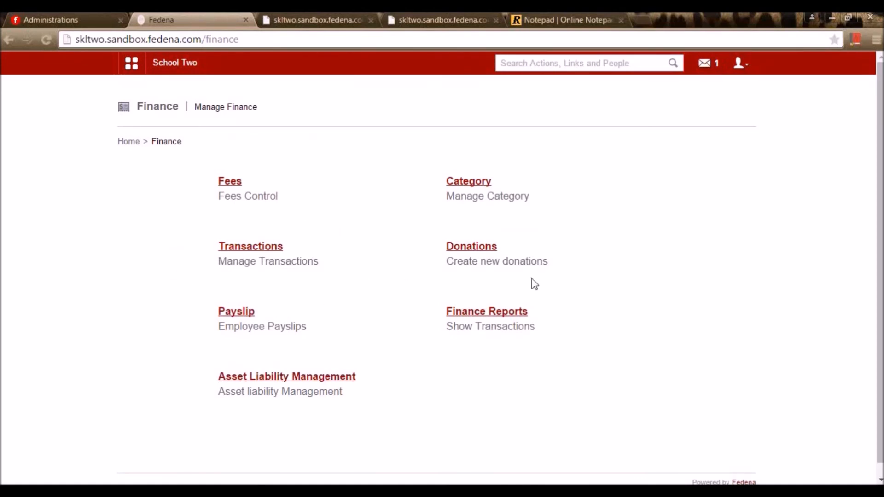
{"action": "left_click", "coordinate": [490, 314]}
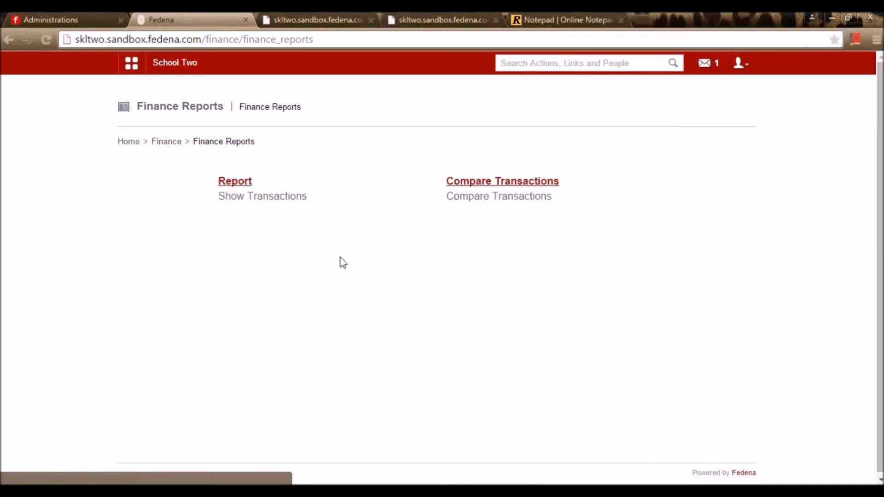
- Display the transaction report from 31 March 2015 to 14 May 2015
{"action": "left_click", "coordinate": [244, 189]}
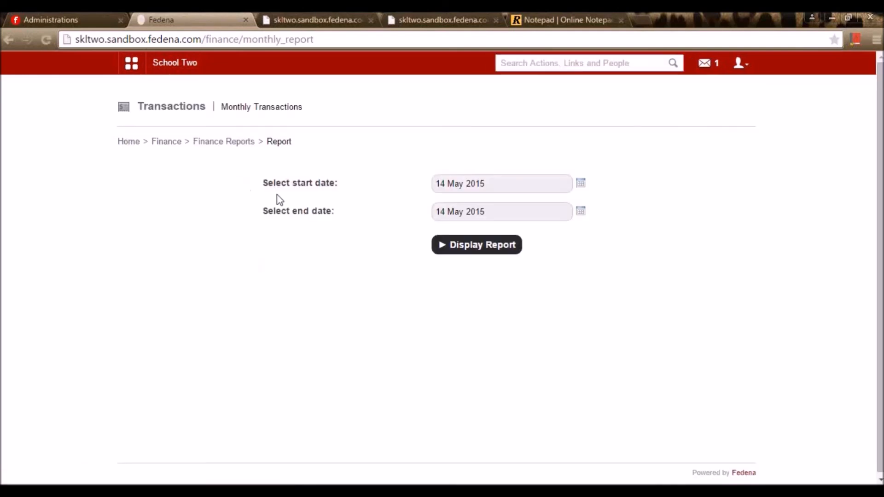
{"action": "left_click", "coordinate": [580, 183]}
{"action": "left_click", "coordinate": [460, 198]}
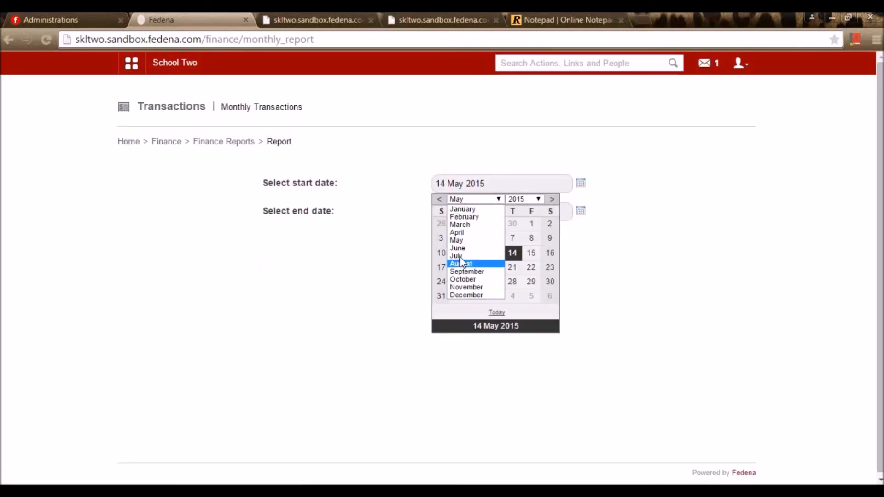
{"action": "left_click", "coordinate": [459, 243]}
{"action": "left_click", "coordinate": [475, 199]}
{"action": "left_click", "coordinate": [456, 232]}
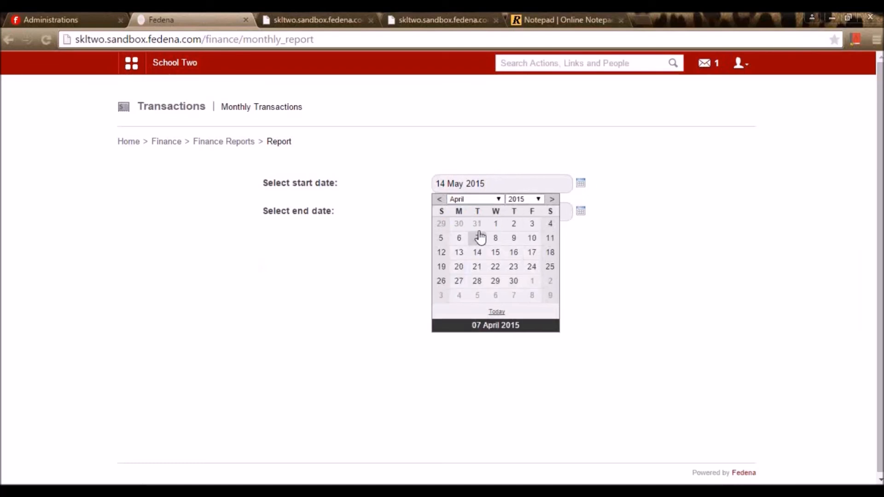
{"action": "left_click", "coordinate": [476, 223]}
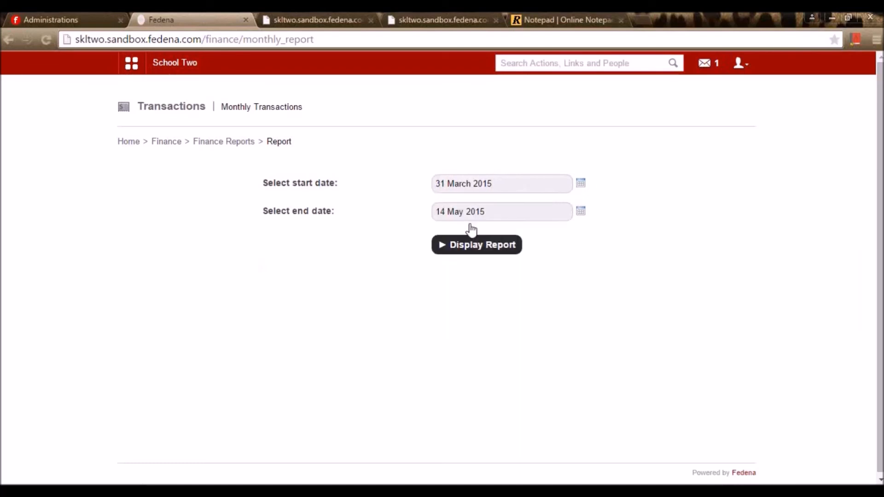
{"action": "left_click", "coordinate": [580, 211]}
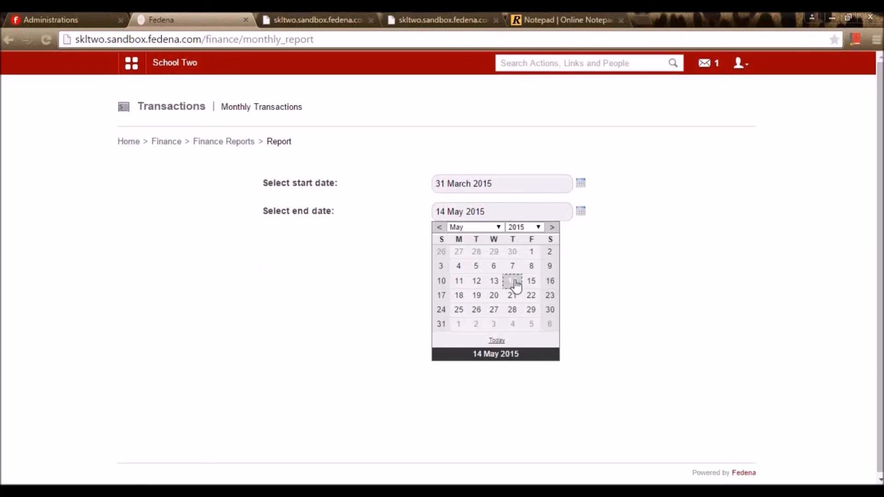
{"action": "left_click", "coordinate": [512, 282]}
{"action": "left_click", "coordinate": [474, 249]}
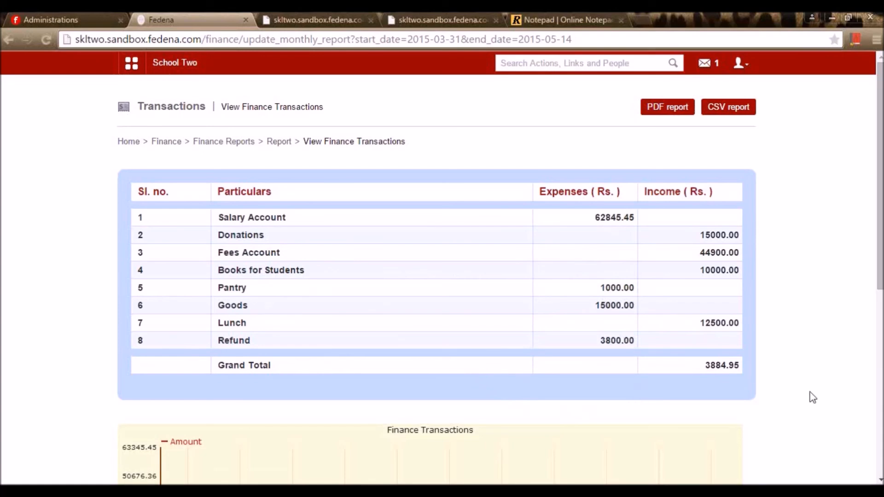
- Scroll through the report to review the eight accounts and the 3884.95 grand total
{"action": "scroll", "coordinate": [716, 397], "scroll_direction": "down", "scroll_amount": 4}
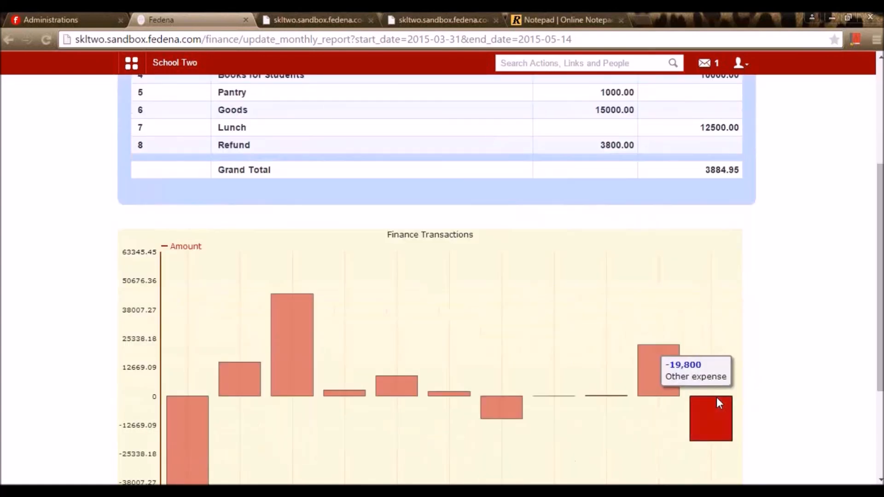
{"action": "scroll", "coordinate": [319, 321], "scroll_direction": "down", "scroll_amount": 3}
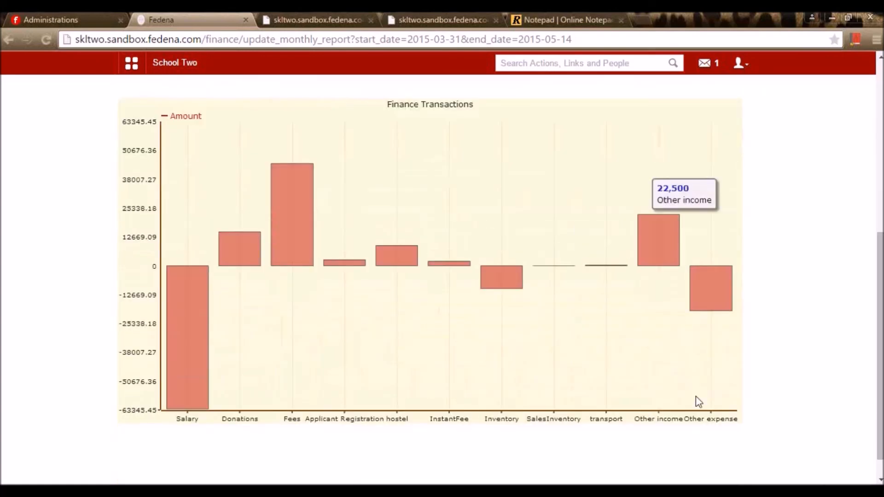
{"action": "mouse_move", "coordinate": [206, 284]}
{"action": "mouse_move", "coordinate": [300, 249]}
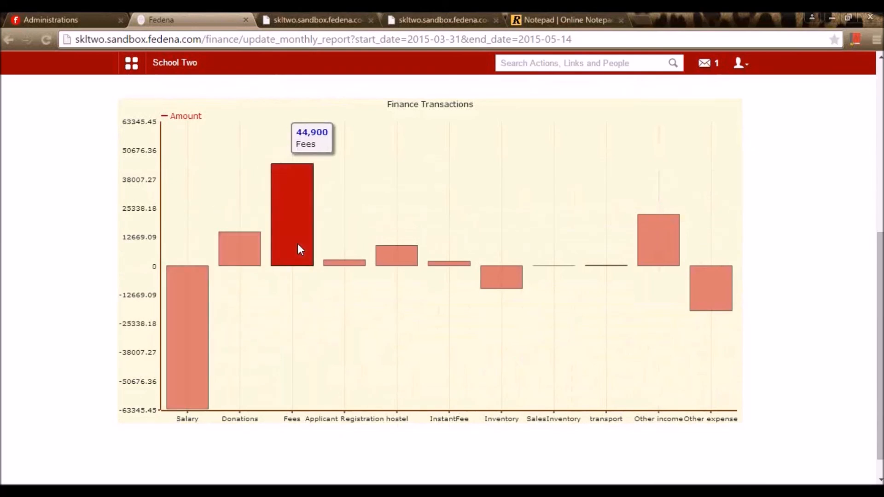
{"action": "mouse_move", "coordinate": [578, 268]}
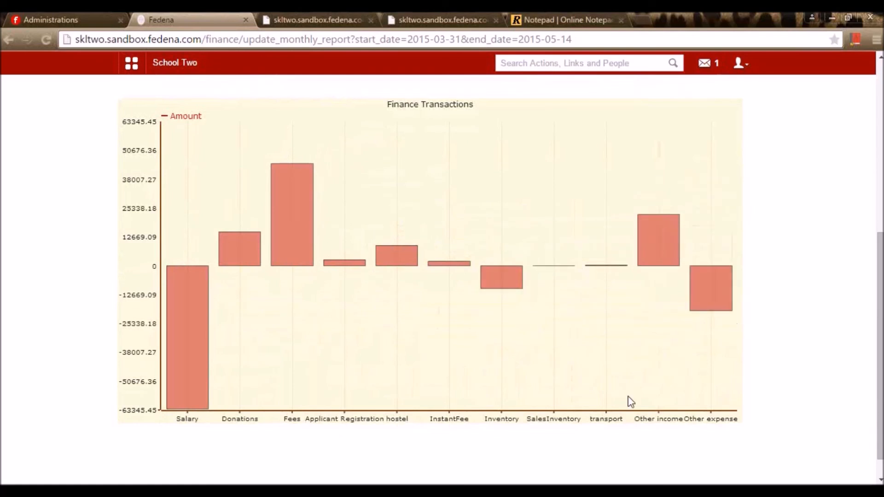
{"action": "scroll", "coordinate": [629, 401], "scroll_direction": "up", "scroll_amount": 5}
{"action": "scroll", "coordinate": [630, 403], "scroll_direction": "up", "scroll_amount": 2}
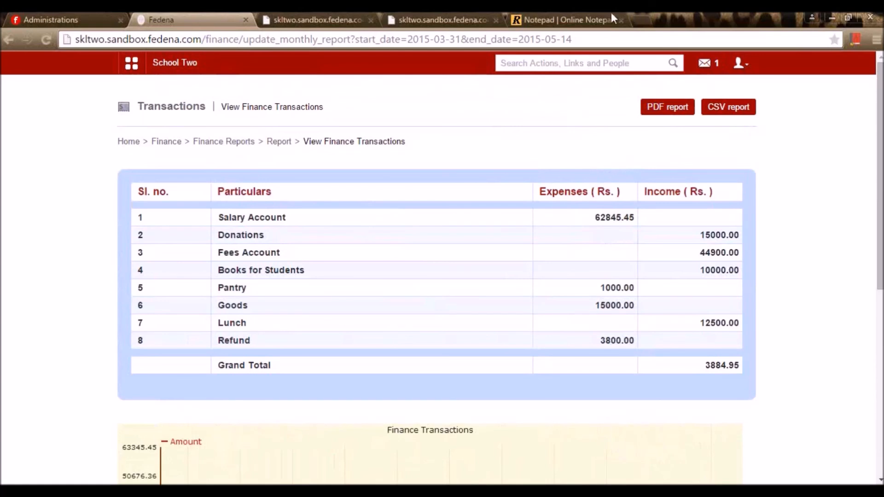
- Go from the report back to Finance and open the Donations list
{"action": "left_click", "coordinate": [279, 143]}
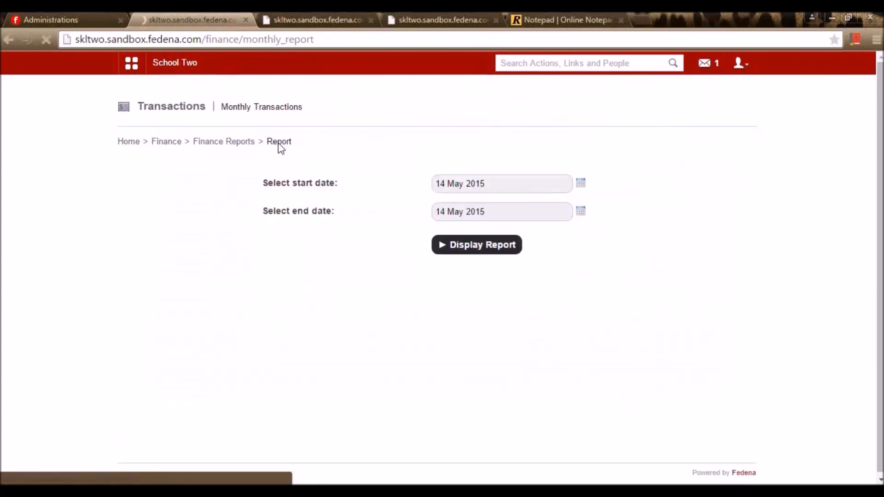
{"action": "left_click", "coordinate": [216, 146]}
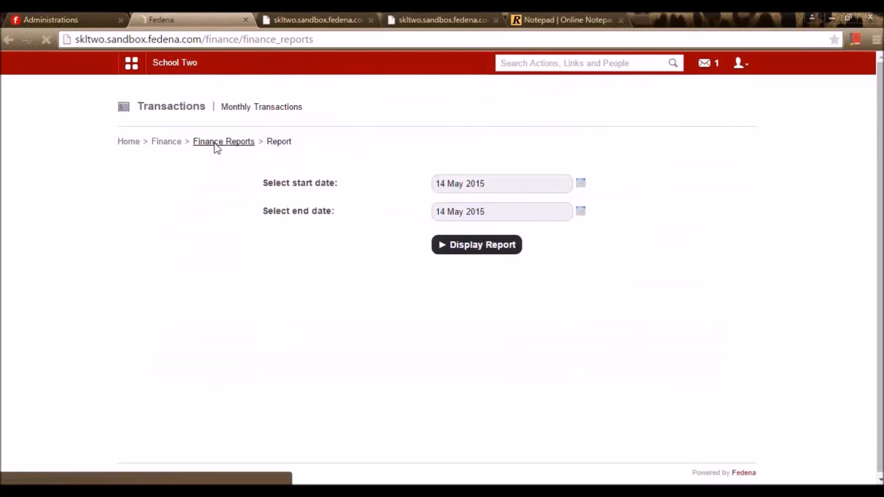
{"action": "left_click", "coordinate": [166, 143]}
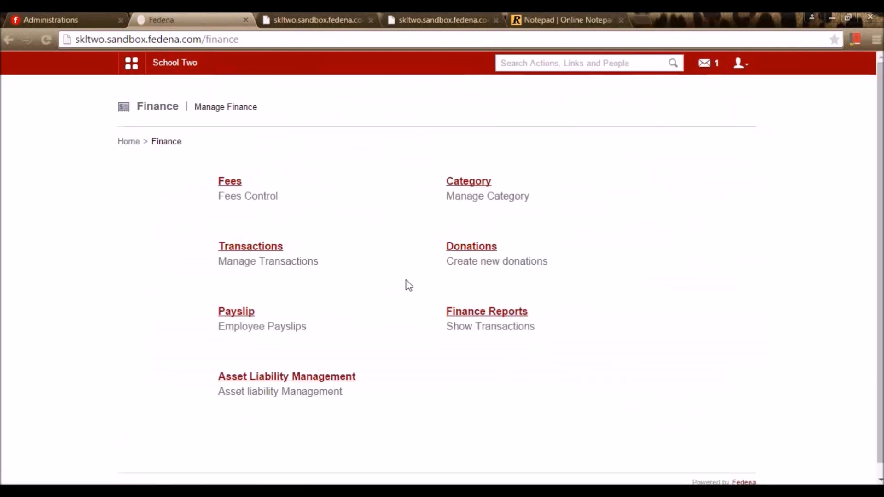
{"action": "left_click", "coordinate": [457, 254]}
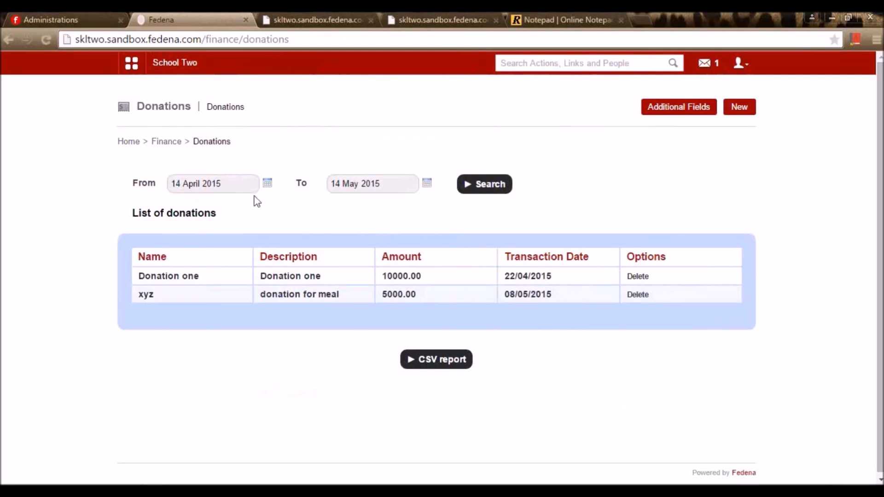
- Search donations from 31 March 2015, then view Donation one's receipt and go back
{"action": "left_click", "coordinate": [267, 184]}
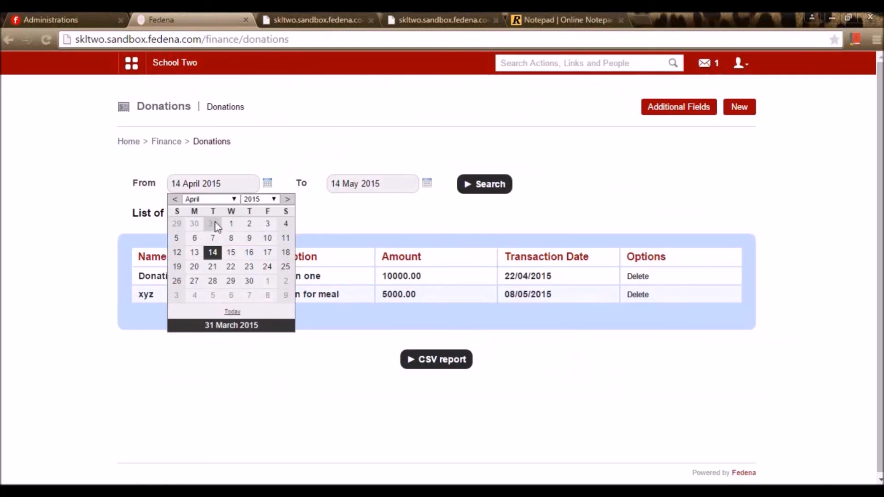
{"action": "left_click", "coordinate": [212, 224]}
{"action": "left_click", "coordinate": [494, 186]}
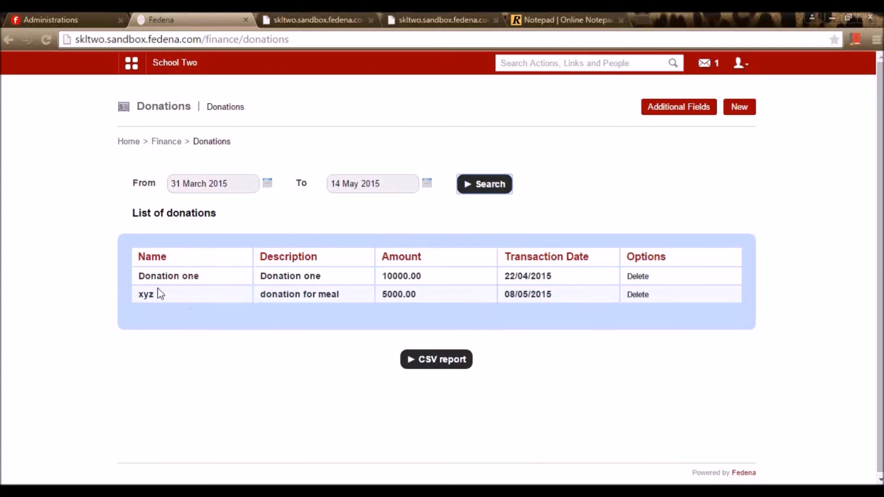
{"action": "left_click", "coordinate": [178, 276]}
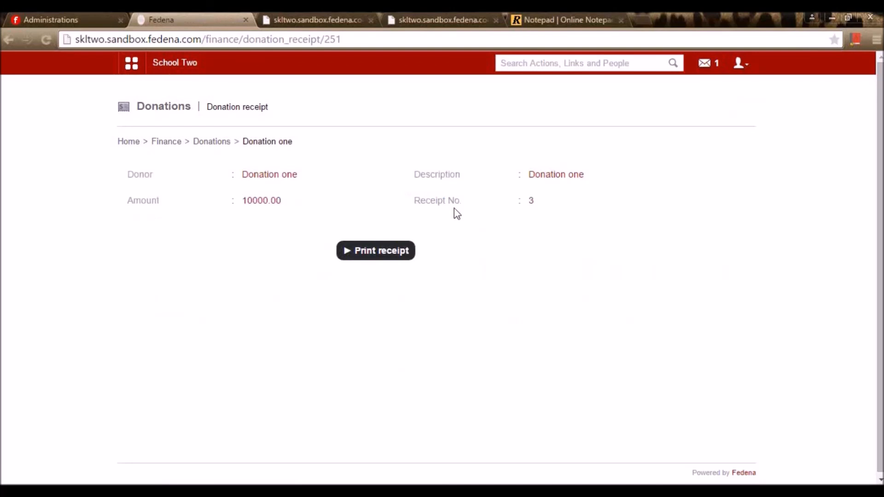
{"action": "key", "text": "alt+Left"}
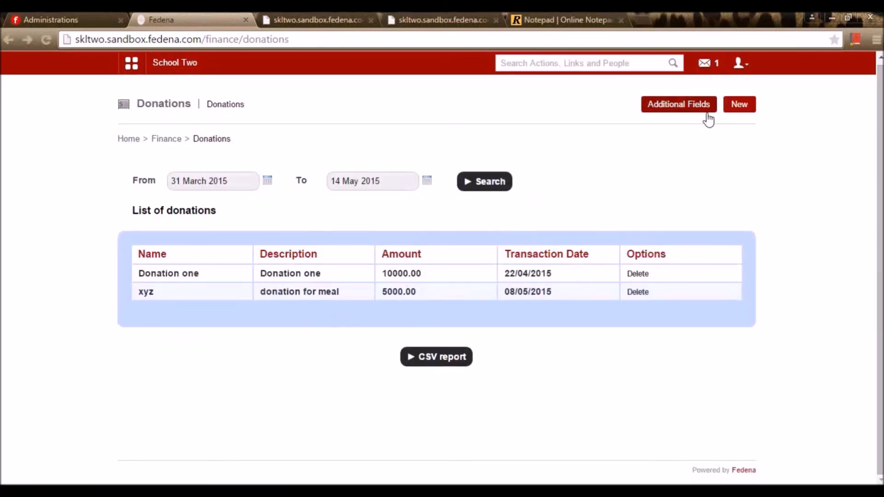
- Add a 6000 donation from donor abc dated 14/05/2015 and return to the donations list
{"action": "left_click", "coordinate": [743, 109]}
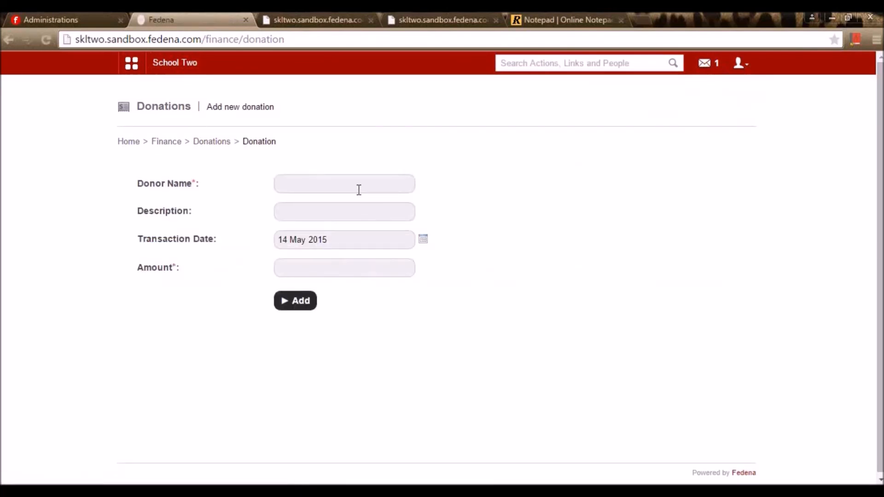
{"action": "left_click", "coordinate": [358, 189]}
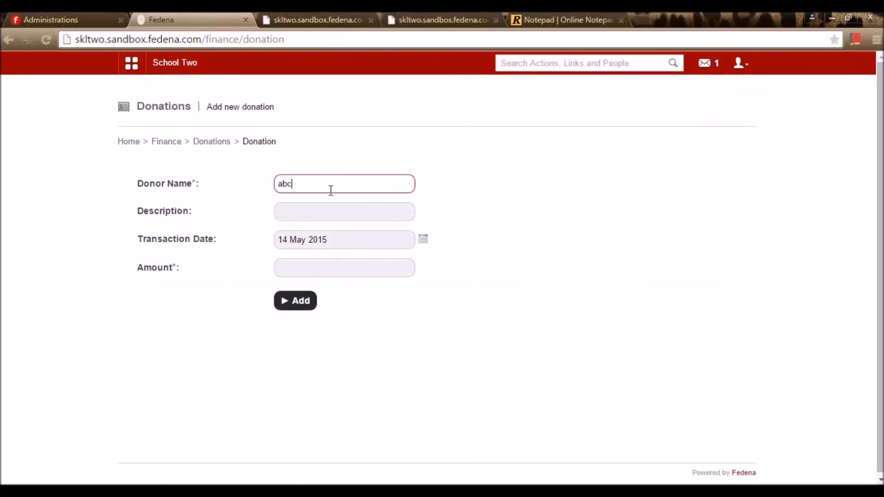
{"action": "left_click", "coordinate": [291, 214]}
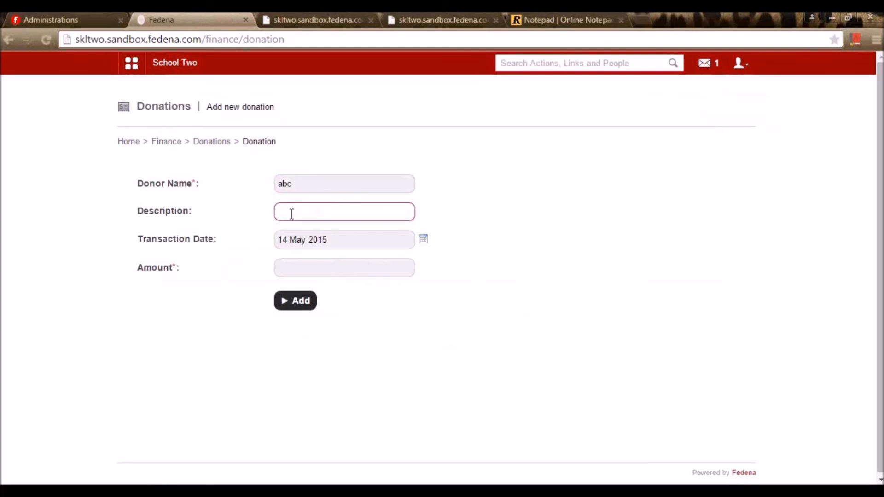
{"action": "left_click", "coordinate": [324, 242]}
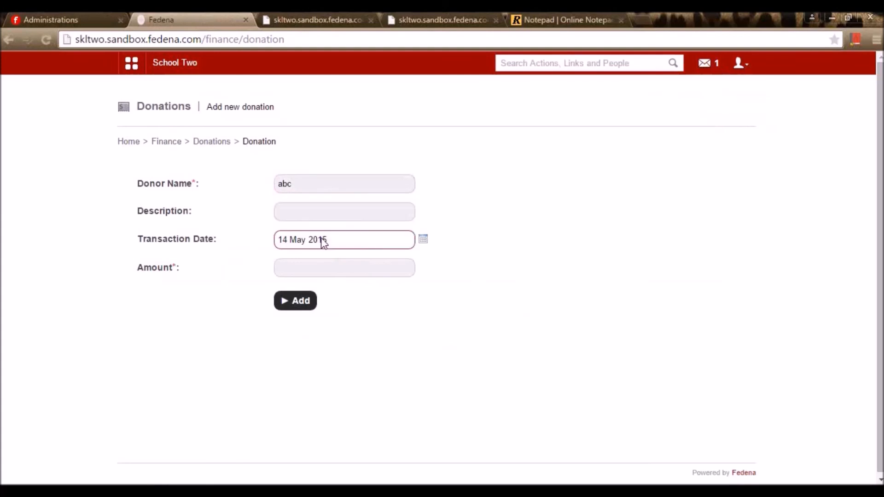
{"action": "left_click", "coordinate": [316, 275]}
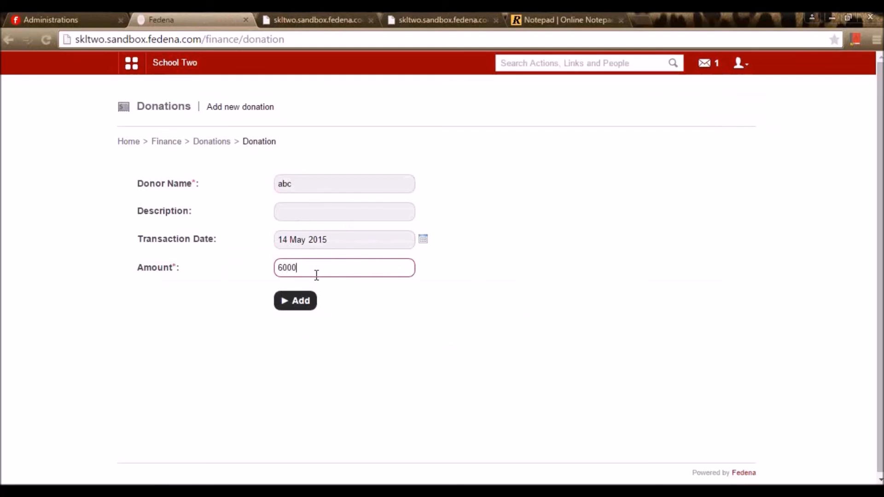
{"action": "type", "text": "6000"}
{"action": "left_click", "coordinate": [293, 304]}
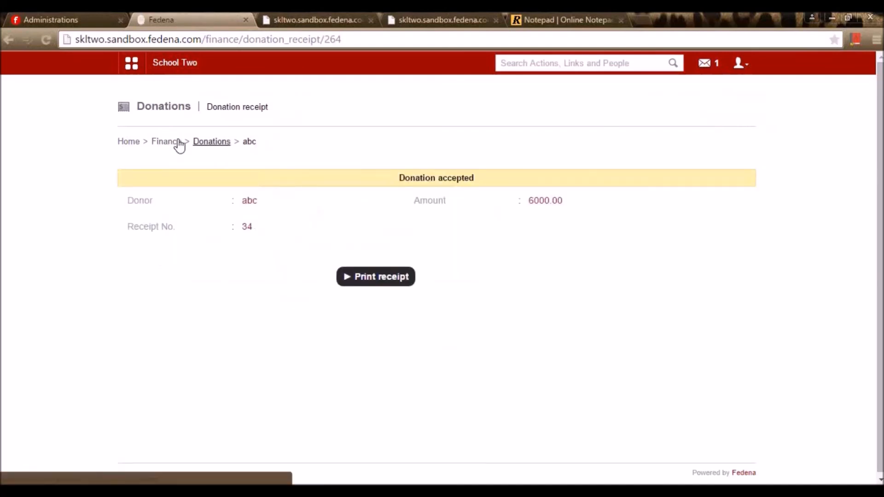
{"action": "left_click", "coordinate": [210, 142]}
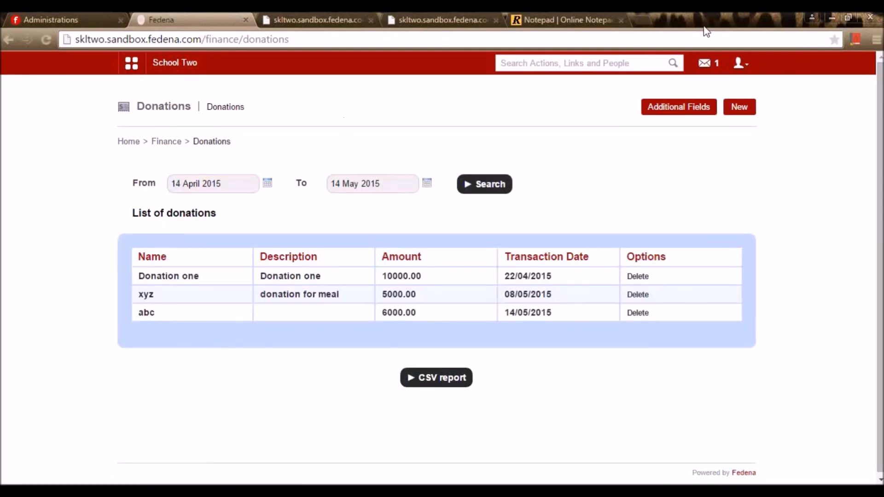
- Create an active TextBox donation field named 'Contact no', removing the rejected trailing full stop
{"action": "left_click", "coordinate": [696, 106]}
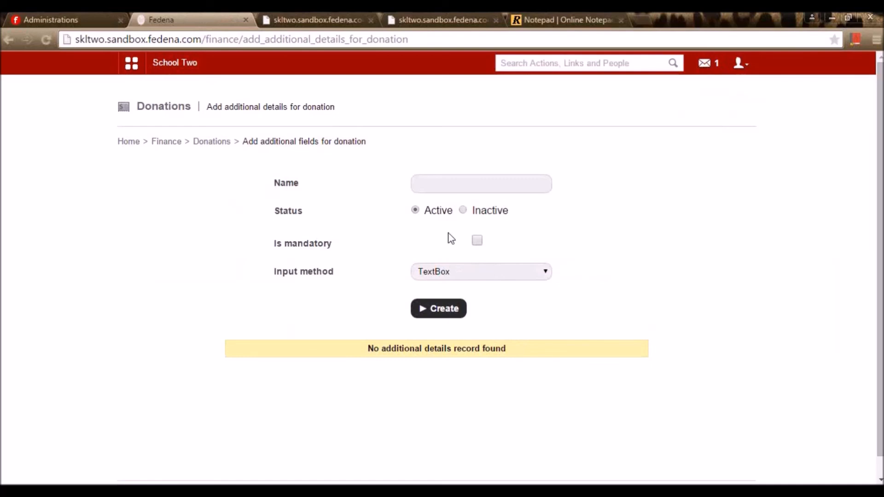
{"action": "left_click", "coordinate": [490, 186]}
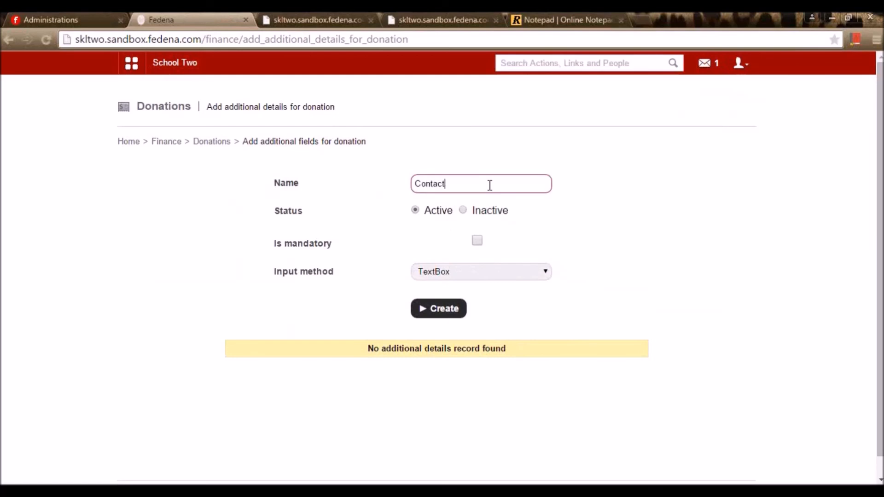
{"action": "type", "text": "Contact no."}
{"action": "left_click", "coordinate": [472, 272]}
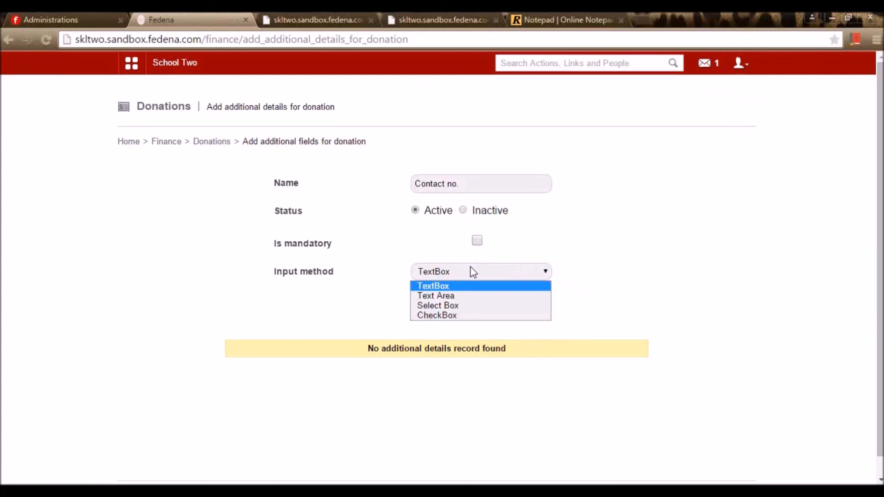
{"action": "left_click", "coordinate": [624, 277]}
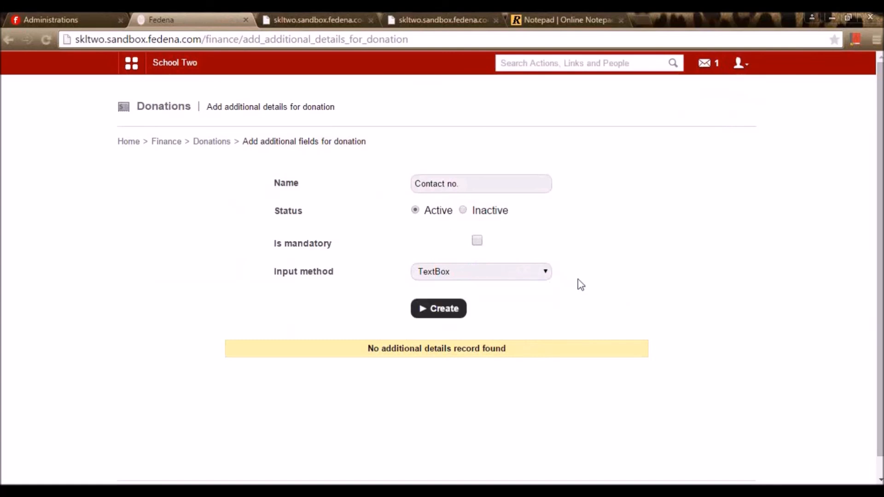
{"action": "left_click", "coordinate": [463, 273]}
{"action": "left_click", "coordinate": [454, 289]}
{"action": "left_click", "coordinate": [446, 311]}
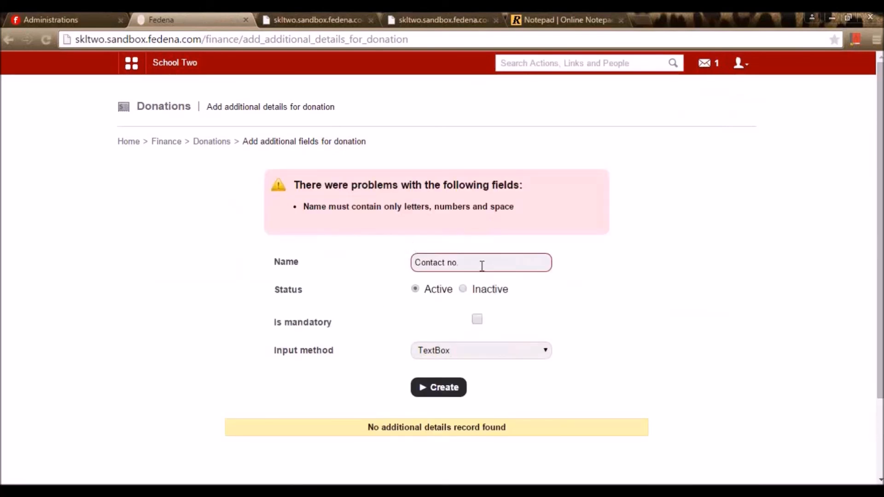
{"action": "scroll", "coordinate": [492, 264], "scroll_direction": "down", "scroll_amount": 1}
{"action": "left_click", "coordinate": [500, 199]}
{"action": "key", "text": "BackSpace"}
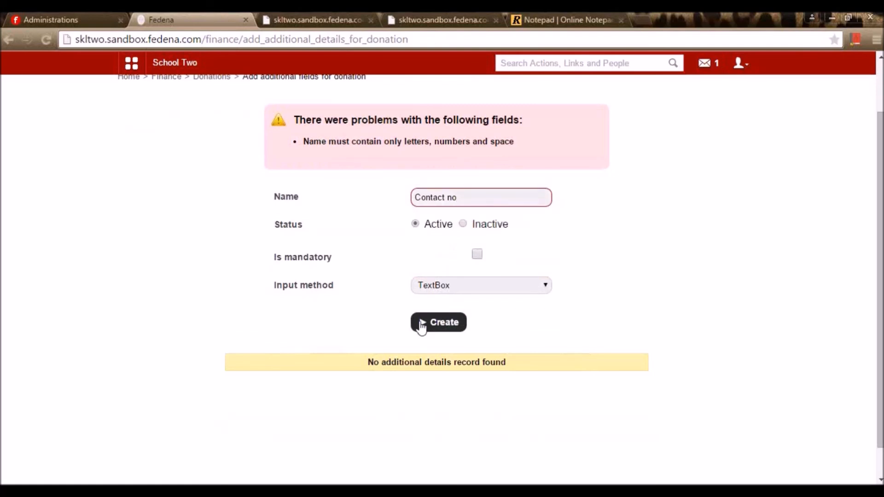
{"action": "left_click", "coordinate": [419, 325]}
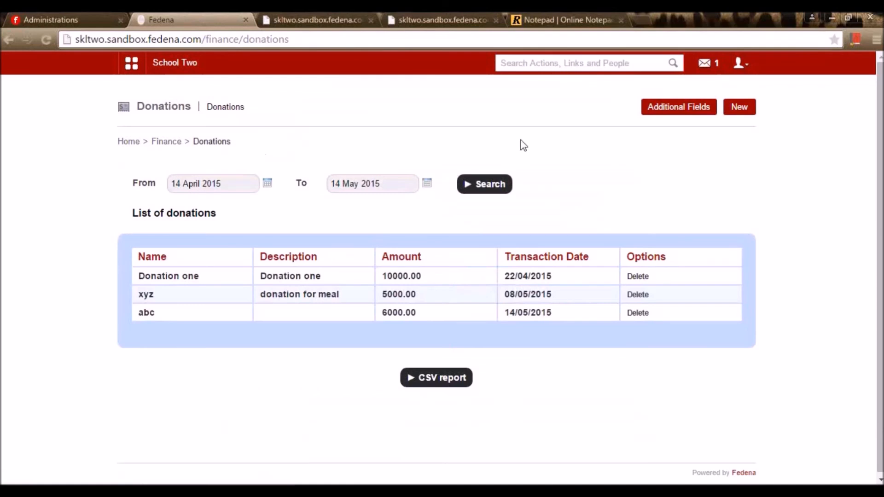
- Check the Contact no field on a new donation form, then go to Finance's Payslip section
{"action": "left_click", "coordinate": [738, 109]}
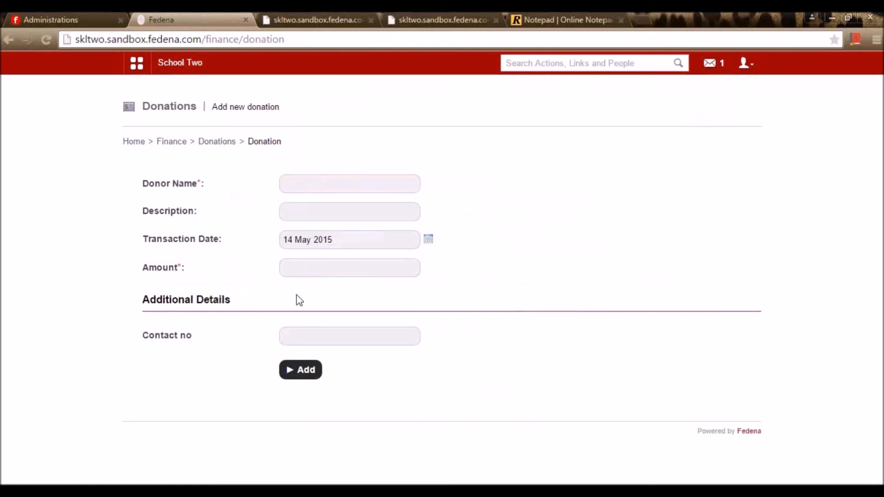
{"action": "left_click", "coordinate": [313, 338]}
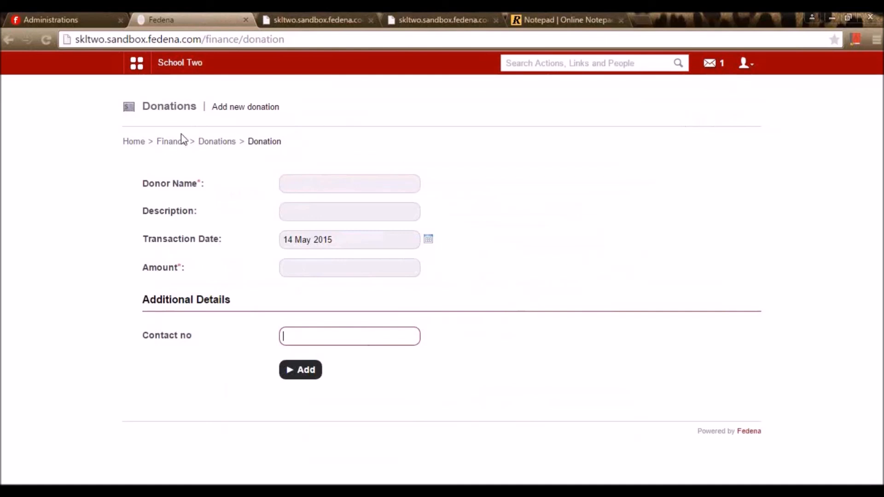
{"action": "left_click", "coordinate": [171, 141]}
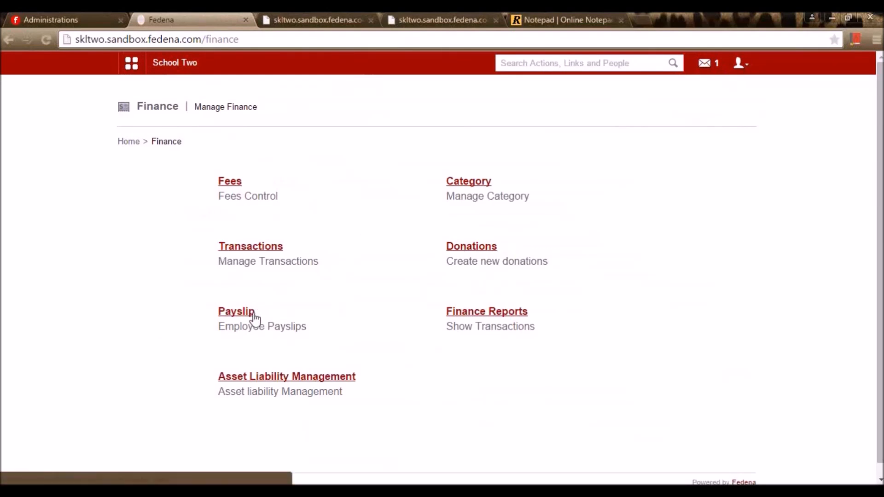
{"action": "left_click", "coordinate": [234, 311]}
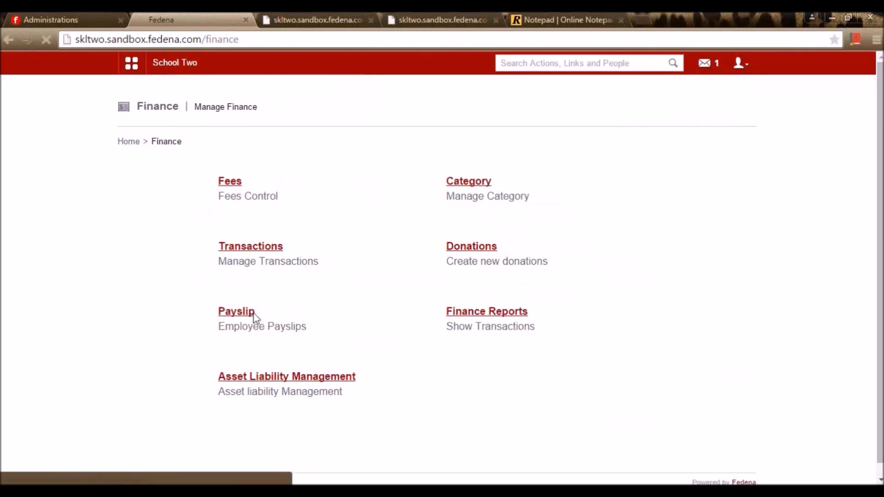
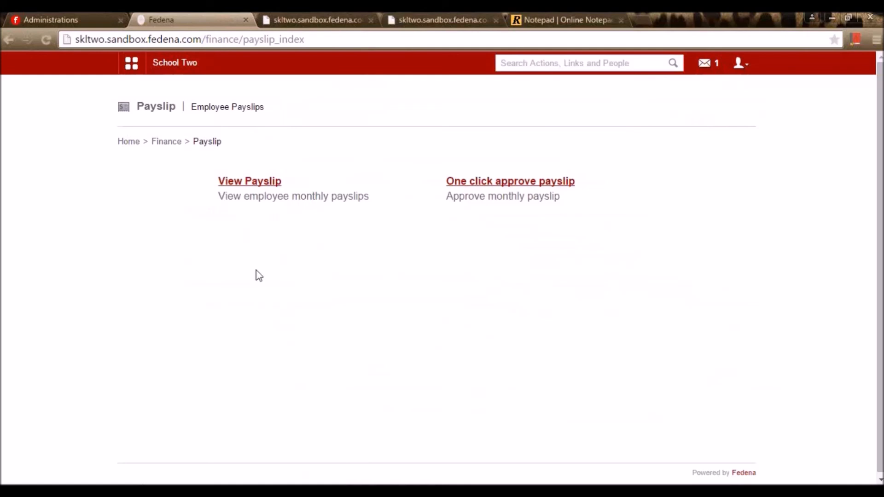
- List the May 2015 payslips for all departments
{"action": "left_click", "coordinate": [256, 181]}
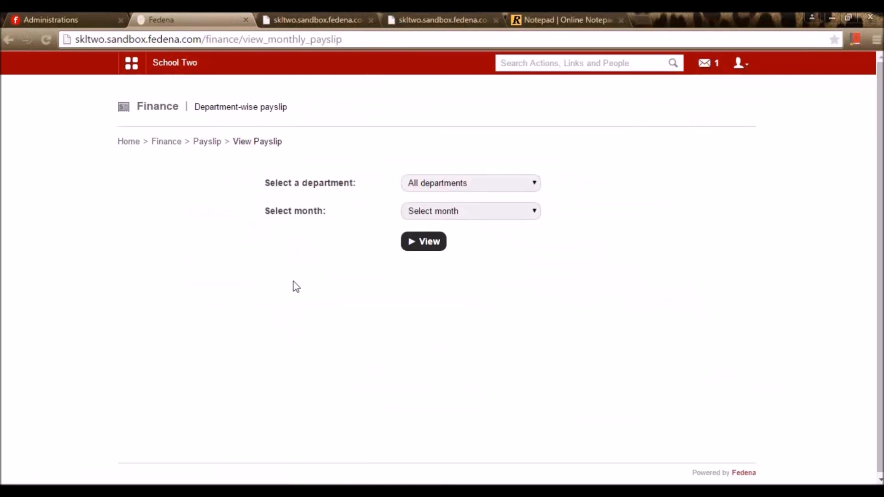
{"action": "left_click", "coordinate": [435, 182]}
{"action": "left_click", "coordinate": [437, 196]}
{"action": "left_click", "coordinate": [438, 211]}
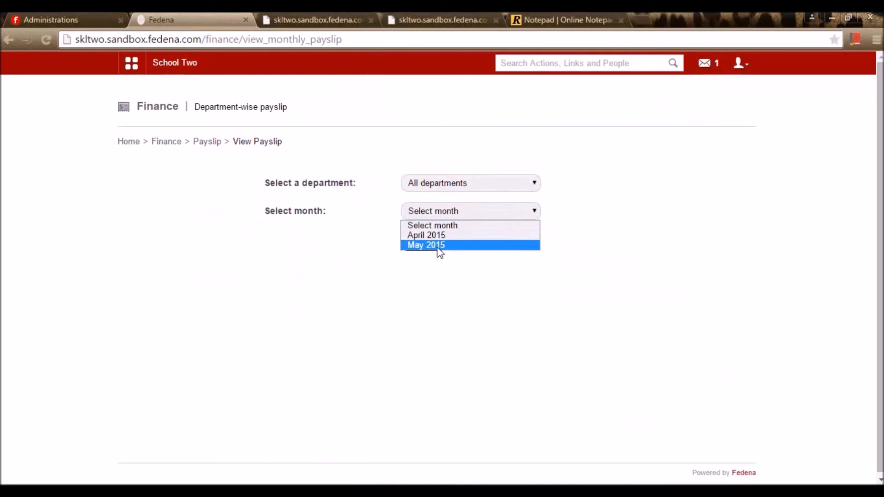
{"action": "left_click", "coordinate": [437, 247]}
{"action": "left_click", "coordinate": [437, 249]}
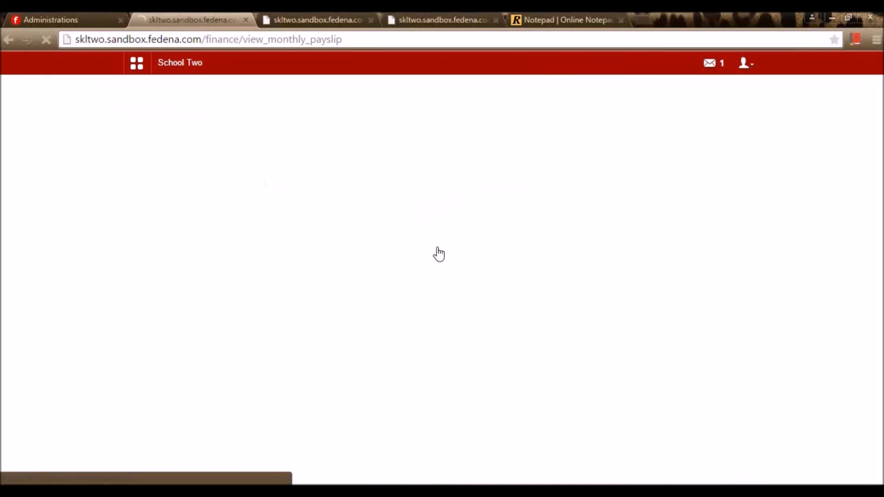
- Scroll through the 26 payslips and check that only the first row is Approved
{"action": "scroll", "coordinate": [437, 247], "scroll_direction": "down", "scroll_amount": 10}
{"action": "scroll", "coordinate": [420, 274], "scroll_direction": "up", "scroll_amount": 7}
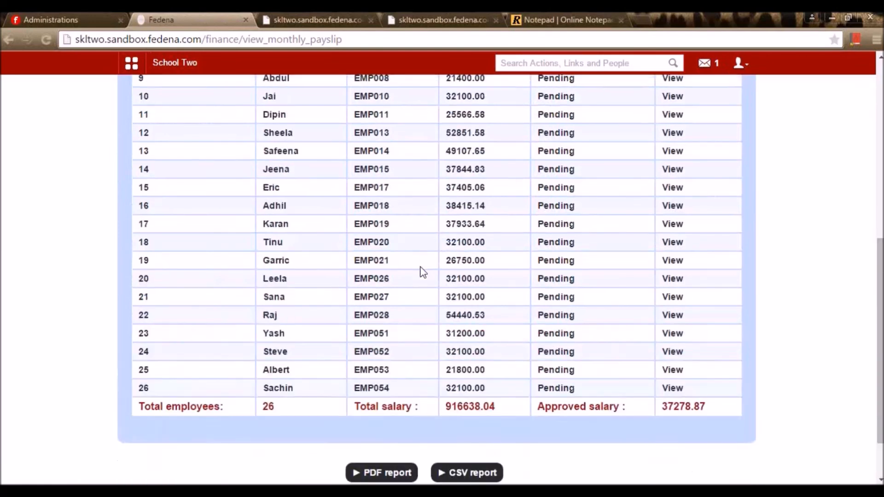
{"action": "scroll", "coordinate": [420, 274], "scroll_direction": "down", "scroll_amount": 6}
{"action": "scroll", "coordinate": [421, 274], "scroll_direction": "up", "scroll_amount": 6}
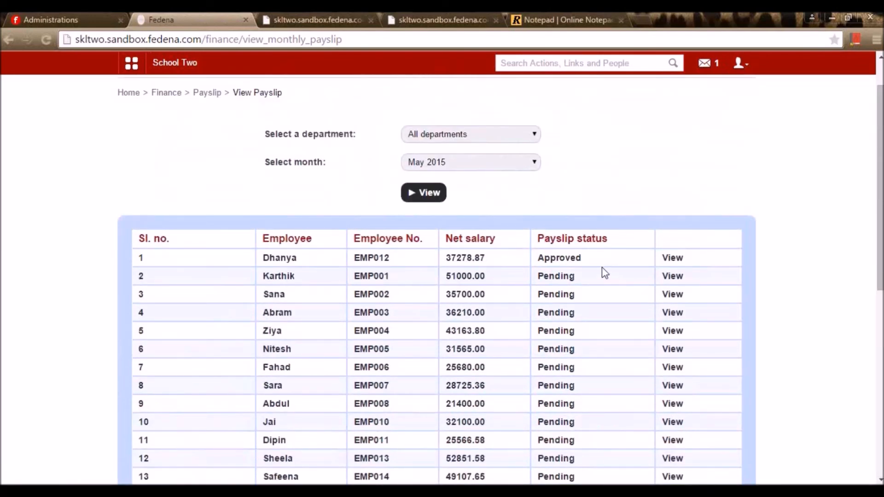
{"action": "scroll", "coordinate": [578, 334], "scroll_direction": "down", "scroll_amount": 6}
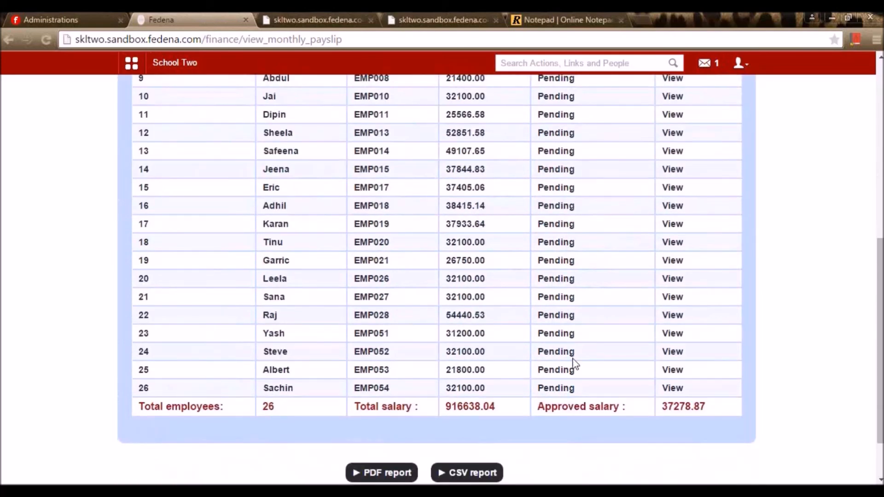
{"action": "scroll", "coordinate": [572, 364], "scroll_direction": "up", "scroll_amount": 6}
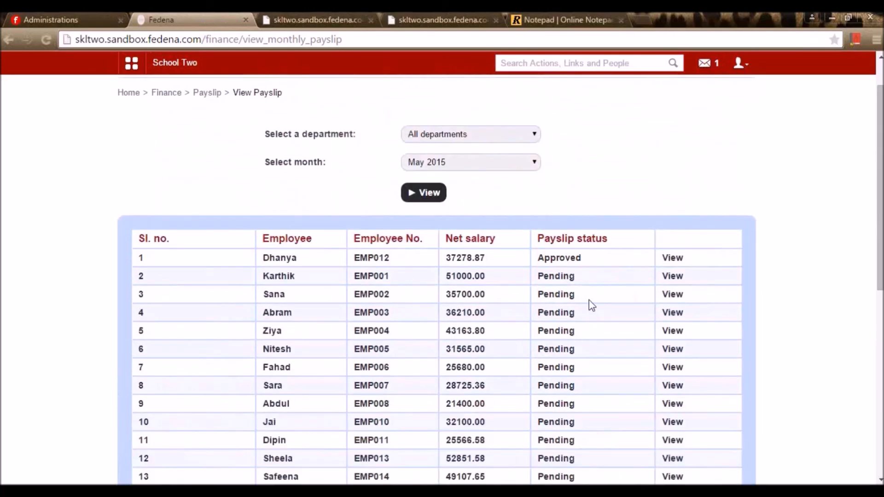
{"action": "left_click_drag", "start_coordinate": [580, 256], "coordinate": [529, 266]}
{"action": "left_click", "coordinate": [571, 258]}
- Approve the second employee's May 2015 payslip with the remark 'Approved'
{"action": "left_click", "coordinate": [675, 277]}
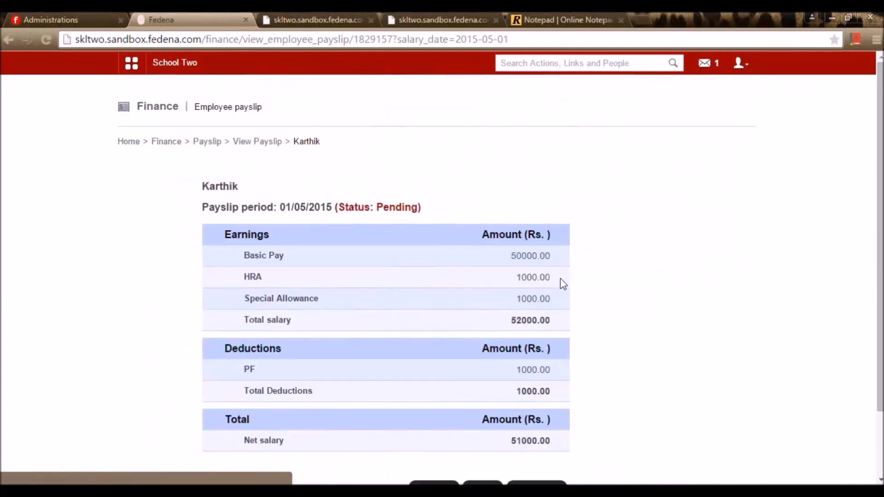
{"action": "scroll", "coordinate": [557, 283], "scroll_direction": "down", "scroll_amount": 3}
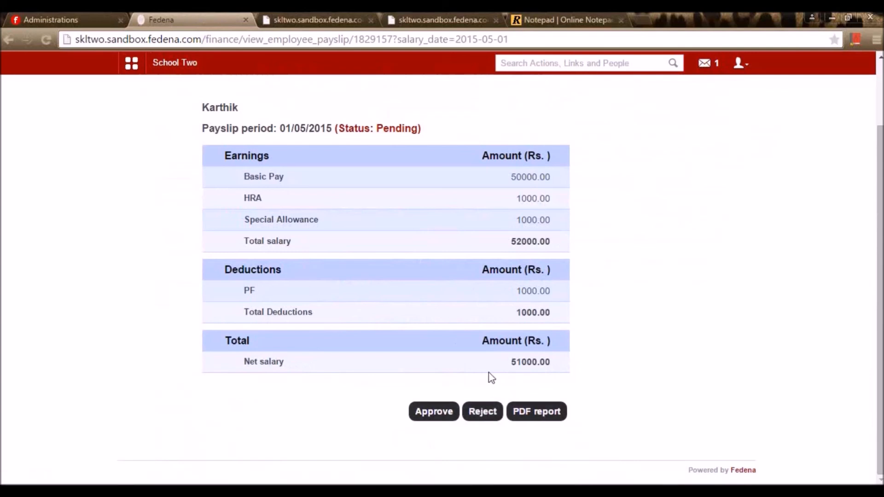
{"action": "left_click", "coordinate": [433, 423]}
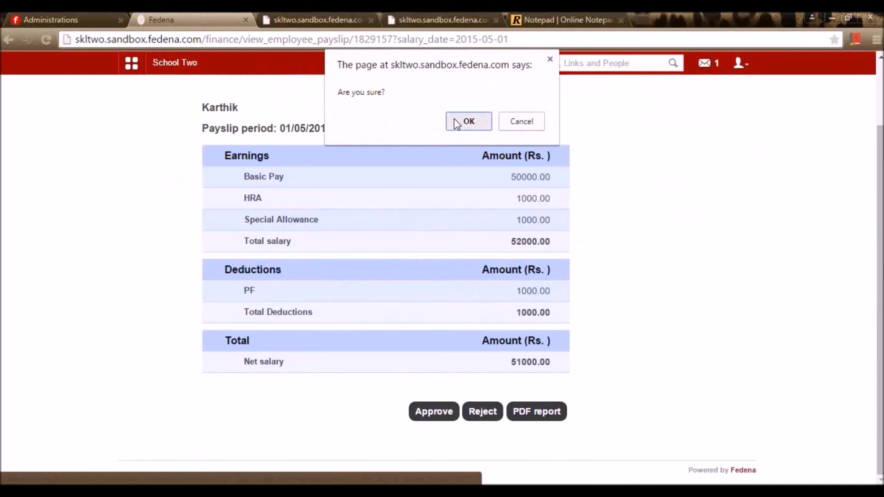
{"action": "left_click", "coordinate": [458, 121]}
{"action": "left_click", "coordinate": [470, 107]}
{"action": "type", "text": "App"}
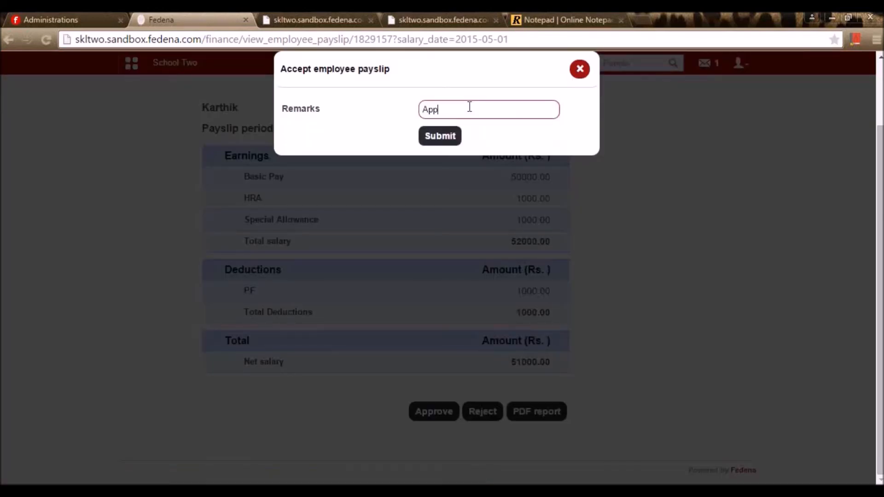
{"action": "type", "text": "roved"}
{"action": "left_click", "coordinate": [440, 136]}
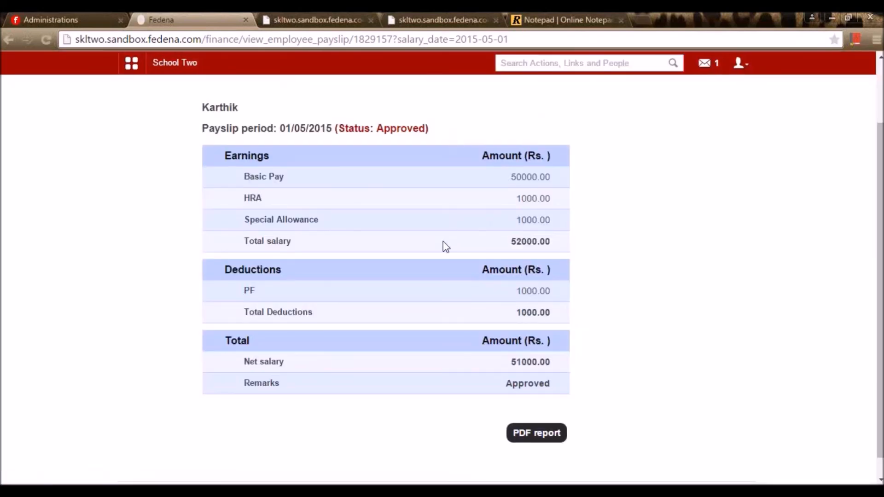
{"action": "scroll", "coordinate": [443, 244], "scroll_direction": "up", "scroll_amount": 3}
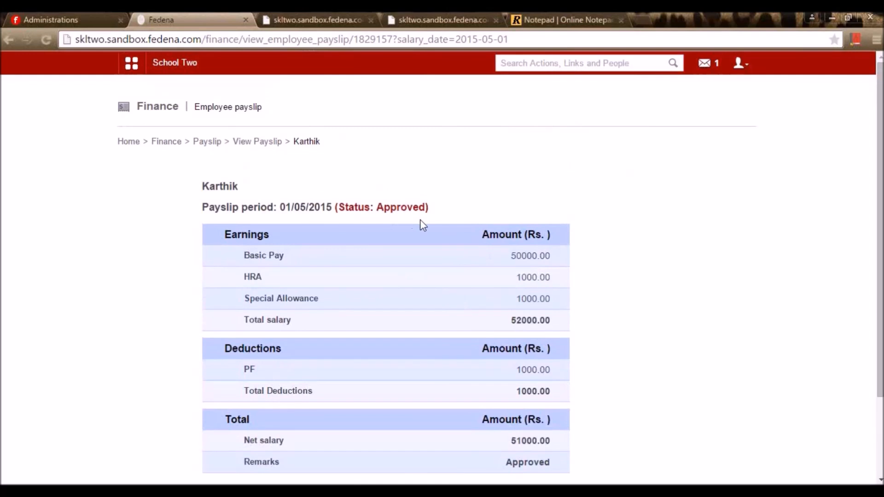
{"action": "left_click", "coordinate": [256, 142]}
- List the May 2015 payslips for all departments again
{"action": "left_click", "coordinate": [505, 214]}
{"action": "left_click", "coordinate": [479, 224]}
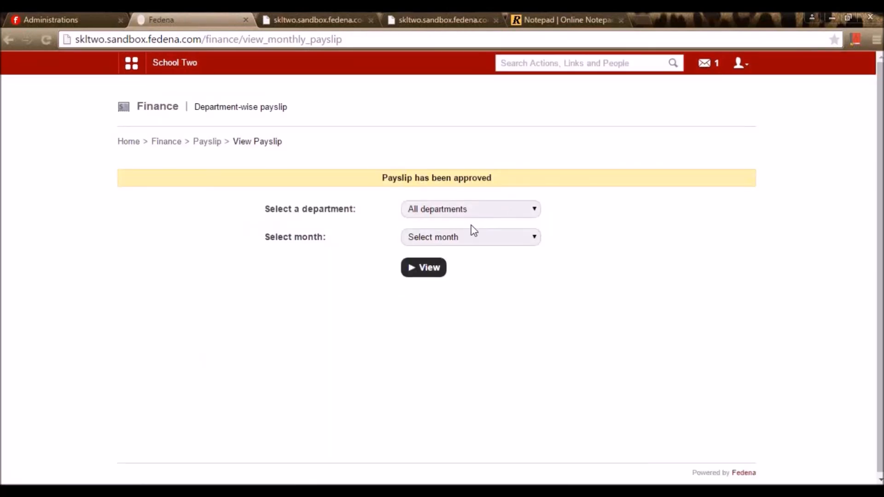
{"action": "left_click", "coordinate": [466, 241]}
{"action": "left_click", "coordinate": [459, 264]}
{"action": "left_click", "coordinate": [461, 236]}
{"action": "left_click", "coordinate": [435, 271]}
{"action": "left_click", "coordinate": [423, 269]}
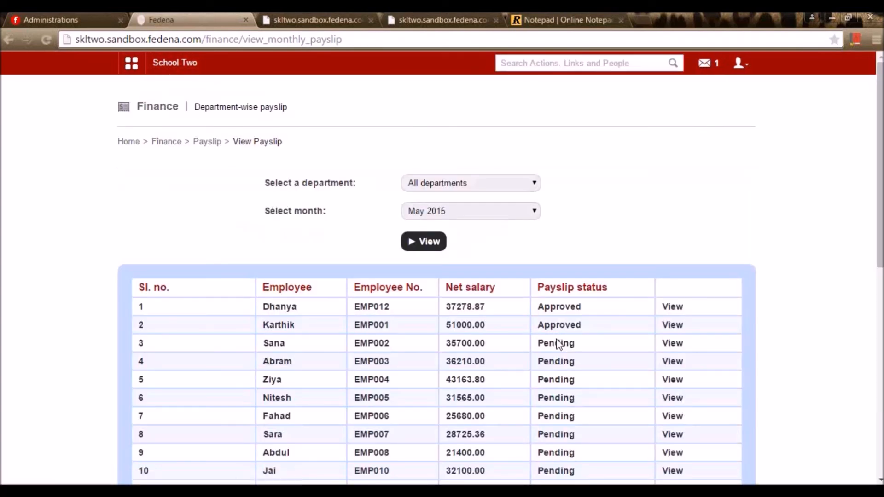
- Reject the third employee's May 2015 payslip with the reason 'Reject', then return to Payslip
{"action": "left_click", "coordinate": [672, 347]}
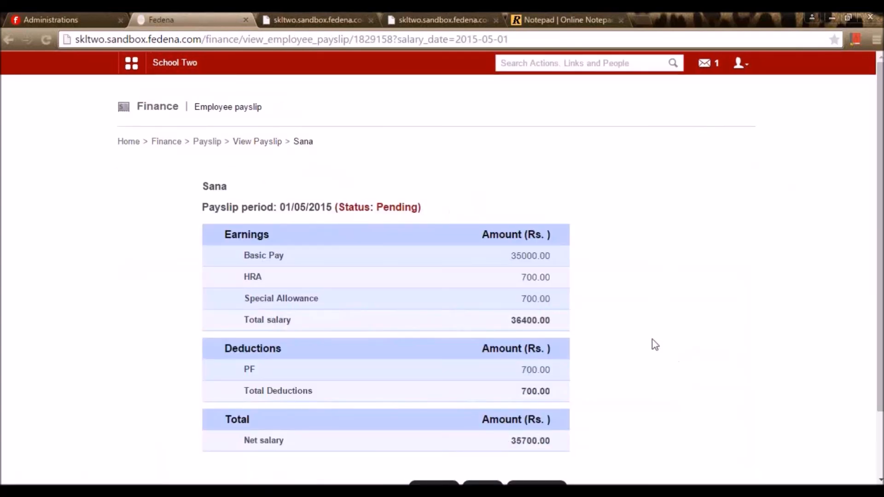
{"action": "scroll", "coordinate": [651, 346], "scroll_direction": "down", "scroll_amount": 3}
{"action": "left_click", "coordinate": [499, 413]}
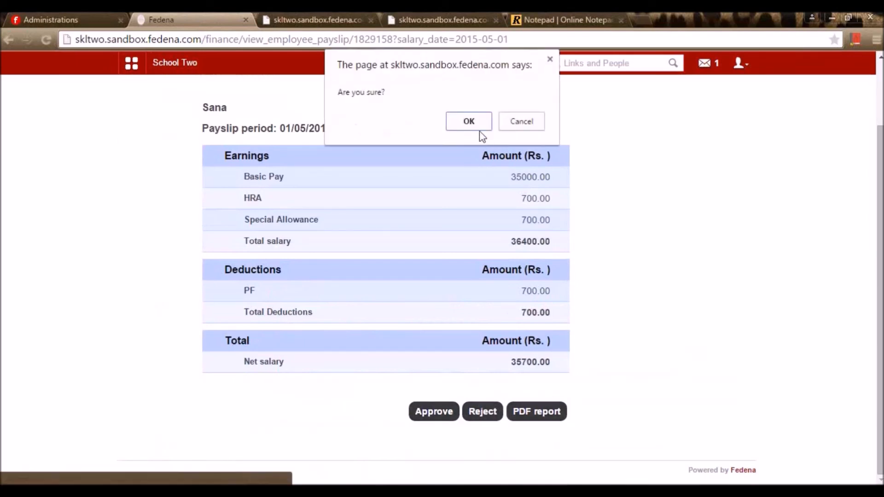
{"action": "left_click", "coordinate": [470, 122]}
{"action": "left_click", "coordinate": [440, 113]}
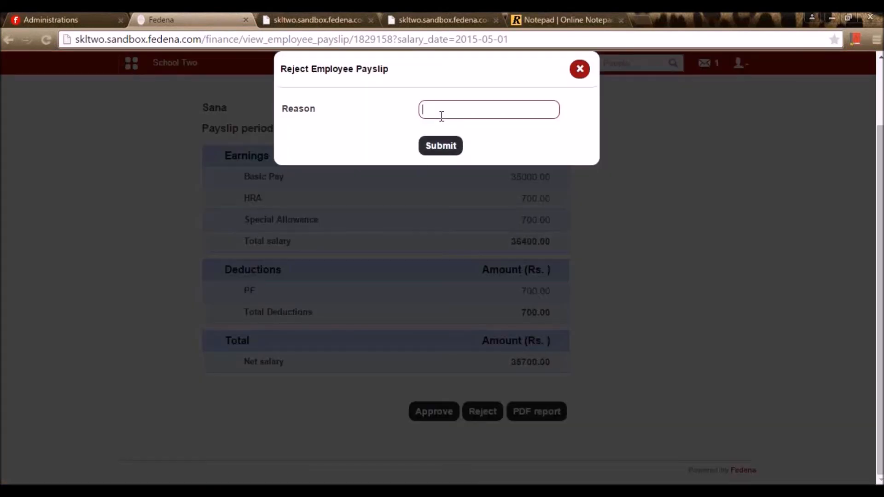
{"action": "type", "text": "Reject"}
{"action": "left_click", "coordinate": [456, 153]}
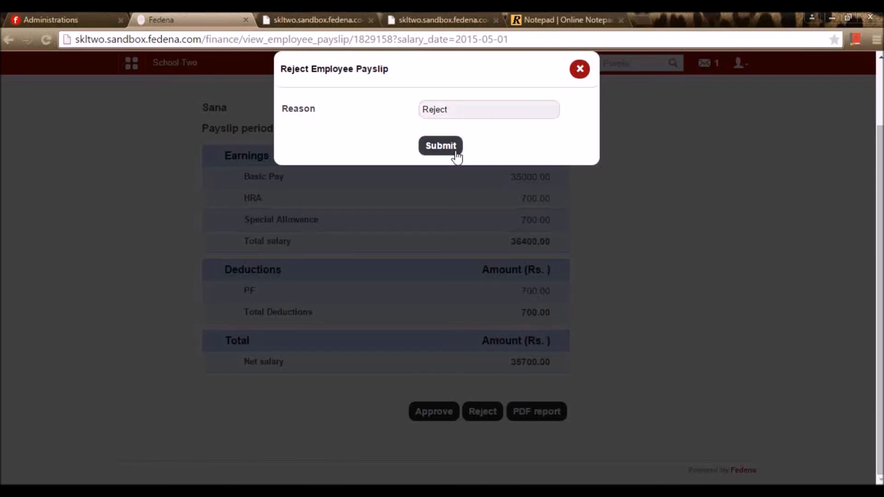
{"action": "scroll", "coordinate": [475, 216], "scroll_direction": "up", "scroll_amount": 2}
{"action": "scroll", "coordinate": [545, 338], "scroll_direction": "down", "scroll_amount": 2}
{"action": "scroll", "coordinate": [506, 322], "scroll_direction": "up", "scroll_amount": 2}
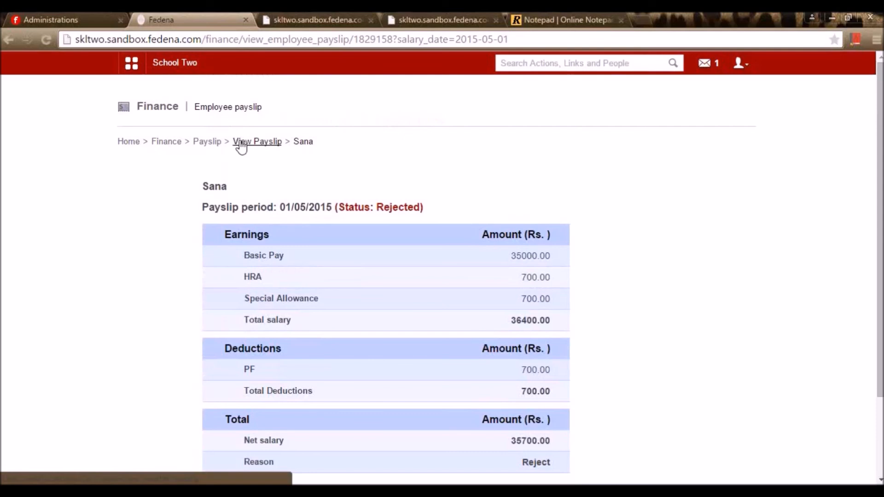
{"action": "left_click", "coordinate": [210, 145]}
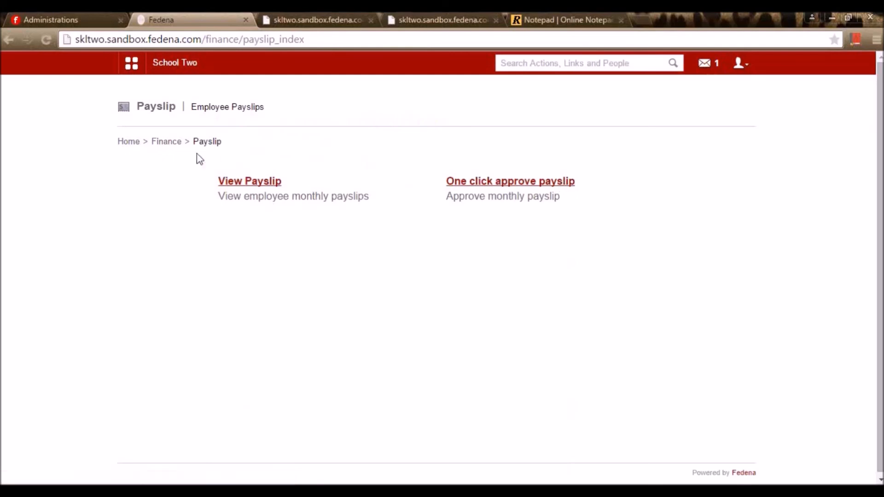
- Go from the Finance overview to Asset Liability Management
{"action": "left_click", "coordinate": [163, 141]}
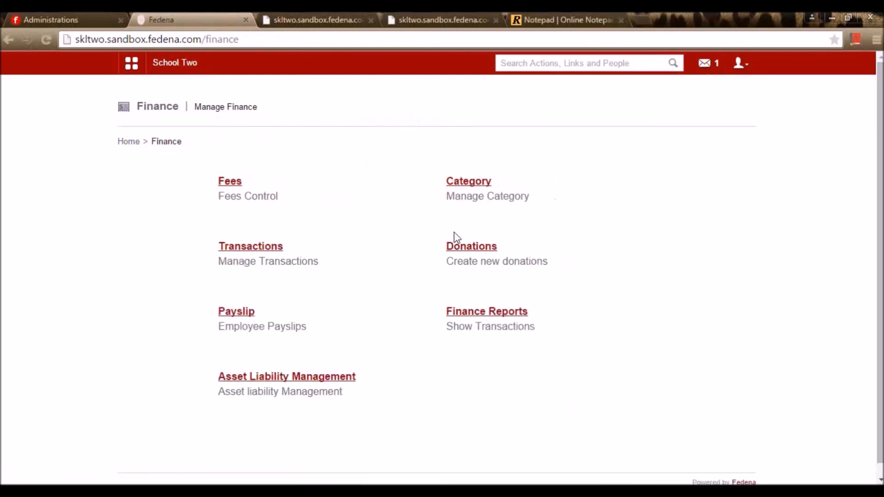
{"action": "scroll", "coordinate": [595, 274], "scroll_direction": "down", "scroll_amount": 1}
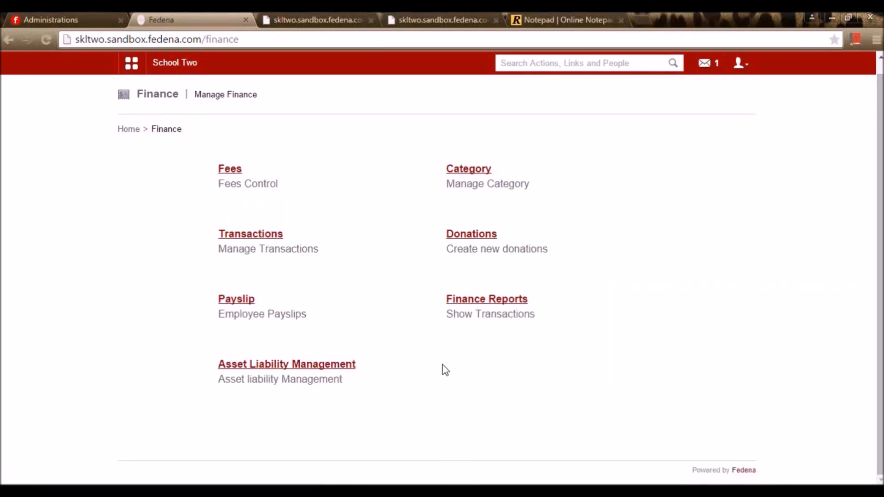
{"action": "left_click", "coordinate": [272, 366]}
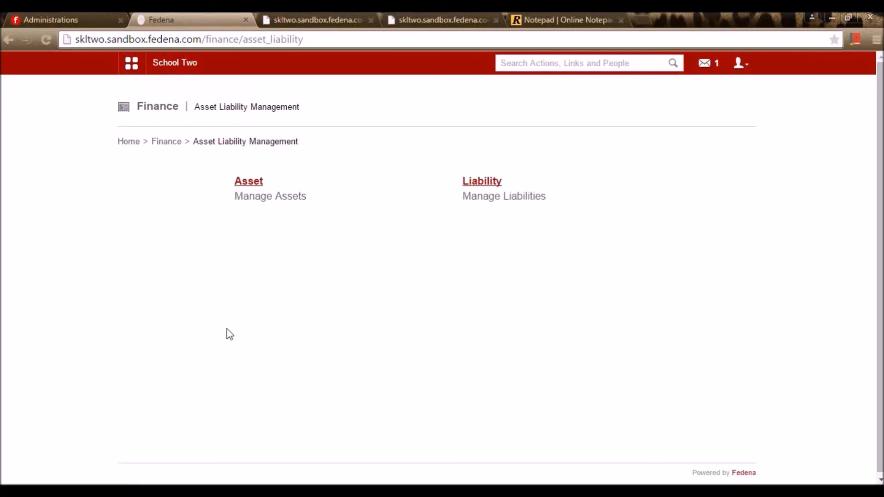
- Discard a new asset form, then review assets xyz (Rs. 6000.00) and Chairs and tables (Rs. 50000.00)
{"action": "left_click", "coordinate": [252, 182]}
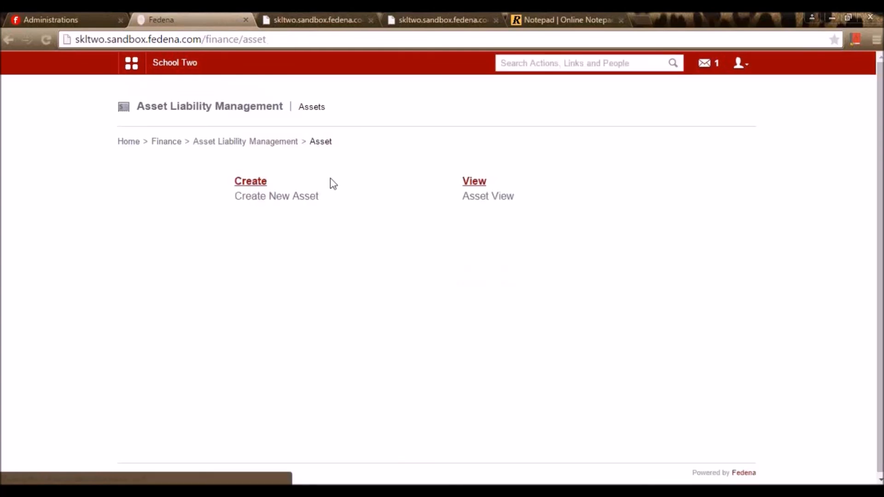
{"action": "left_click", "coordinate": [249, 183]}
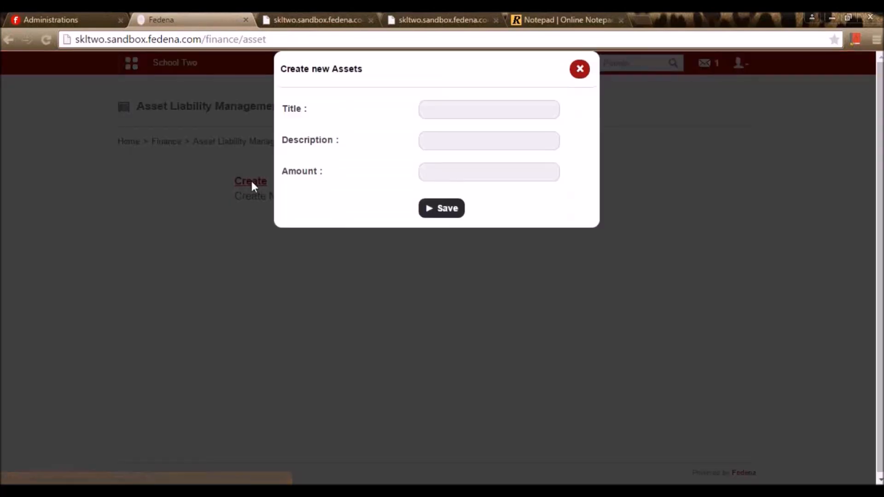
{"action": "left_click", "coordinate": [454, 113]}
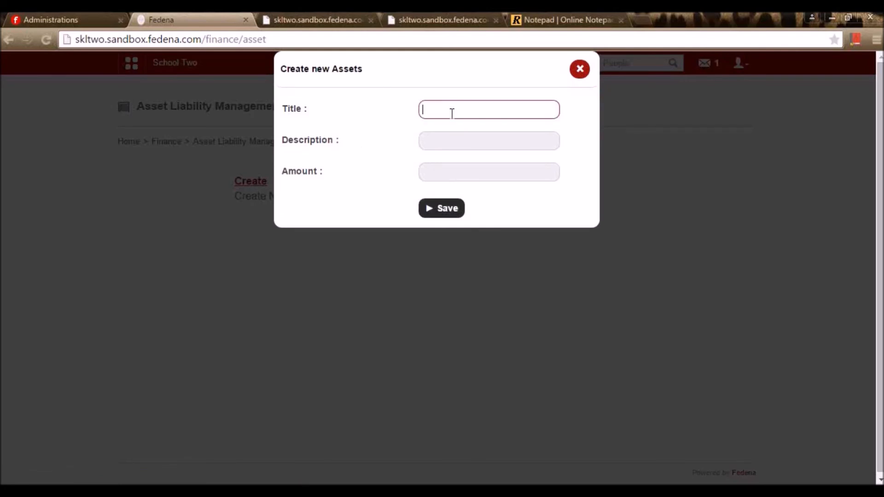
{"action": "left_click", "coordinate": [461, 173]}
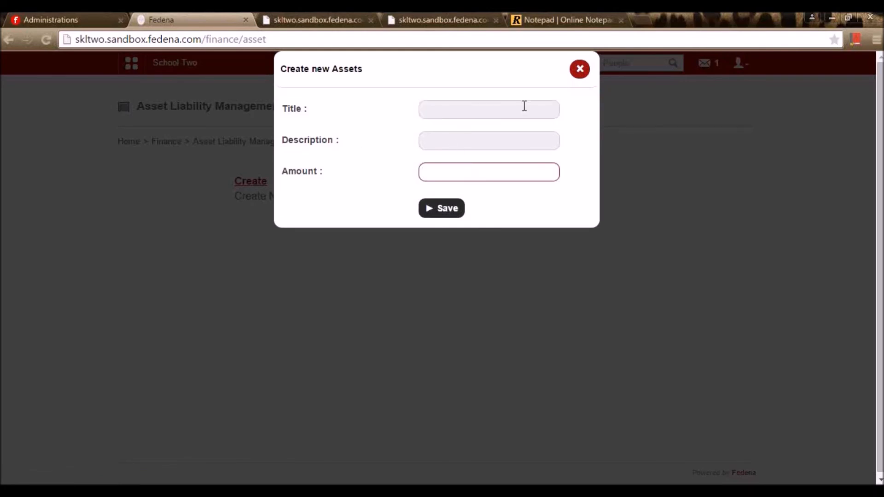
{"action": "left_click", "coordinate": [580, 76]}
{"action": "left_click", "coordinate": [474, 182]}
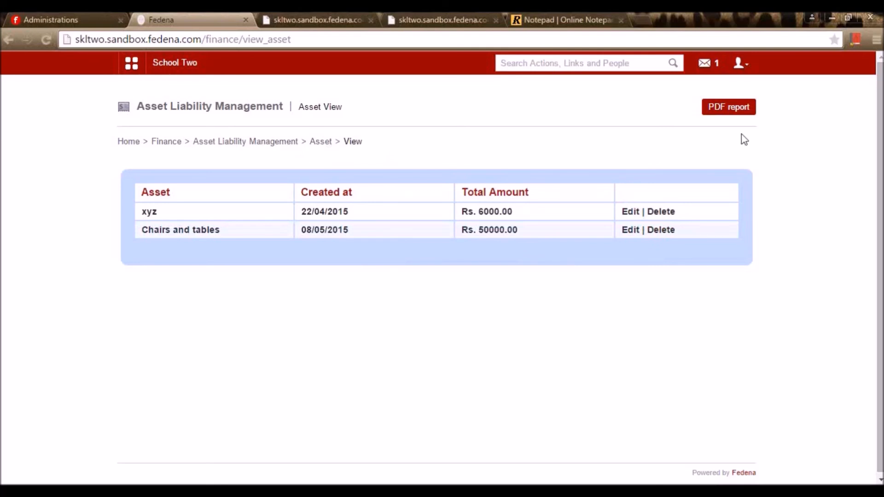
{"action": "left_click", "coordinate": [286, 141]}
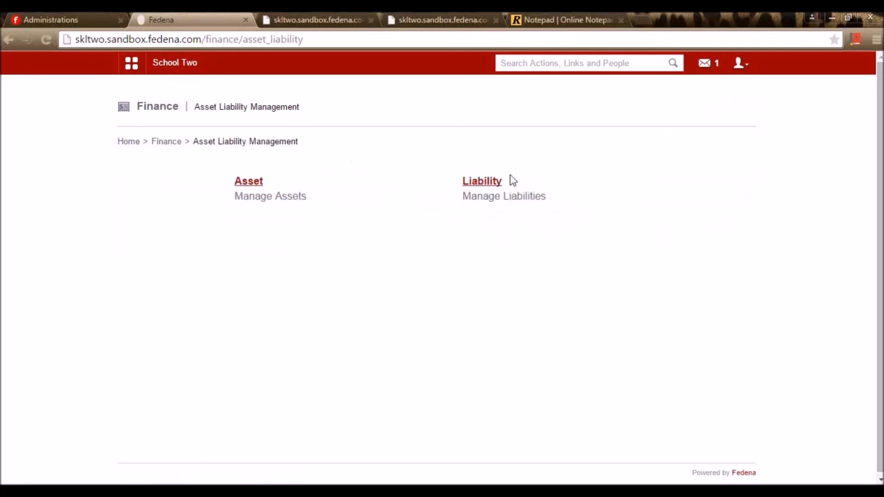
- Review the three liabilities without changes, closing the Create and Edit forms unsaved
{"action": "left_click", "coordinate": [496, 181]}
{"action": "left_click", "coordinate": [253, 182]}
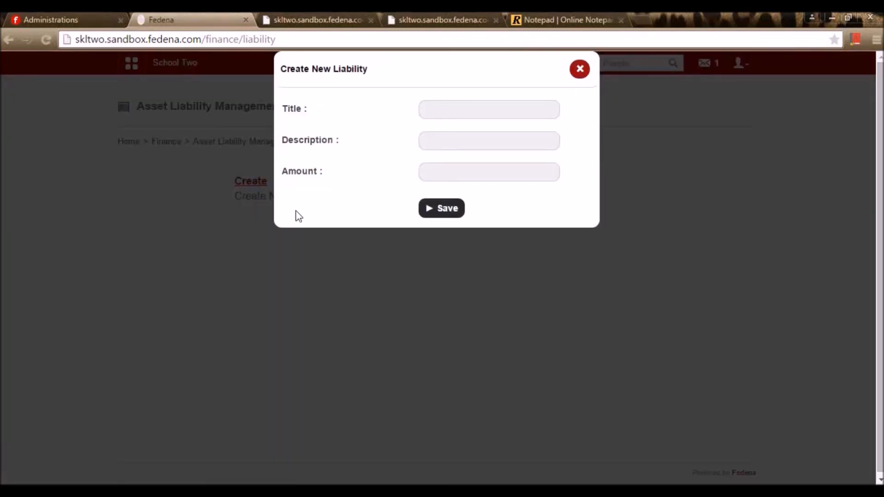
{"action": "left_click", "coordinate": [578, 68]}
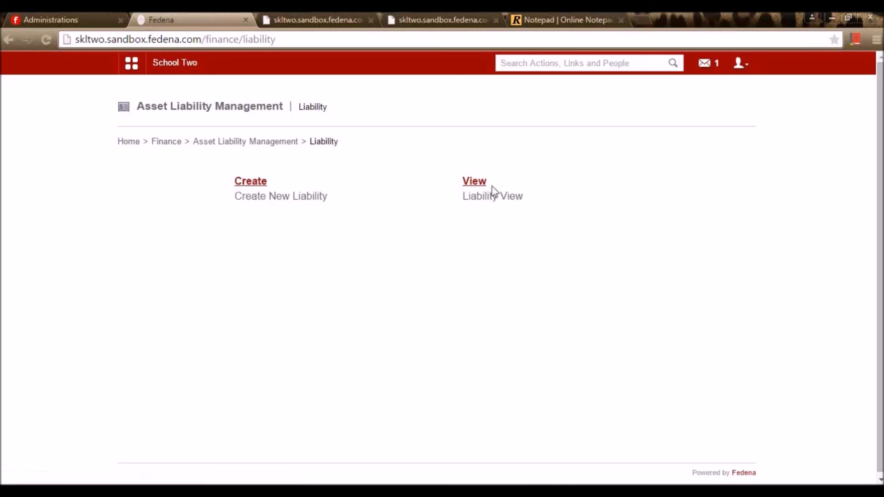
{"action": "left_click", "coordinate": [487, 185]}
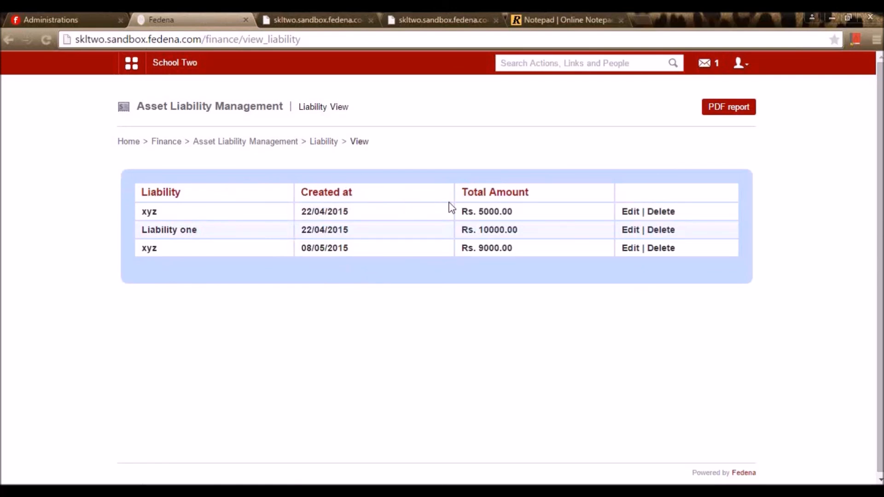
{"action": "left_click", "coordinate": [629, 217]}
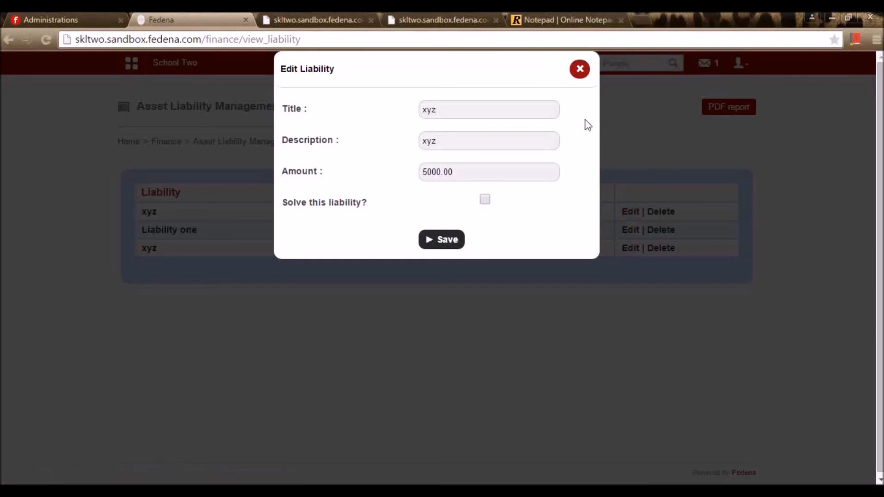
{"action": "left_click", "coordinate": [580, 70]}
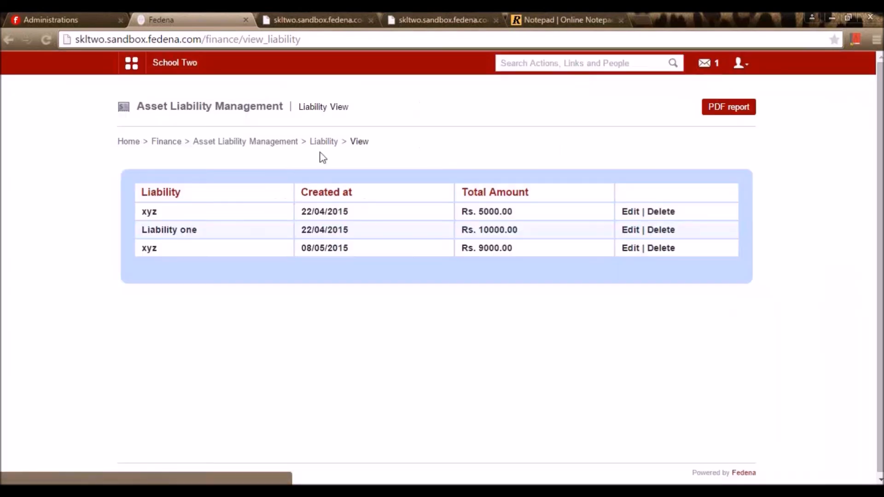
{"action": "left_click", "coordinate": [166, 143]}
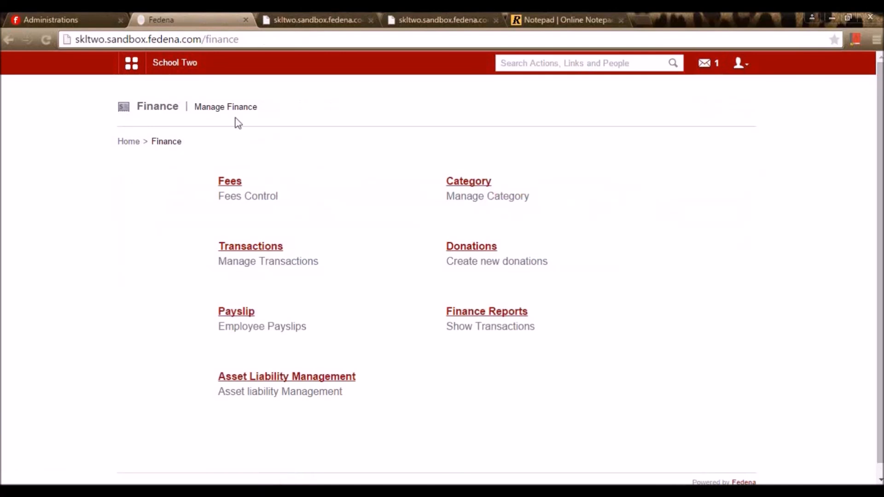
- Check the Reports topic in the notepad list, then return to Fedena Finance
{"action": "left_click", "coordinate": [570, 14]}
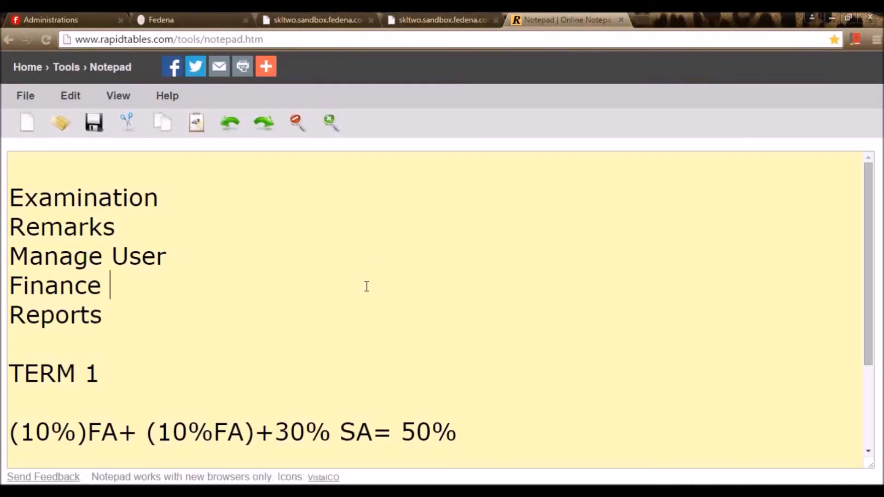
{"action": "left_click", "coordinate": [121, 330]}
{"action": "left_click", "coordinate": [184, 21]}
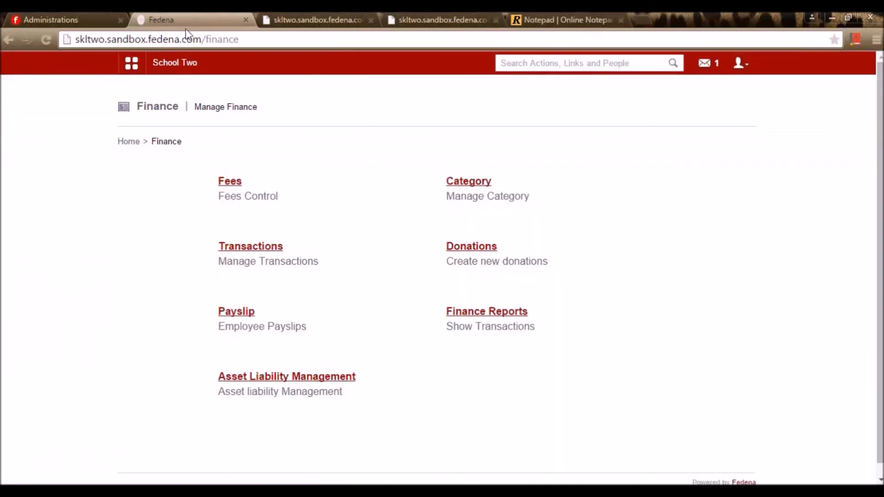
- Open Reports from the Data and Reports quick links and review the summary counts
{"action": "left_click", "coordinate": [132, 64]}
{"action": "left_click", "coordinate": [369, 105]}
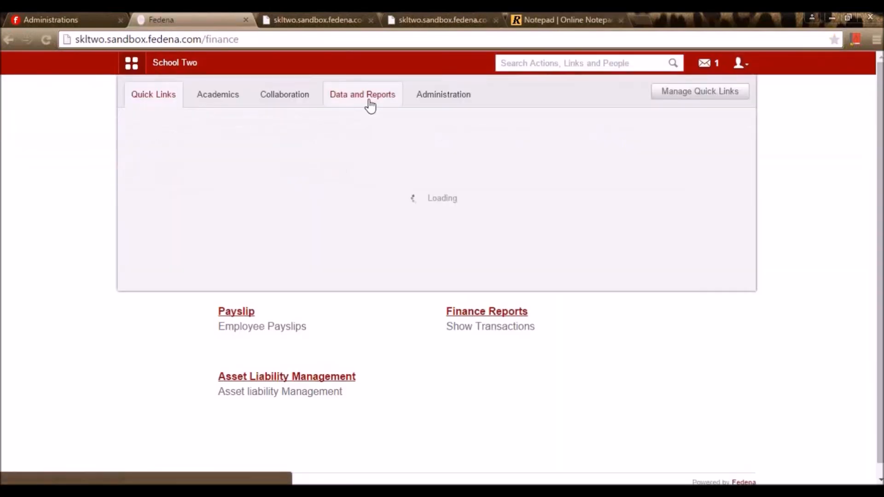
{"action": "left_click", "coordinate": [179, 140]}
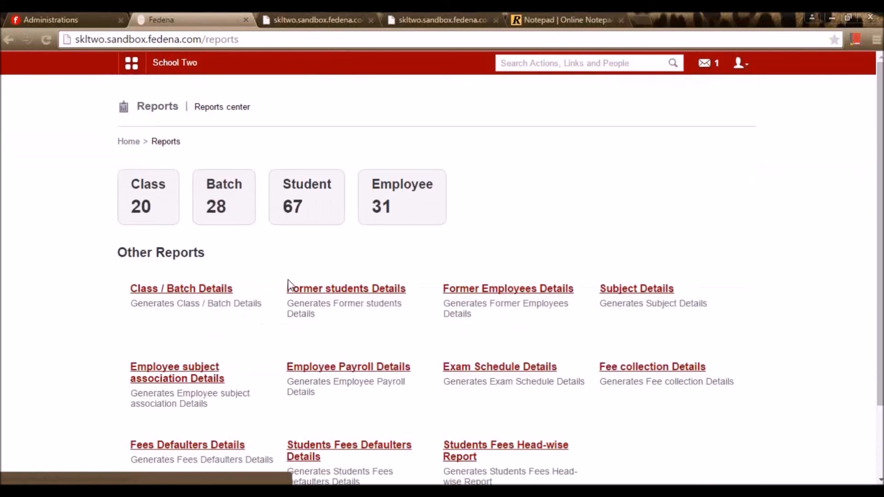
{"action": "scroll", "coordinate": [317, 207], "scroll_direction": "down", "scroll_amount": 2}
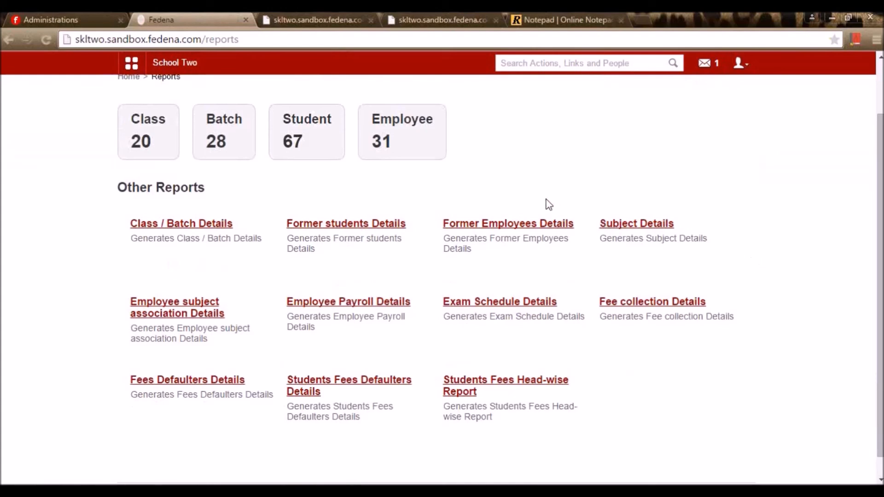
{"action": "scroll", "coordinate": [132, 137], "scroll_direction": "up", "scroll_amount": 2}
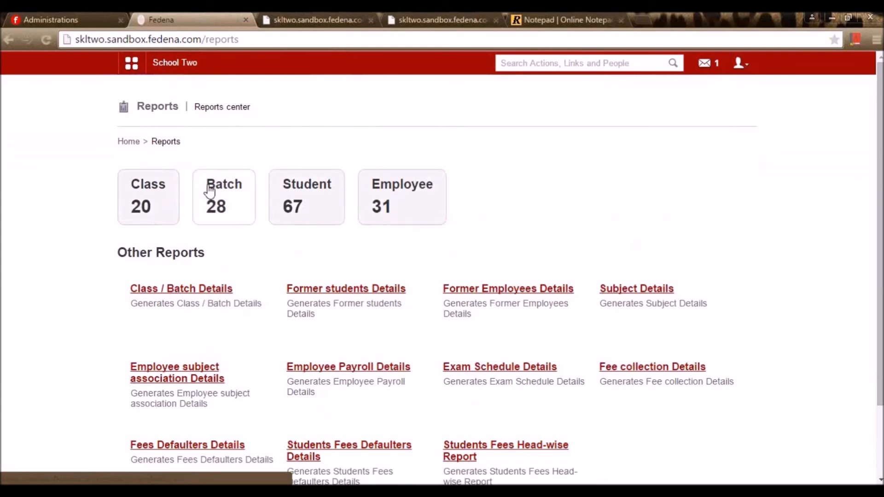
- Open the All Classes report and scroll through its class breakdown
{"action": "left_click", "coordinate": [152, 210]}
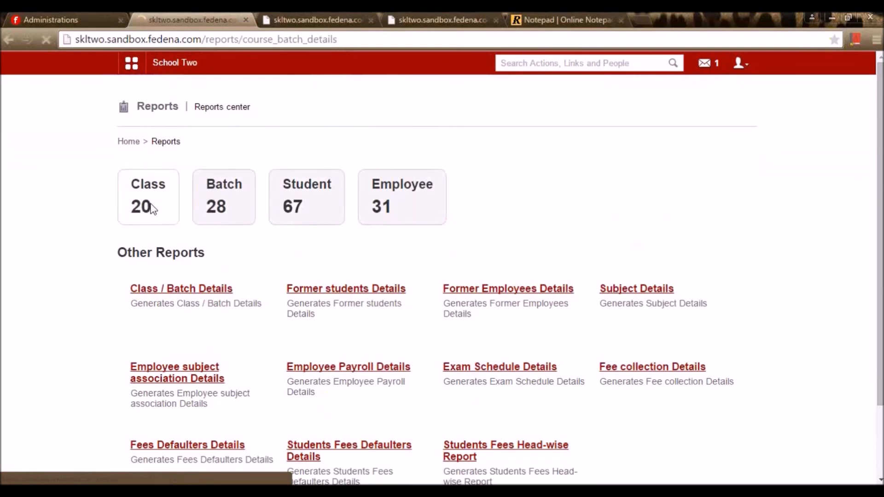
{"action": "scroll", "coordinate": [266, 185], "scroll_direction": "down", "scroll_amount": 5}
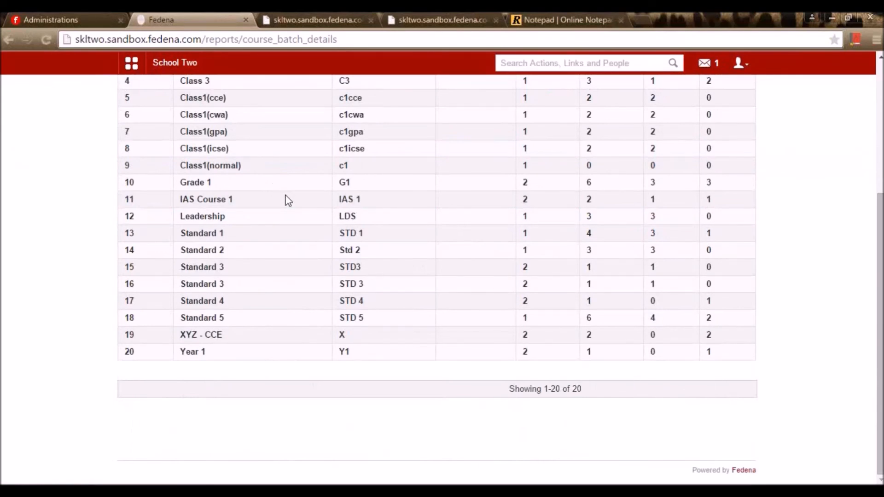
{"action": "scroll", "coordinate": [290, 230], "scroll_direction": "up", "scroll_amount": 5}
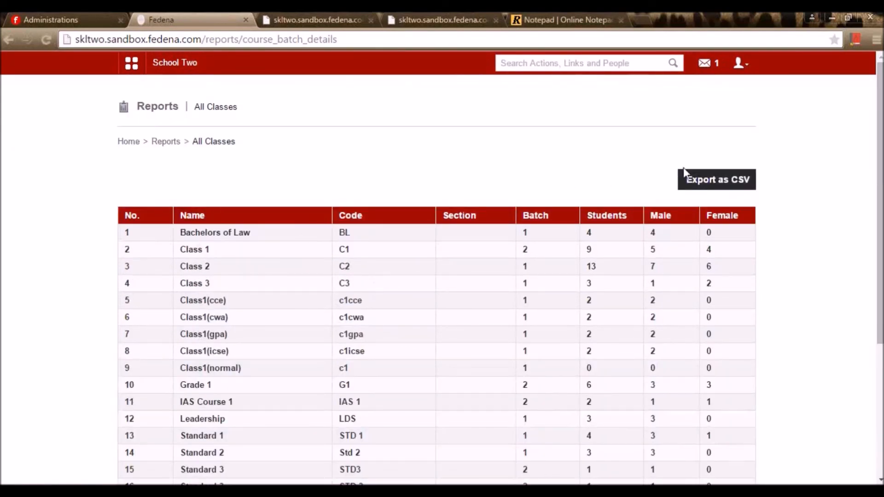
{"action": "scroll", "coordinate": [732, 189], "scroll_direction": "down", "scroll_amount": 5}
{"action": "scroll", "coordinate": [243, 221], "scroll_direction": "up", "scroll_amount": 5}
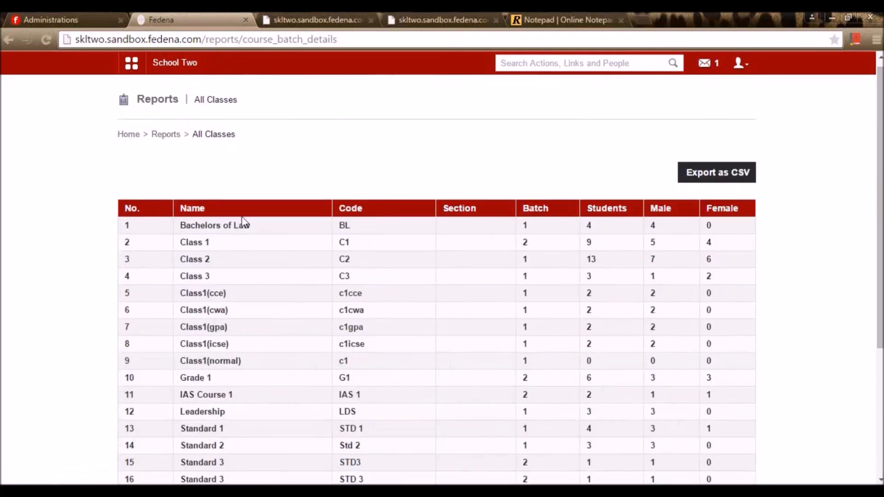
- List the 4 students of the Bachelors of Law SEM 1 2015 batch, then go back
{"action": "left_click", "coordinate": [232, 228]}
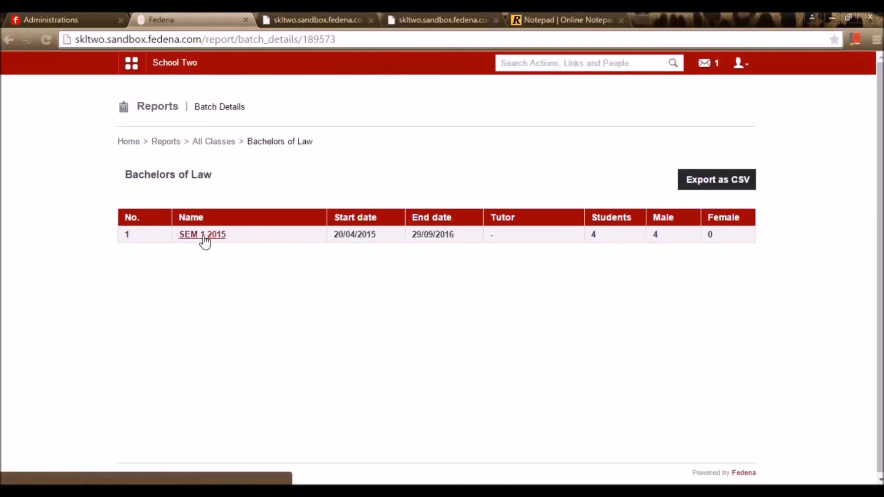
{"action": "left_click", "coordinate": [203, 236]}
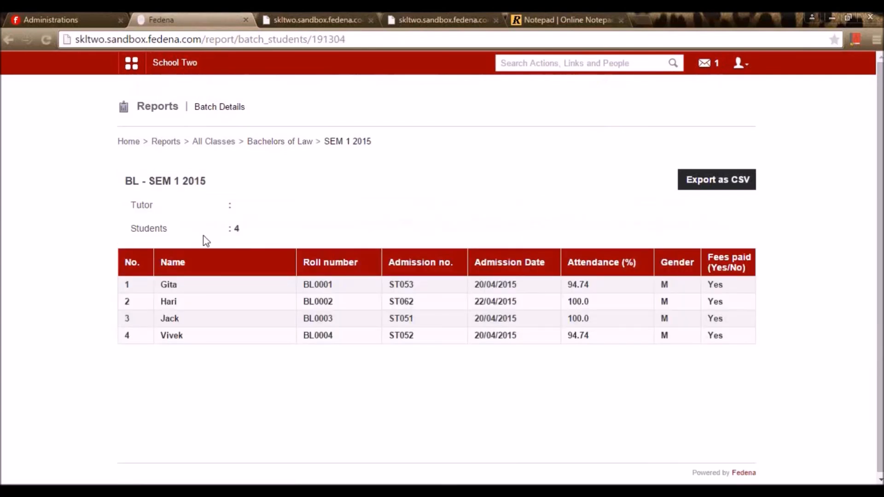
{"action": "key", "text": "alt+Left"}
{"action": "key", "text": "alt+Left"}
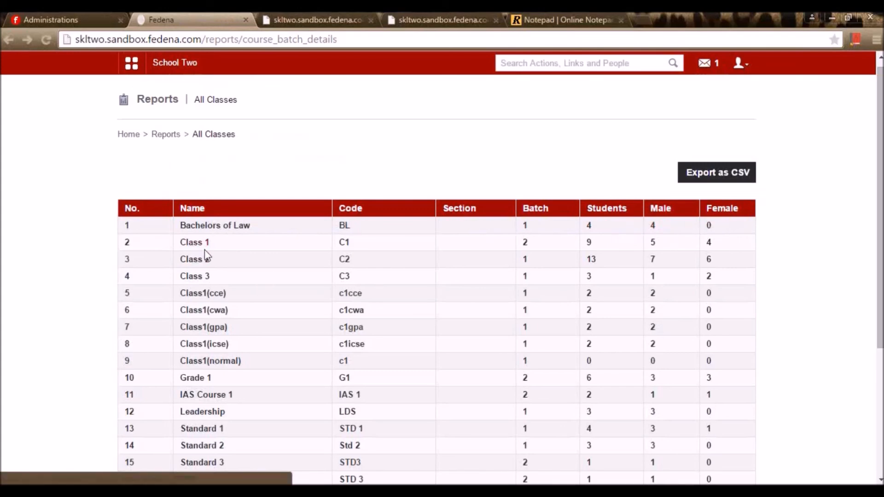
{"action": "scroll", "coordinate": [211, 248], "scroll_direction": "down", "scroll_amount": 4}
{"action": "scroll", "coordinate": [271, 272], "scroll_direction": "up", "scroll_amount": 5}
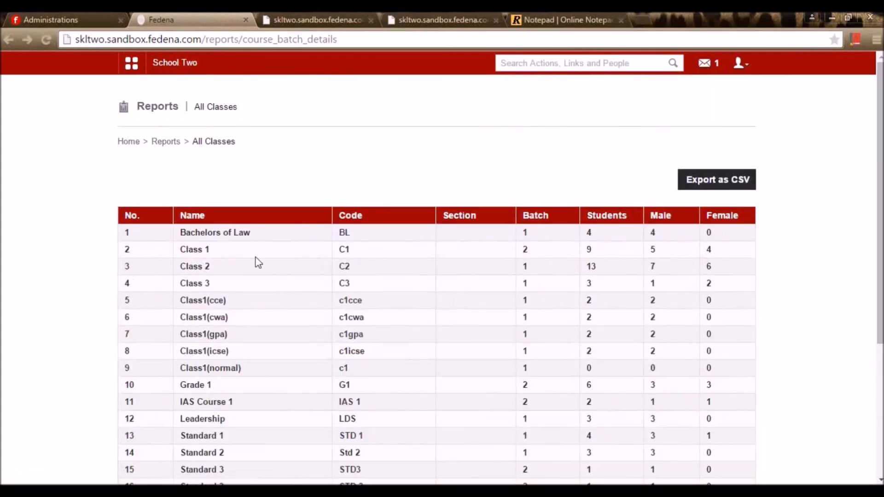
{"action": "key", "text": "alt+Left"}
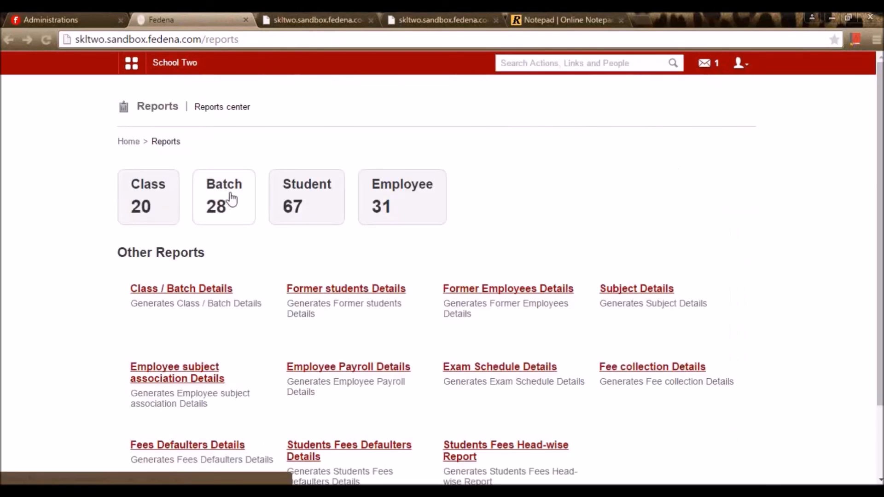
- Review the report of all 28 batches and go back to Reports
{"action": "left_click", "coordinate": [253, 211]}
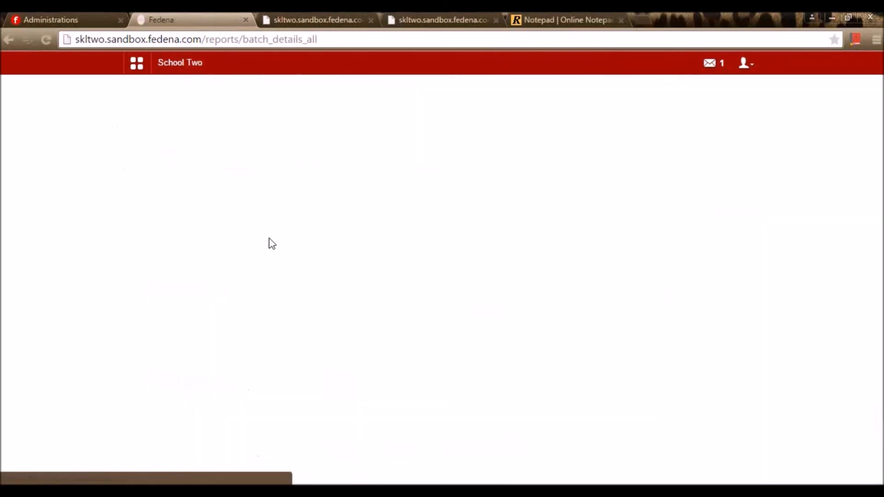
{"action": "scroll", "coordinate": [271, 242], "scroll_direction": "down", "scroll_amount": 5}
{"action": "scroll", "coordinate": [290, 307], "scroll_direction": "up", "scroll_amount": 5}
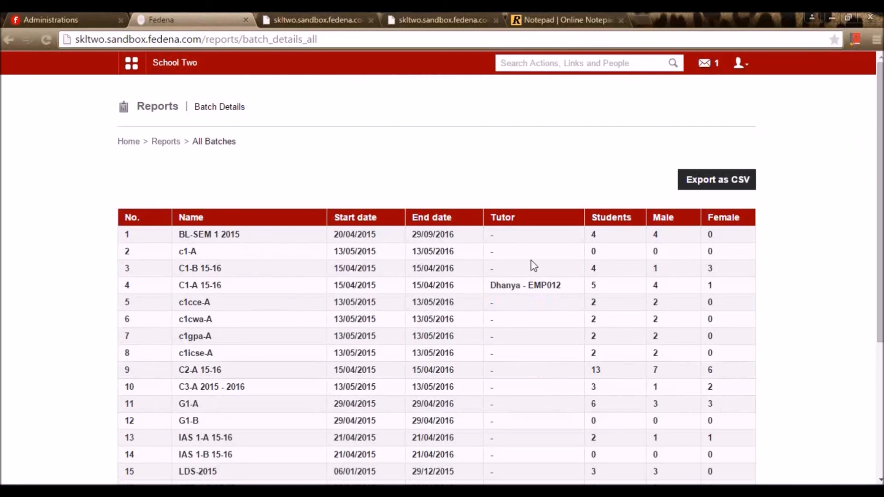
{"action": "key", "text": "alt+Left"}
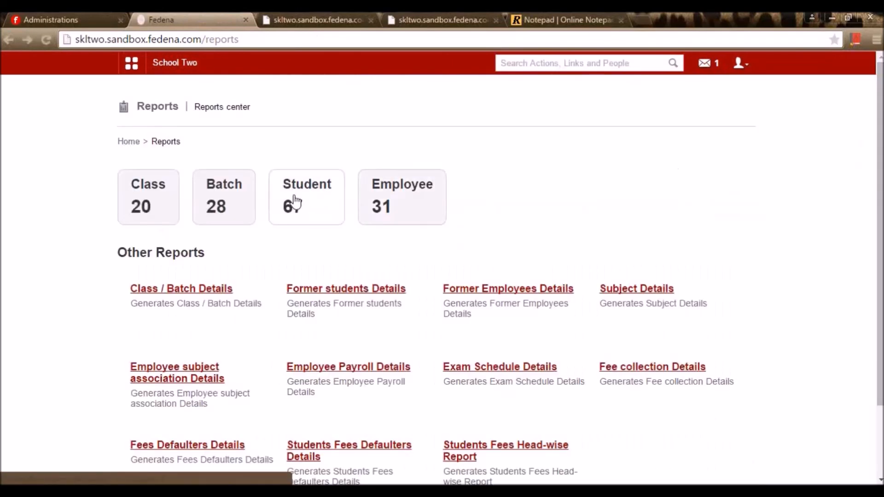
- Scroll through the All students report: 67 students, 44 male and 23 female
{"action": "left_click", "coordinate": [294, 201]}
{"action": "scroll", "coordinate": [308, 253], "scroll_direction": "down", "scroll_amount": 5}
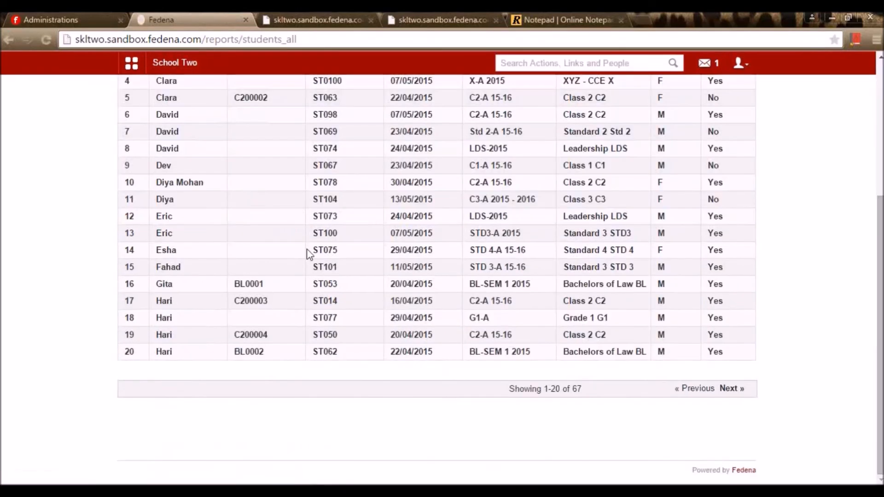
{"action": "scroll", "coordinate": [308, 260], "scroll_direction": "up", "scroll_amount": 5}
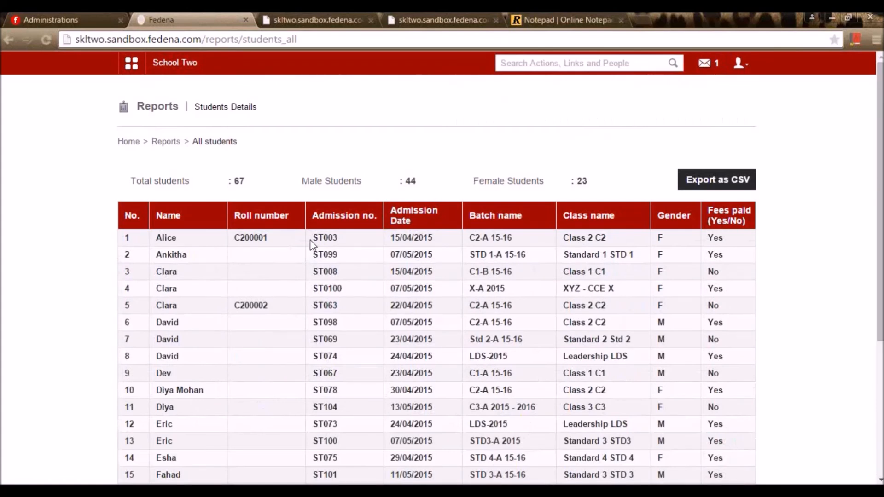
{"action": "scroll", "coordinate": [264, 290], "scroll_direction": "down", "scroll_amount": 5}
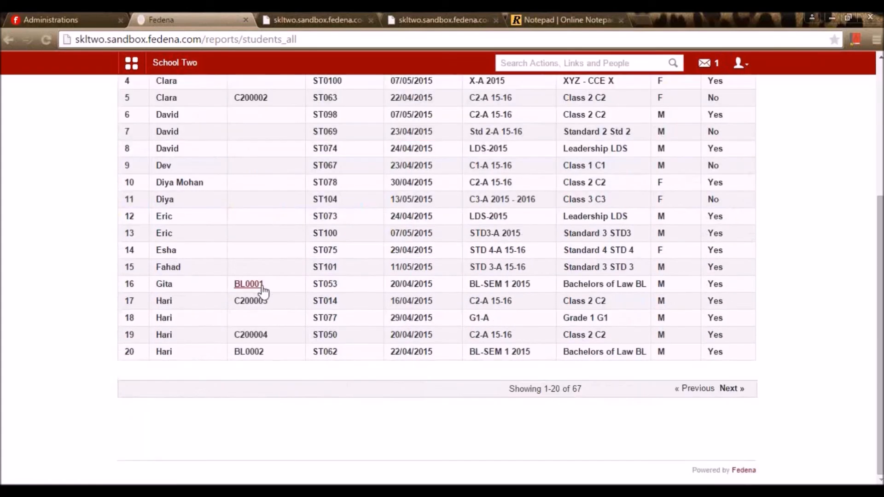
{"action": "scroll", "coordinate": [263, 291], "scroll_direction": "up", "scroll_amount": 3}
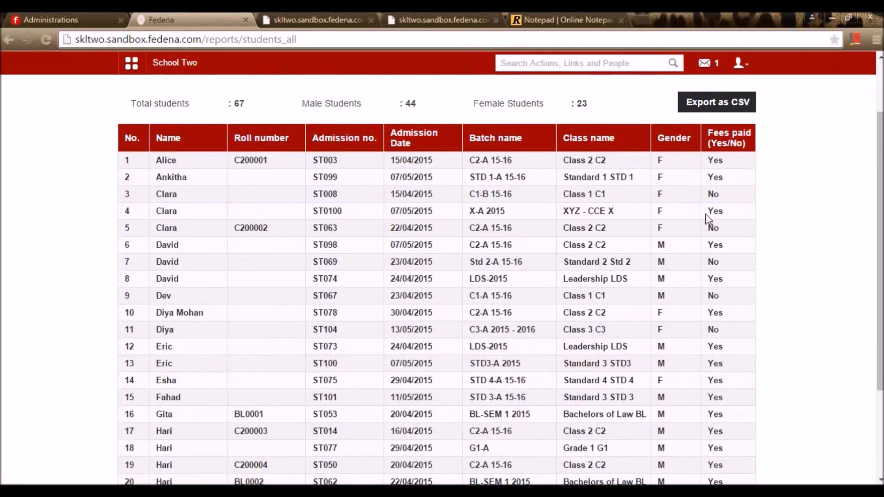
{"action": "scroll", "coordinate": [744, 226], "scroll_direction": "up", "scroll_amount": 3}
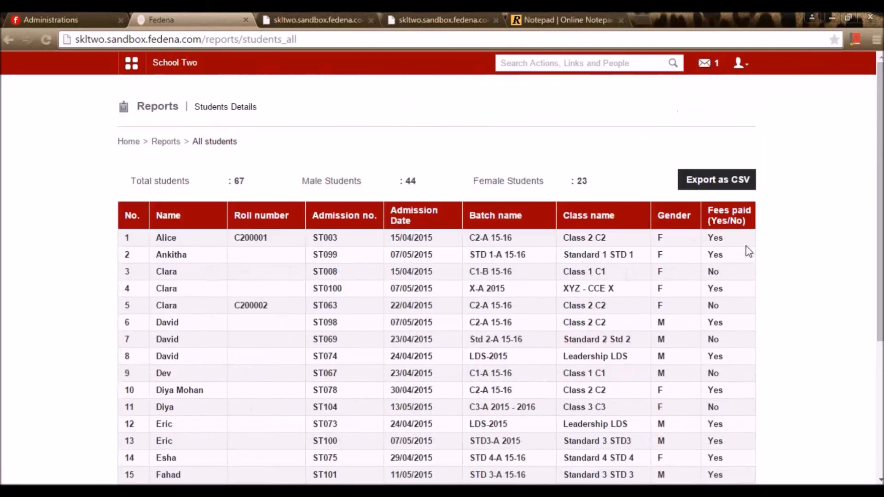
{"action": "scroll", "coordinate": [742, 308], "scroll_direction": "down", "scroll_amount": 5}
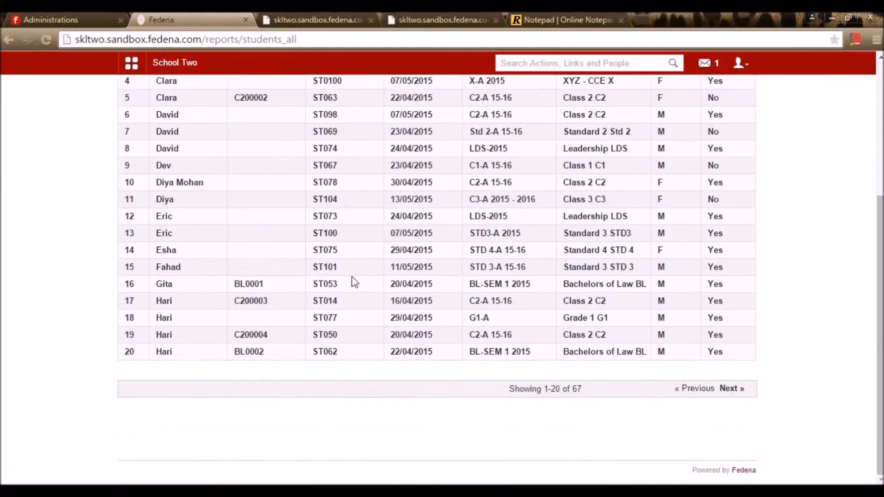
{"action": "scroll", "coordinate": [351, 281], "scroll_direction": "up", "scroll_amount": 5}
- Review the 31-employee report, then open Class / Batch Details from Other Reports
{"action": "left_click", "coordinate": [176, 144]}
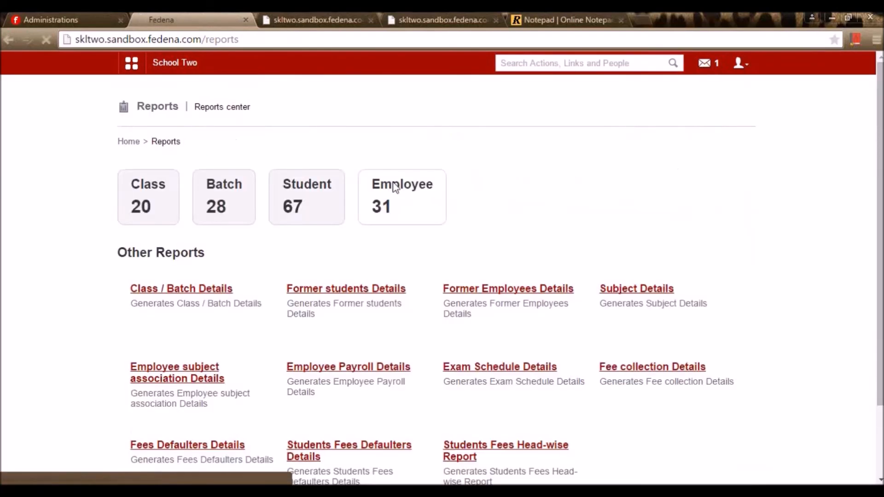
{"action": "scroll", "coordinate": [306, 203], "scroll_direction": "down", "scroll_amount": 4}
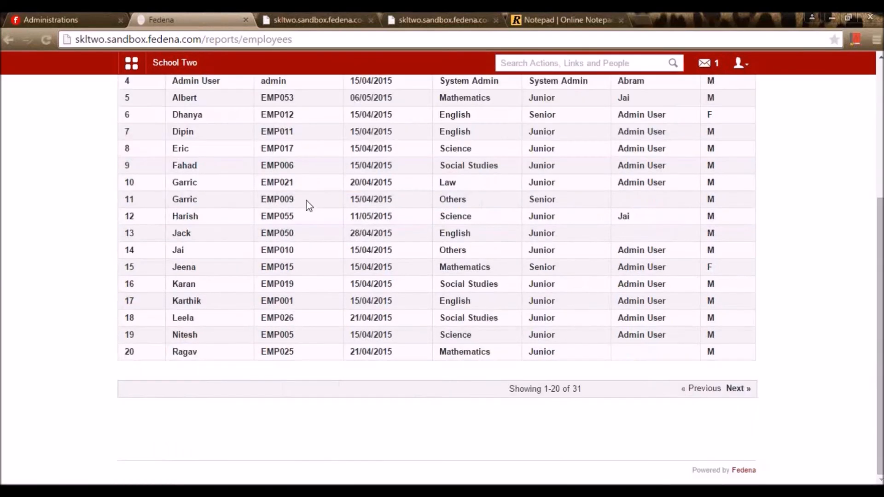
{"action": "scroll", "coordinate": [478, 279], "scroll_direction": "up", "scroll_amount": 5}
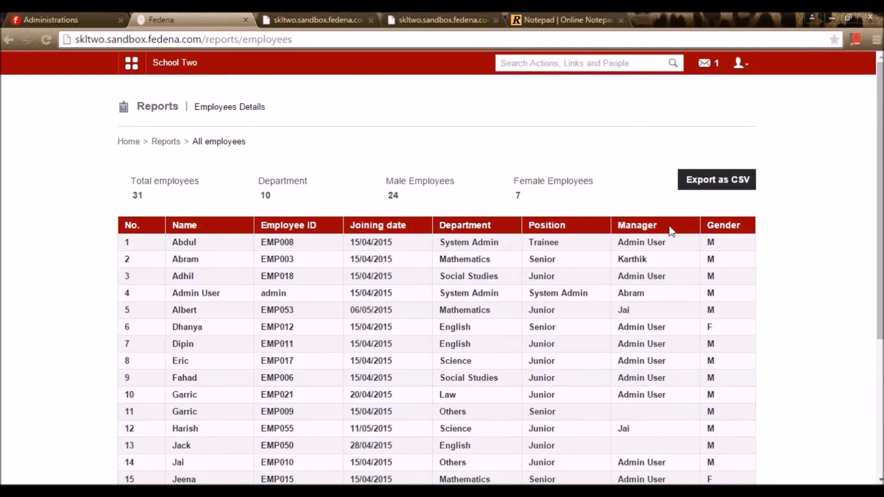
{"action": "scroll", "coordinate": [724, 247], "scroll_direction": "down", "scroll_amount": 3}
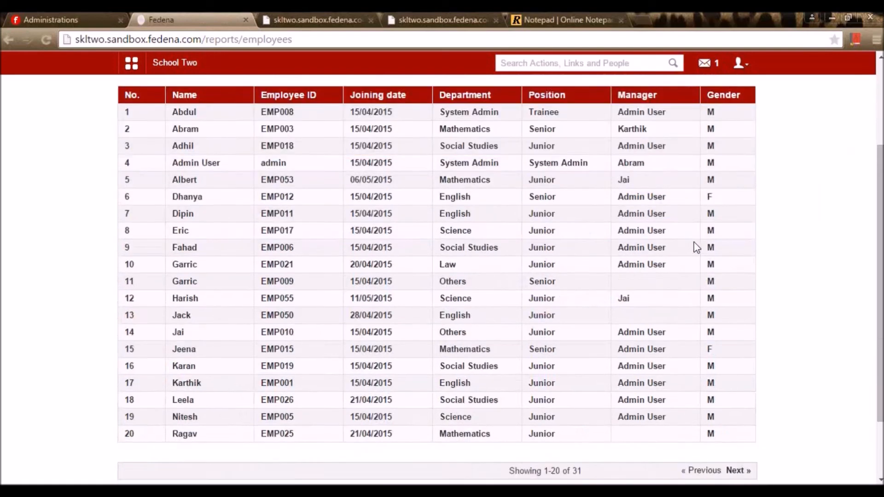
{"action": "scroll", "coordinate": [758, 303], "scroll_direction": "up", "scroll_amount": 2}
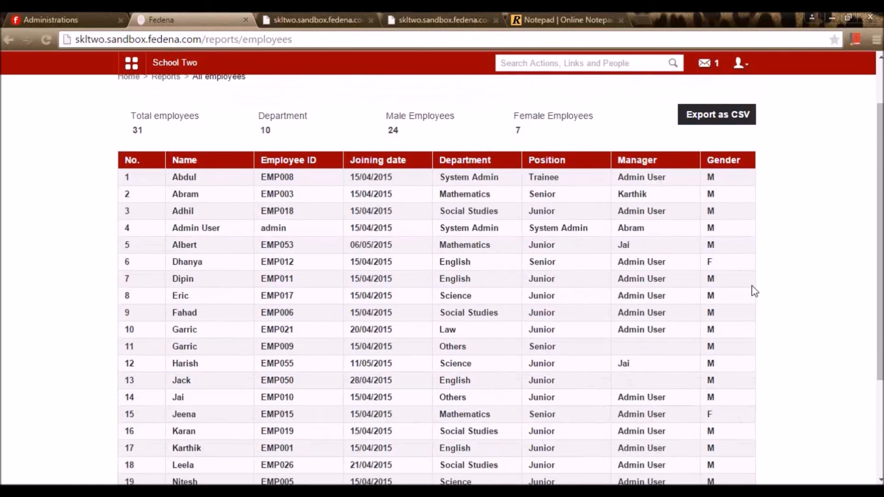
{"action": "scroll", "coordinate": [755, 291], "scroll_direction": "up", "scroll_amount": 2}
{"action": "left_click", "coordinate": [168, 147]}
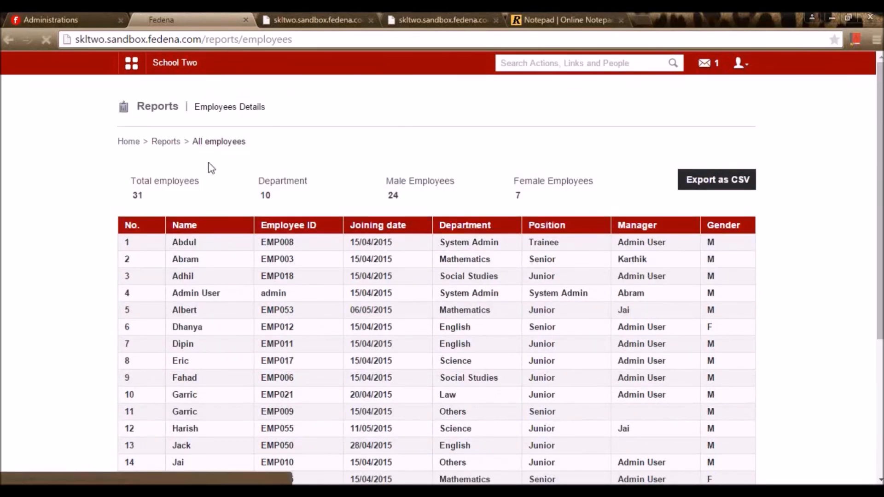
{"action": "scroll", "coordinate": [457, 319], "scroll_direction": "down", "scroll_amount": 2}
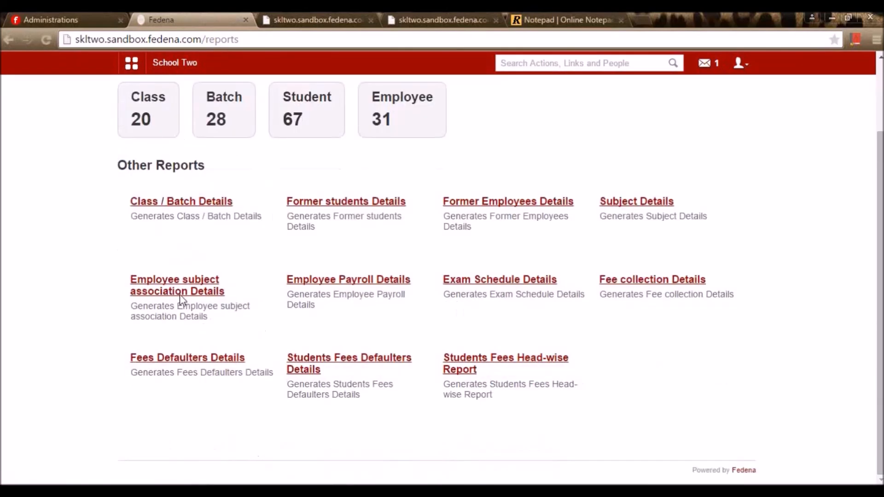
{"action": "left_click", "coordinate": [207, 239]}
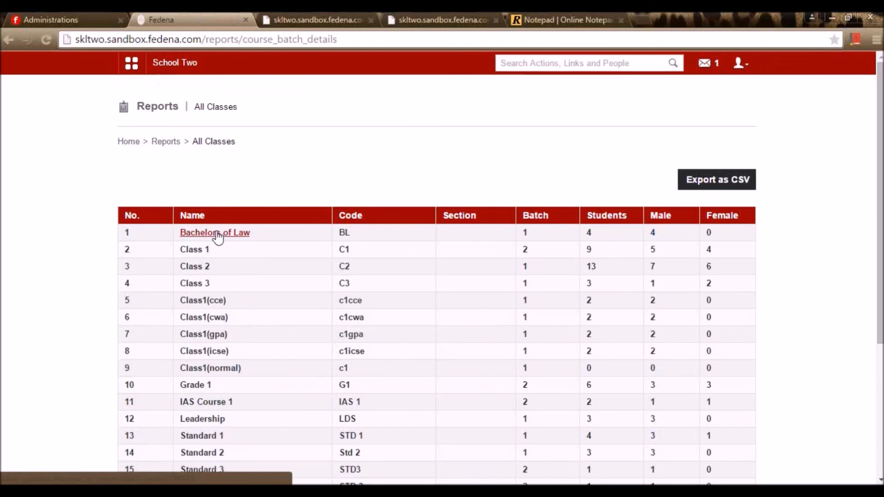
- Search Former students Details from 28 April 2015 to 14 May 2015, then return to Reports center
{"action": "key", "text": "alt+Left"}
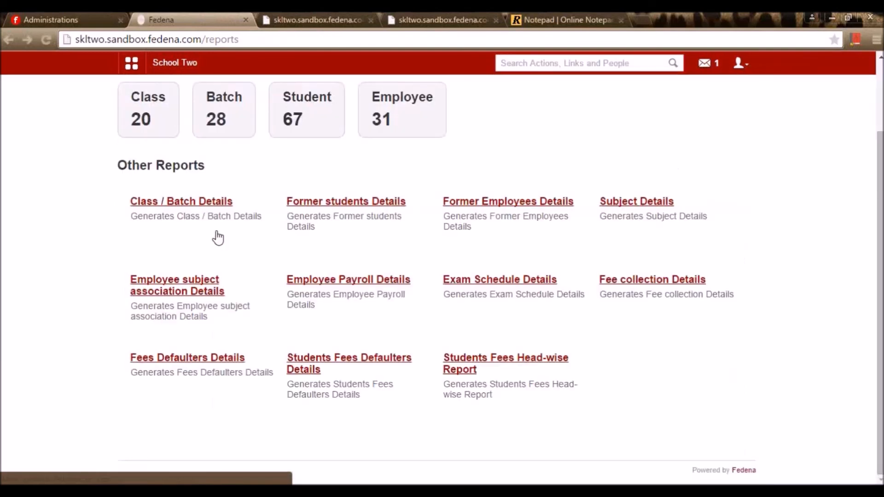
{"action": "left_click", "coordinate": [338, 208]}
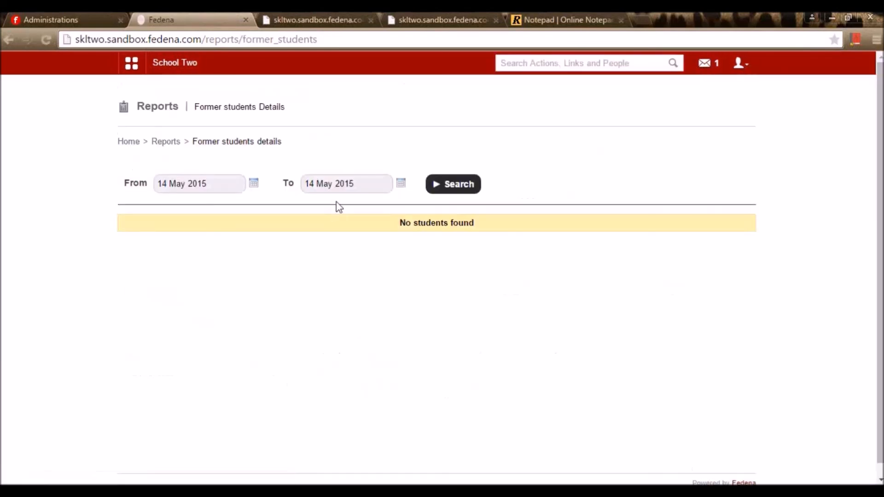
{"action": "left_click", "coordinate": [254, 183]}
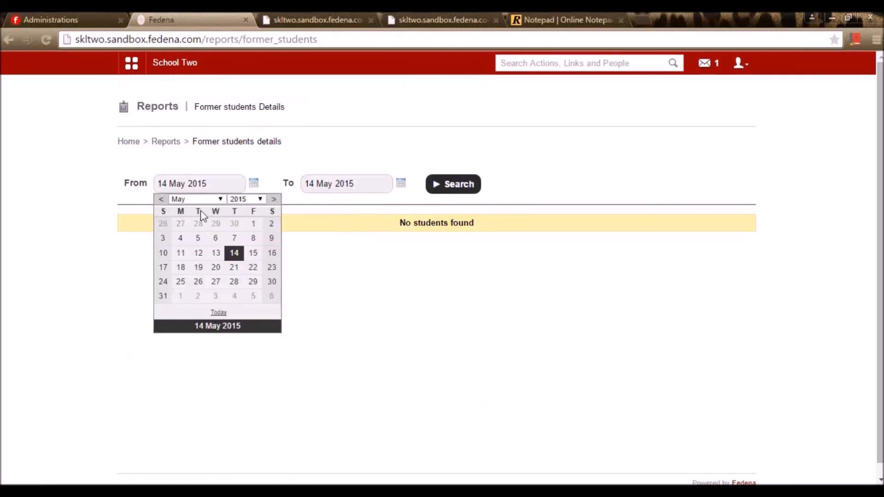
{"action": "left_click", "coordinate": [198, 223]}
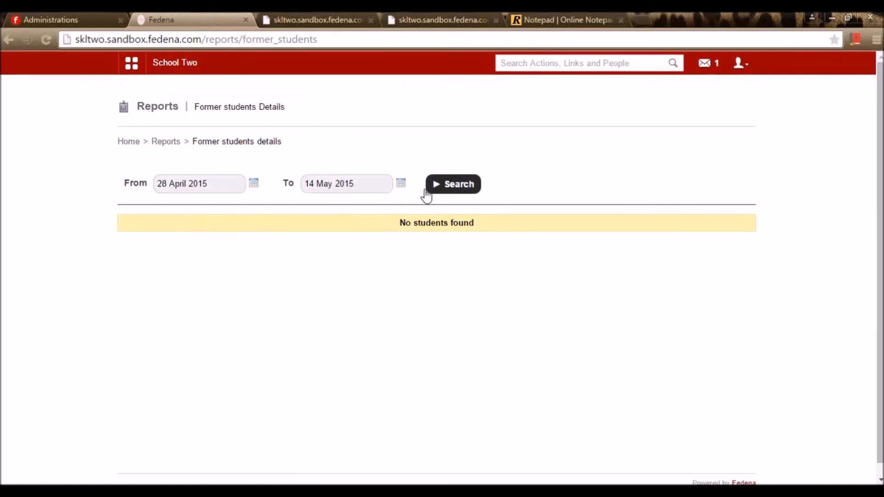
{"action": "left_click", "coordinate": [401, 184]}
{"action": "left_click", "coordinate": [382, 253]}
{"action": "left_click", "coordinate": [466, 192]}
{"action": "left_click", "coordinate": [166, 141]}
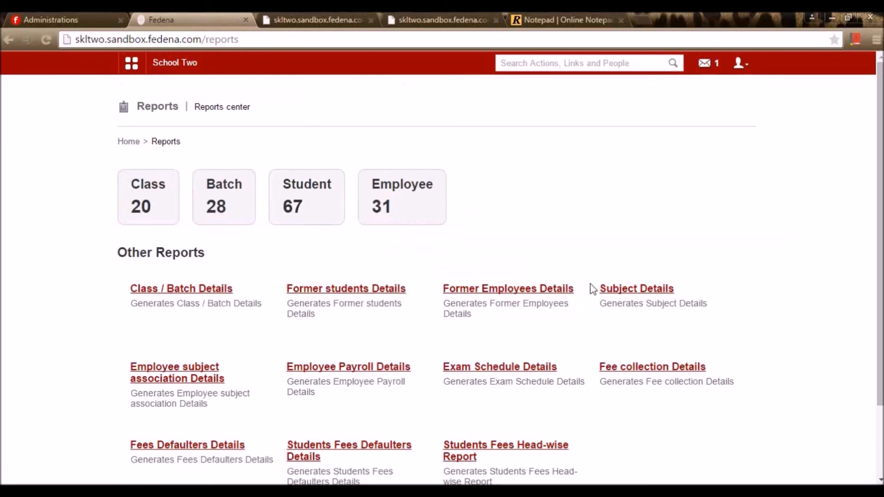
- Open the Subject Details report and scroll through its 81 subjects with codes and batches
{"action": "scroll", "coordinate": [635, 300], "scroll_direction": "down", "scroll_amount": 3}
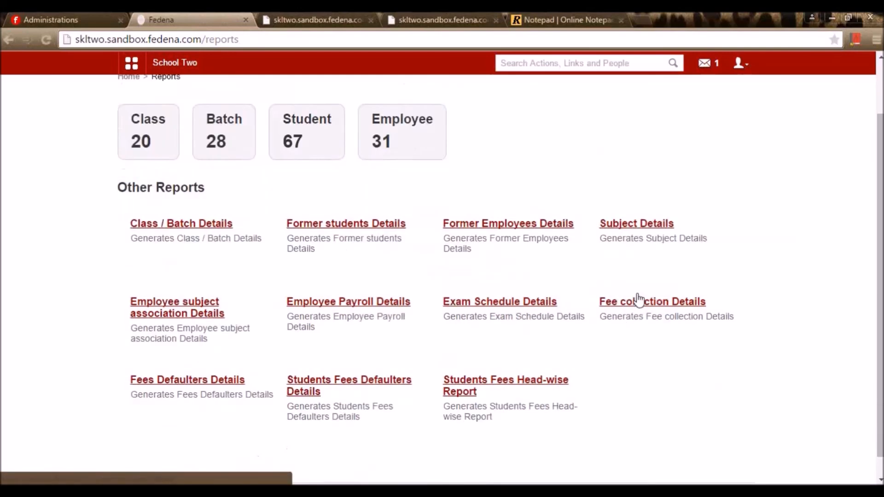
{"action": "left_click", "coordinate": [646, 216]}
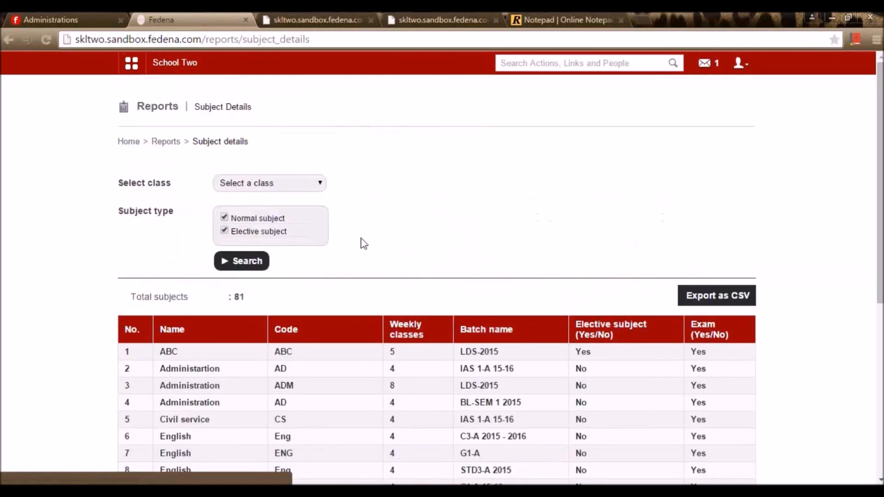
{"action": "scroll", "coordinate": [368, 295], "scroll_direction": "down", "scroll_amount": 2}
{"action": "scroll", "coordinate": [391, 340], "scroll_direction": "down", "scroll_amount": 6}
{"action": "scroll", "coordinate": [400, 365], "scroll_direction": "up", "scroll_amount": 8}
{"action": "scroll", "coordinate": [396, 352], "scroll_direction": "down", "scroll_amount": 4}
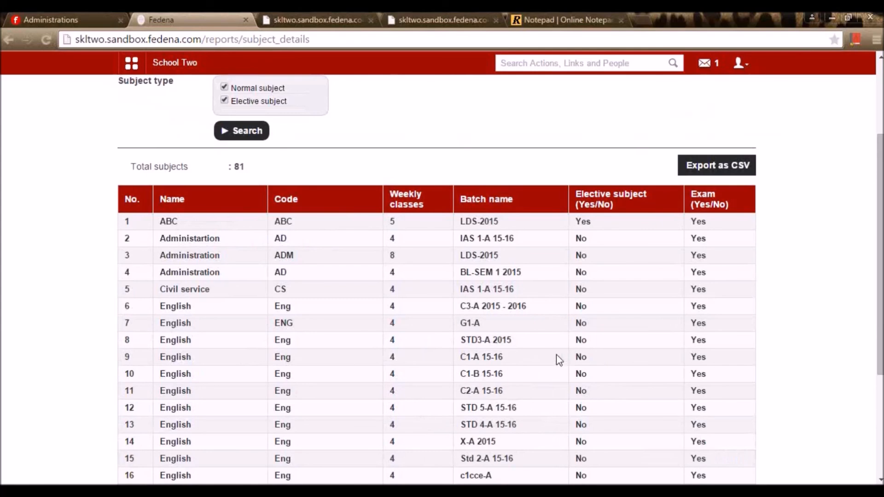
{"action": "scroll", "coordinate": [682, 371], "scroll_direction": "down", "scroll_amount": 4}
{"action": "scroll", "coordinate": [682, 375], "scroll_direction": "up", "scroll_amount": 5}
{"action": "scroll", "coordinate": [684, 377], "scroll_direction": "down", "scroll_amount": 5}
{"action": "scroll", "coordinate": [684, 374], "scroll_direction": "up", "scroll_amount": 5}
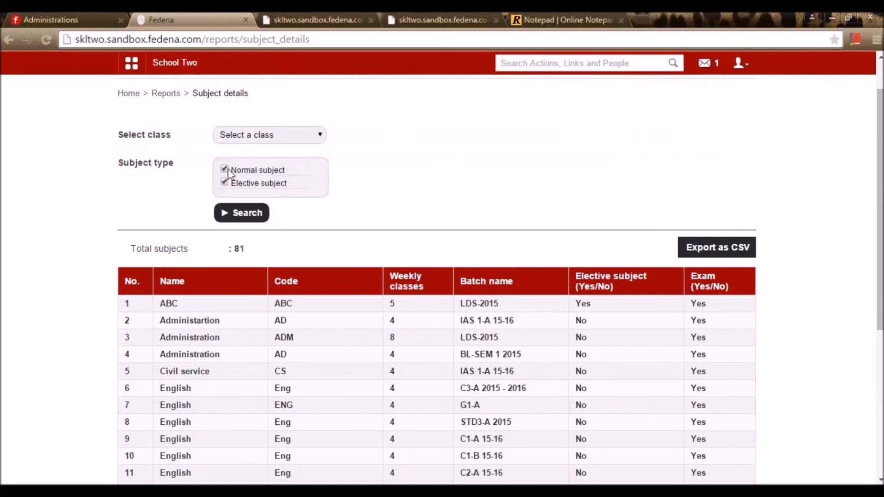
- Check the class filter list without choosing one, then return to the Reports center's Other Reports
{"action": "left_click", "coordinate": [241, 137]}
{"action": "left_click", "coordinate": [380, 144]}
{"action": "scroll", "coordinate": [251, 251], "scroll_direction": "up", "scroll_amount": 1}
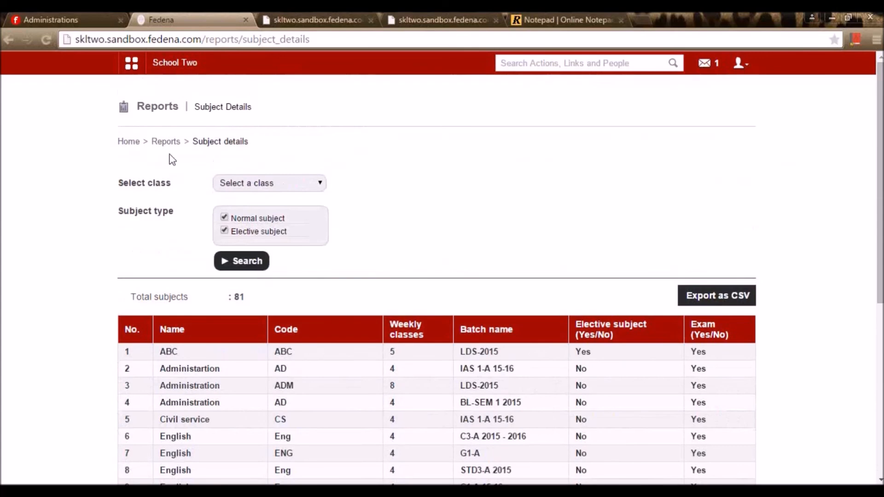
{"action": "left_click", "coordinate": [167, 142]}
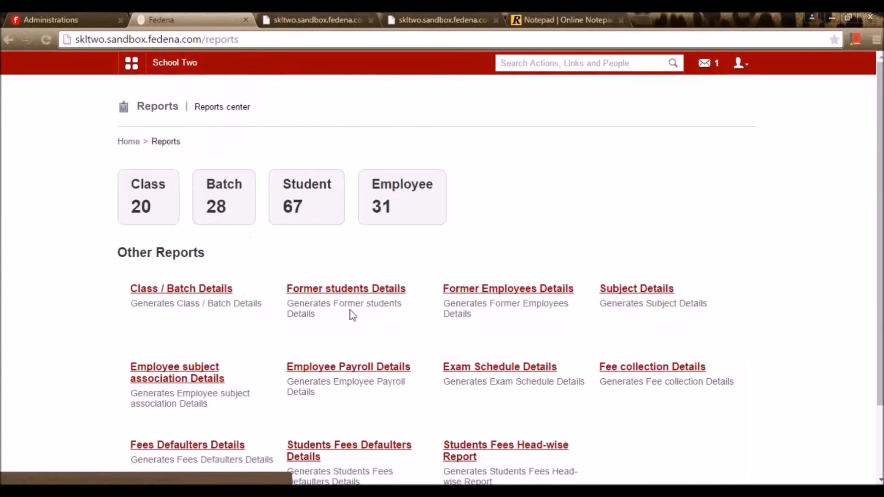
{"action": "scroll", "coordinate": [351, 313], "scroll_direction": "down", "scroll_amount": 2}
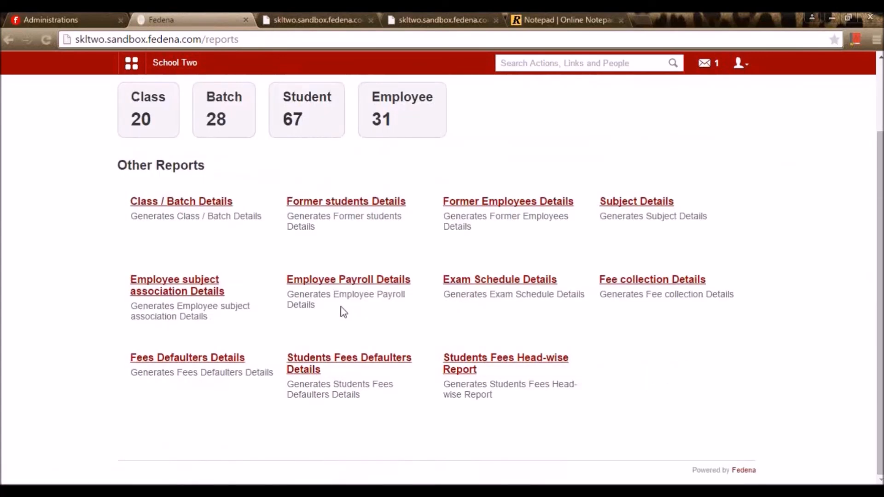
{"action": "left_click", "coordinate": [214, 294]}
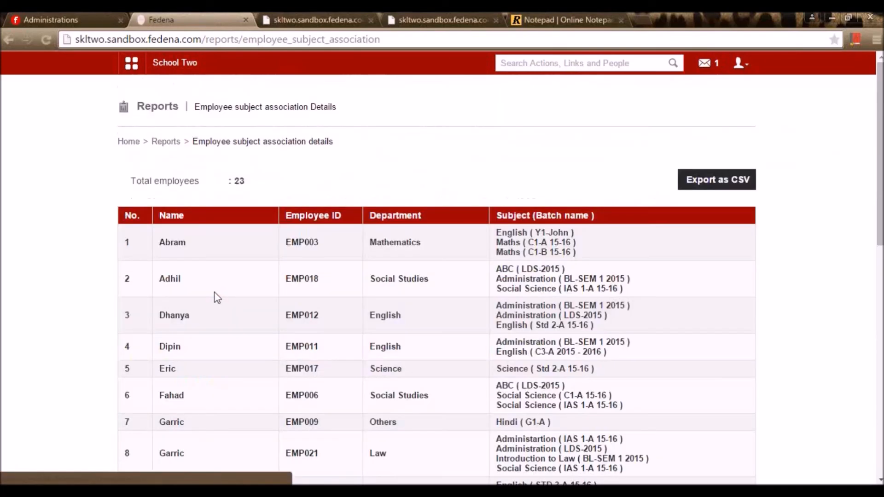
{"action": "scroll", "coordinate": [217, 296], "scroll_direction": "down", "scroll_amount": 1}
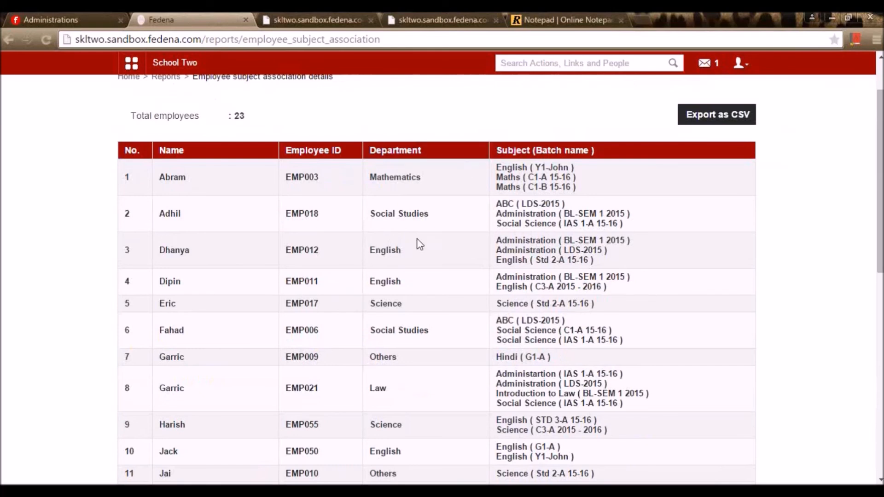
{"action": "key", "text": "alt+Left"}
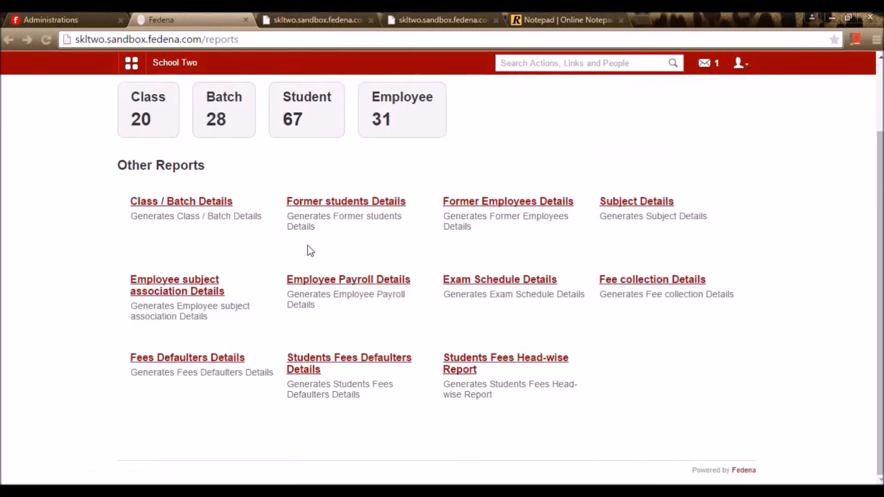
{"action": "left_click", "coordinate": [396, 282]}
{"action": "scroll", "coordinate": [395, 286], "scroll_direction": "down", "scroll_amount": 5}
{"action": "scroll", "coordinate": [395, 286], "scroll_direction": "up", "scroll_amount": 4}
{"action": "scroll", "coordinate": [398, 287], "scroll_direction": "down", "scroll_amount": 10}
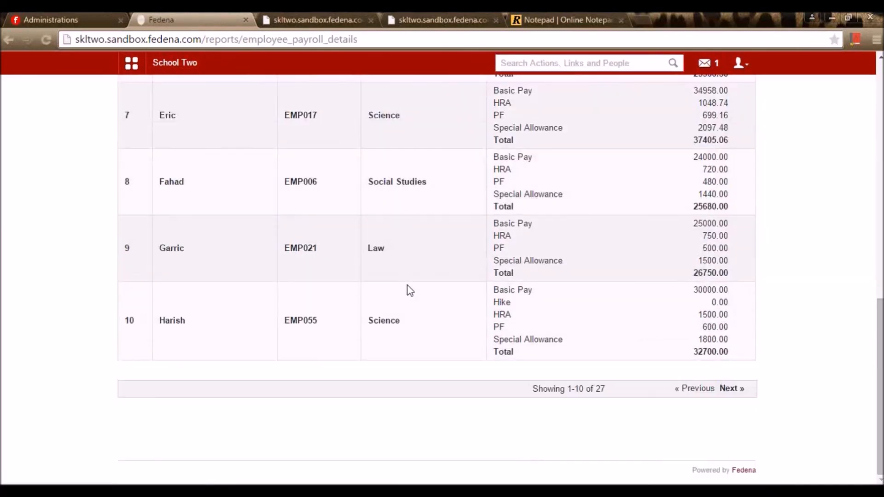
{"action": "scroll", "coordinate": [409, 290], "scroll_direction": "up", "scroll_amount": 8}
{"action": "left_click", "coordinate": [181, 243]}
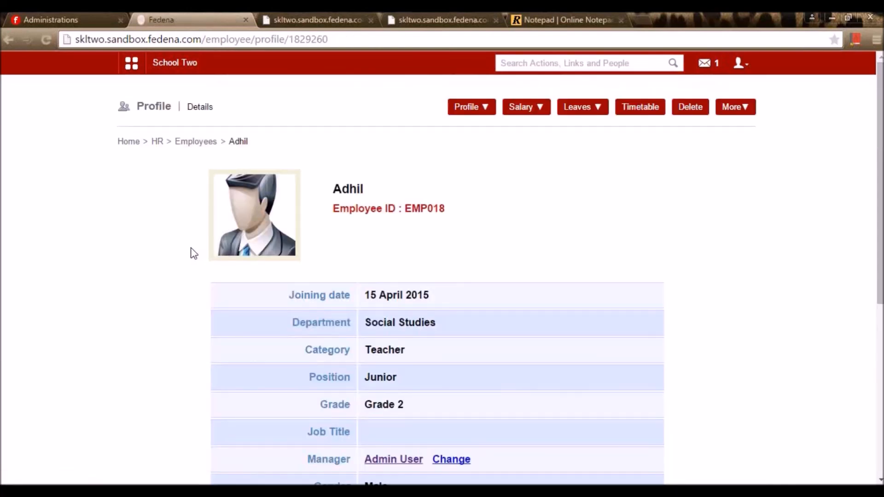
{"action": "key", "text": "alt+Left"}
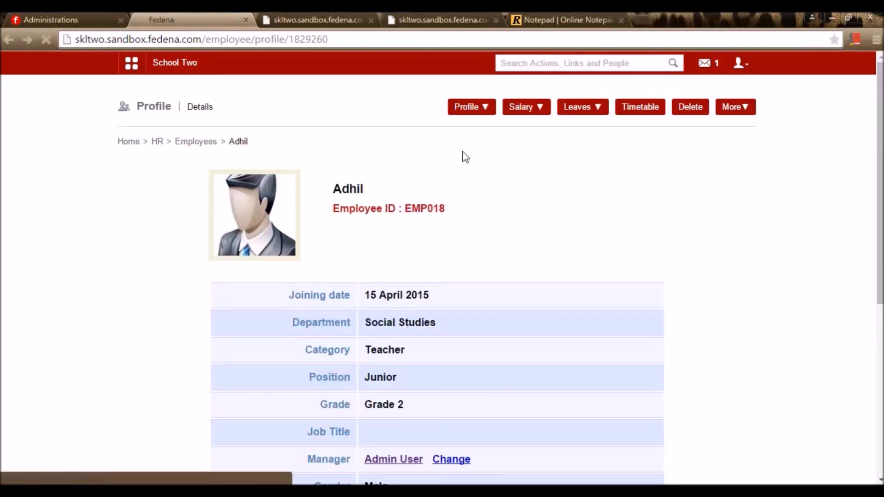
{"action": "scroll", "coordinate": [785, 300], "scroll_direction": "down", "scroll_amount": 8}
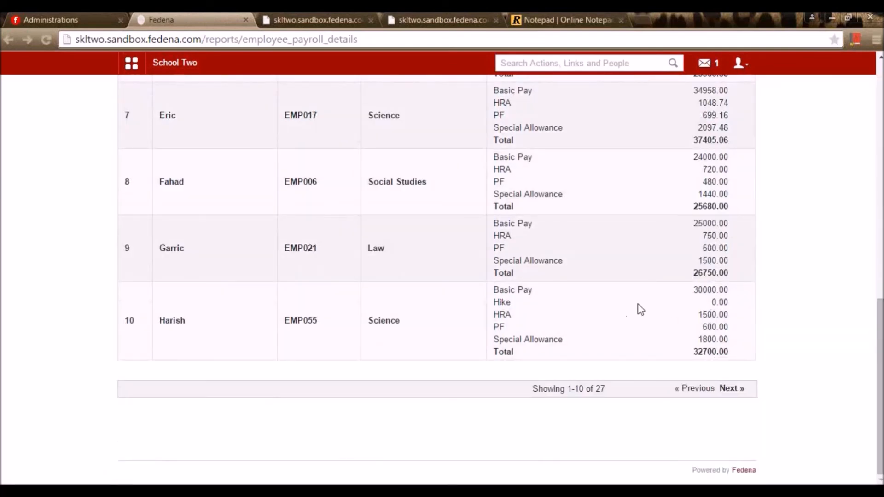
{"action": "scroll", "coordinate": [640, 310], "scroll_direction": "up", "scroll_amount": 10}
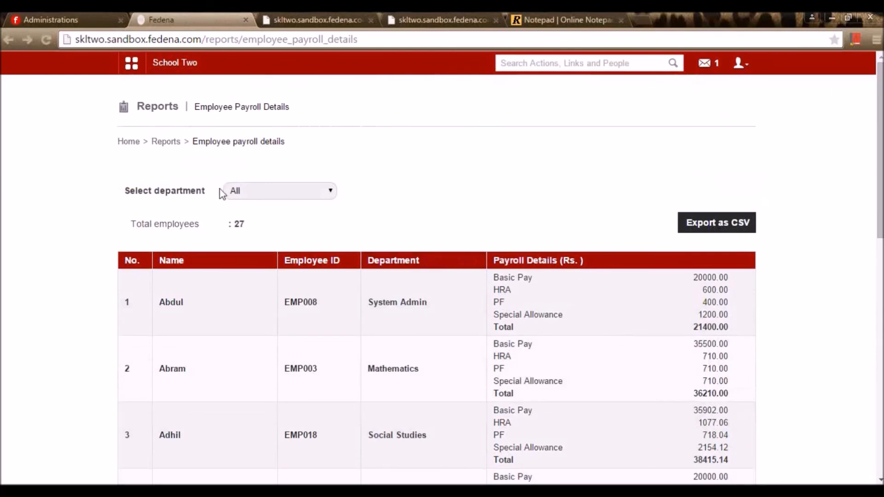
{"action": "left_click", "coordinate": [270, 193]}
{"action": "left_click", "coordinate": [277, 255]}
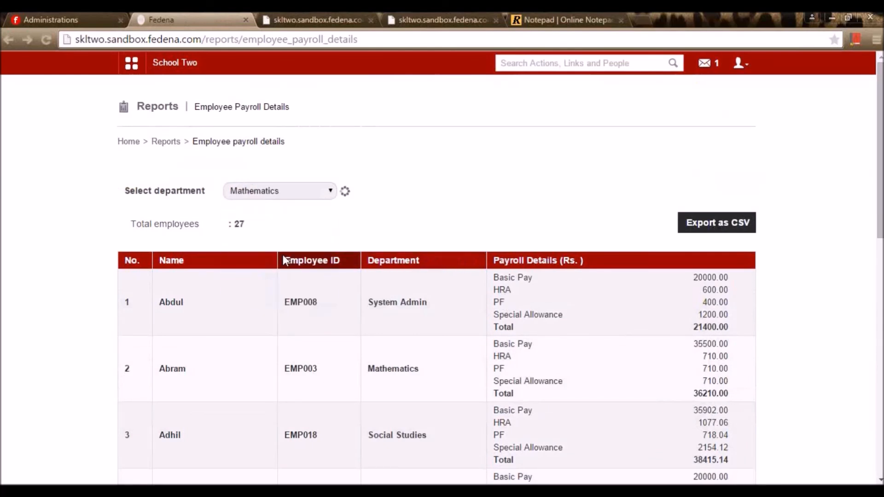
{"action": "scroll", "coordinate": [479, 283], "scroll_direction": "down", "scroll_amount": 6}
{"action": "scroll", "coordinate": [513, 280], "scroll_direction": "up", "scroll_amount": 6}
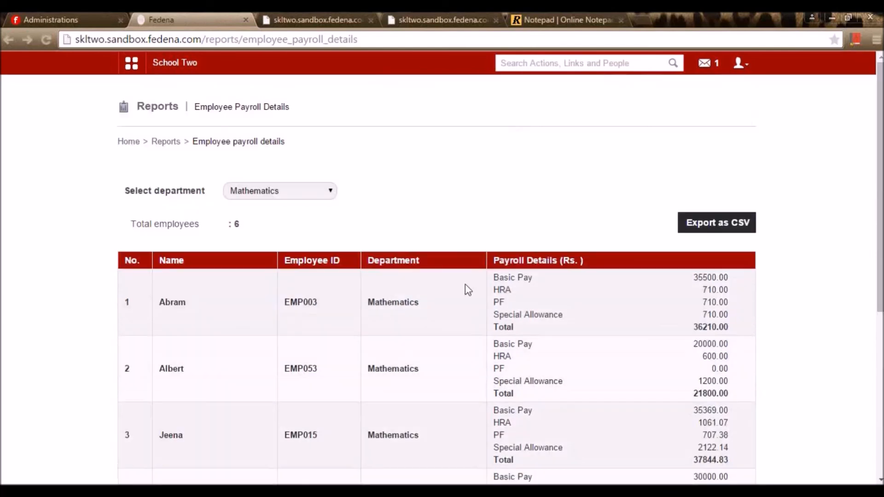
{"action": "left_click", "coordinate": [165, 143]}
{"action": "scroll", "coordinate": [461, 343], "scroll_direction": "down", "scroll_amount": 3}
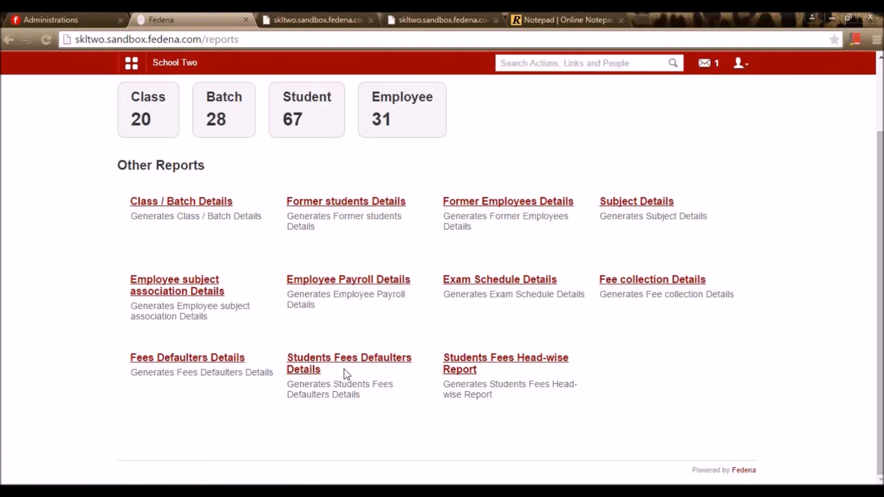
{"action": "left_click", "coordinate": [492, 282]}
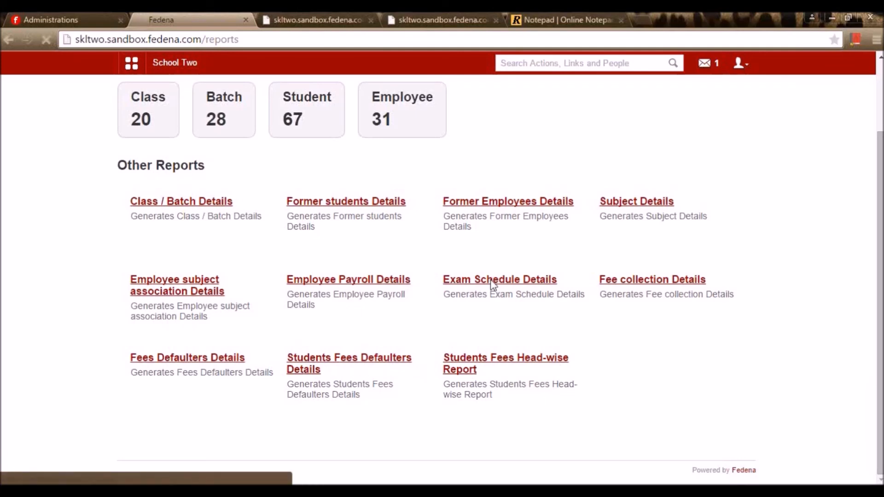
{"action": "scroll", "coordinate": [394, 285], "scroll_direction": "down", "scroll_amount": 3}
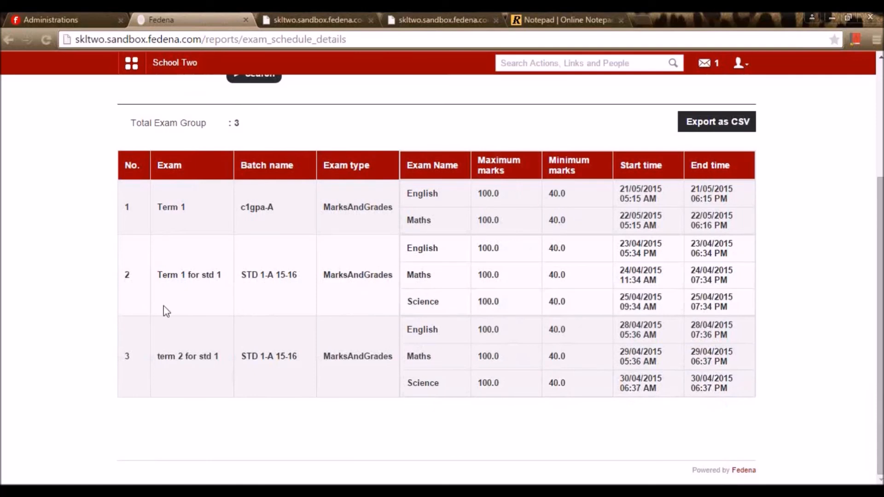
{"action": "scroll", "coordinate": [352, 229], "scroll_direction": "up", "scroll_amount": 4}
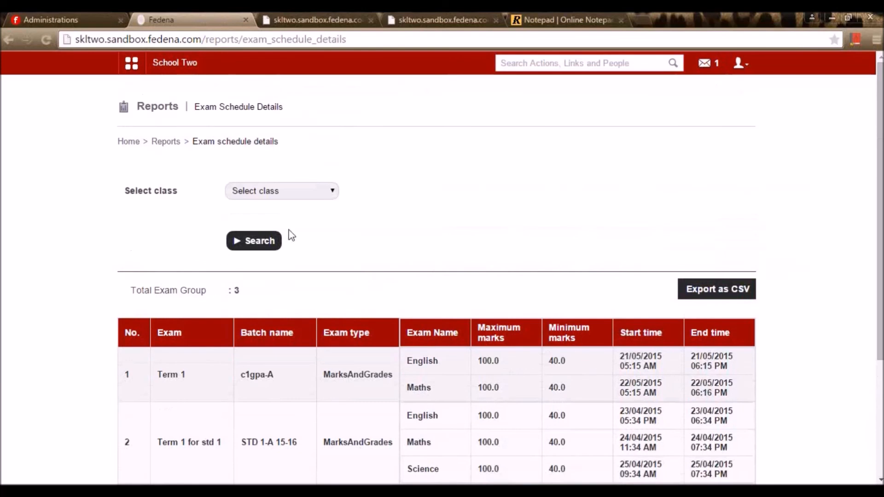
{"action": "left_click", "coordinate": [164, 142]}
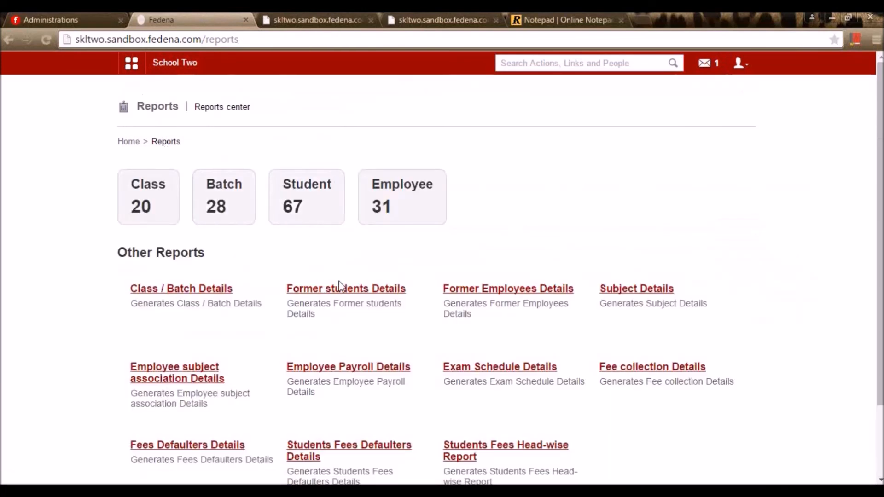
- Switch to the Online Notepad notes and highlight, then deselect, the Remarks through Reports topic lines
{"action": "left_click", "coordinate": [548, 19]}
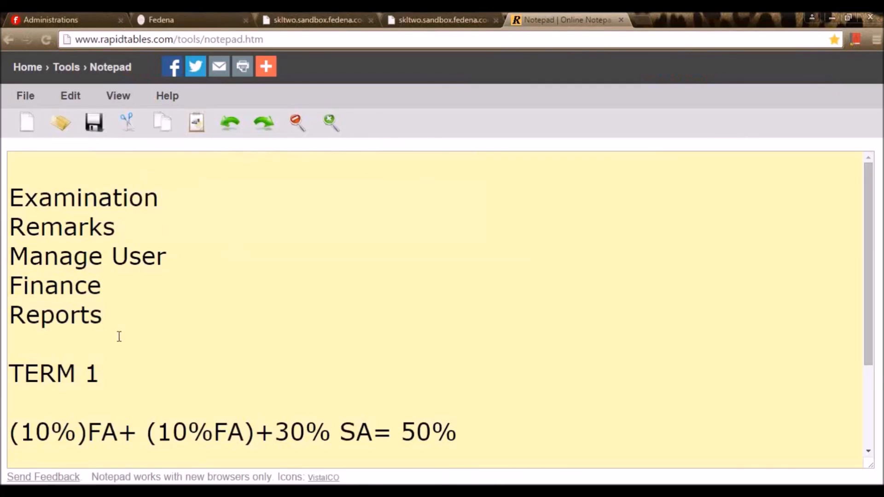
{"action": "left_click_drag", "start_coordinate": [111, 331], "coordinate": [8, 213]}
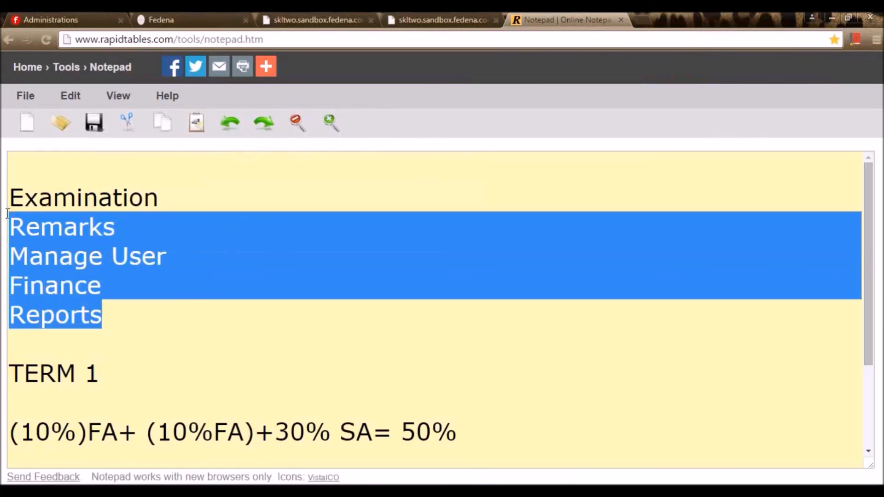
{"action": "left_click", "coordinate": [154, 281]}
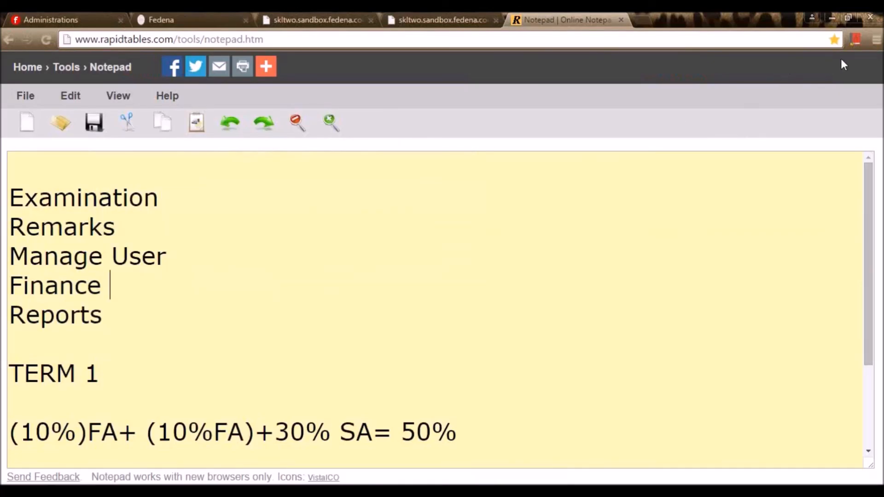
{"action": "left_click", "coordinate": [878, 45]}
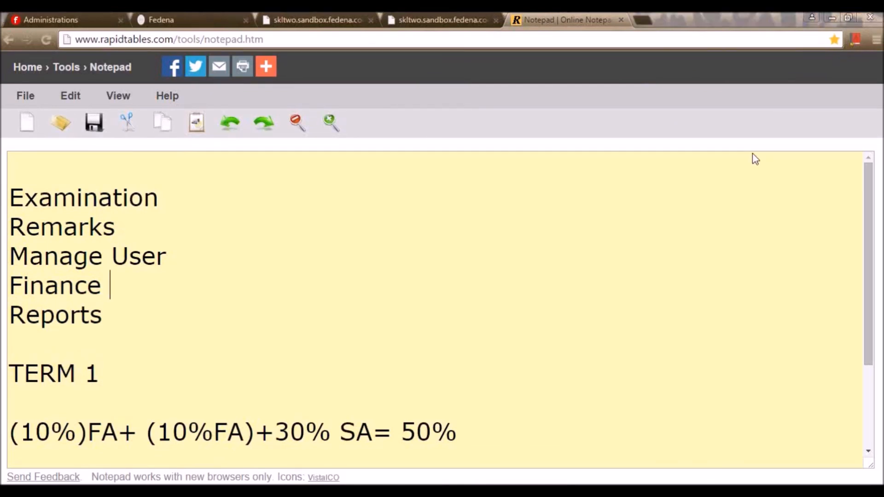